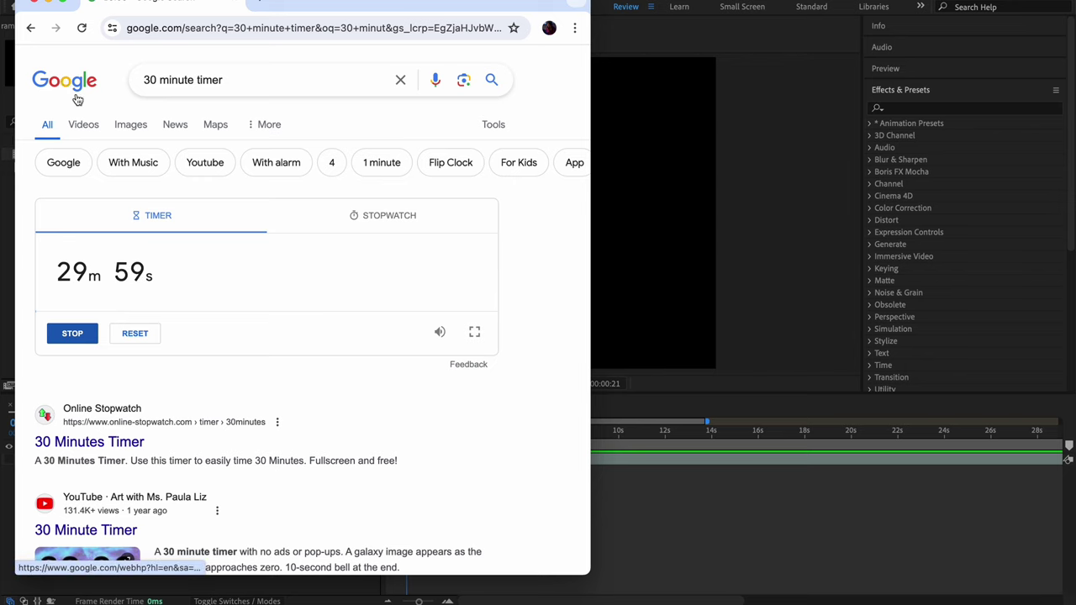
Switch to the Blender scene and play the character animation, stopping at frame 56
click(50, 5)
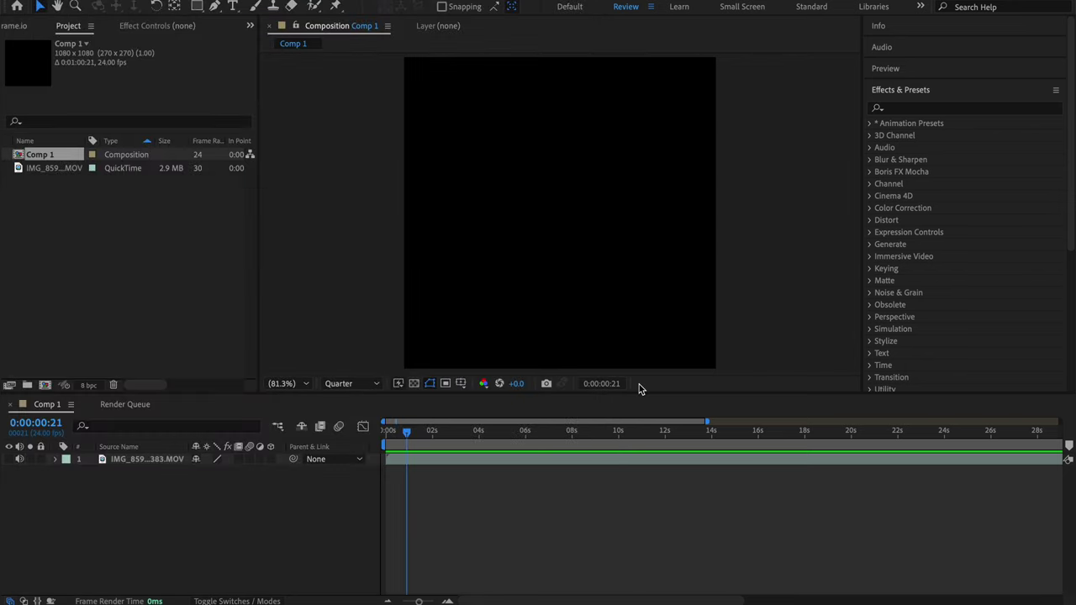
click(810, 602)
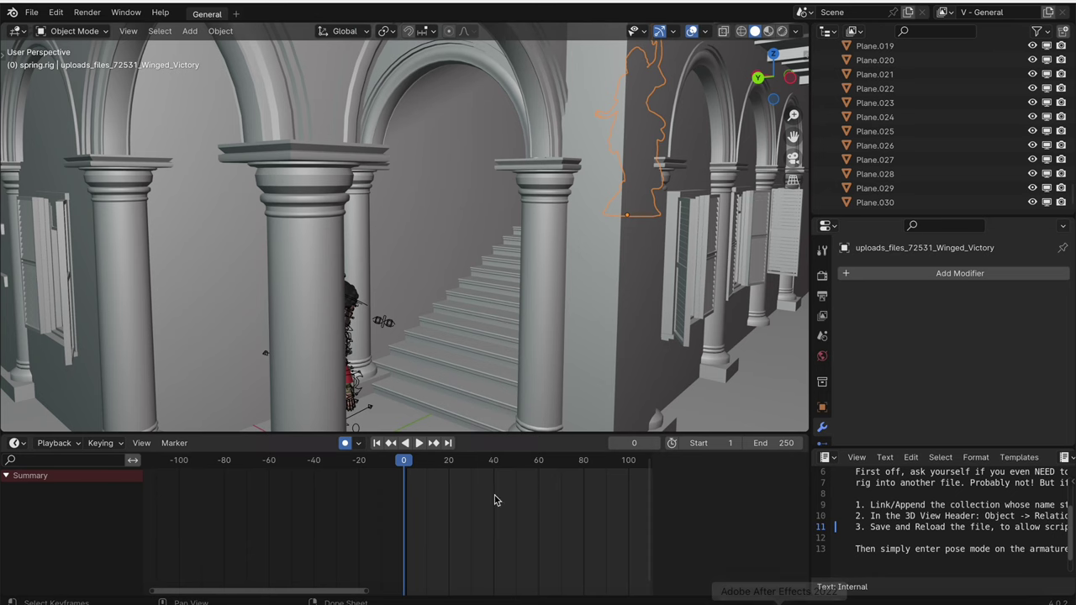
scroll(426, 326, right, 10)
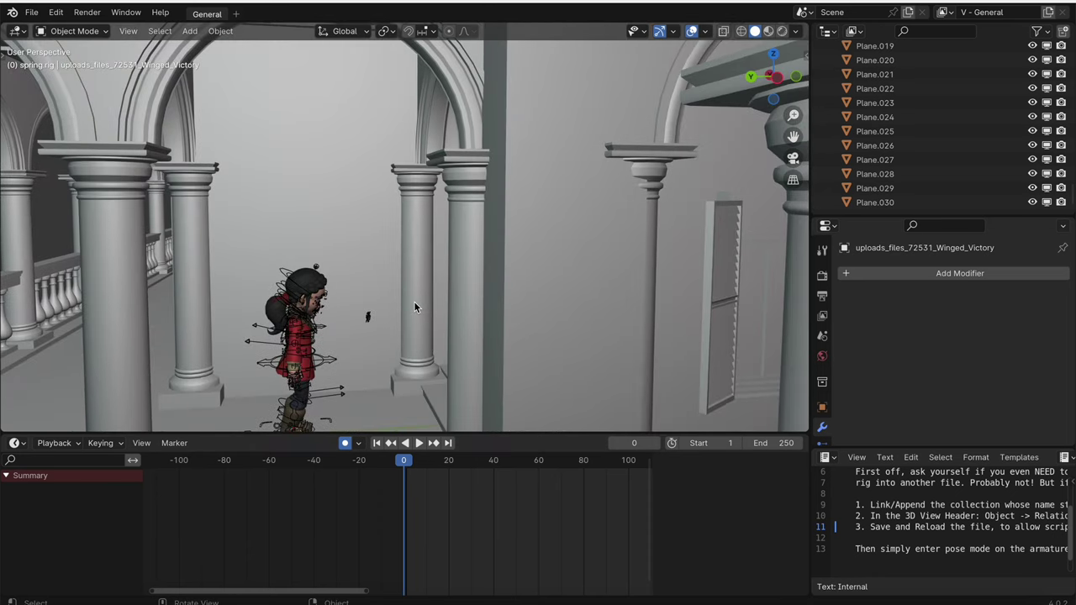
key(space)
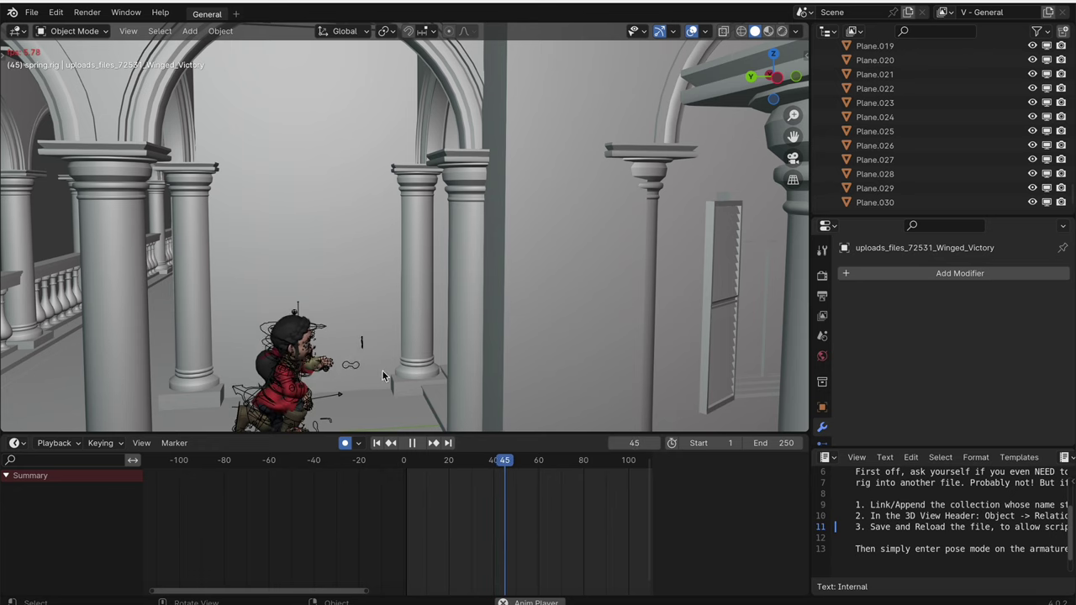
key(space)
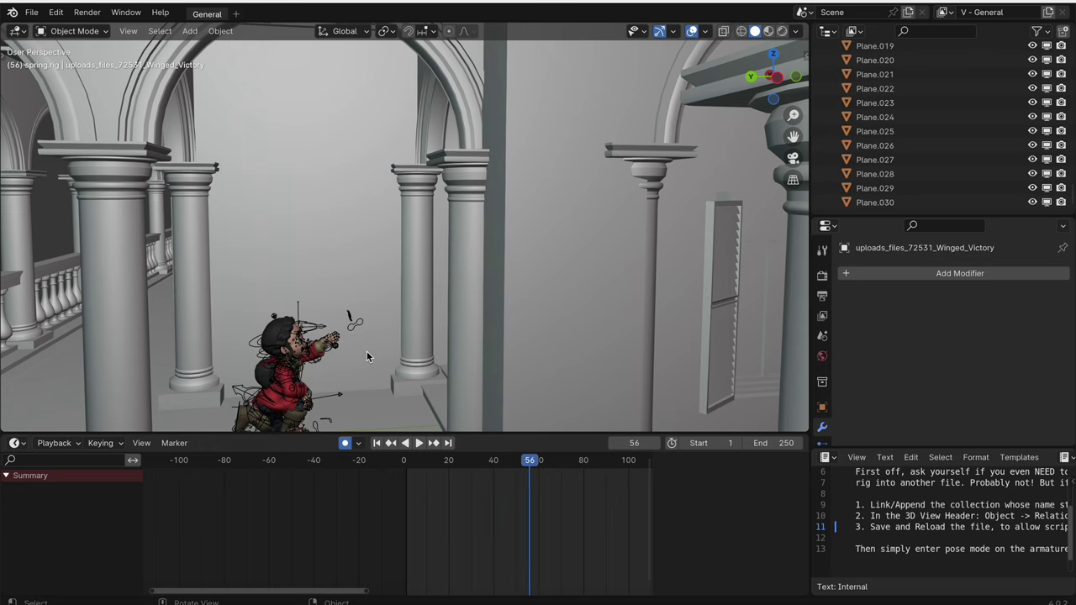
Examine the building around the posed character, including the arches, the staircase and the statue above it
scroll(378, 356, down, 5)
scroll(377, 374, right, 10)
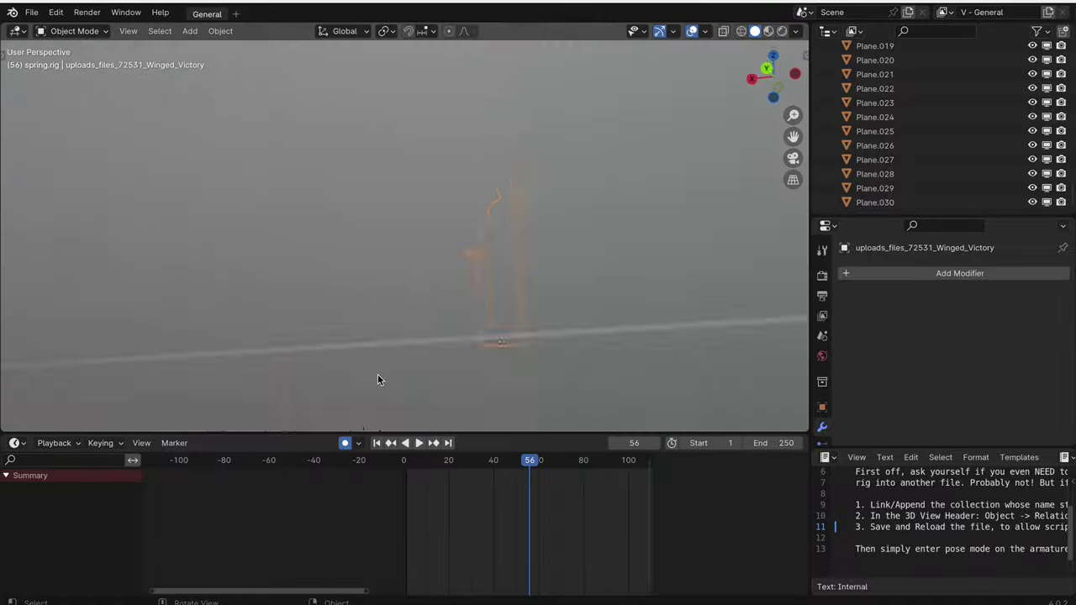
scroll(378, 374, up, 5)
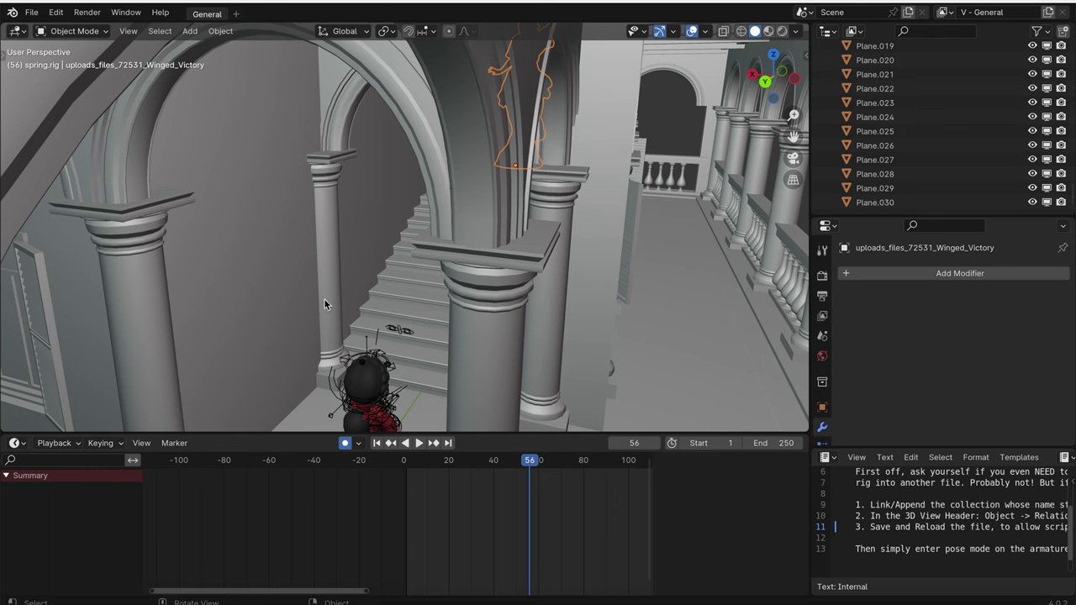
scroll(450, 308, left, 10)
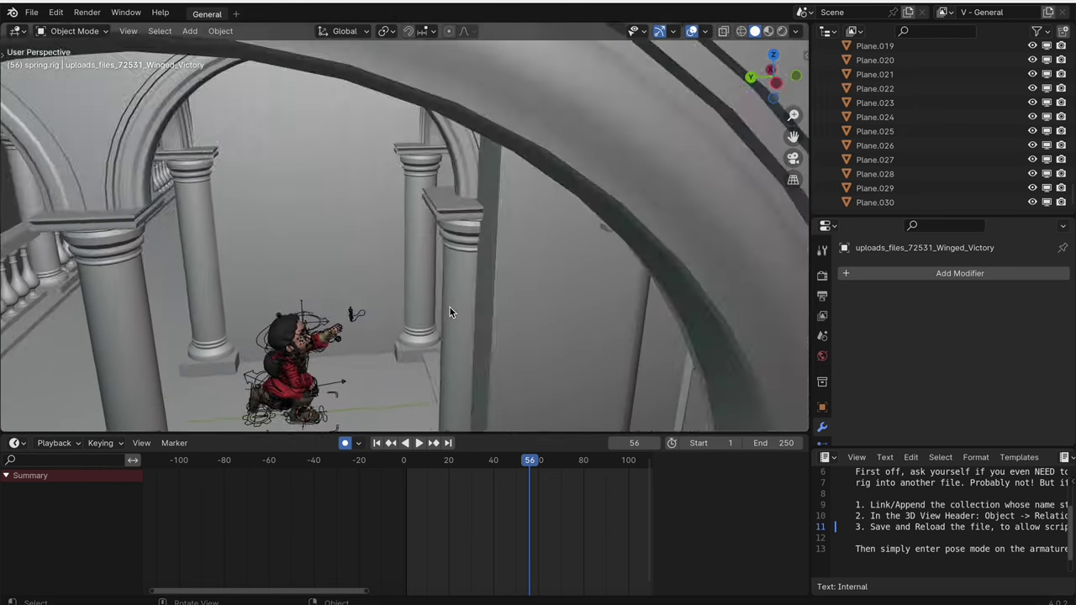
scroll(450, 308, left, 3)
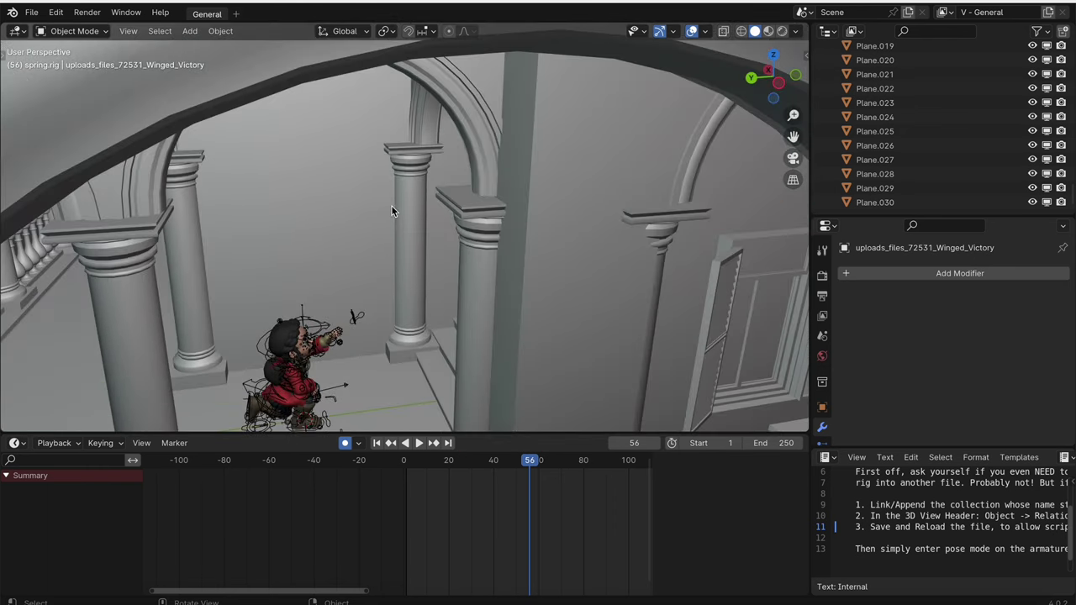
scroll(525, 154, down, 5)
scroll(524, 155, left, 10)
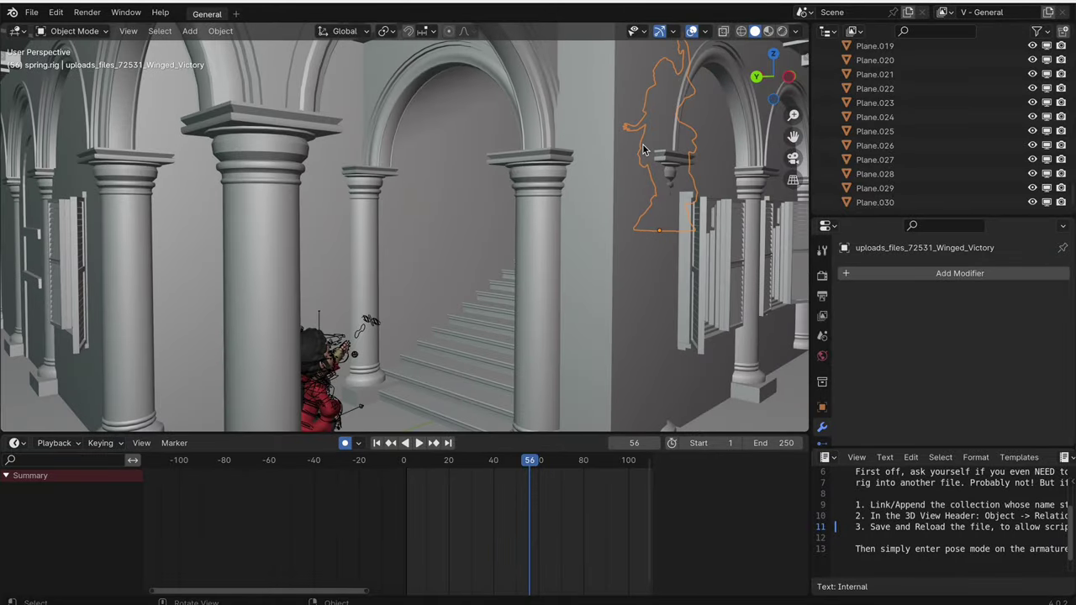
scroll(643, 146, left, 10)
scroll(644, 147, up, 5)
scroll(565, 151, left, 5)
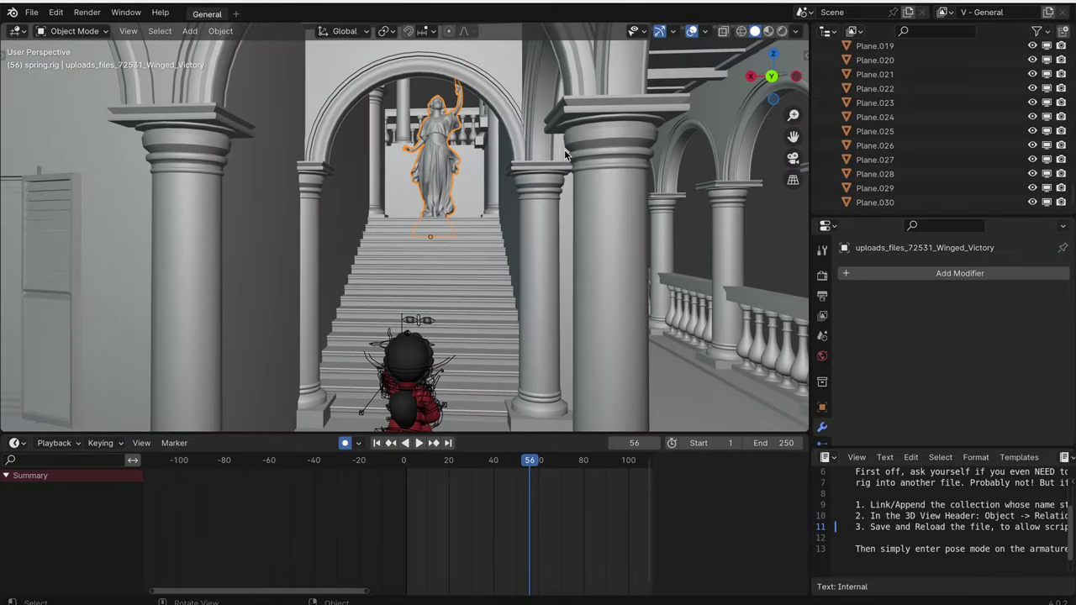
Hide the building objects from Circle.001 through Cube.035 in the viewport and enlarge the outliner
scroll(866, 122, up, 15)
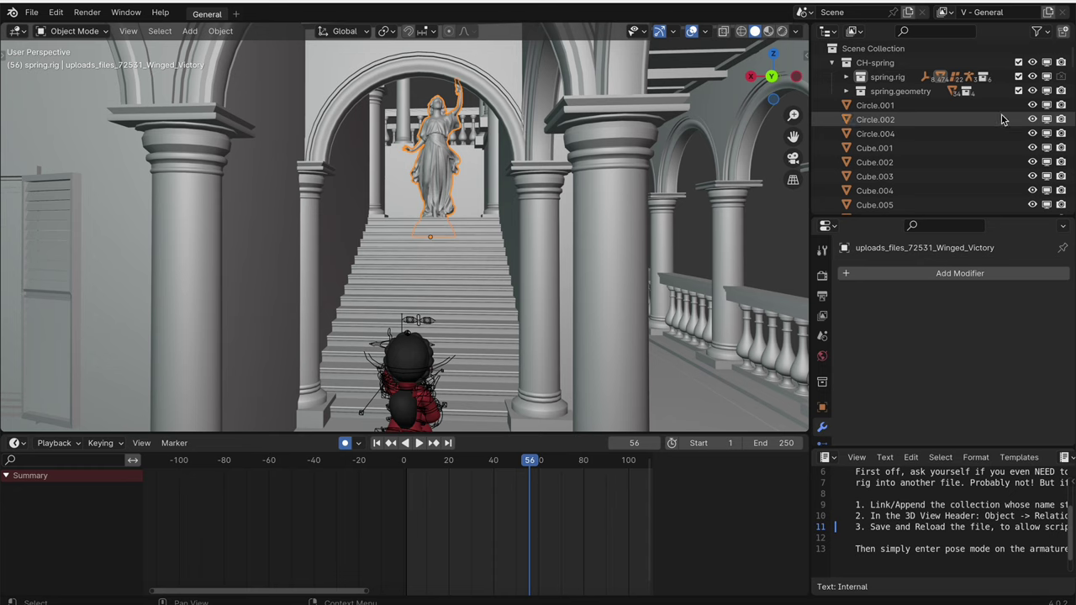
drag(1032, 111, 1032, 211)
scroll(1029, 187, down, 5)
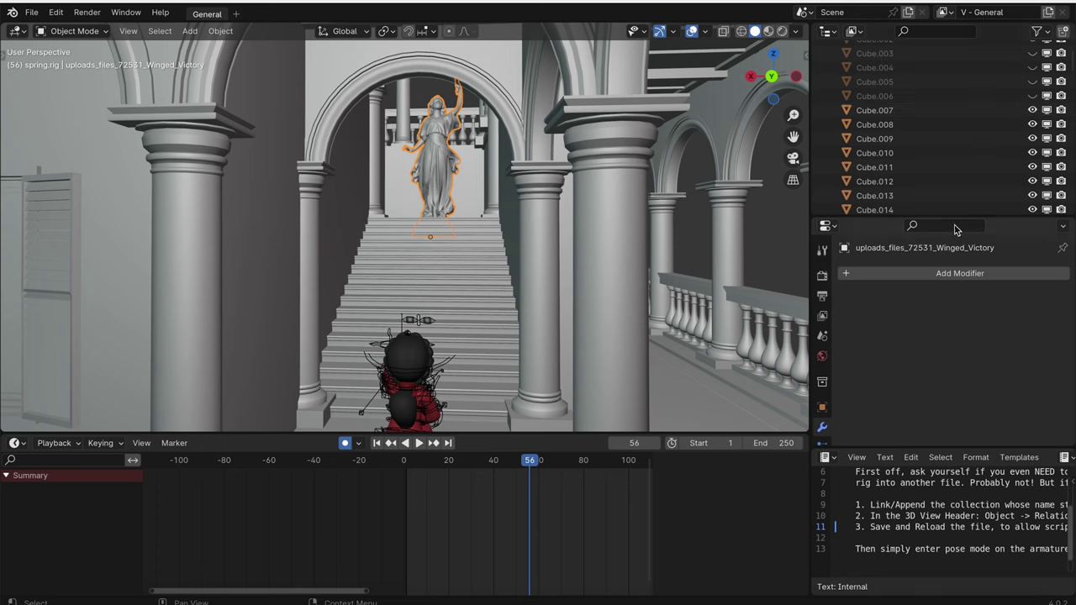
drag(957, 217, 956, 309)
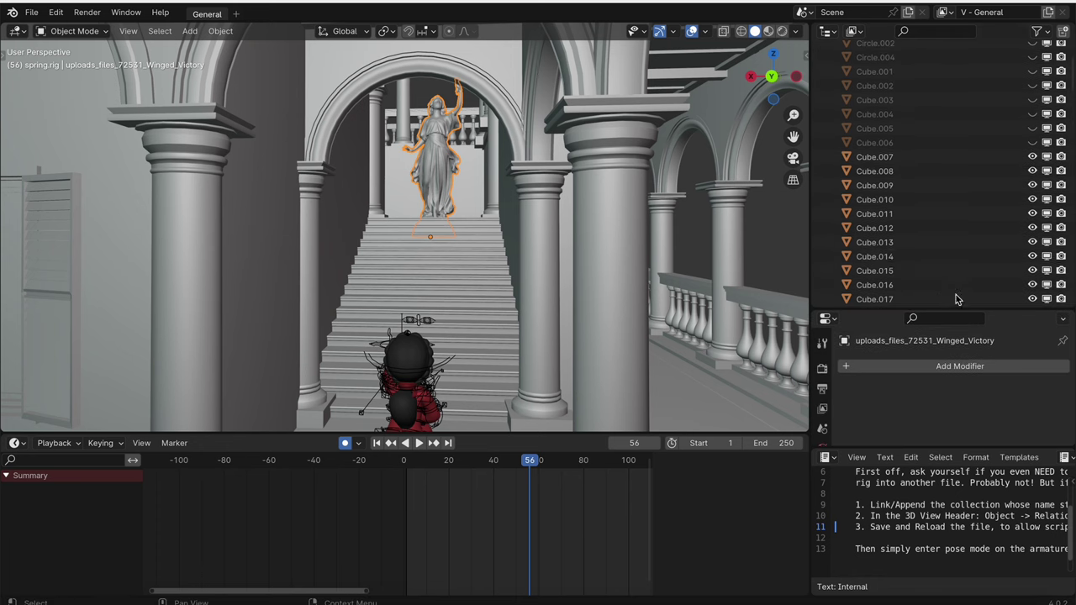
scroll(974, 214, down, 3)
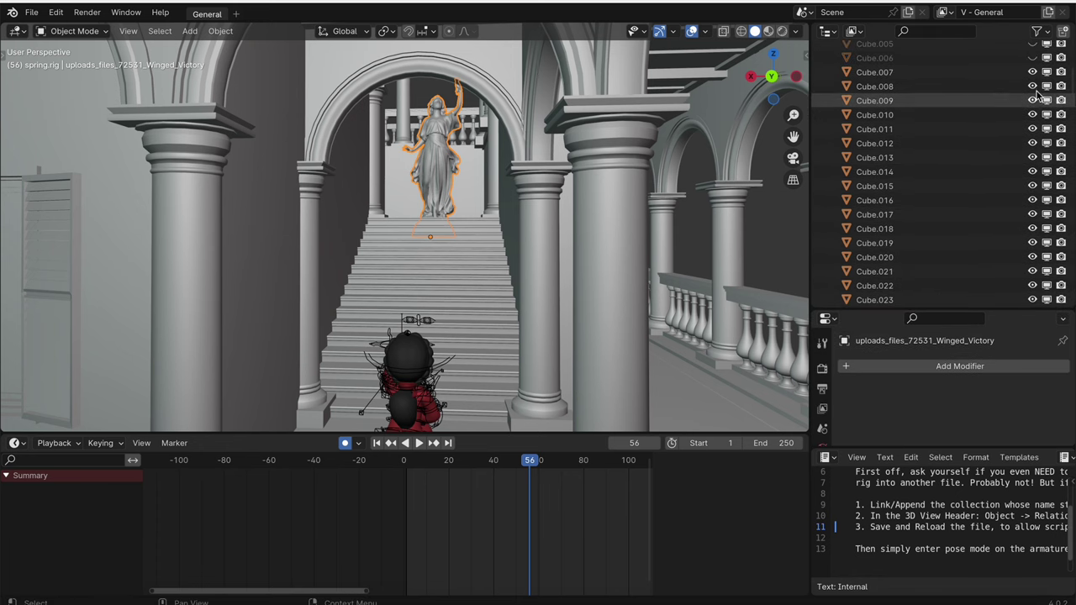
drag(1038, 74, 1033, 293)
scroll(978, 223, down, 5)
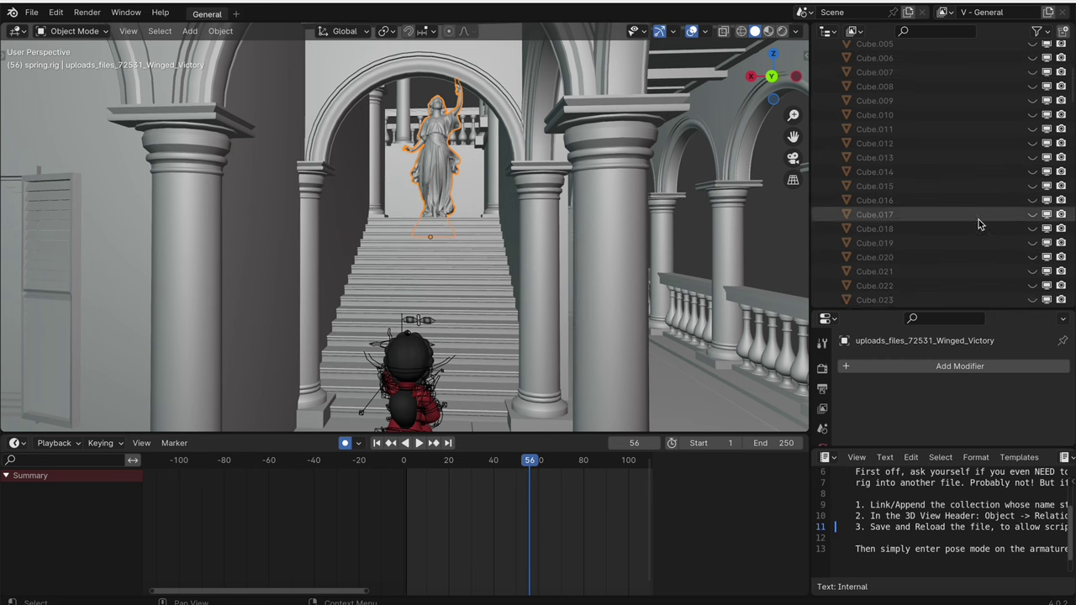
drag(1032, 142, 1029, 299)
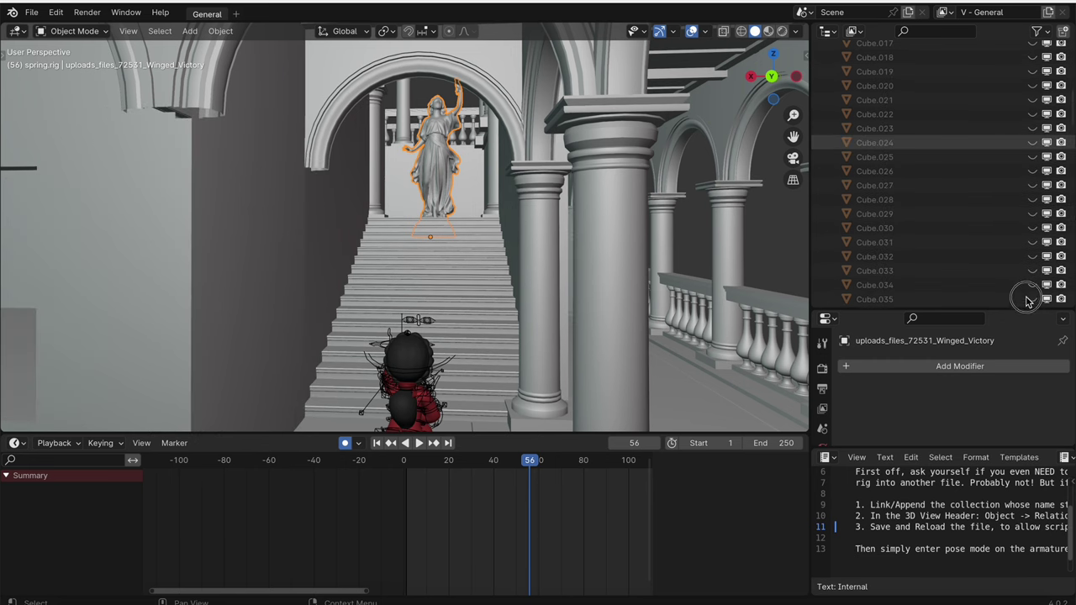
Hide the building objects from Cube.036 through Cube.078 in the viewport
scroll(978, 176, down, 5)
drag(1032, 94, 1032, 294)
scroll(954, 161, down, 4)
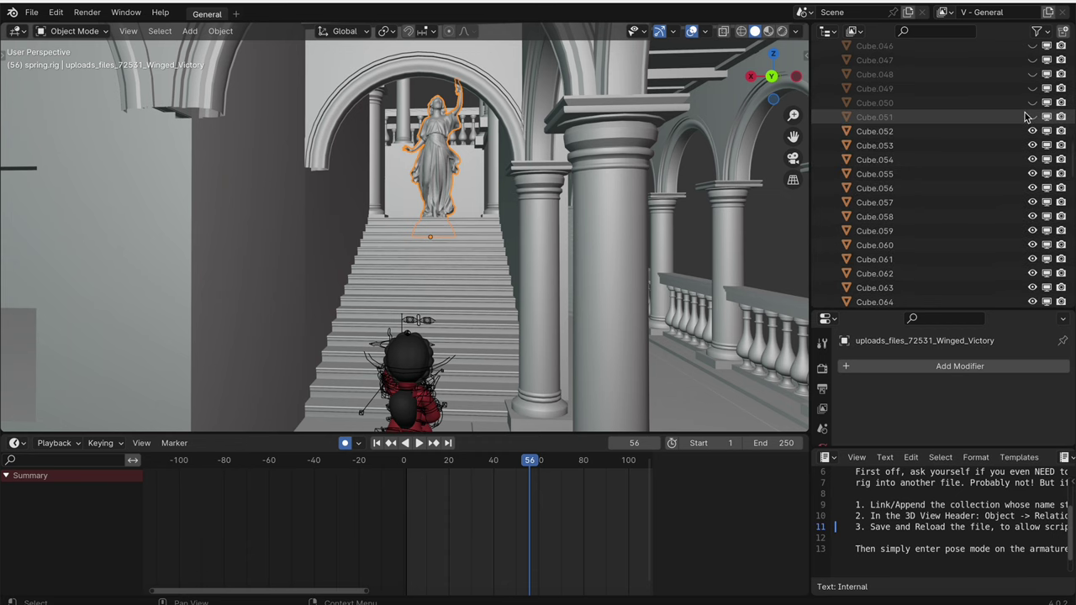
drag(1033, 130, 1031, 299)
scroll(972, 163, down, 4)
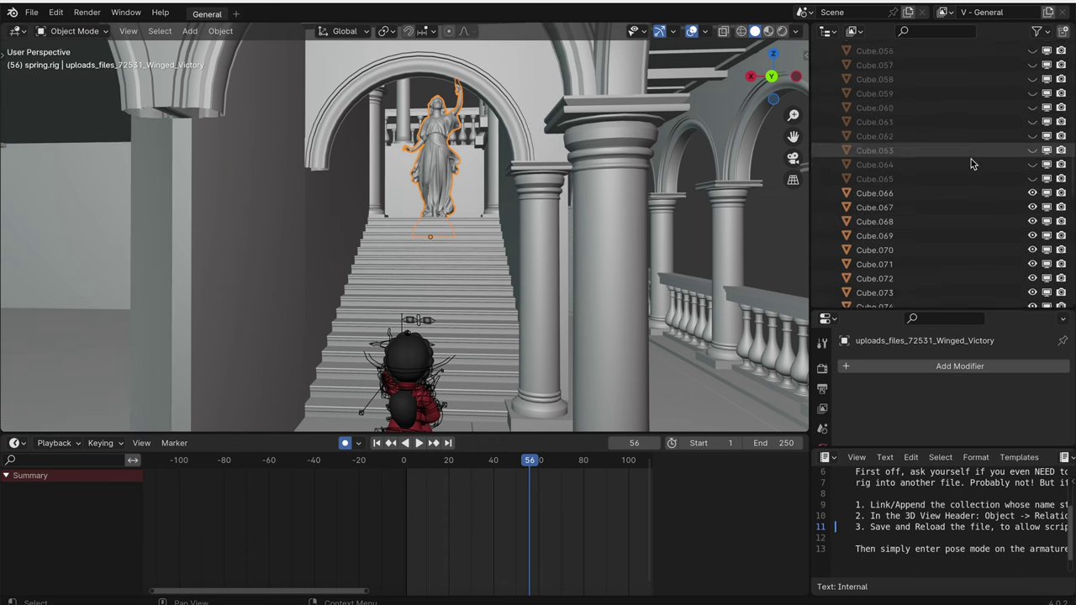
click(1032, 139)
drag(1031, 148, 1034, 286)
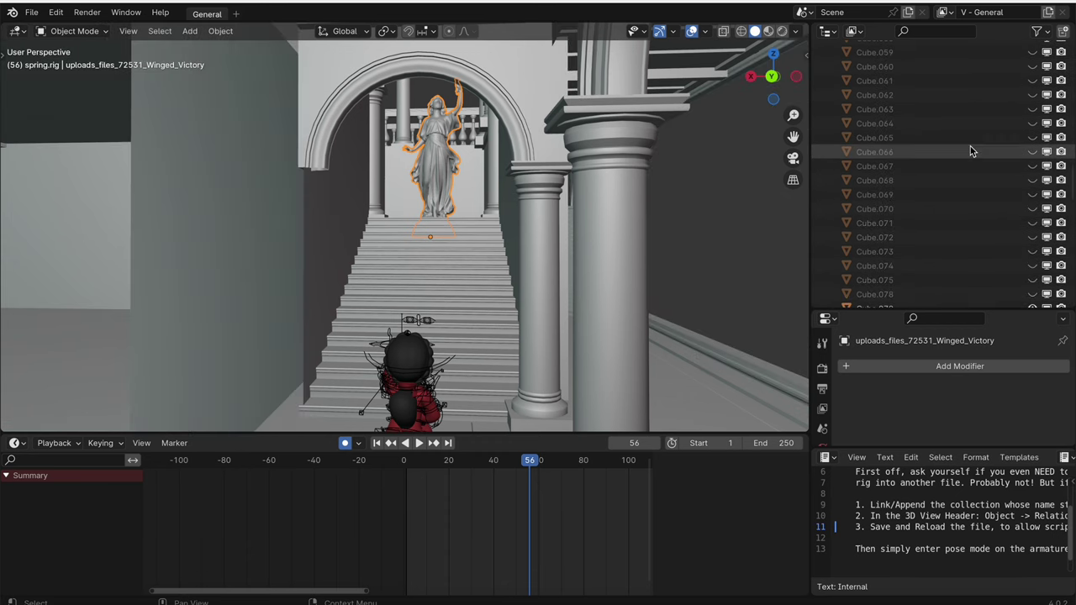
Hide the remaining Cube objects, the NurbsPath objects and the first Plane objects in the viewport
scroll(971, 152, down, 5)
click(1033, 89)
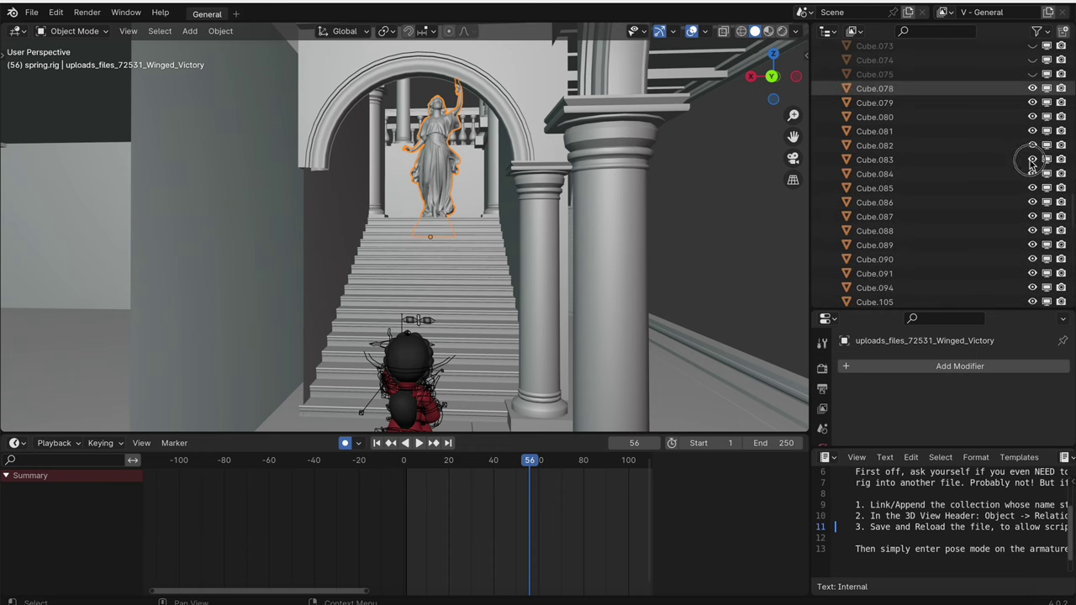
drag(1033, 103, 1032, 303)
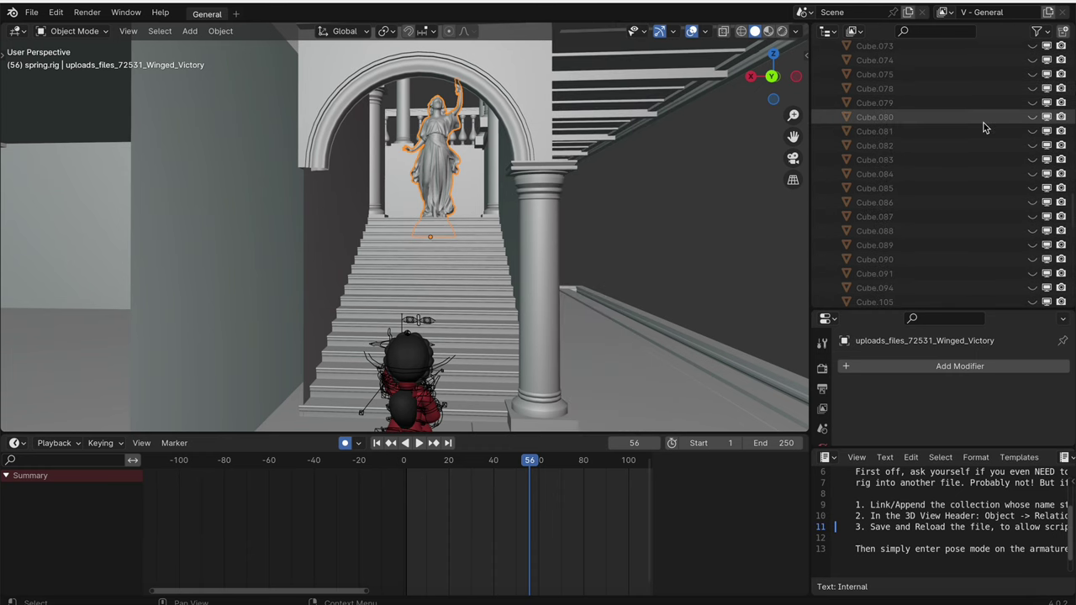
scroll(984, 124, down, 4)
drag(1033, 177, 1033, 304)
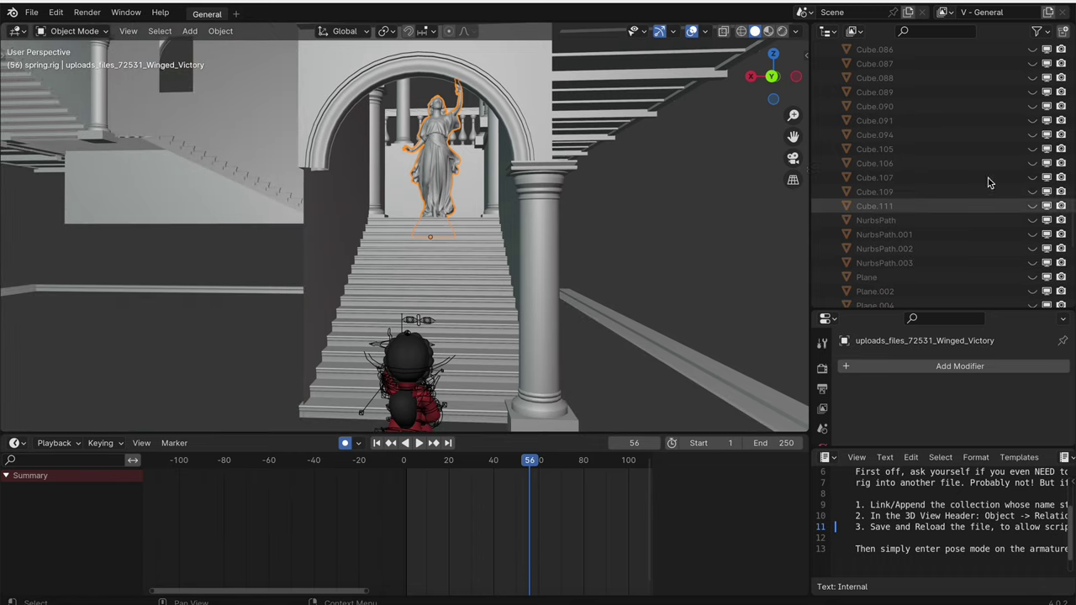
Hide the rest of the Plane objects through Plane.030, keeping the statue and the character shown
scroll(957, 89, down, 6)
drag(1033, 91, 1036, 305)
scroll(987, 122, down, 4)
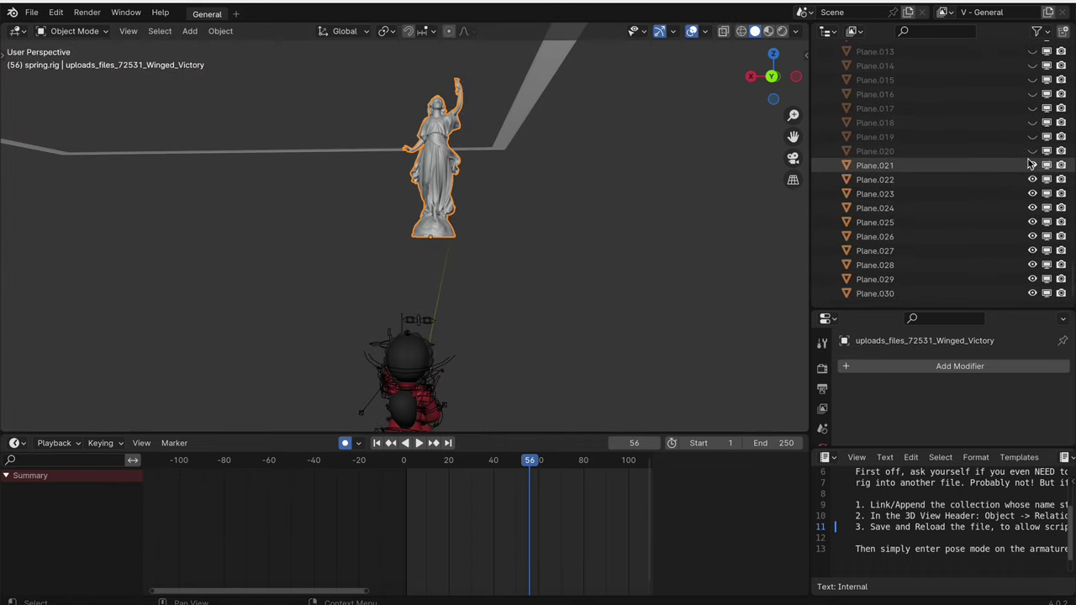
drag(1030, 164, 1033, 254)
drag(1026, 290, 1032, 295)
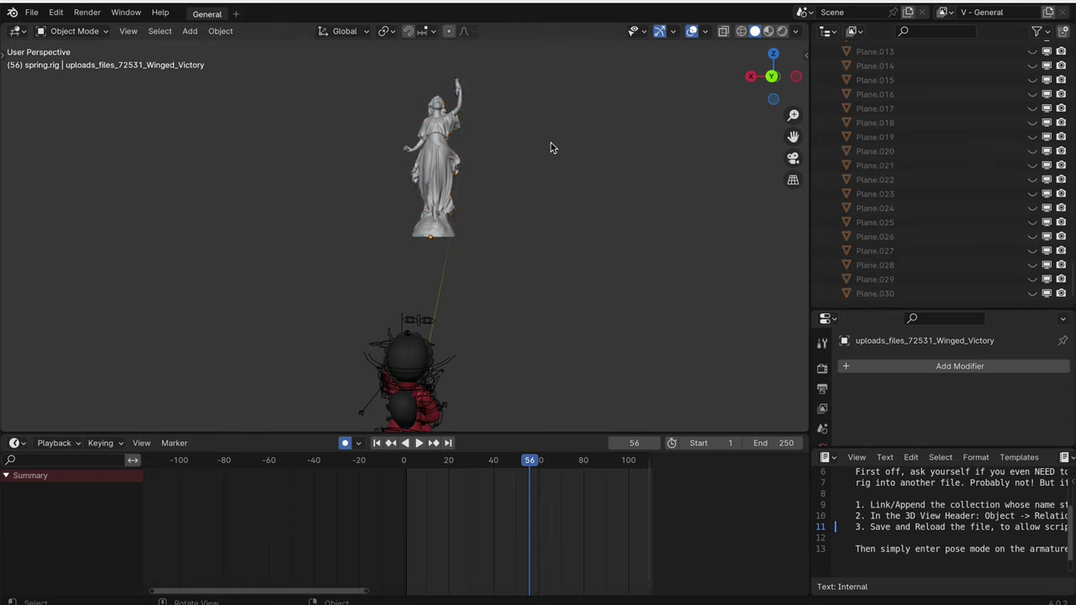
Box-select the entire character with its rig controls, without the statue
drag(552, 148, 612, 133)
click(483, 143)
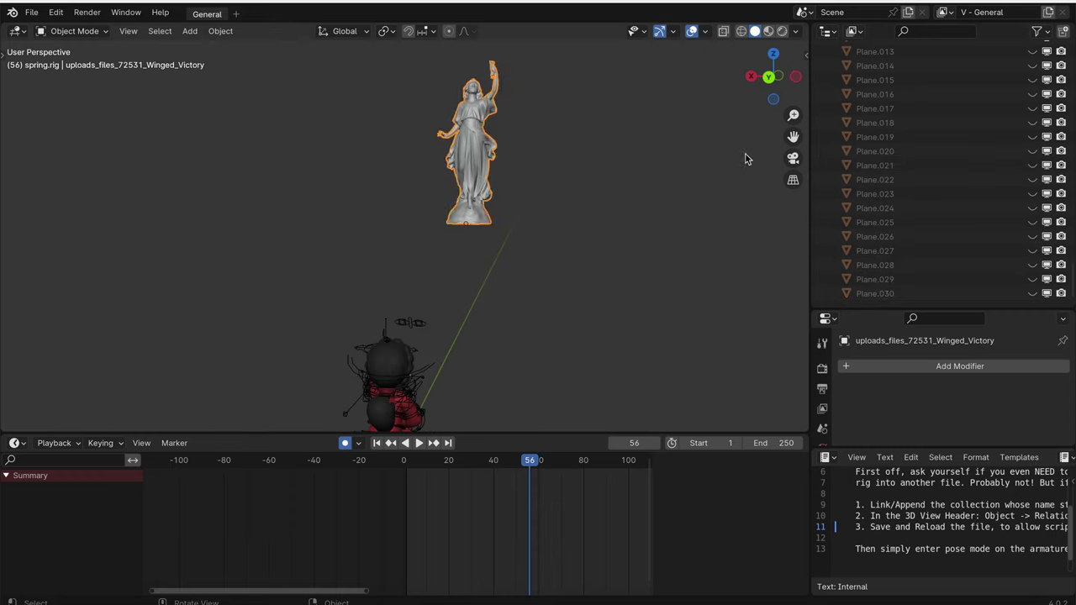
scroll(894, 174, up, 10)
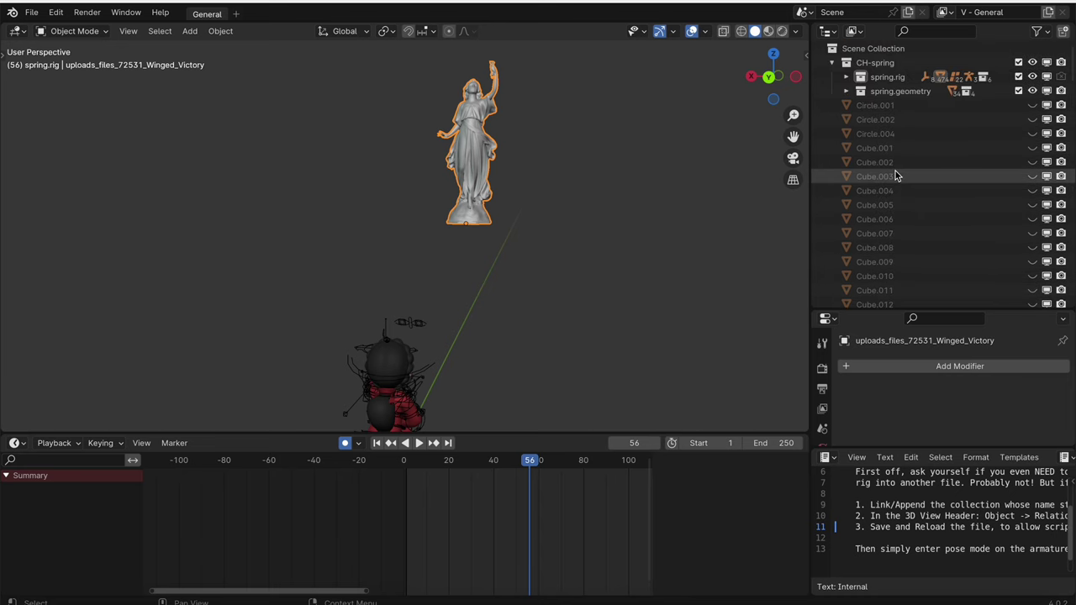
drag(555, 138, 471, 131)
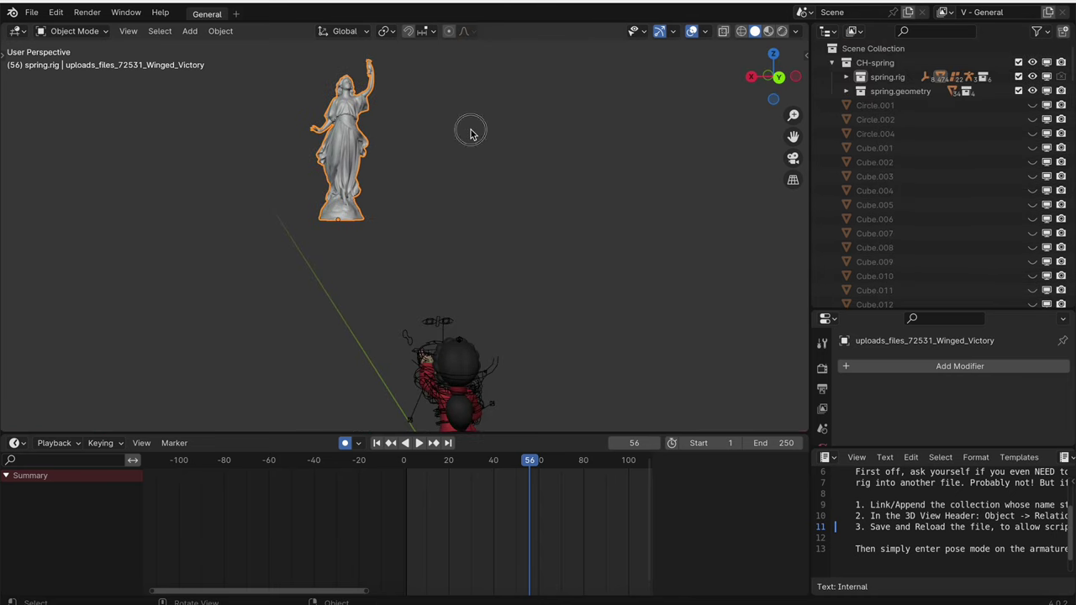
click(471, 131)
scroll(471, 130, left, 5)
click(186, 181)
scroll(265, 170, left, 5)
click(265, 170)
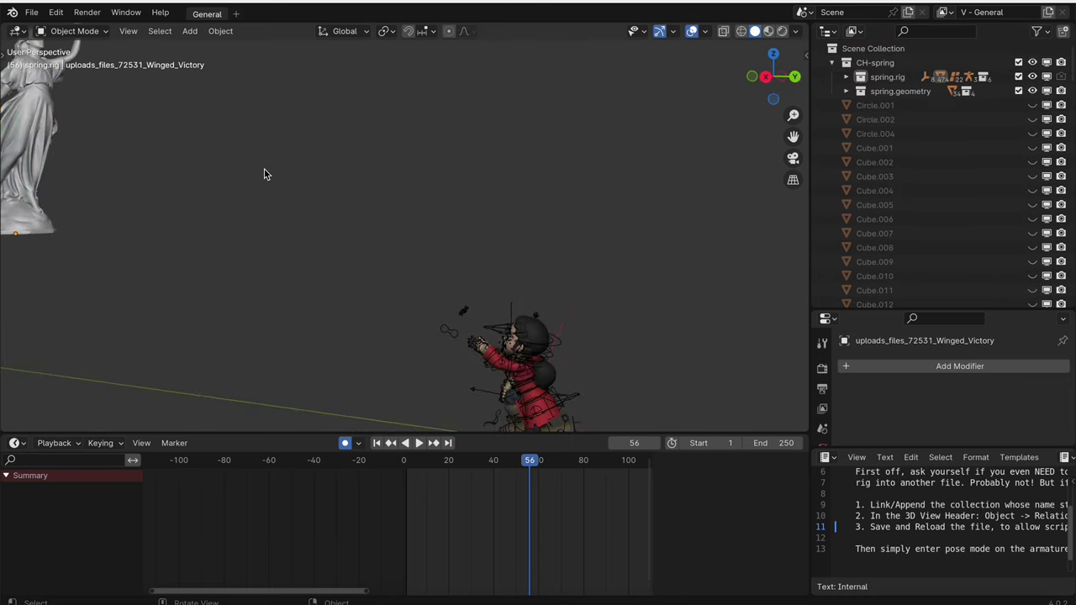
scroll(396, 233, down, 4)
drag(406, 180, 345, 416)
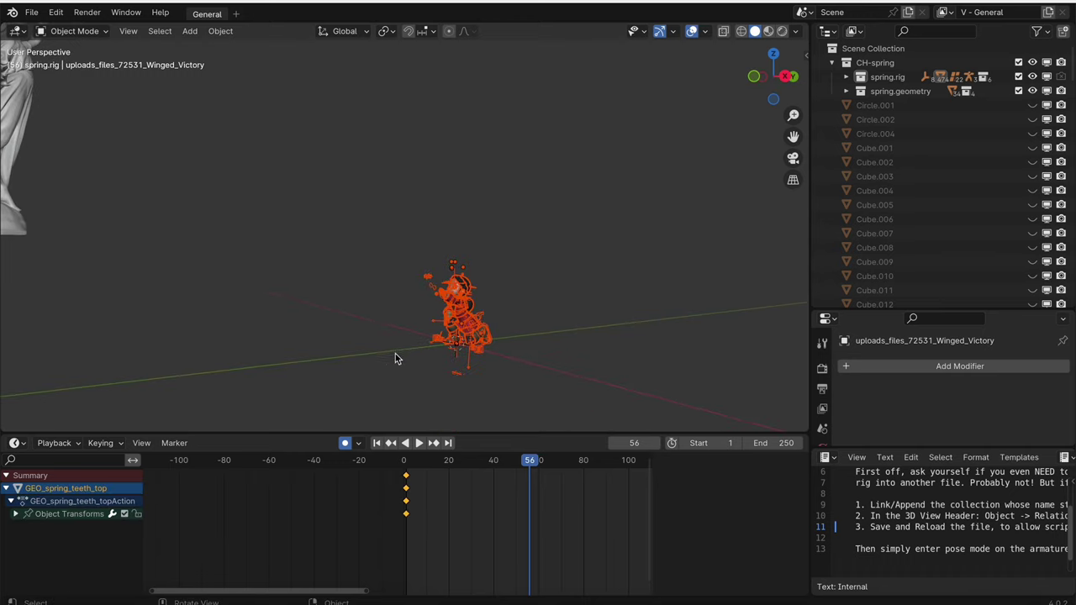
scroll(395, 354, left, 5)
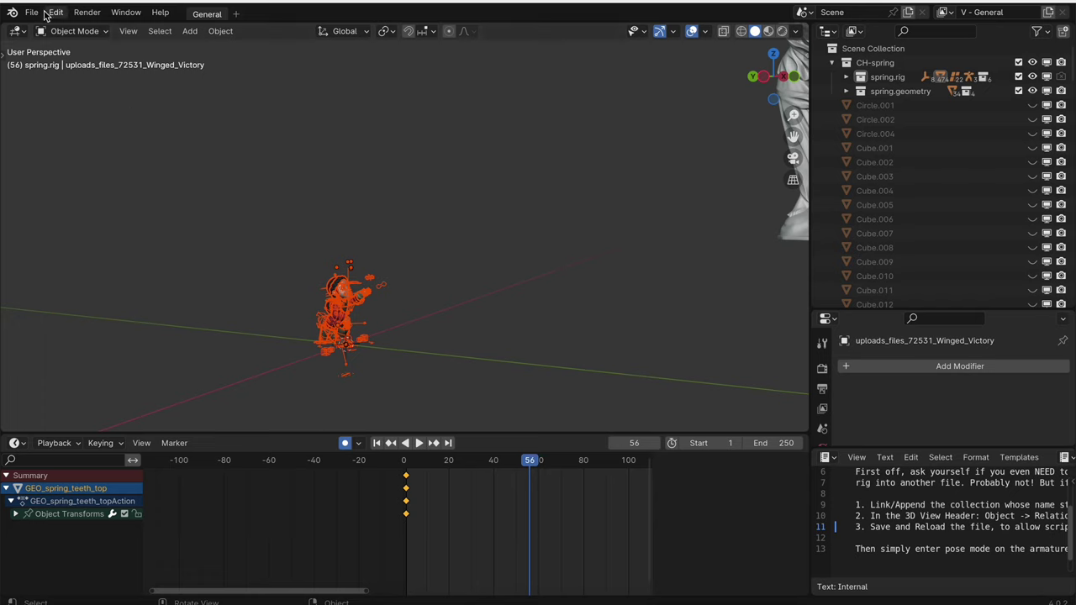
Start a Wavefront OBJ export, then create and open a new destination folder named "fizzle blender character"
click(31, 14)
click(31, 14)
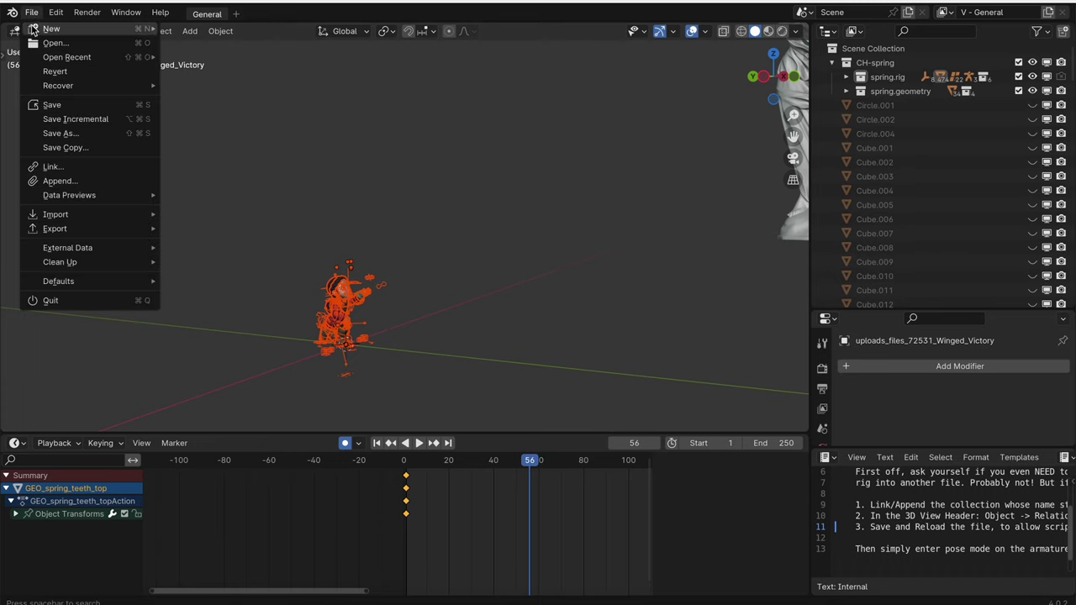
mouse_move(84, 229)
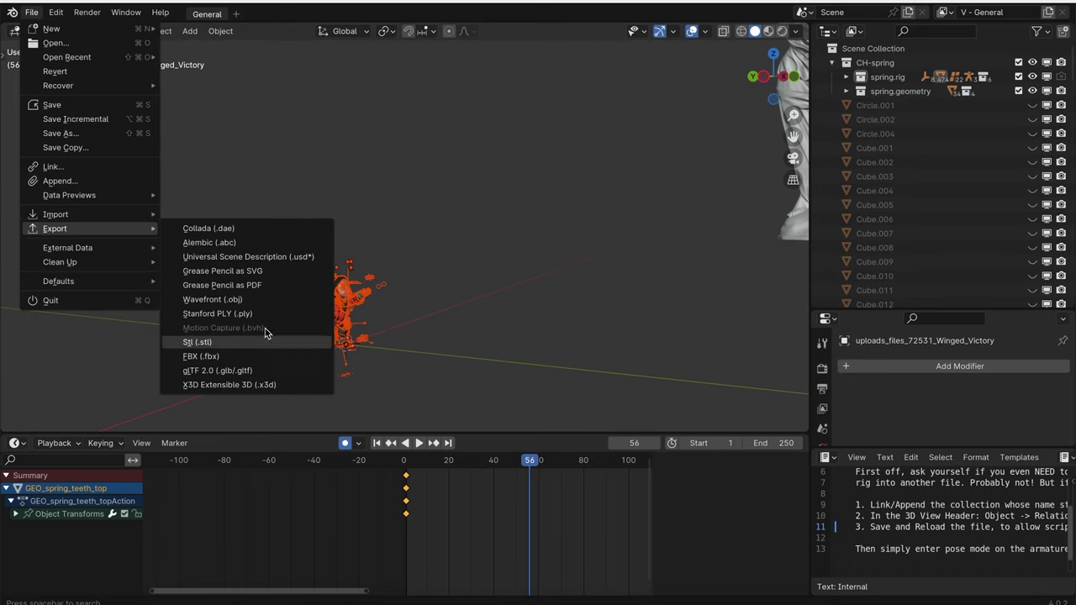
click(261, 305)
click(175, 0)
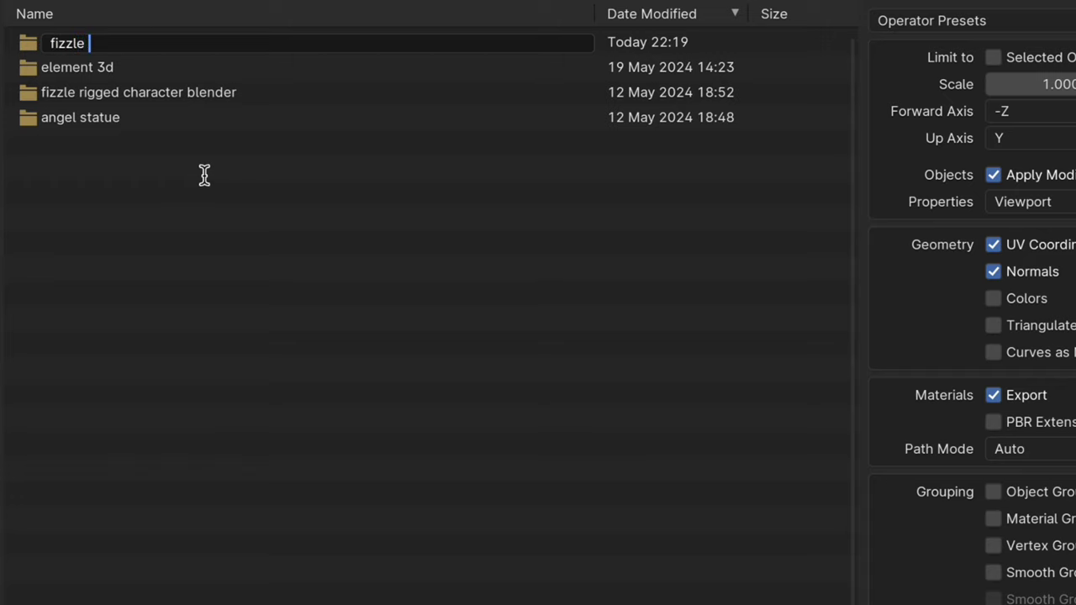
text(fizzle blender characte)
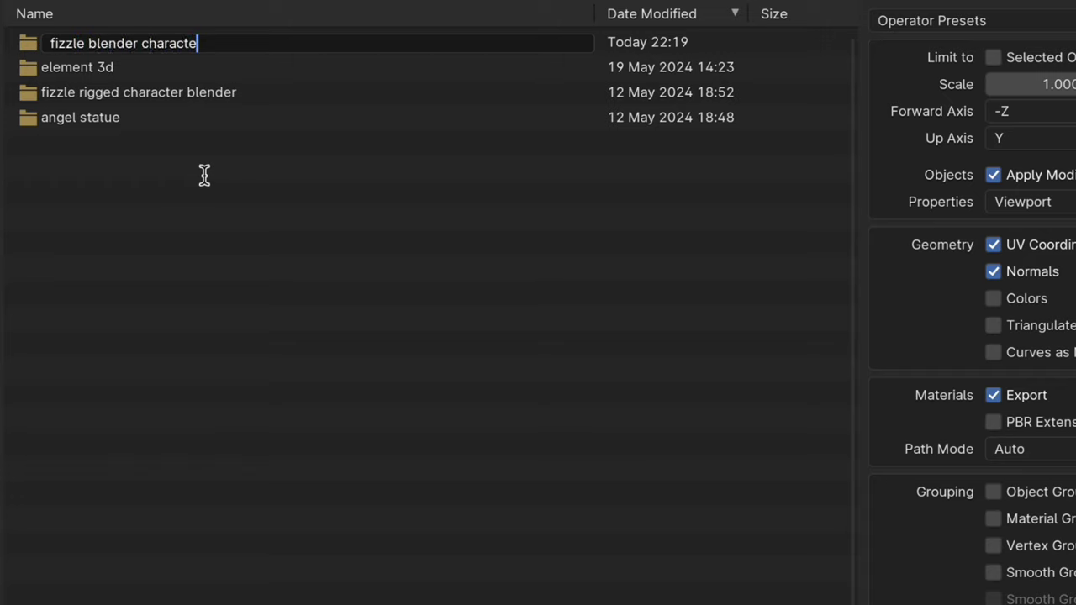
text(r)
key(Return)
double_click(178, 48)
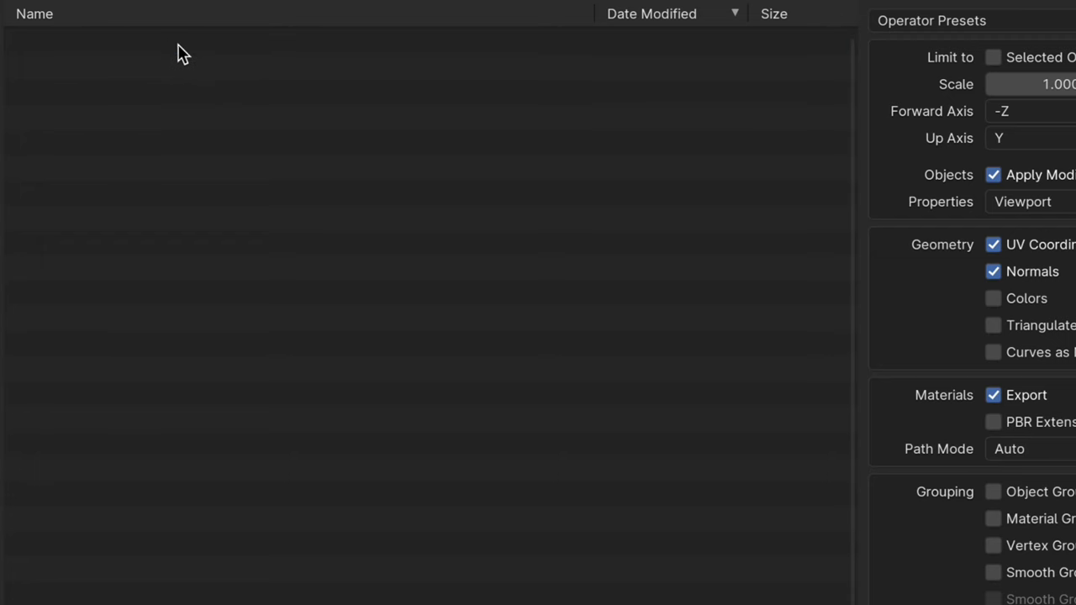
Replace the export file name with a fizzle blender name, keeping the .obj extension
click(110, 587)
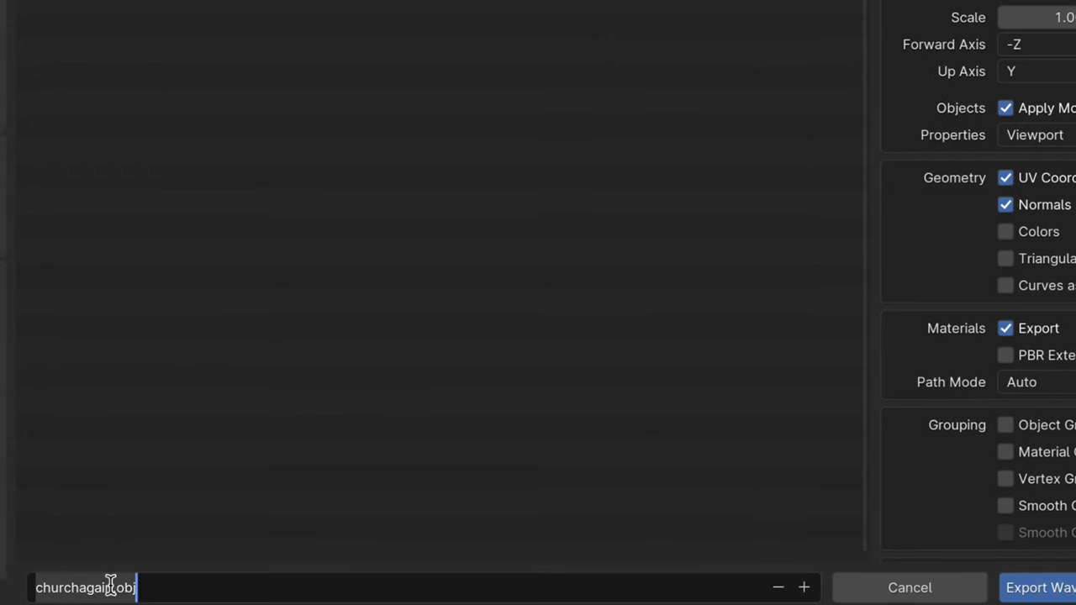
click(111, 587)
key(BackSpace)
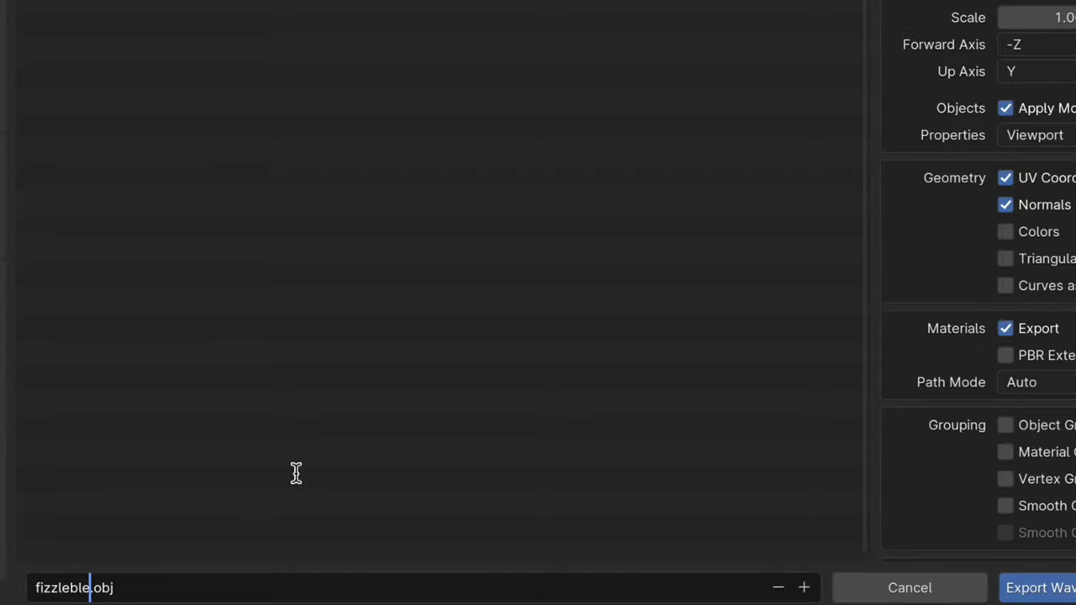
text(er)
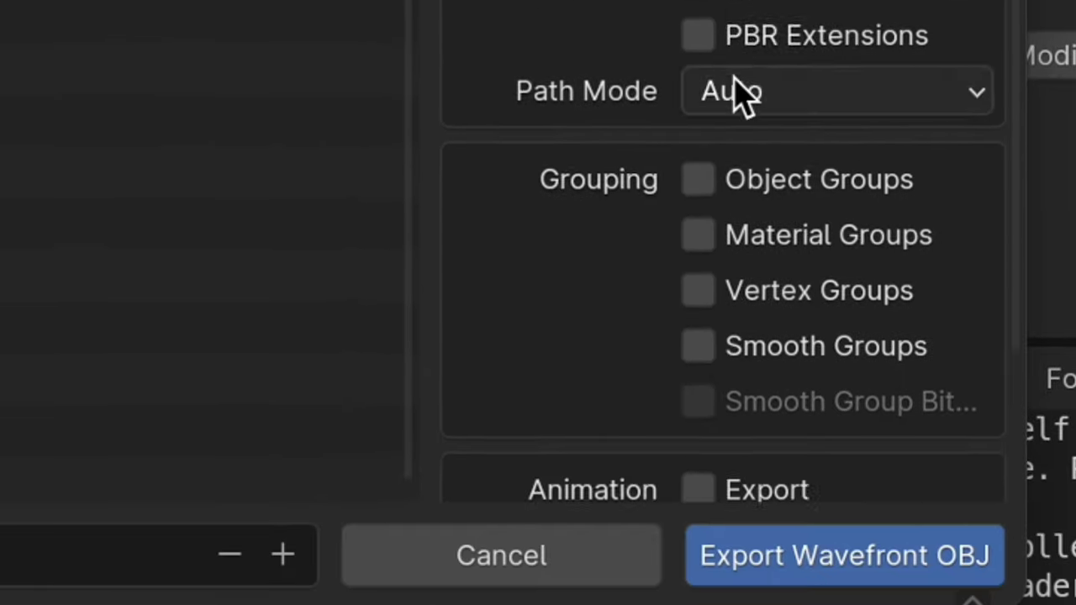
Enable animation export and export the scene as Wavefront OBJ
scroll(740, 93, down, 4)
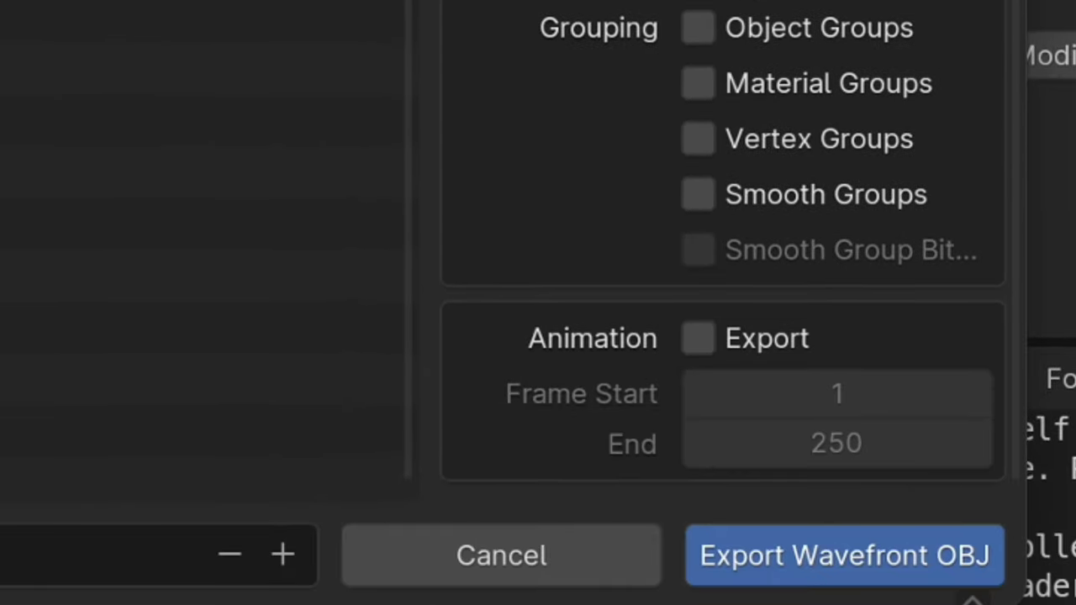
click(702, 340)
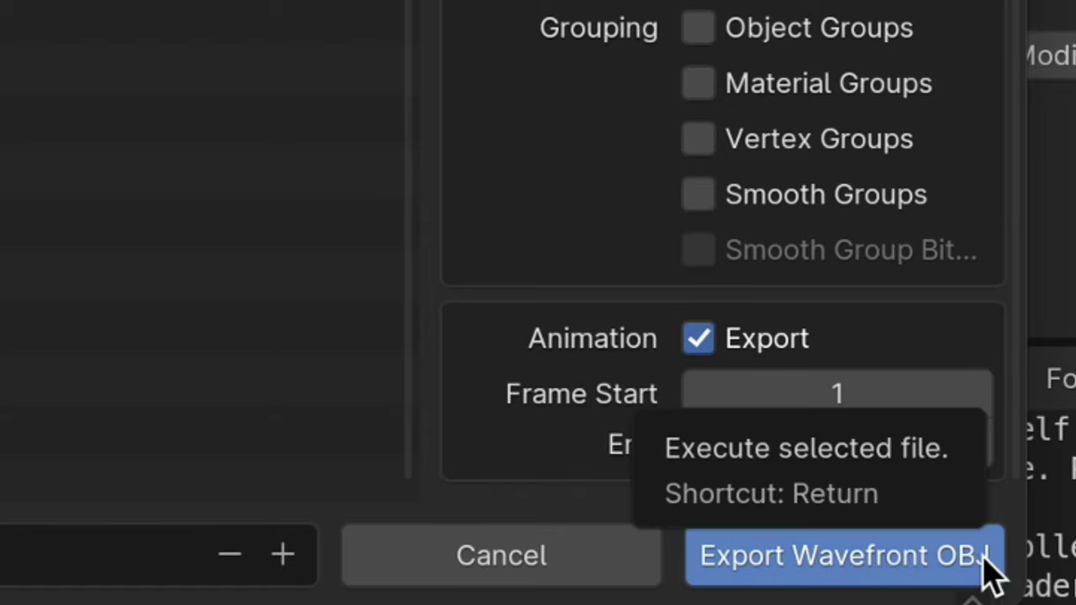
click(921, 562)
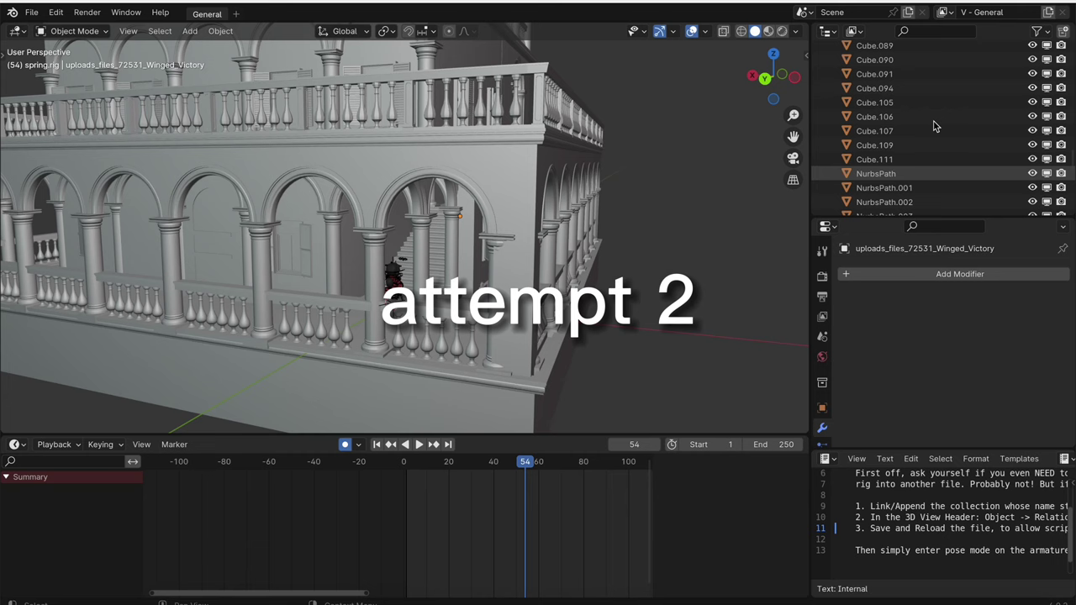
Enlarge the outliner and hide the building objects from Circle.001 through Cube.029 in the viewport
scroll(933, 125, up, 5)
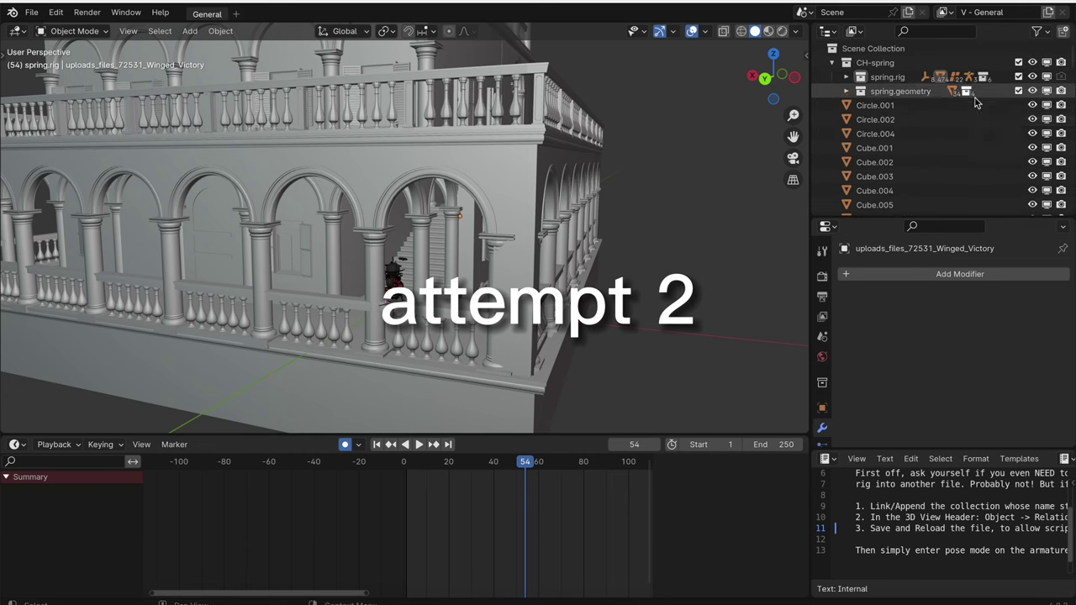
drag(959, 220, 959, 361)
drag(1033, 105, 1030, 275)
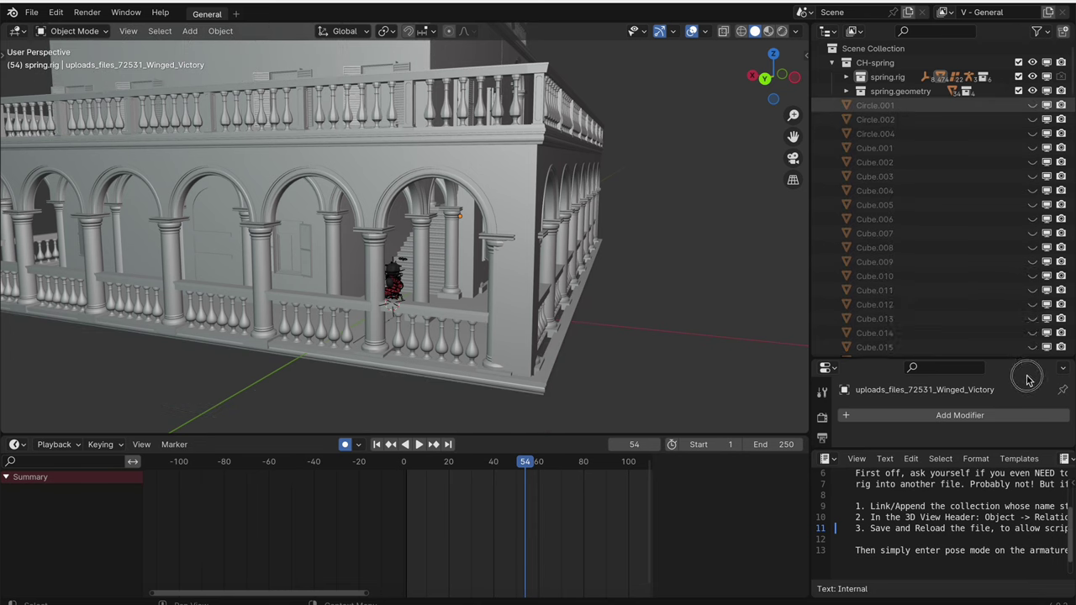
scroll(967, 299, down, 8)
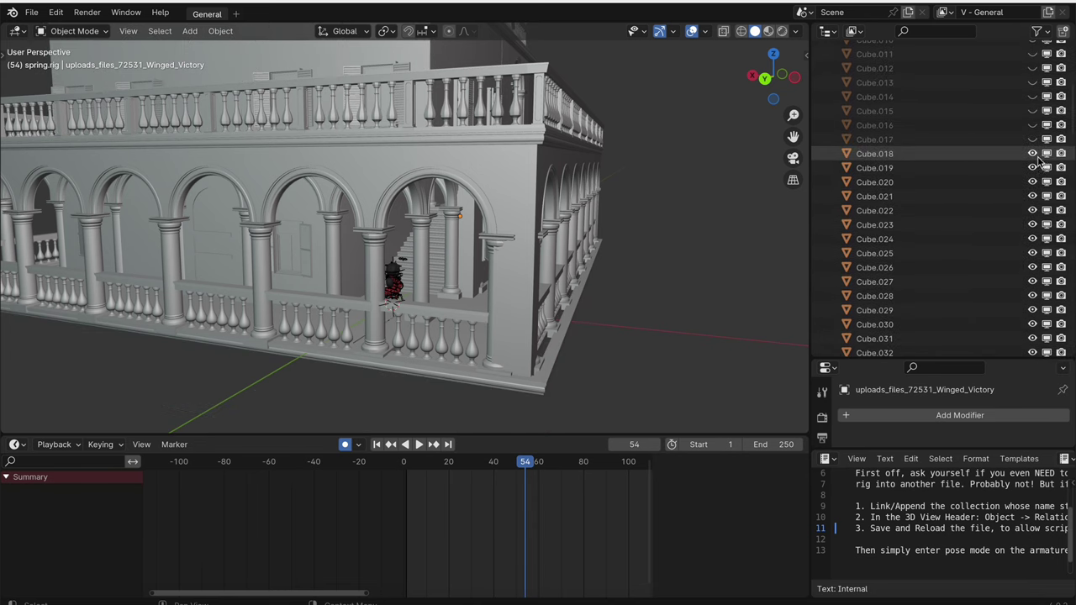
drag(1032, 162, 1026, 310)
Hide the building objects from Cube.030 through Cube.090 in the viewport
scroll(1030, 277, down, 10)
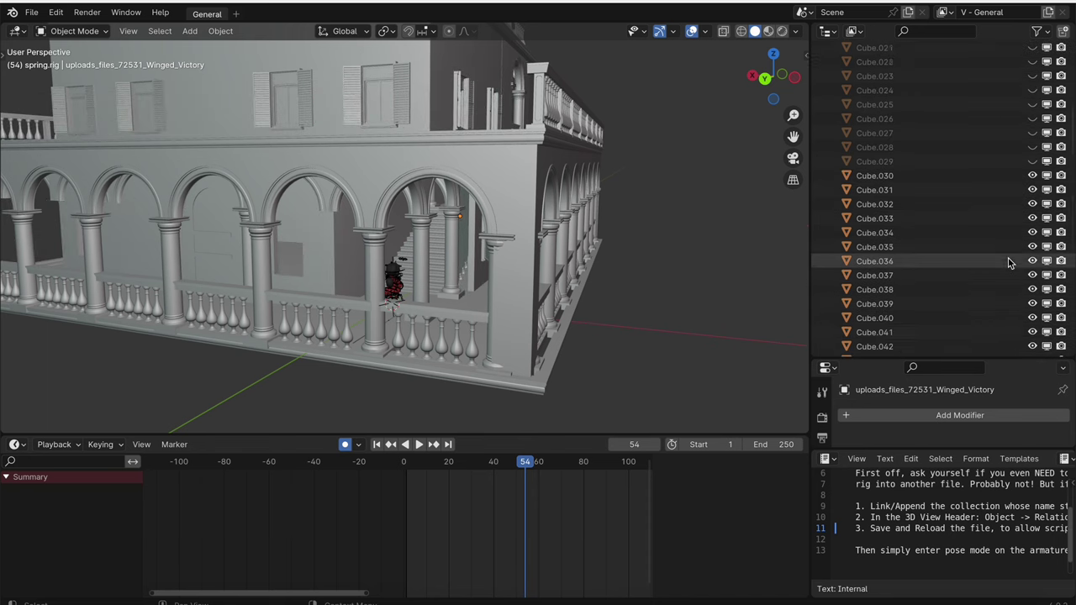
drag(1033, 91, 1030, 351)
scroll(1035, 320, down, 8)
drag(1032, 96, 1033, 352)
scroll(987, 207, down, 10)
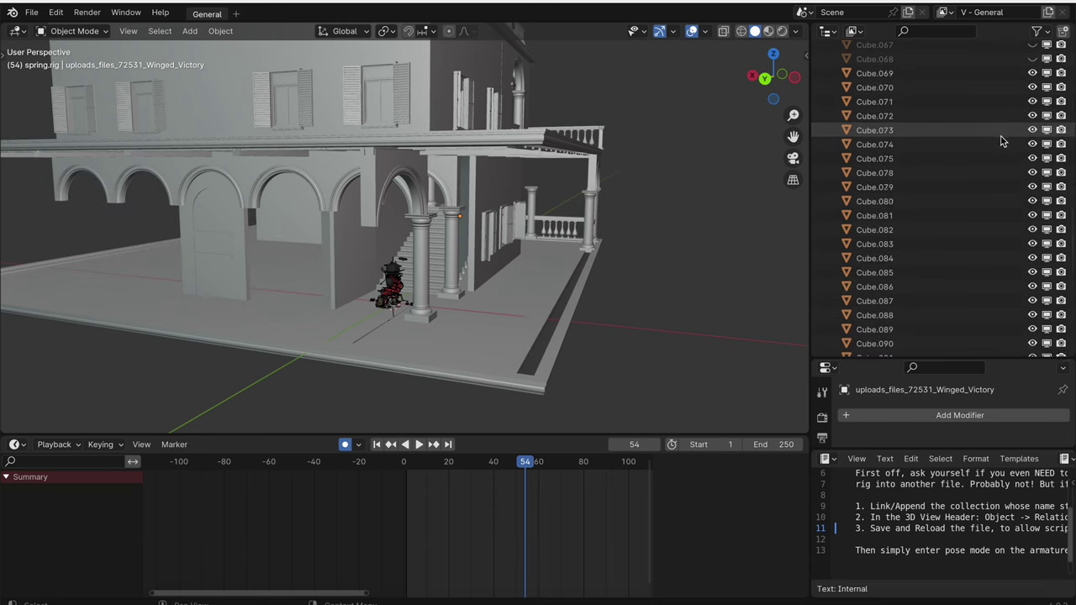
drag(1028, 89, 1032, 356)
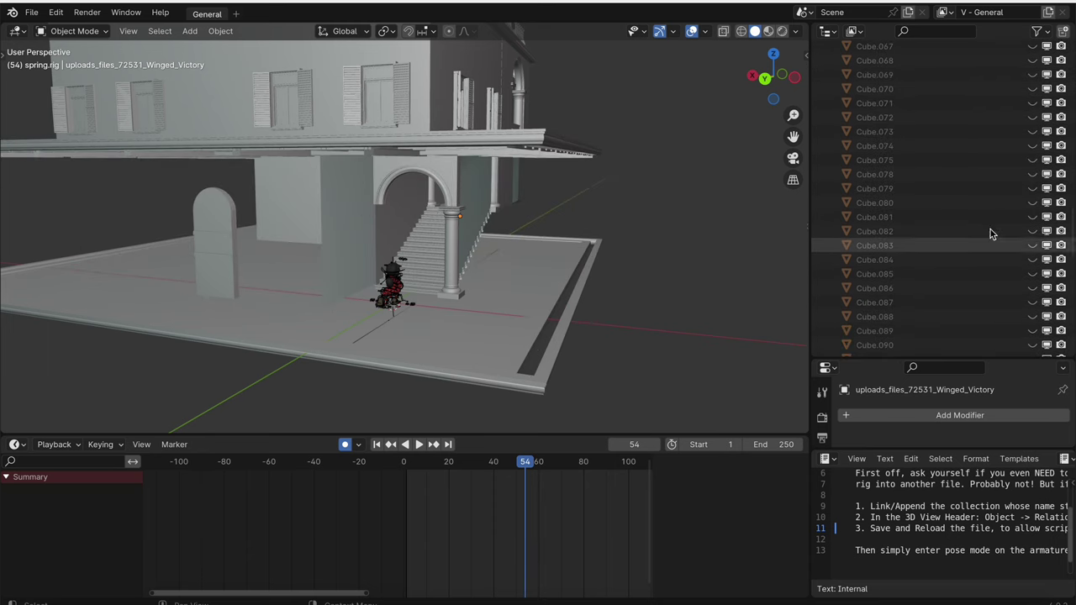
Hide the remaining Cube objects, the NurbsPath objects and all Plane objects through Plane.030 in the viewport
scroll(988, 211, down, 5)
scroll(988, 199, down, 2)
drag(1033, 90, 1033, 348)
scroll(981, 211, down, 9)
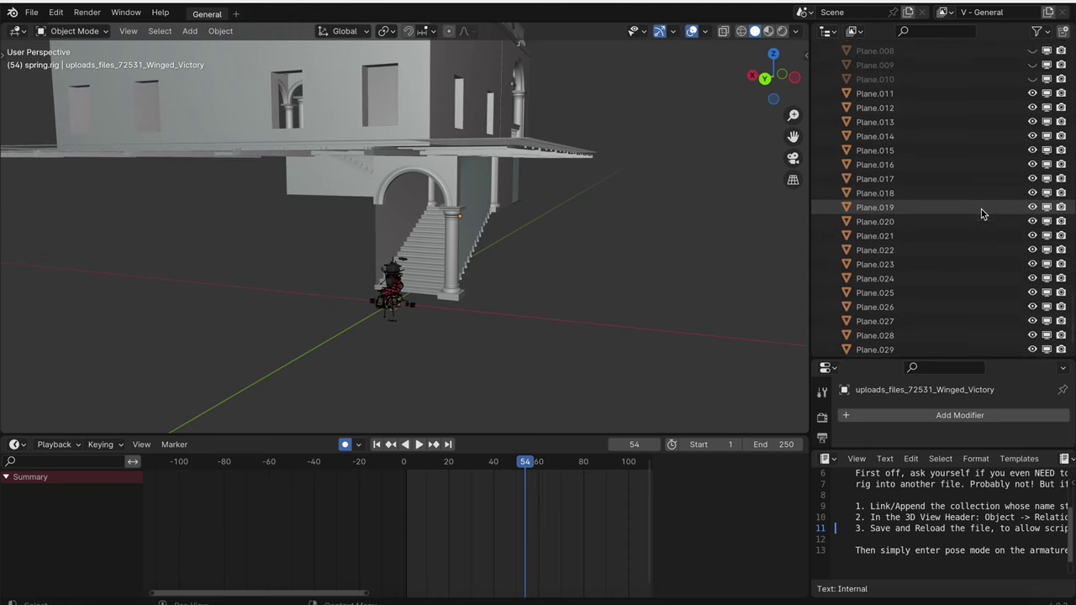
drag(1034, 109, 1032, 342)
Save the Blender file with only the statue and the character shown
scroll(426, 245, left, 6)
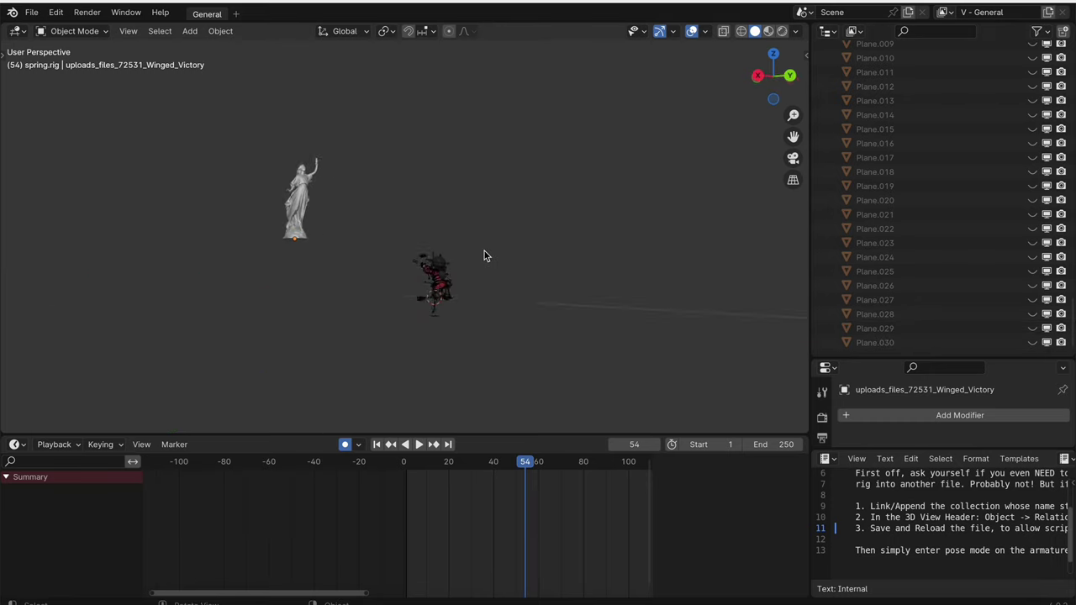
scroll(484, 256, left, 4)
click(31, 12)
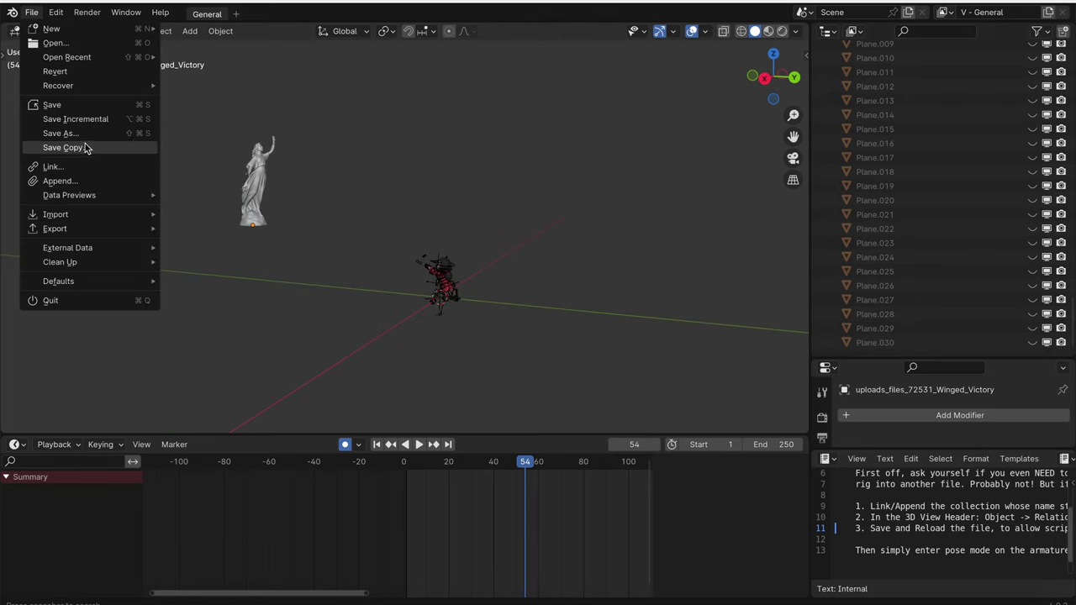
click(82, 104)
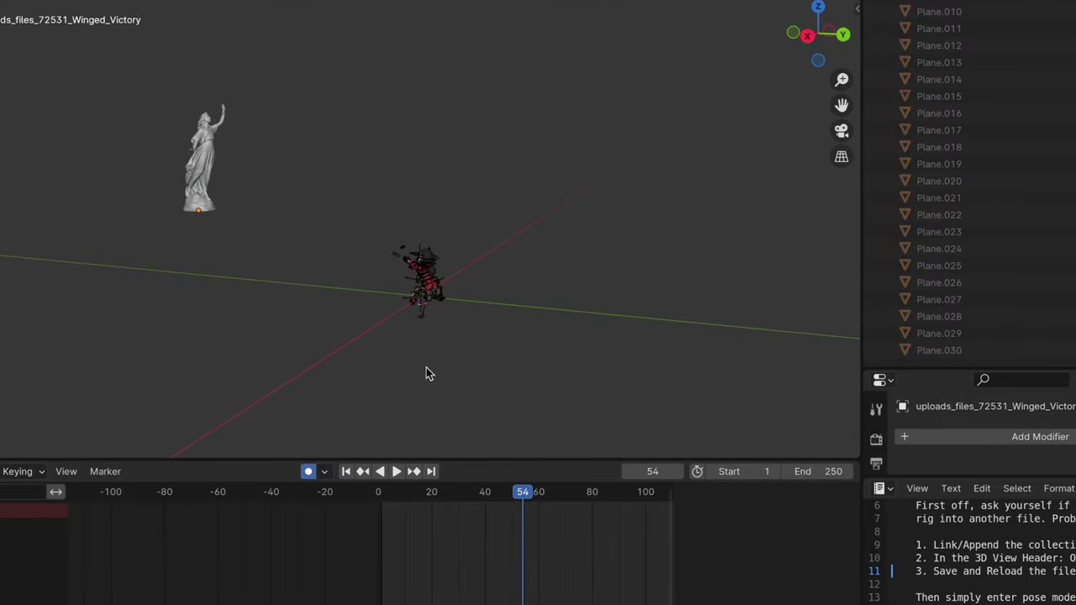
Select the Winged Victory statue in the viewport
scroll(445, 229, left, 6)
scroll(445, 230, up, 5)
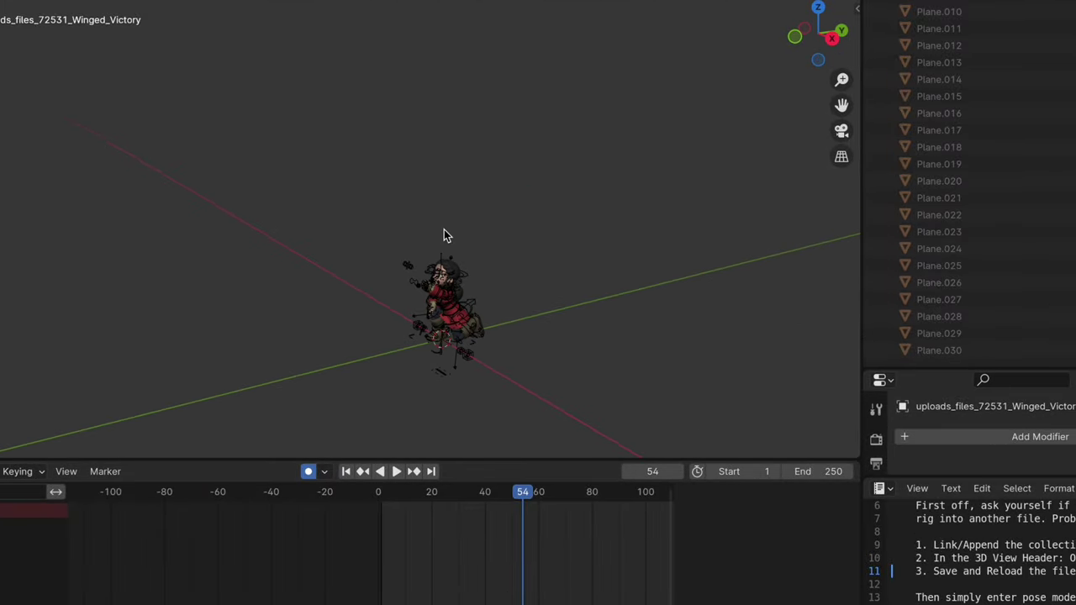
scroll(445, 230, right, 4)
scroll(444, 235, right, 3)
click(126, 161)
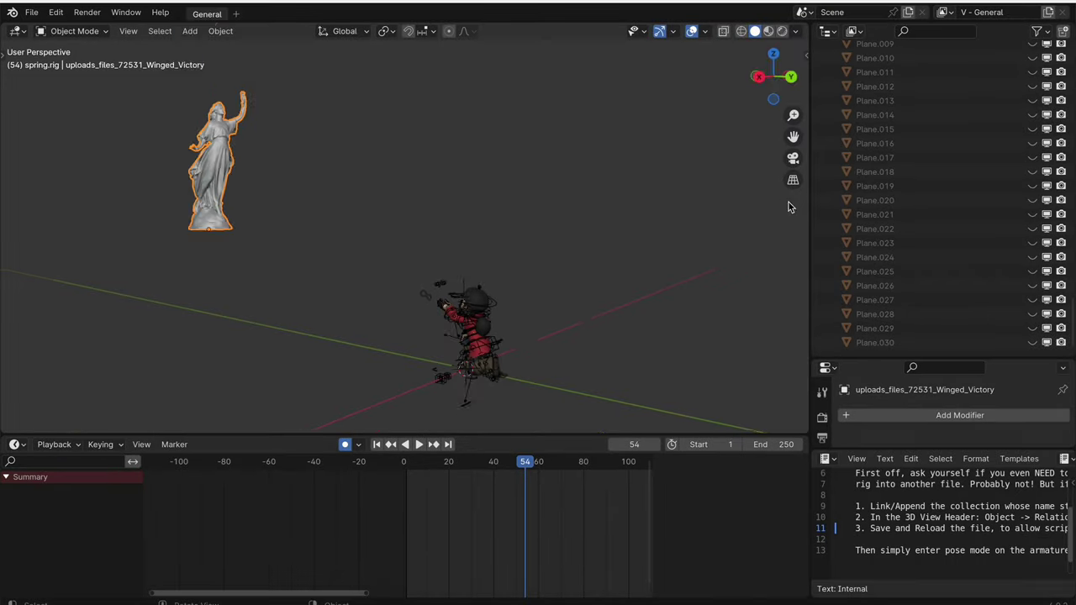
scroll(790, 204, left, 6)
scroll(665, 196, right, 6)
scroll(648, 192, down, 5)
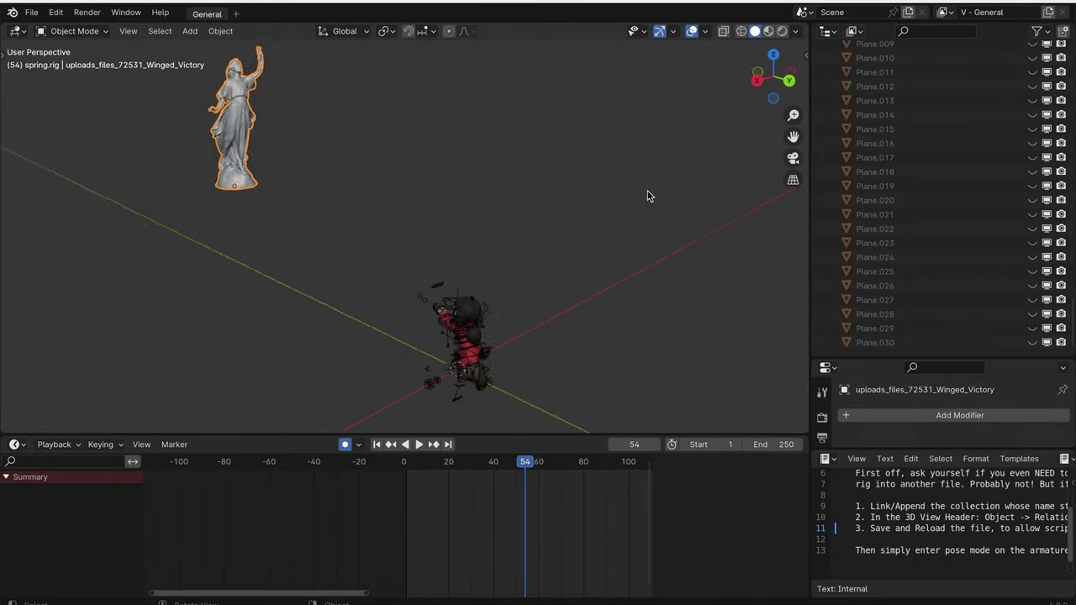
Find the statue inside the spring.rig collection and switch its viewport visibility off and on again
scroll(868, 193, down, 15)
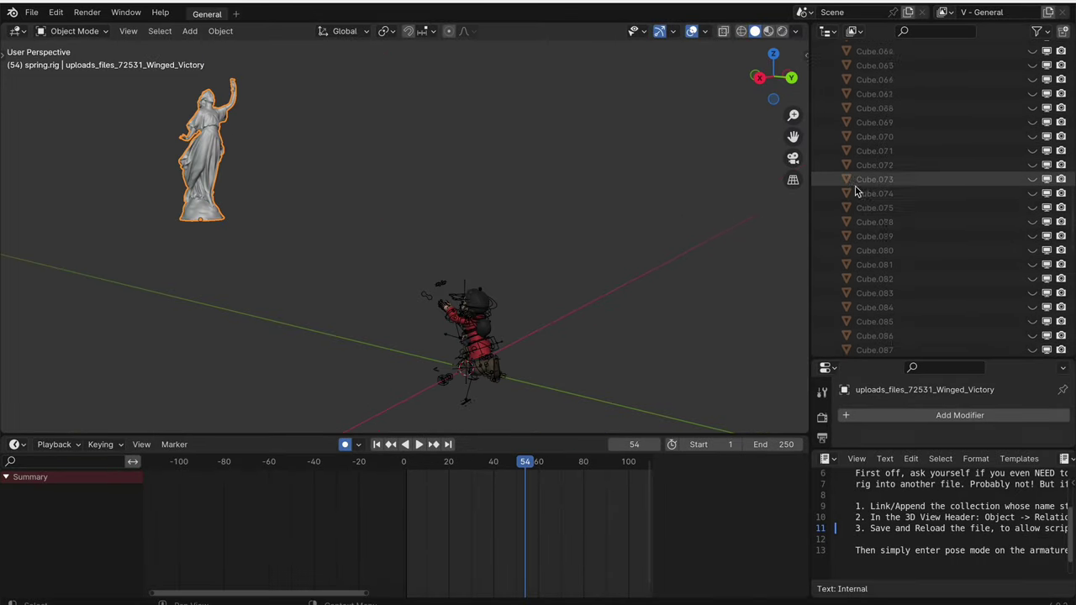
scroll(858, 192, up, 20)
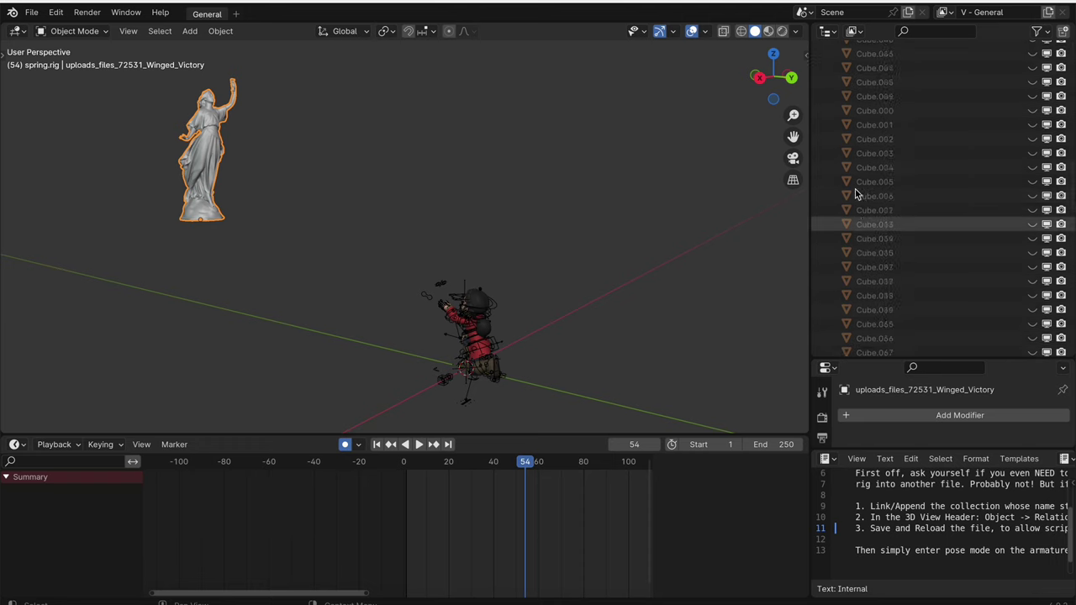
click(846, 77)
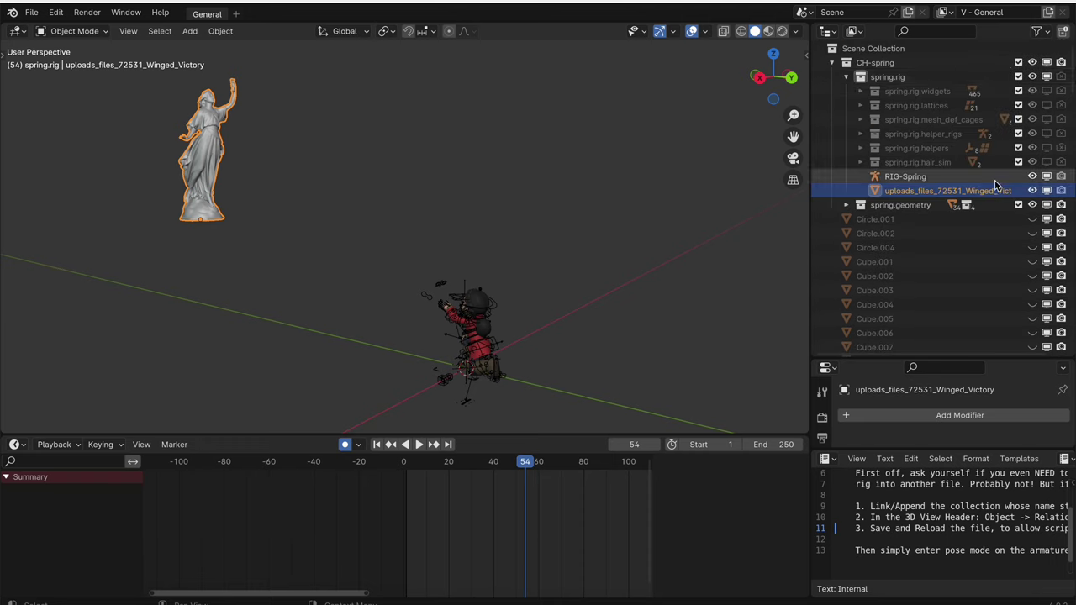
click(1032, 191)
click(1032, 191)
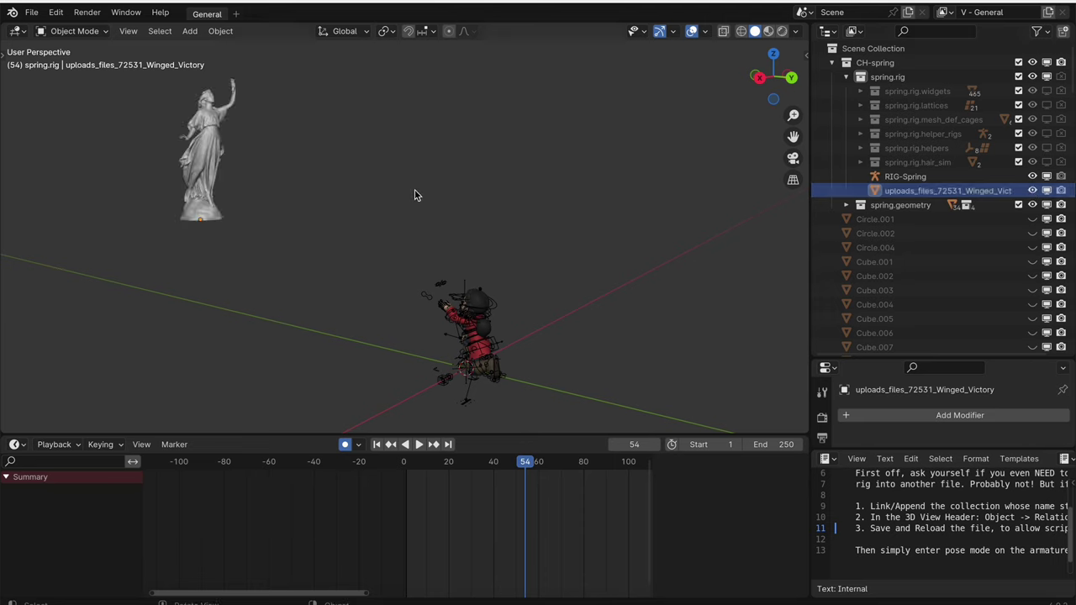
Box-select the whole character and its rig controls, leaving the statue unselected
drag(413, 193, 481, 213)
drag(684, 202, 387, 414)
click(31, 11)
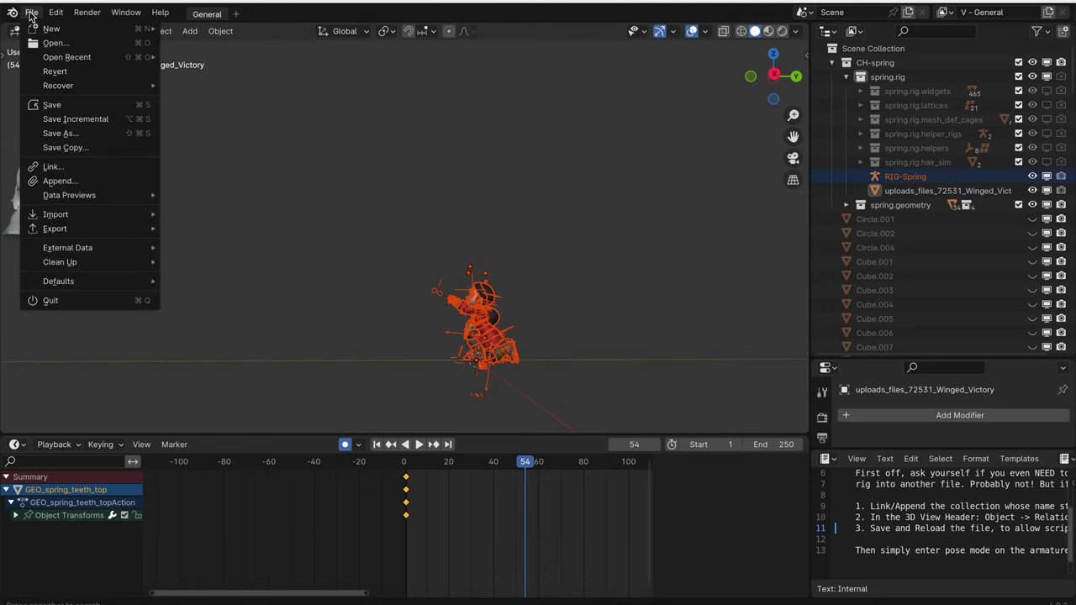
mouse_move(84, 229)
click(262, 303)
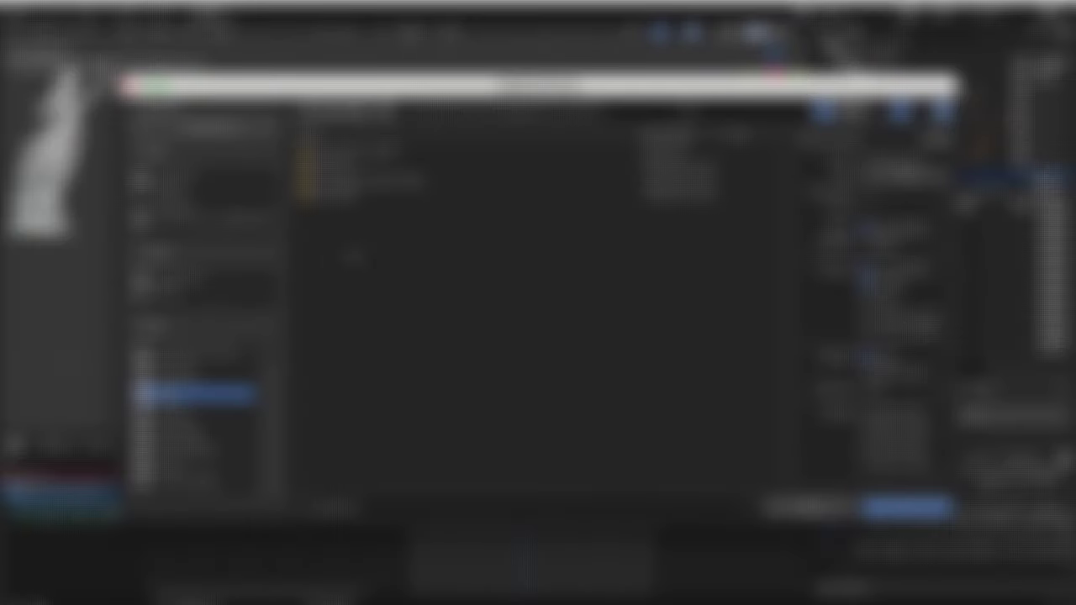
double_click(408, 150)
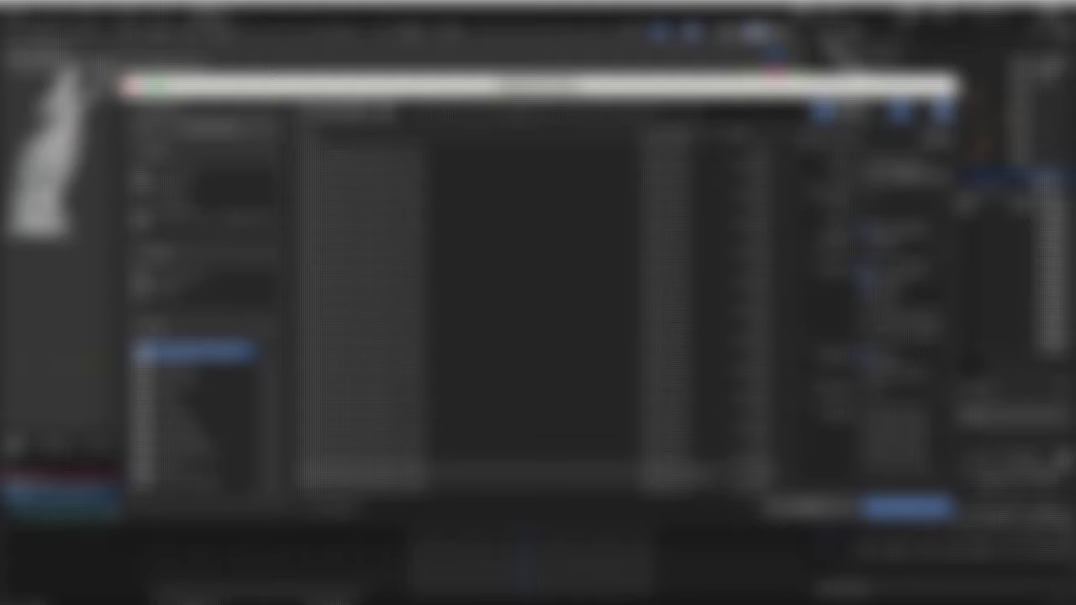
click(814, 506)
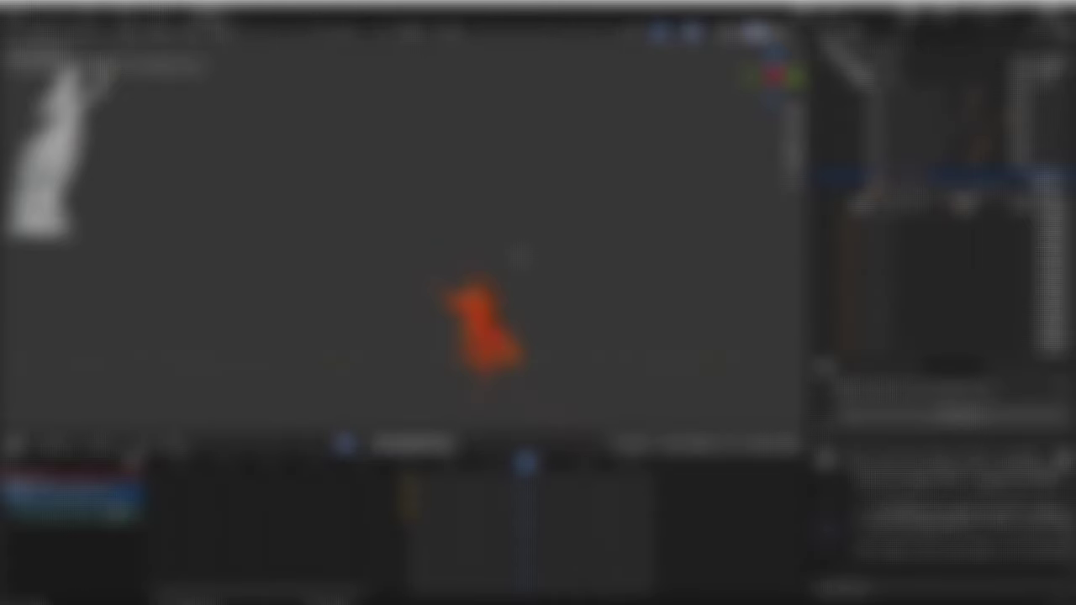
key(Delete)
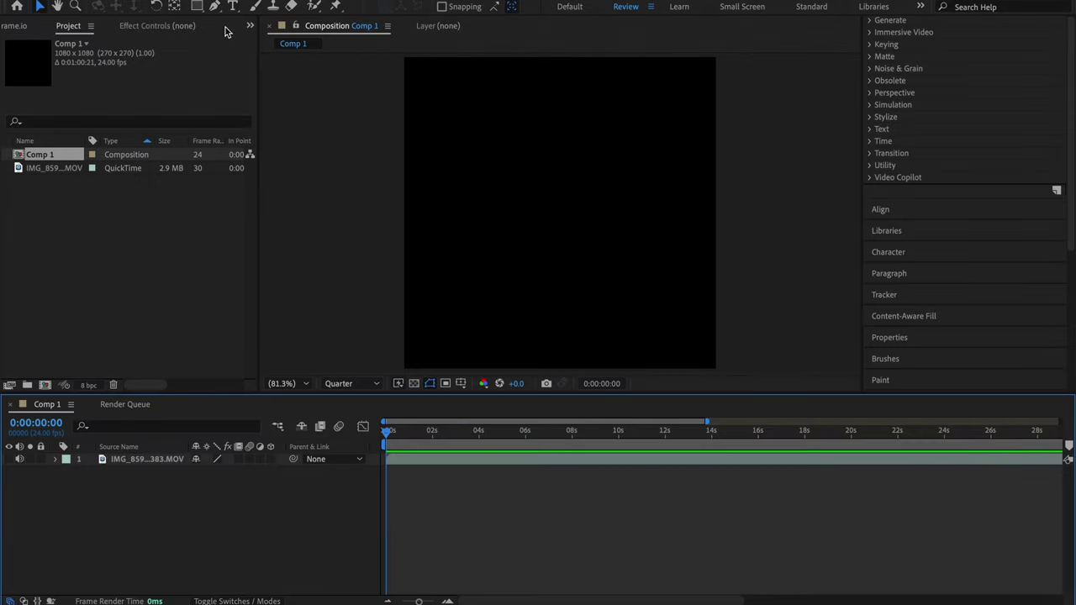
Create a black (000000) solid named "element" at 1080 × 1080 px in Comp 1
click(238, 0)
mouse_move(258, 2)
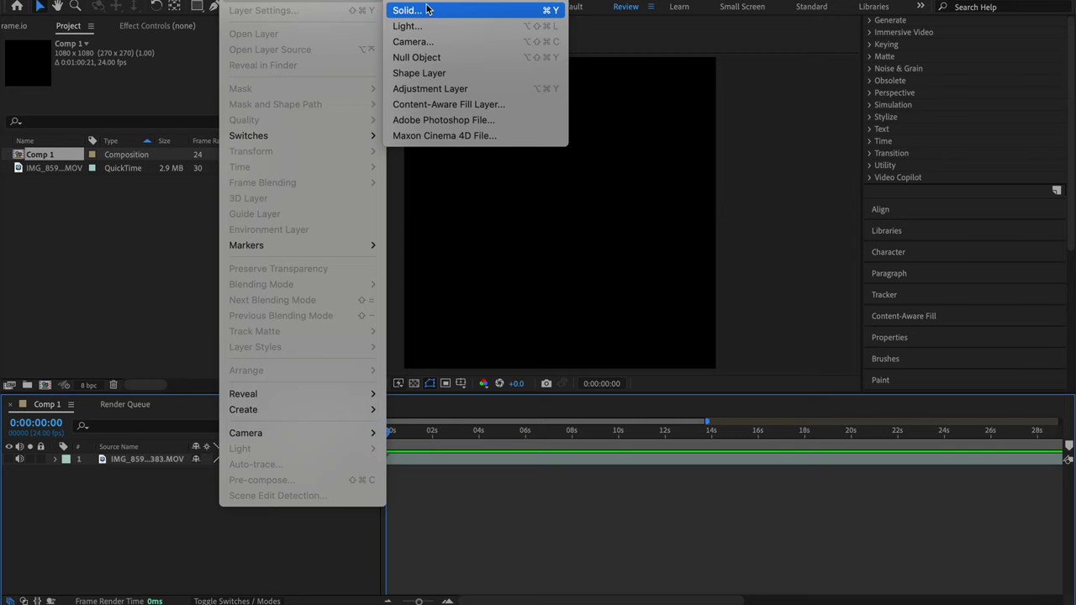
click(423, 9)
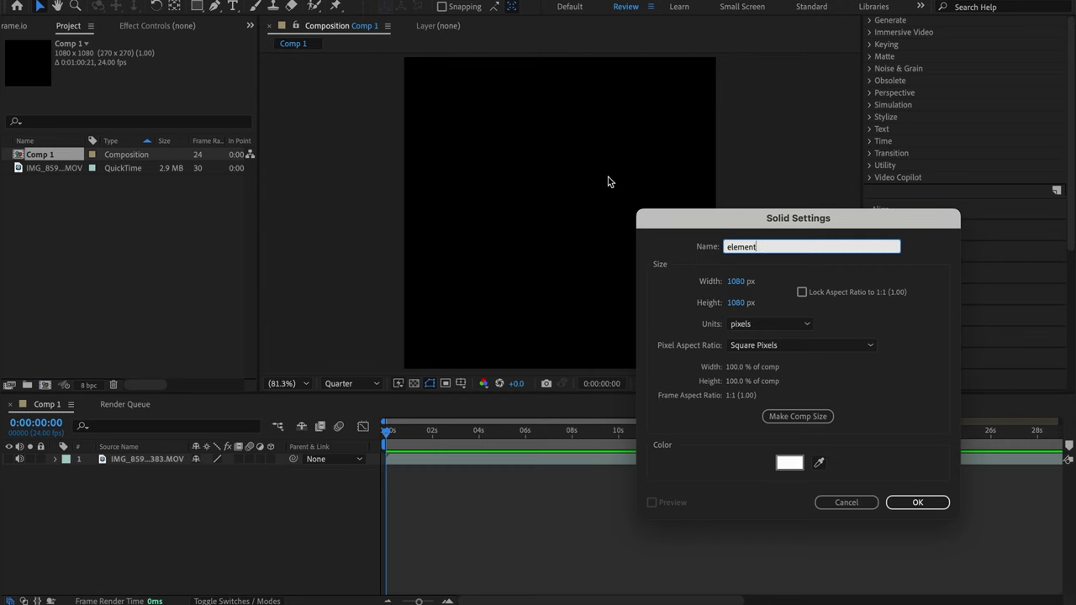
click(790, 463)
text(000000)
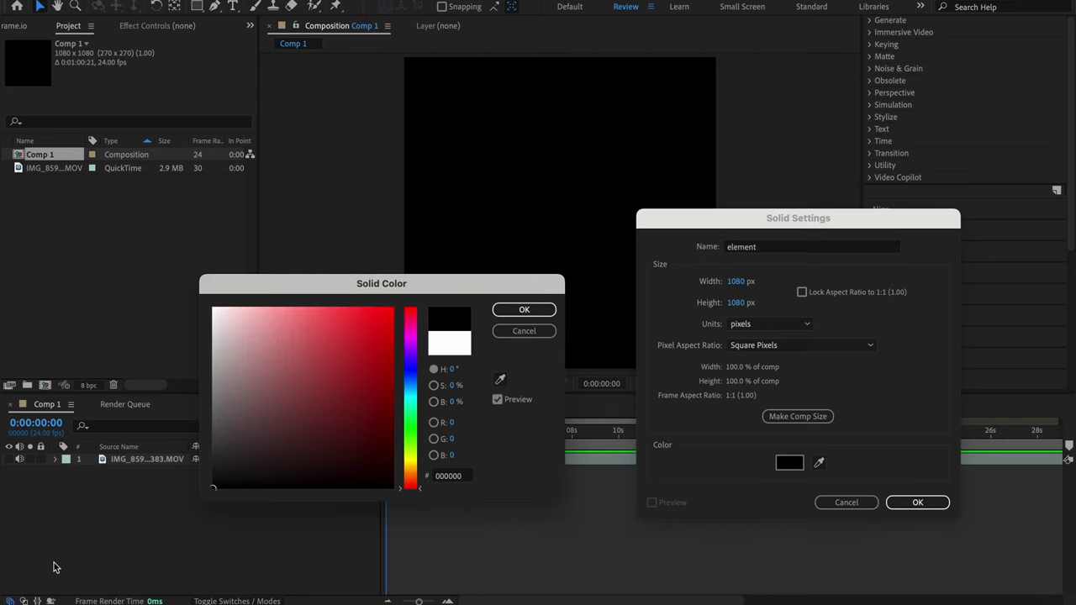
click(547, 310)
click(918, 503)
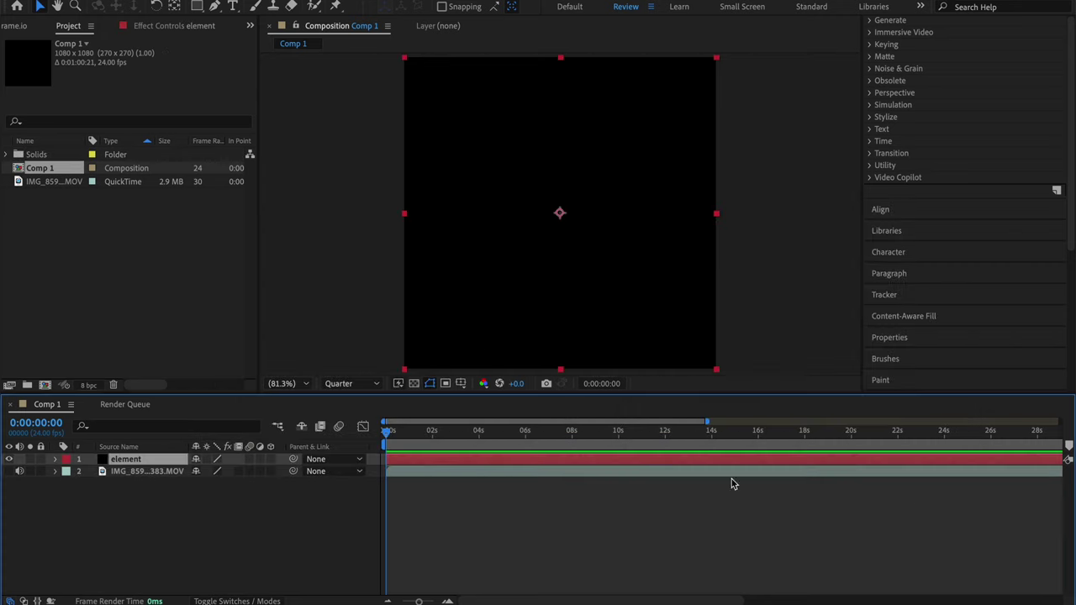
Find the Video Copilot Element effect and apply it to the element solid
scroll(899, 296, up, 5)
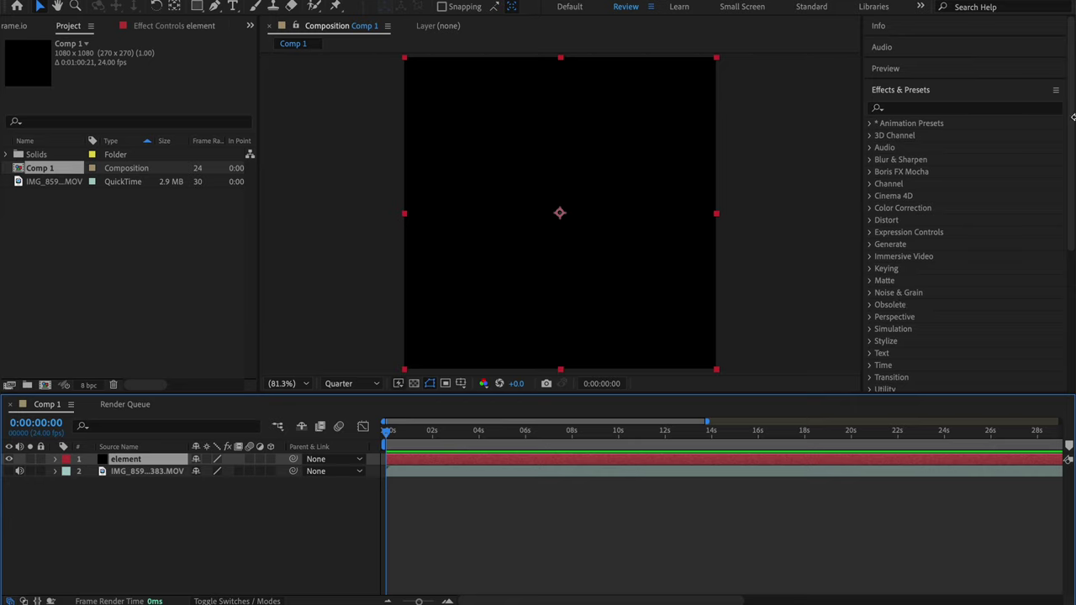
click(1010, 109)
text(element)
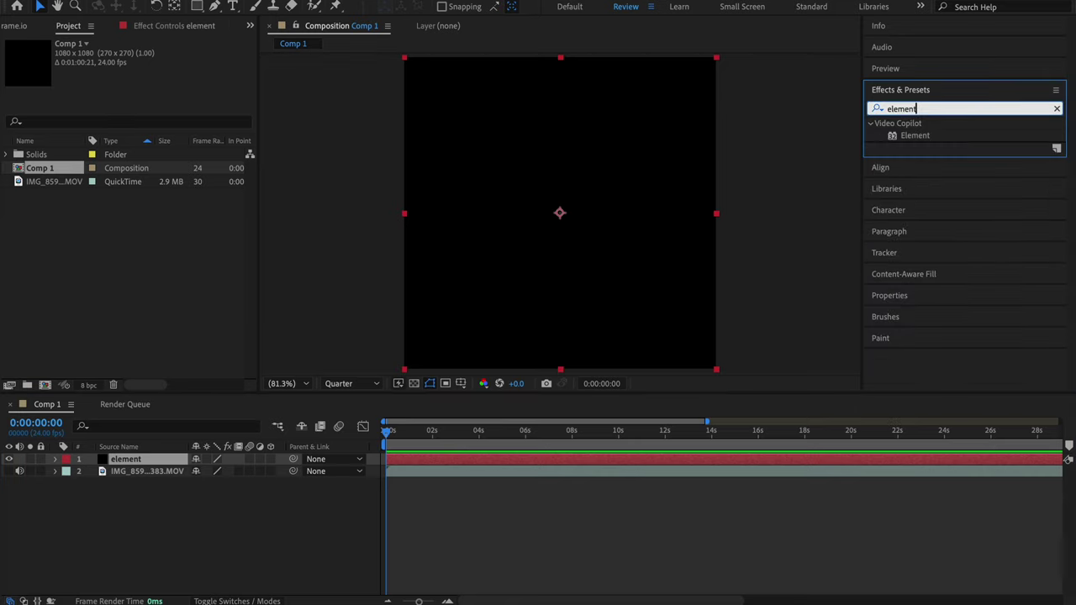
drag(915, 135, 556, 462)
drag(867, 149, 767, 139)
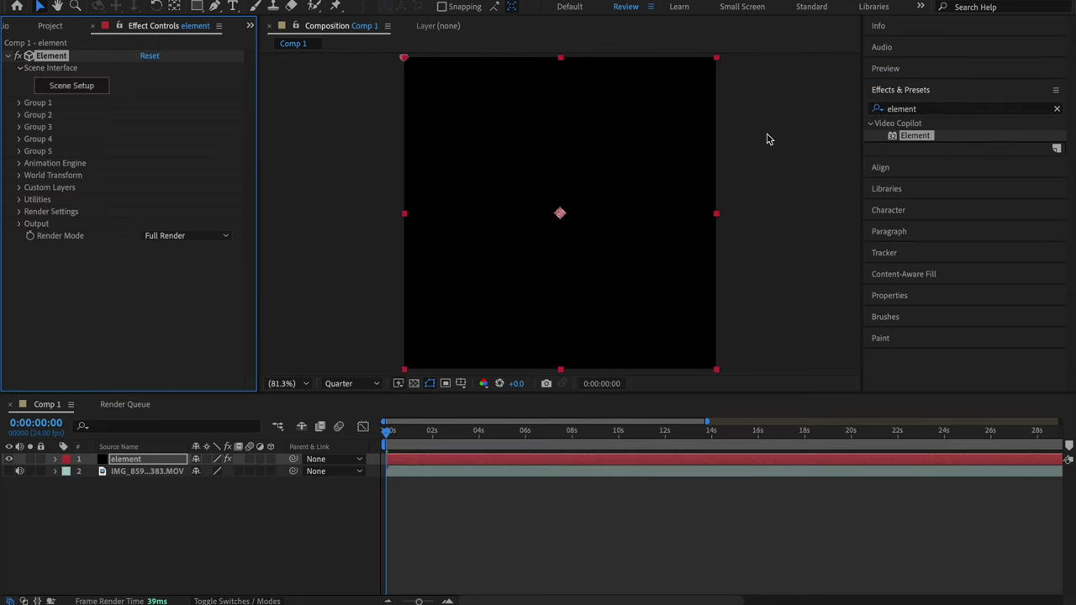
Open the Element scene setup and load fizzleblendercharacter1.obj from the exported files as a 3D sequence
click(78, 87)
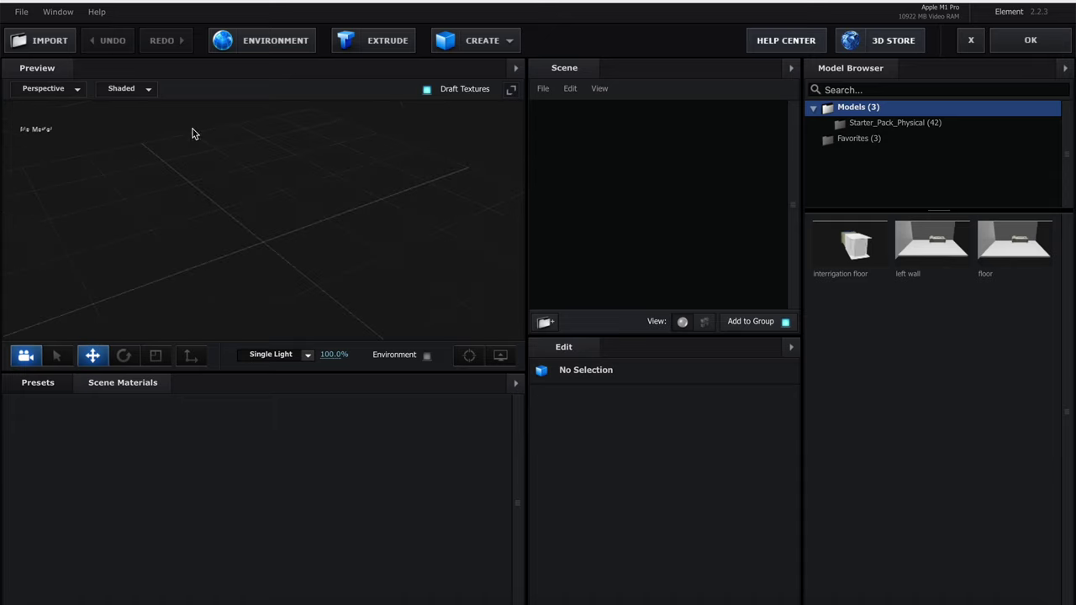
click(28, 13)
mouse_move(126, 33)
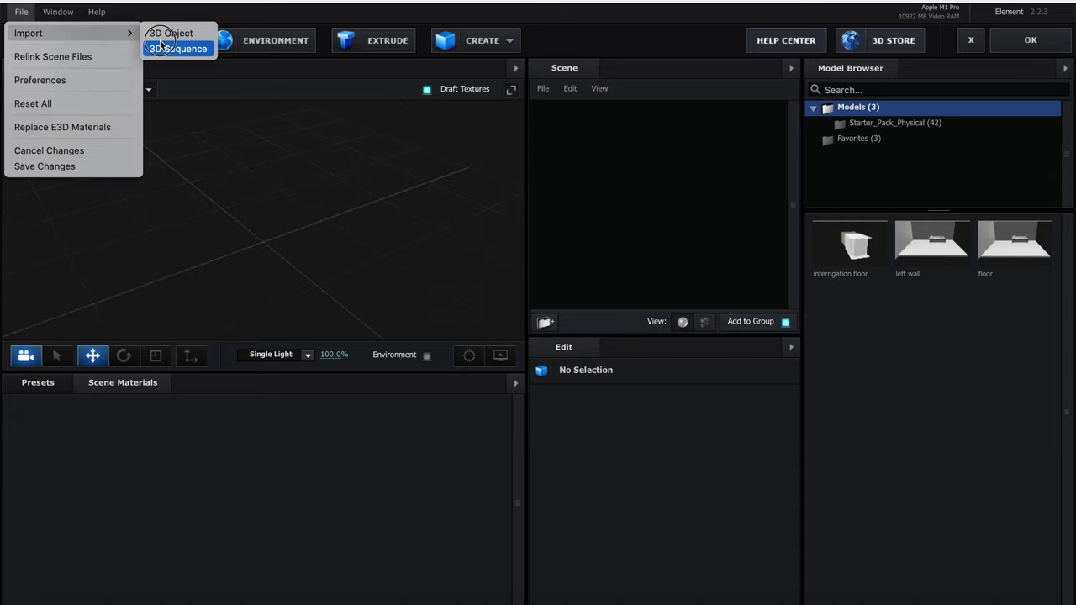
click(156, 43)
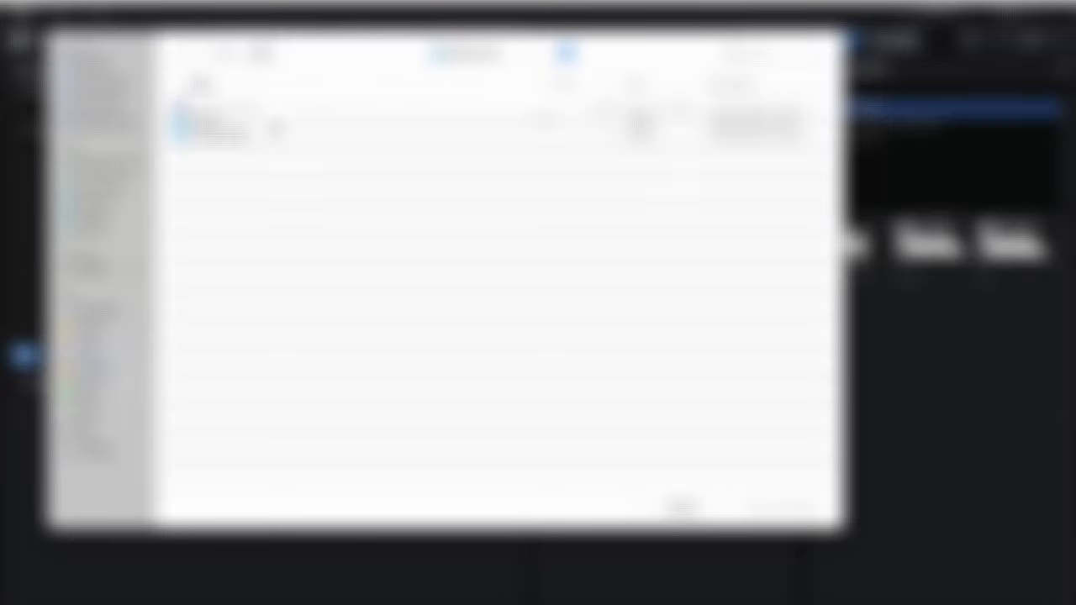
double_click(205, 123)
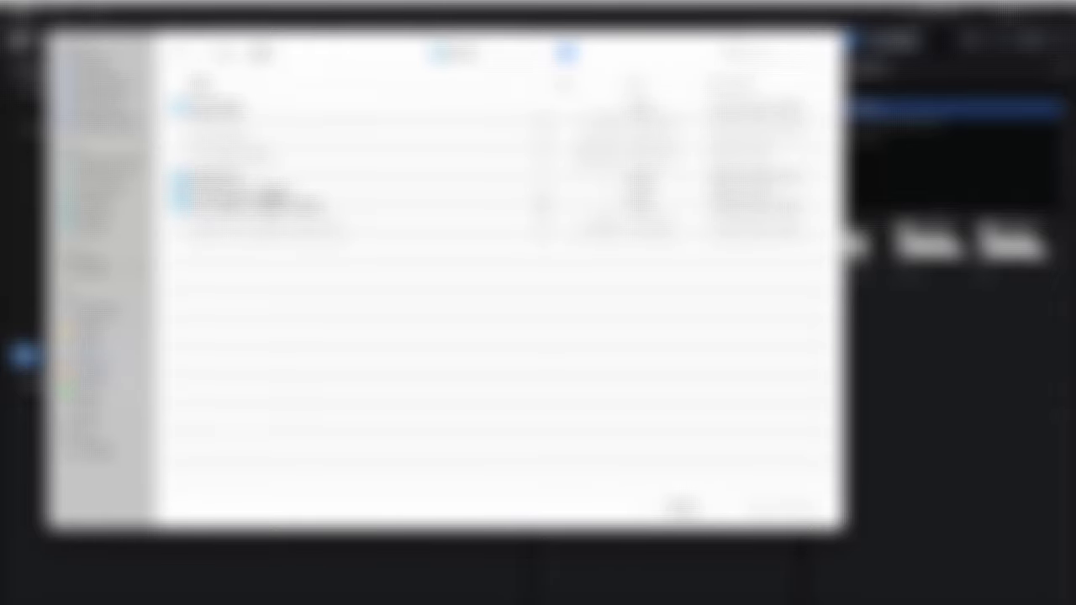
click(286, 192)
double_click(274, 196)
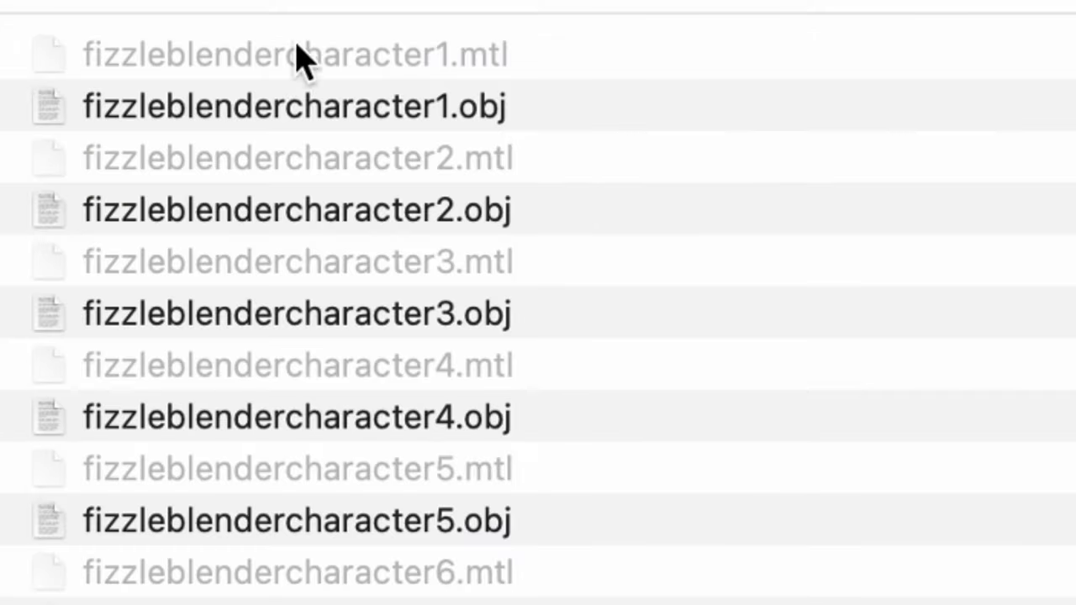
click(255, 119)
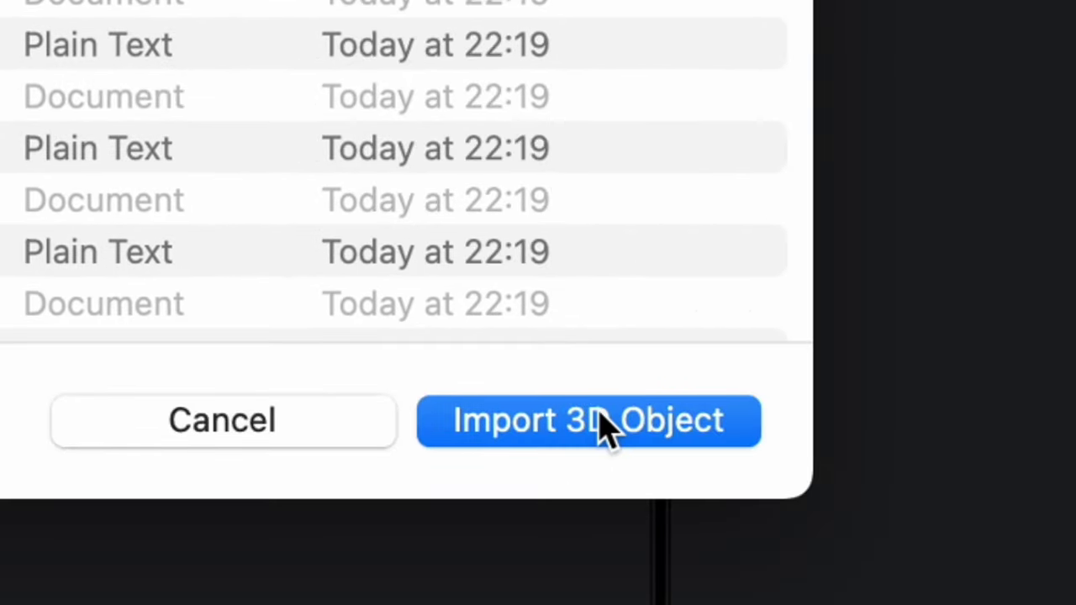
click(599, 417)
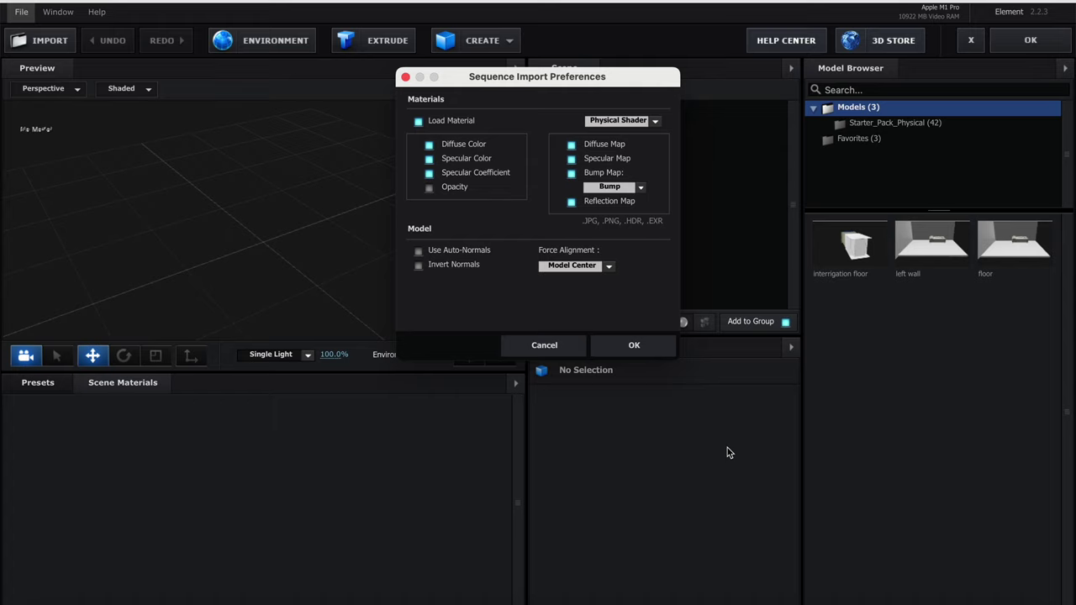
Import the sequence with Invert Normals enabled and a changed Force Alignment setting
click(421, 265)
click(572, 267)
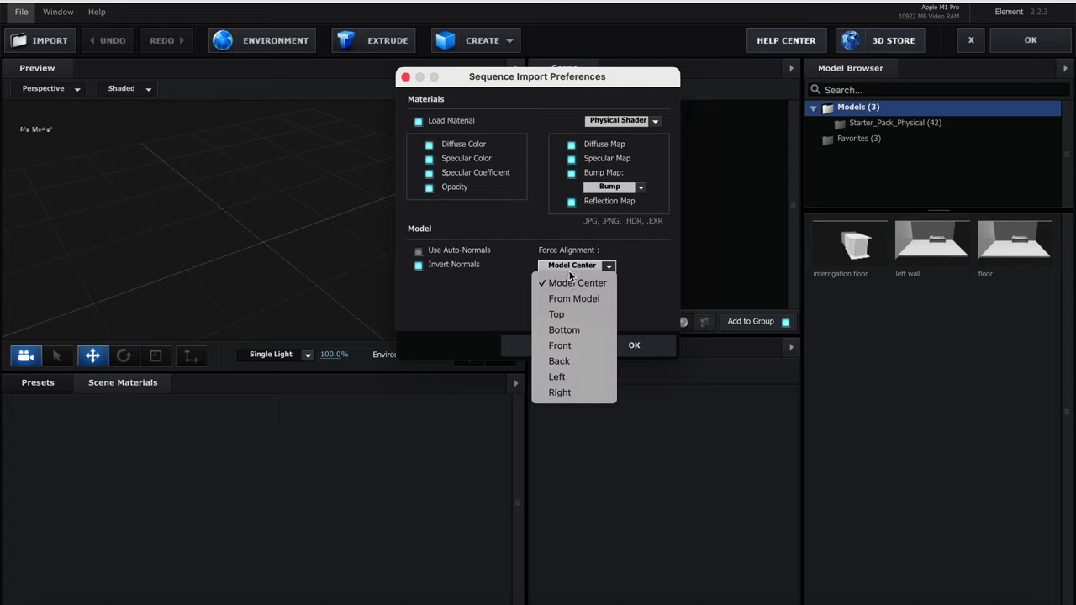
click(616, 336)
click(639, 344)
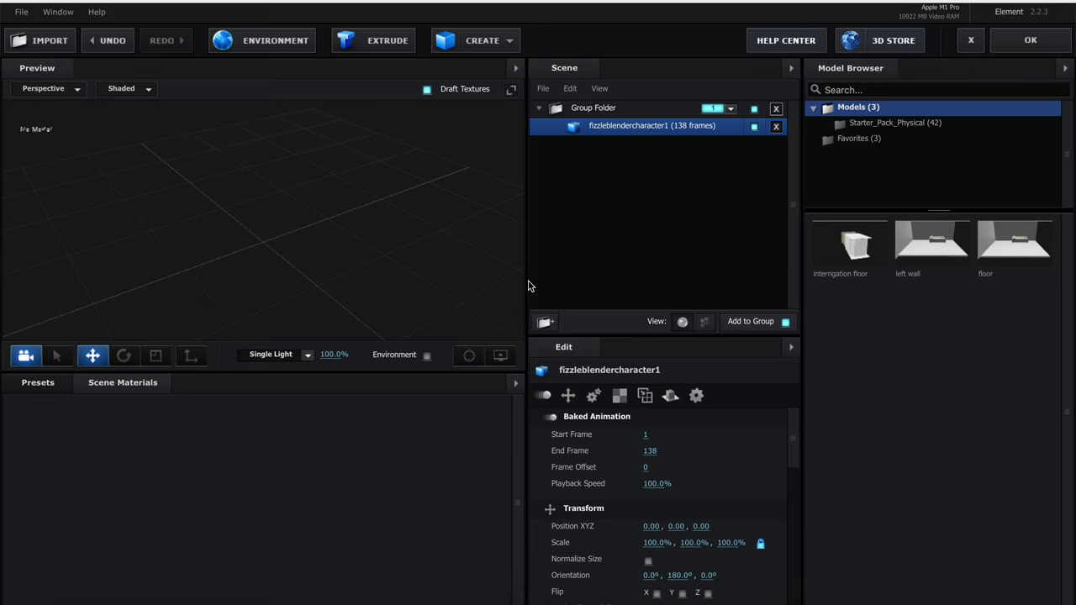
Normalize the imported character's size and move it down to about -0.89 on the Y axis
click(649, 561)
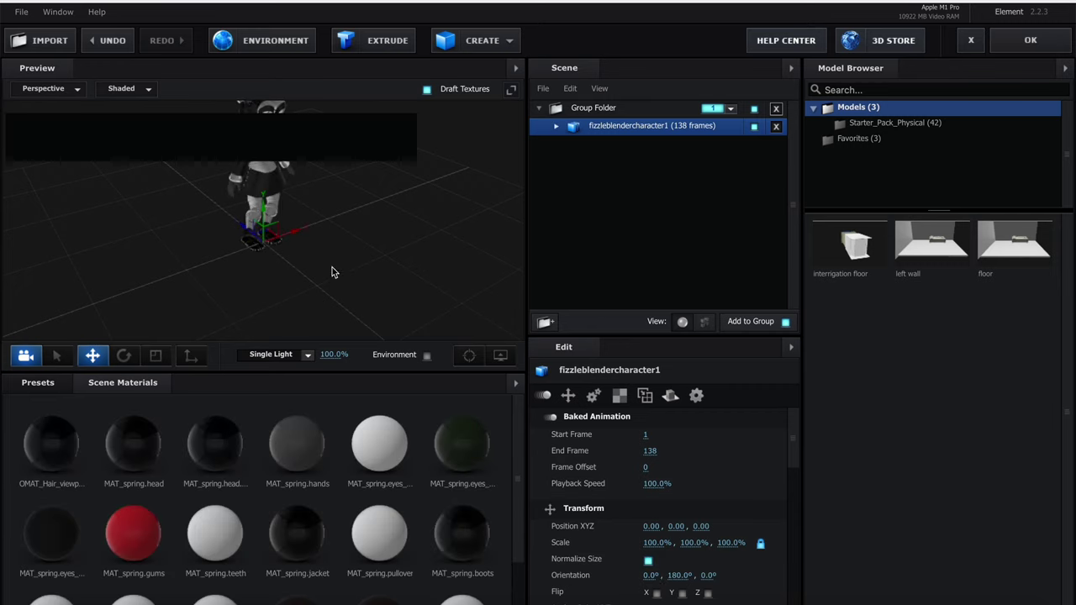
drag(331, 272, 368, 251)
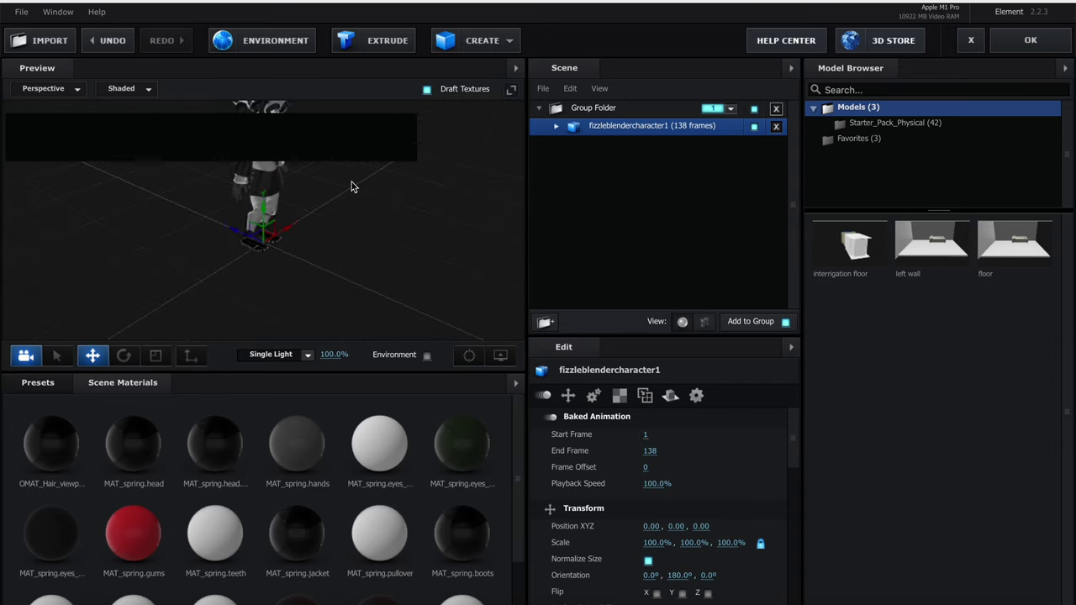
scroll(358, 181, up, 5)
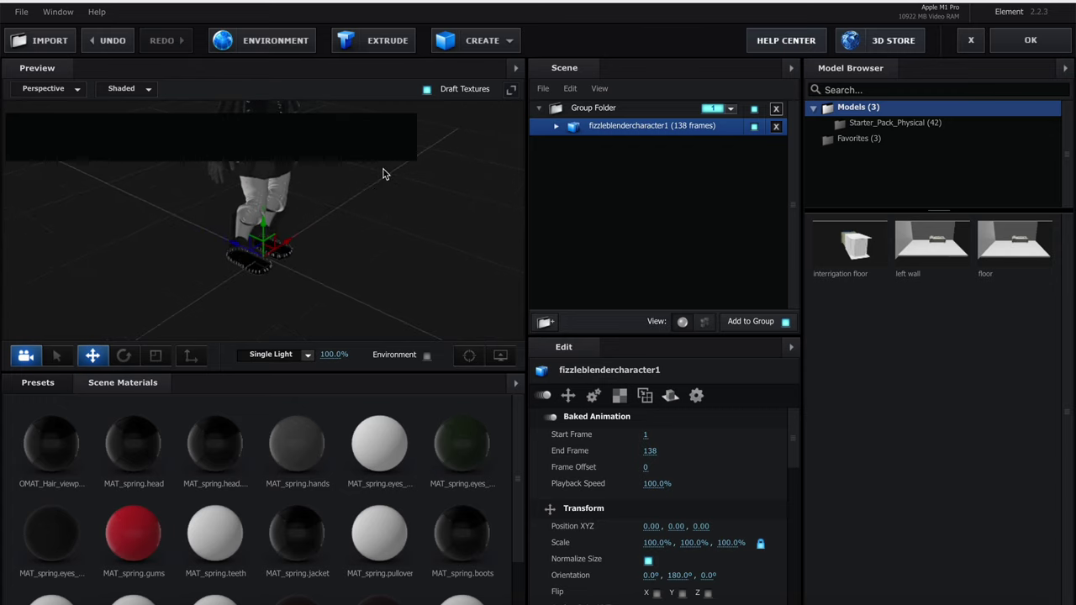
scroll(385, 170, up, 1)
drag(266, 227, 266, 277)
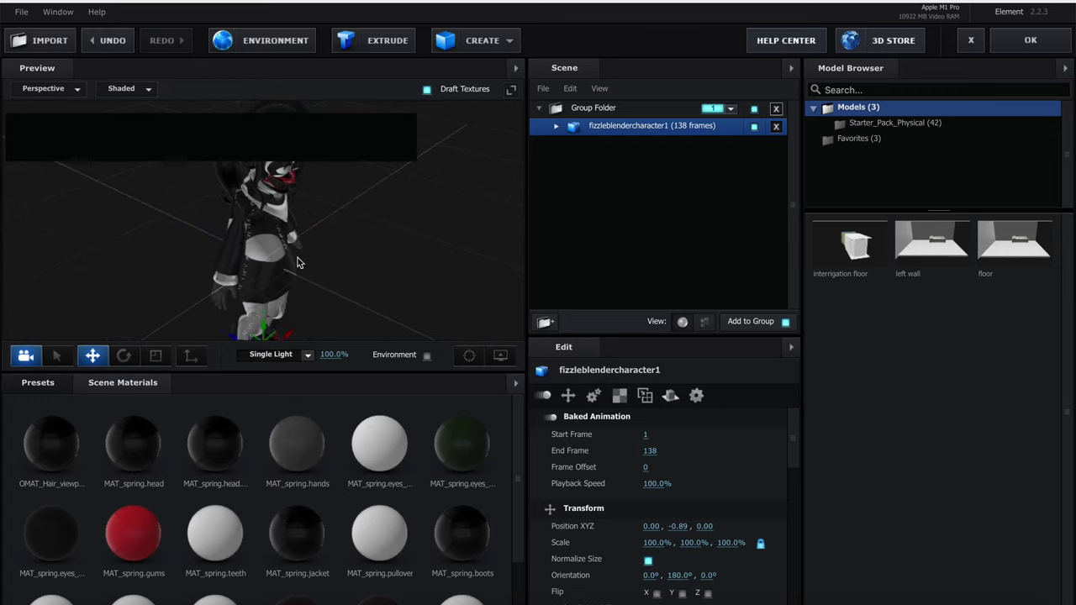
drag(323, 202, 459, 161)
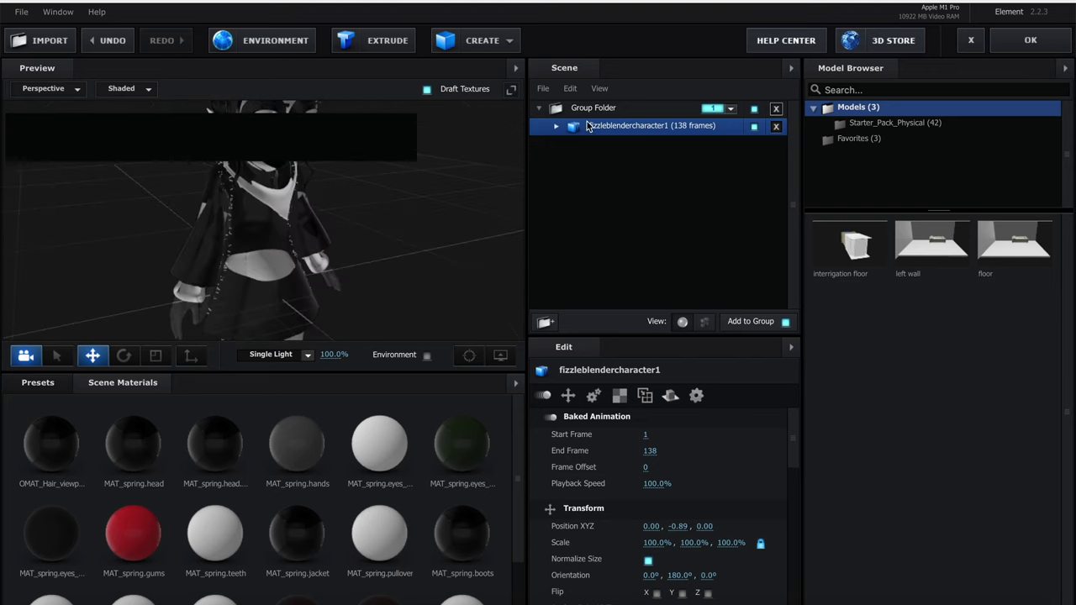
Expand the character sequence's materials, select OMAT_Hair_viewport, and inspect the character from the front for missing faces
click(556, 126)
scroll(708, 159, down, 3)
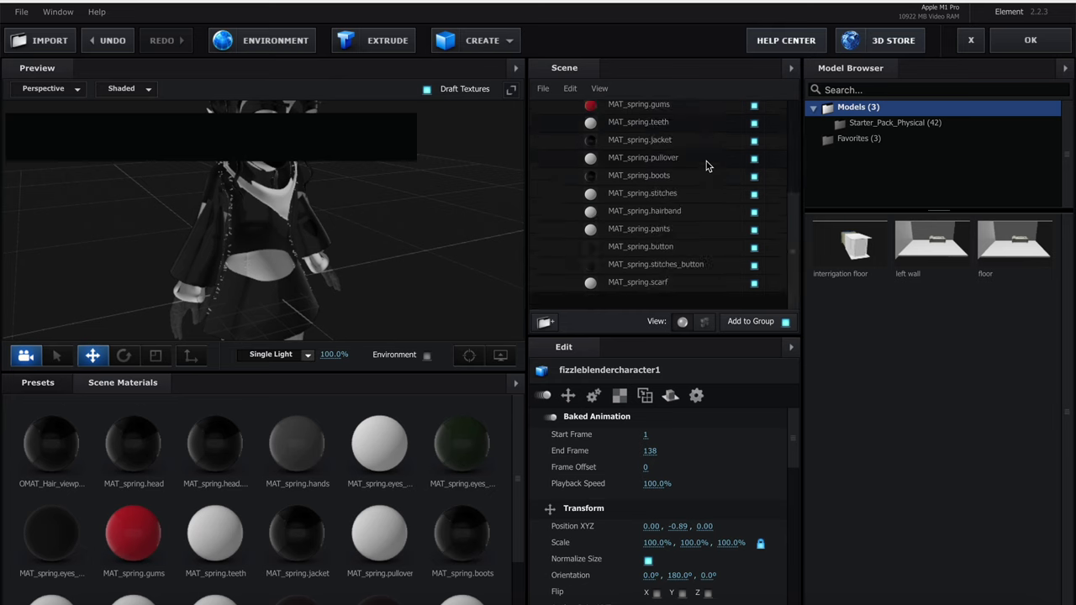
scroll(707, 166, up, 3)
click(669, 145)
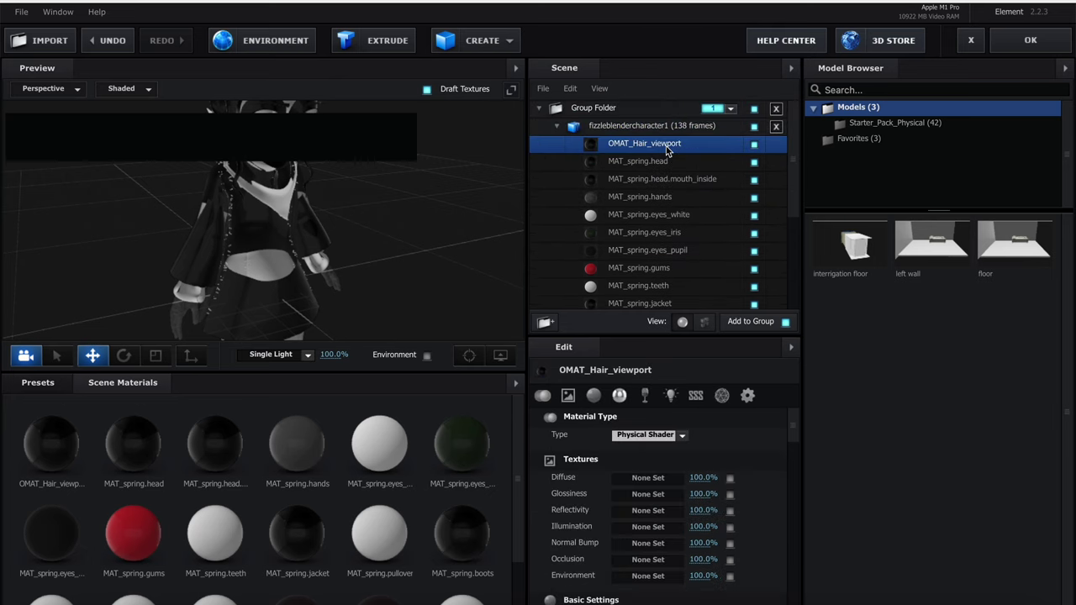
drag(425, 303, 672, 271)
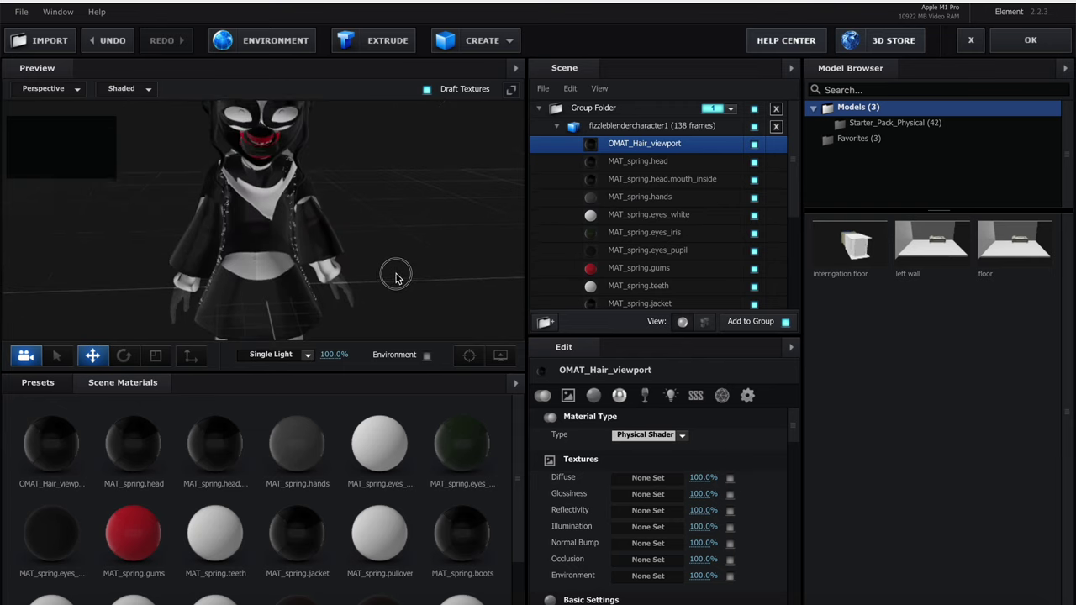
Delete the fizzleblendercharacter1 sequence from the scene, accept the scene setup, and deselect the solid
click(776, 128)
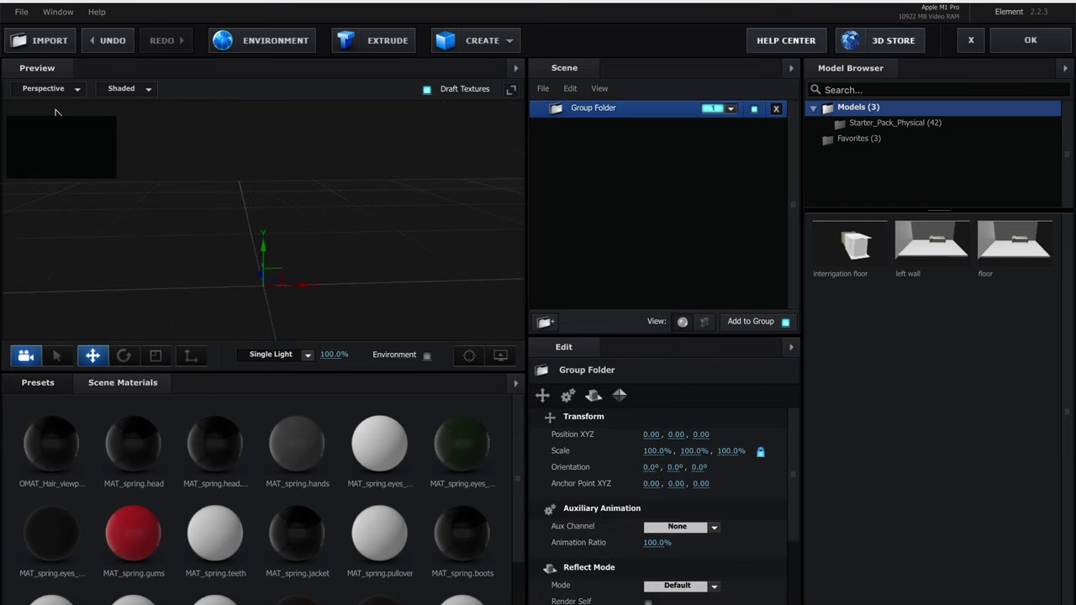
click(1047, 48)
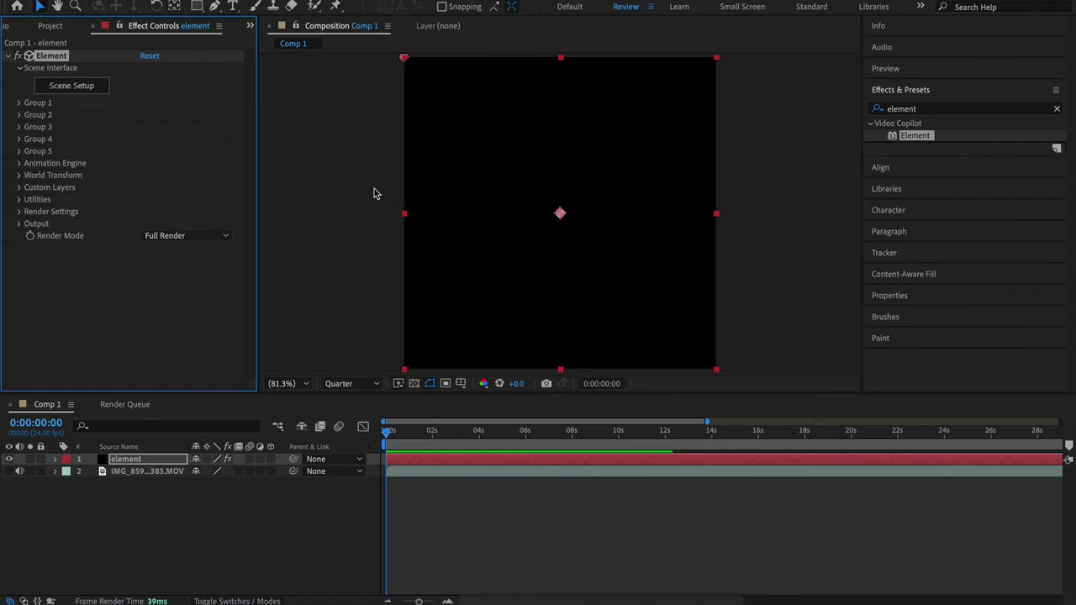
click(282, 263)
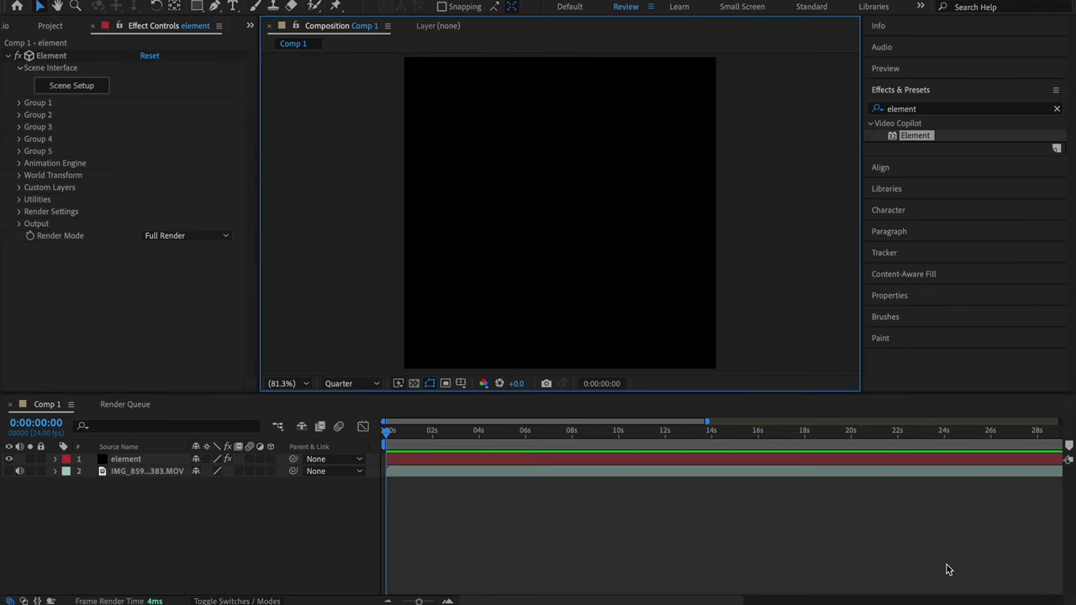
Consult the "How to fix missing faces" video in Chrome and locate the matching Backface Culling option in Blender's viewport shading settings
click(788, 602)
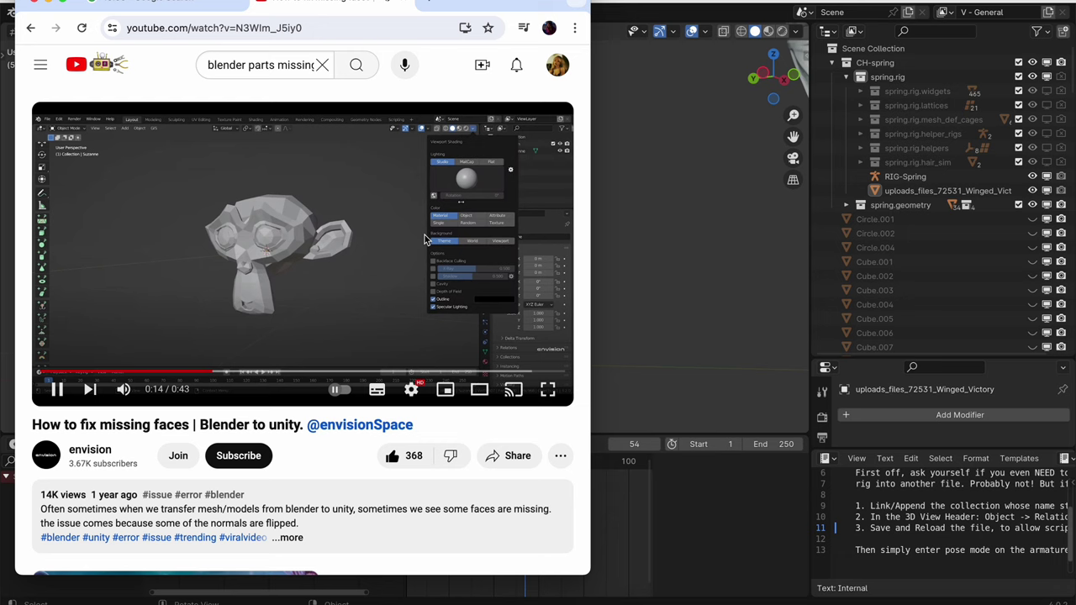
click(425, 235)
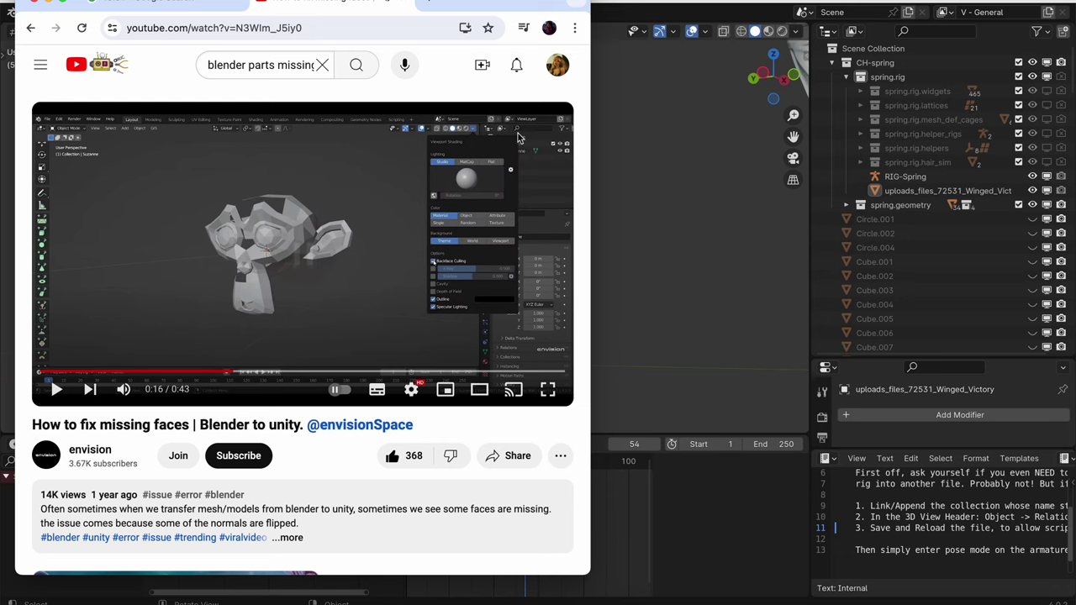
click(796, 34)
click(796, 33)
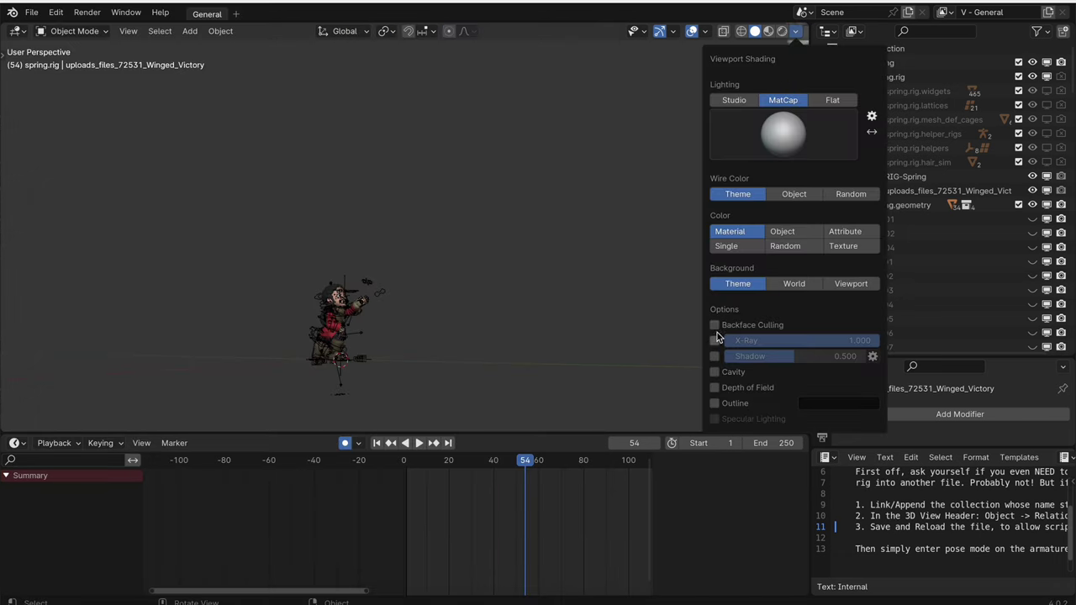
click(144, 598)
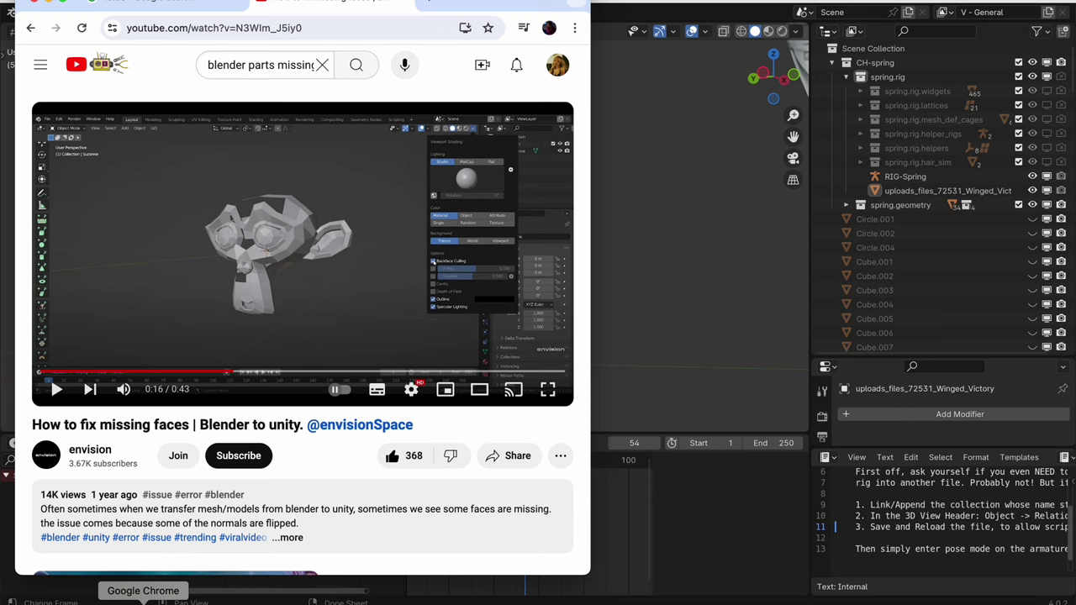
click(295, 242)
Return to Blender and hide the Winged Victory statue in the viewport, leaving the character shown
click(680, 243)
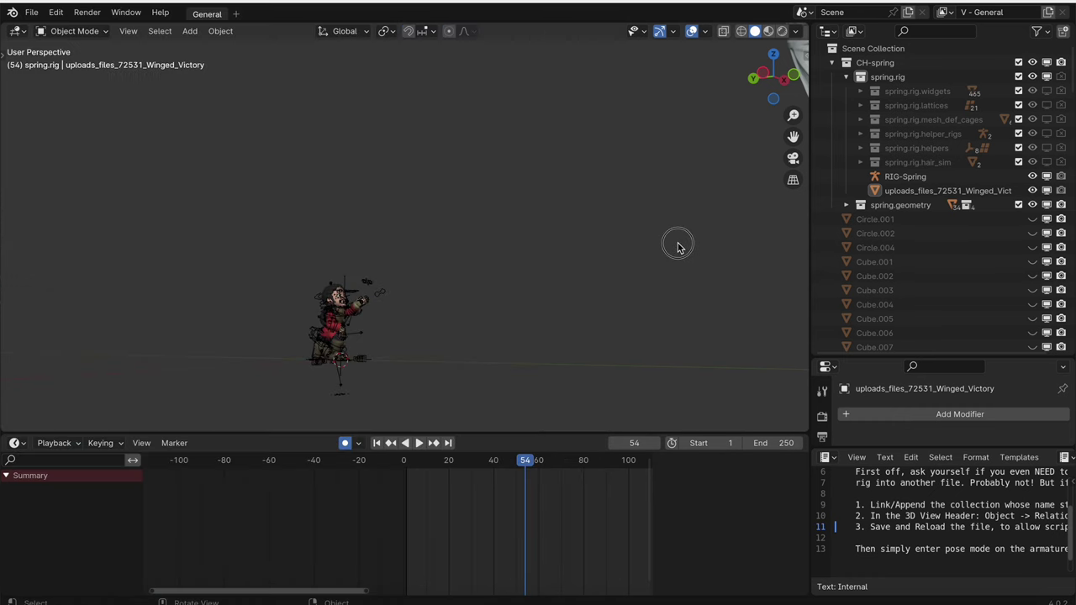
scroll(629, 252, up, 5)
scroll(629, 251, left, 8)
scroll(630, 252, down, 5)
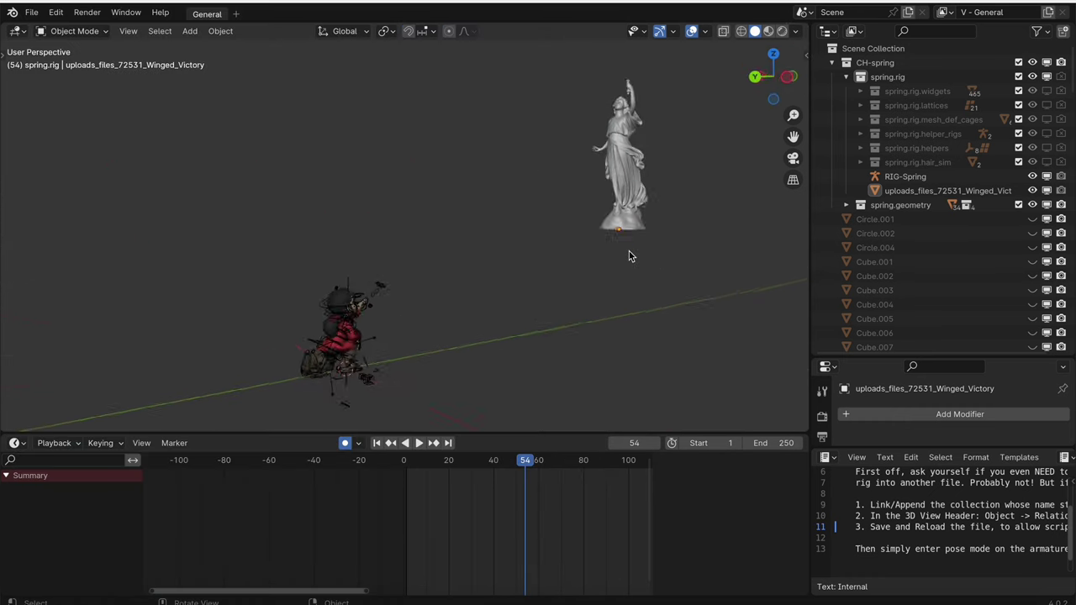
scroll(366, 315, up, 5)
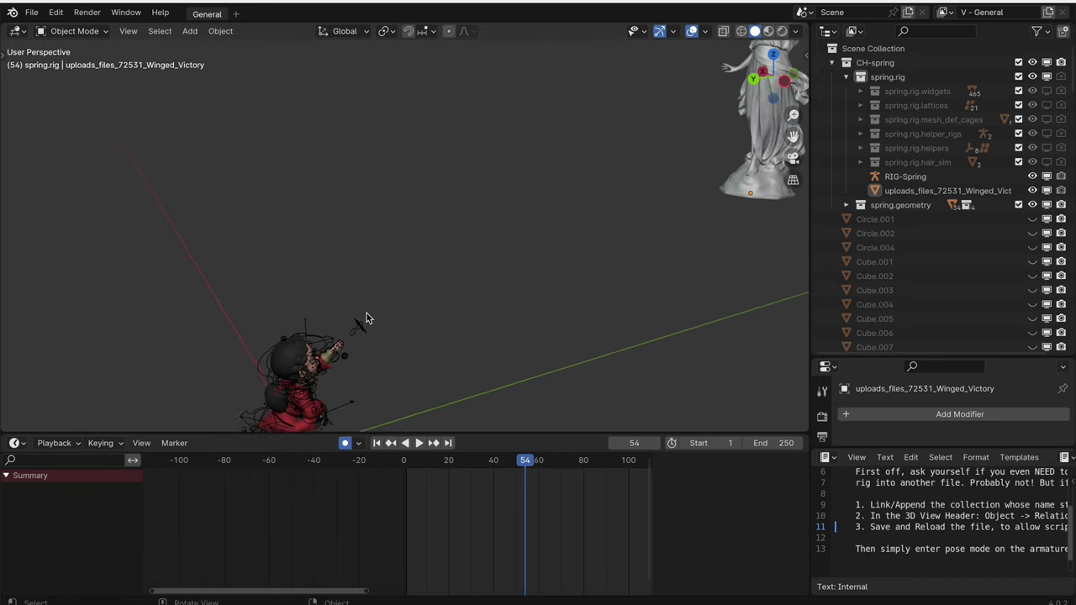
click(1033, 191)
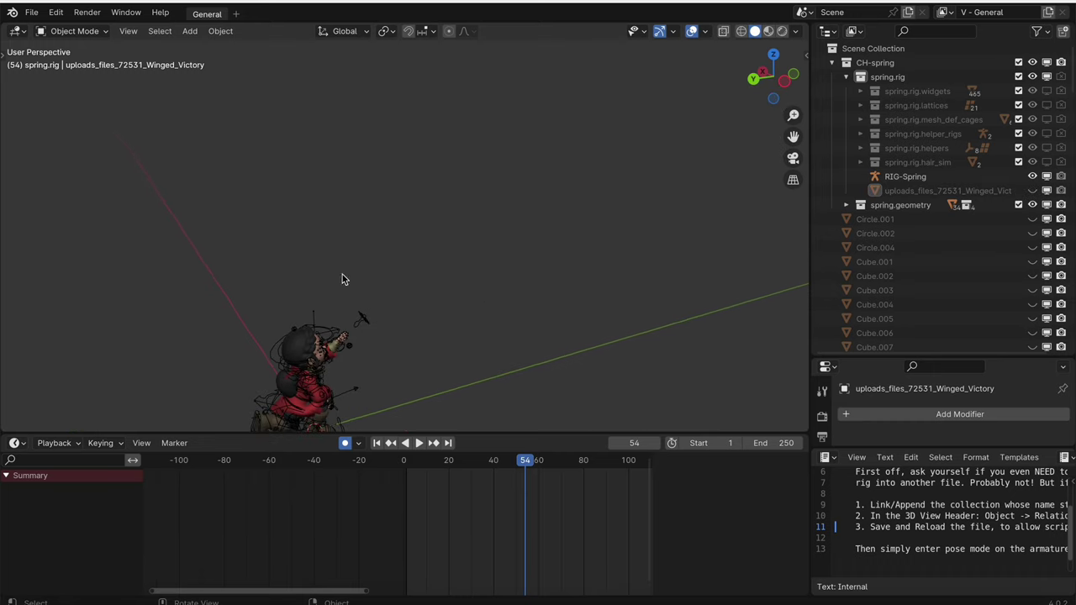
View the character from the front and consult the missing-faces video in Chrome for the mode change, pausing and resuming it
scroll(411, 232, left, 10)
scroll(411, 232, left, 10)
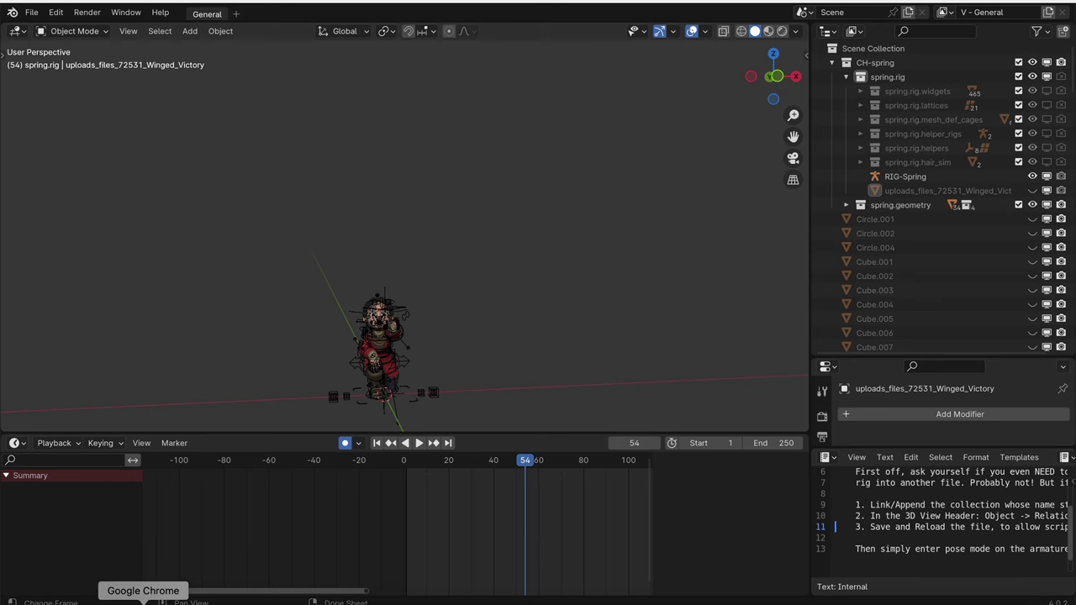
click(144, 599)
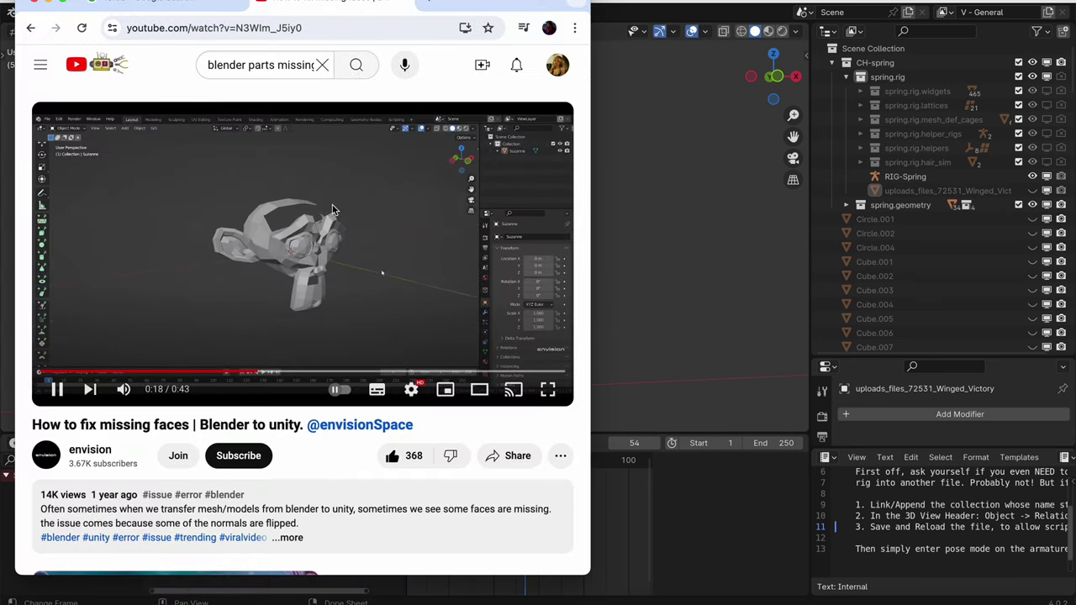
click(656, 205)
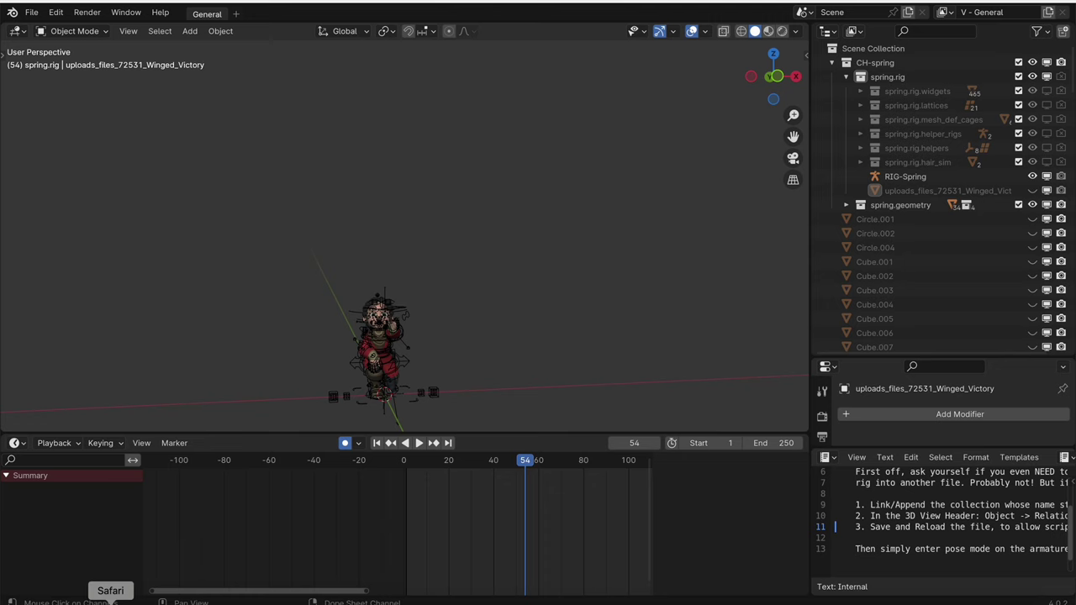
click(144, 599)
click(258, 314)
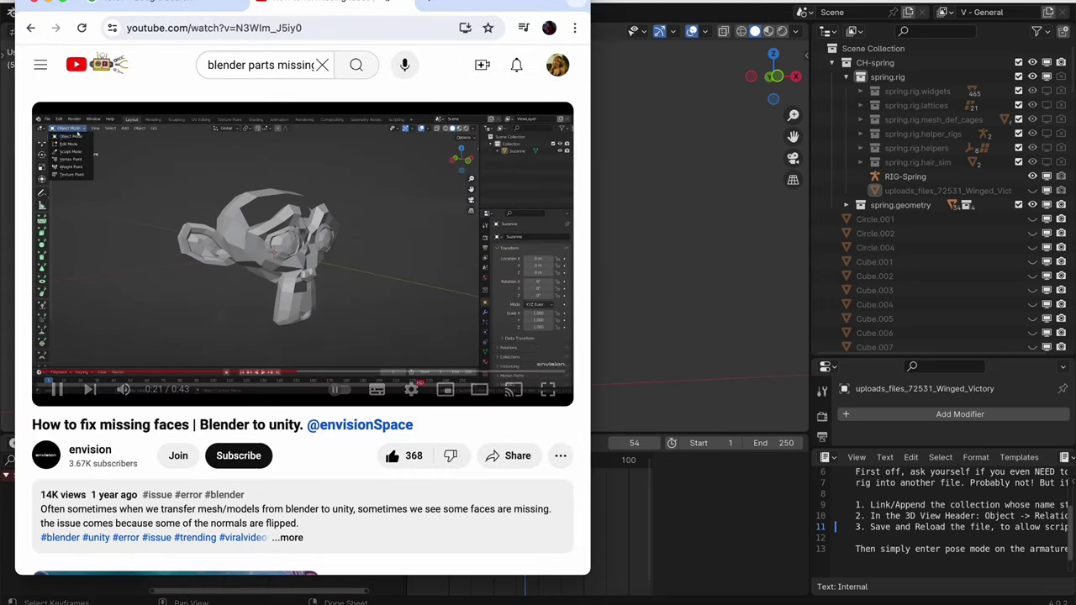
click(257, 317)
click(756, 243)
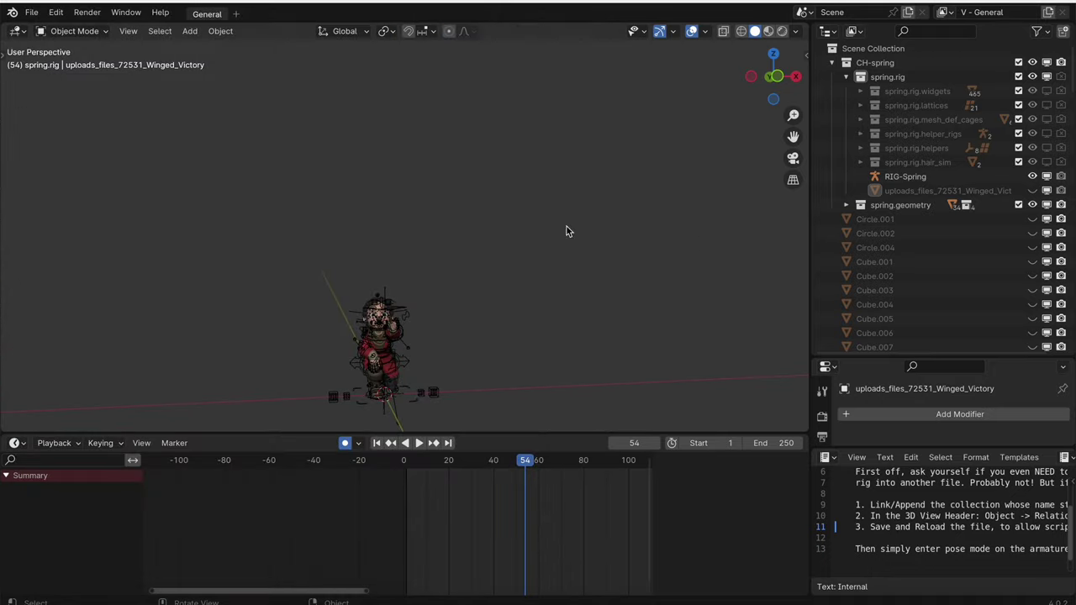
Clear the selection of the character and move the playhead to frame 0
click(388, 304)
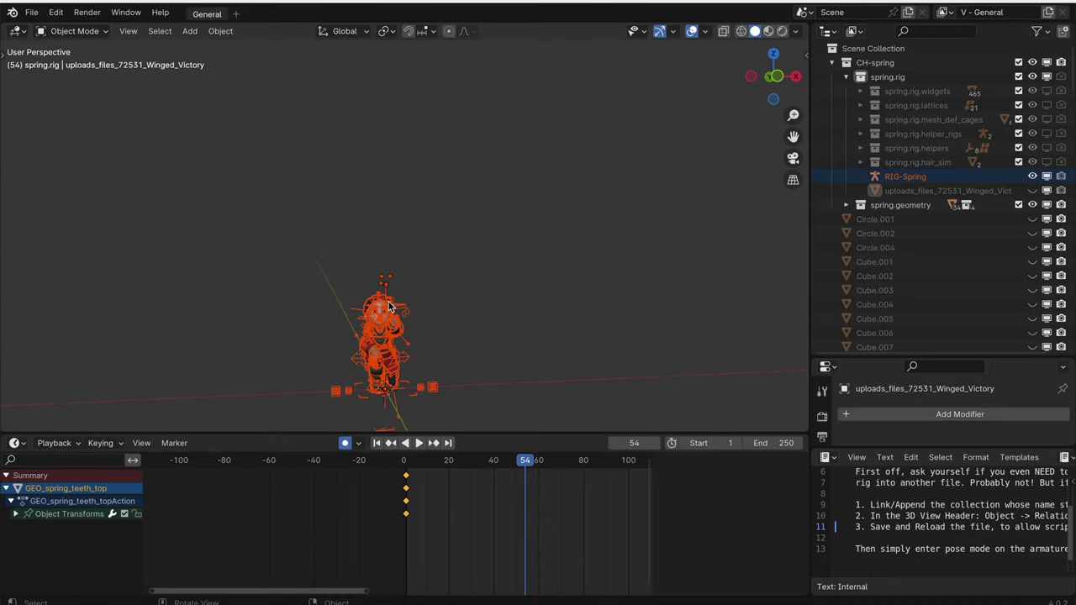
drag(510, 226, 280, 432)
click(505, 256)
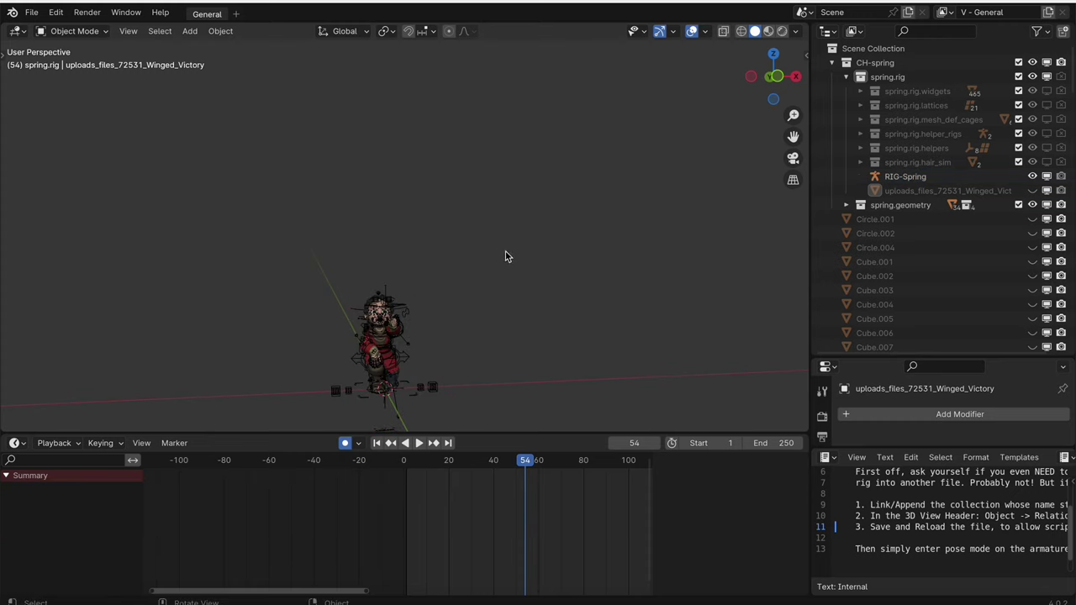
key(space)
drag(529, 469, 392, 467)
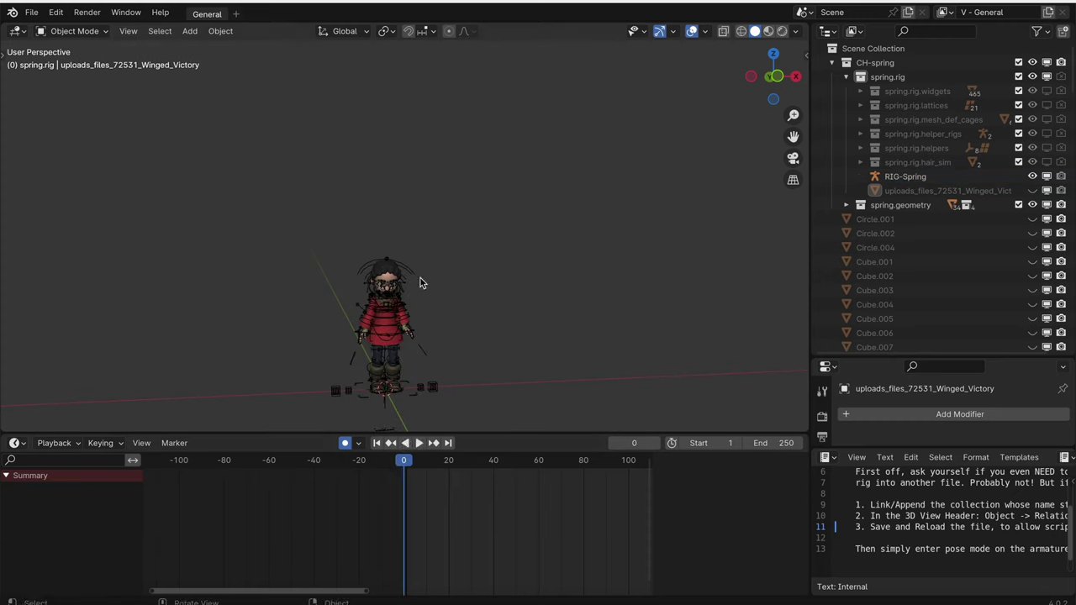
Try toggling the viewport visibility of the spring.rig.widgets, spring.rig.lattices and spring.rig.mesh_def_cages collections
click(888, 77)
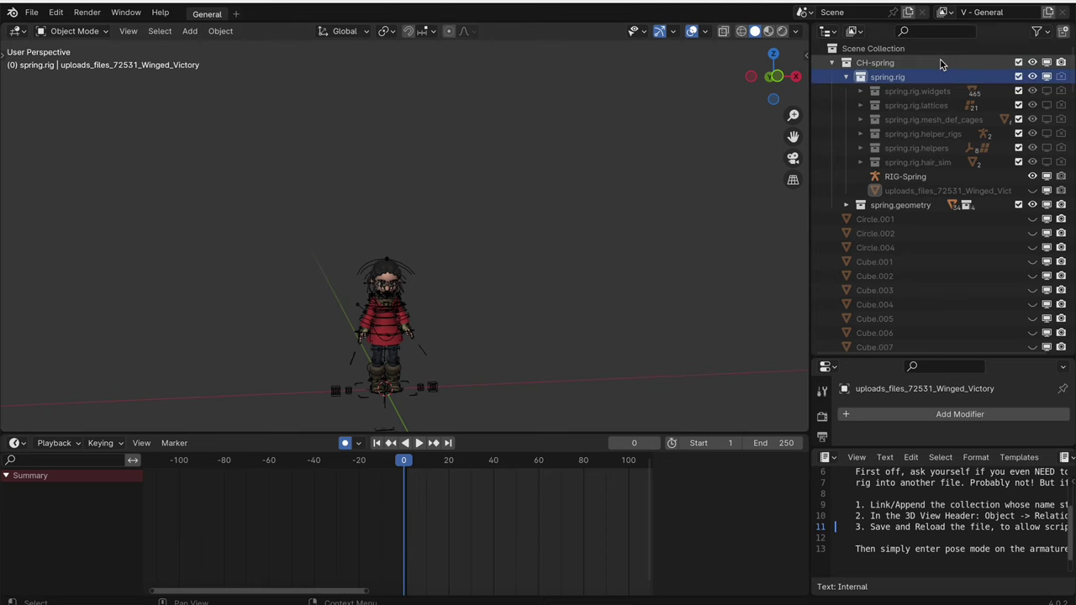
click(934, 63)
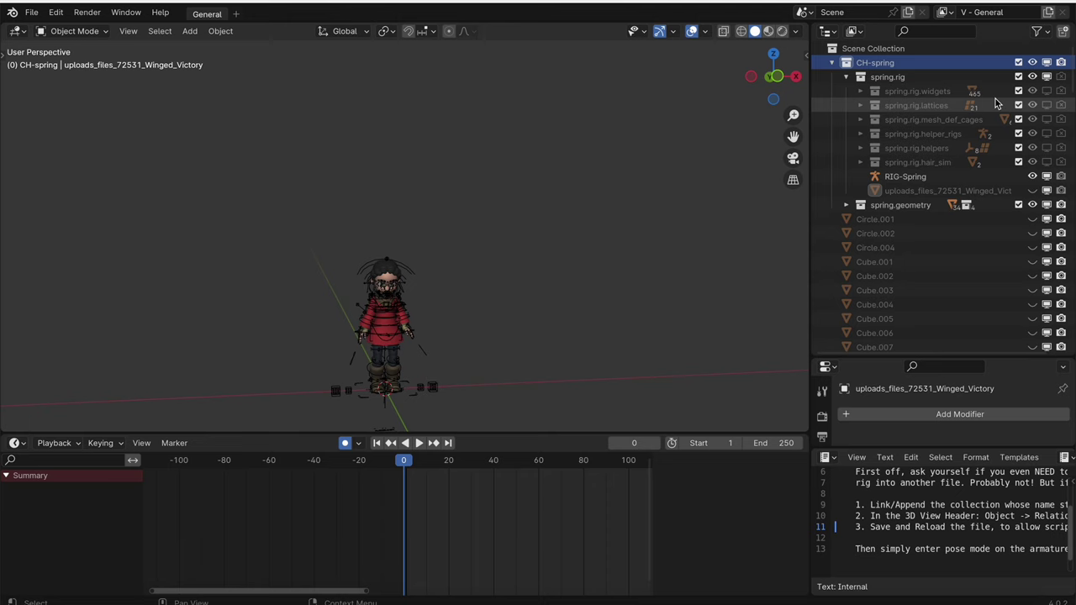
click(905, 102)
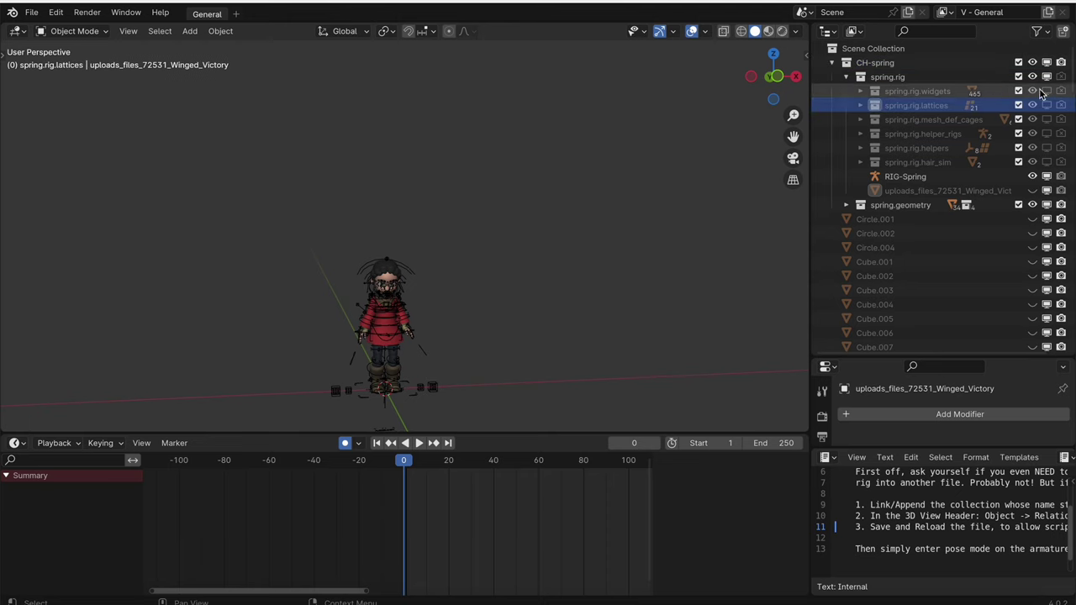
drag(1034, 90, 1035, 119)
click(1034, 120)
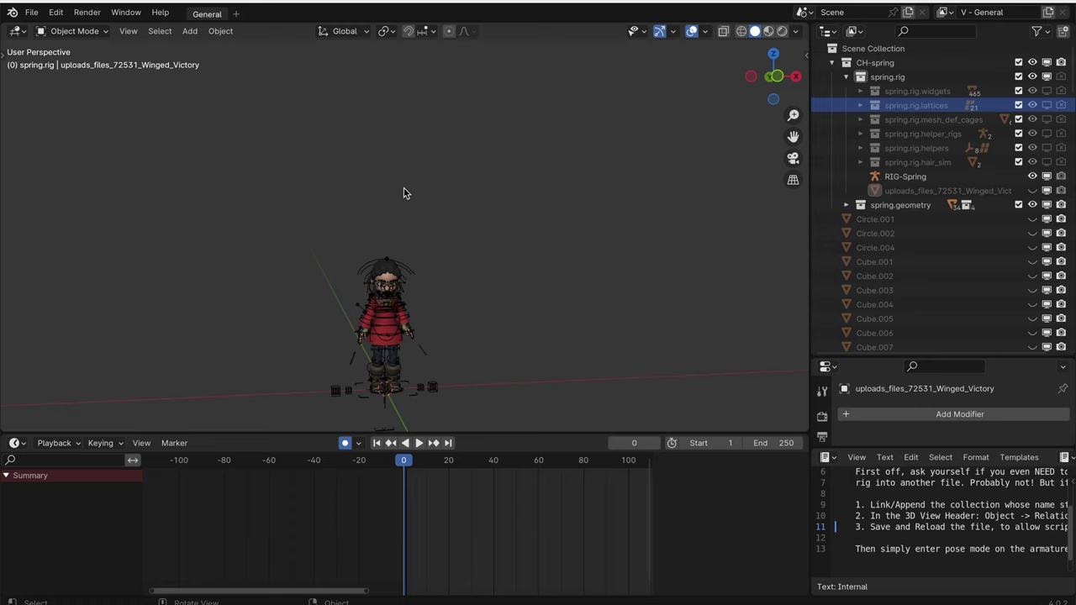
Inspect the character in its rest pose from the front and the side
scroll(387, 311, up, 2)
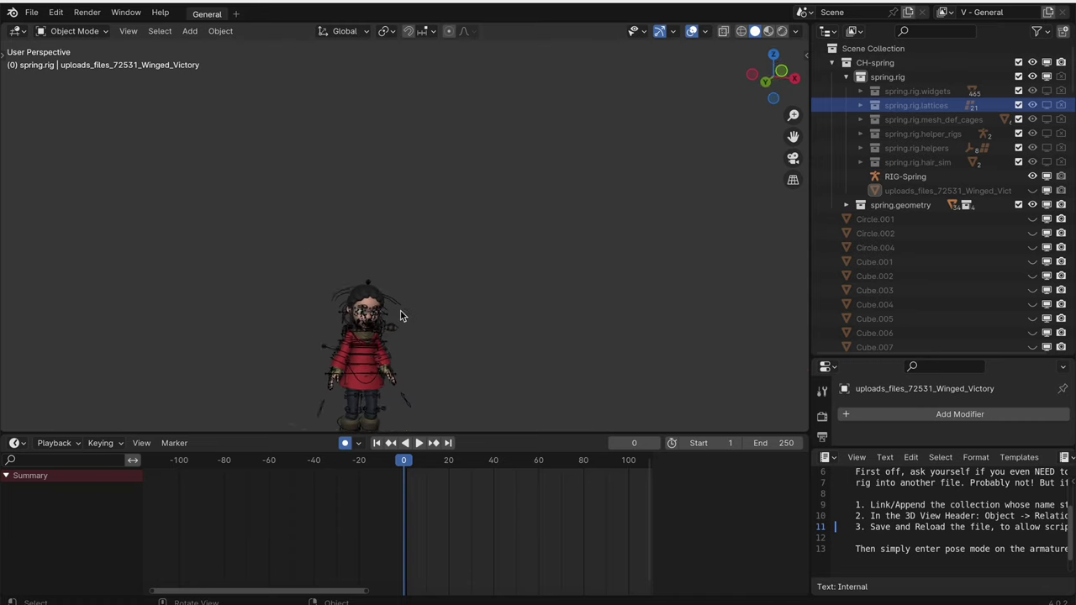
drag(794, 137, 794, 137)
drag(793, 136, 795, 125)
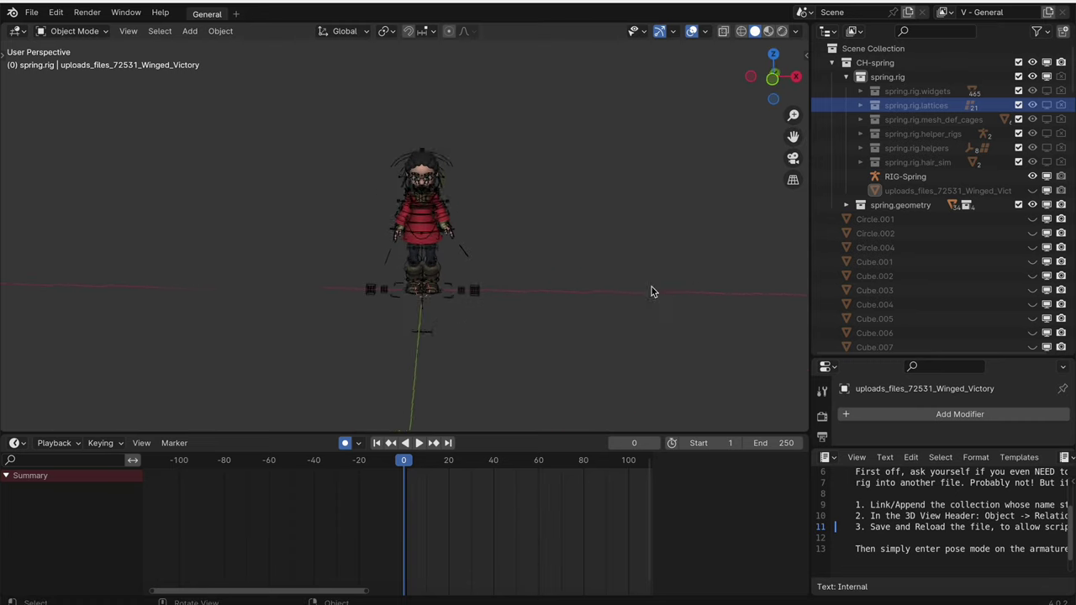
scroll(597, 279, down, 3)
scroll(593, 278, up, 3)
scroll(592, 278, left, 4)
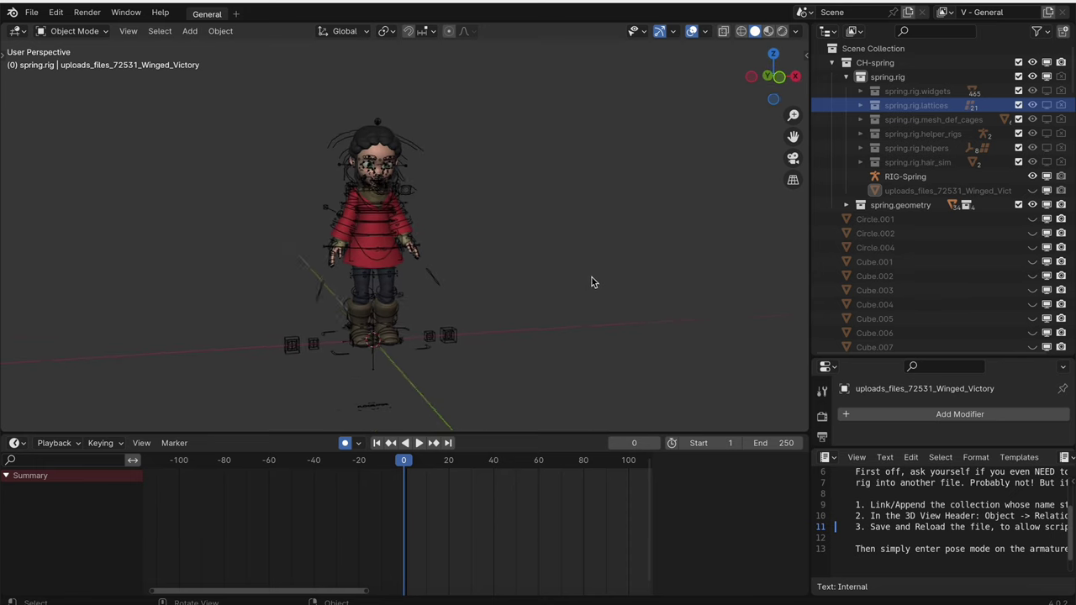
scroll(545, 227, left, 8)
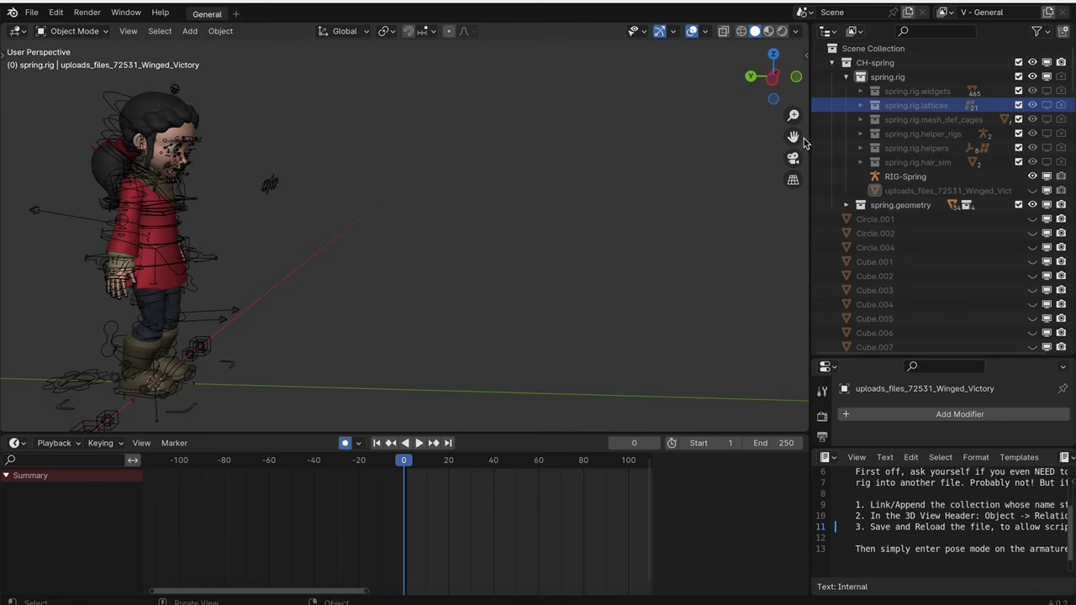
drag(793, 137, 1026, 113)
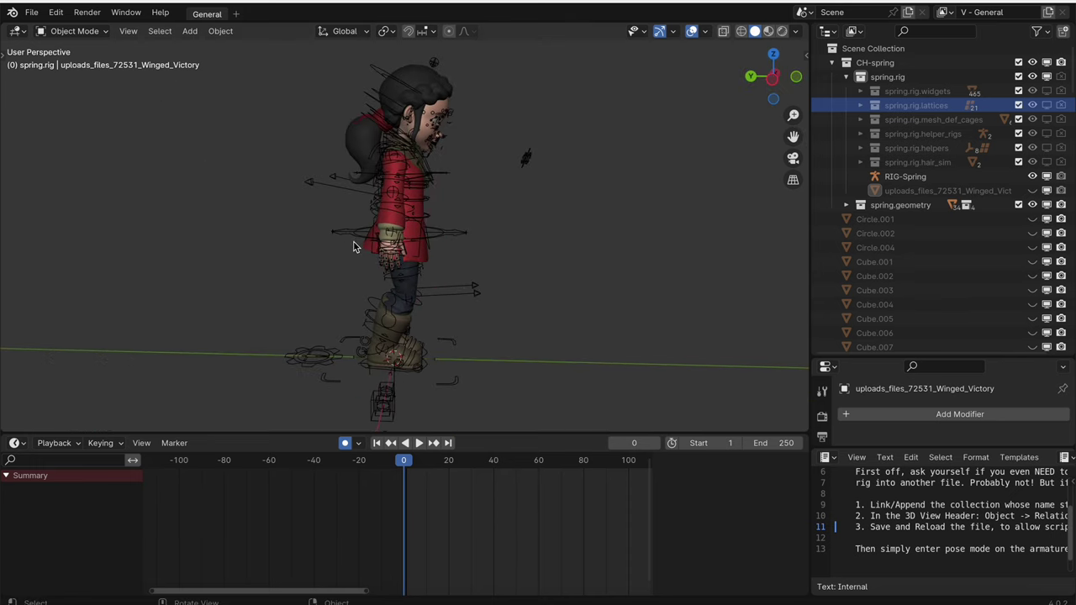
scroll(353, 246, down, 1)
scroll(407, 229, down, 2)
Try to switch the whole box-selected character out of Object Mode, and check the available modes again with nothing selected
drag(562, 81, 229, 376)
click(64, 33)
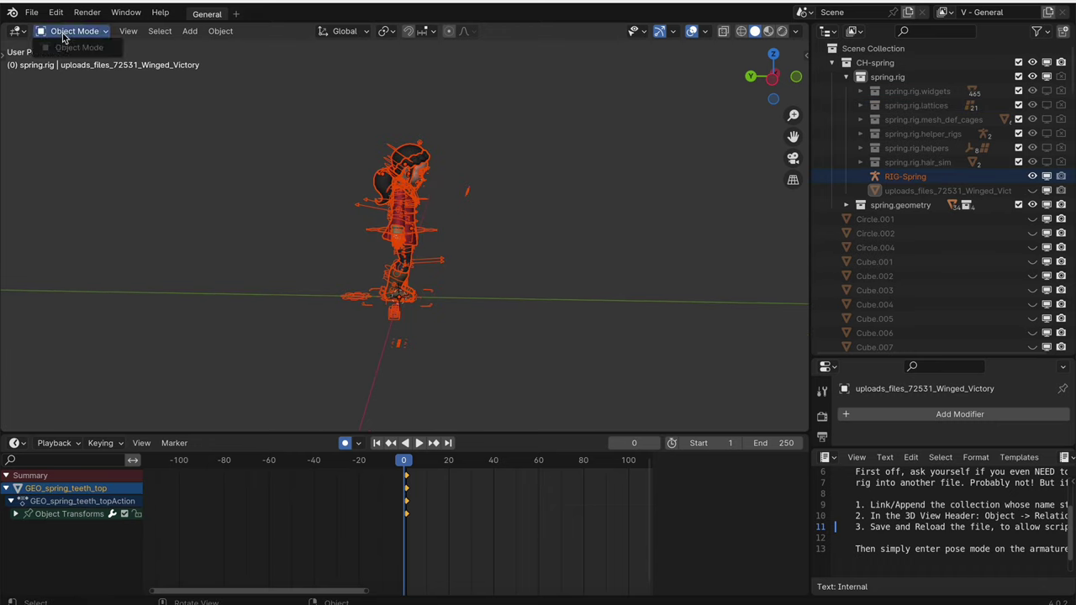
click(595, 190)
click(96, 34)
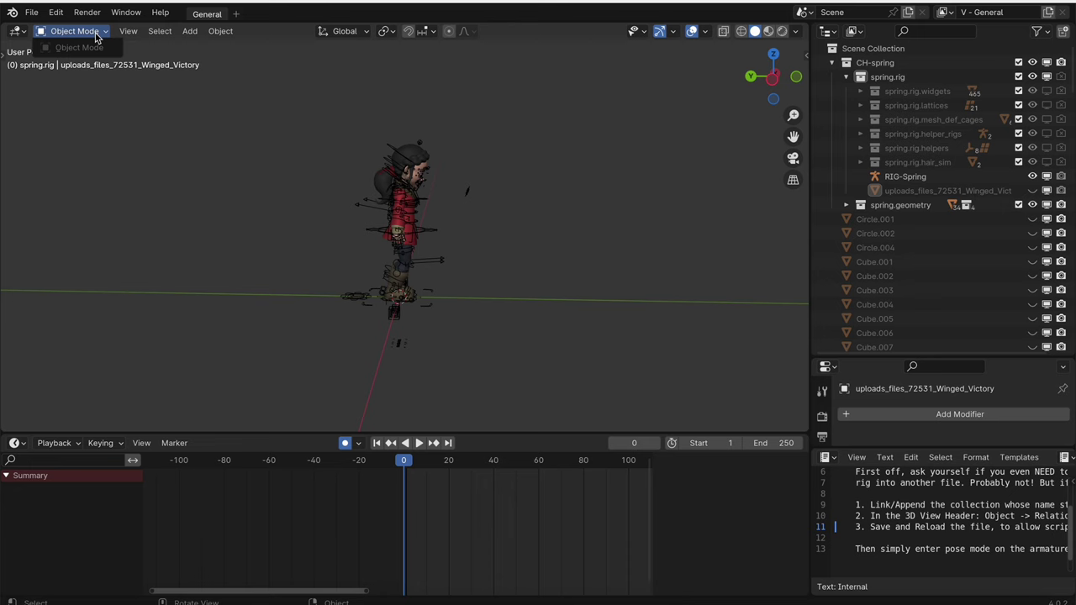
click(100, 30)
Select the character's head mesh, GEO-spring_head, and switch it to Edit Mode
scroll(503, 190, right, 5)
scroll(504, 190, right, 4)
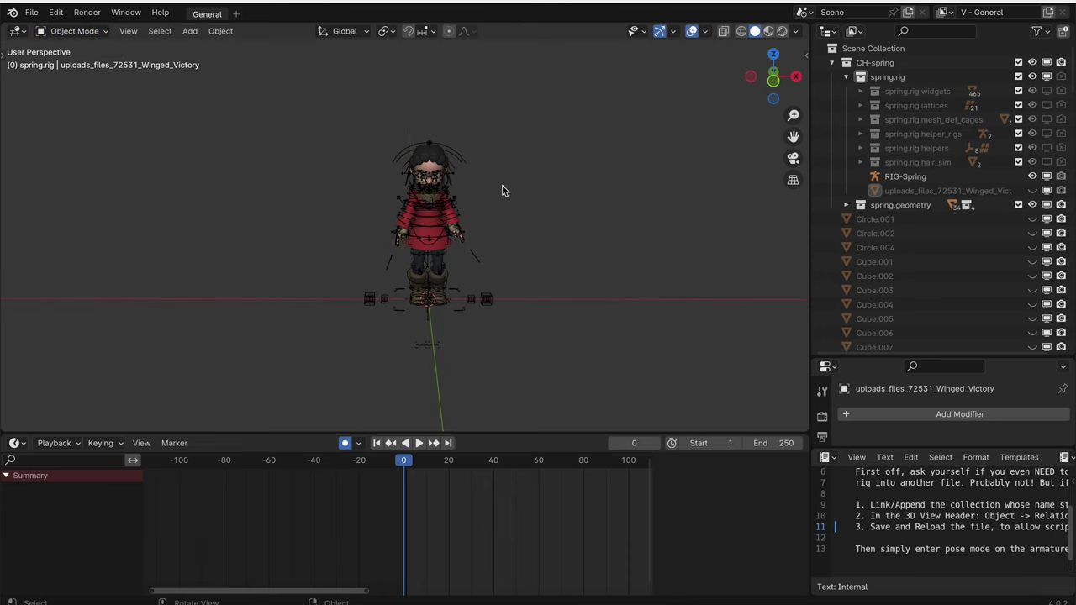
scroll(503, 190, up, 5)
click(468, 95)
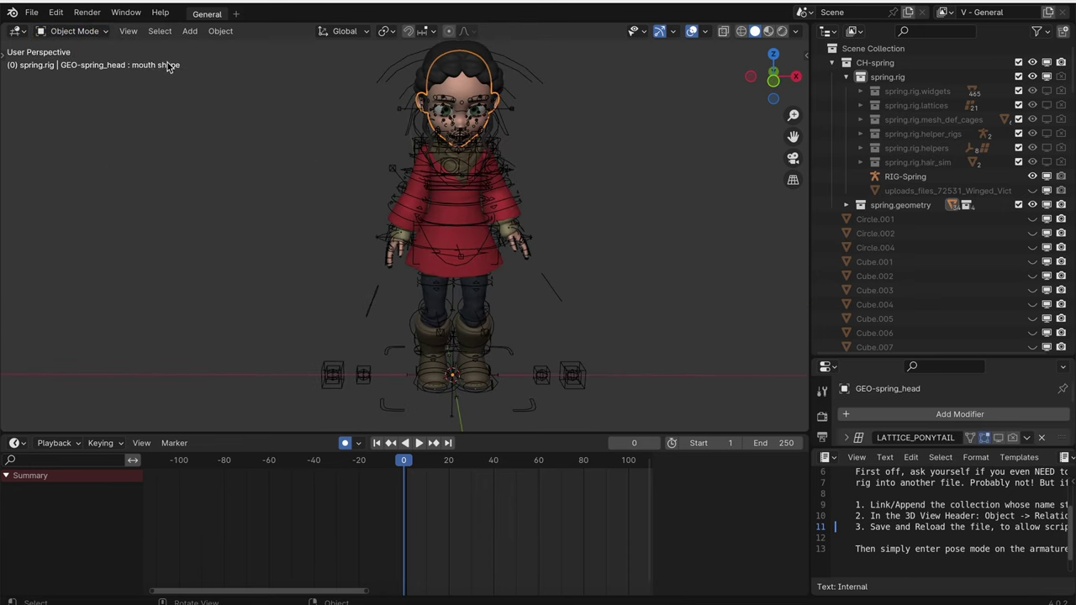
click(74, 32)
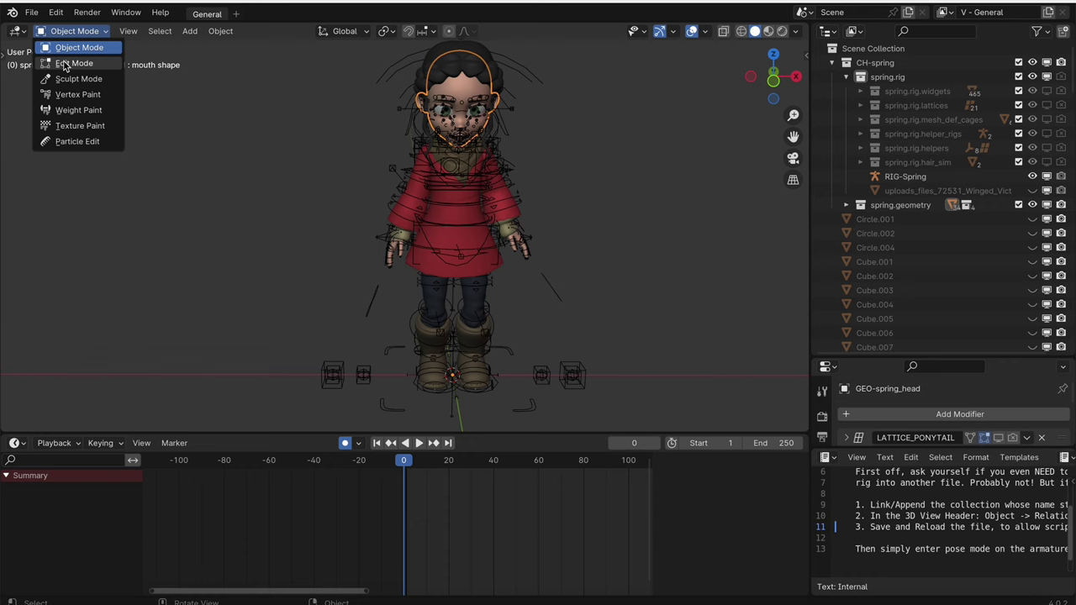
click(66, 64)
Examine the head's editable mesh from the front and both sides, and return to Object Mode
scroll(464, 81, left, 5)
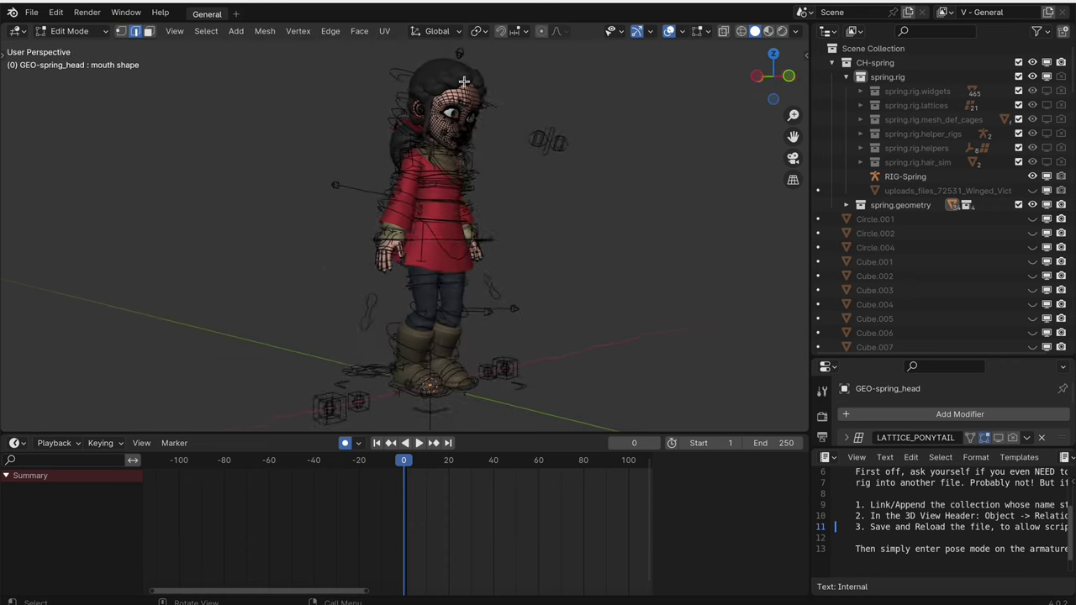
scroll(464, 82, right, 8)
scroll(464, 81, right, 4)
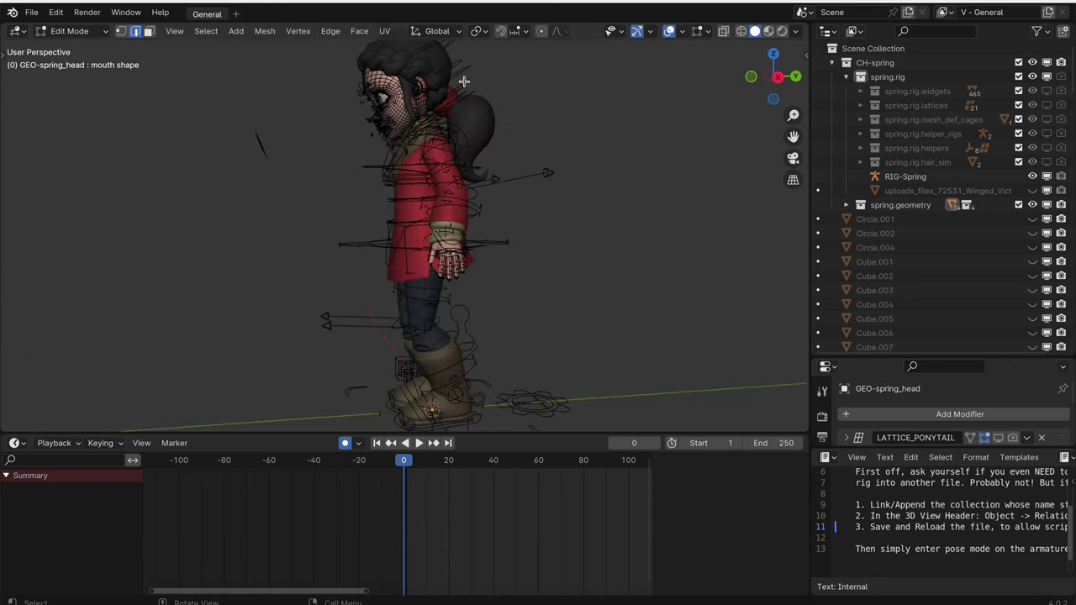
scroll(464, 82, left, 8)
scroll(464, 81, down, 3)
drag(464, 81, 459, 83)
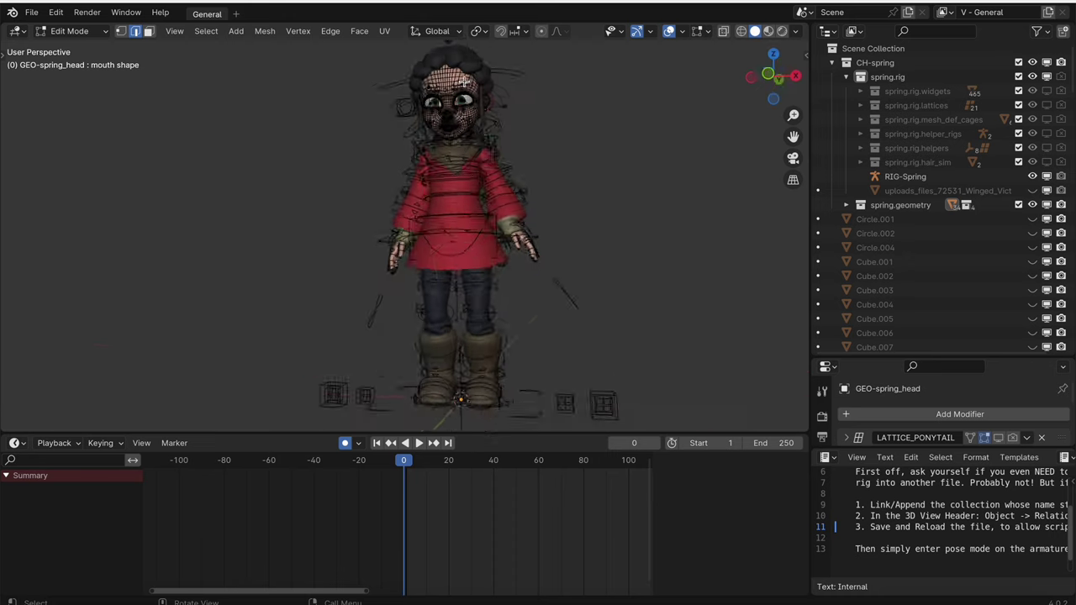
click(70, 31)
click(78, 49)
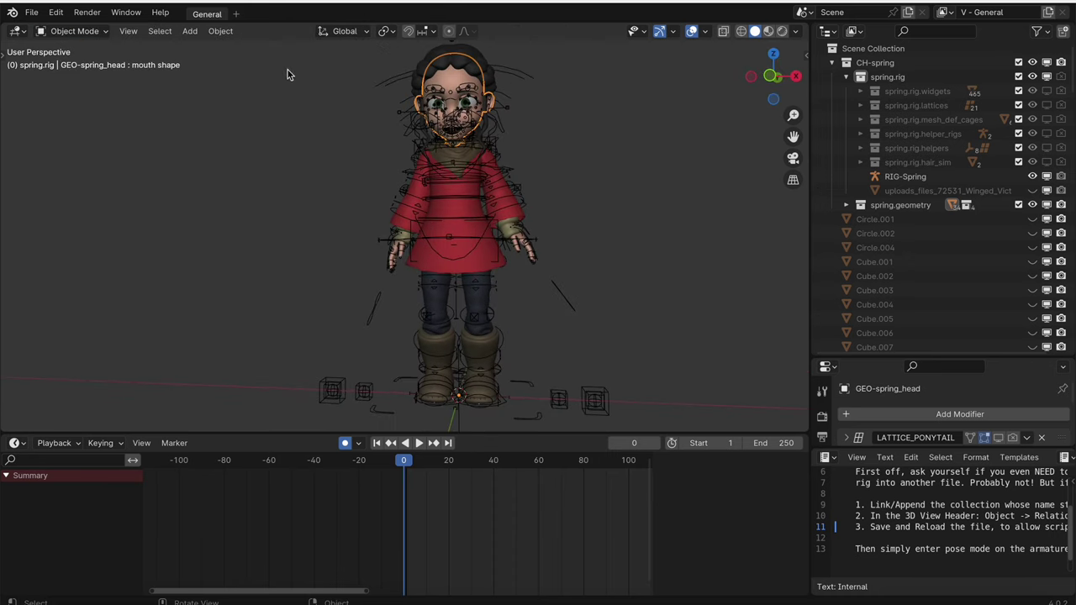
Select the whole character with its rig, make RIG-Spring the active object, and enter Edit Mode
scroll(445, 83, up, 4)
scroll(447, 81, down, 6)
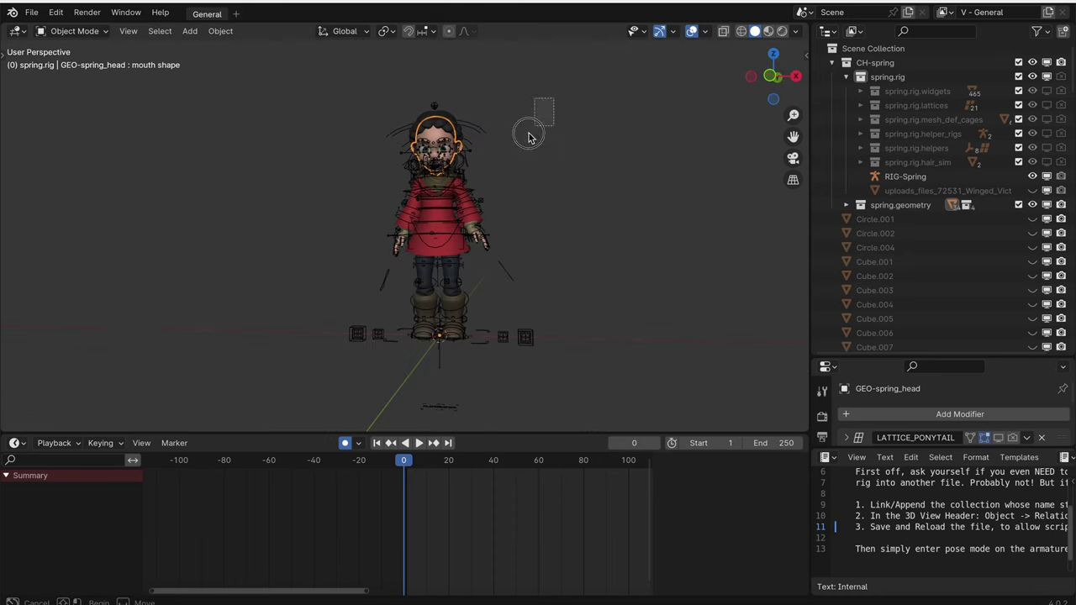
drag(553, 99, 318, 422)
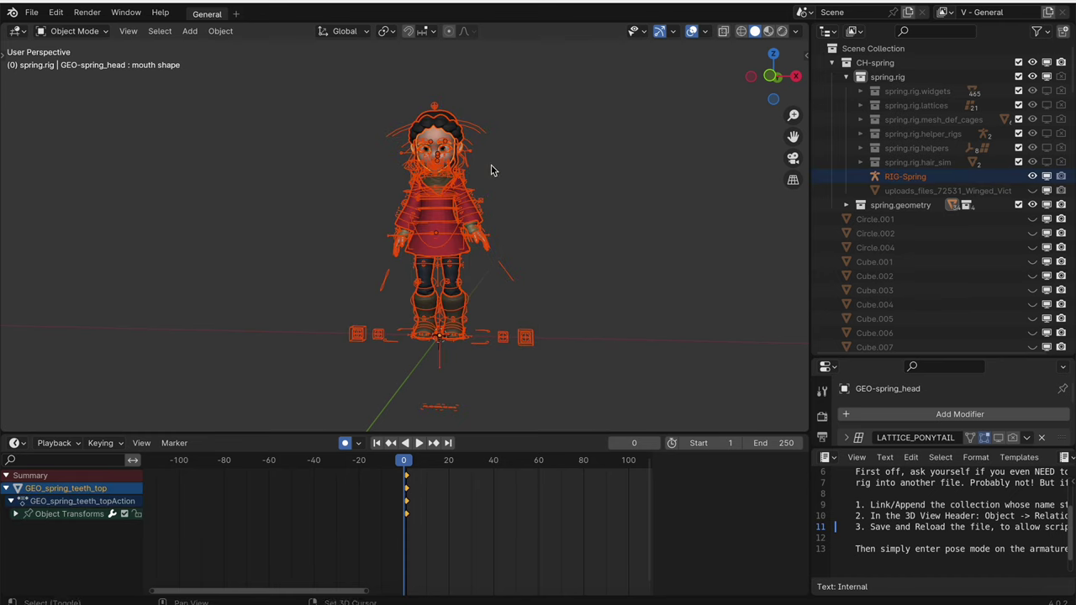
shift+click(473, 127)
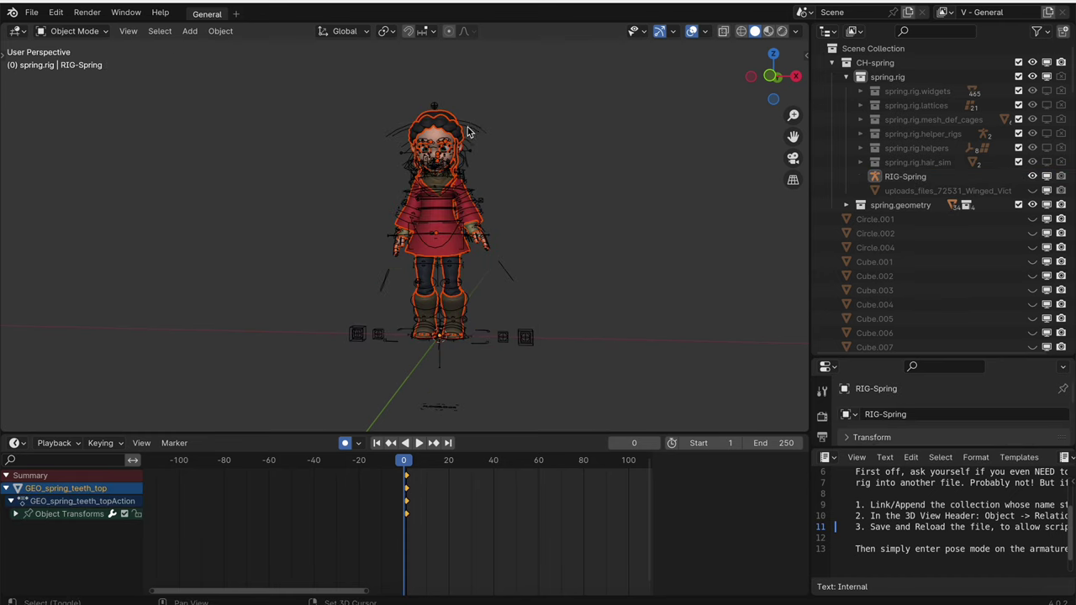
click(71, 31)
click(74, 62)
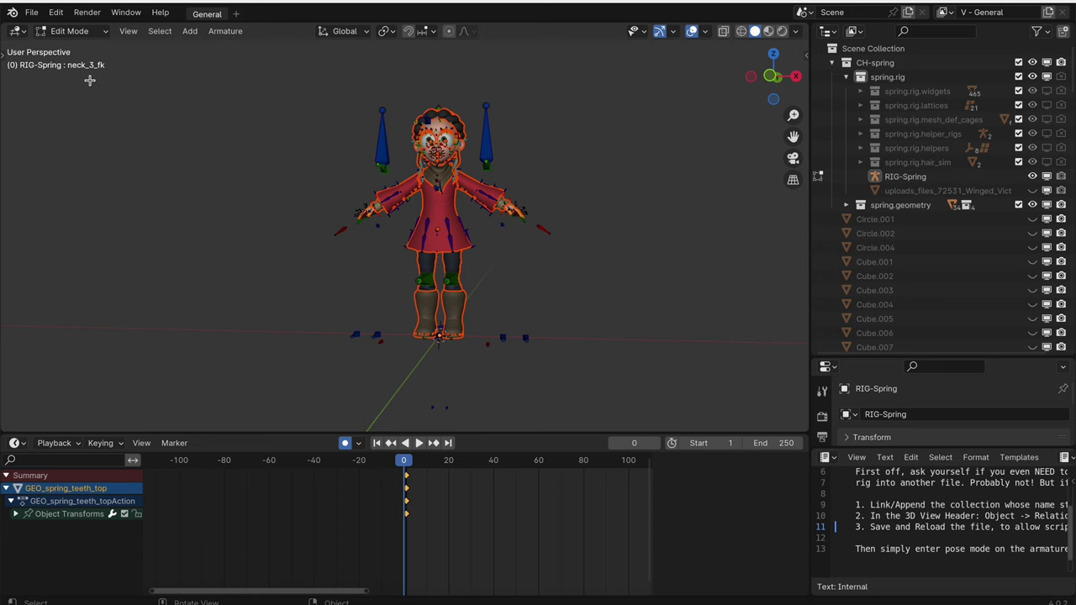
Examine the character's bones, face and hair up close from the front, side and back in Edit Mode
scroll(483, 183, left, 5)
scroll(483, 184, right, 5)
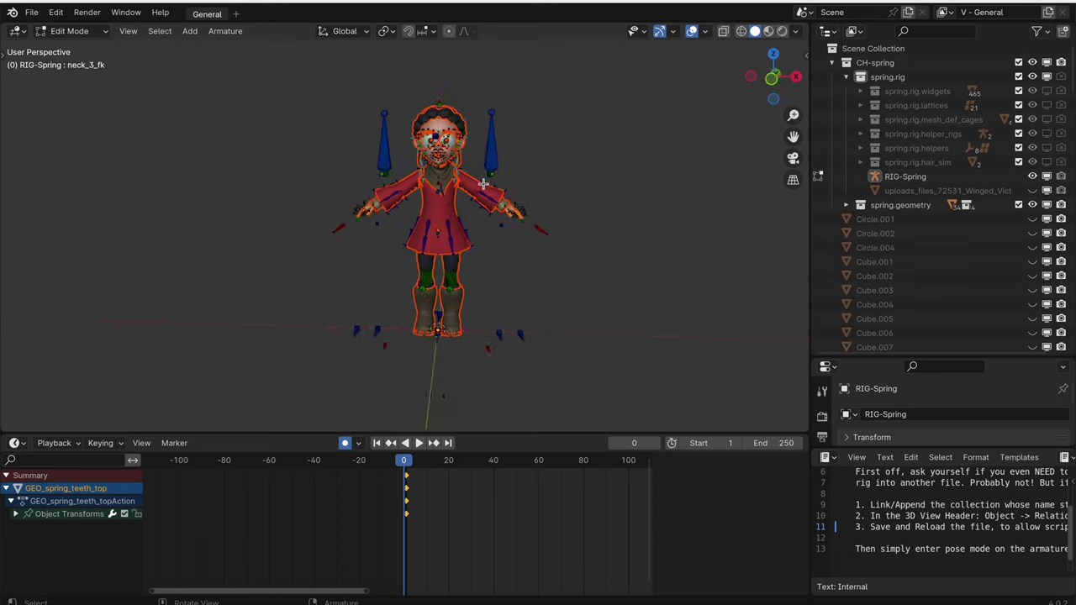
scroll(484, 183, down, 3)
scroll(483, 184, up, 6)
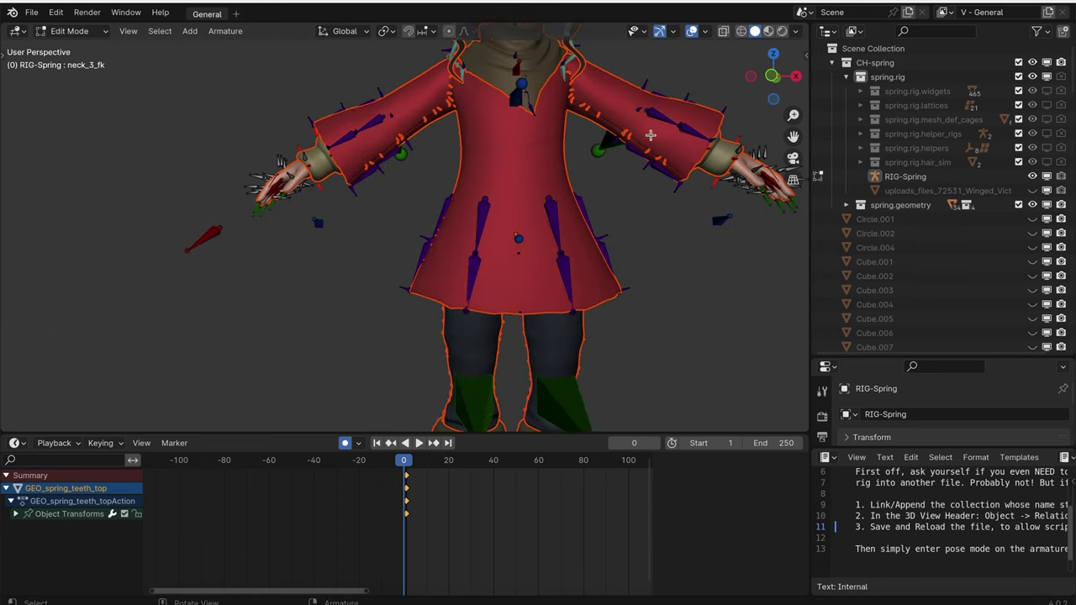
drag(794, 137, 719, 338)
scroll(647, 136, right, 5)
scroll(646, 136, left, 2)
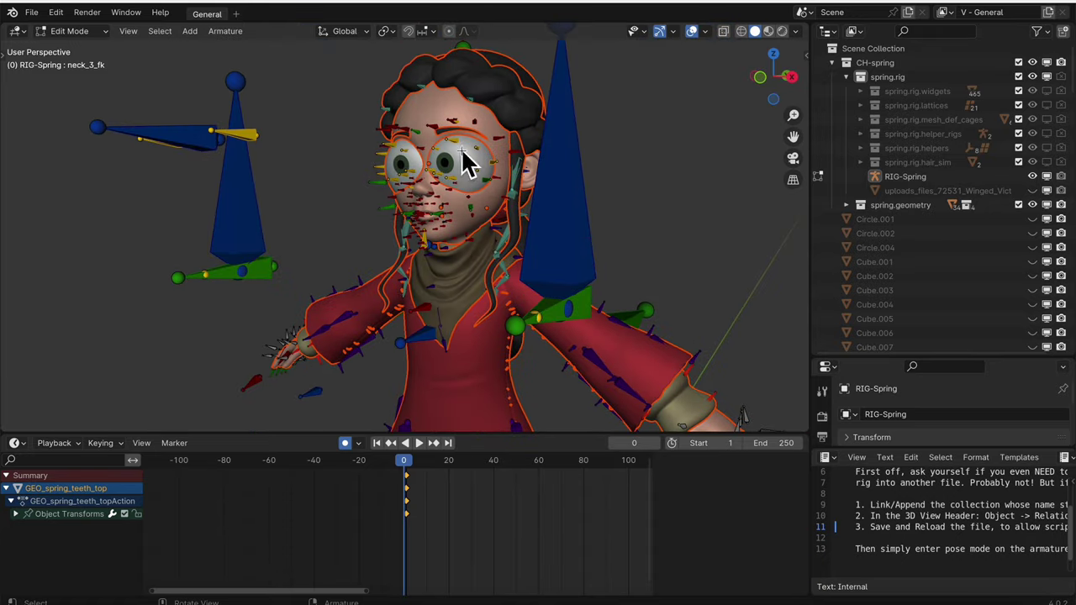
scroll(469, 158, left, 8)
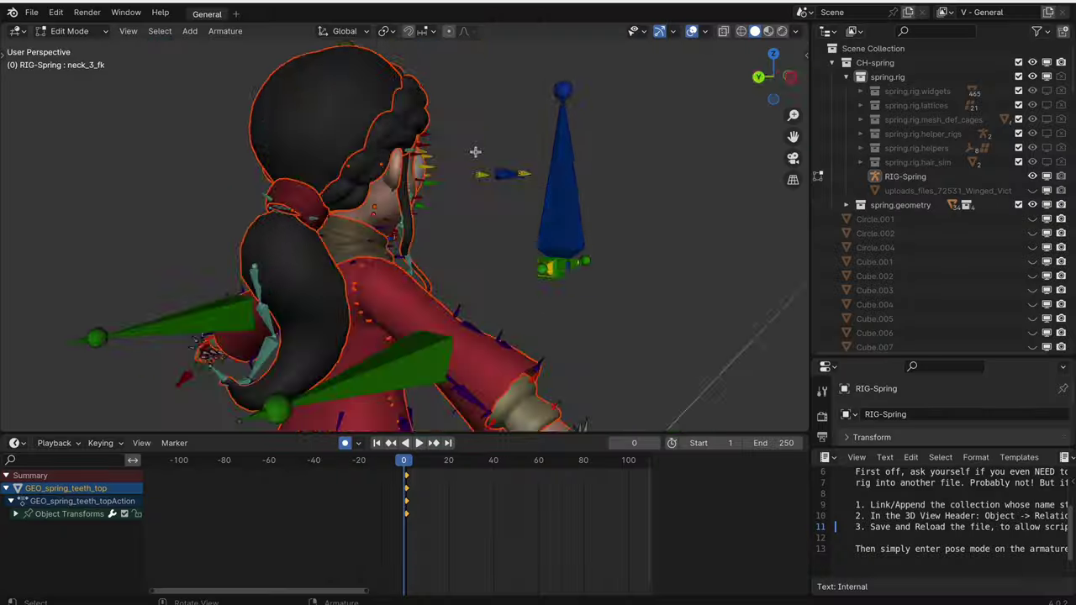
scroll(467, 148, right, 5)
scroll(467, 147, left, 5)
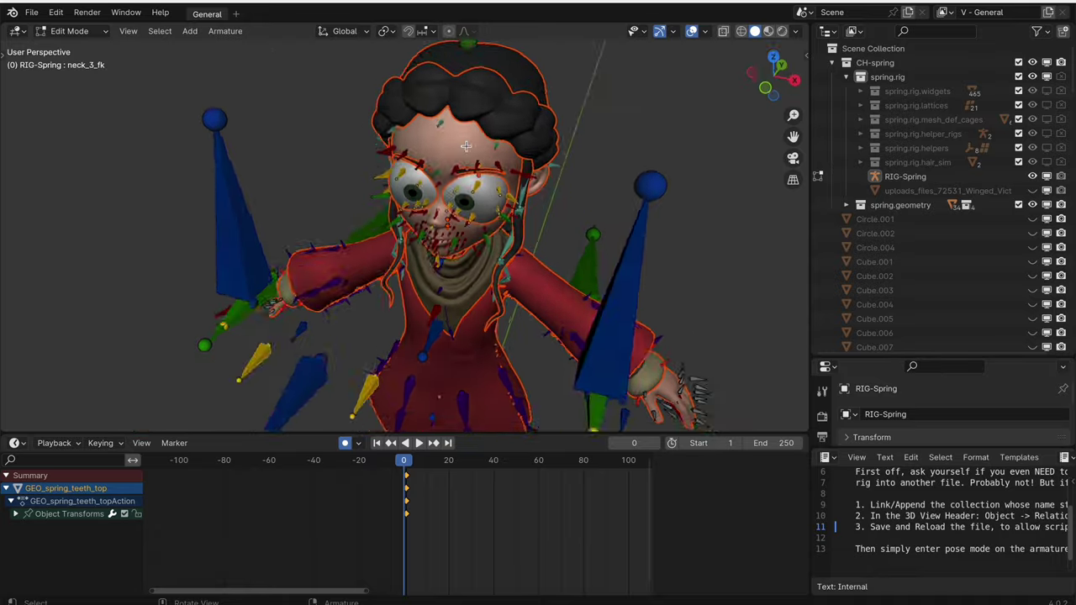
Consult the YouTube video "How to fix missing faces | Blender to unity" in the browser and return to Blender
scroll(468, 147, right, 7)
click(88, 33)
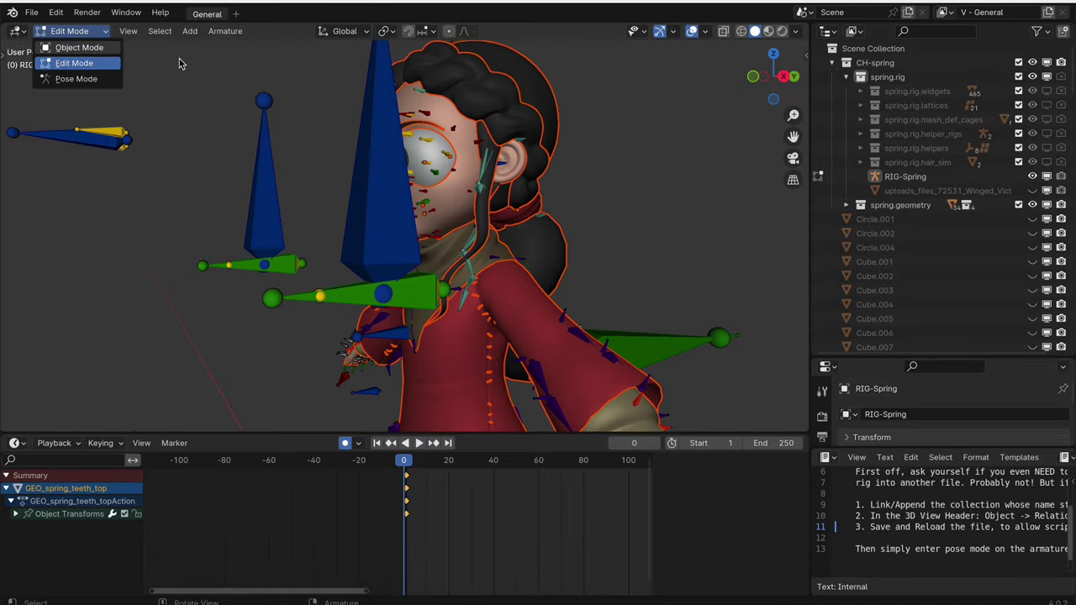
scroll(410, 83, left, 10)
drag(411, 84, 357, 148)
click(143, 600)
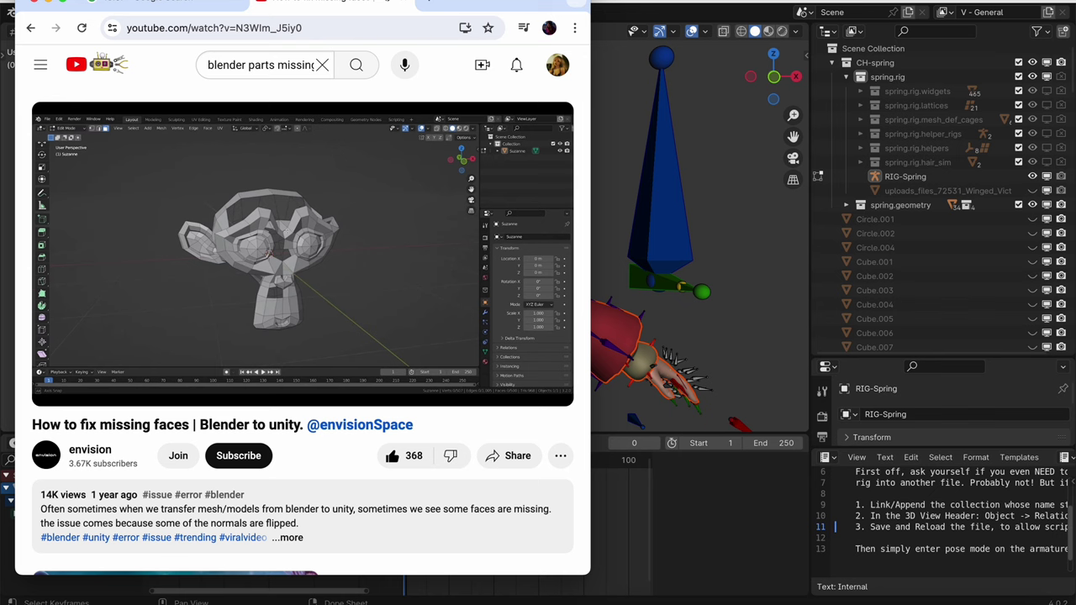
key(space)
click(626, 159)
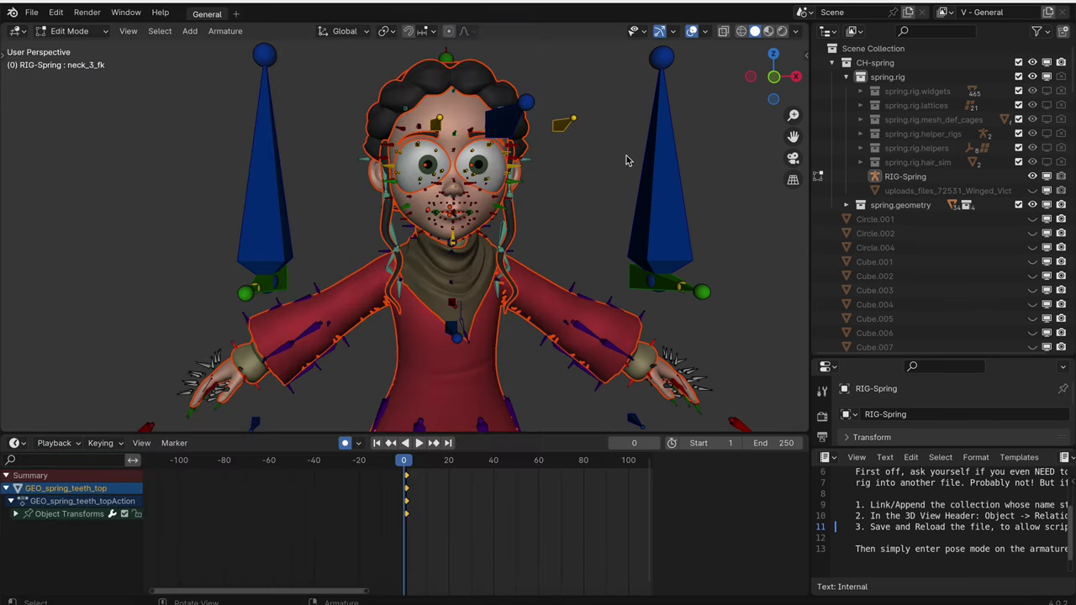
Select the tall blue staff bone H.staff.L beside the character and return the rig to Object Mode
scroll(553, 152, up, 10)
click(554, 153)
scroll(592, 166, down, 10)
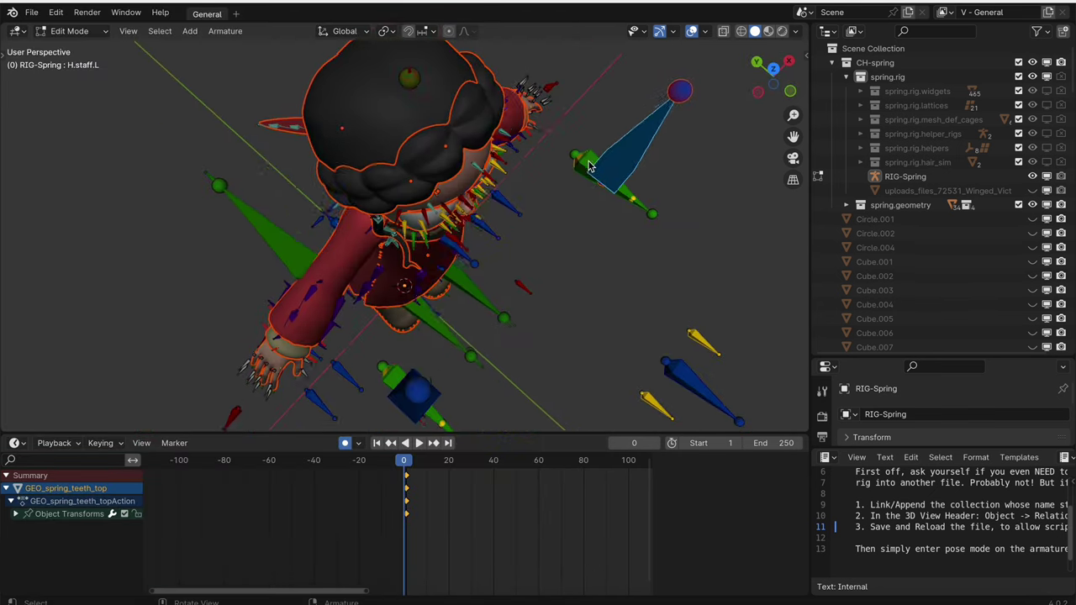
click(72, 31)
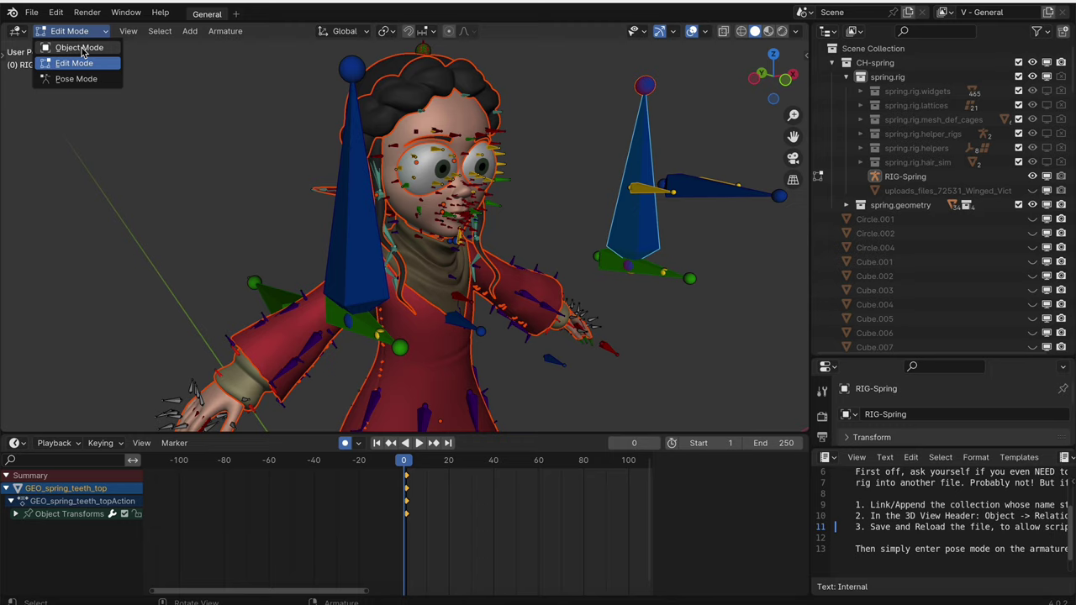
click(81, 48)
Examine the character's face, hair and body in Object Mode from the front, below, above and the side
scroll(493, 163, right, 10)
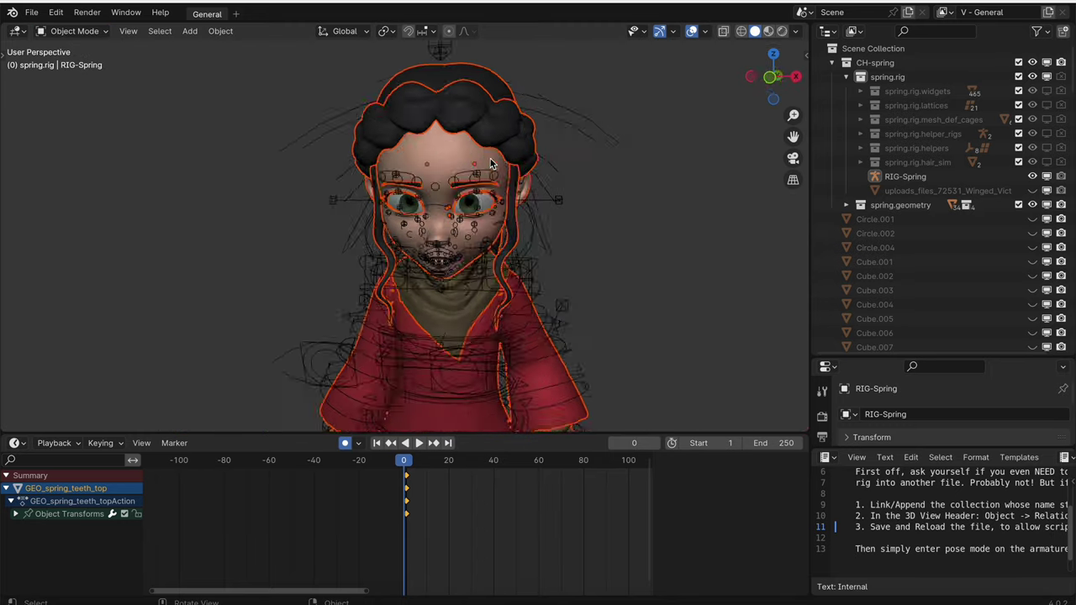
scroll(493, 164, down, 10)
scroll(492, 163, down, 10)
scroll(493, 163, up, 10)
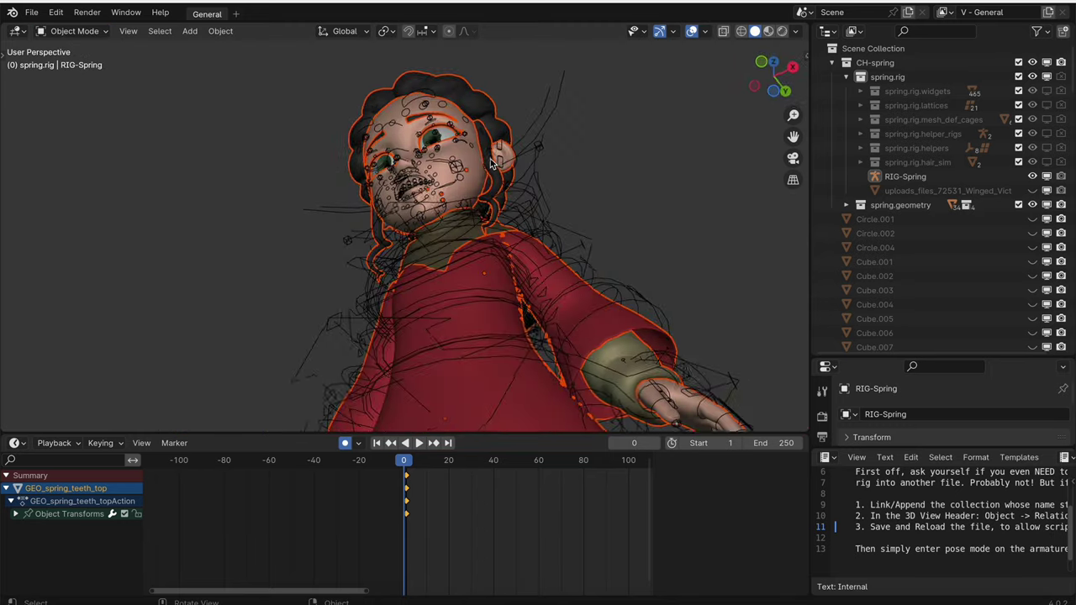
scroll(493, 163, down, 10)
scroll(493, 163, up, 5)
scroll(493, 163, up, 10)
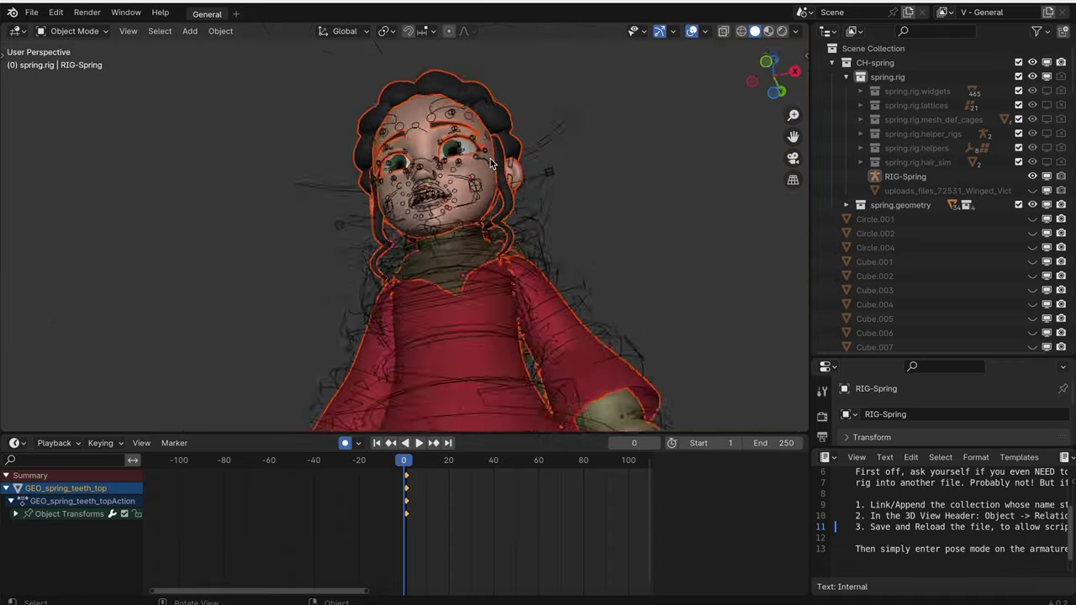
scroll(493, 163, right, 8)
scroll(493, 163, down, 8)
scroll(493, 163, left, 10)
scroll(493, 163, up, 5)
scroll(493, 163, up, 10)
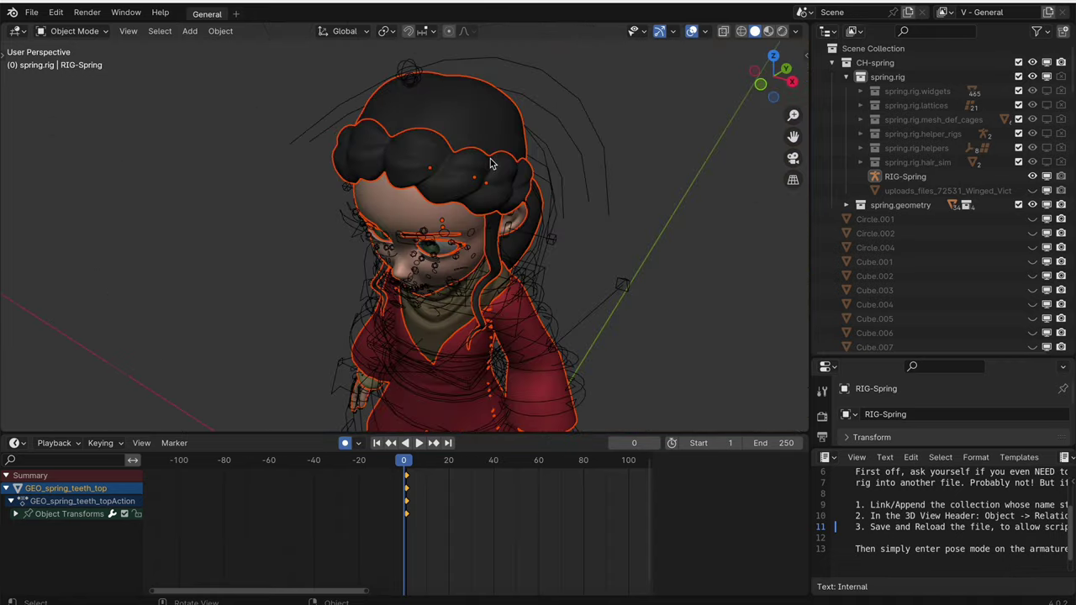
scroll(493, 163, left, 8)
scroll(473, 150, down, 8)
scroll(473, 150, down, 5)
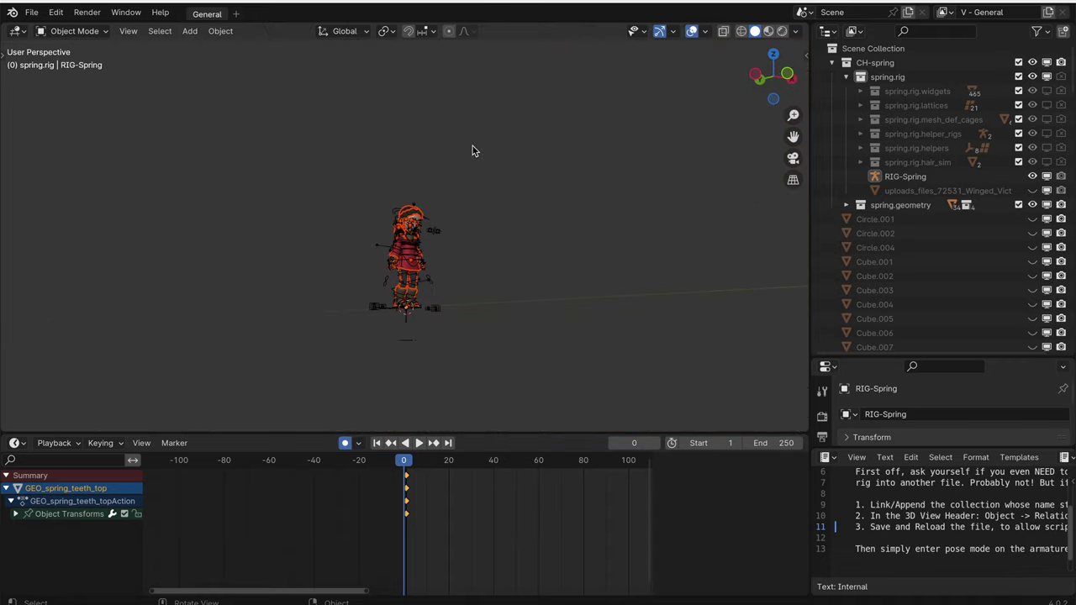
Select the whole character together with its rig and start a Wavefront OBJ export
drag(584, 106, 254, 429)
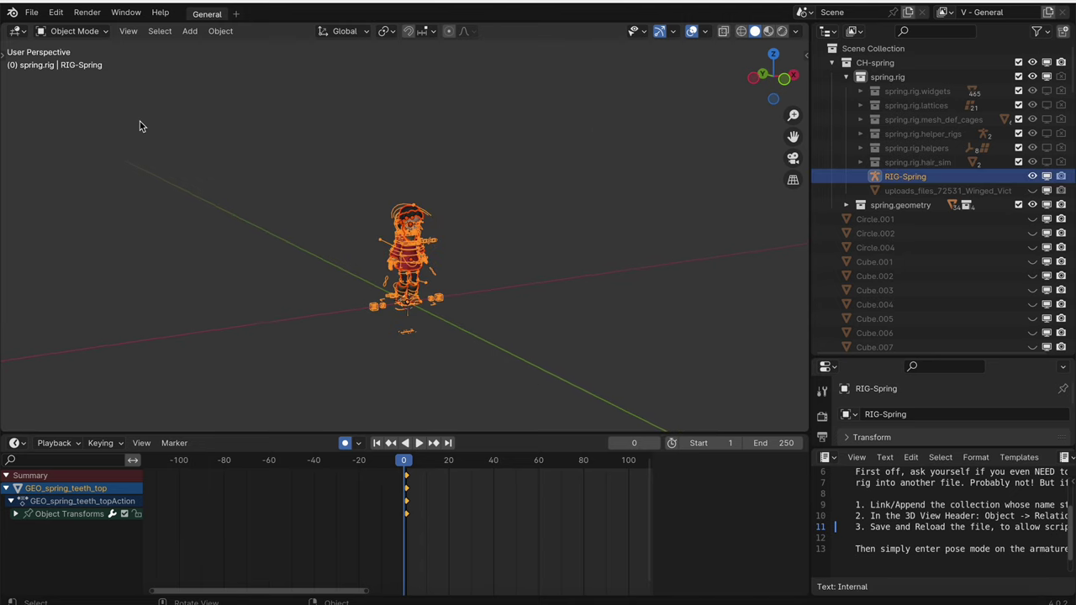
drag(543, 153, 260, 407)
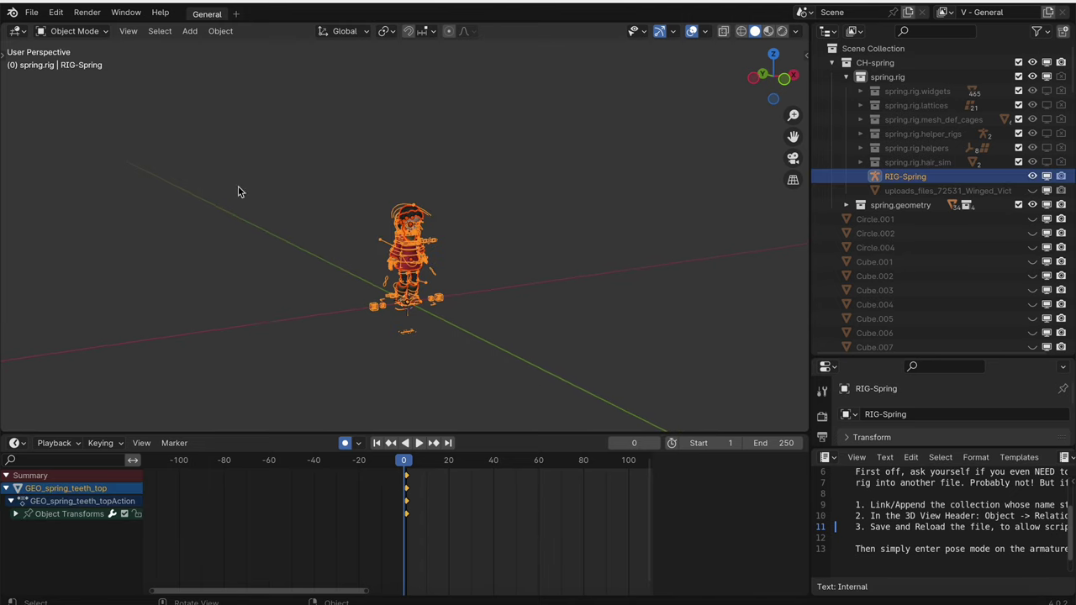
click(31, 12)
mouse_move(88, 231)
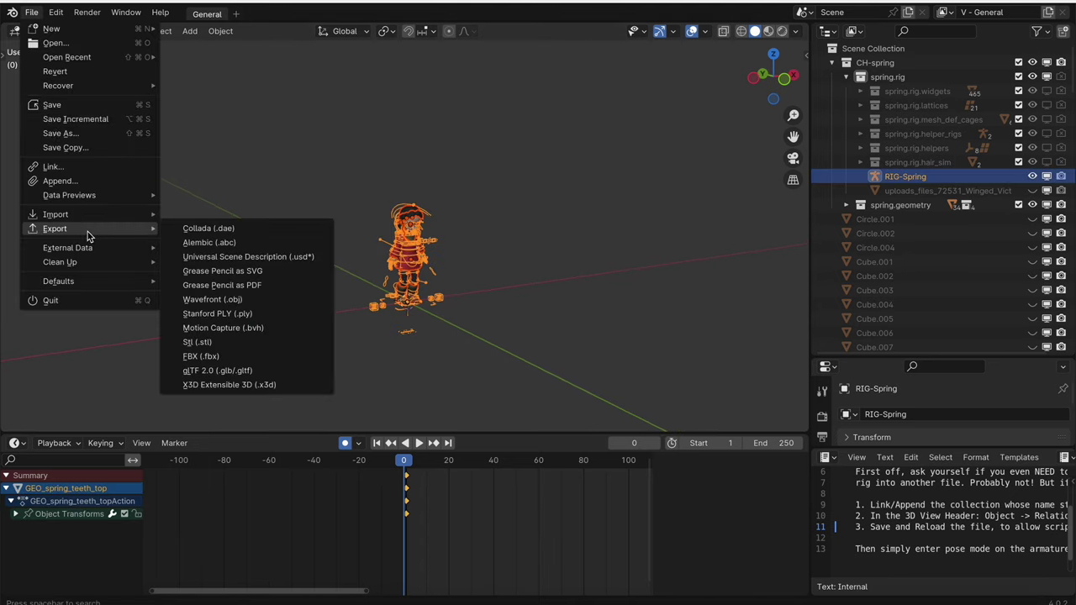
click(256, 300)
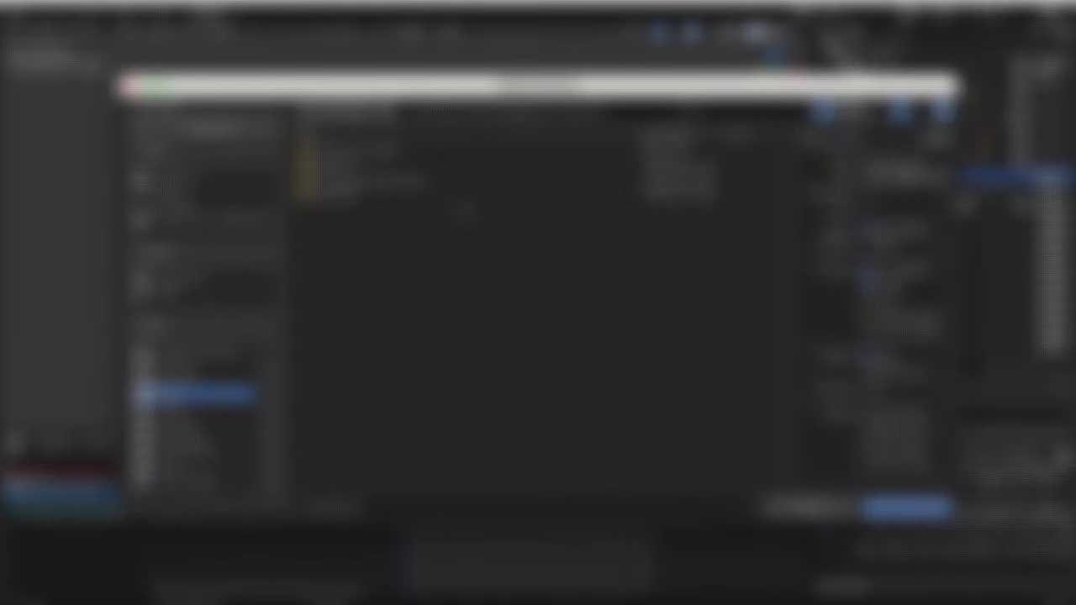
double_click(399, 154)
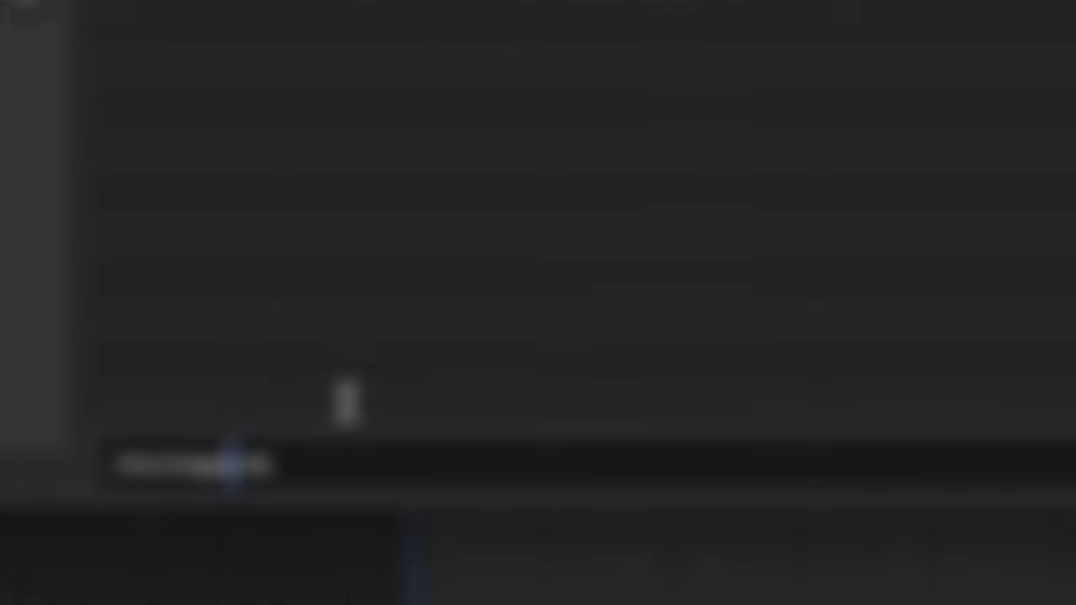
Name the export file comeonpleasework.obj
key(BackSpace)
key(BackSpace)
key(BackSpace)
key(BackSpace)
key(BackSpace)
key(BackSpace)
key(BackSpace)
key(BackSpace)
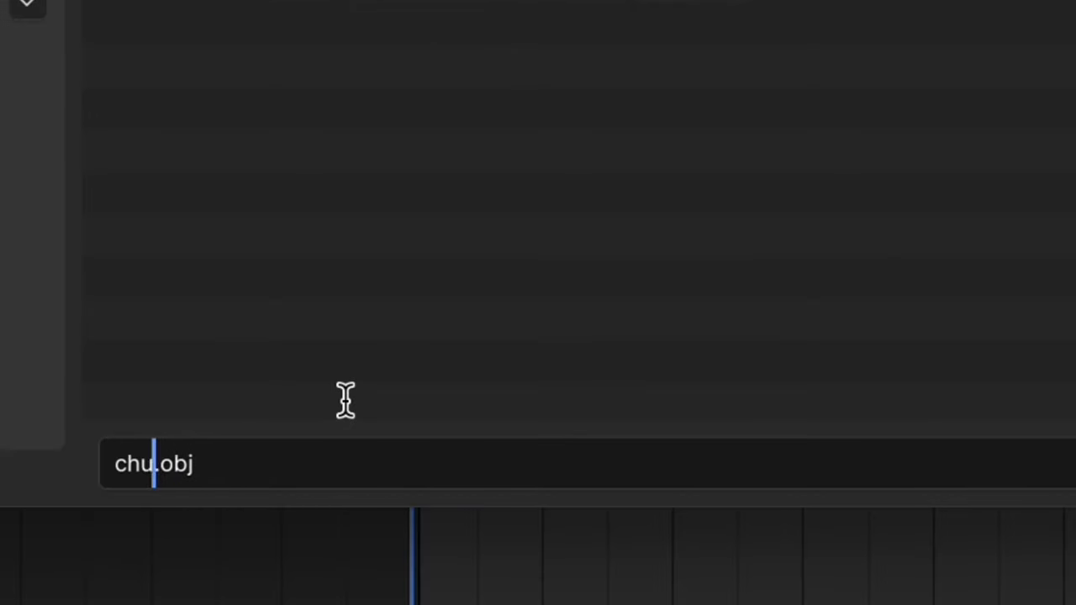
text(omeonpleasework)
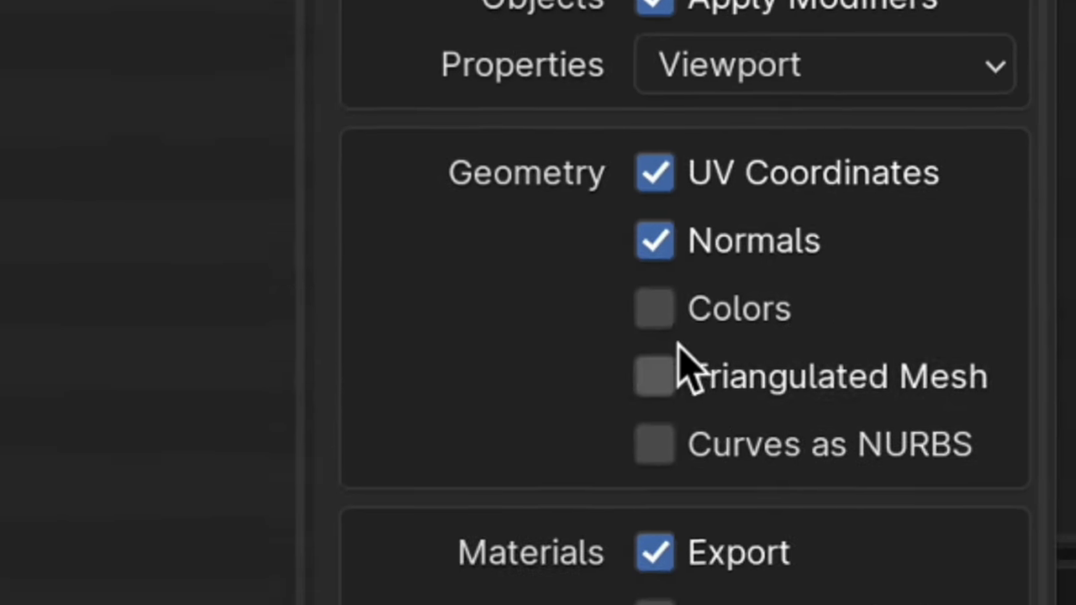
Include colors, triangulated mesh, curves as NURBS and PBR extensions in the OBJ export
click(655, 309)
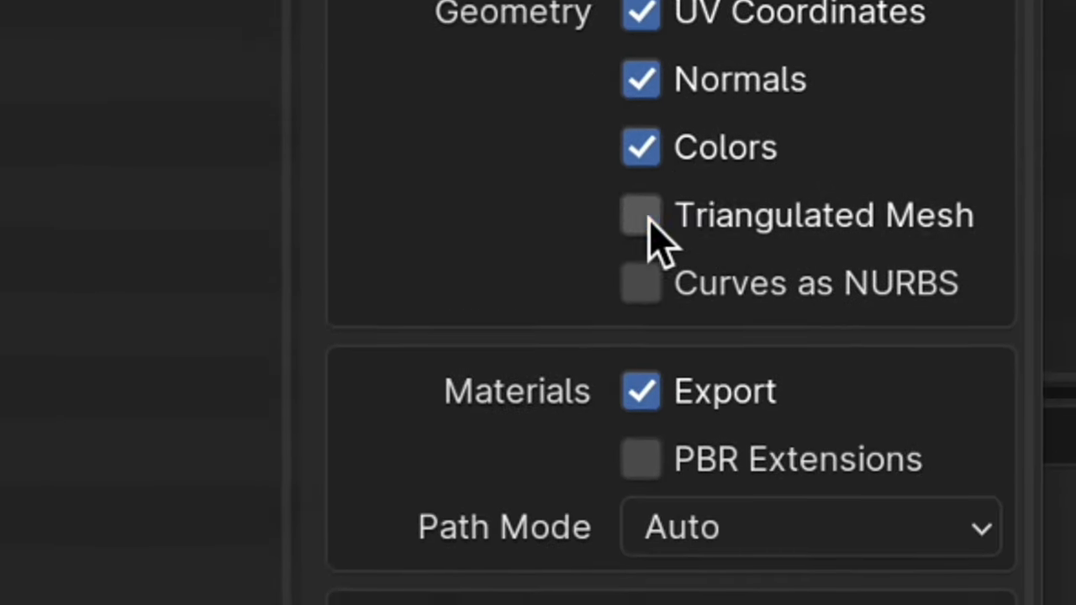
drag(655, 376, 655, 444)
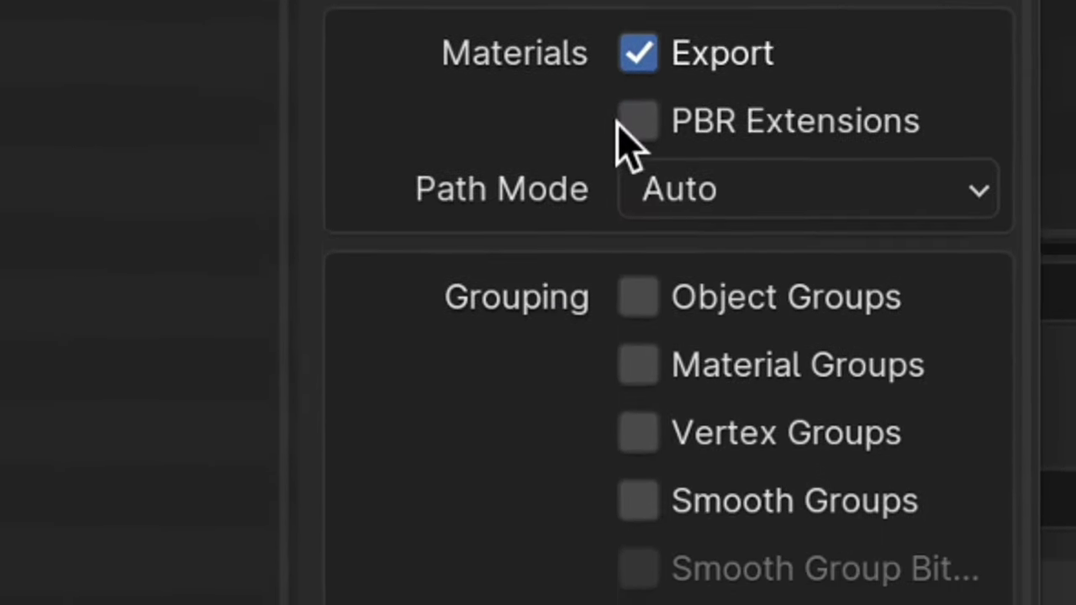
click(635, 123)
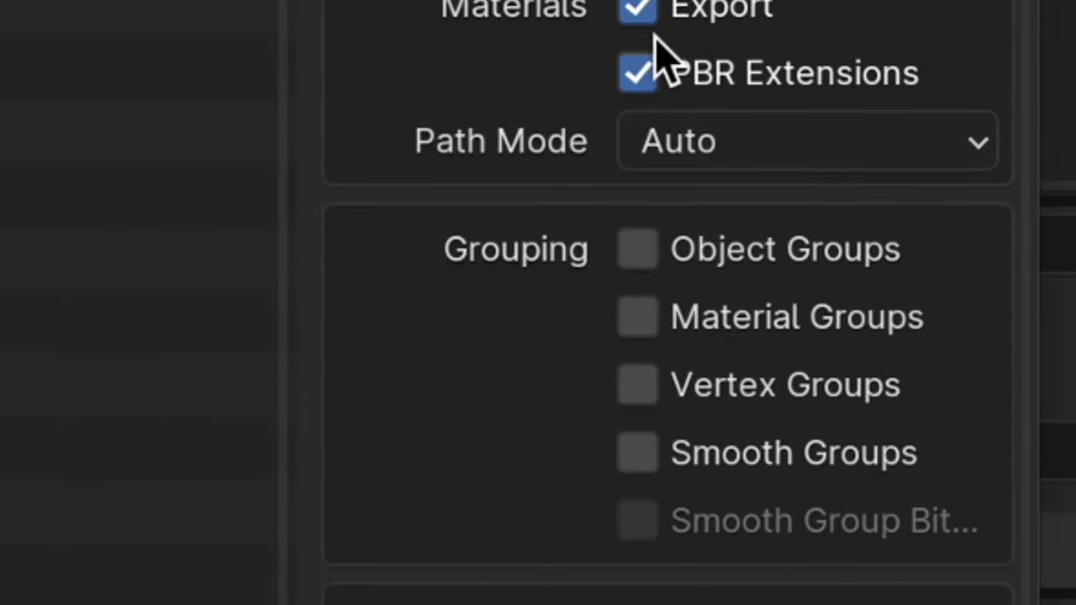
Enable object, material, vertex and smooth groups, smooth group bitflags and animation, and export the Wavefront OBJ sequence
click(639, 294)
click(637, 365)
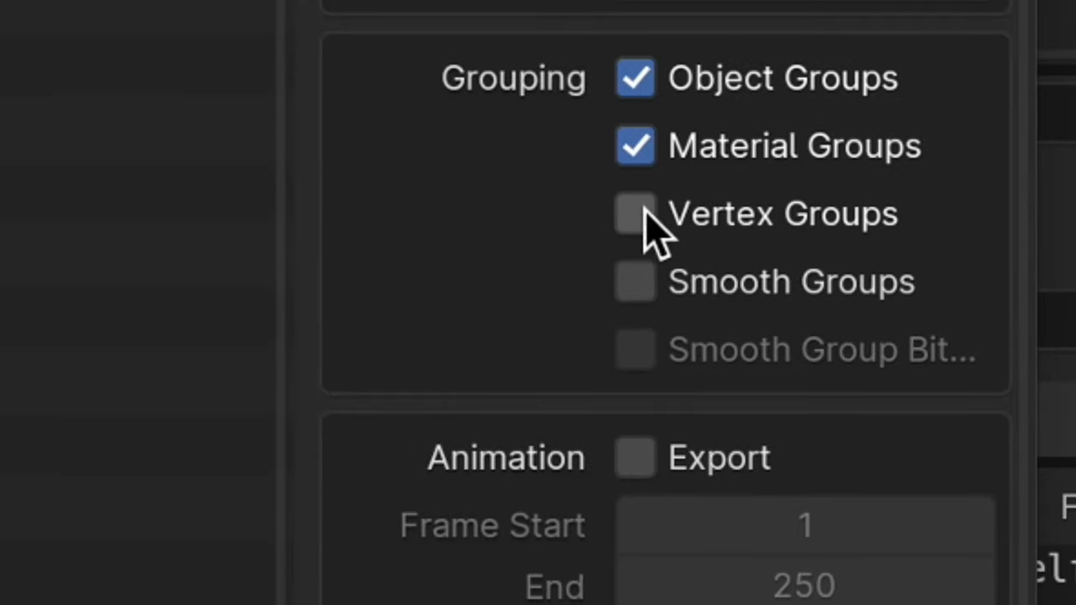
click(650, 223)
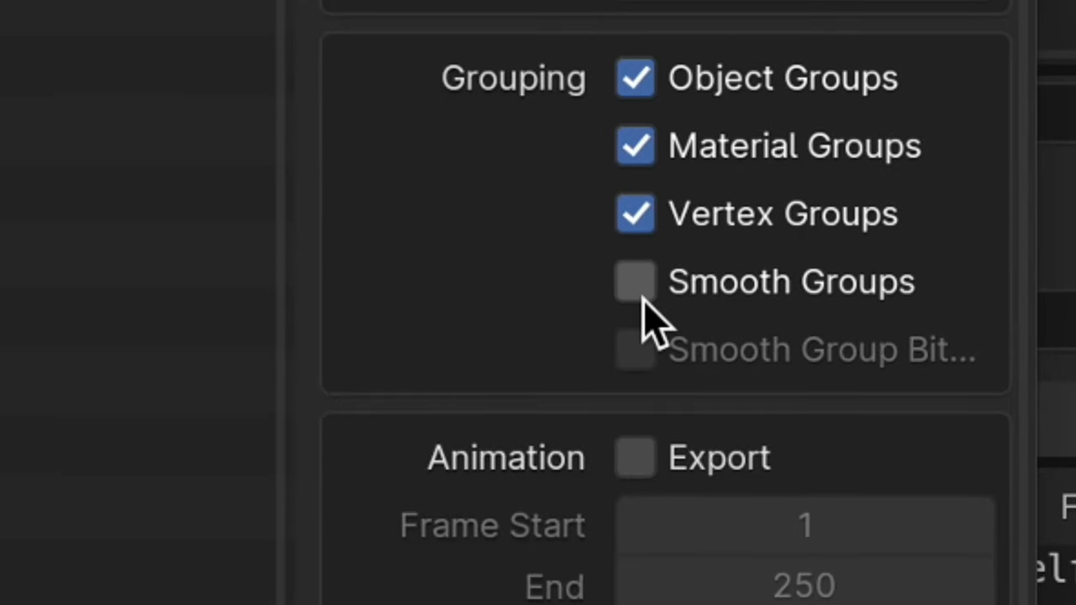
click(644, 290)
click(644, 340)
click(647, 467)
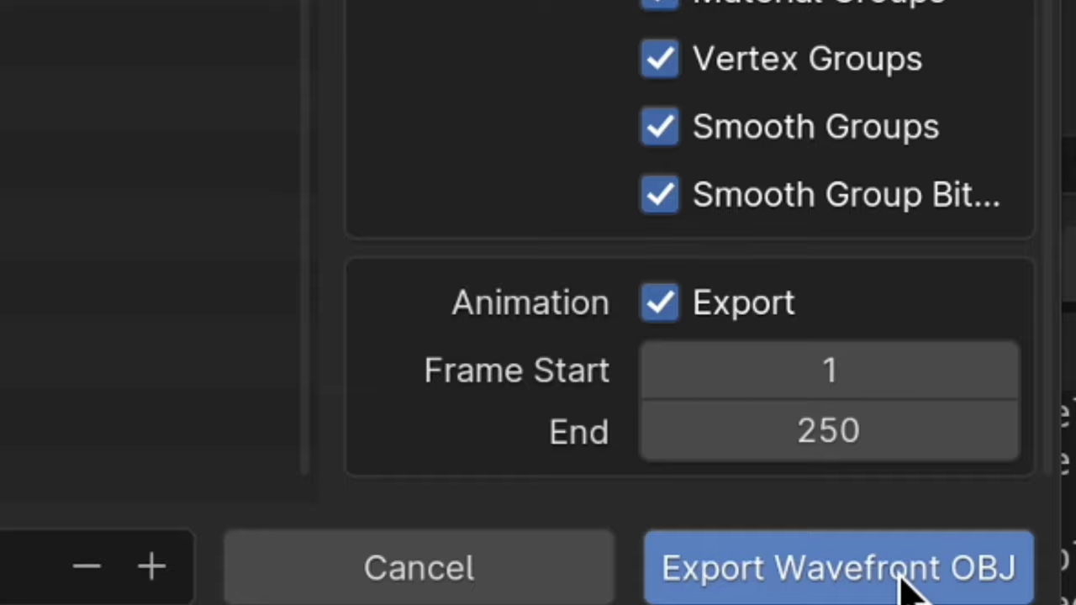
click(899, 572)
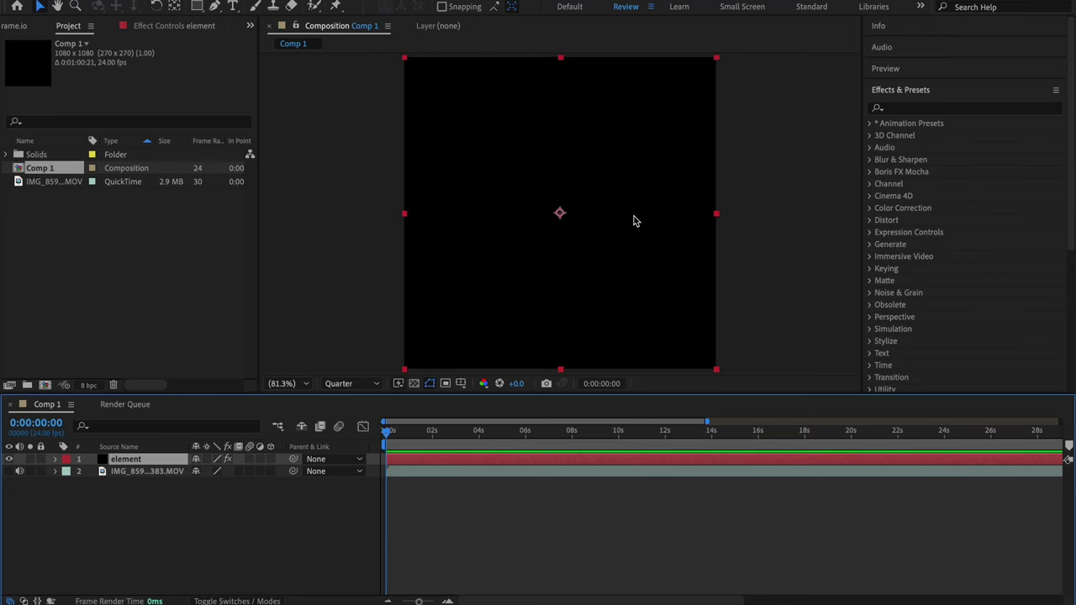
In After Effects, open the Element scene setup and import the comeonpleasework1 OBJ sequence with the Physical Shader and all material options
click(165, 31)
click(66, 88)
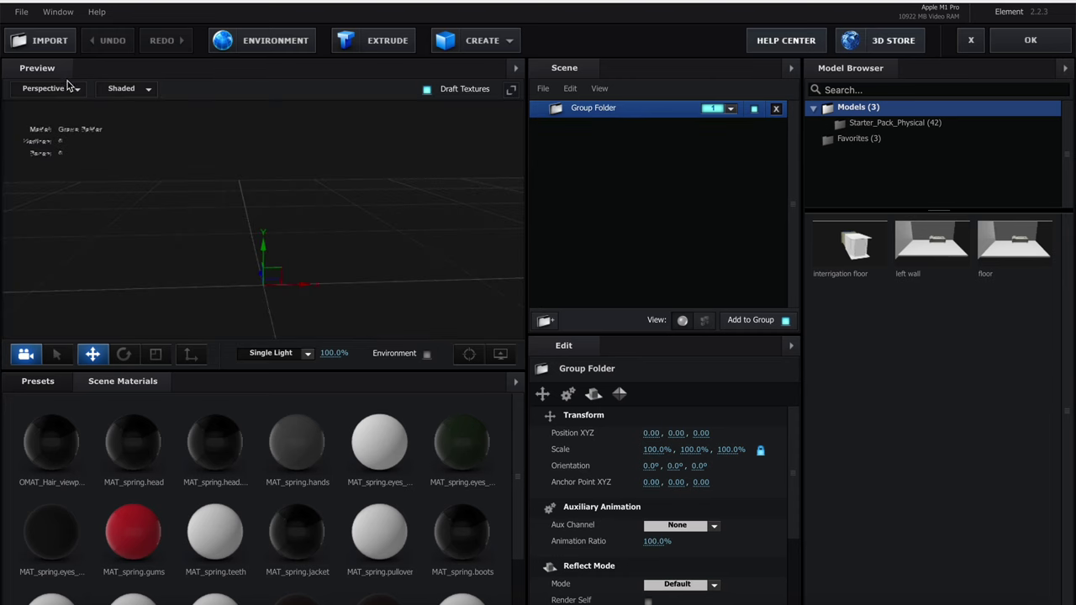
click(21, 12)
mouse_move(42, 27)
click(195, 29)
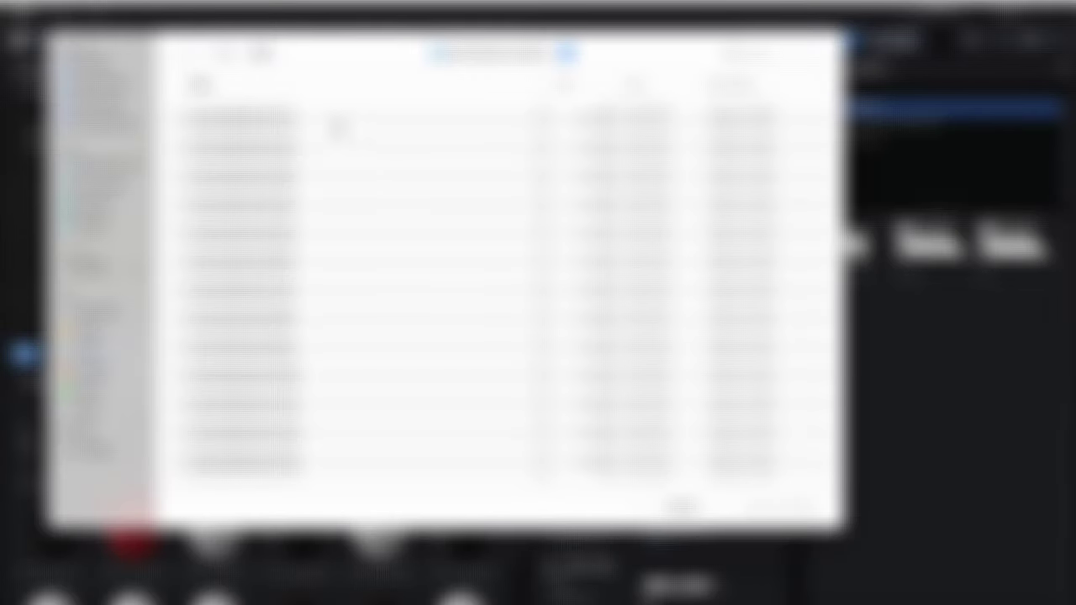
click(340, 126)
click(782, 507)
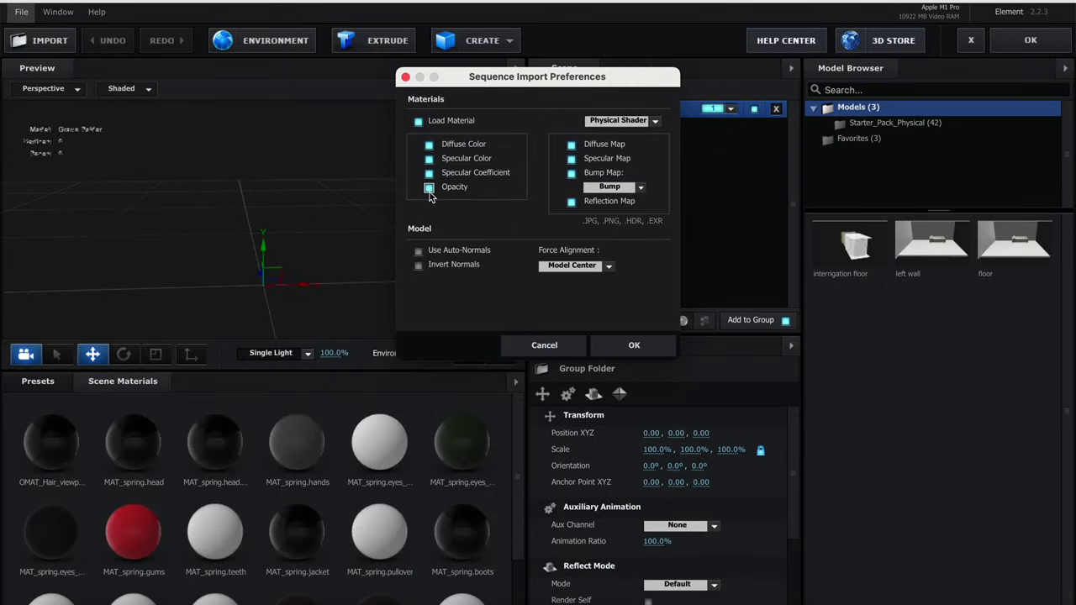
click(644, 350)
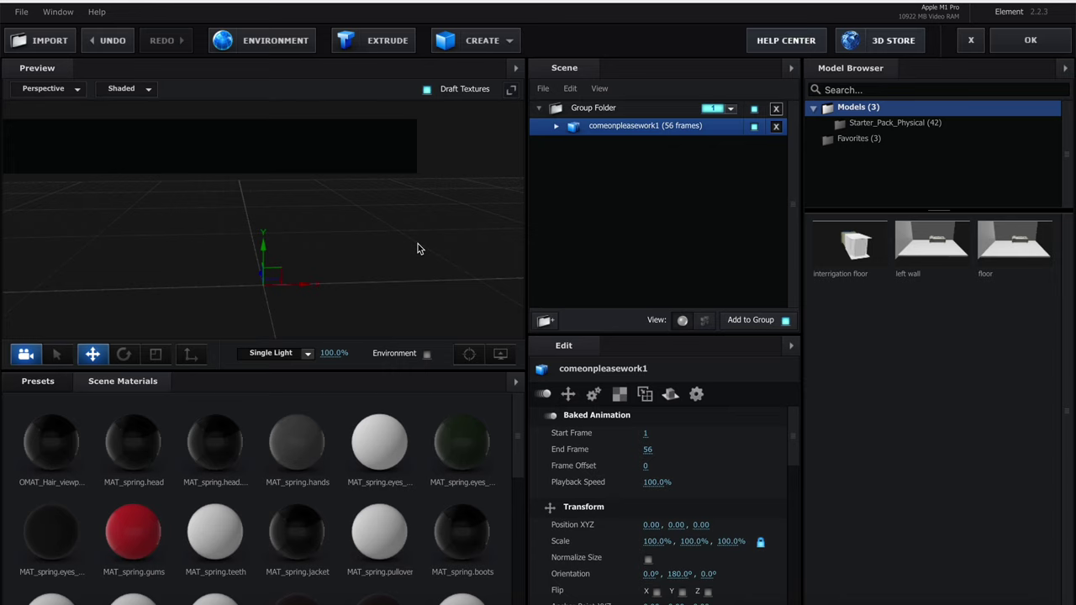
Normalize the size of the comeonpleasework1 model and inspect it from different angles in the preview
click(647, 559)
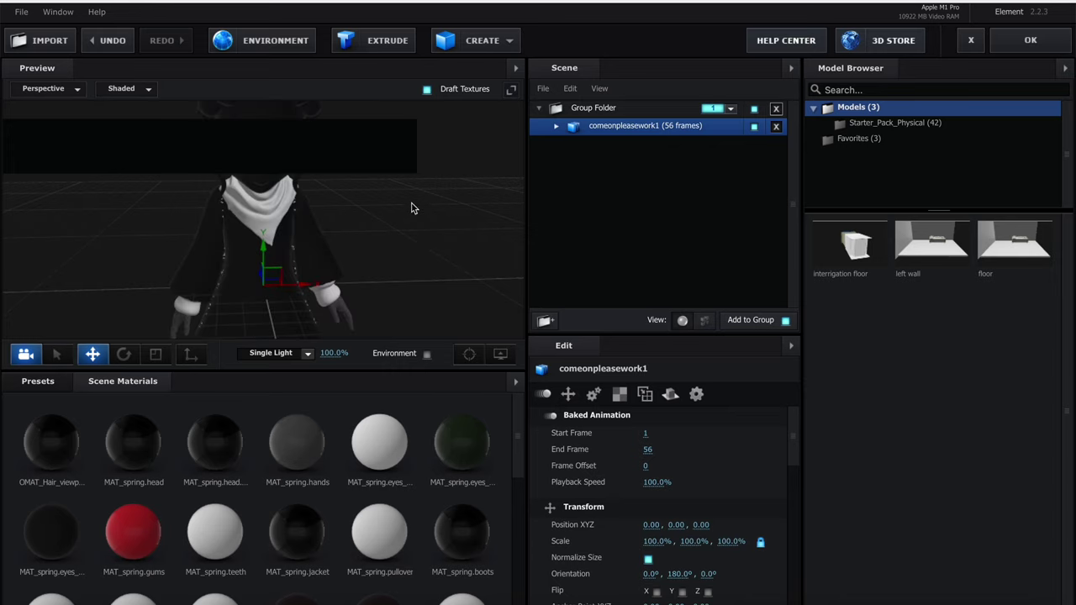
drag(343, 206, 402, 194)
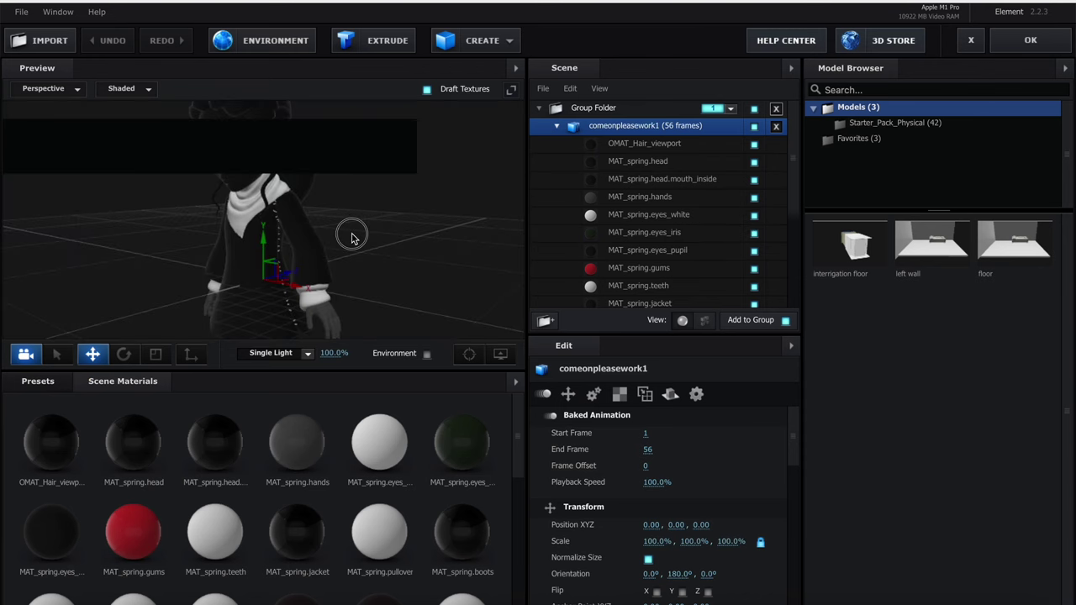
drag(375, 232, 415, 215)
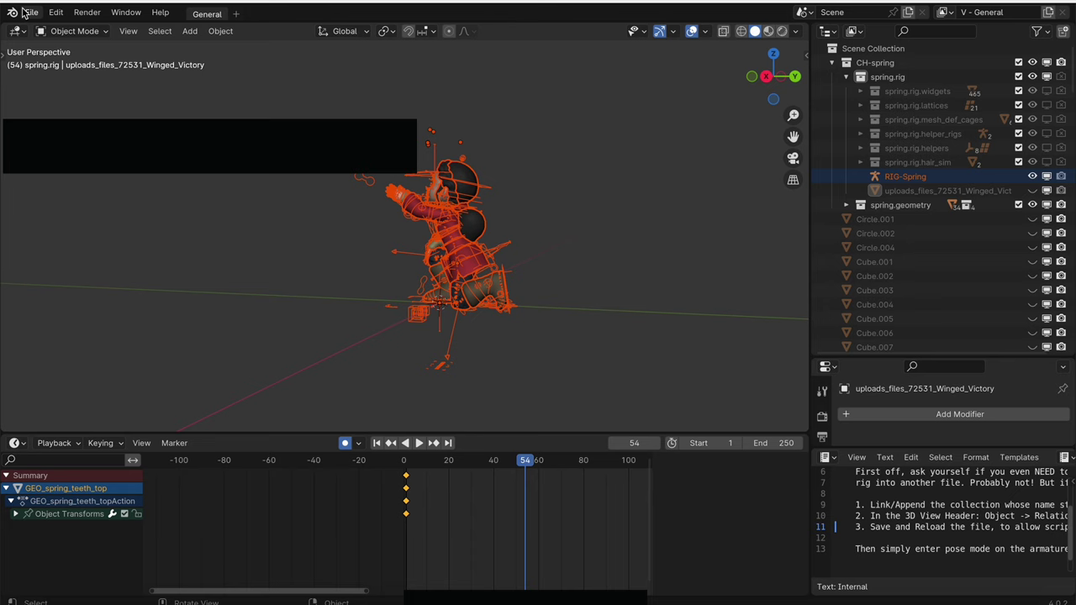
Switch to Blender and save the character's project file
click(31, 12)
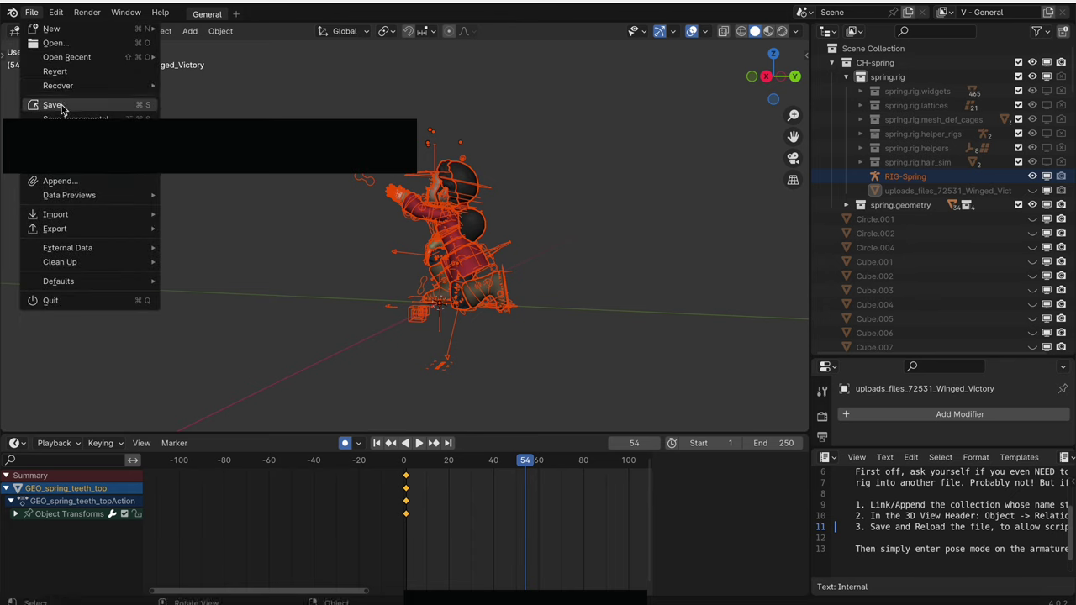
click(62, 106)
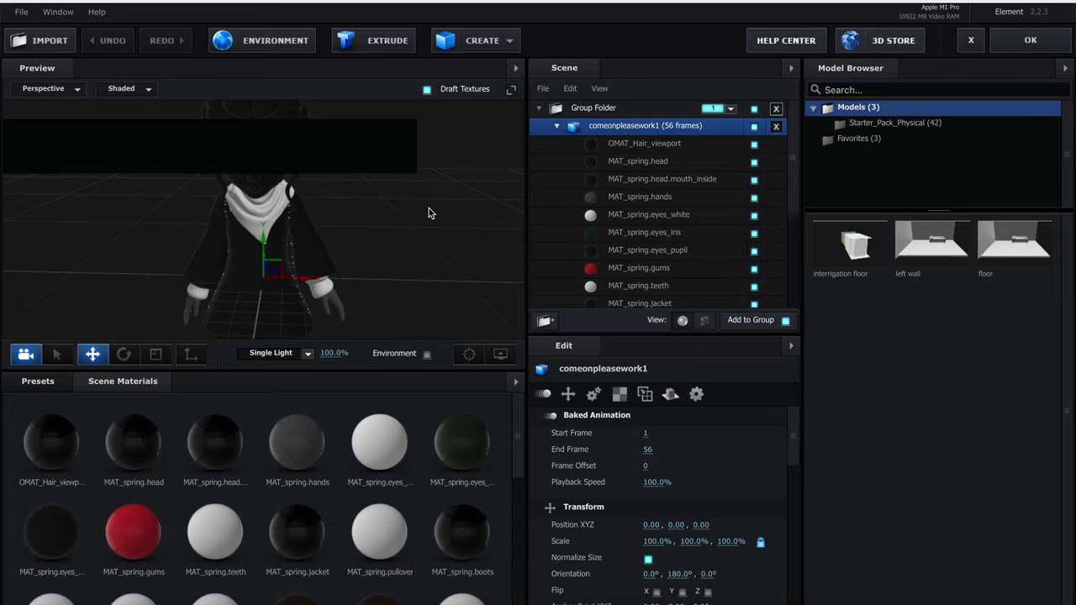
Set the diffuse color of the OMAT_Hair_viewport material to dark brown, hex 472614
scroll(429, 213, up, 4)
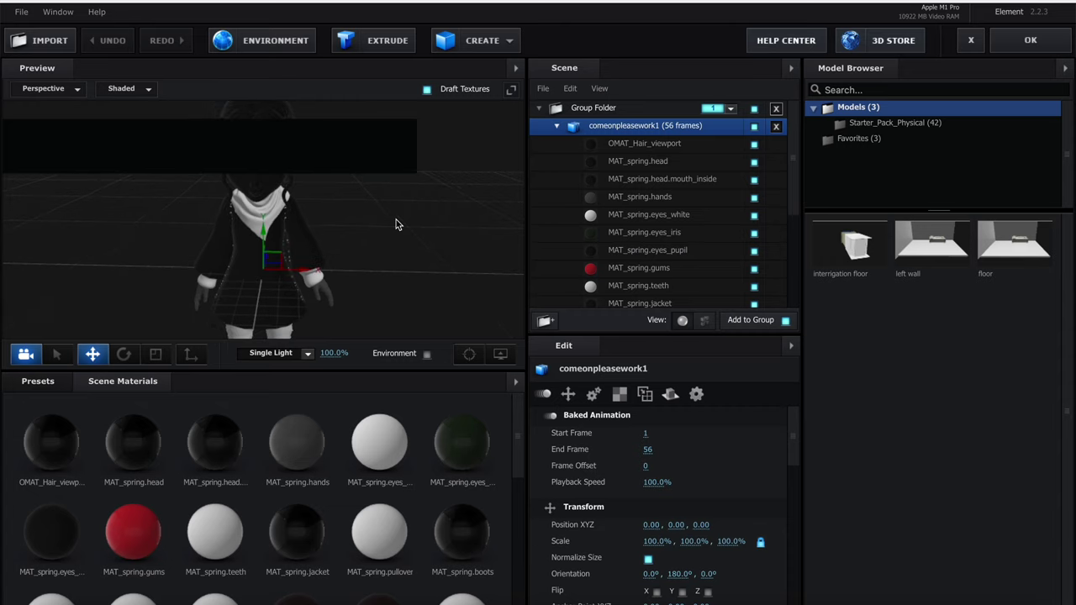
click(657, 149)
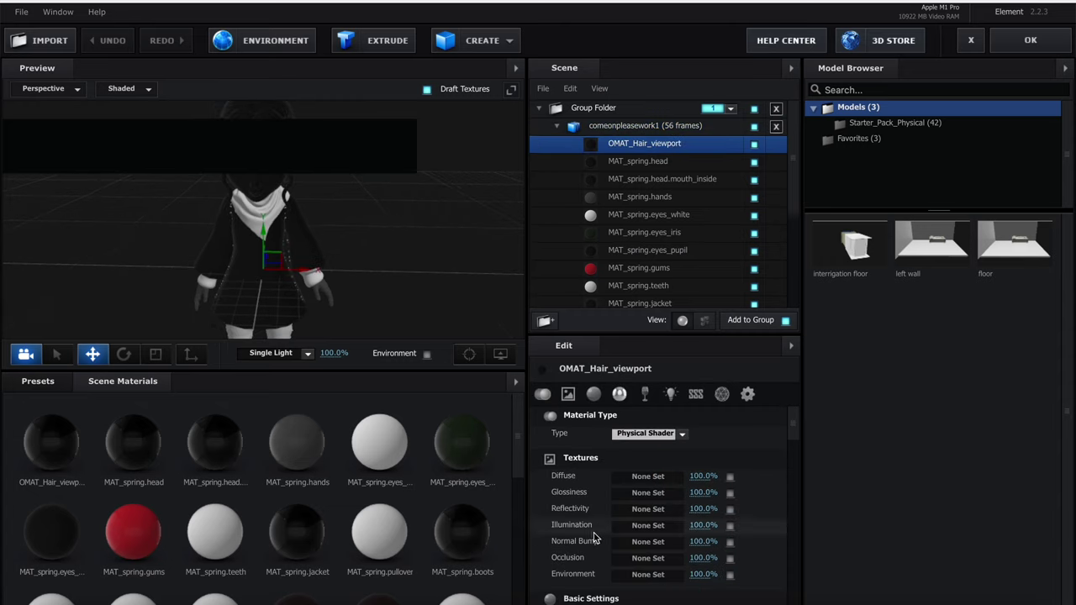
scroll(648, 521, down, 2)
scroll(652, 511, up, 2)
scroll(629, 501, down, 10)
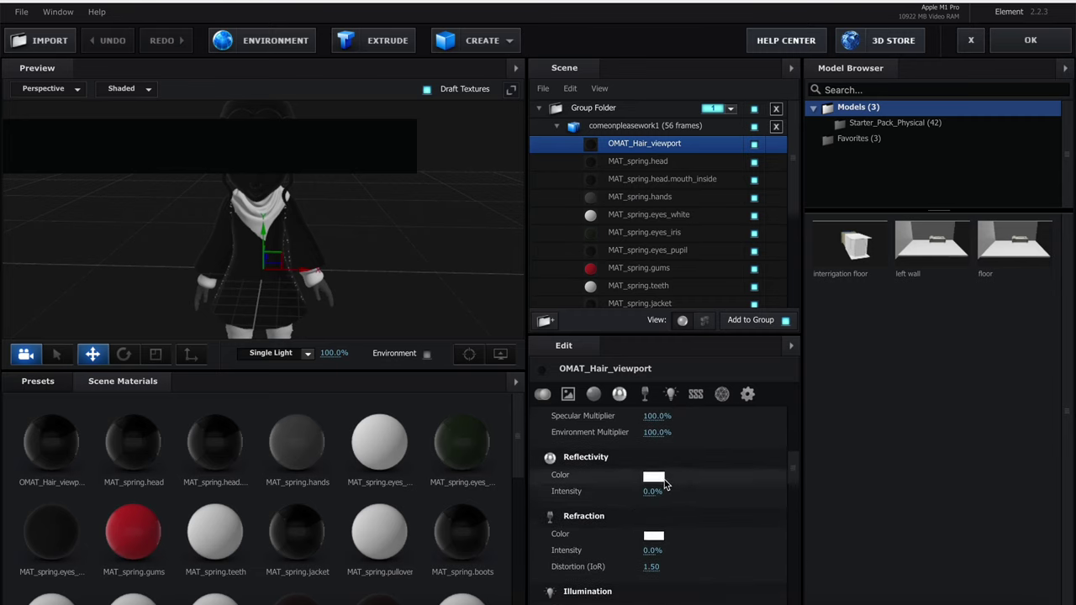
scroll(653, 492, up, 5)
click(654, 479)
drag(541, 195, 588, 113)
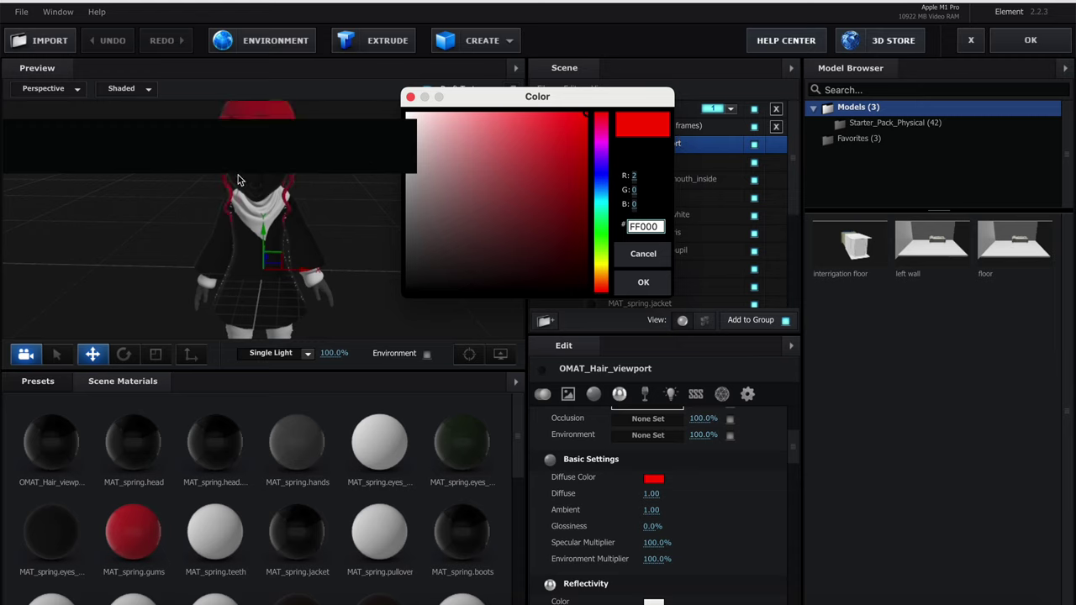
drag(600, 217, 604, 287)
drag(535, 153, 494, 202)
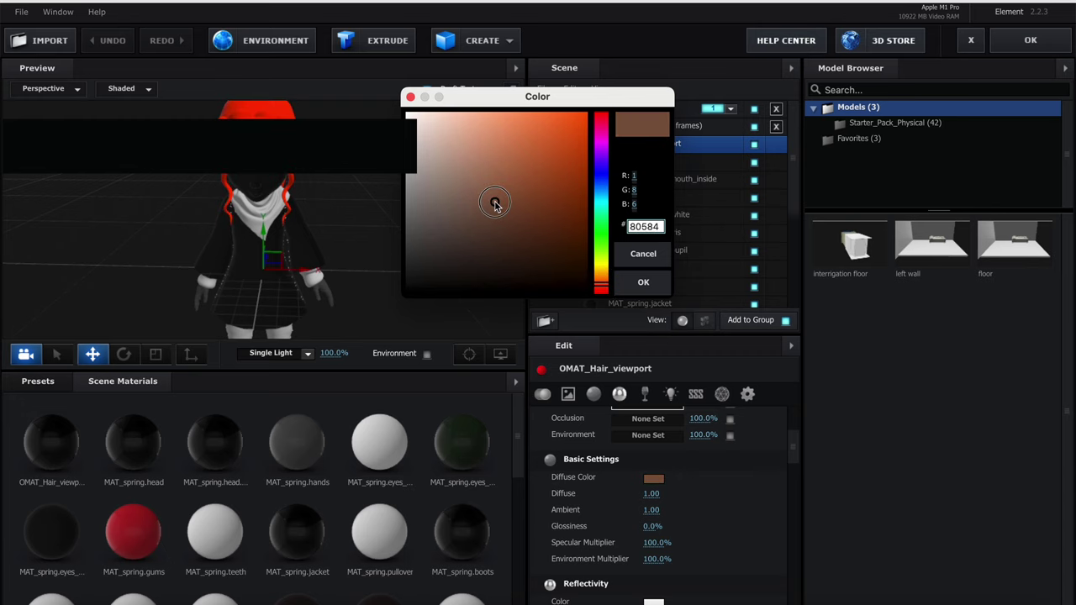
click(514, 232)
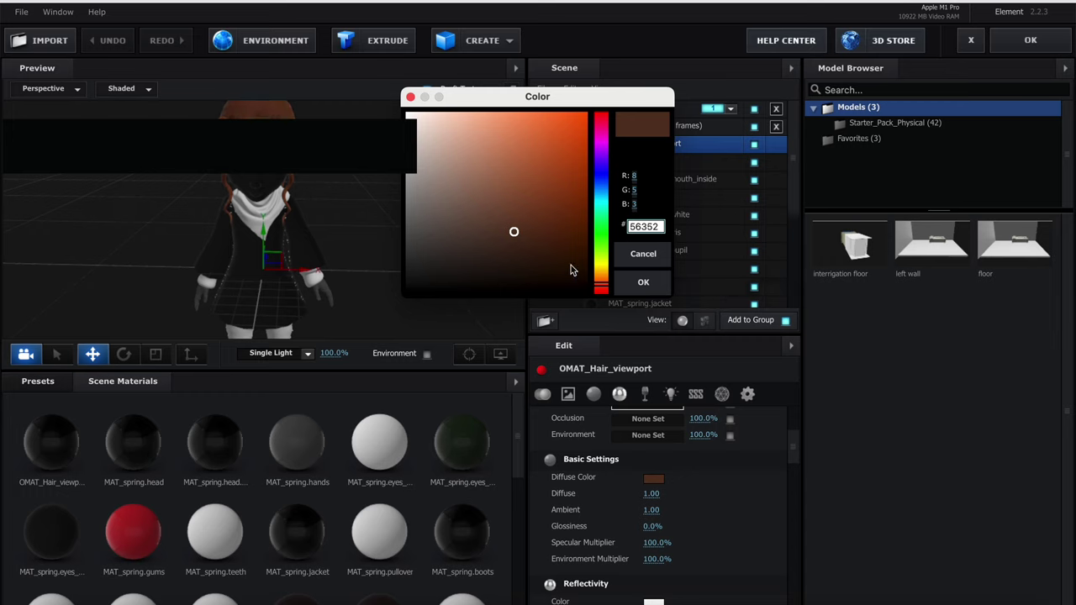
drag(513, 231, 537, 244)
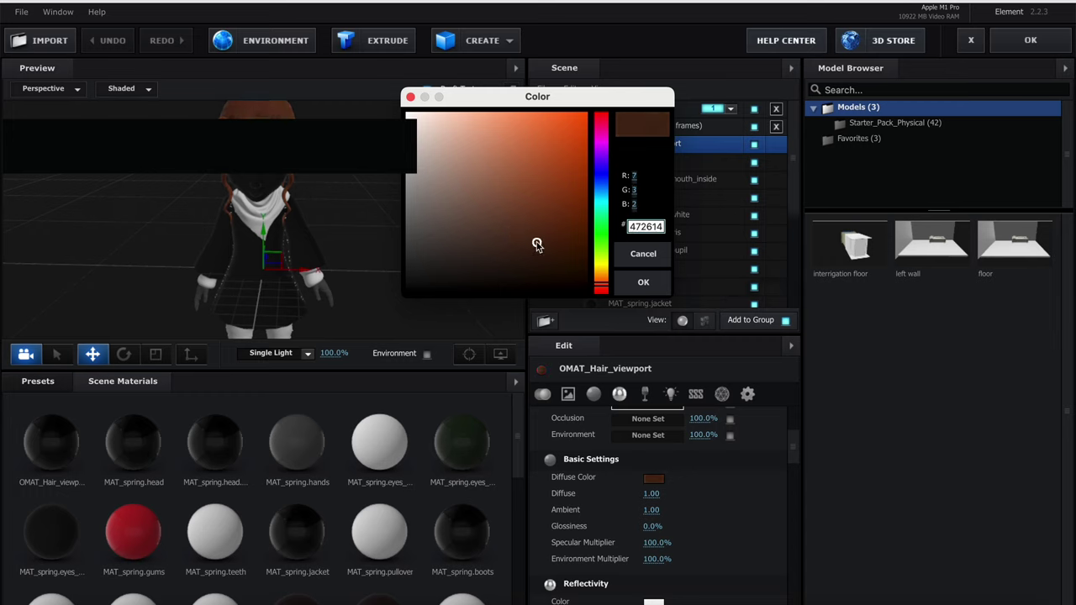
click(643, 282)
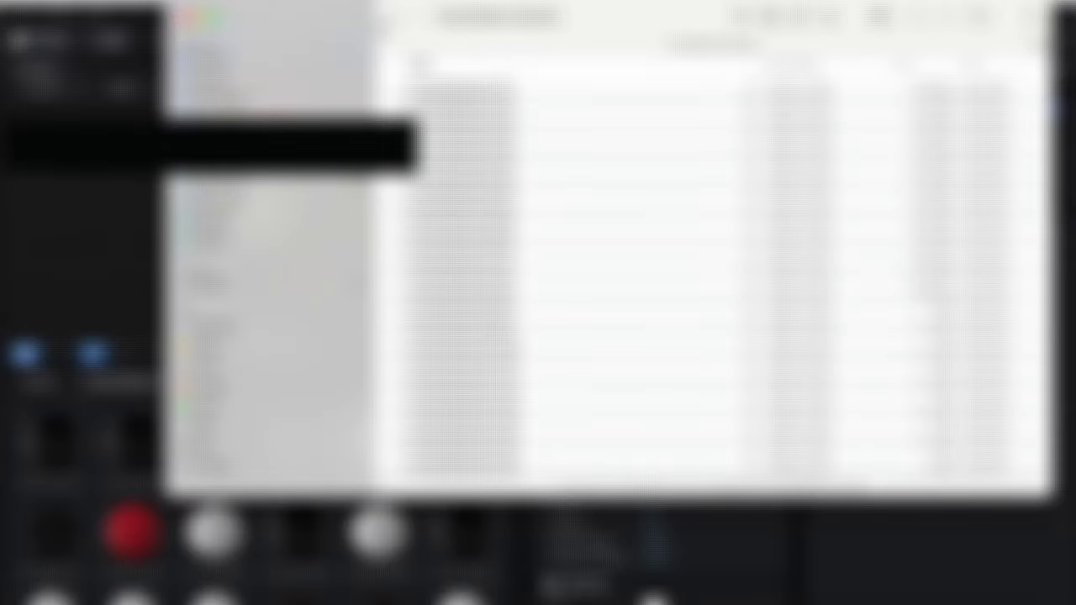
Browse the project folders in the file manager for the character's texture files
click(395, 18)
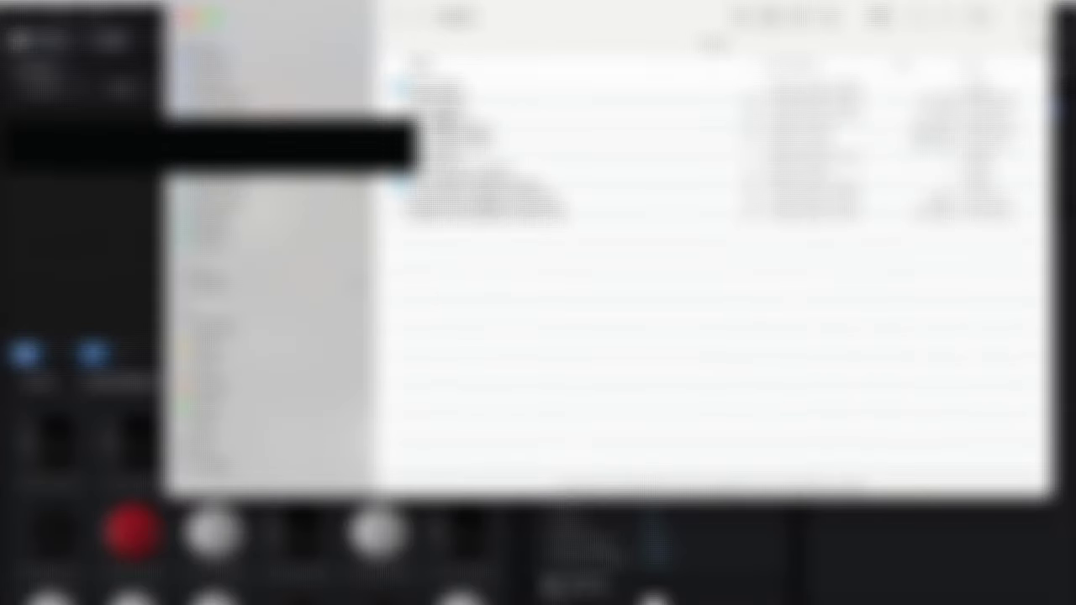
click(397, 17)
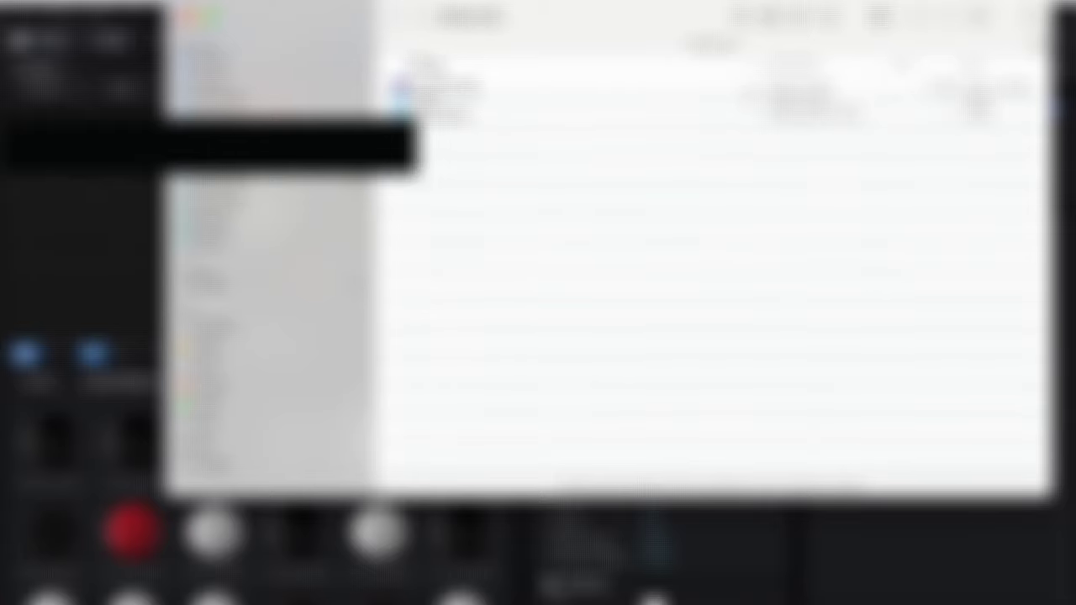
click(399, 22)
double_click(451, 88)
double_click(438, 107)
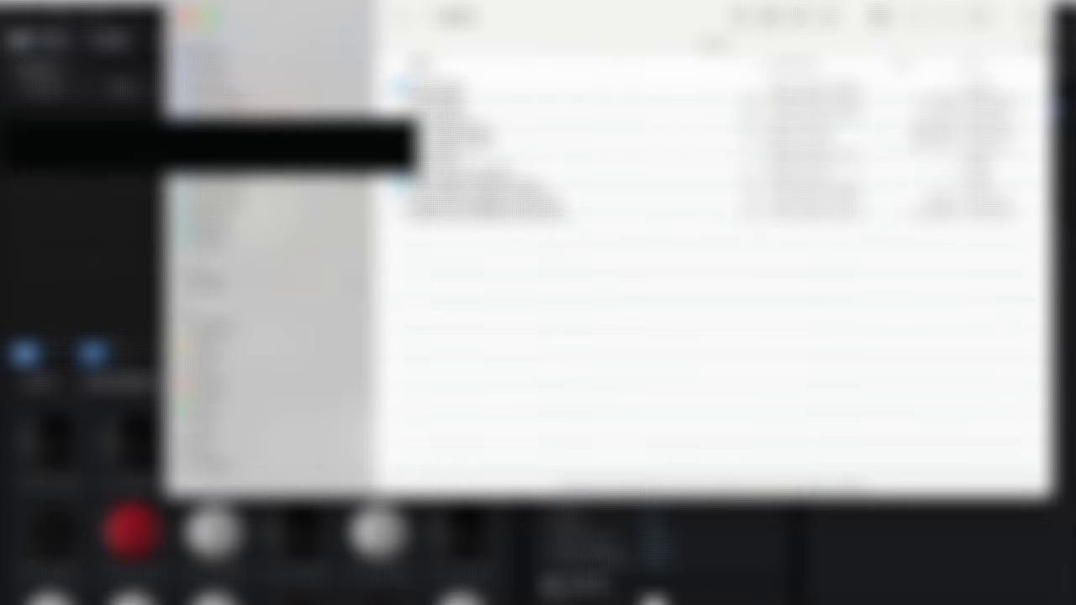
double_click(437, 187)
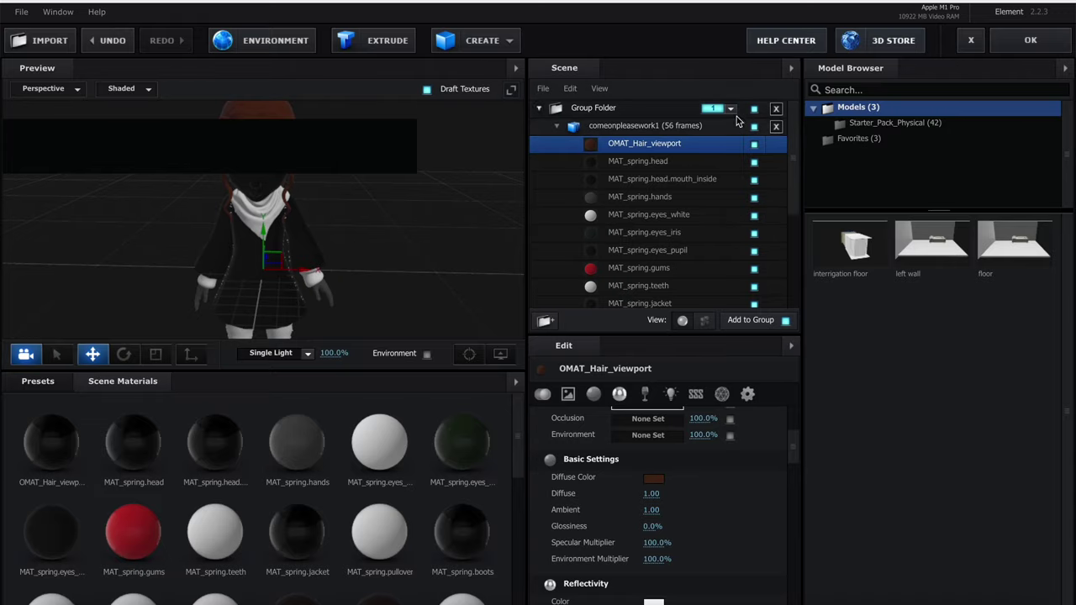
Start loading an image file into the diffuse texture channel of the OMAT_Hair_viewport material
scroll(639, 498, down, 1)
scroll(639, 498, up, 5)
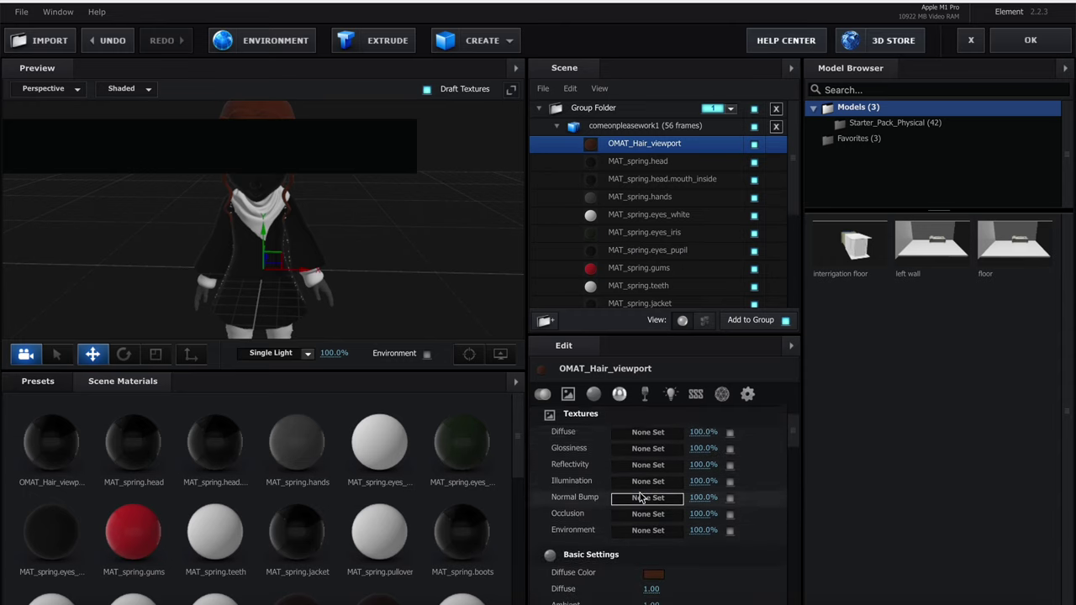
click(648, 476)
click(492, 121)
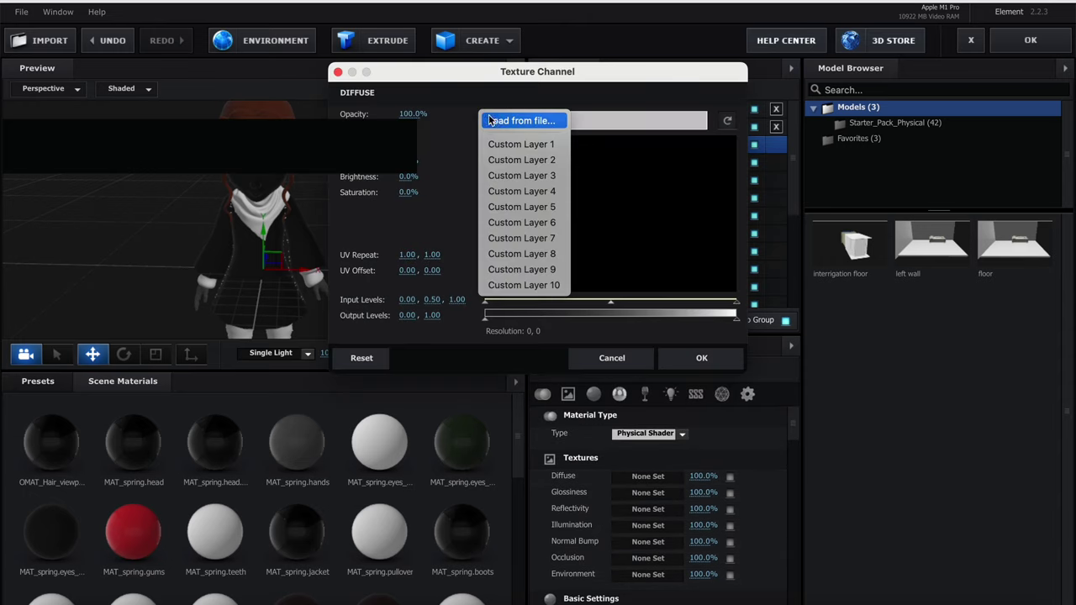
click(502, 121)
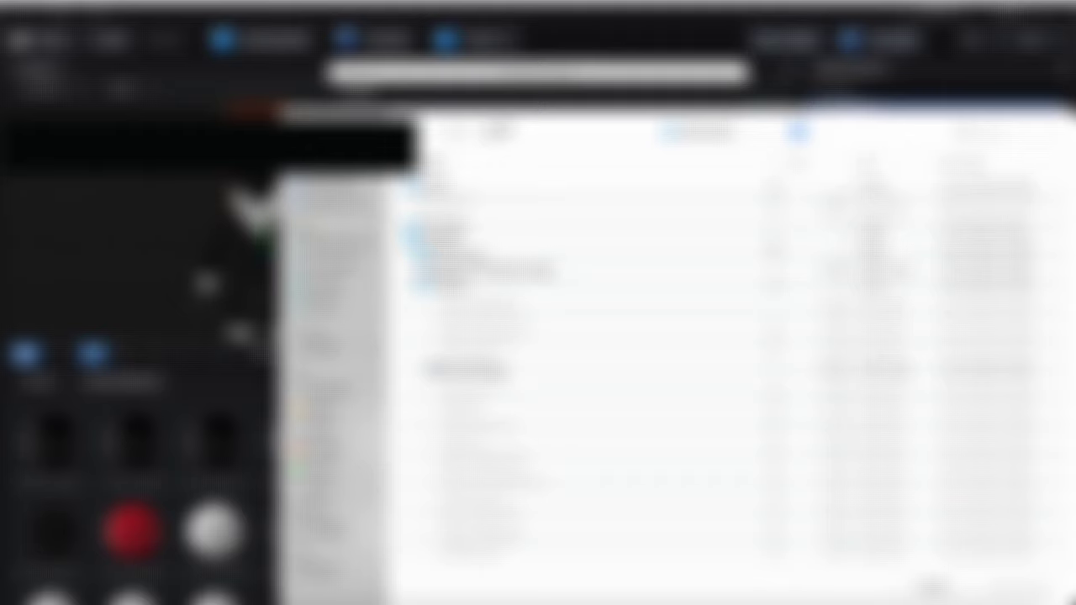
Try TEX_spring_hair_transparency.png from the character's textures folder as the hair's diffuse texture, and undo the assignment
click(338, 244)
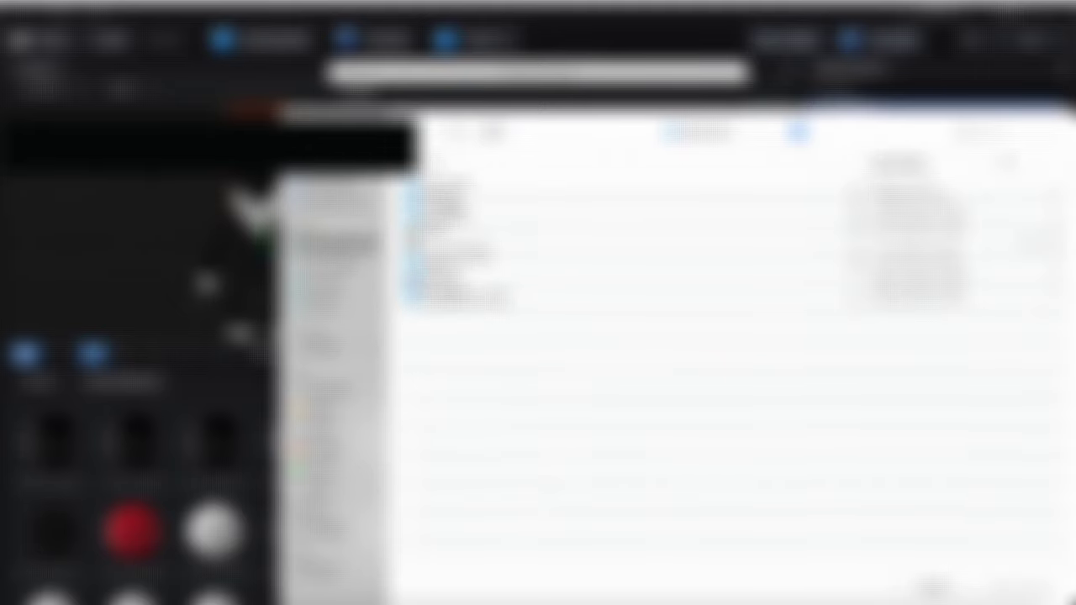
double_click(454, 185)
double_click(454, 185)
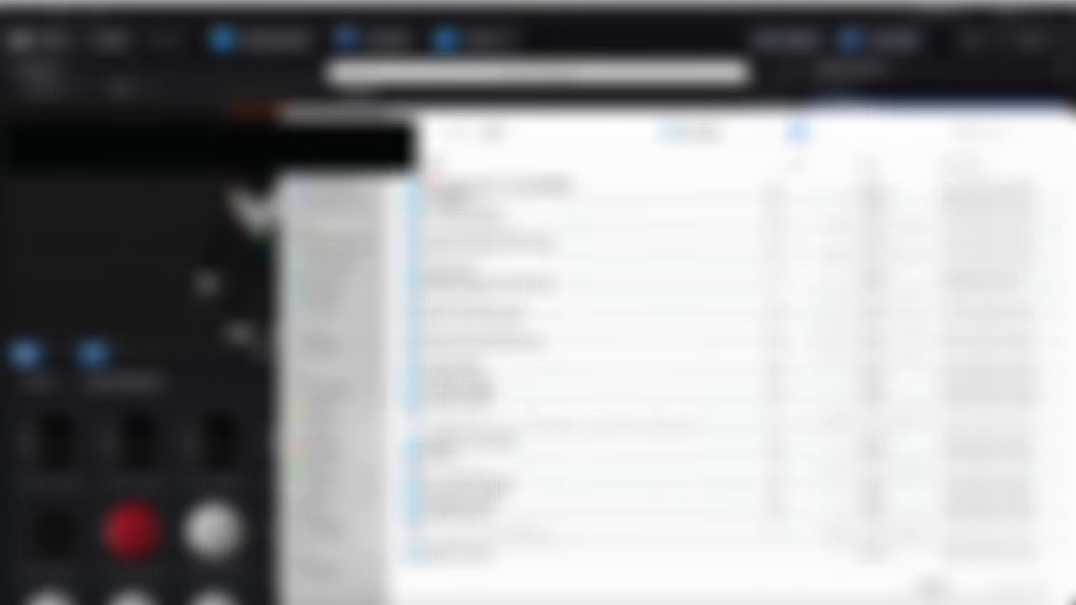
double_click(457, 269)
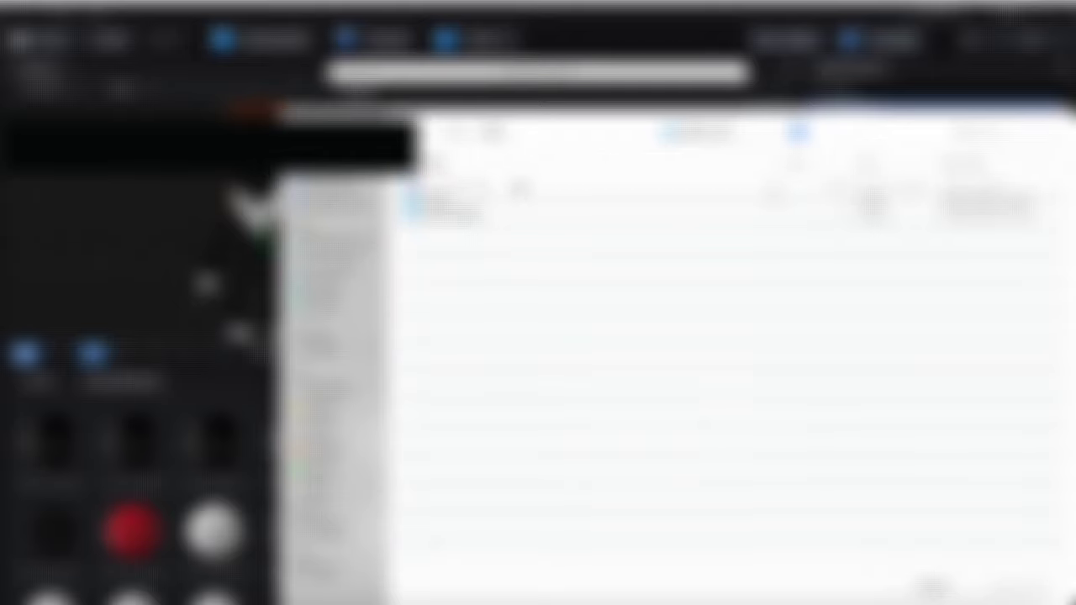
double_click(445, 202)
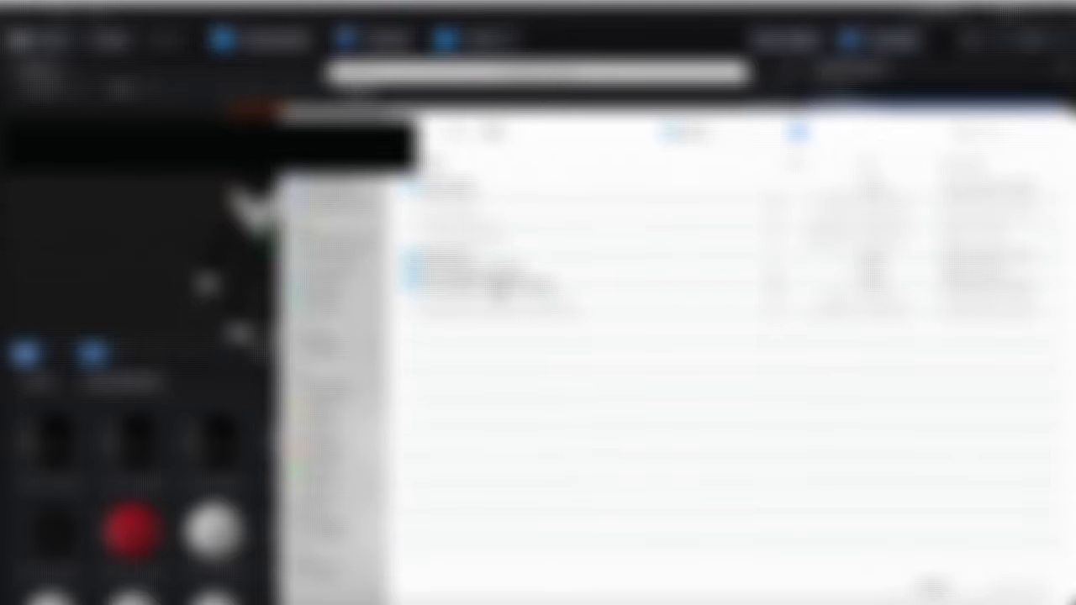
double_click(498, 287)
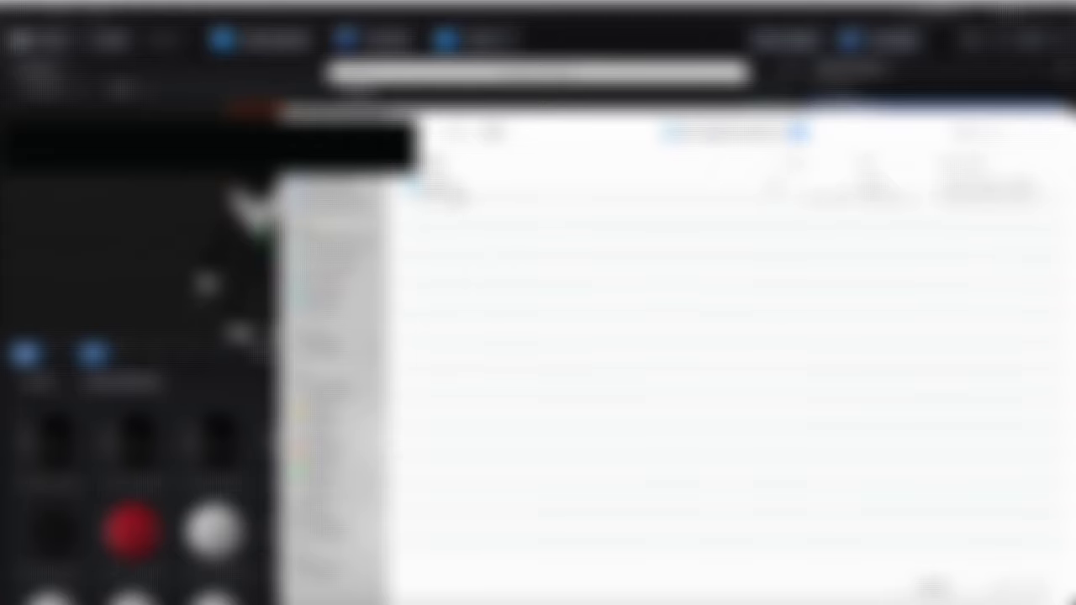
double_click(459, 195)
double_click(458, 193)
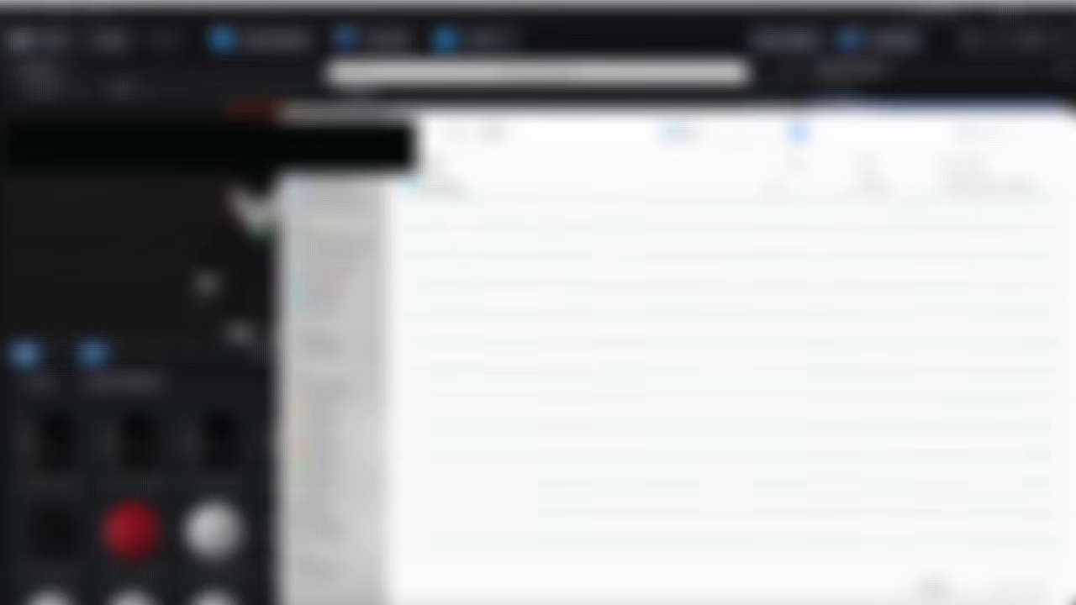
double_click(455, 191)
double_click(455, 190)
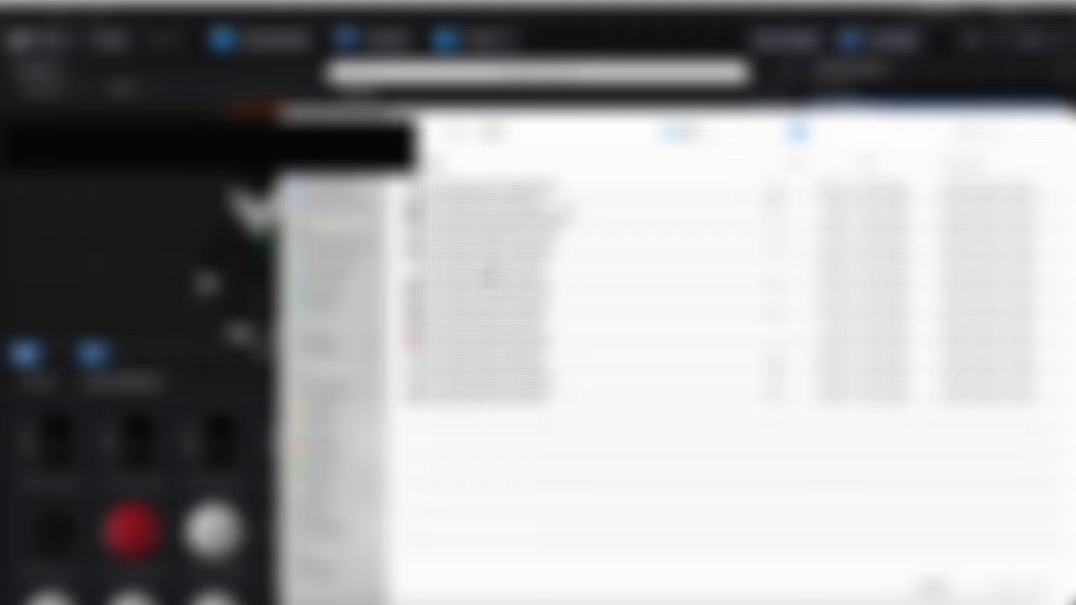
click(507, 214)
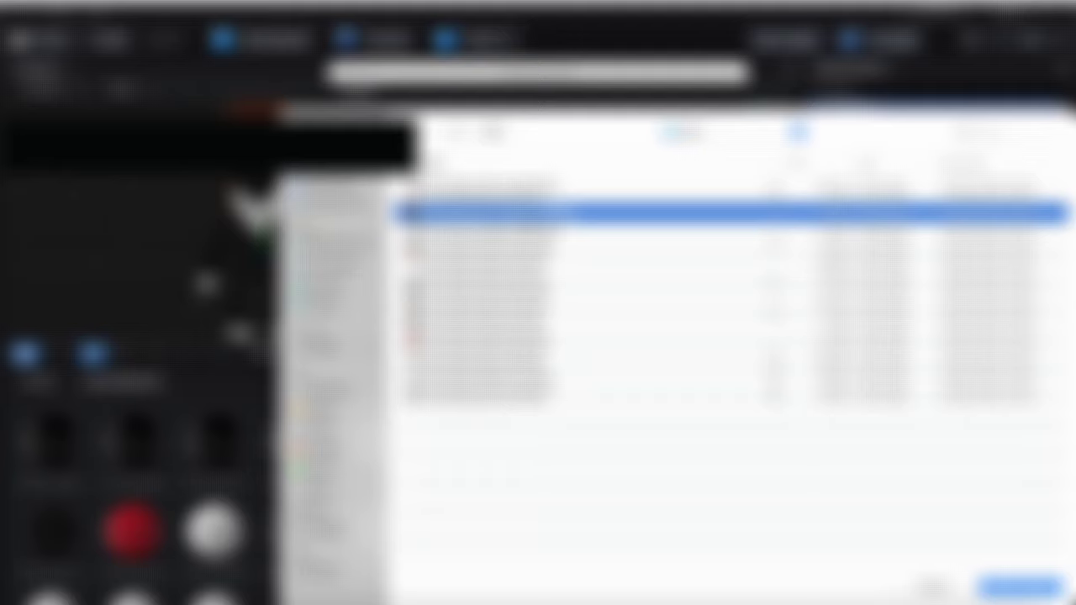
click(1020, 586)
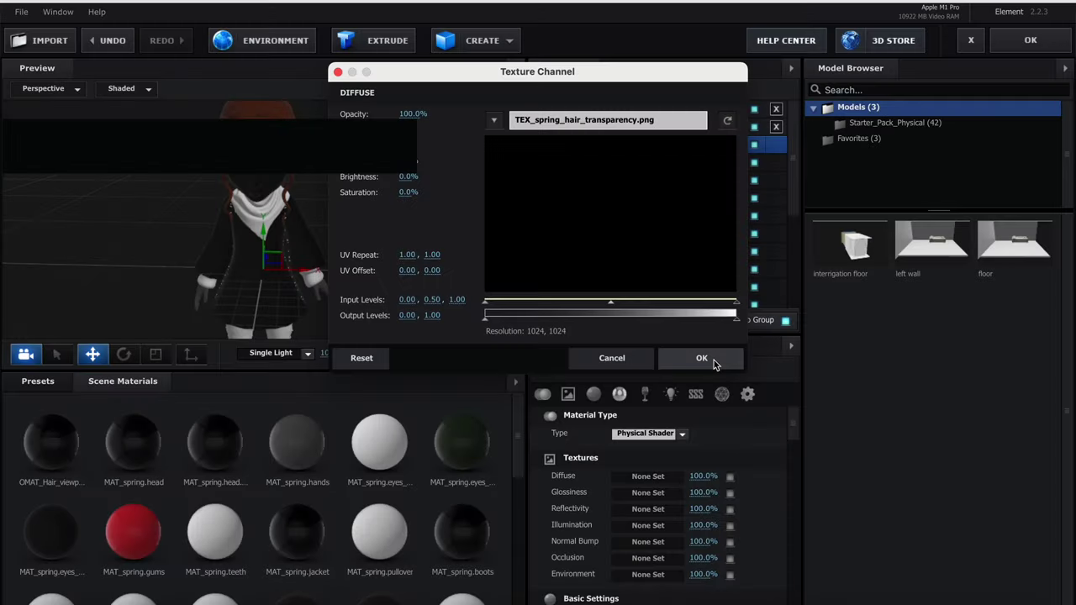
click(703, 359)
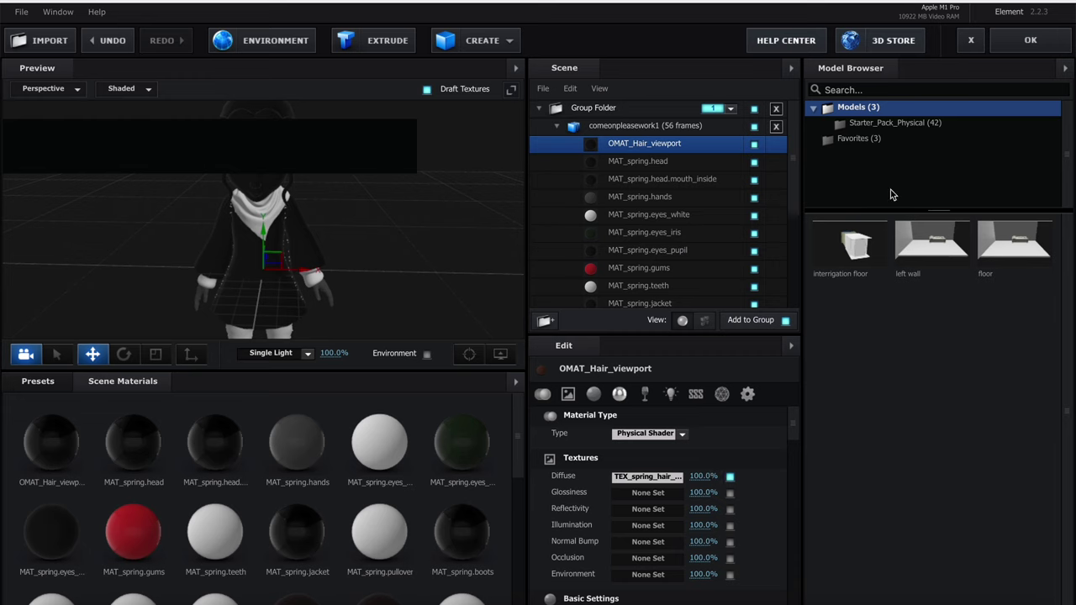
key(ctrl+z)
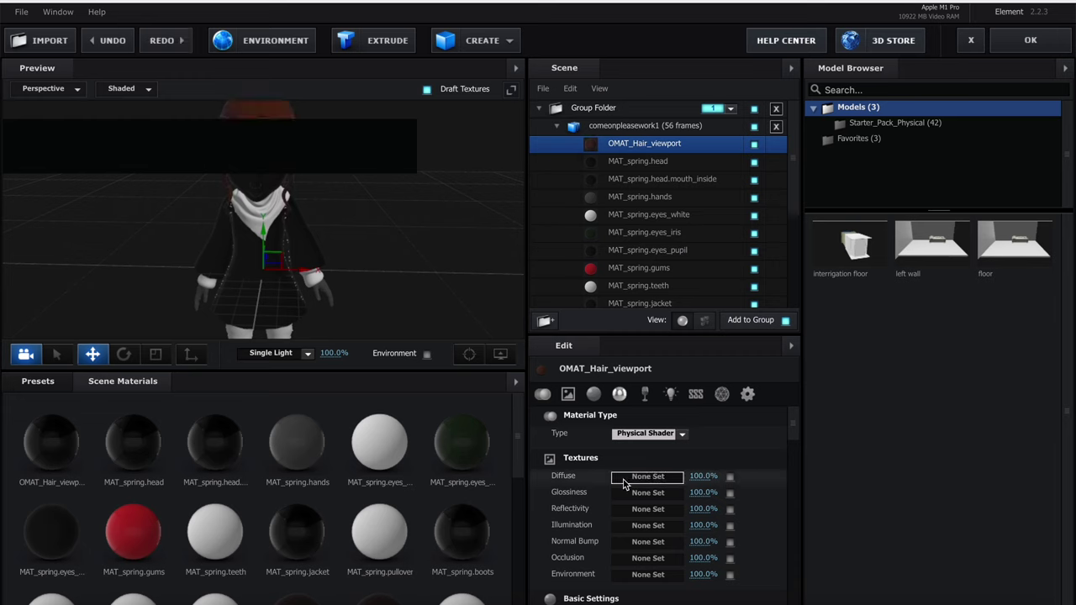
Set the diffuse color of the MAT_spring.head material to white, hex FFFFFF
click(638, 163)
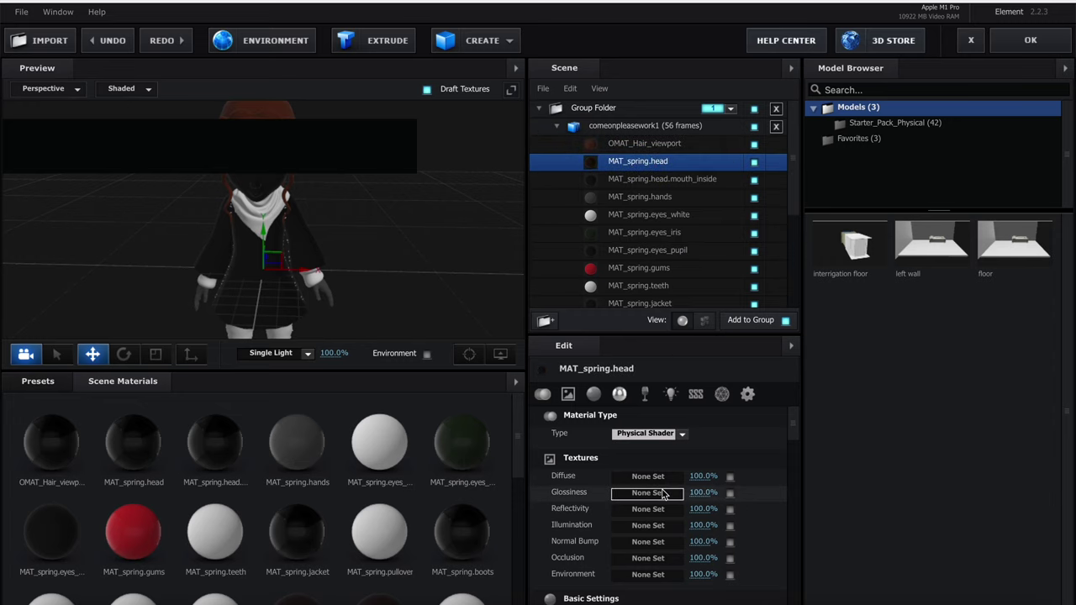
scroll(661, 494, down, 5)
click(655, 422)
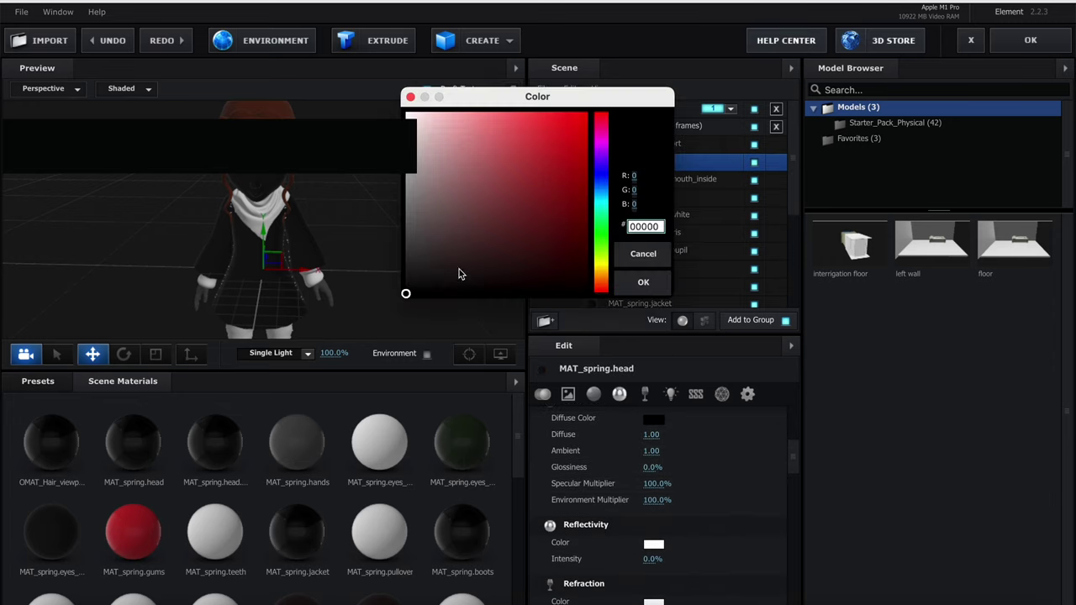
drag(460, 270, 690, 82)
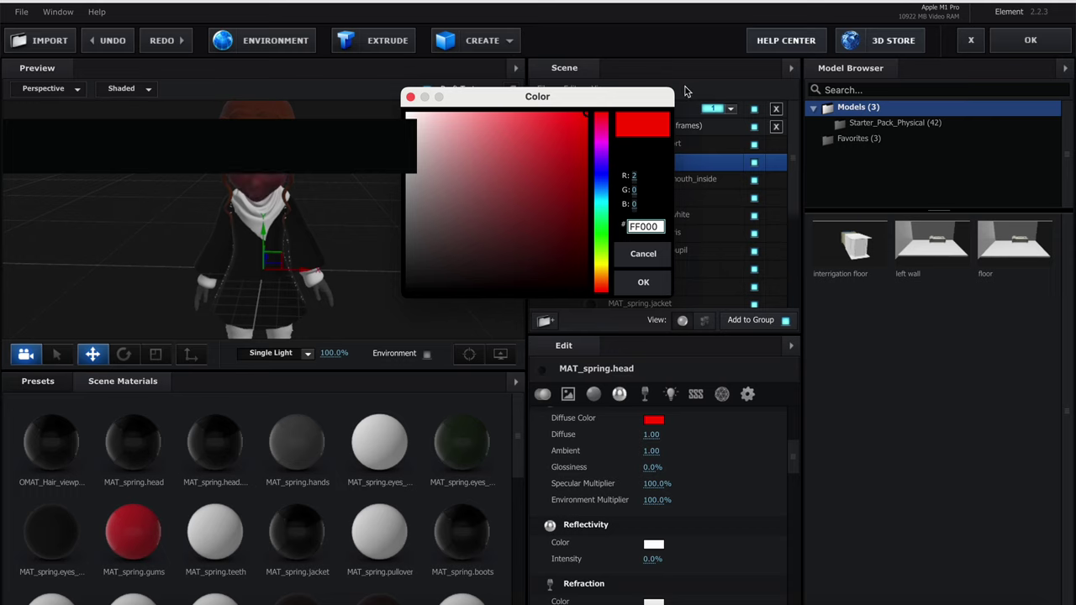
click(643, 284)
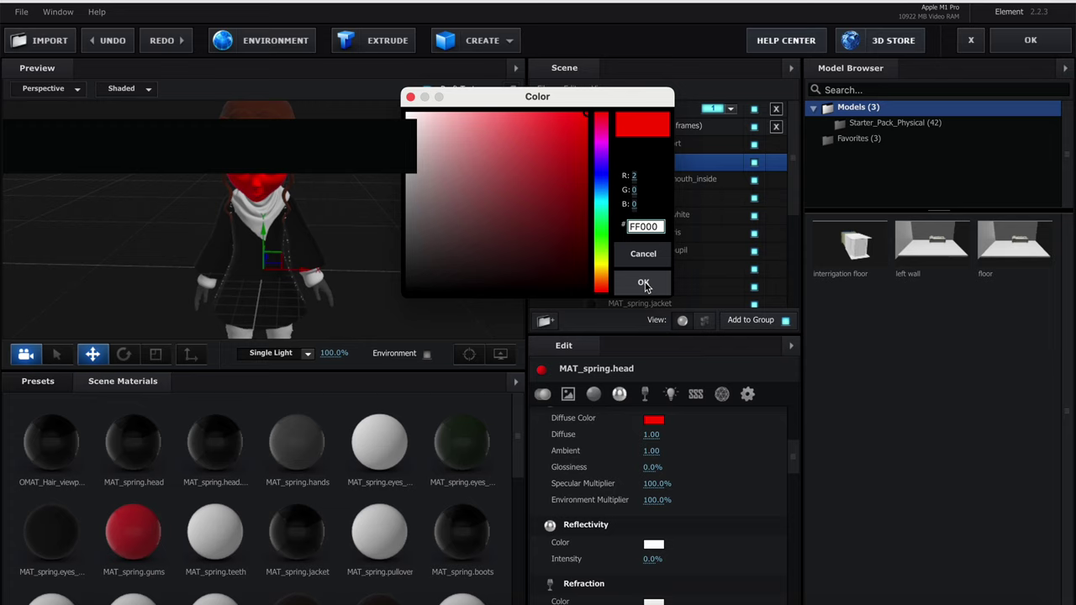
click(409, 112)
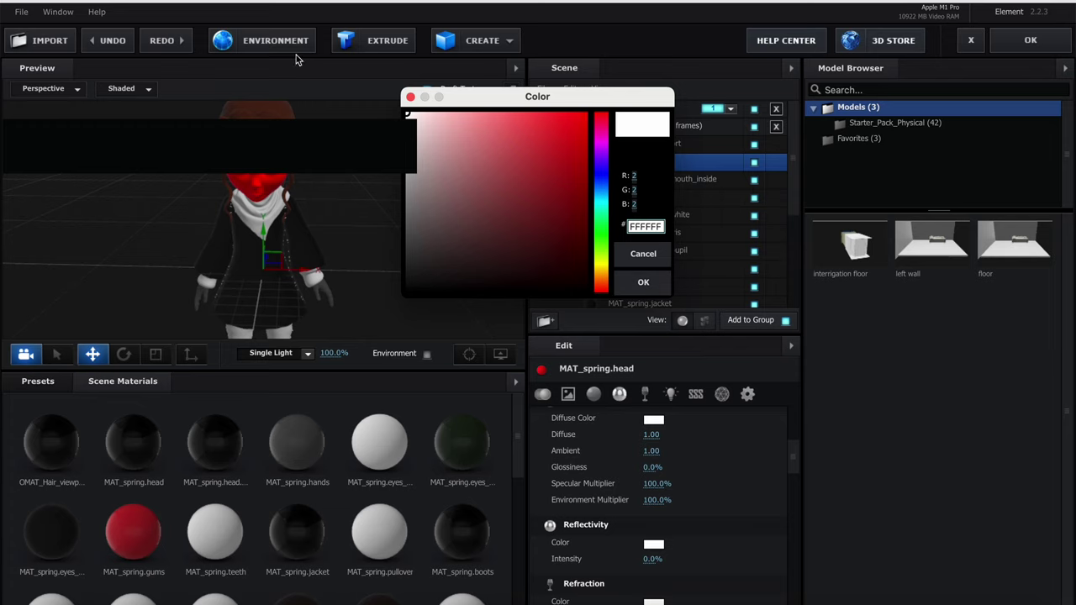
click(644, 282)
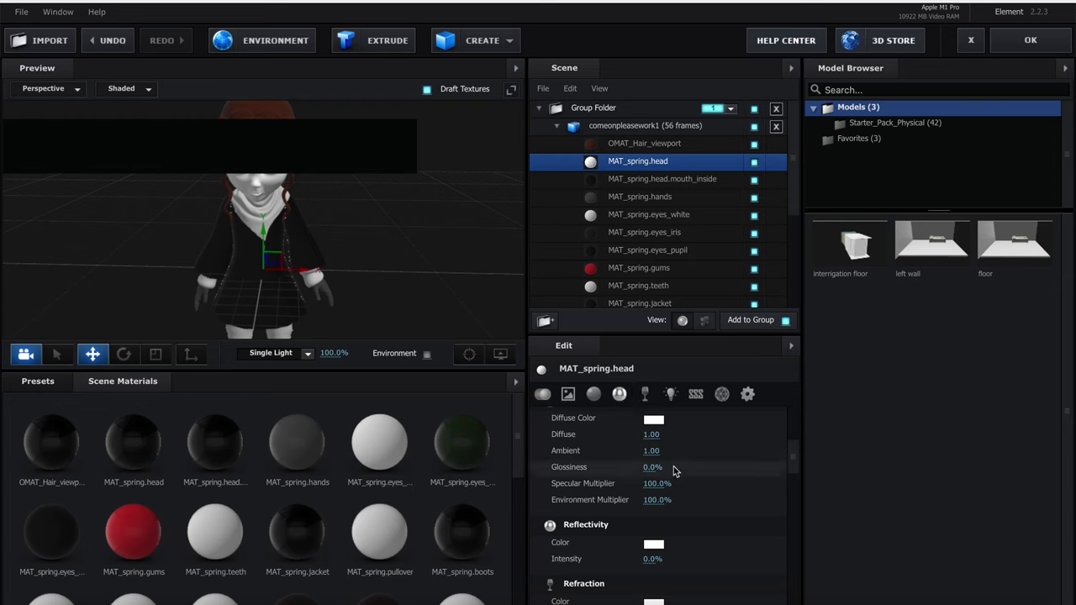
Load TEX_spring_head_color.png as the diffuse texture of the MAT_spring.head material, accept the downscaling, and apply the scene setup
scroll(673, 462, up, 3)
scroll(675, 471, up, 2)
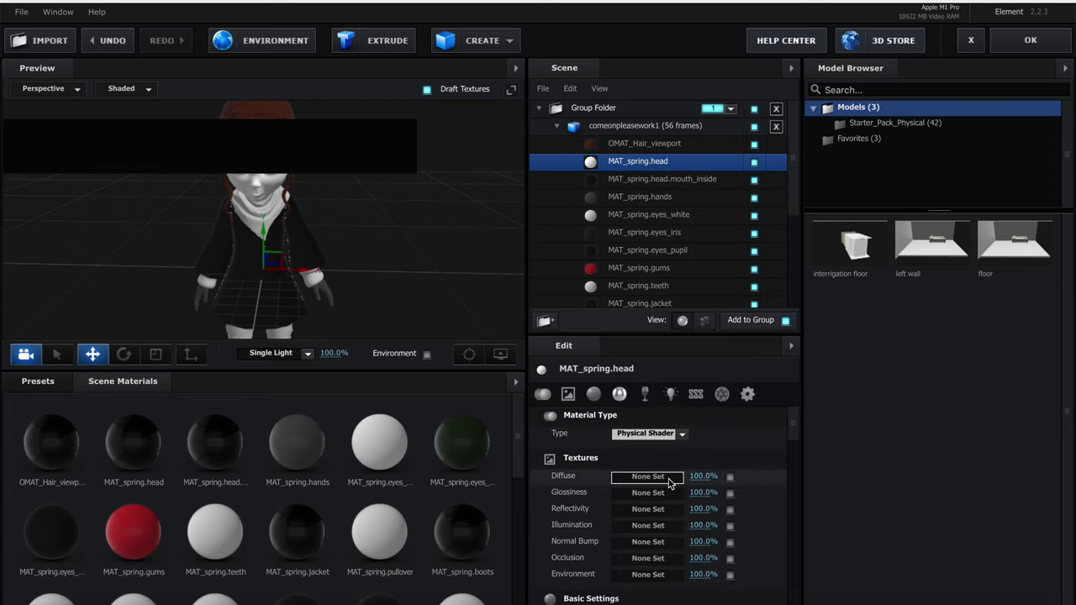
click(673, 477)
click(498, 120)
click(498, 120)
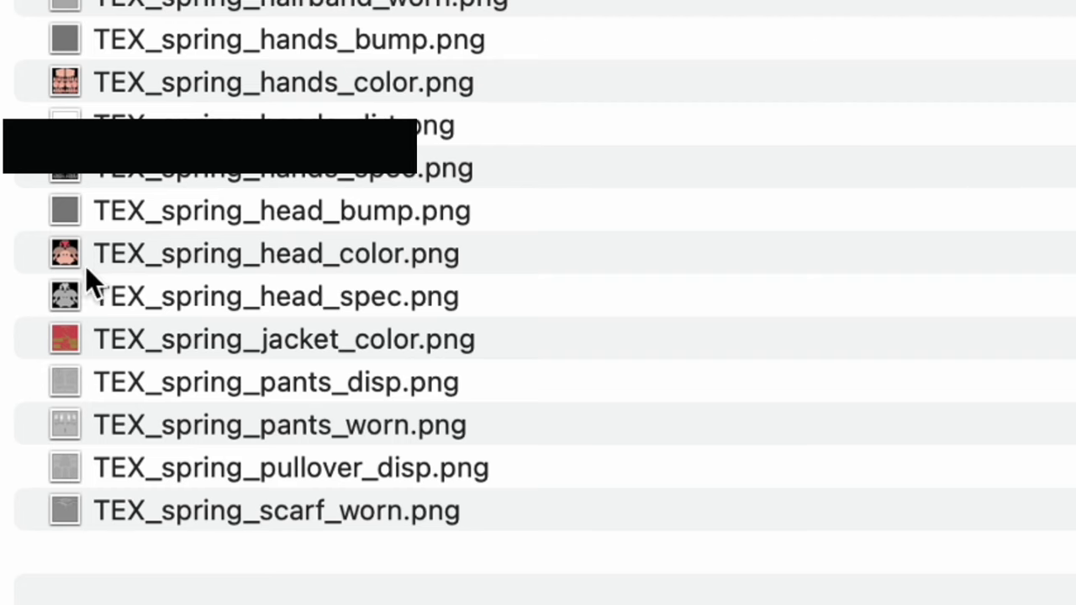
click(210, 261)
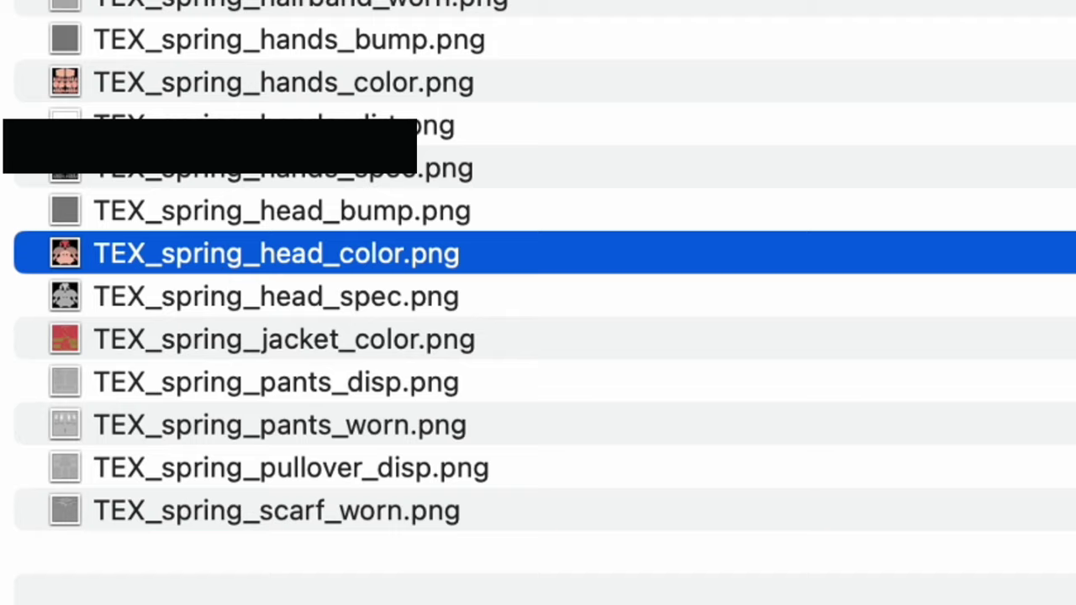
key(Return)
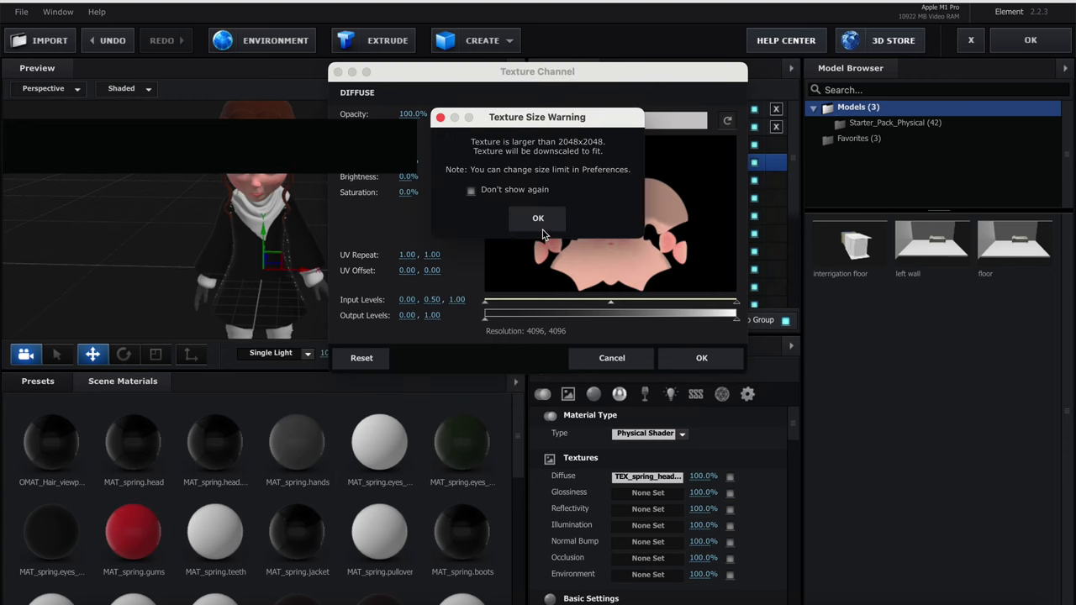
click(538, 220)
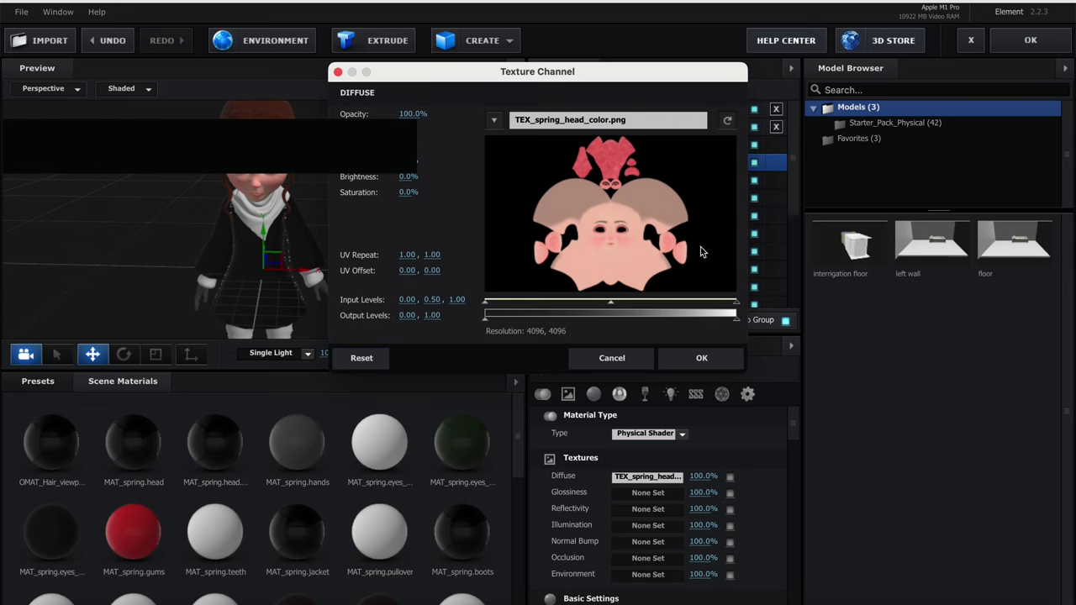
click(687, 359)
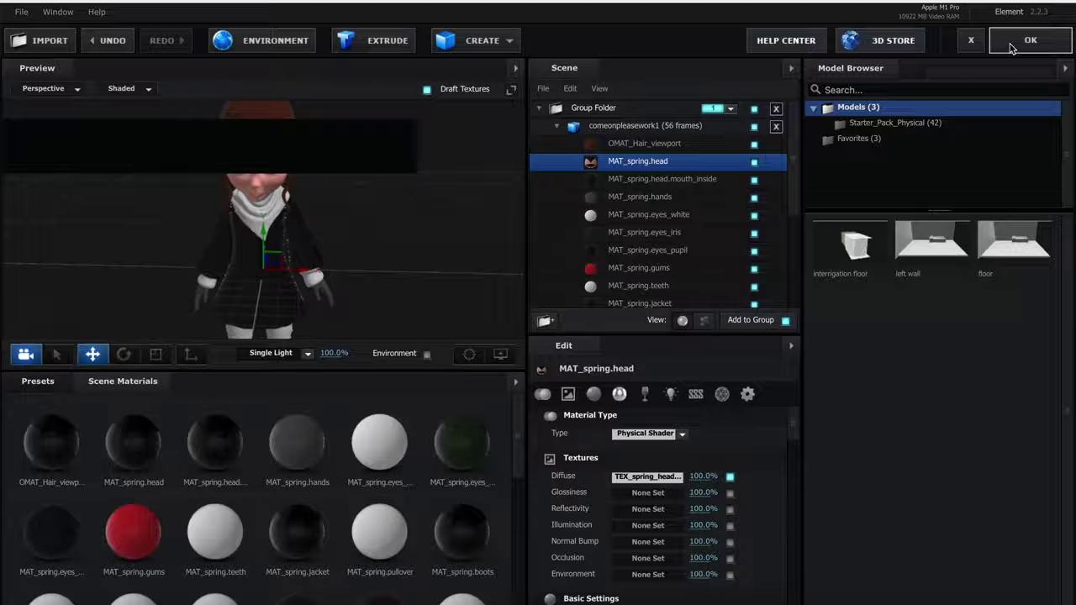
click(1031, 40)
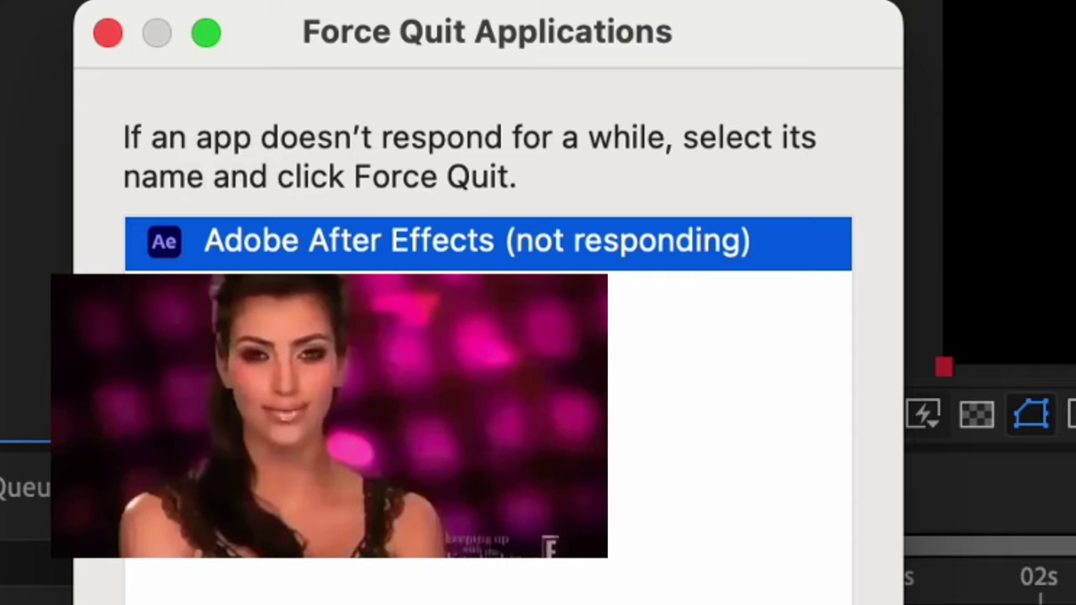
Force quit the unresponsive After Effects and select the element layer in the reopened project's Comp 1
key(Return)
click(833, 488)
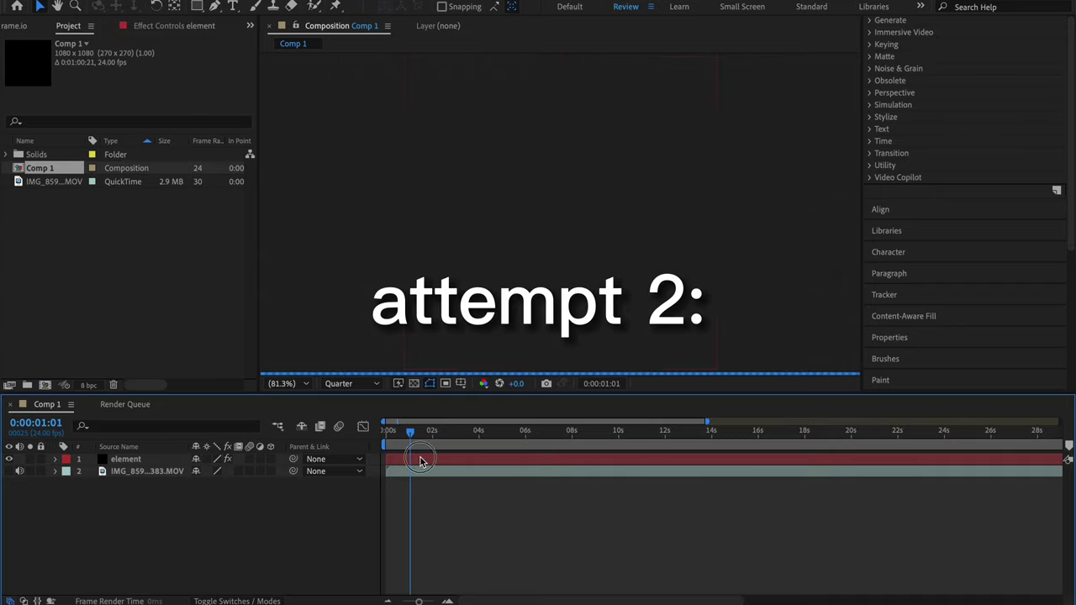
click(422, 461)
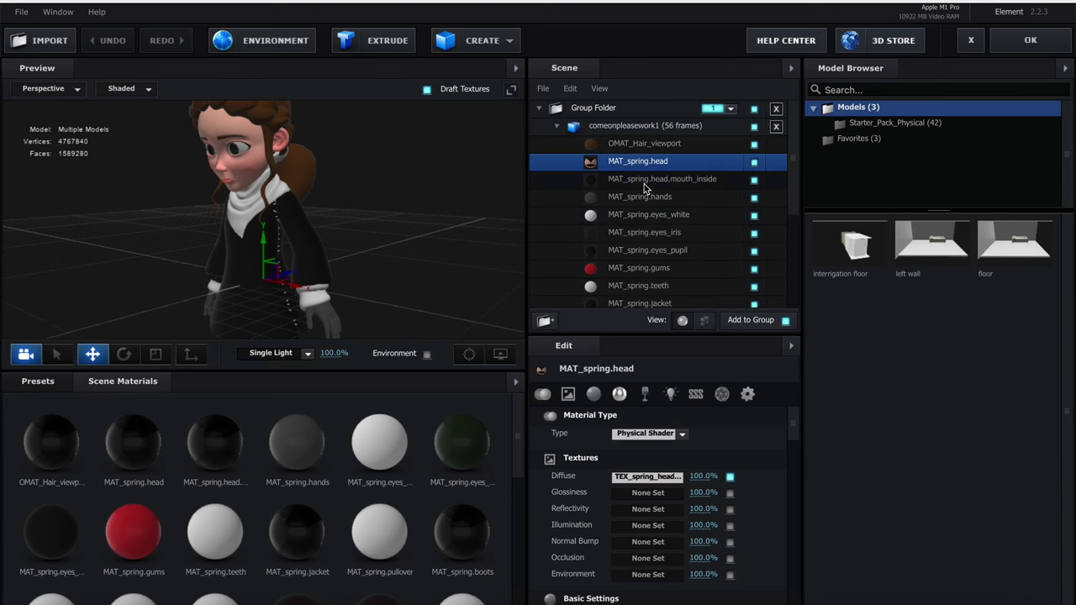
Try red as the diffuse color of the MAT_spring.head.mouth_inside material, and set it back to black
click(644, 184)
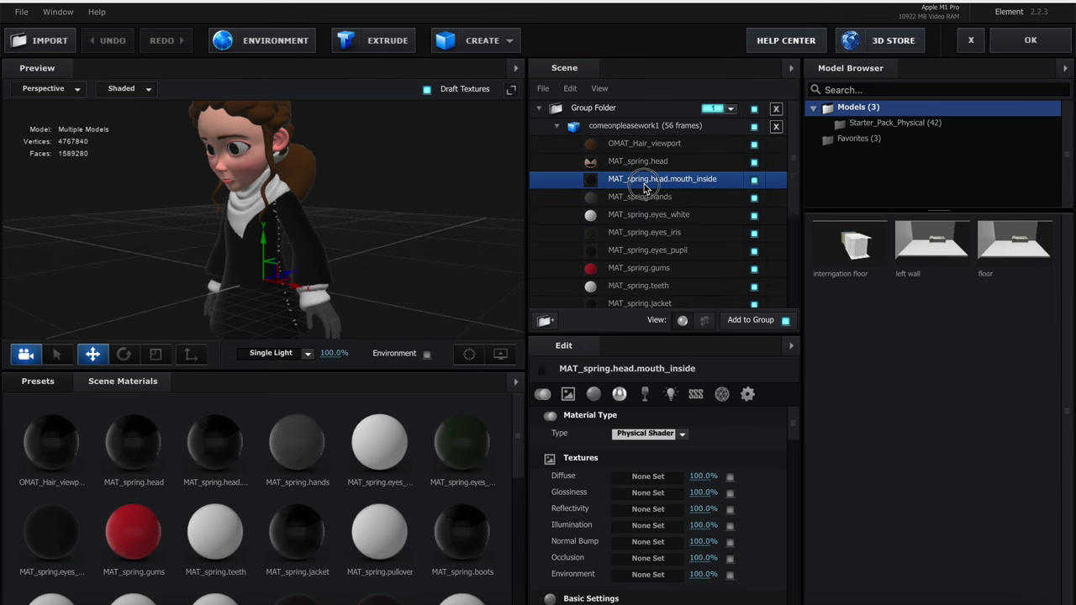
scroll(654, 510, down, 3)
click(653, 511)
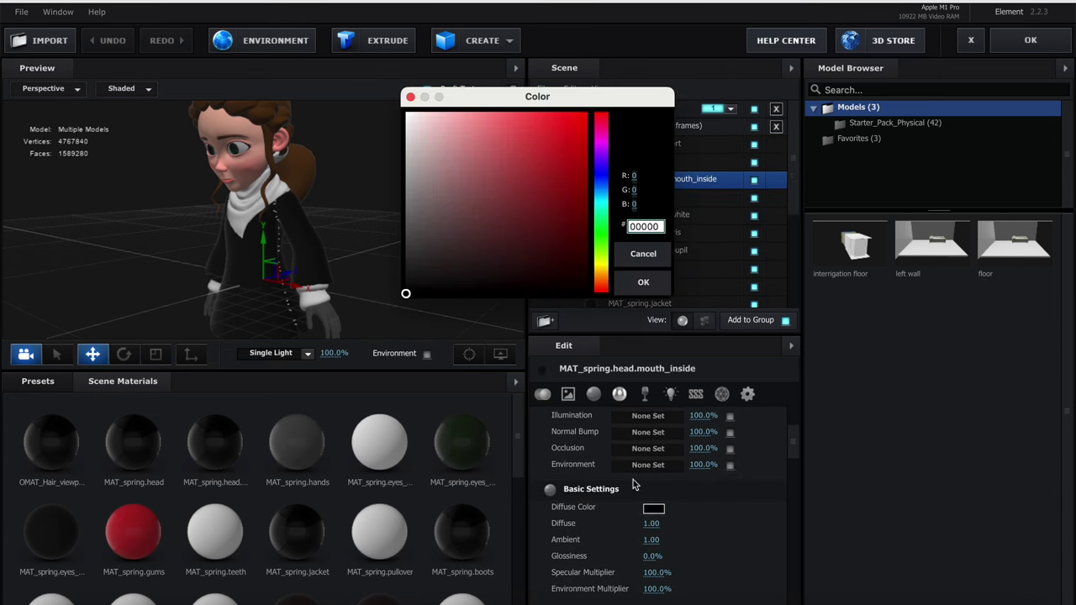
drag(578, 172, 682, 100)
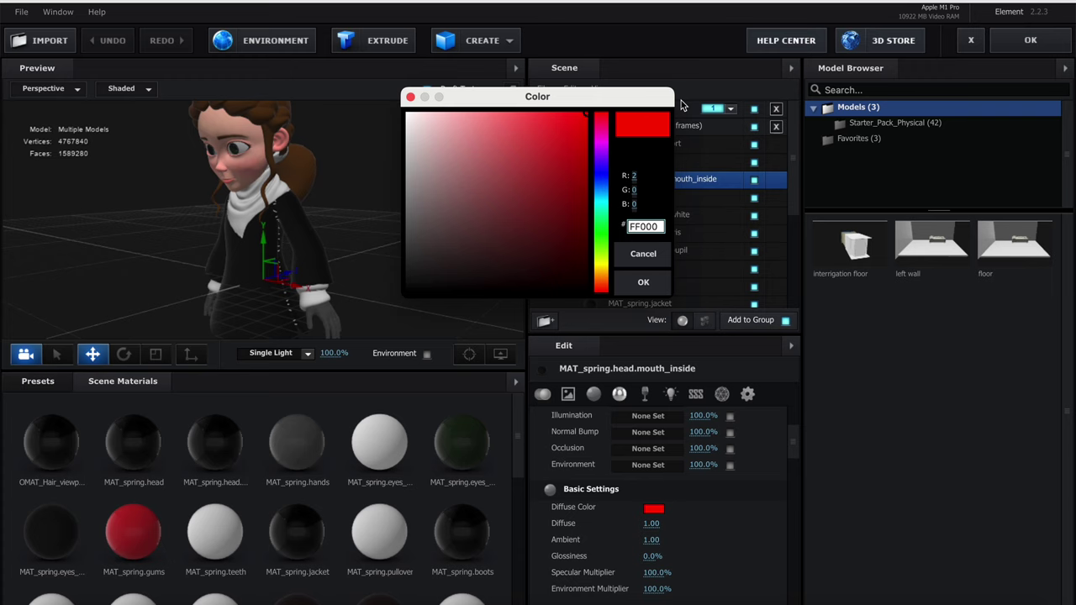
click(643, 284)
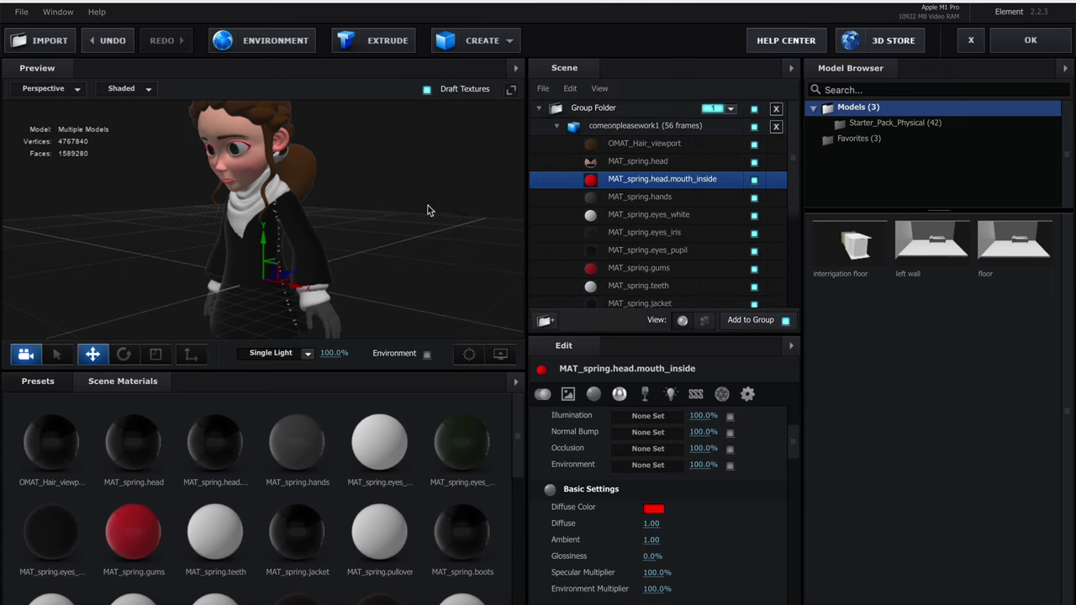
click(653, 509)
drag(518, 234, 800, 389)
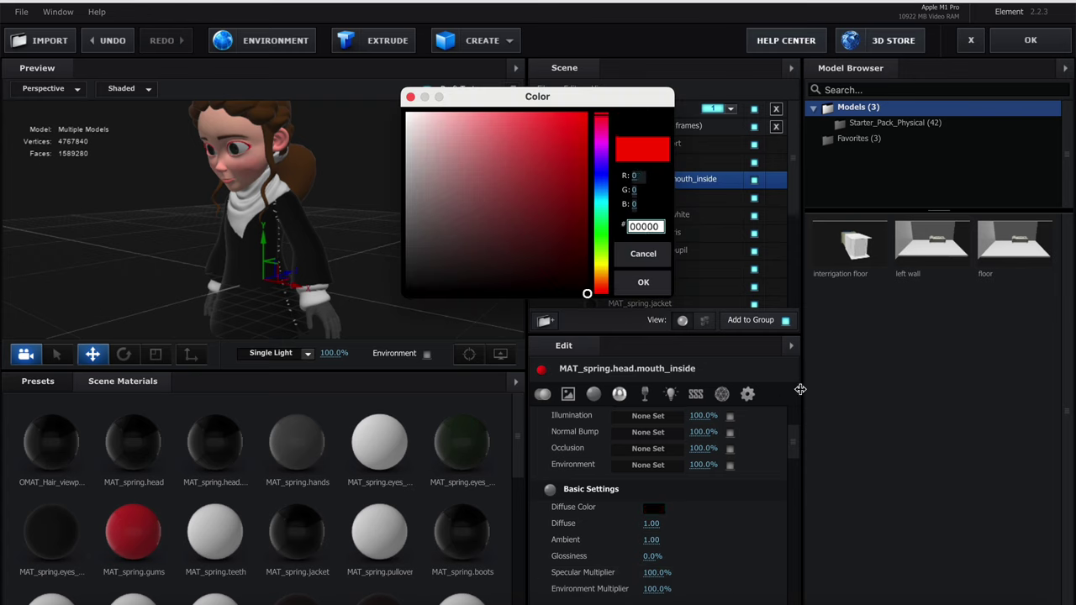
click(660, 287)
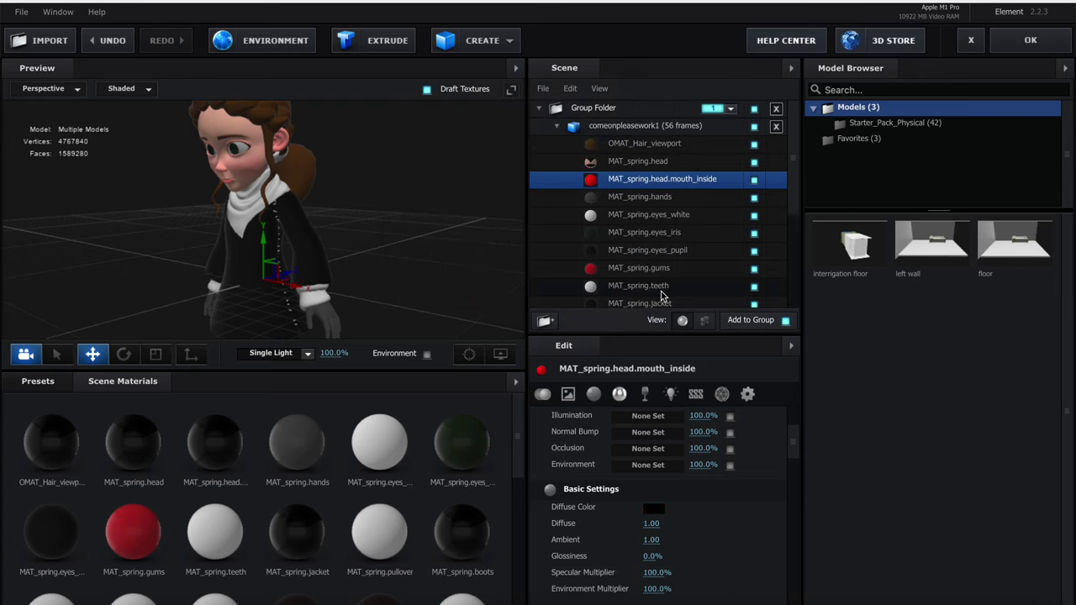
Set the diffuse color of the MAT_spring.hands material to pure red
click(670, 207)
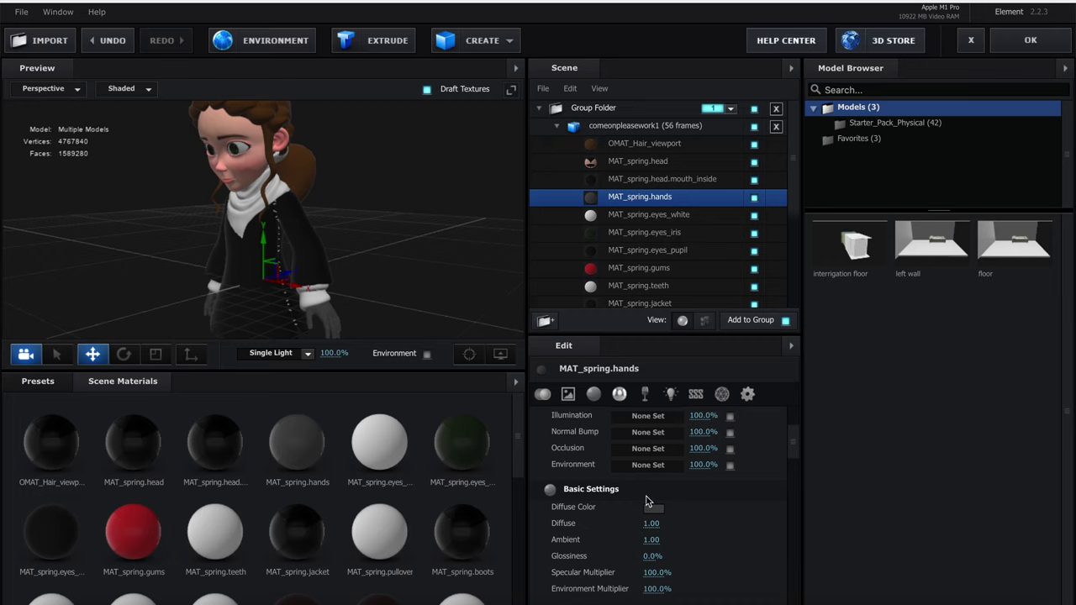
click(655, 509)
drag(511, 196, 631, 89)
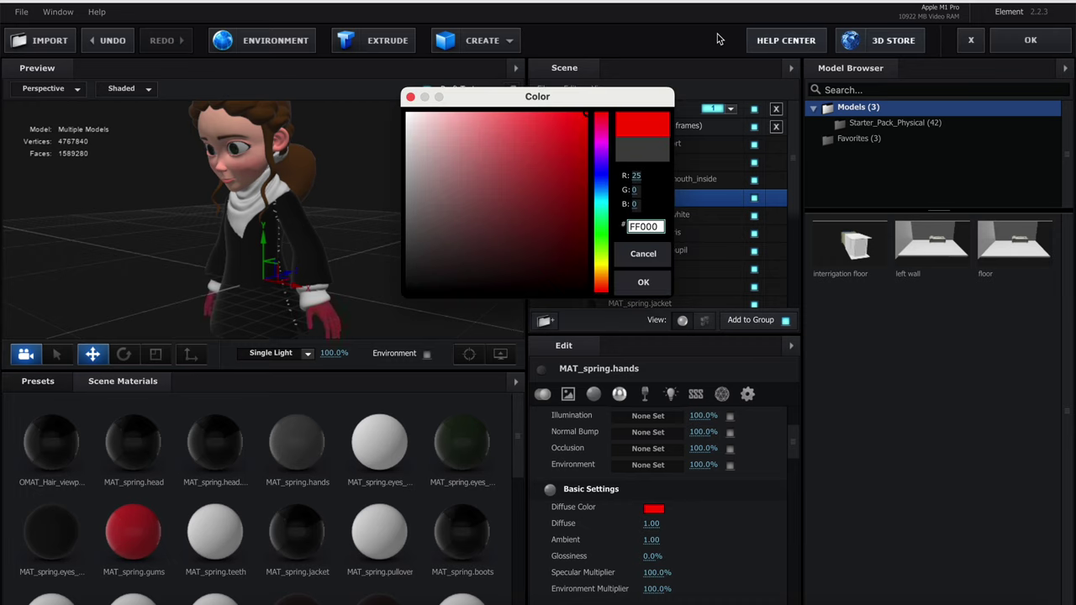
click(644, 283)
Start loading an image file into the diffuse texture channel of the MAT_spring.hands material
scroll(681, 416, up, 3)
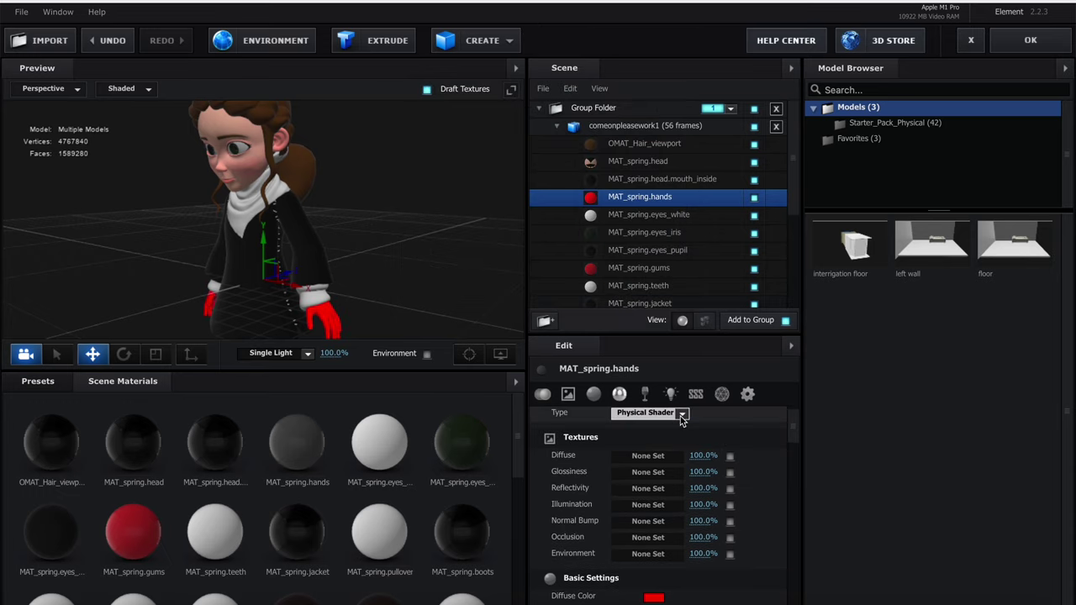
click(646, 456)
click(513, 120)
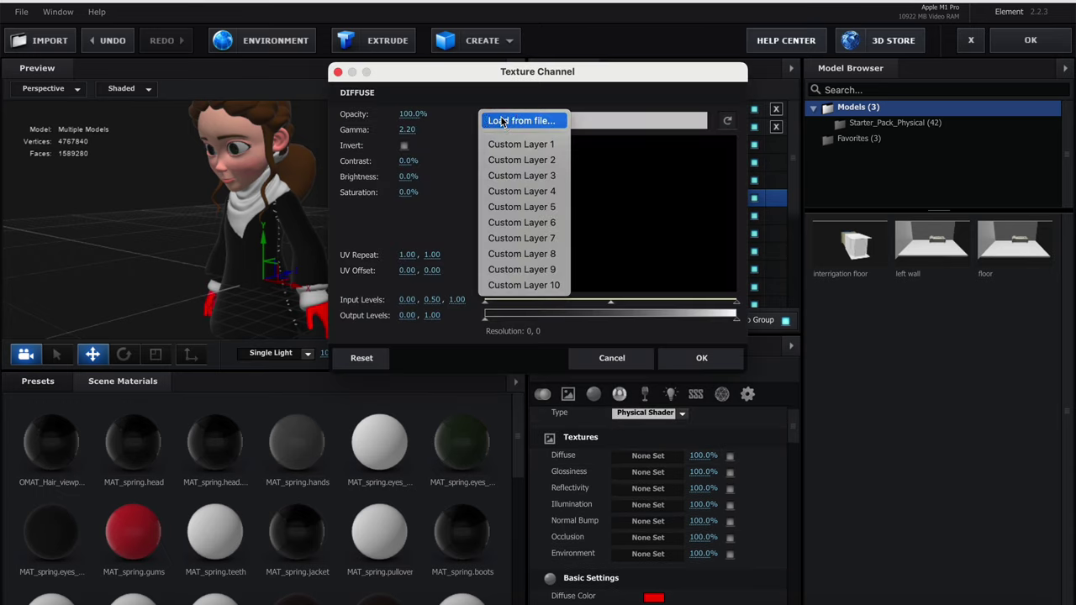
click(517, 121)
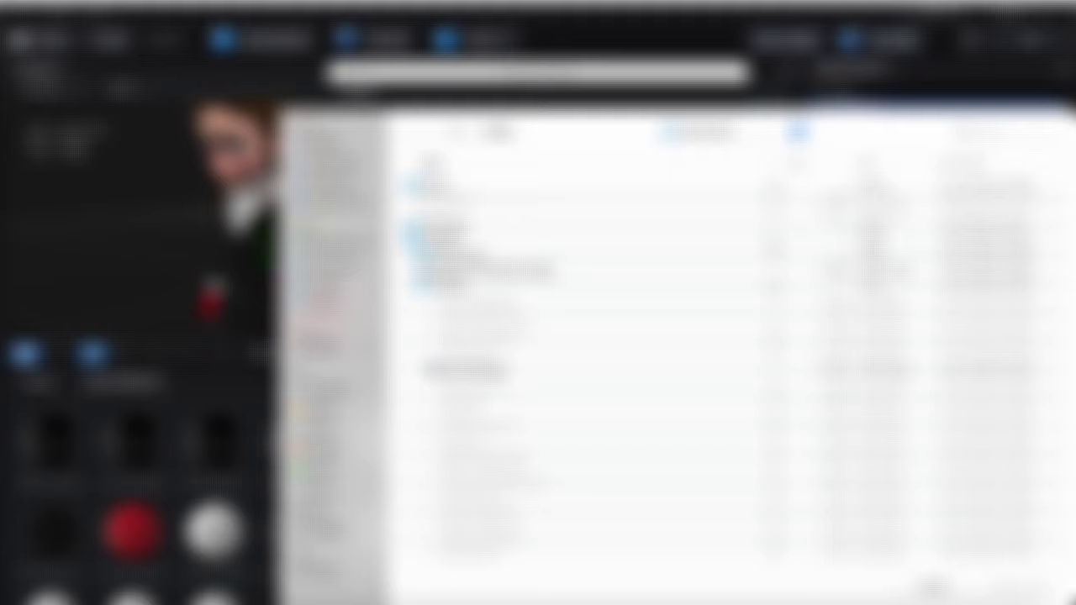
Browse through the nested project folders in the file chooser to the character's texture files
click(348, 250)
double_click(444, 187)
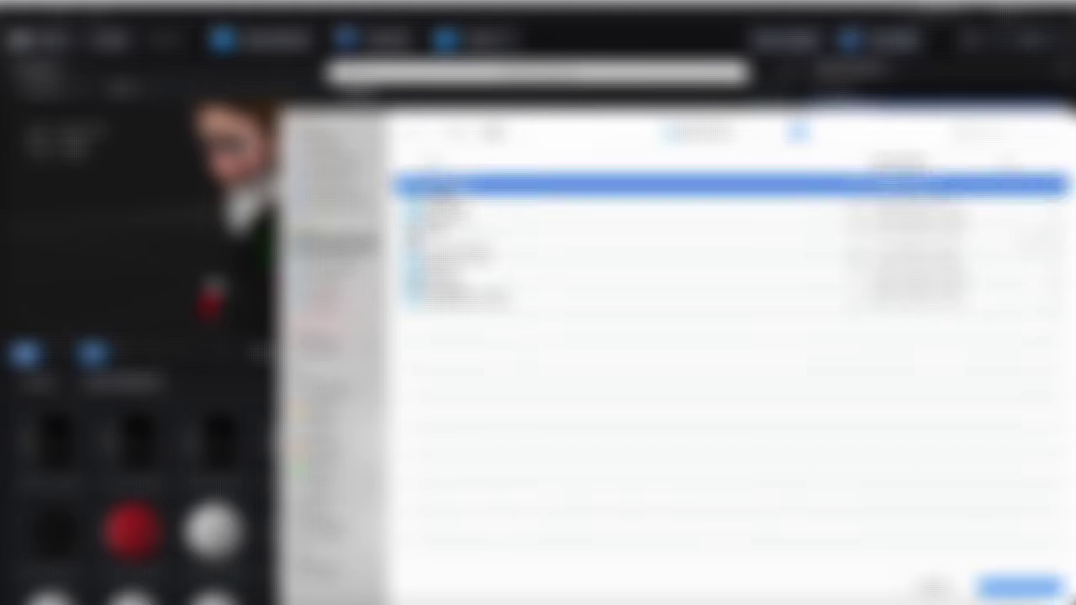
double_click(444, 186)
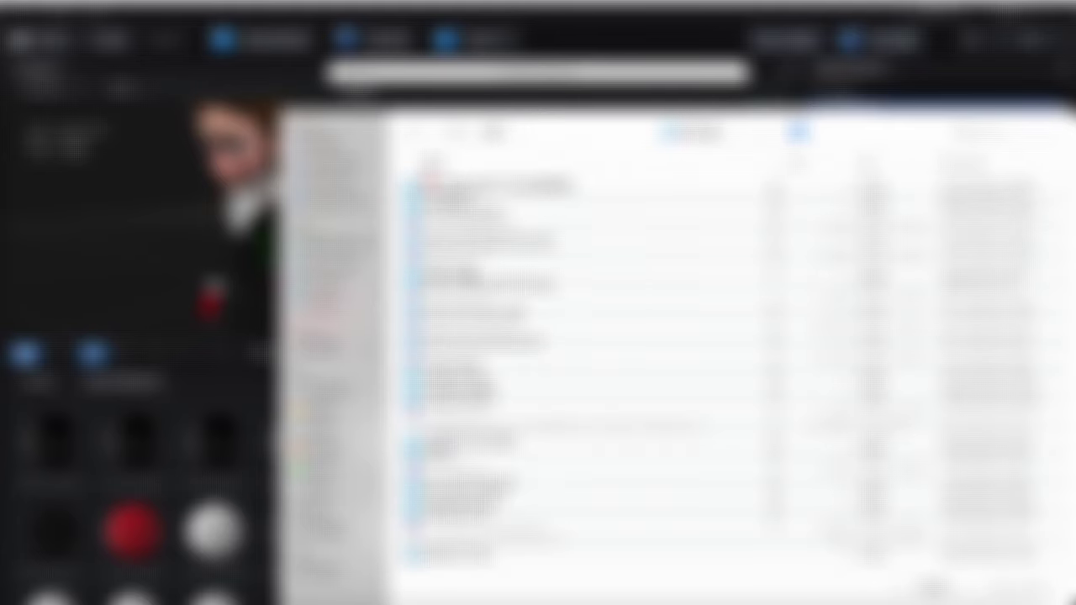
double_click(454, 269)
click(461, 200)
double_click(463, 198)
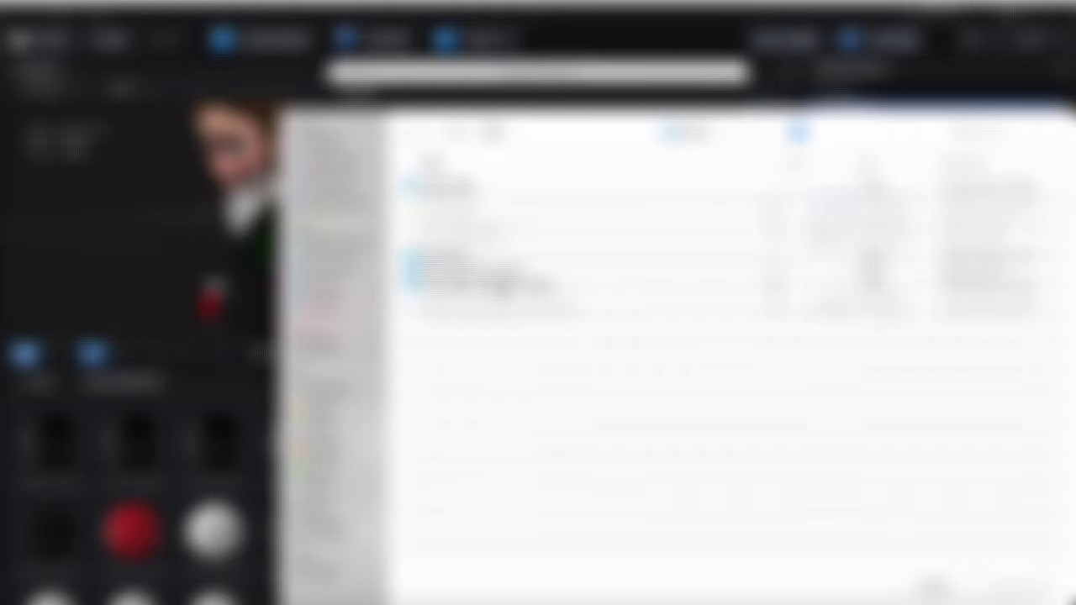
double_click(498, 284)
double_click(491, 194)
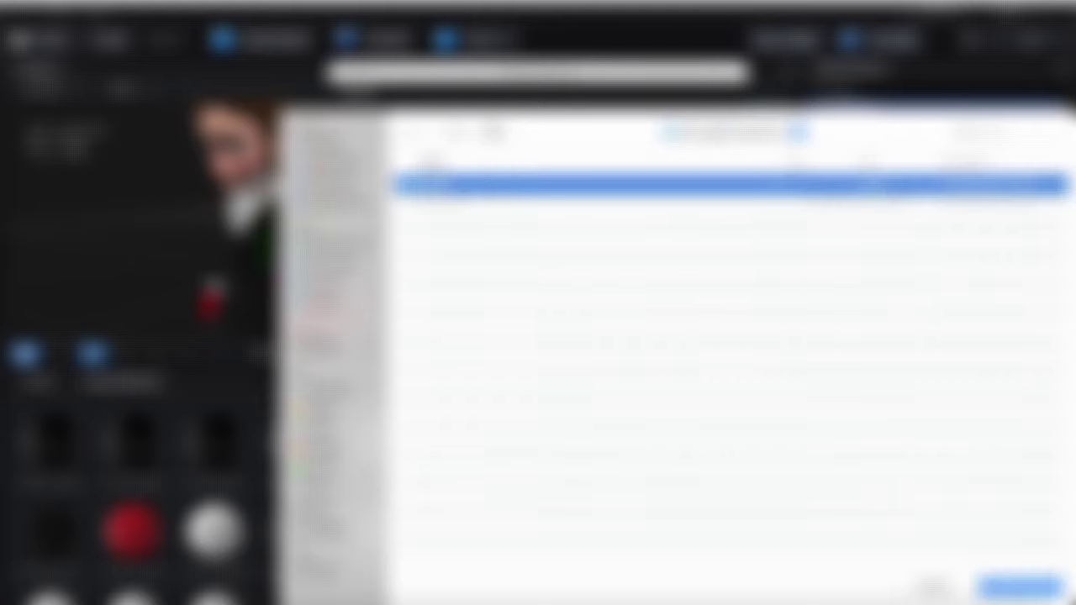
double_click(490, 194)
double_click(488, 193)
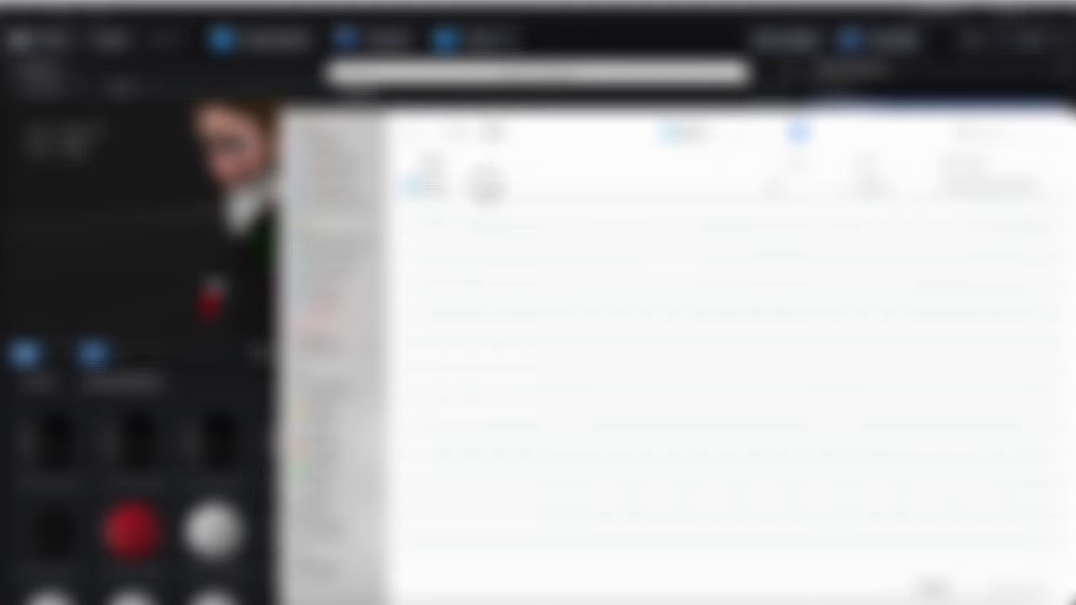
double_click(489, 194)
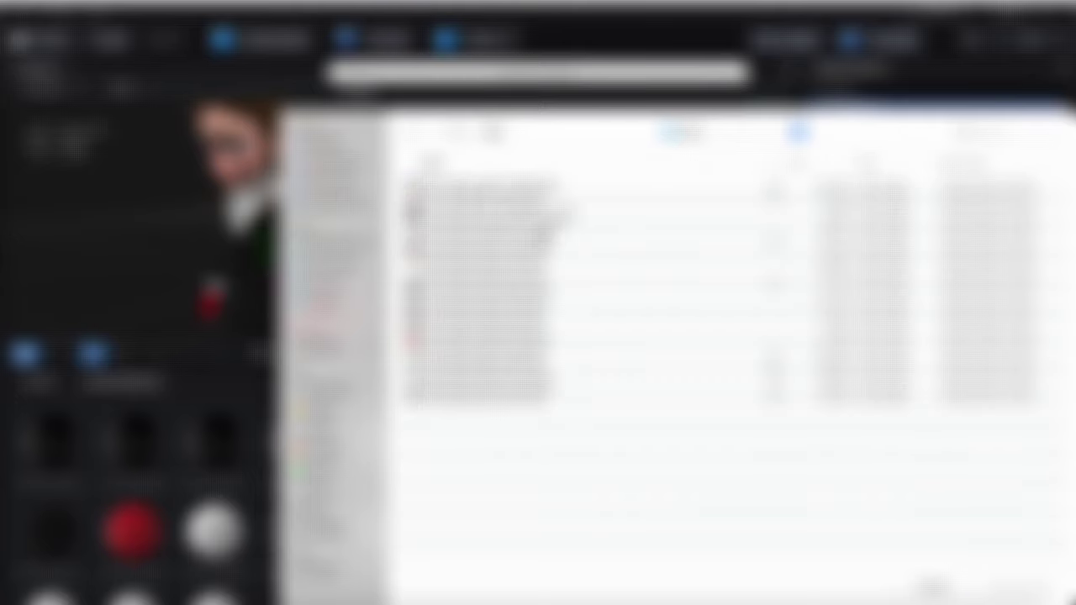
Assign TEX_spring_hands_color.png as the diffuse texture of the MAT_spring.hands material
click(508, 258)
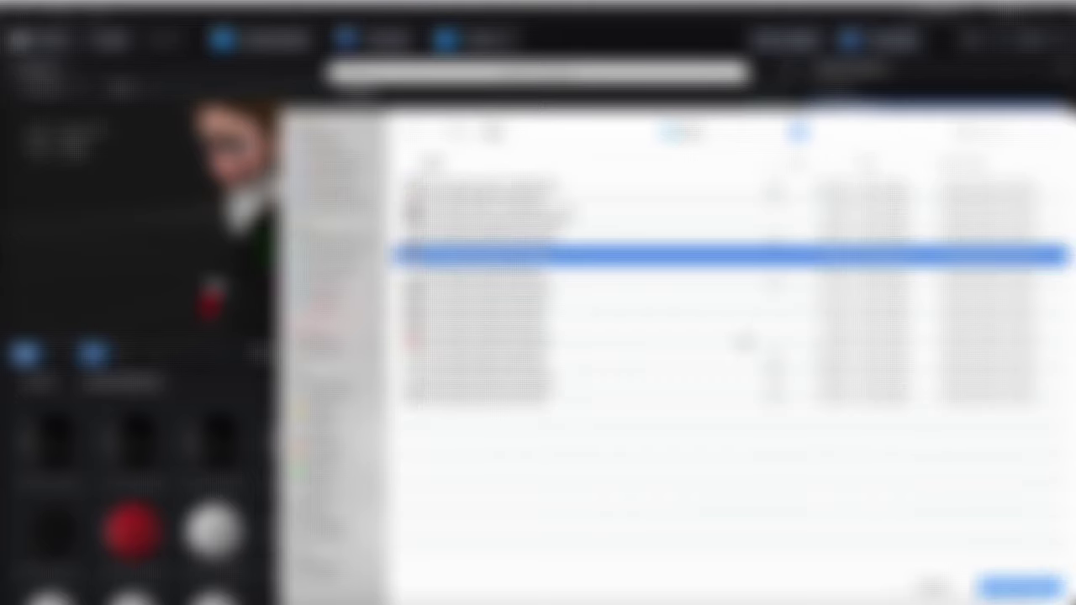
click(1021, 579)
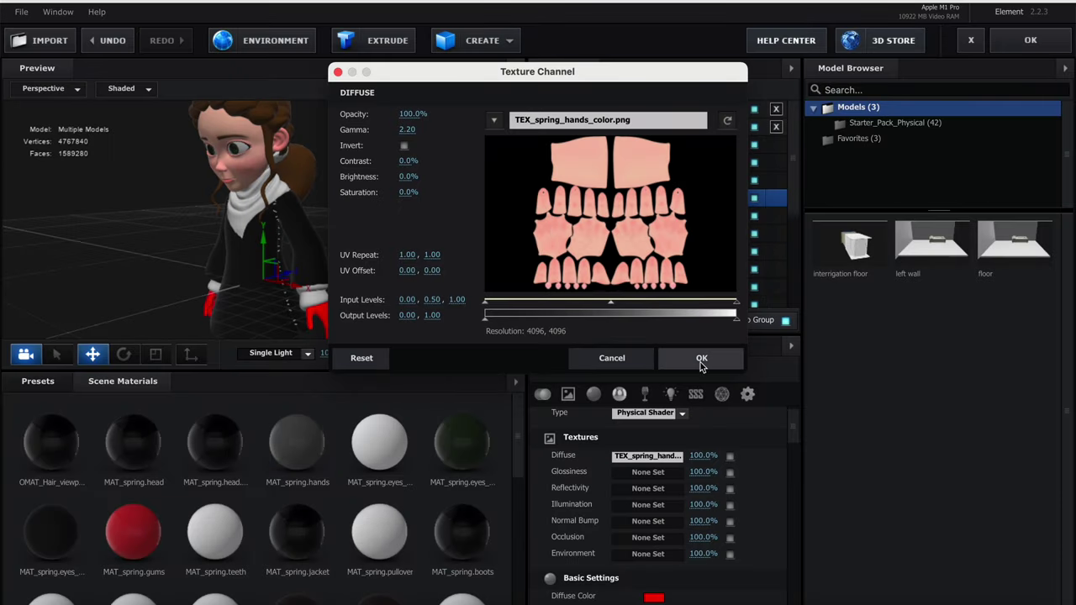
click(701, 360)
Set the diffuse color of the MAT_spring.hands material to white, hex FFFFFF, and apply the scene setup
scroll(686, 420, down, 3)
click(653, 508)
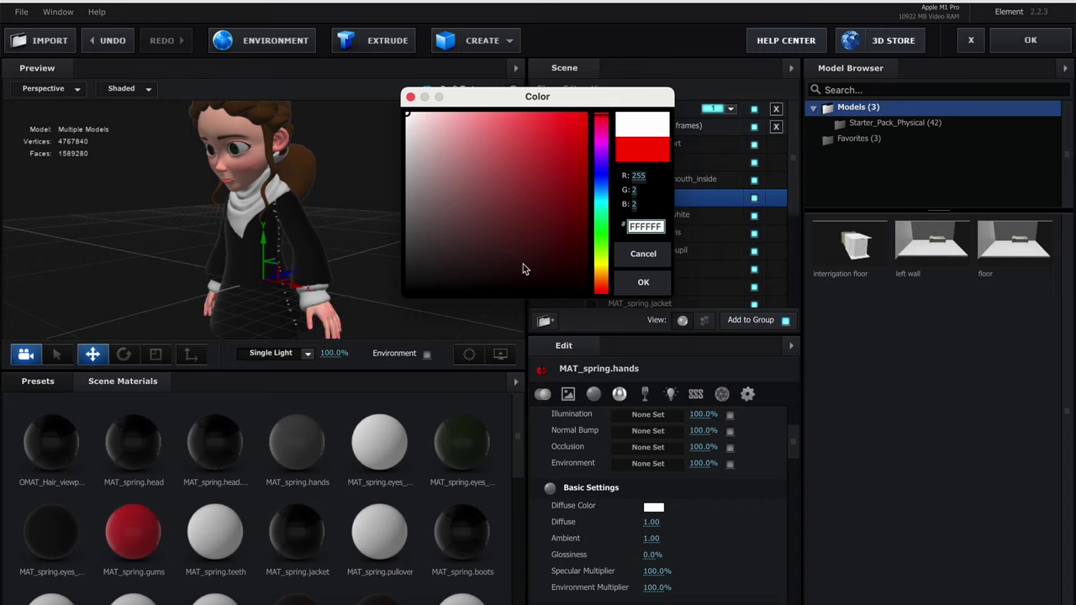
click(643, 283)
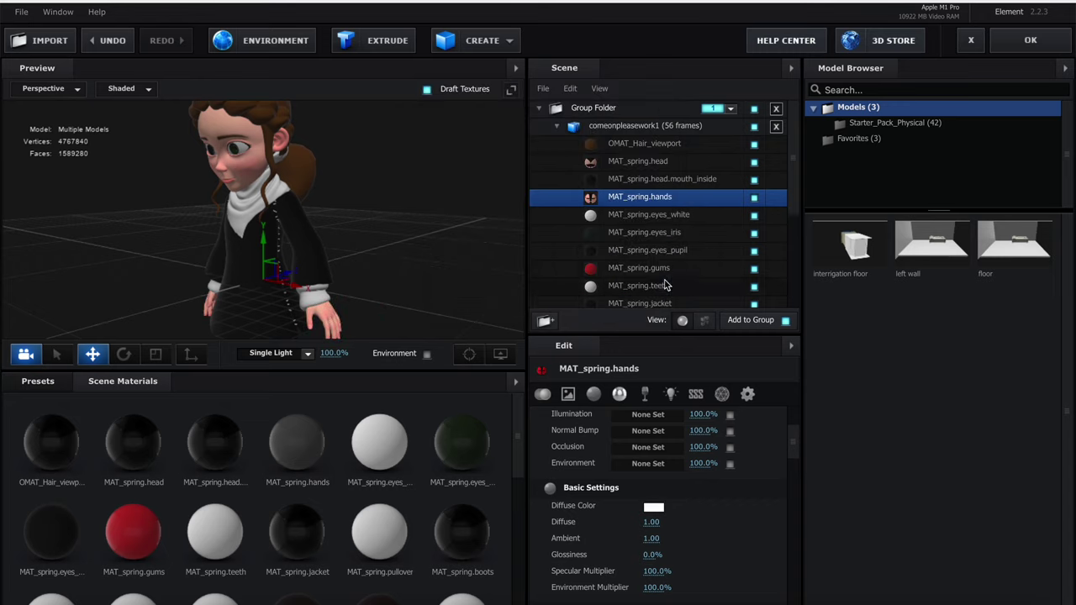
click(1007, 50)
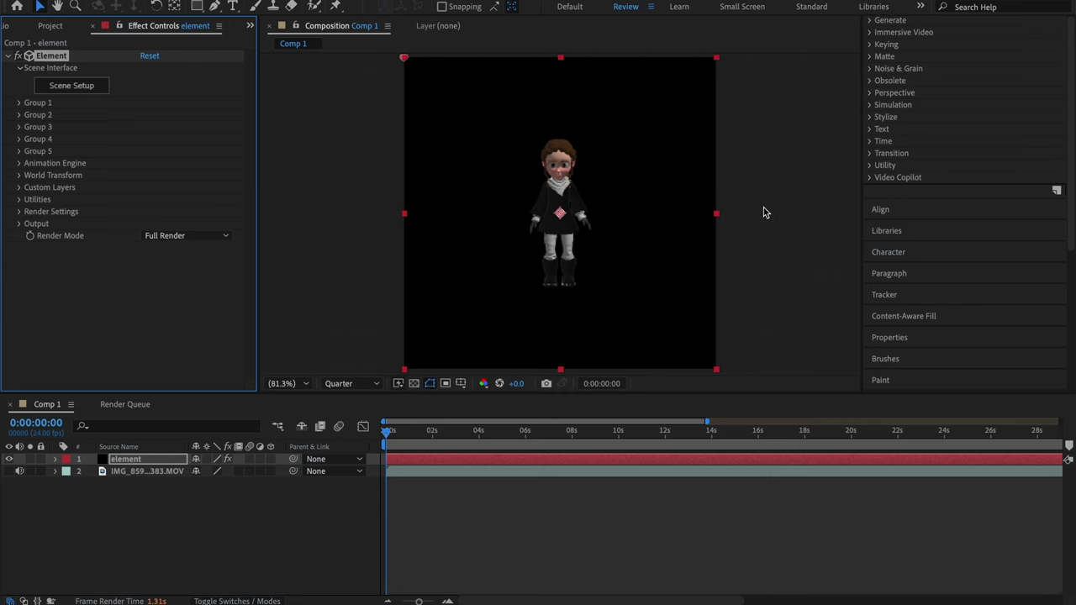
Force quit the frozen After Effects, close the Force Quit Applications window, and reveal the desktop
key(super+alt+Escape)
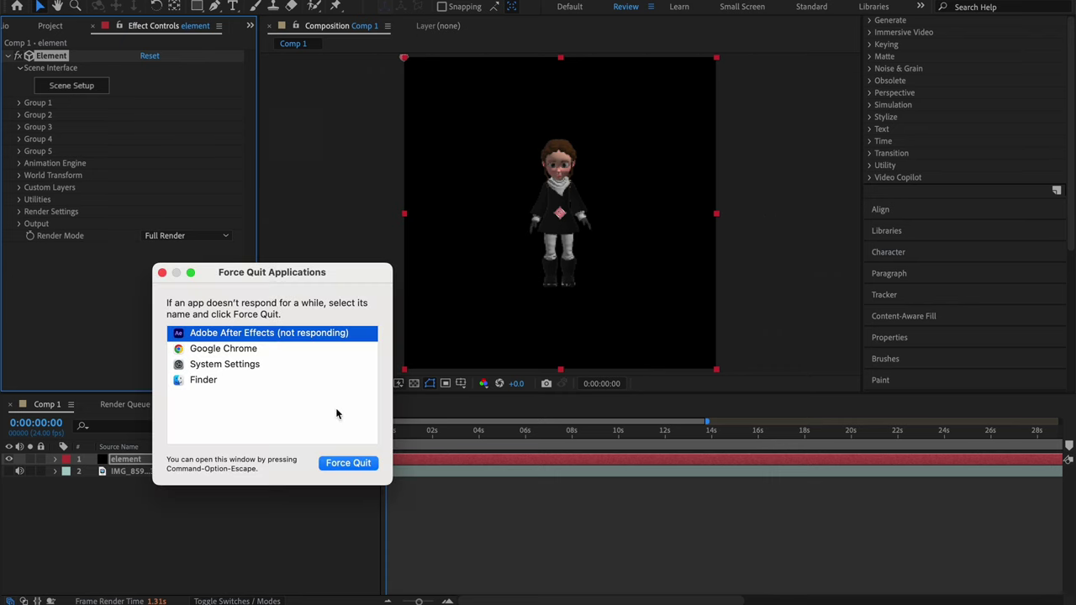
click(348, 463)
click(384, 398)
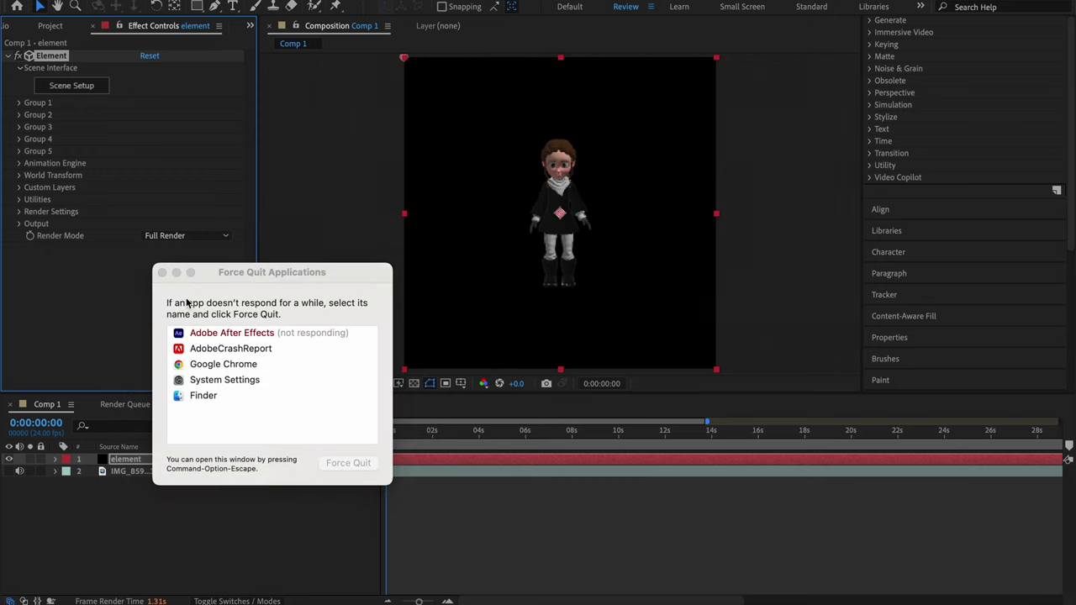
click(206, 341)
click(163, 274)
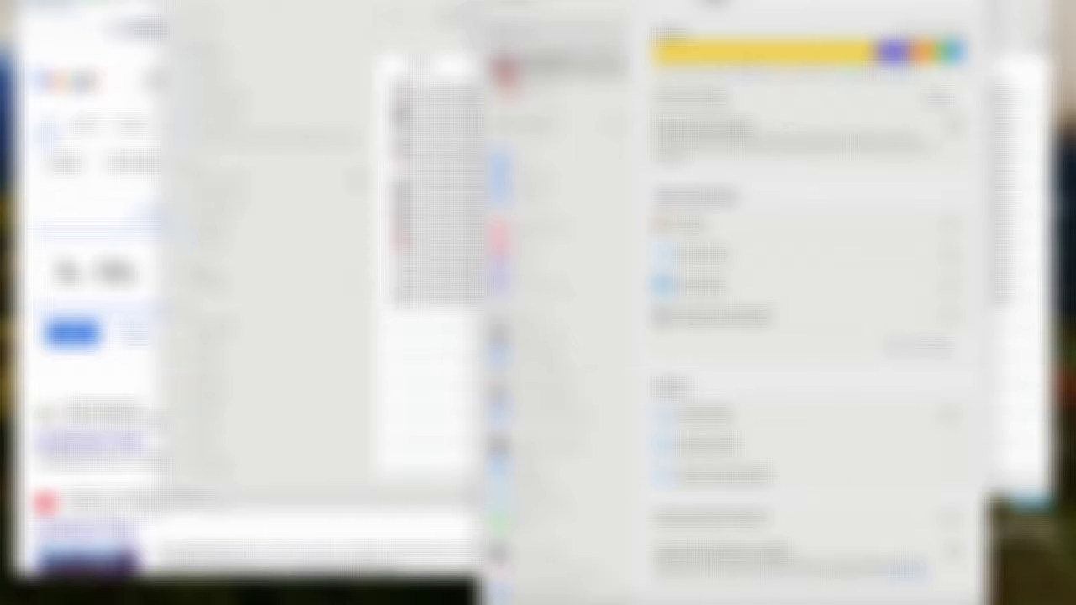
key(F11)
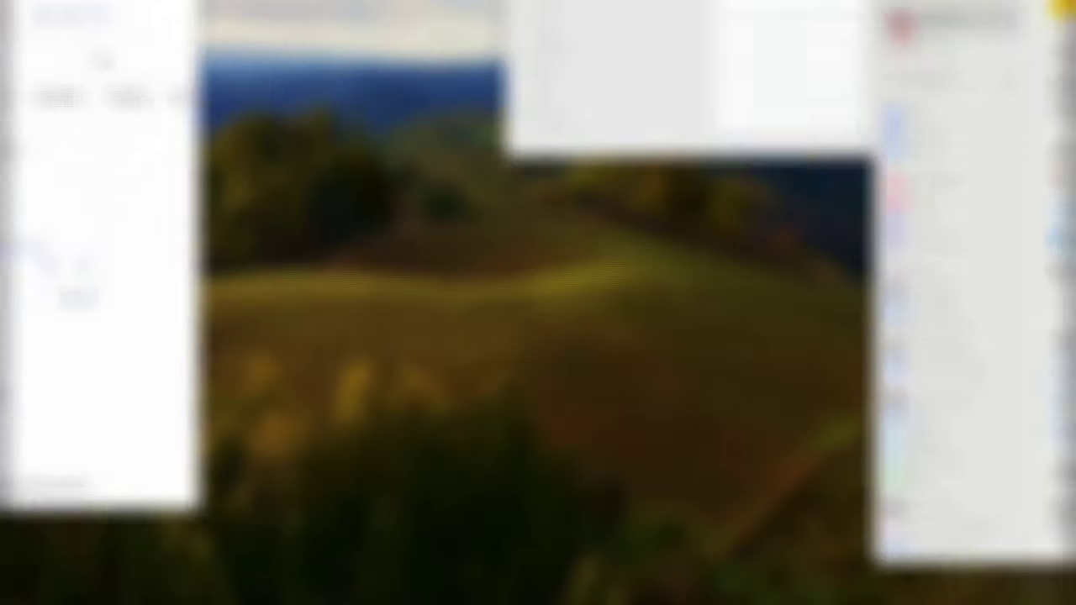
Browse through the nested project folders in Finder and reopen the After Effects project containing the Element 3D scene
click(44, 604)
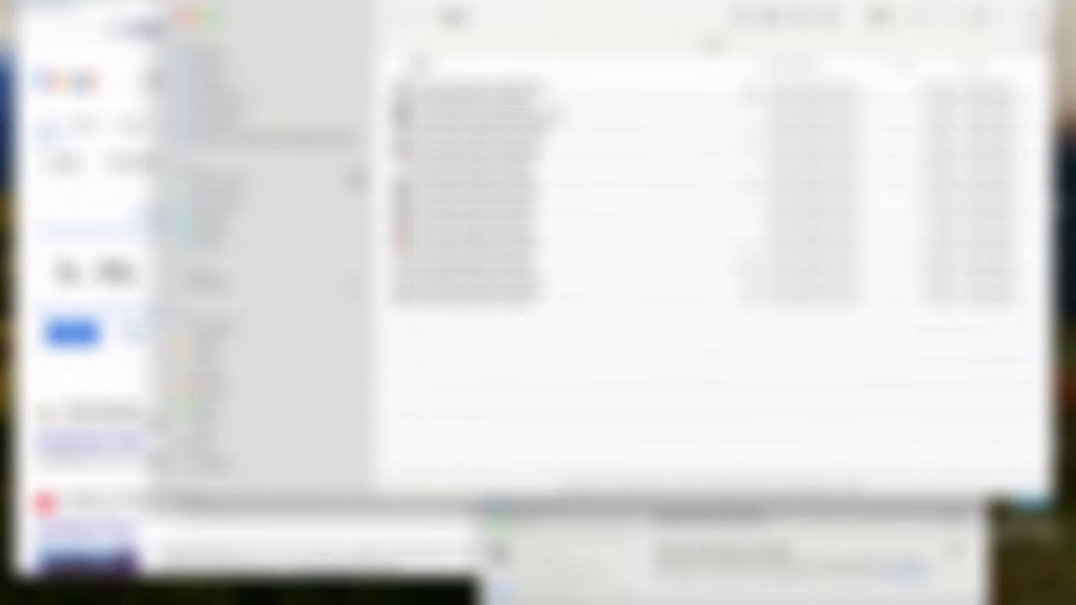
click(248, 181)
double_click(441, 87)
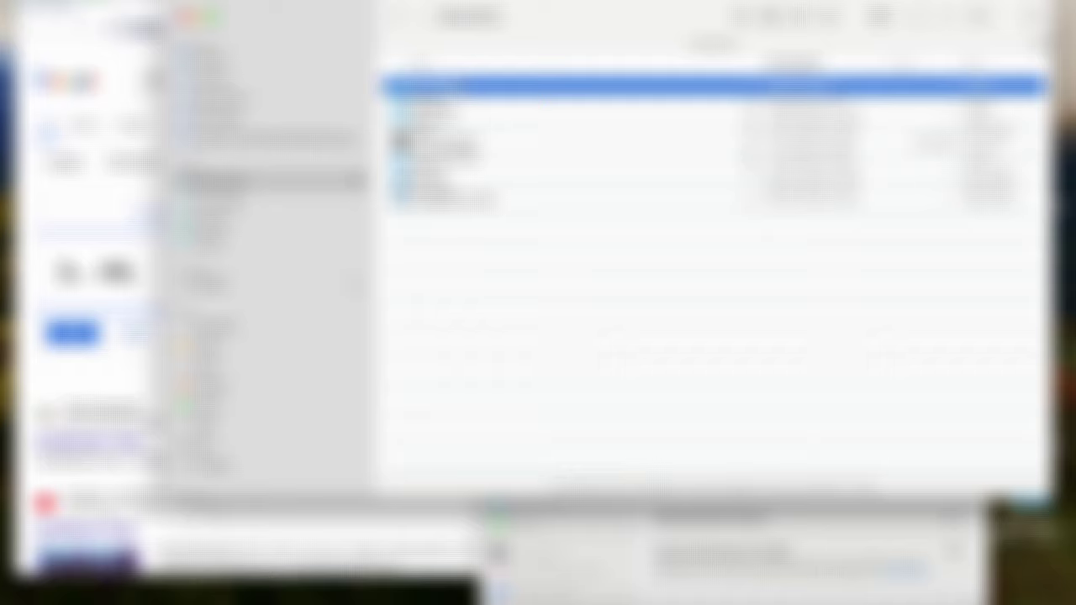
double_click(453, 87)
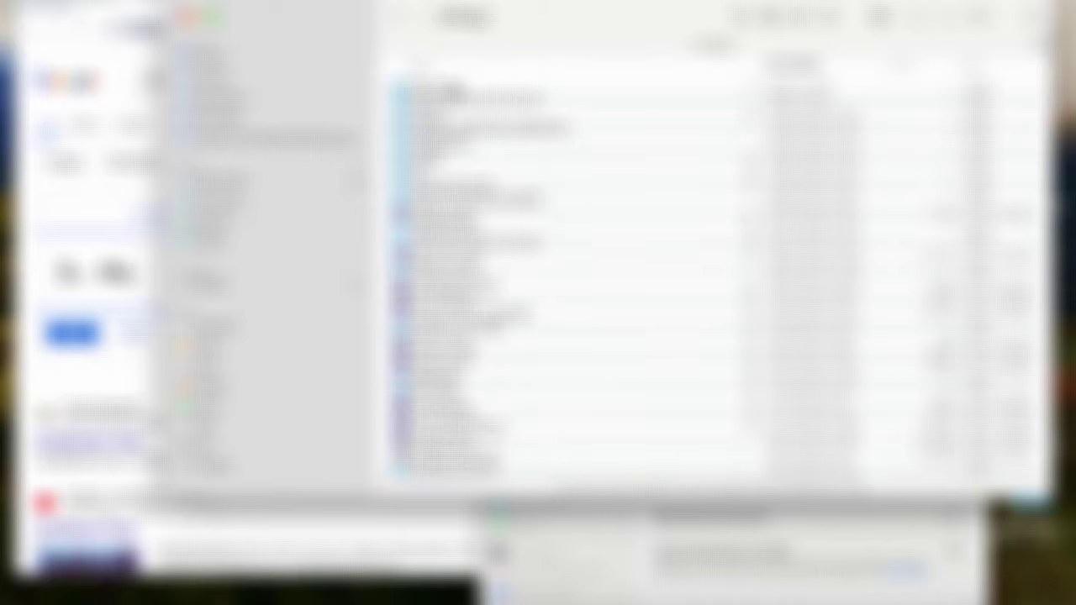
double_click(453, 100)
double_click(451, 100)
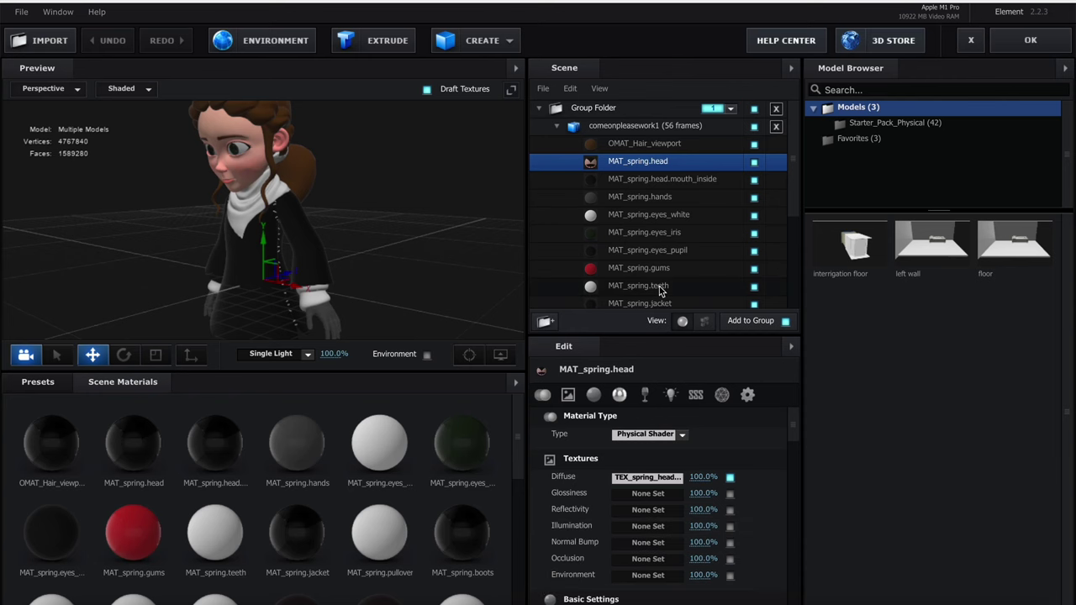
Start loading a diffuse texture from file for the MAT_spring.hands material
click(667, 200)
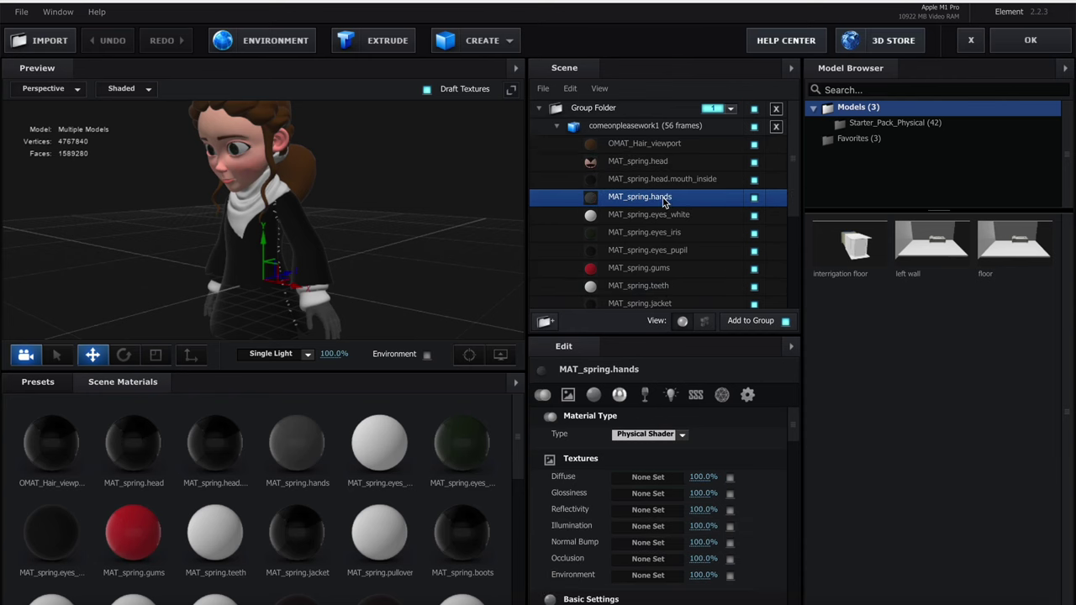
click(649, 477)
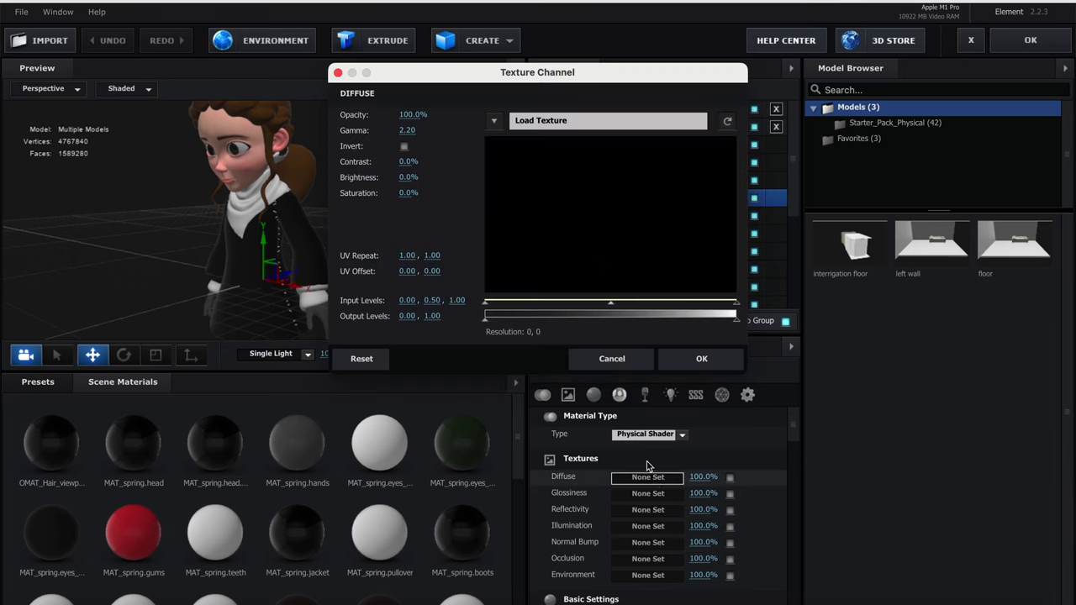
click(494, 122)
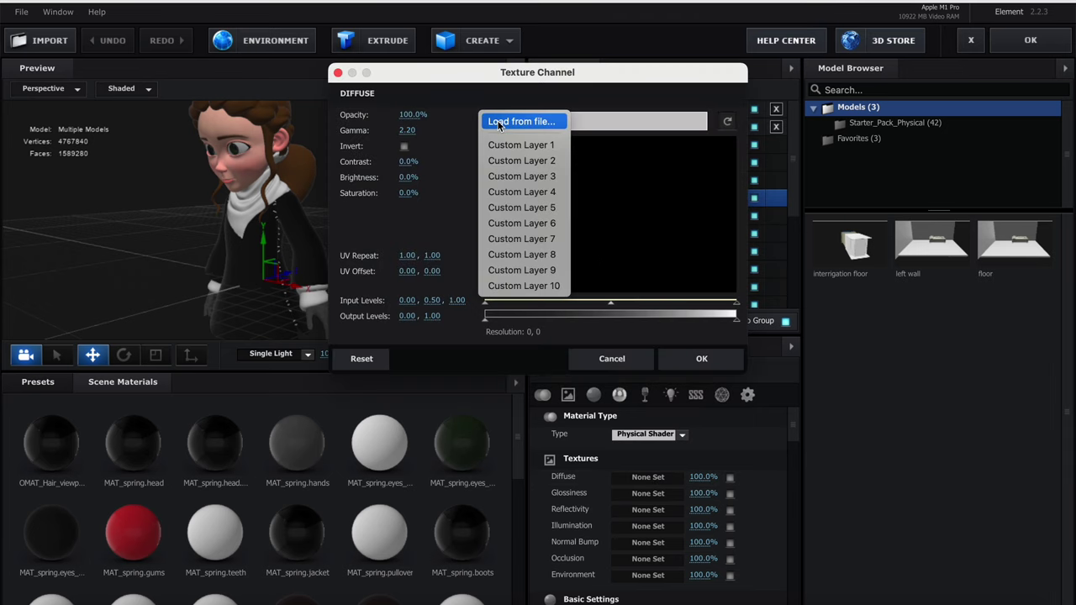
click(551, 122)
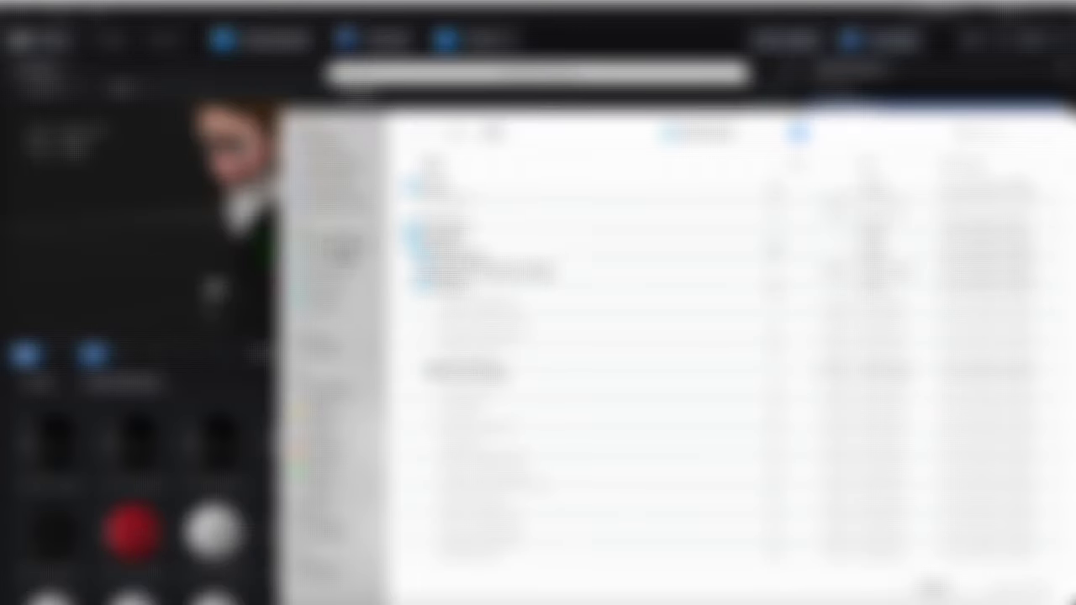
Browse through the nested project folders in the file chooser to the character's texture images
click(344, 251)
double_click(460, 190)
click(459, 188)
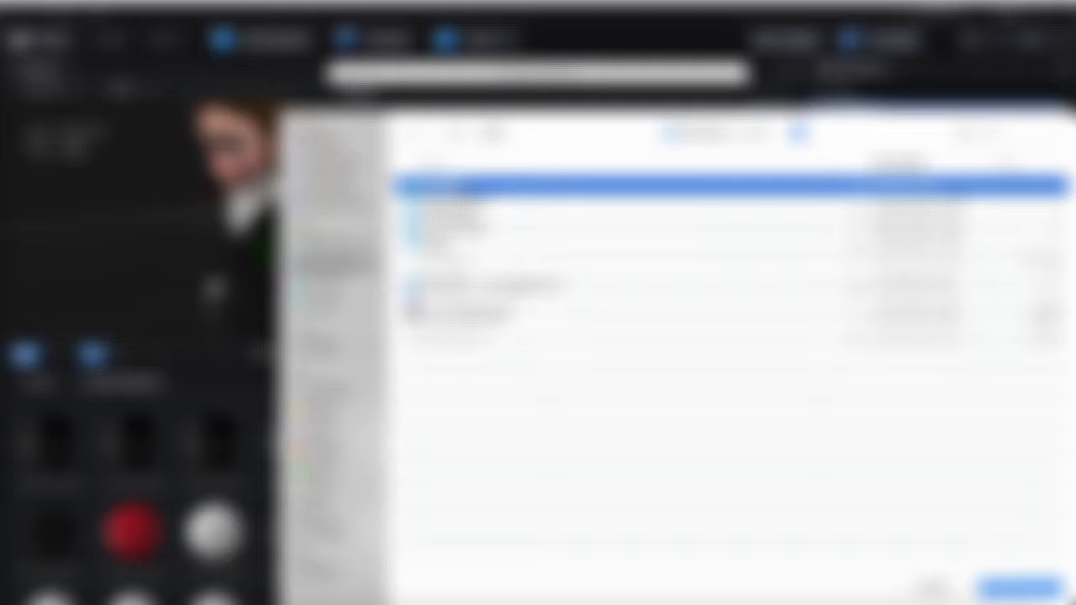
double_click(459, 190)
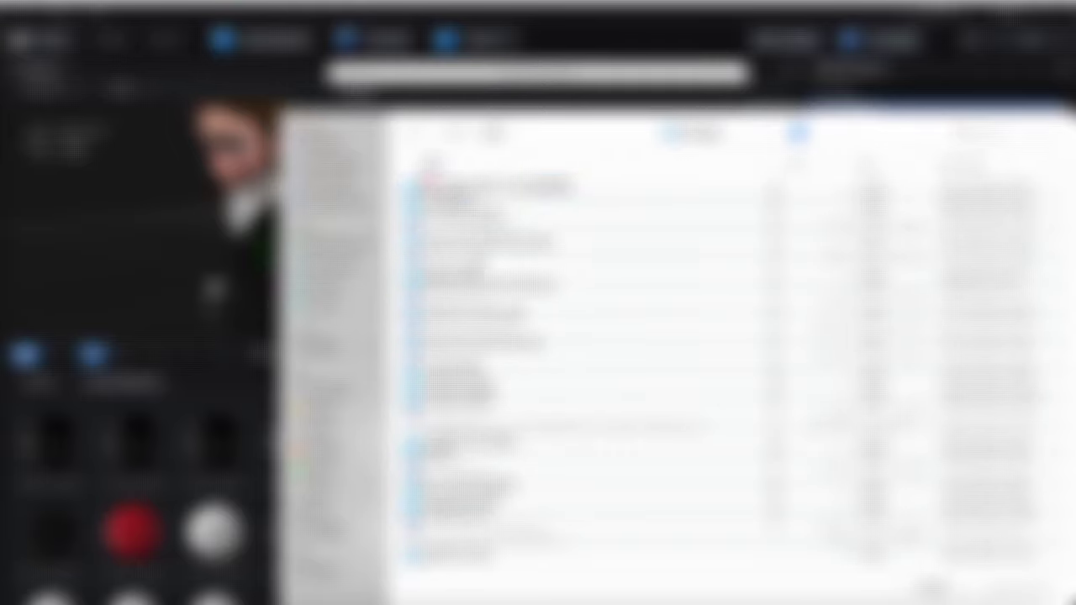
double_click(471, 269)
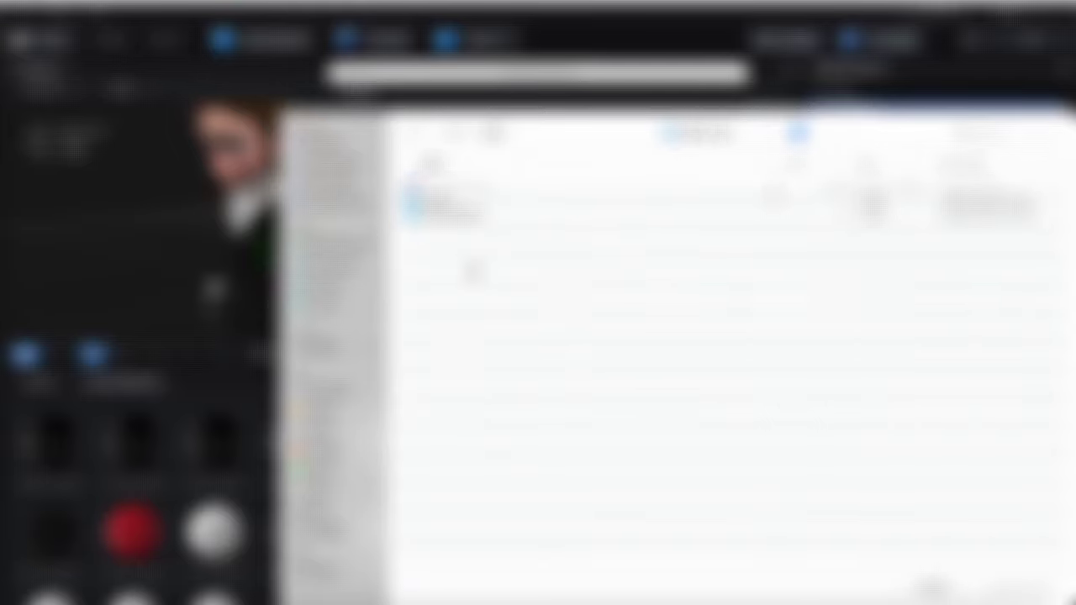
double_click(461, 207)
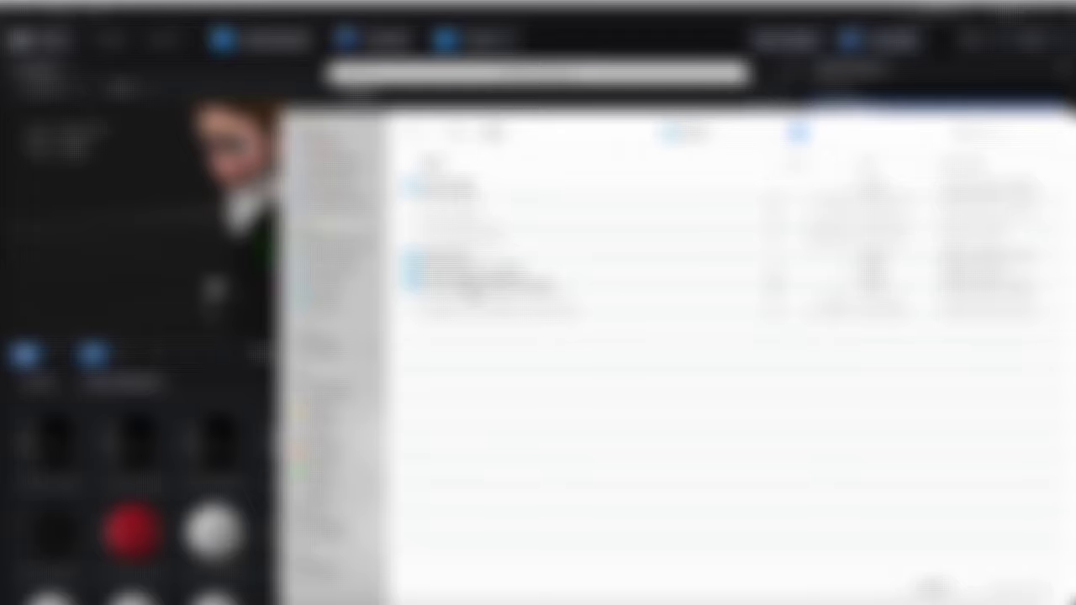
double_click(473, 286)
click(445, 187)
double_click(448, 188)
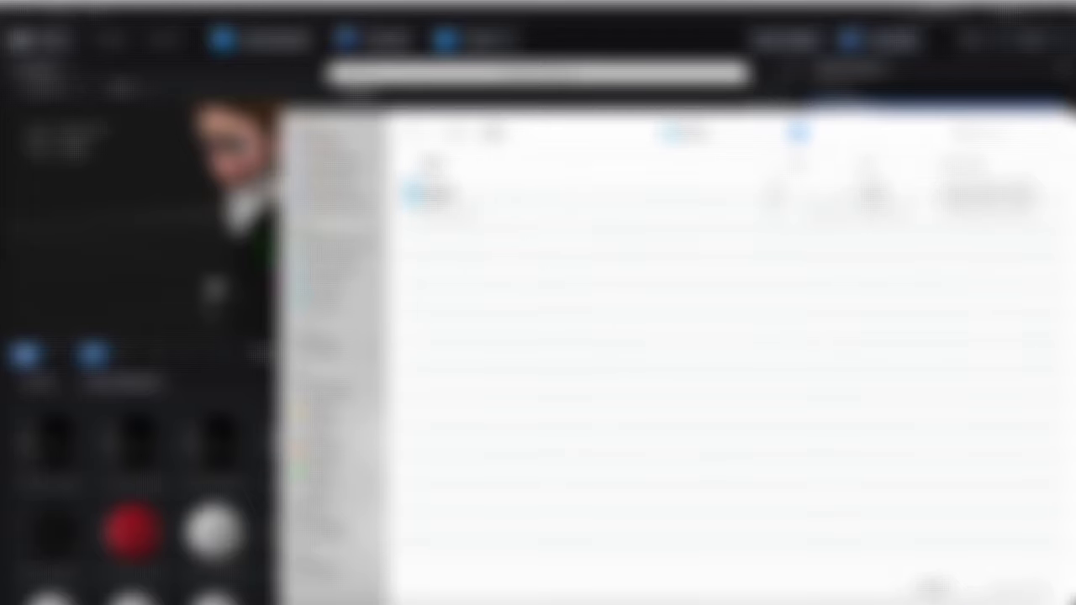
double_click(448, 188)
double_click(447, 189)
double_click(448, 189)
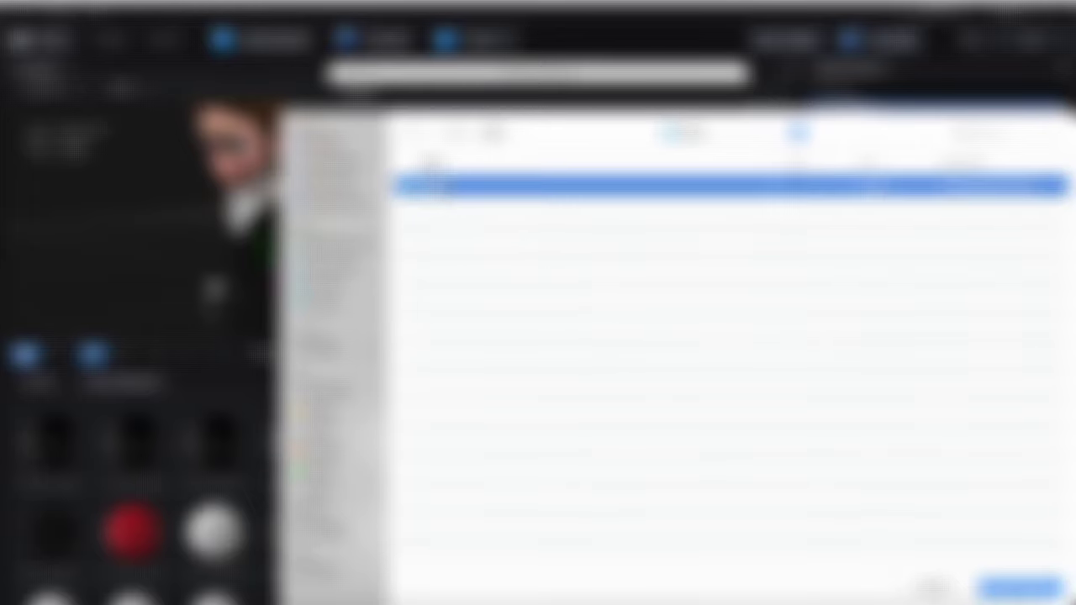
Load TEX_spring_hands_color.png as the diffuse texture of MAT_spring.hands and accept the texture channel settings
click(514, 259)
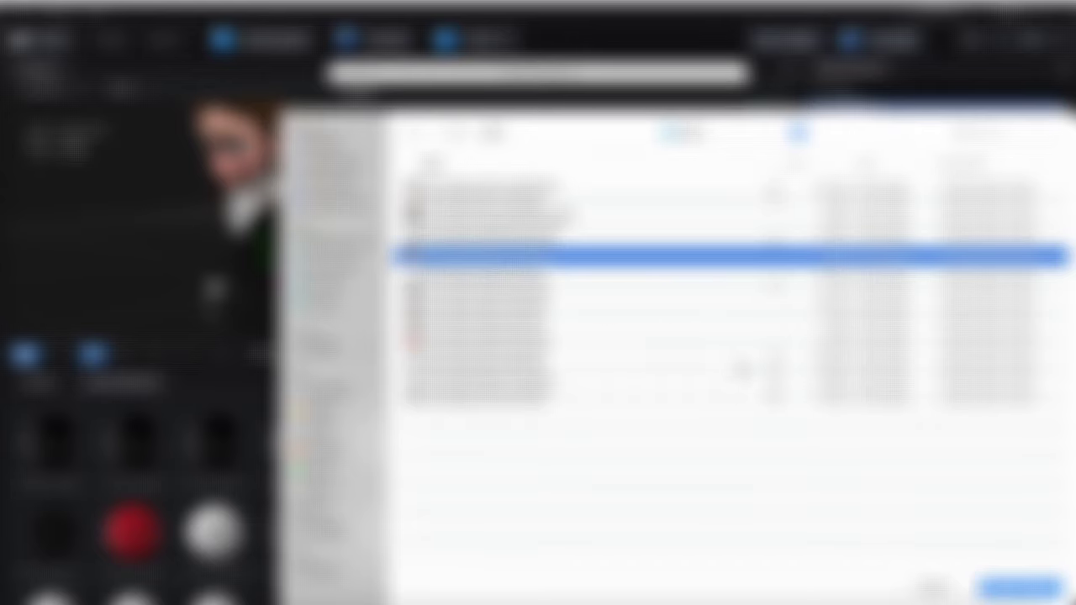
click(1003, 582)
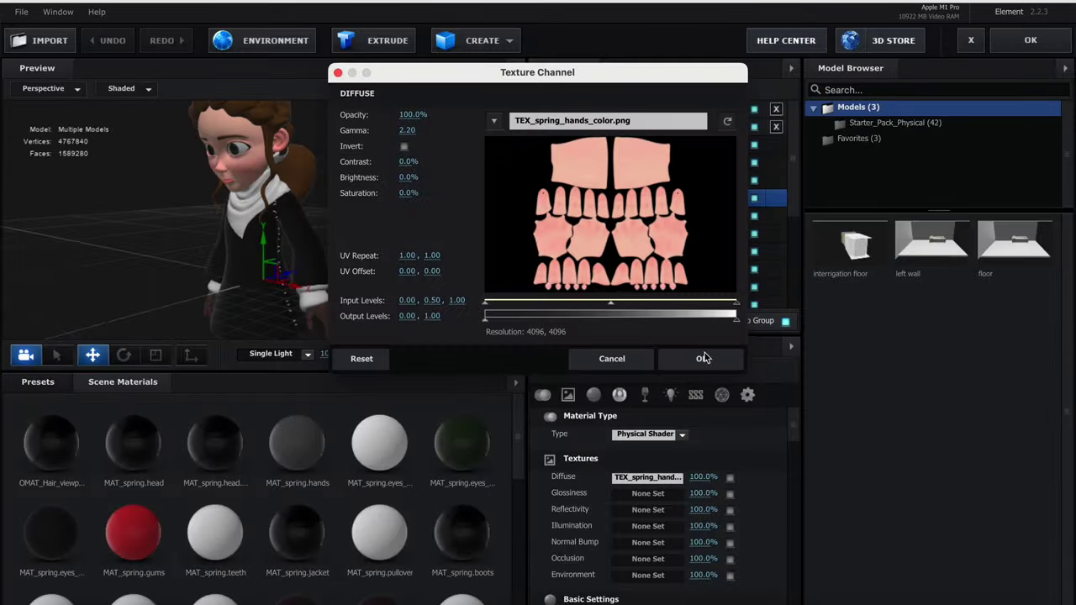
click(708, 358)
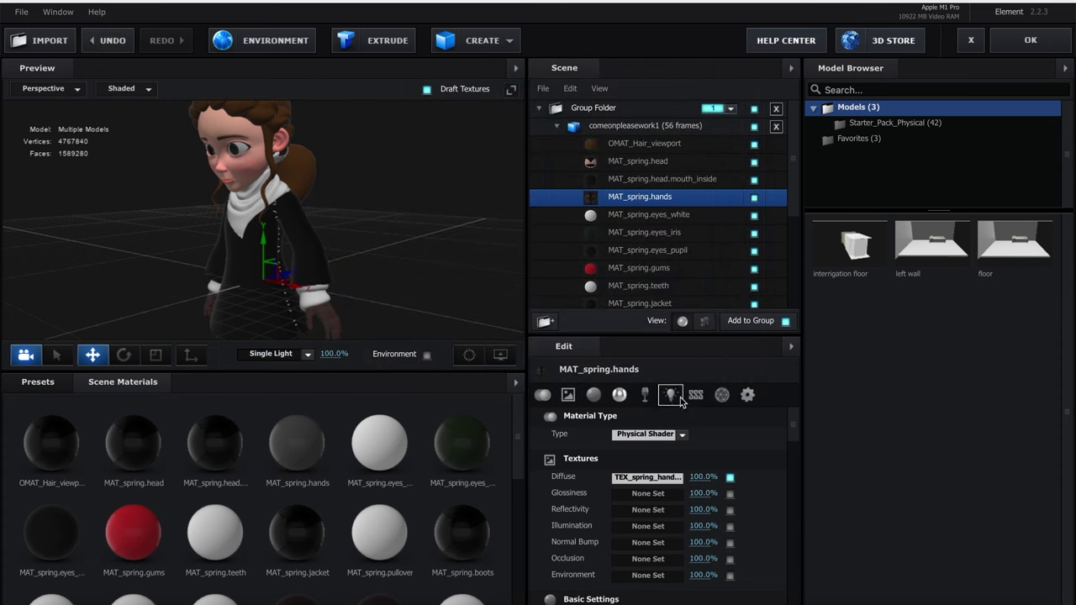
Set the diffuse color of MAT_spring.hands to white and apply the scene setup to the composition
scroll(715, 479, down, 3)
click(654, 544)
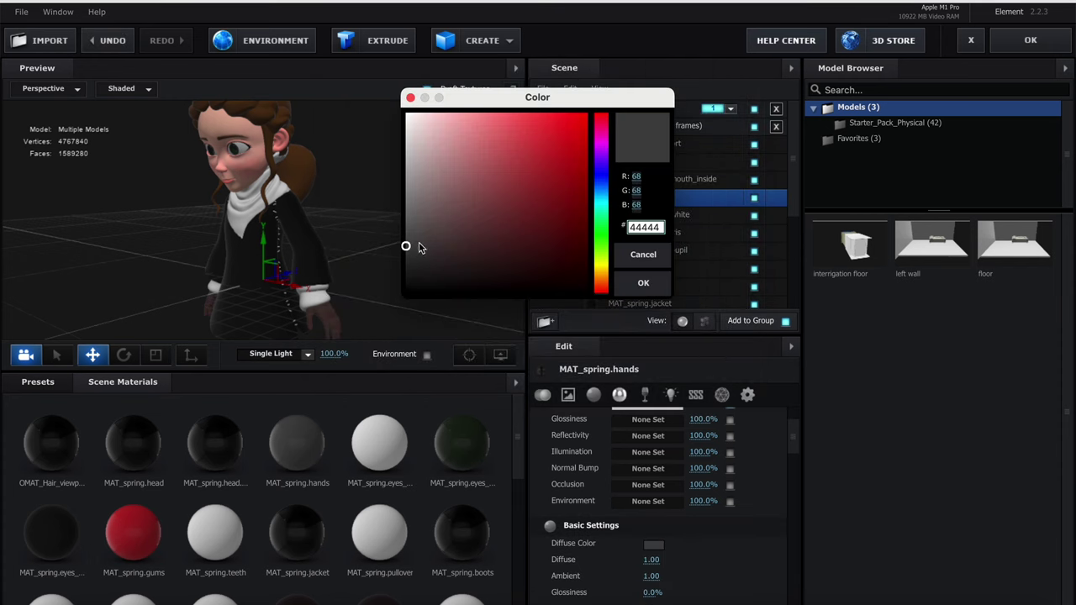
click(409, 114)
click(644, 284)
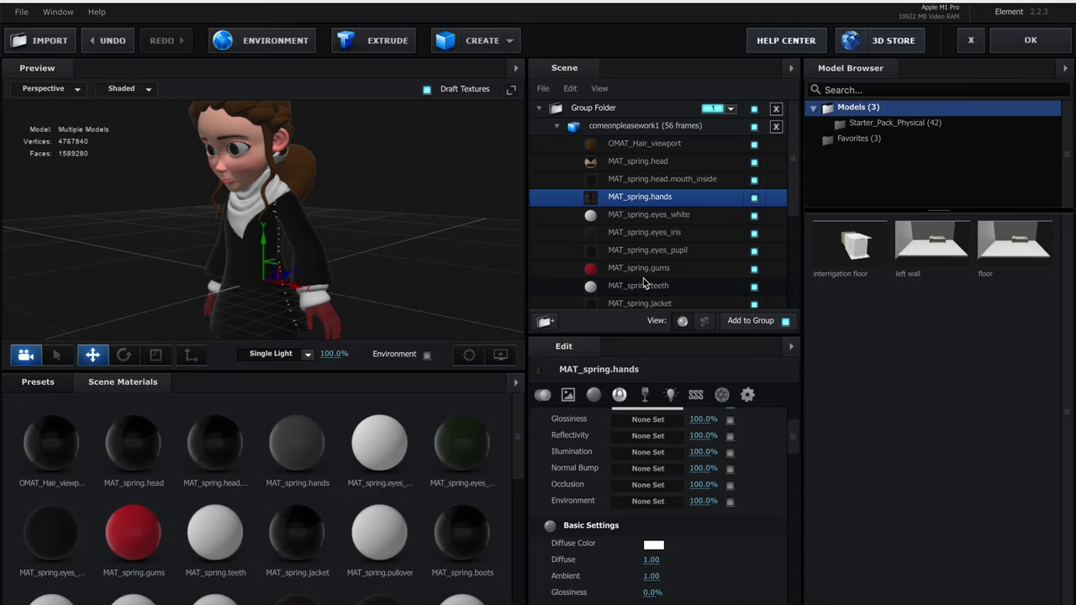
click(1033, 40)
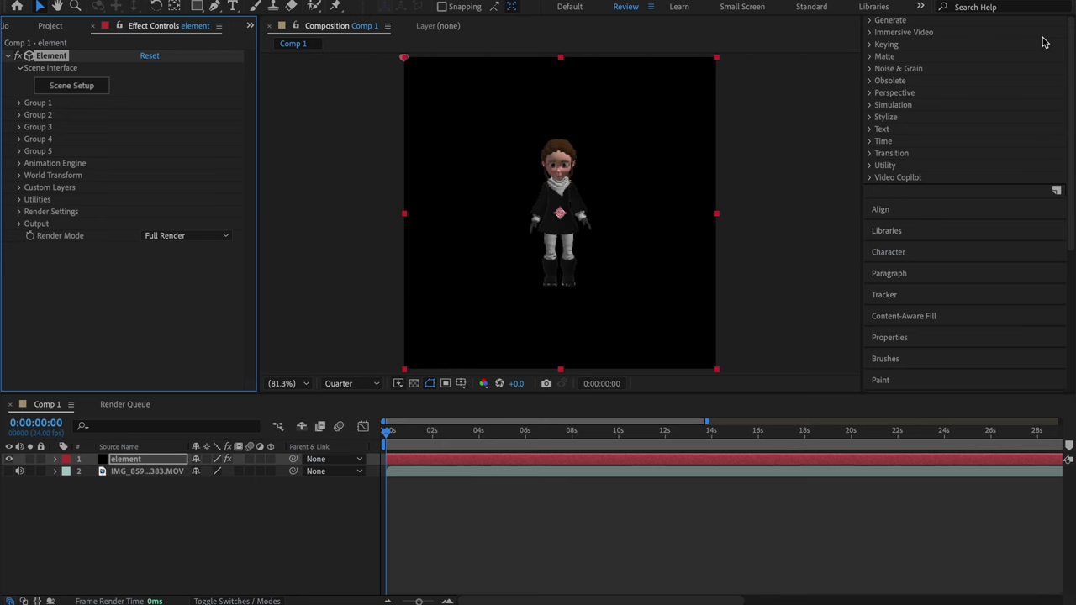
Deselect the element layer, reopen the Element scene setup and select the MAT_spring.eyes_white material
click(810, 235)
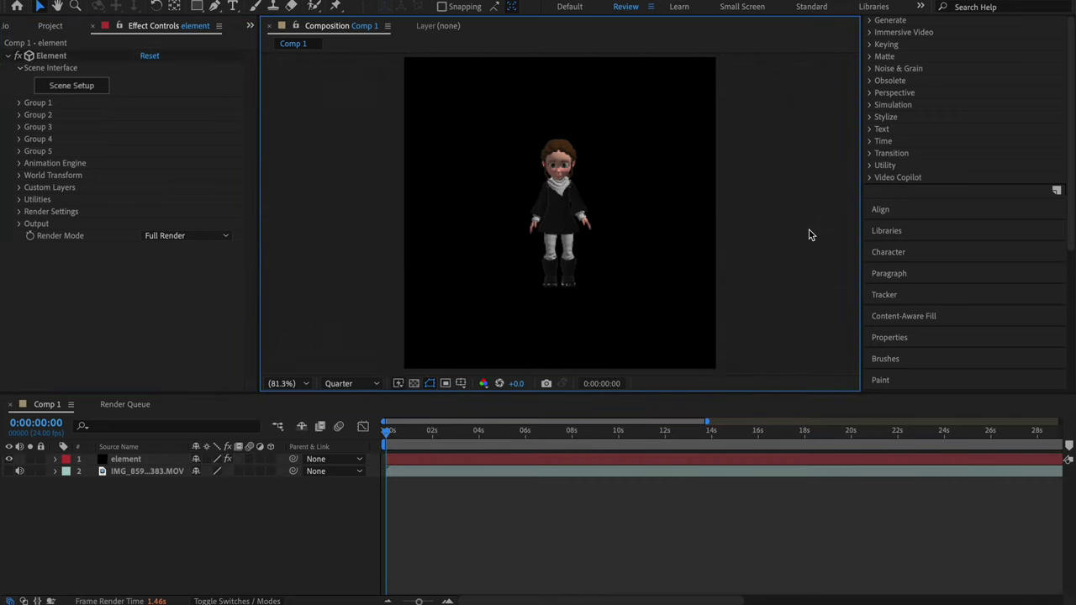
click(66, 87)
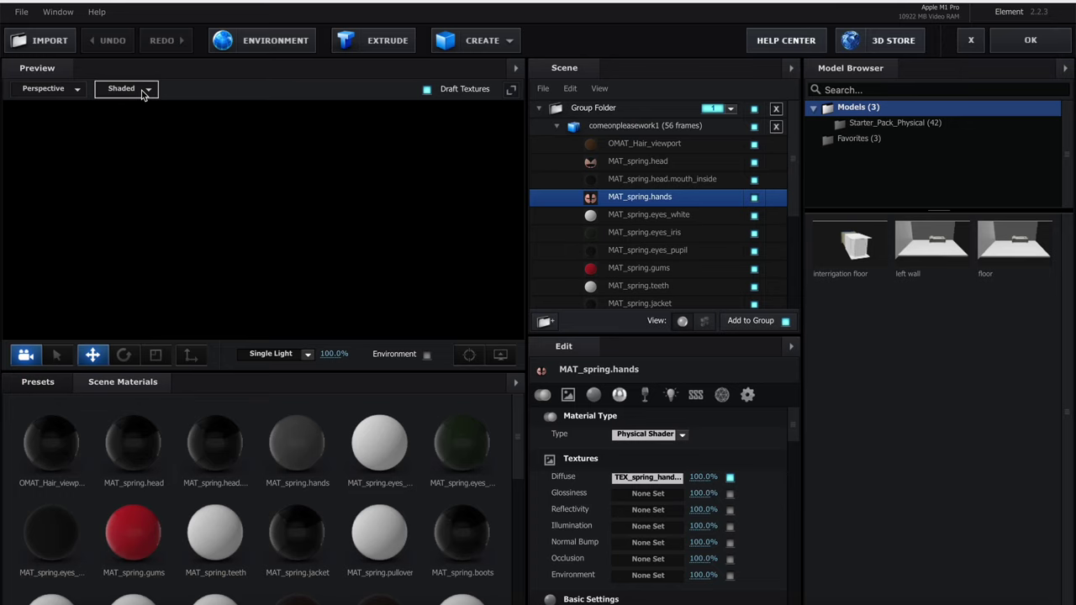
click(653, 220)
scroll(648, 504, down, 5)
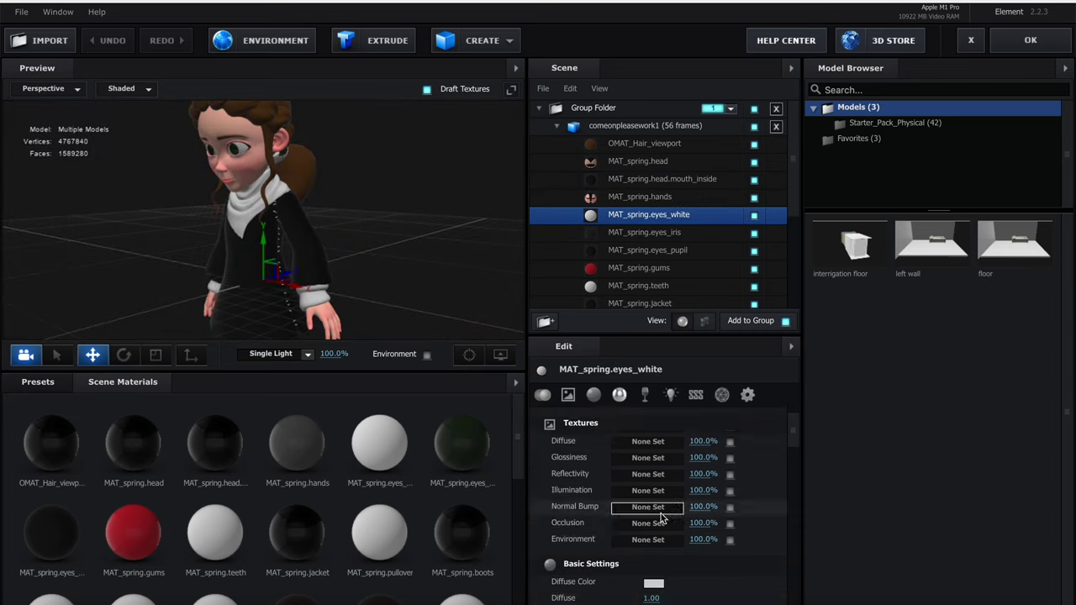
click(653, 493)
text(FF0000)
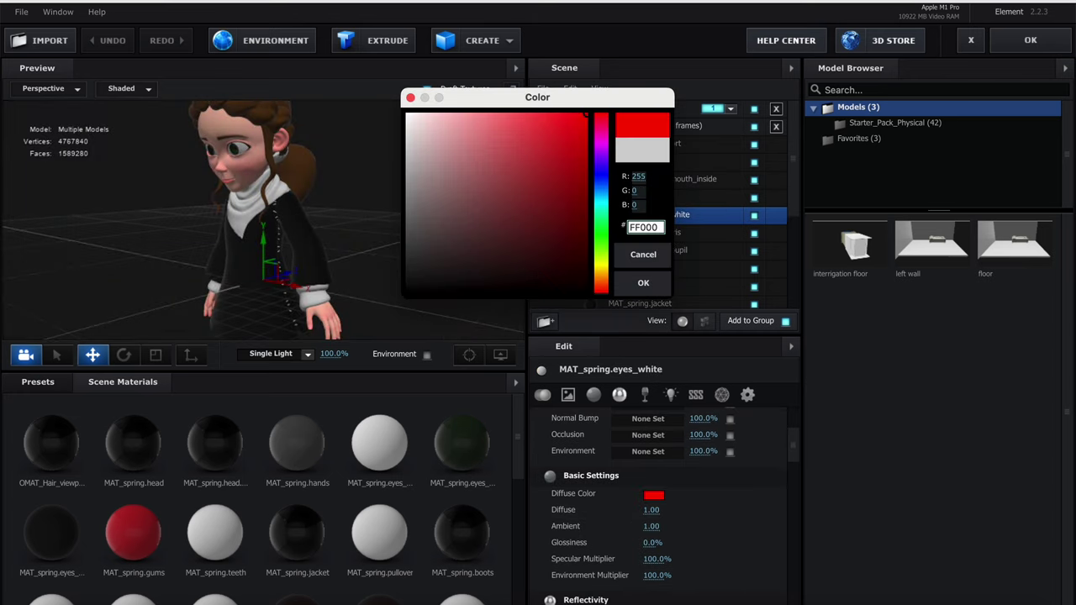
click(649, 252)
Start loading a diffuse texture from file for the MAT_spring.eyes_white material
scroll(648, 437, up, 3)
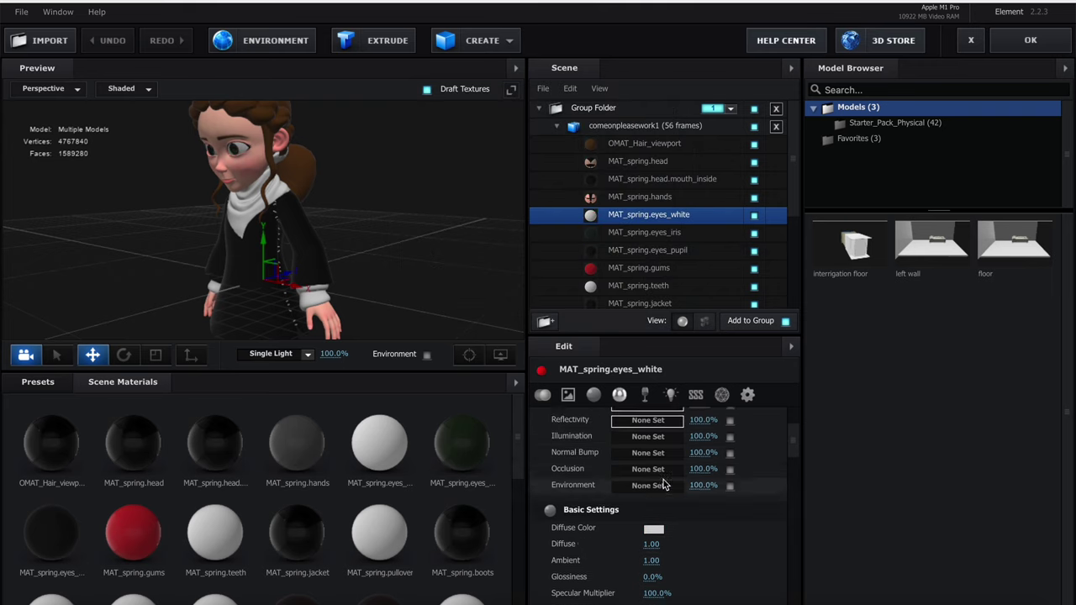
click(645, 432)
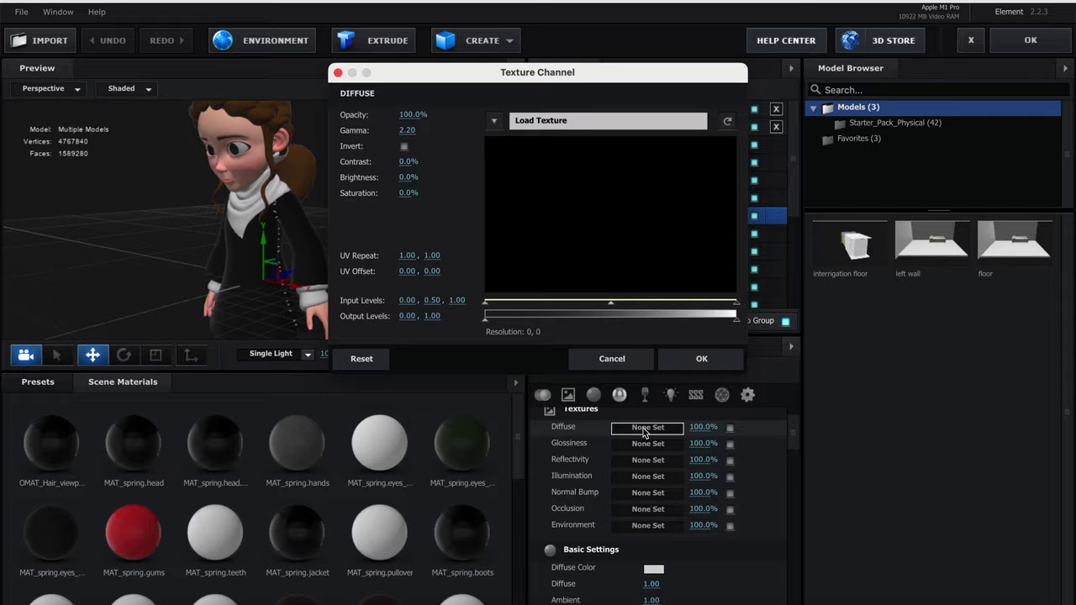
click(513, 115)
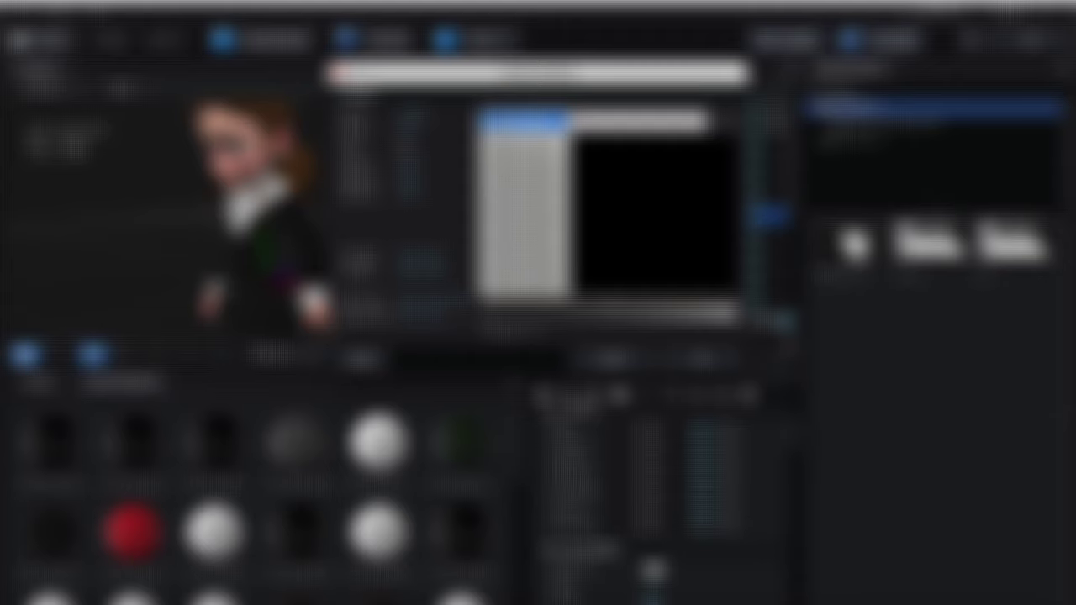
click(523, 122)
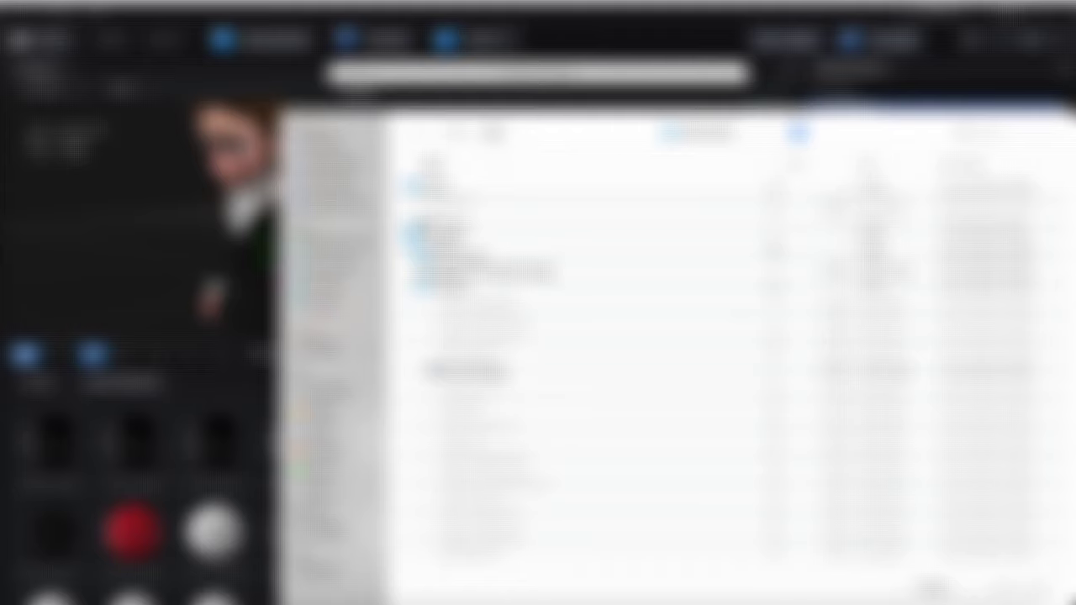
Browse through the project folders to the folder that holds the character's texture images
click(454, 198)
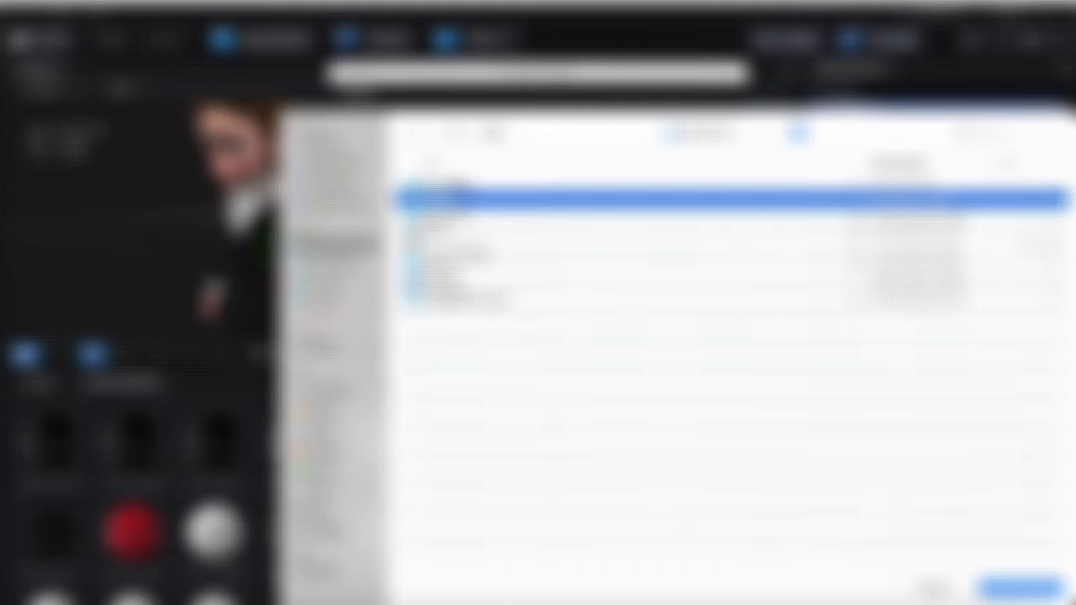
double_click(456, 184)
double_click(437, 177)
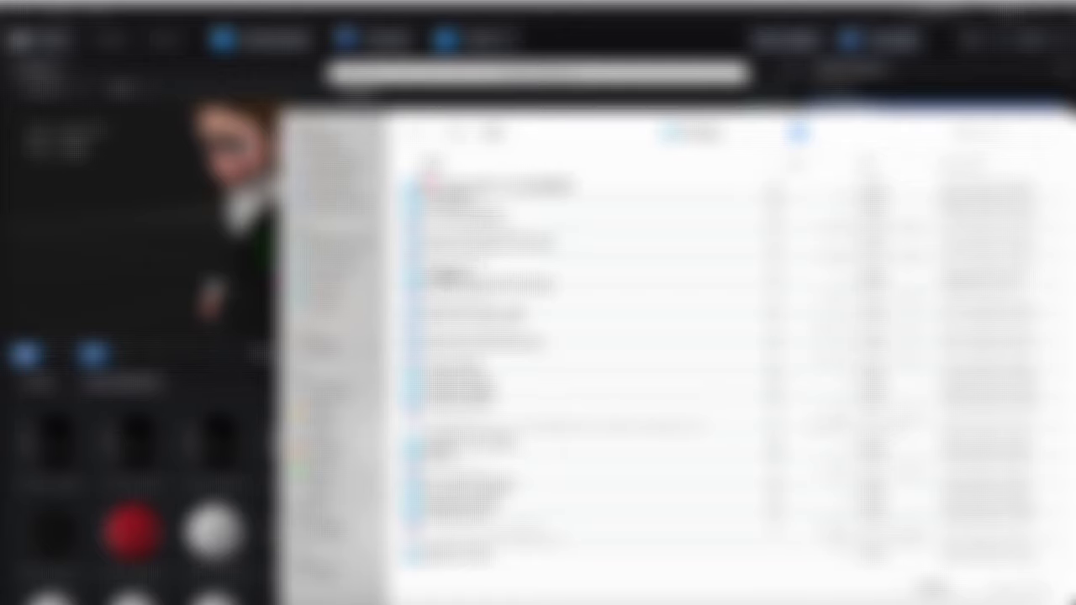
double_click(445, 272)
double_click(447, 201)
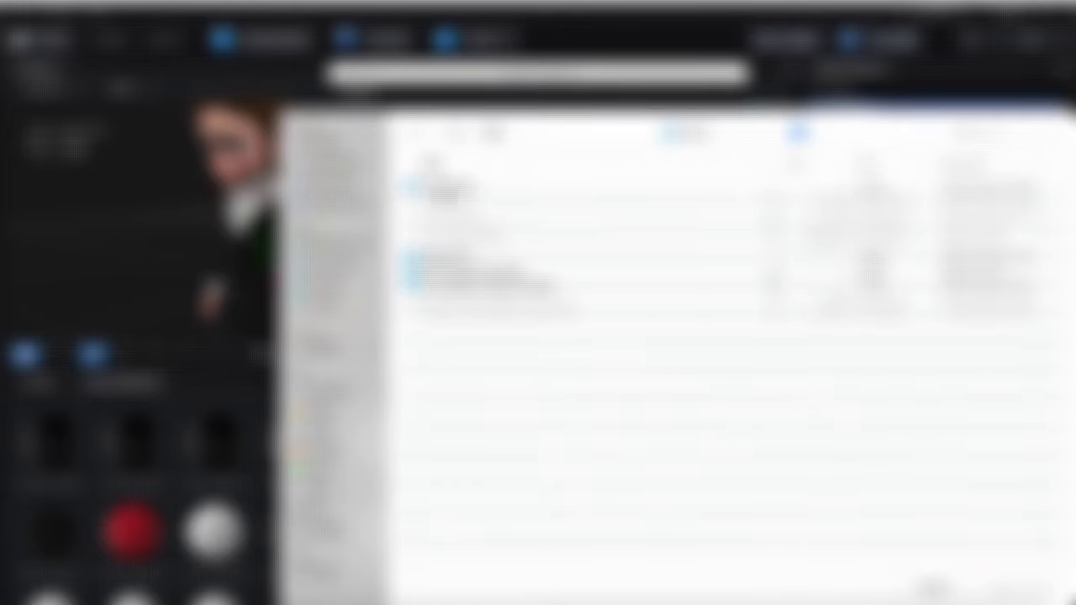
double_click(494, 286)
click(464, 190)
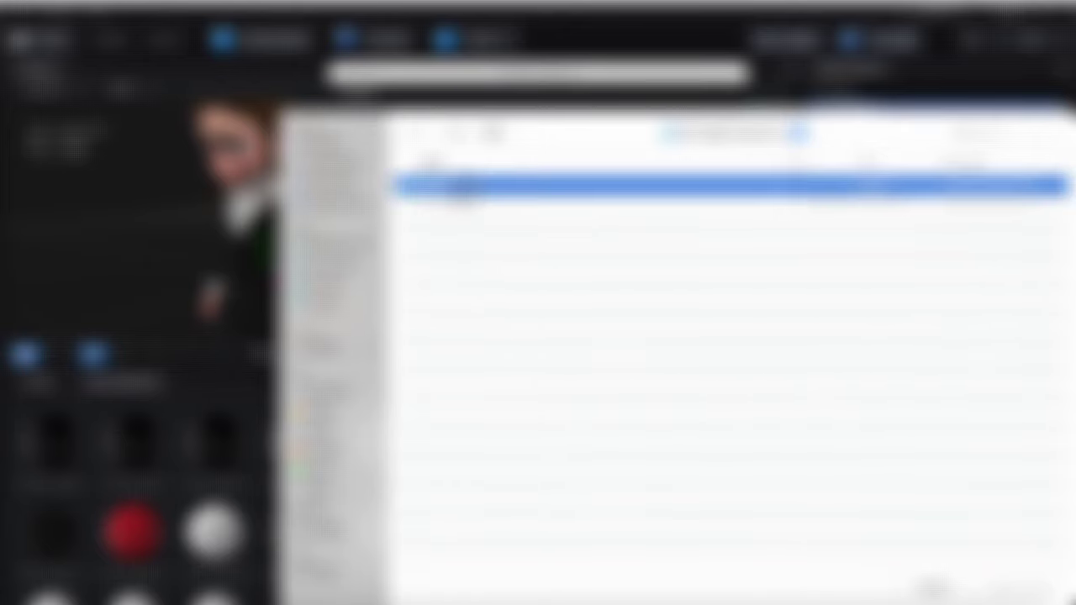
double_click(464, 191)
double_click(466, 187)
double_click(467, 187)
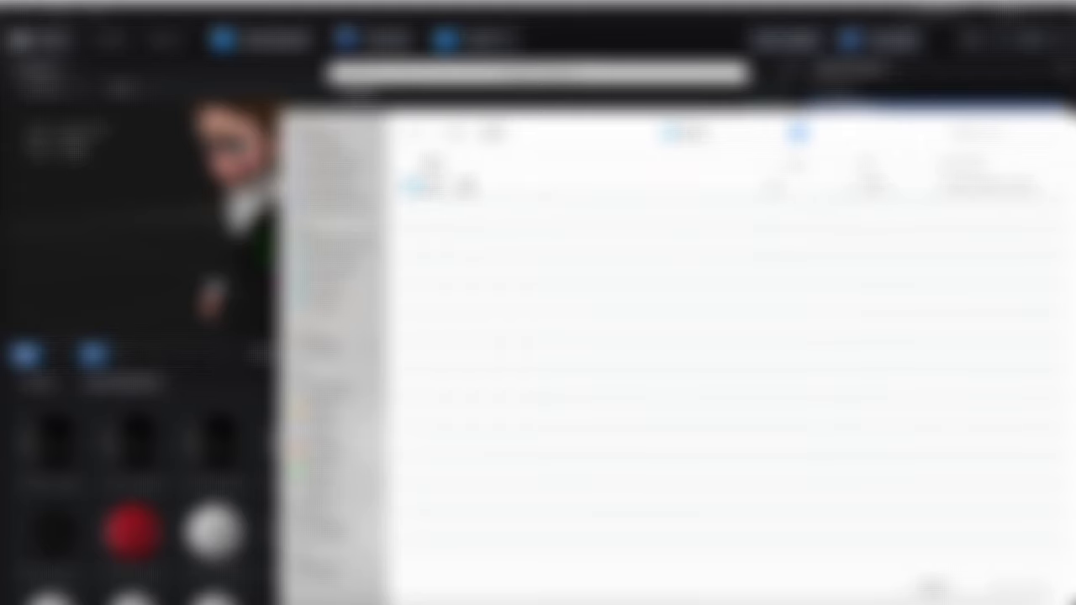
click(488, 186)
double_click(487, 187)
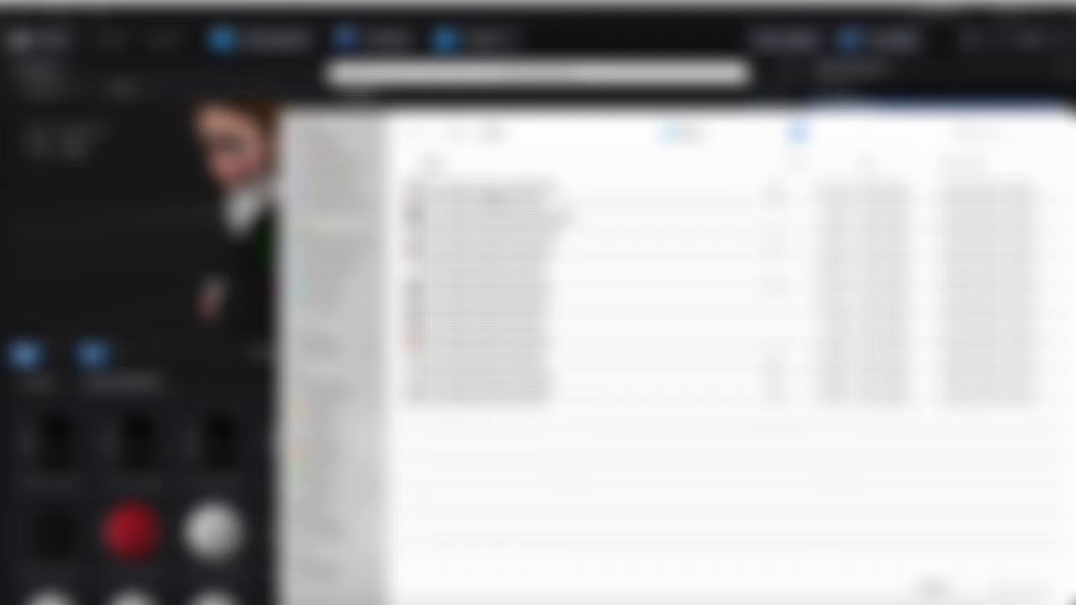
Load TEX_spring_eyes_color.png as the diffuse texture of MAT_spring.eyes_white, accept the texture channel settings and select the MAT_spring.eyes_iris material
click(498, 199)
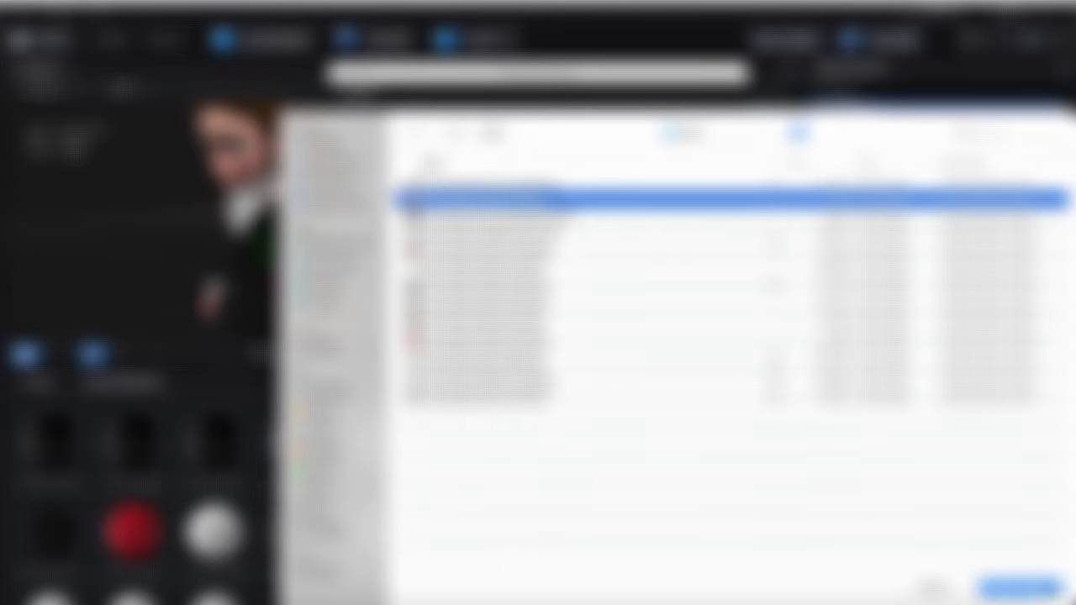
click(1039, 590)
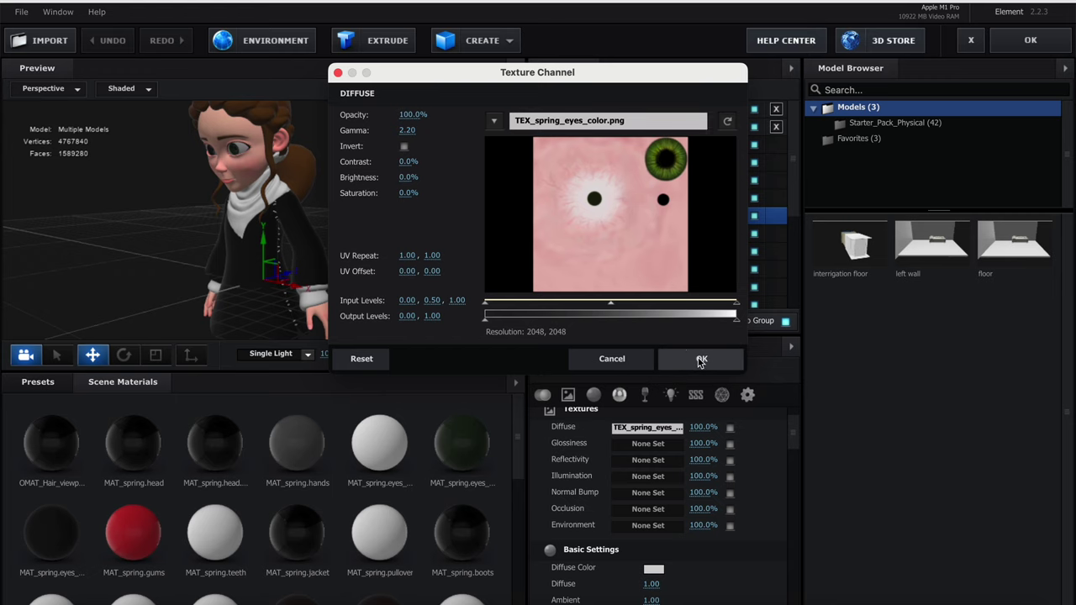
click(701, 359)
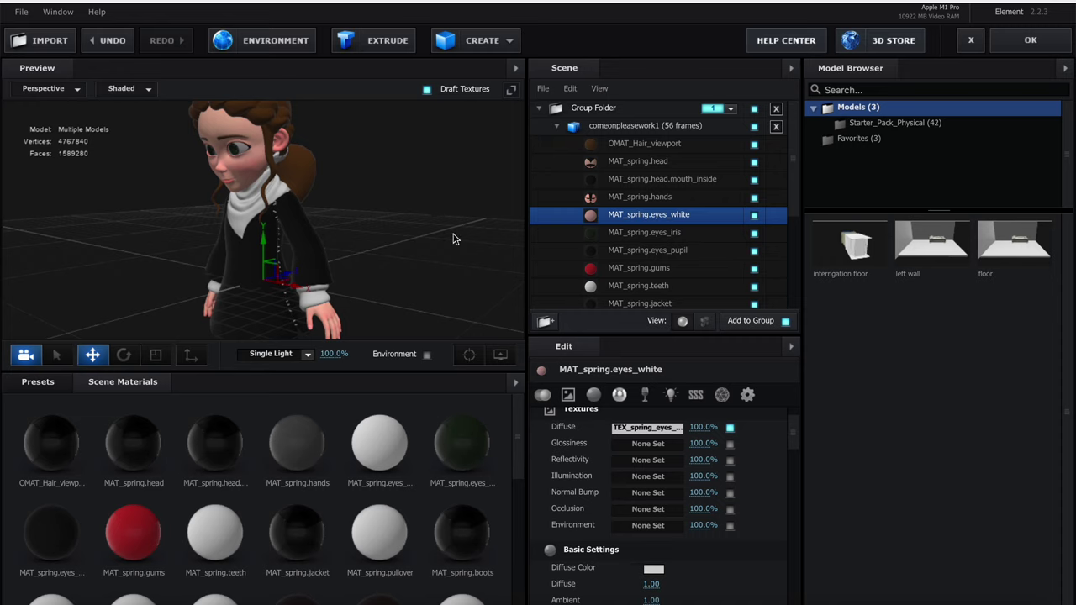
drag(453, 234, 505, 226)
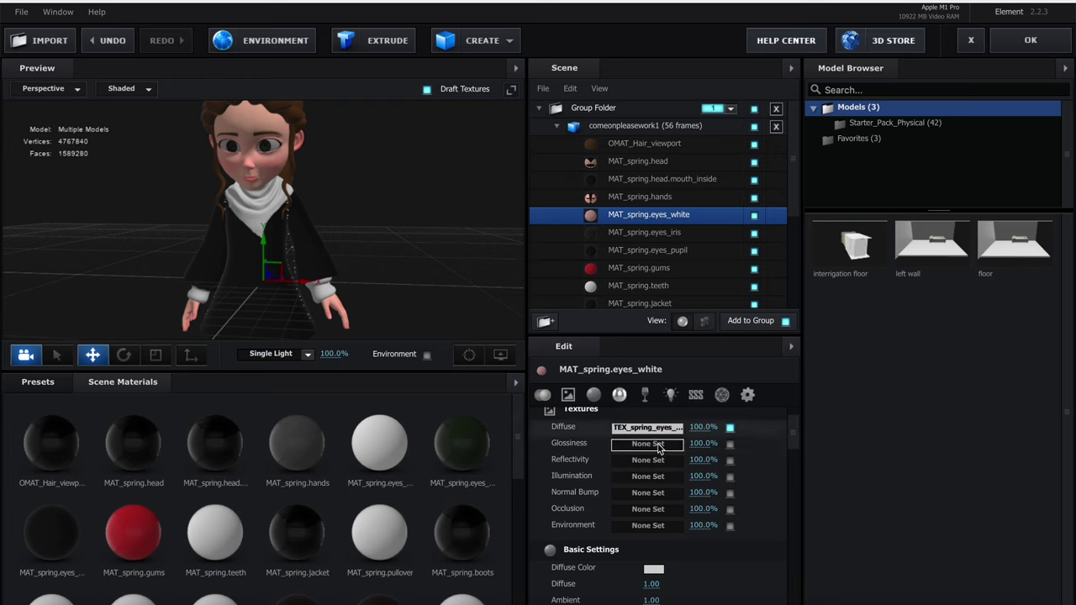
click(643, 236)
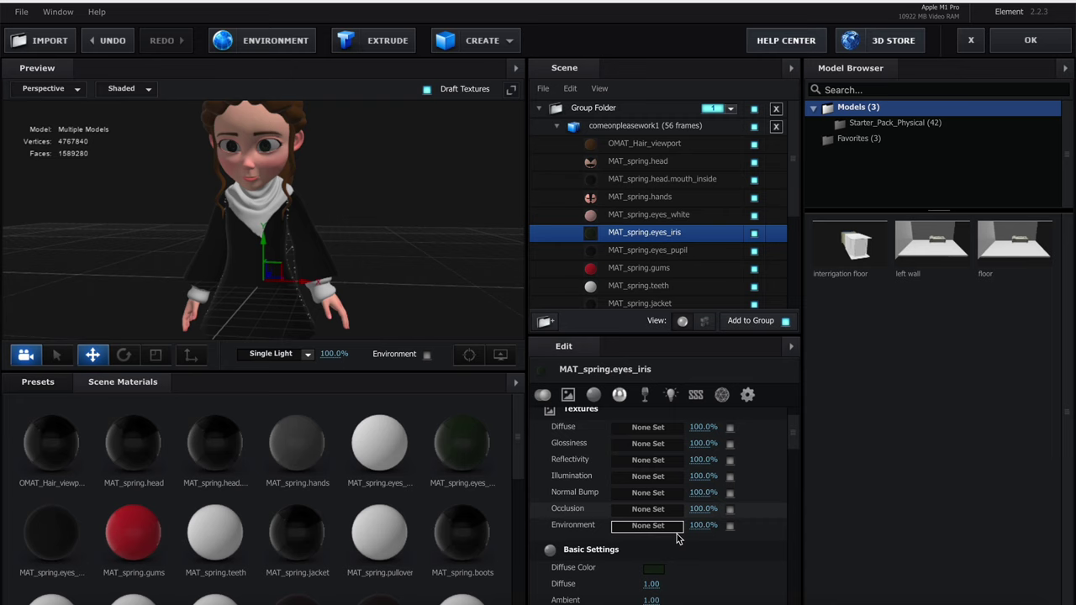
Try pure red (RGB 255, 0, 0) as the reflectivity color of MAT_spring.eyes_iris and undo the change
scroll(657, 471, up, 2)
scroll(656, 471, down, 3)
scroll(656, 471, down, 3)
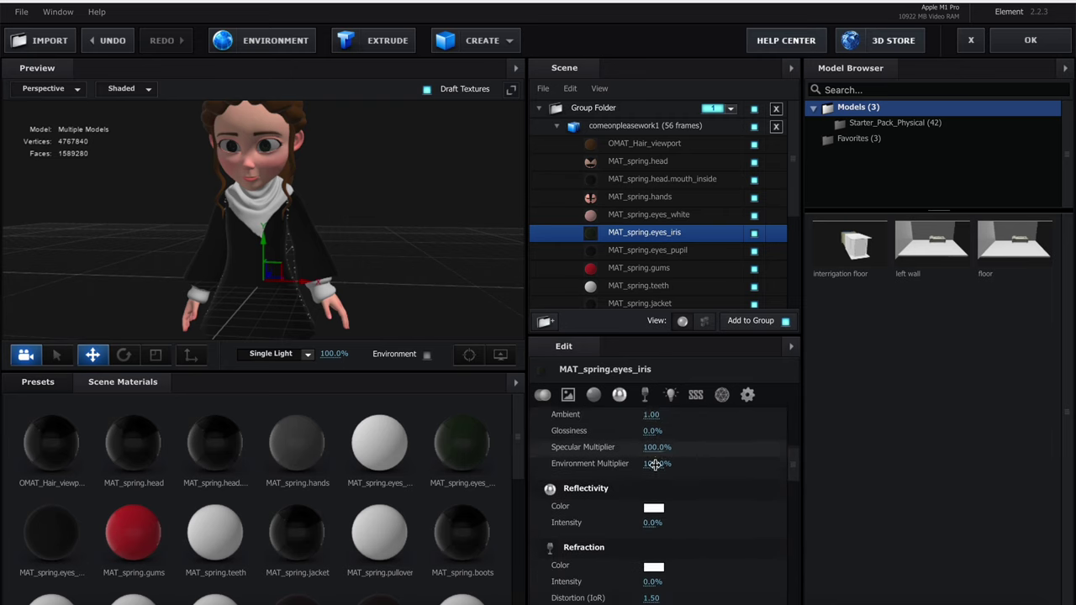
click(654, 499)
text(FF000)
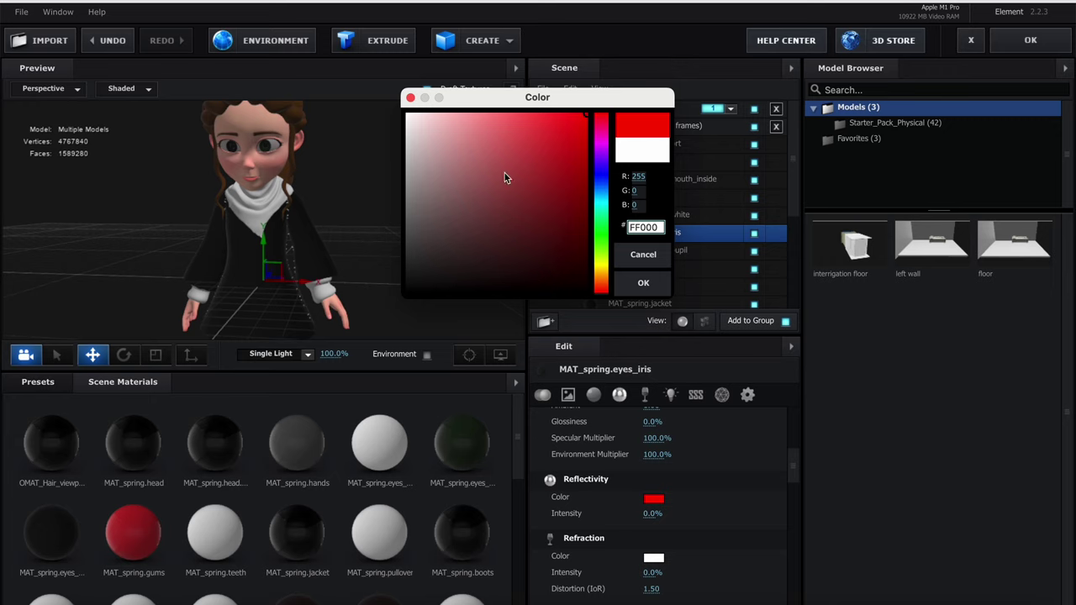
drag(507, 178, 318, 64)
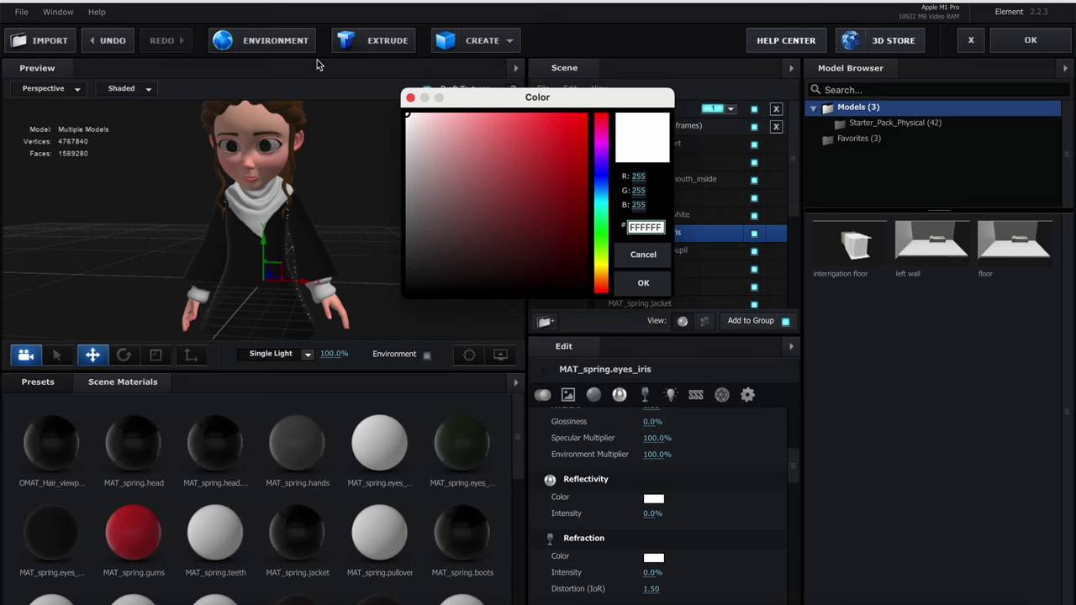
drag(509, 135, 656, 73)
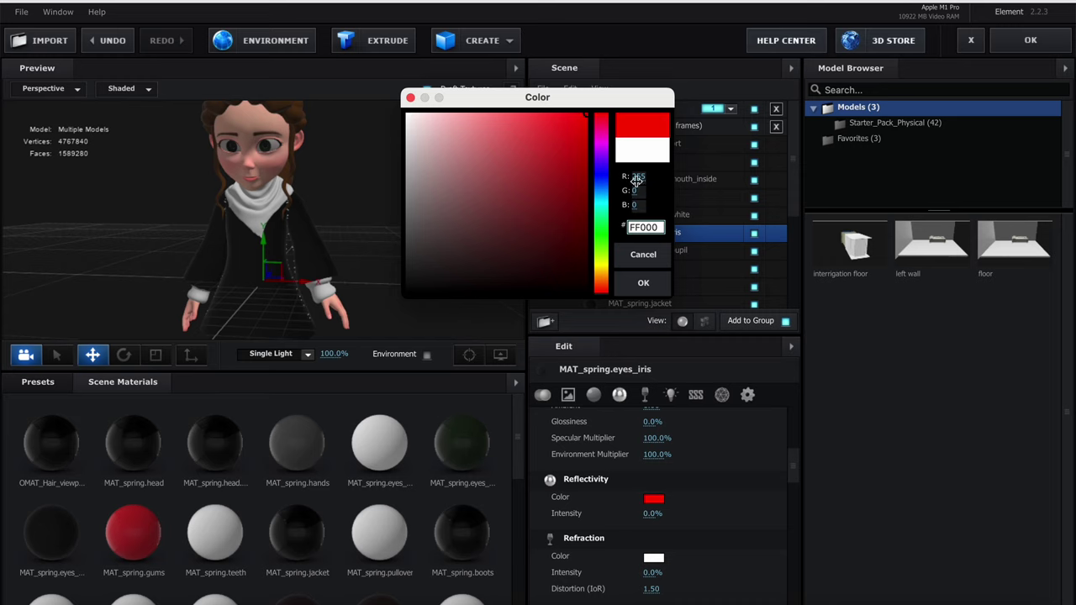
click(643, 282)
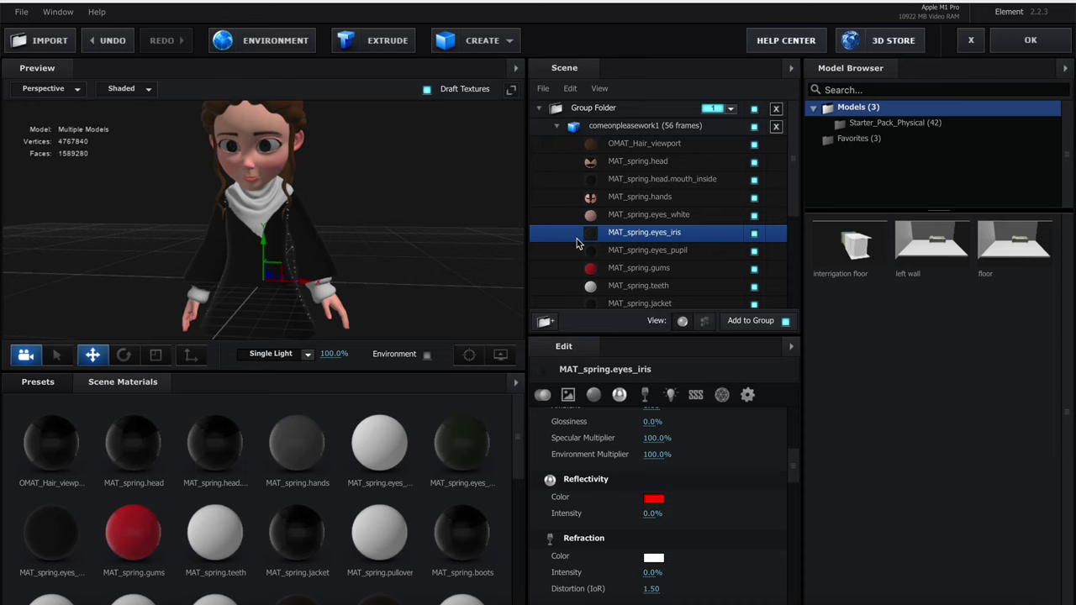
key(ctrl+z)
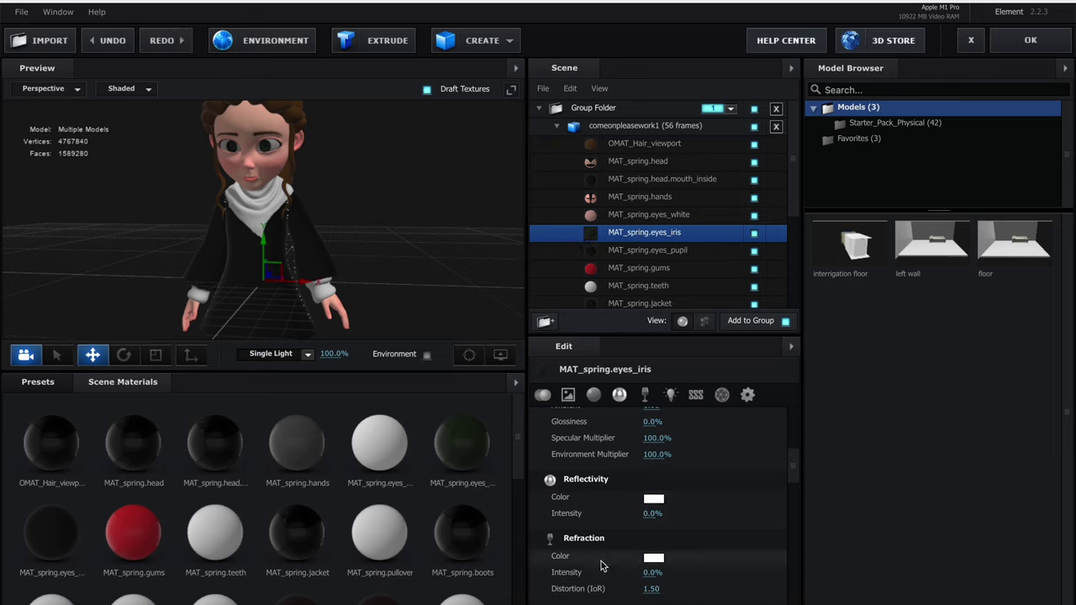
Try red as the diffuse color of MAT_spring.eyes_iris and discard the color change
scroll(654, 487, up, 3)
click(653, 467)
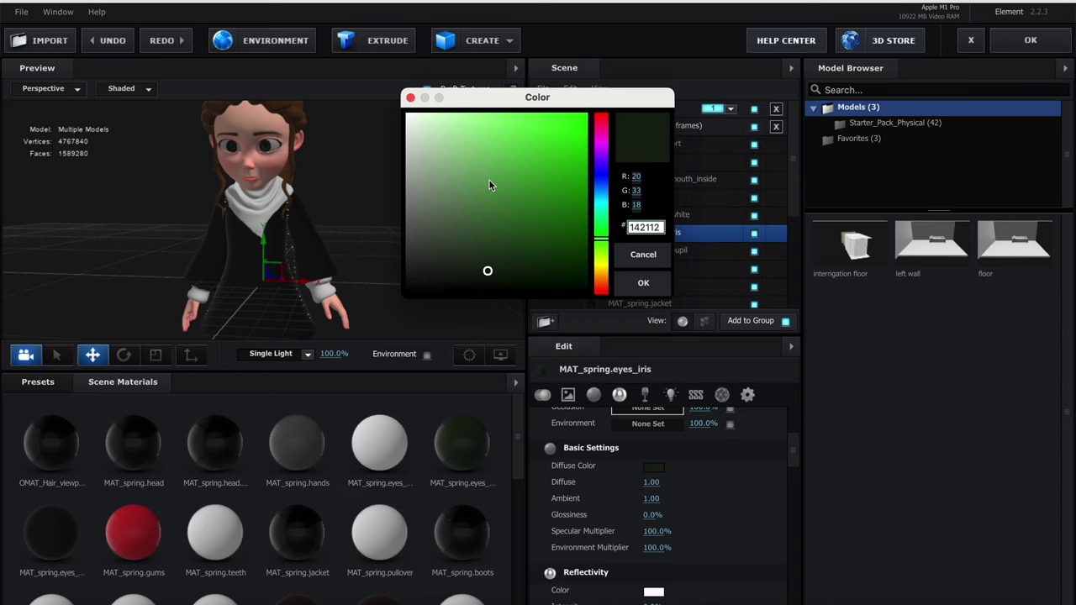
mouse_move(600, 220)
mouse_down()
mouse_move(605, 106)
mouse_move(683, 62)
mouse_up()
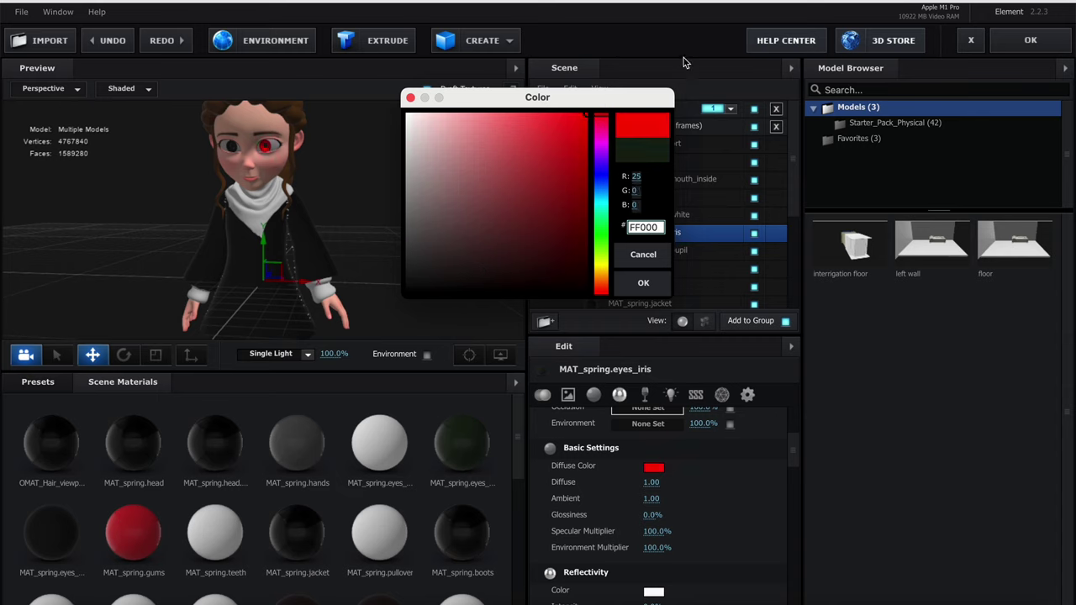
click(638, 257)
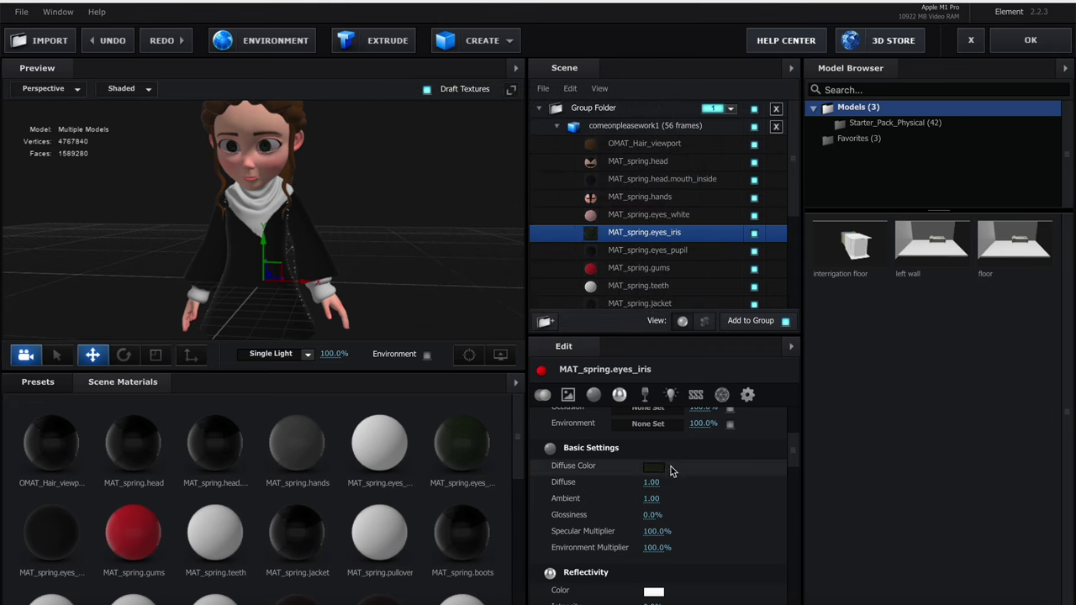
Start loading a diffuse texture from file for the MAT_spring.eyes_iris material
scroll(671, 471, up, 5)
click(660, 431)
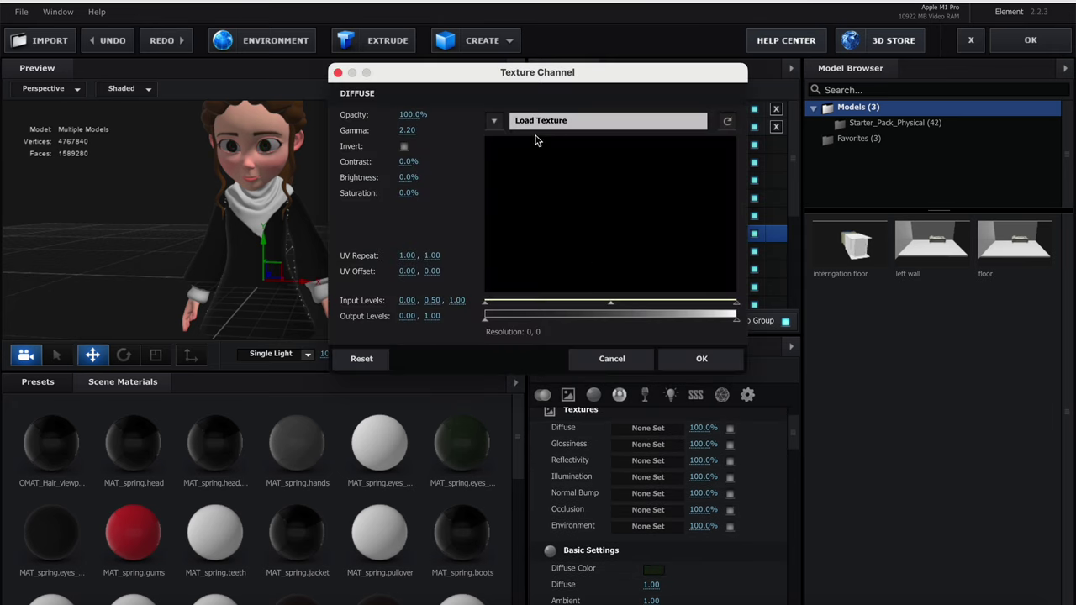
click(495, 121)
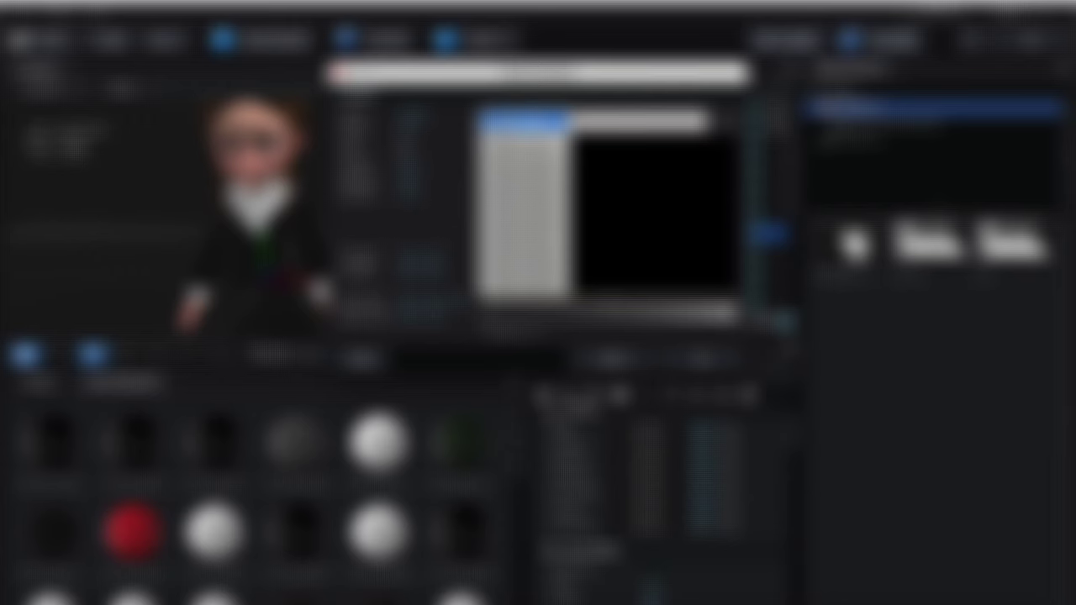
click(530, 123)
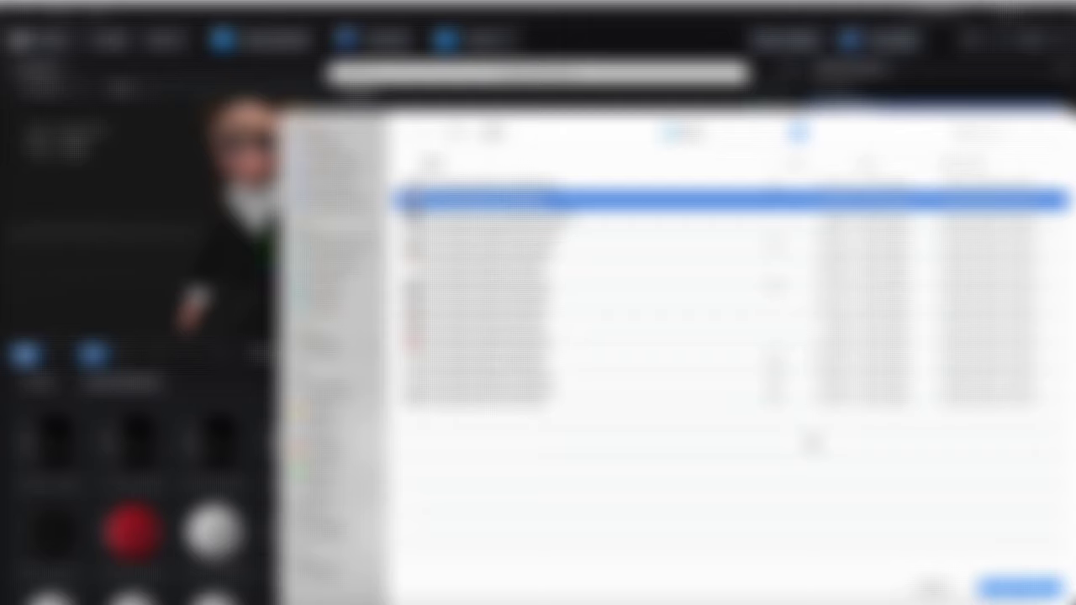
Load TEX_spring_eyes_color.png as the diffuse texture of MAT_spring.eyes_iris and set its diffuse color to white (FFFFFF)
click(1019, 587)
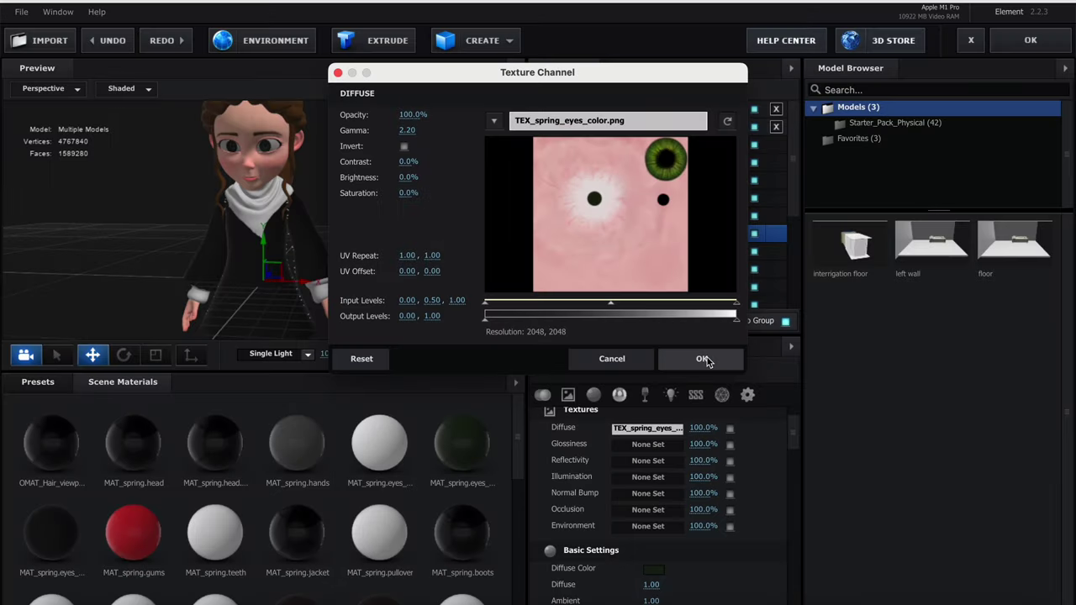
click(703, 359)
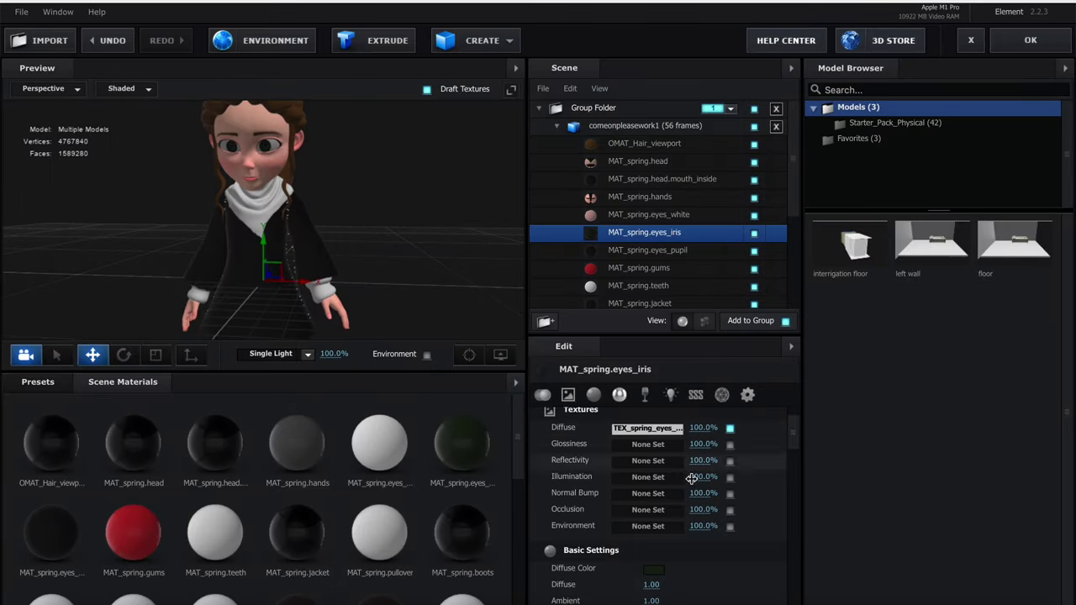
scroll(698, 513, down, 2)
click(654, 535)
drag(509, 199, 380, 110)
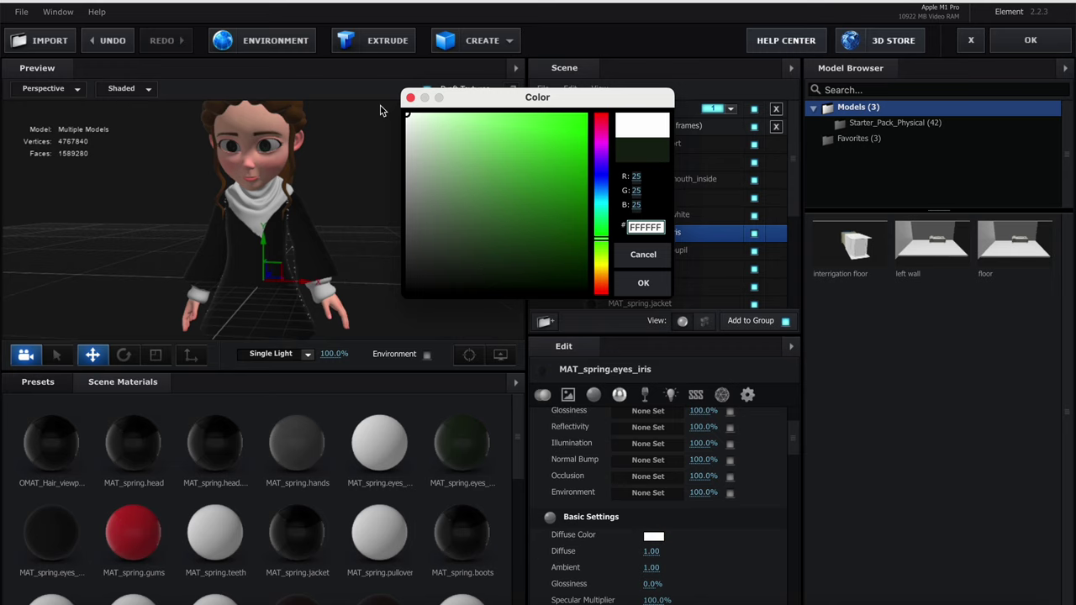
click(643, 282)
drag(363, 187, 374, 185)
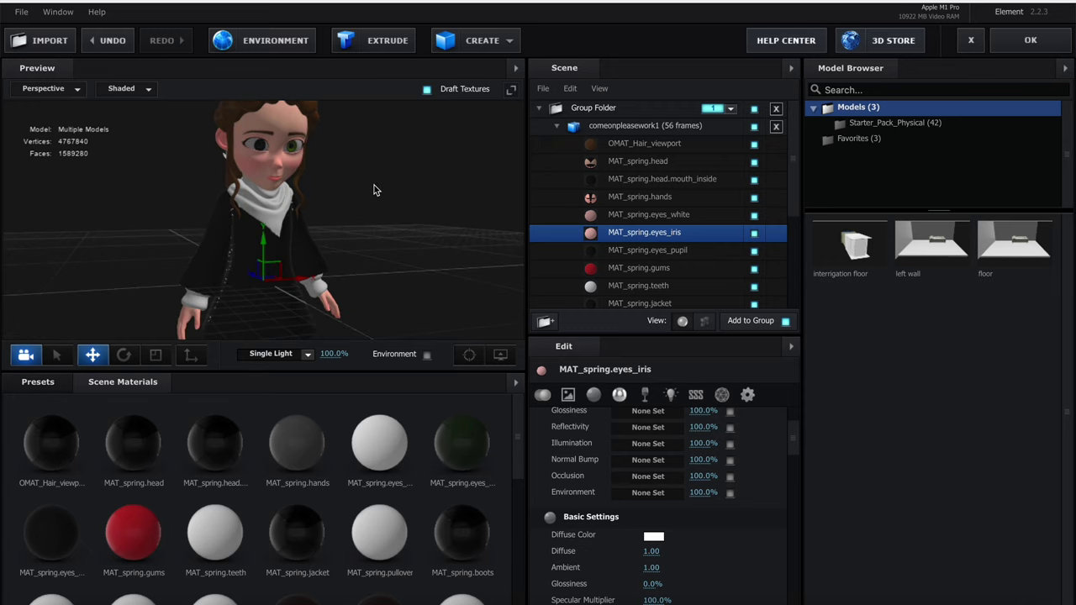
Mute and unmute the MAT_spring.eyes_iris and MAT_spring.eyes_white surfaces to check which part of the eyes each covers
click(688, 217)
click(707, 234)
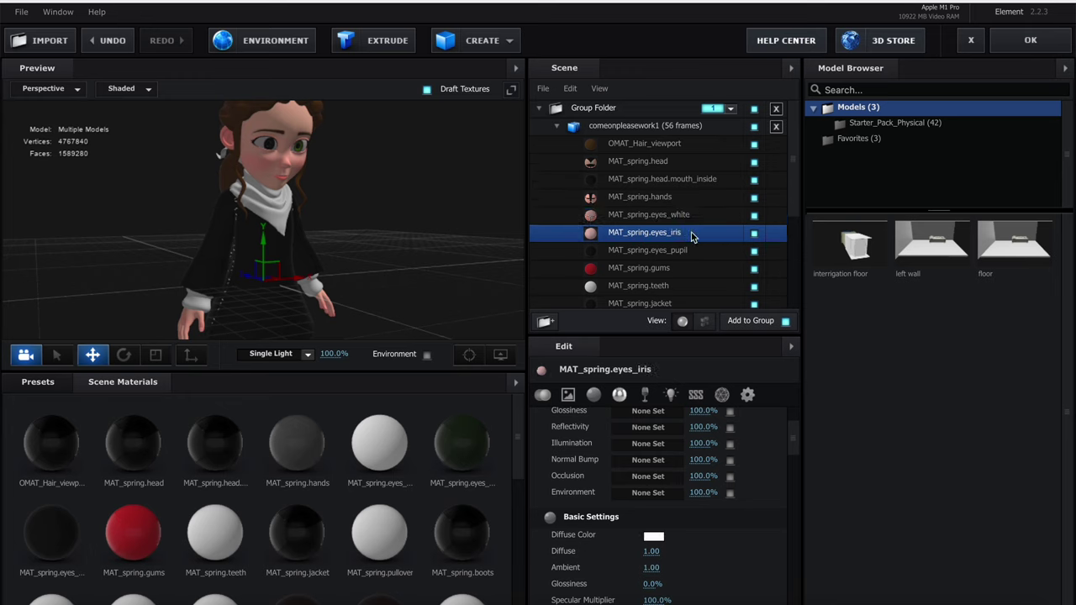
click(754, 235)
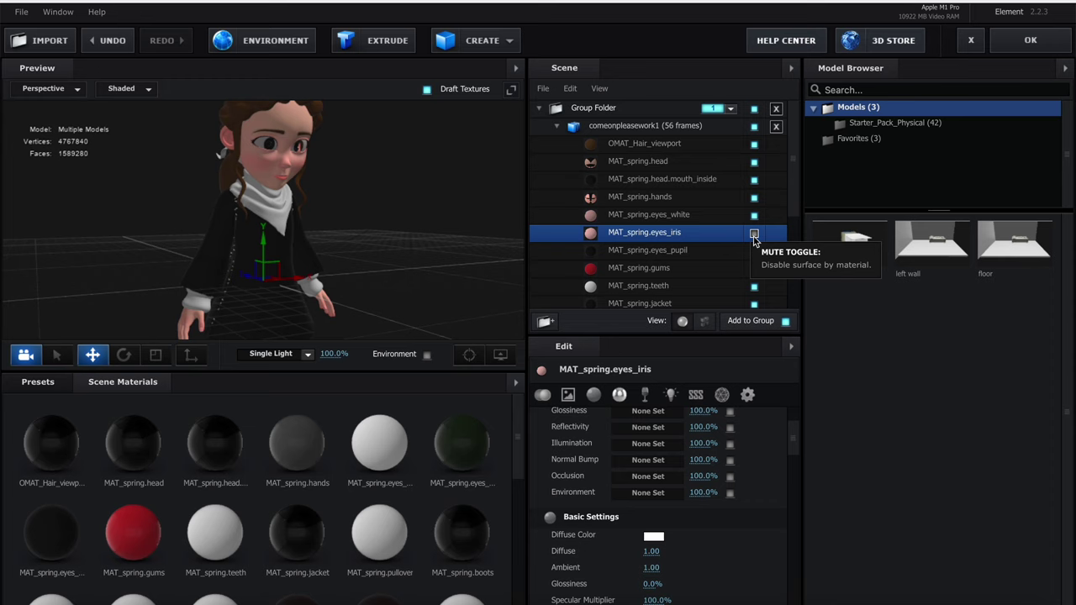
click(754, 236)
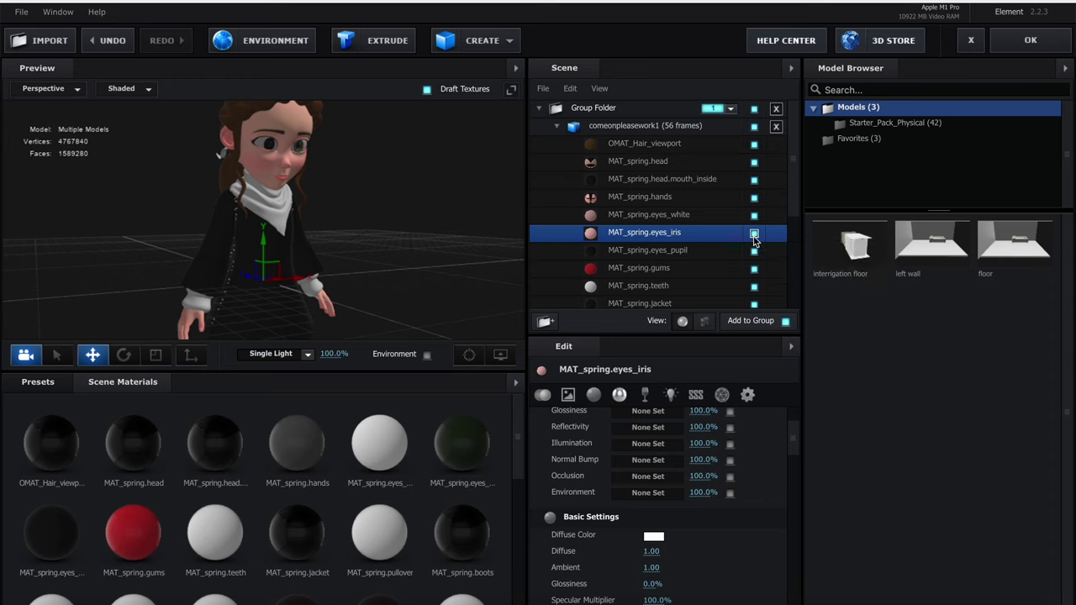
click(754, 216)
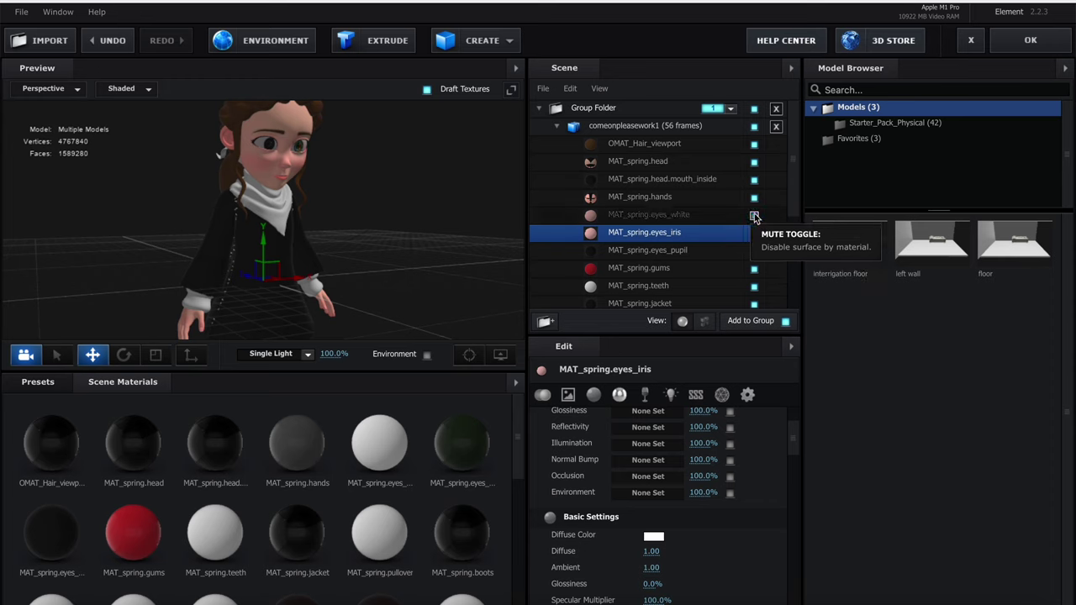
click(754, 216)
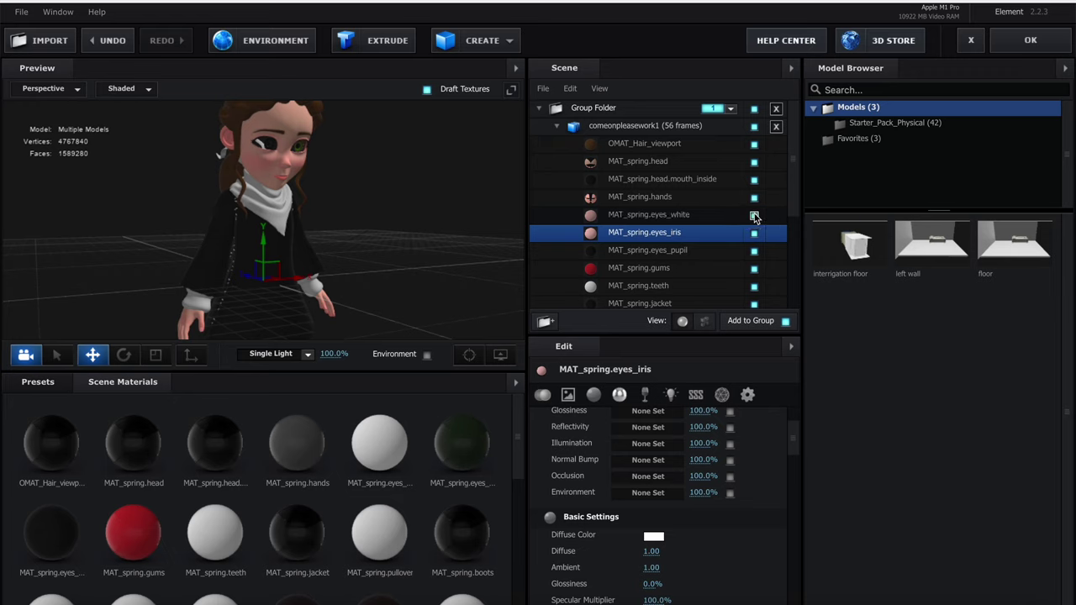
Set the diffuse color of MAT_spring.eyes_white to pure white (FFFFFF) and check its texture and the character's eyes
click(699, 218)
click(654, 535)
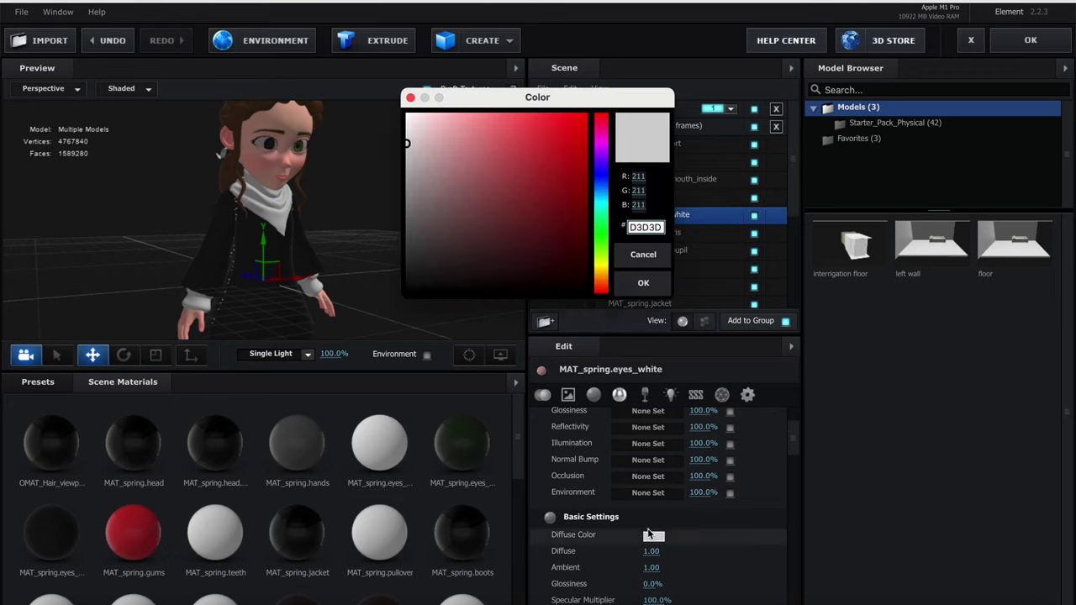
drag(502, 250, 408, 115)
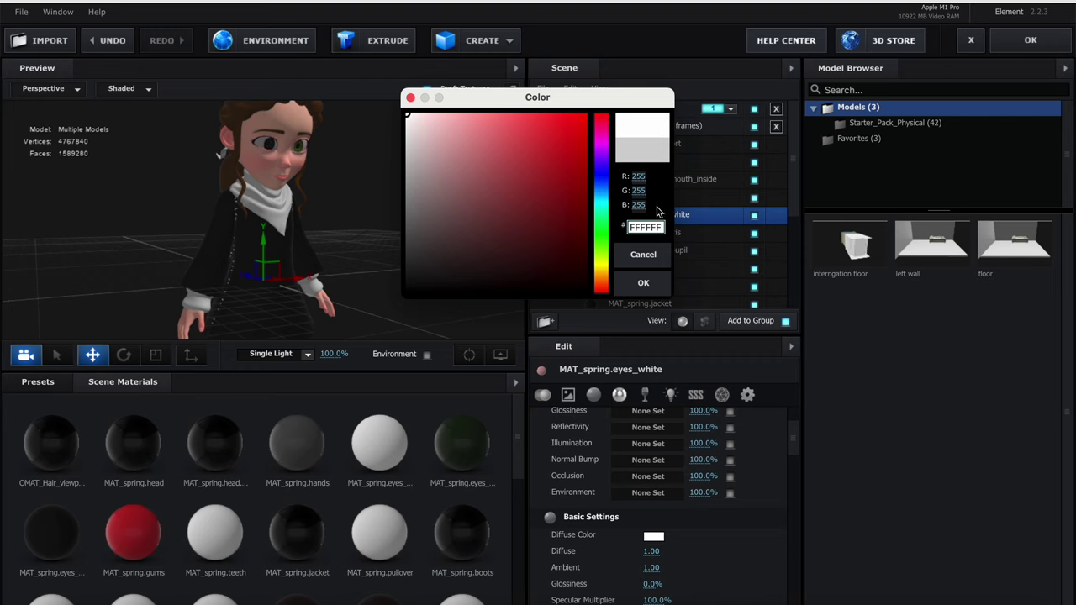
click(644, 286)
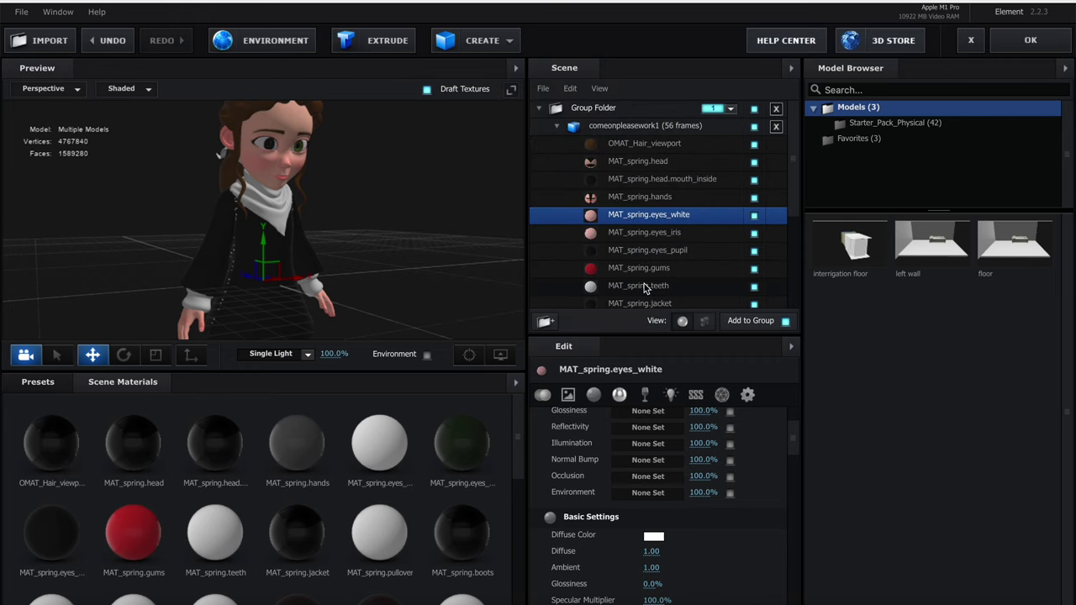
scroll(652, 465, up, 3)
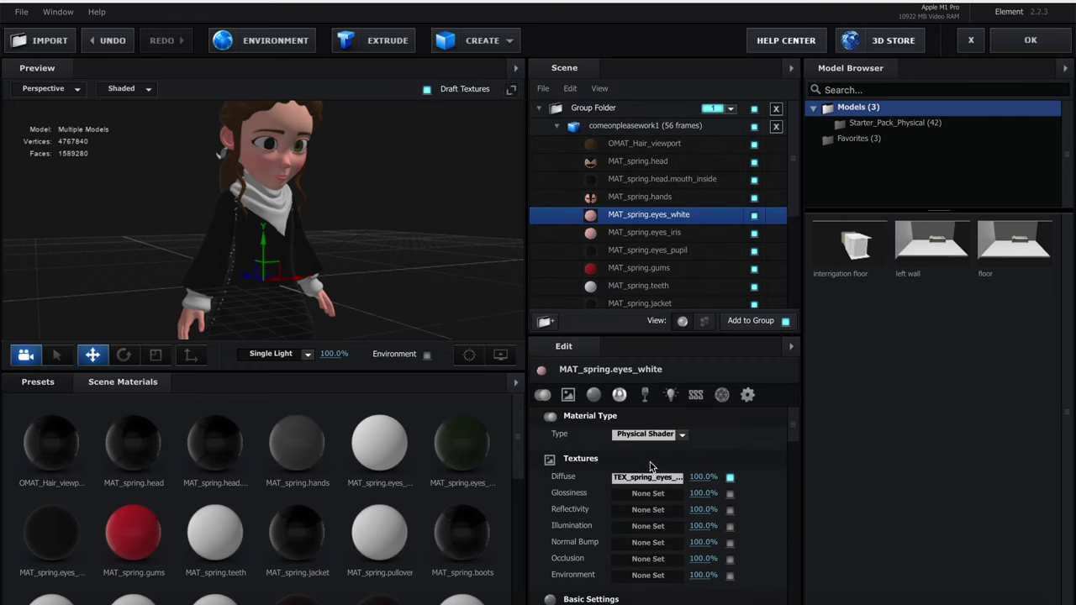
scroll(680, 471, down, 3)
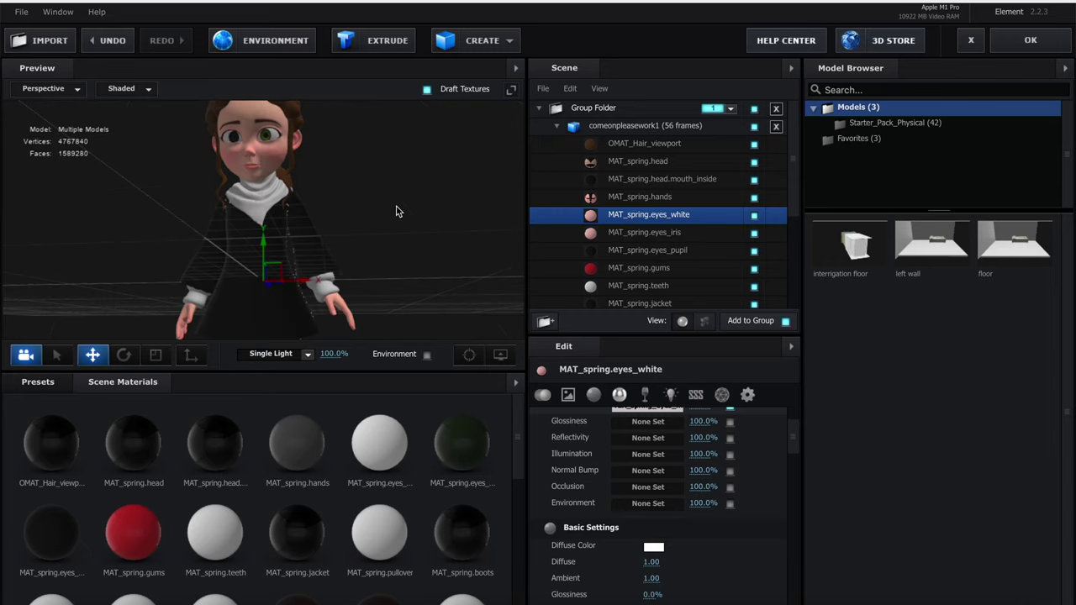
Apply the scene changes to check the character in the After Effects composition, and reopen Element's Scene Setup
click(1031, 39)
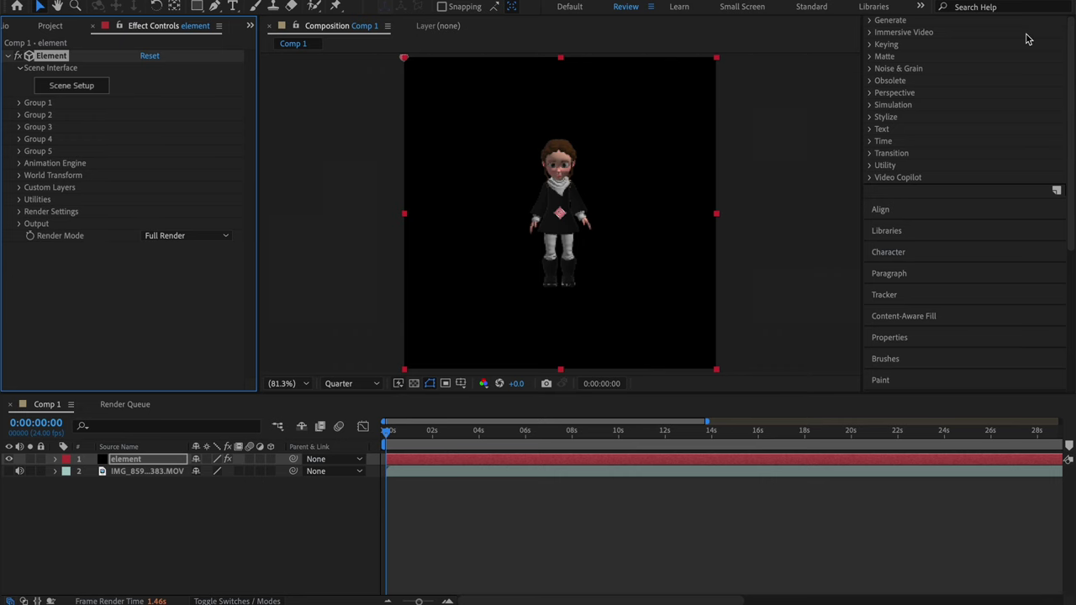
click(774, 260)
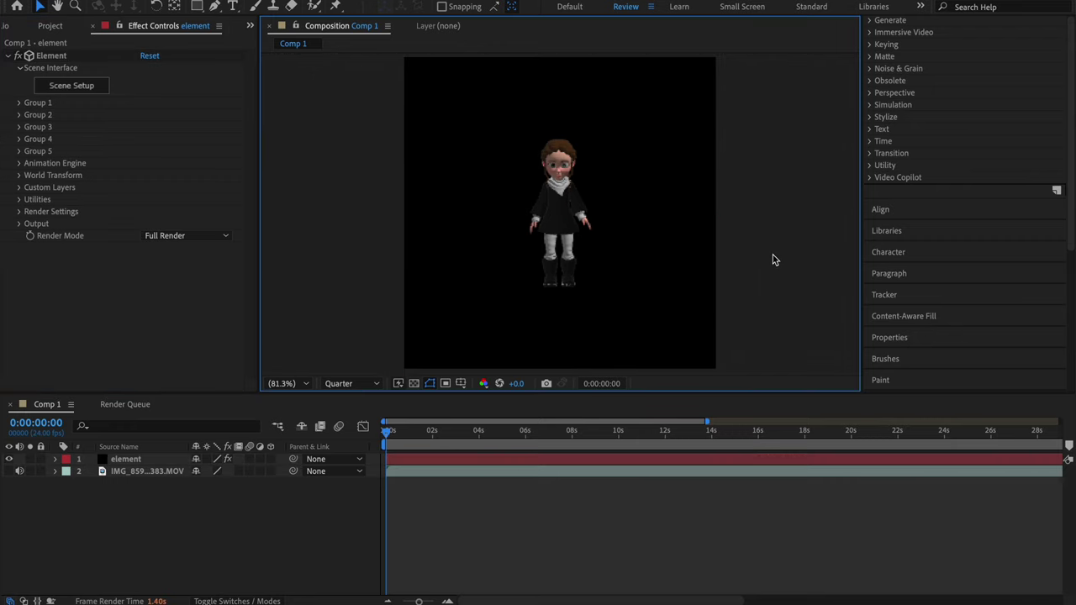
click(96, 90)
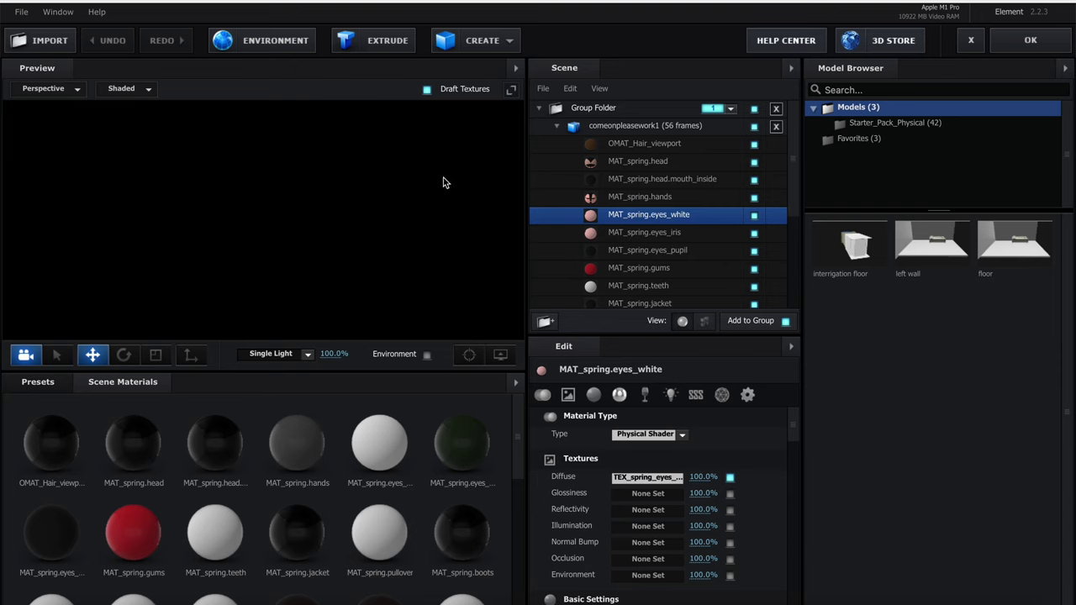
Change the diffuse color of MAT_spring.eyes_pupil to white (FFFFFF), trying red and black first
click(650, 250)
scroll(643, 504, down, 3)
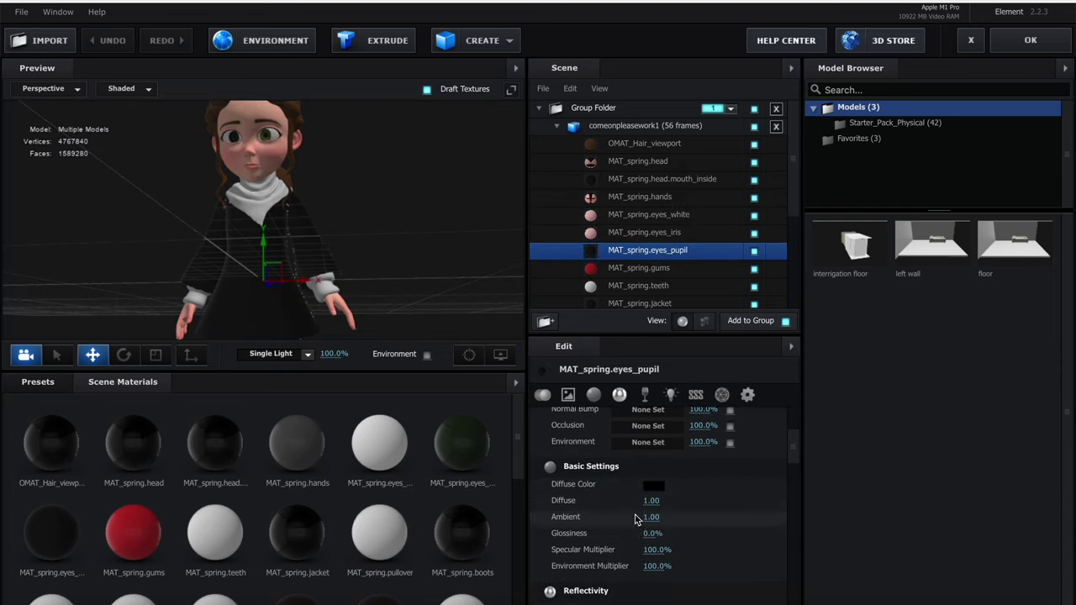
click(654, 487)
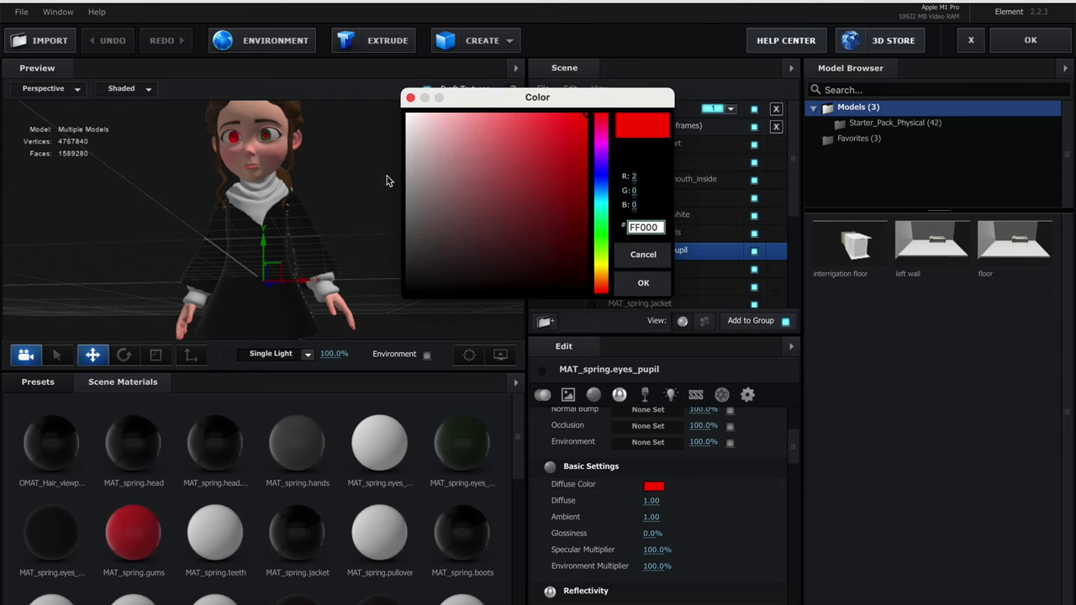
drag(455, 190, 296, 434)
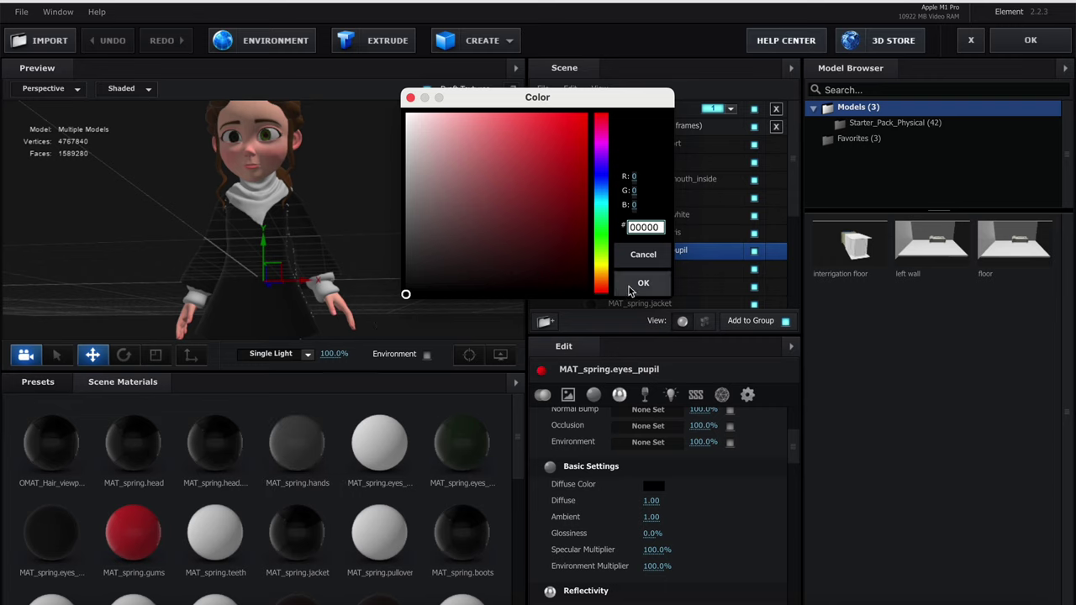
drag(399, 126, 325, 59)
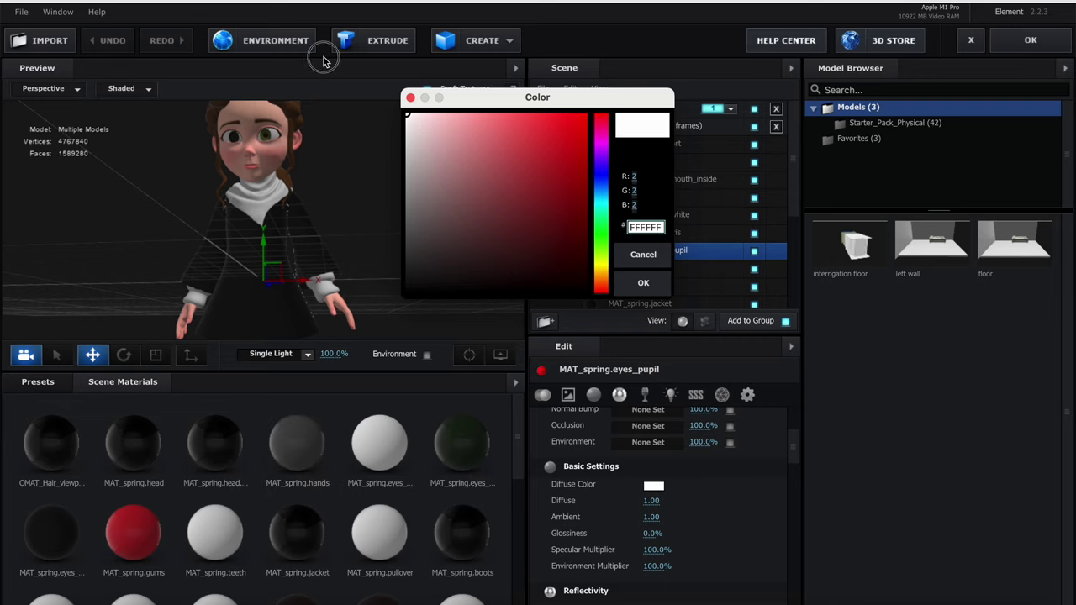
click(648, 284)
Start loading a diffuse texture for MAT_spring.eyes_pupil and browse to the folder containing the character's texture files
scroll(665, 458, up, 3)
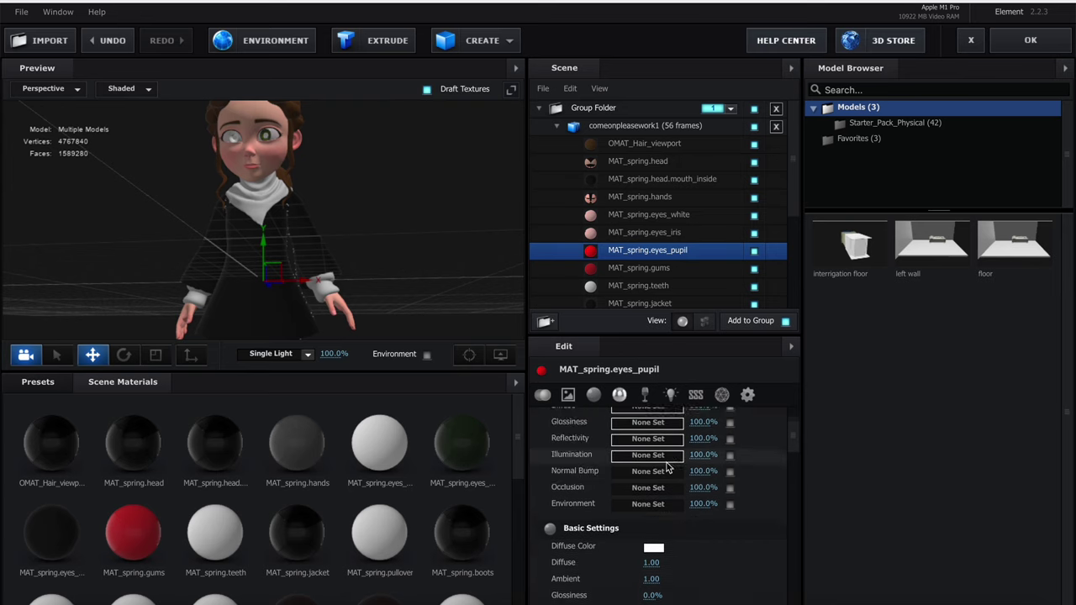
click(645, 441)
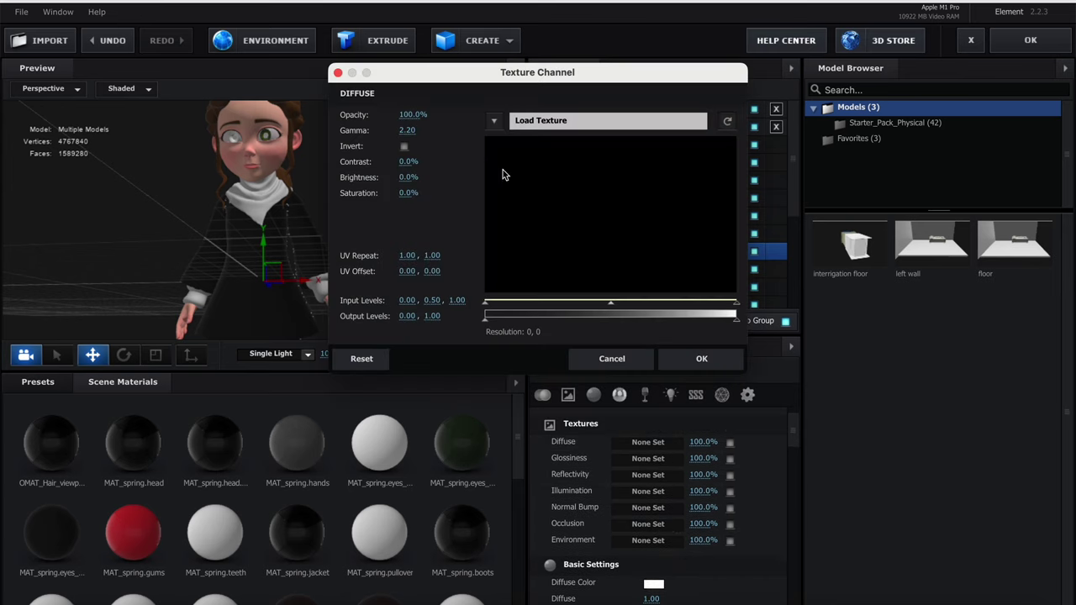
click(495, 122)
click(525, 120)
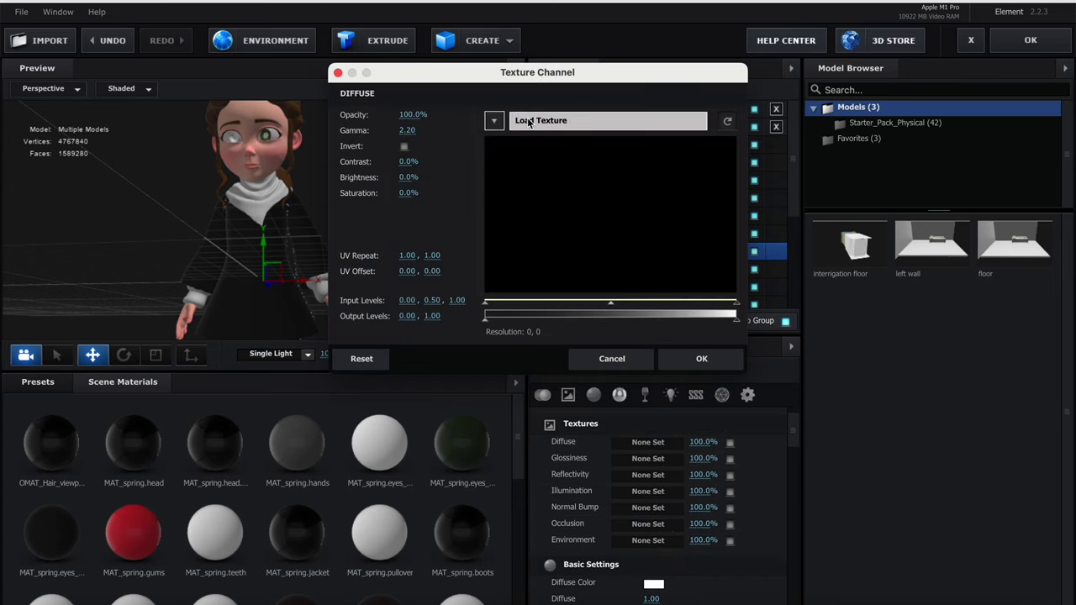
click(338, 244)
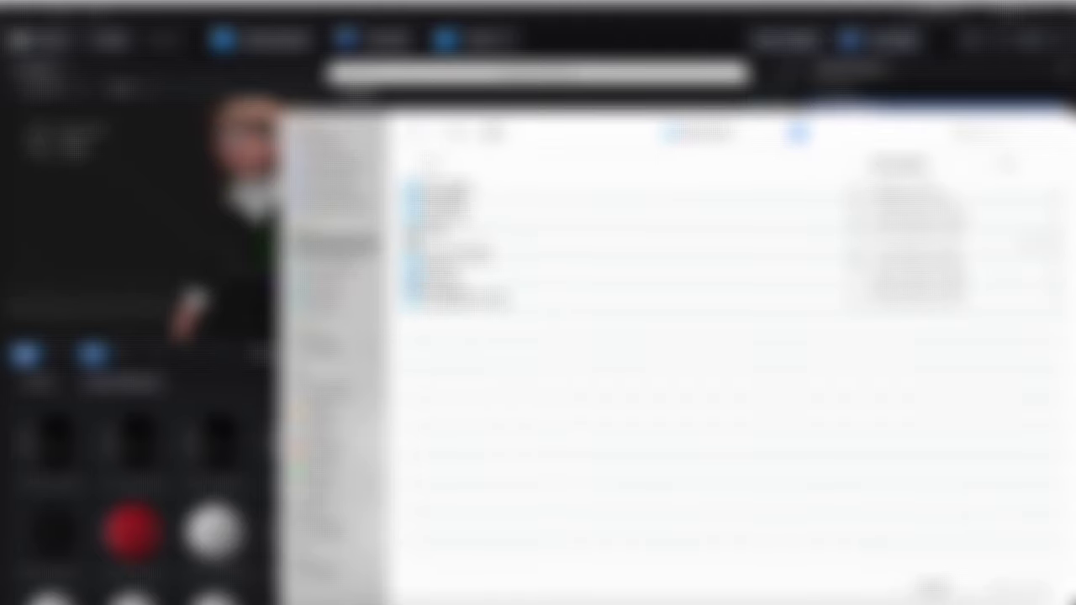
click(473, 184)
double_click(474, 184)
double_click(473, 184)
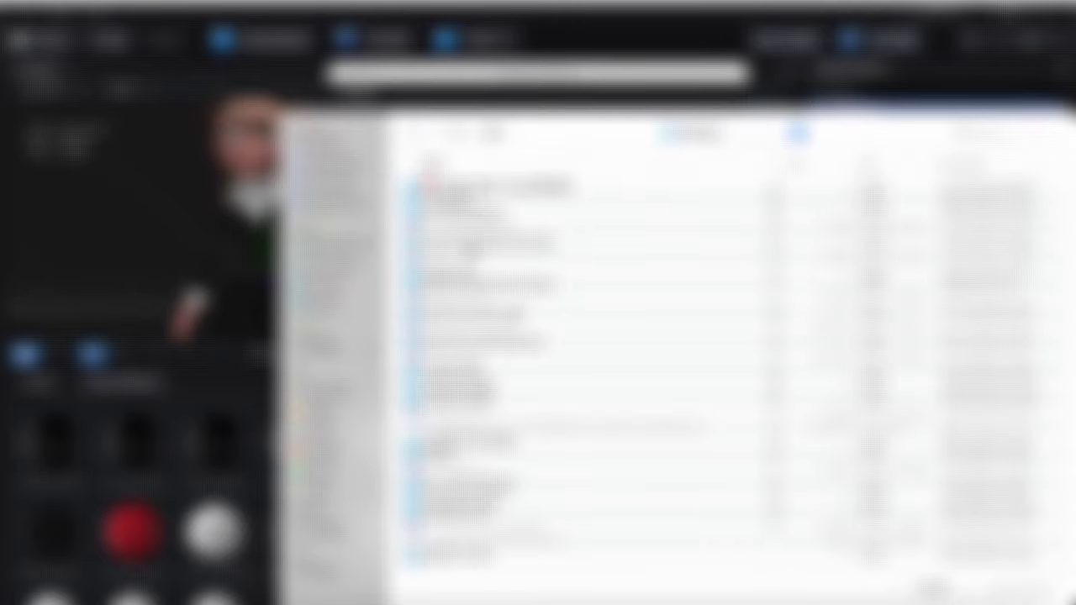
double_click(467, 270)
double_click(443, 202)
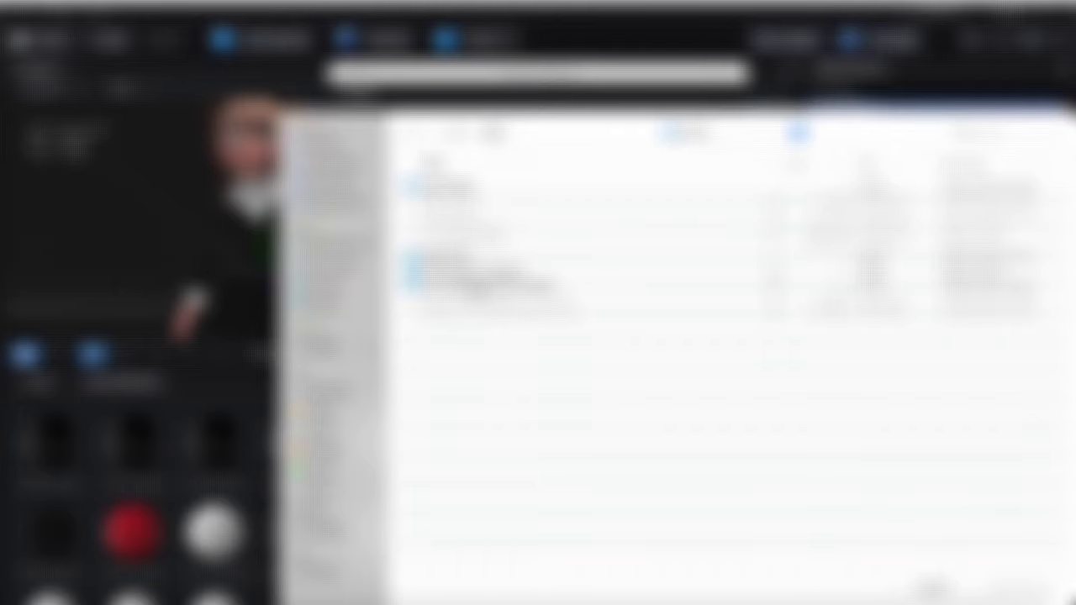
click(475, 286)
double_click(476, 288)
double_click(455, 185)
click(453, 183)
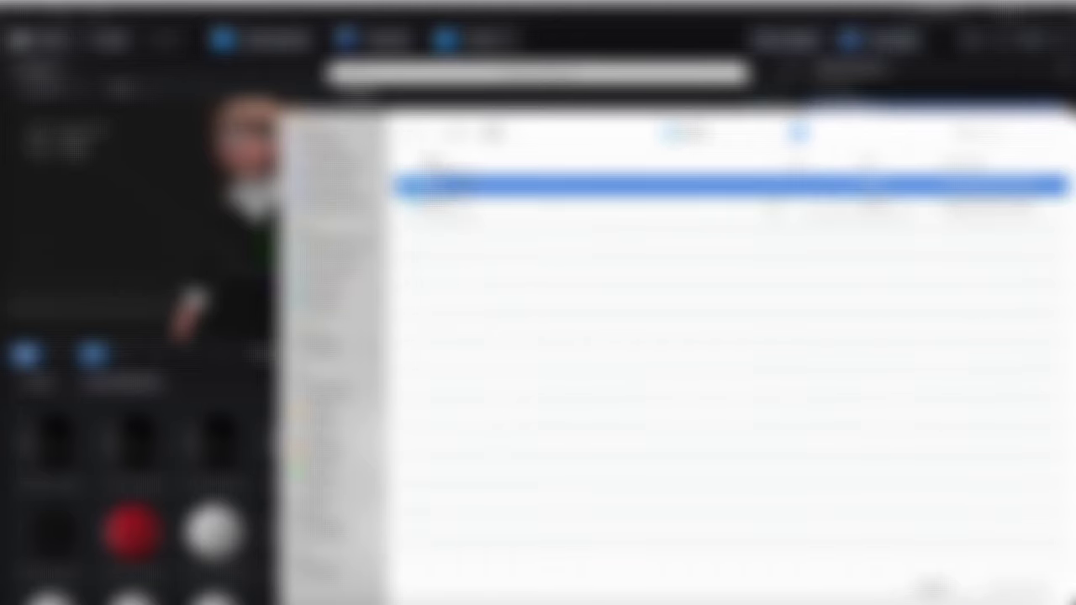
double_click(455, 184)
click(456, 184)
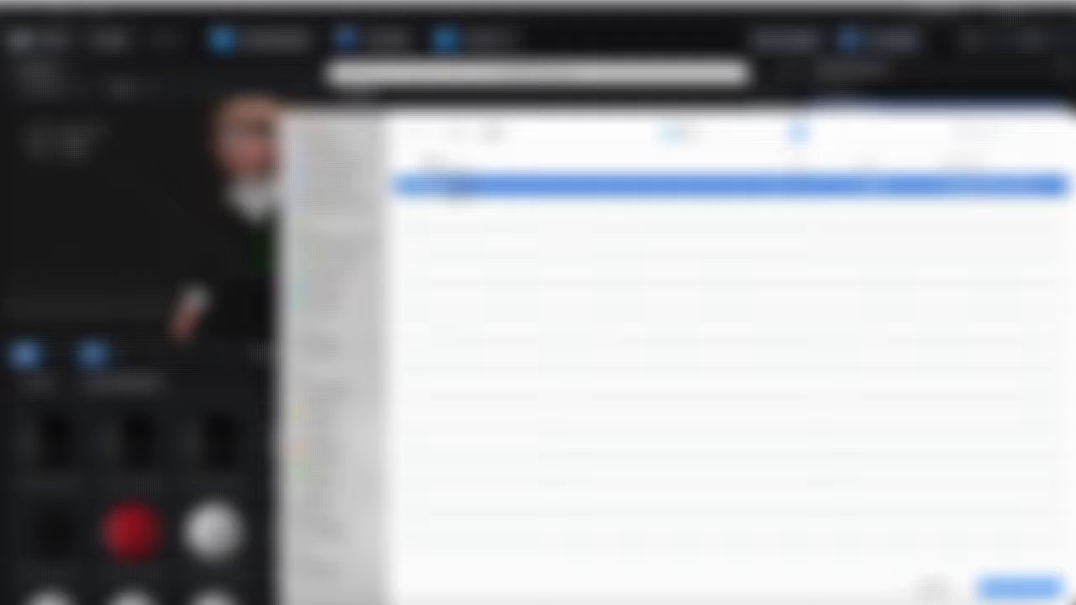
double_click(455, 184)
click(458, 184)
double_click(458, 183)
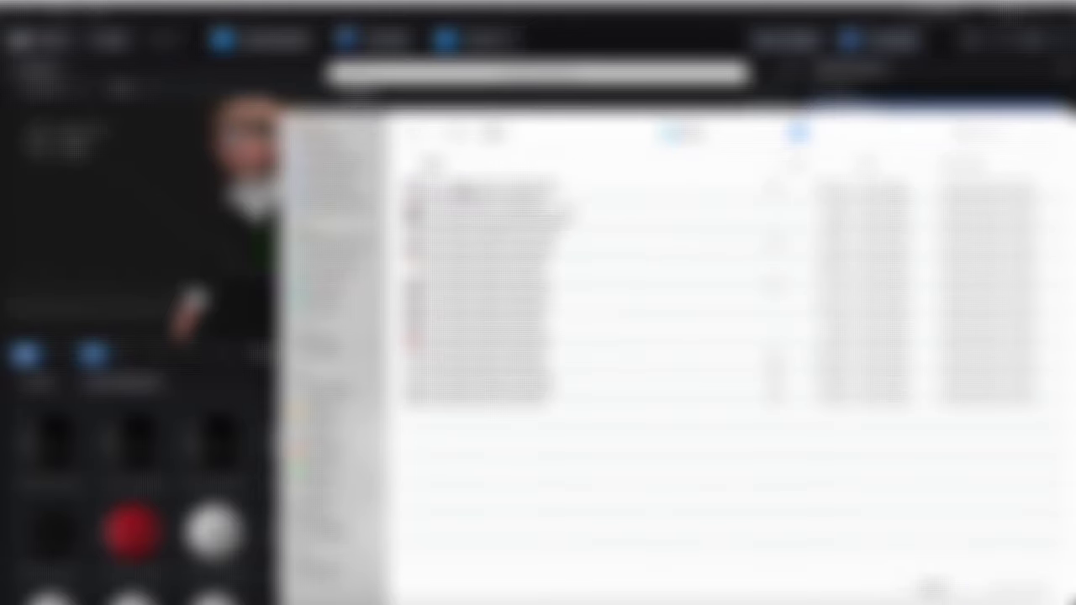
Load TEX_spring_eyes_color.png from the texture folder as the diffuse texture of MAT_spring.eyes_pupil
click(495, 202)
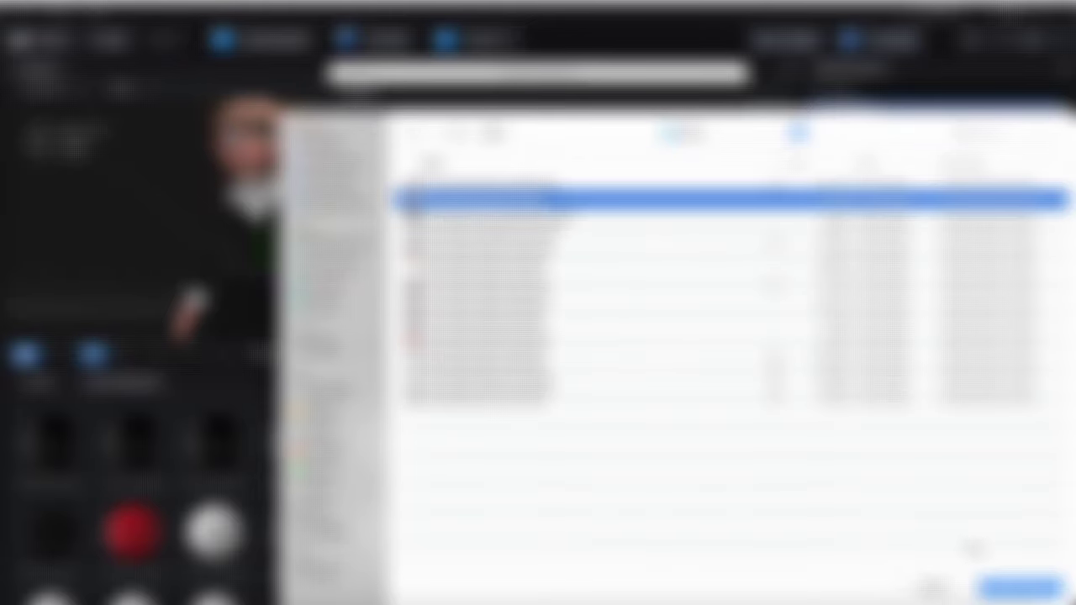
click(1007, 586)
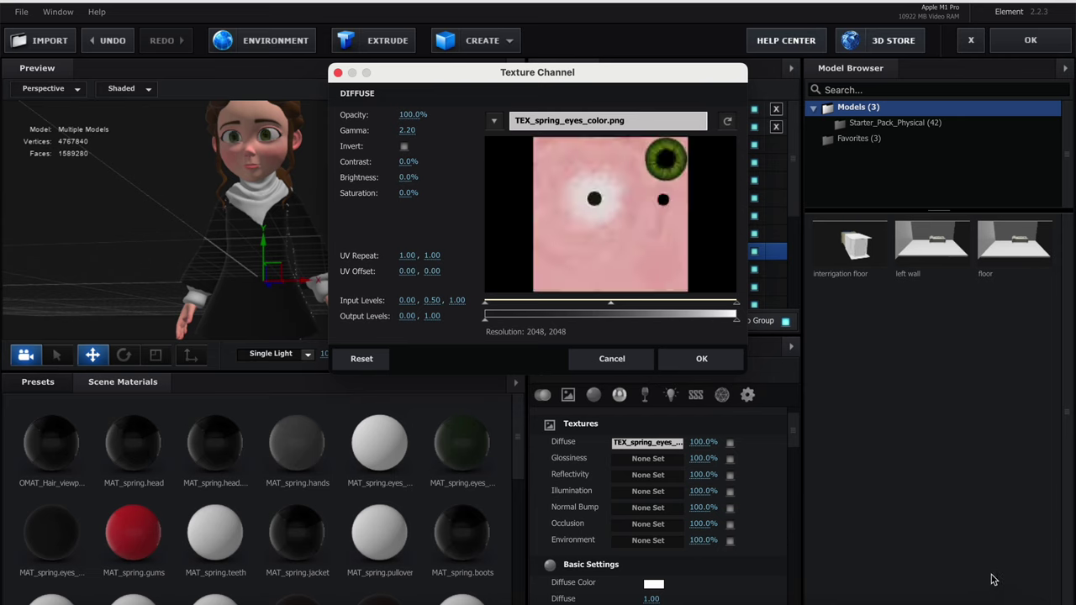
click(714, 359)
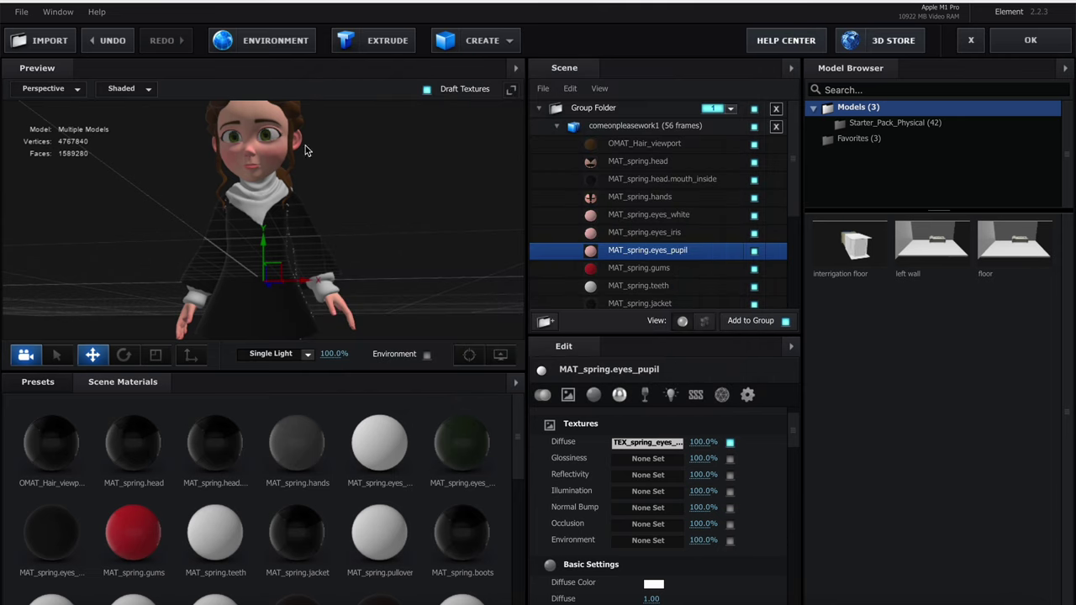
Set the diffuse color of MAT_spring.jacket to white, trying and cancelling red first
scroll(727, 235, down, 5)
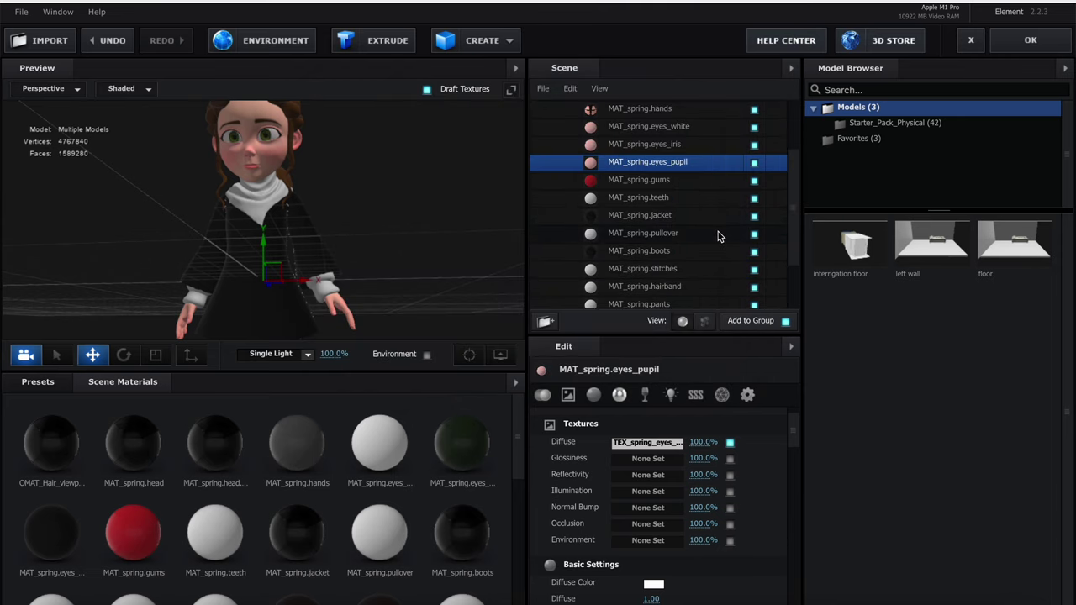
click(669, 216)
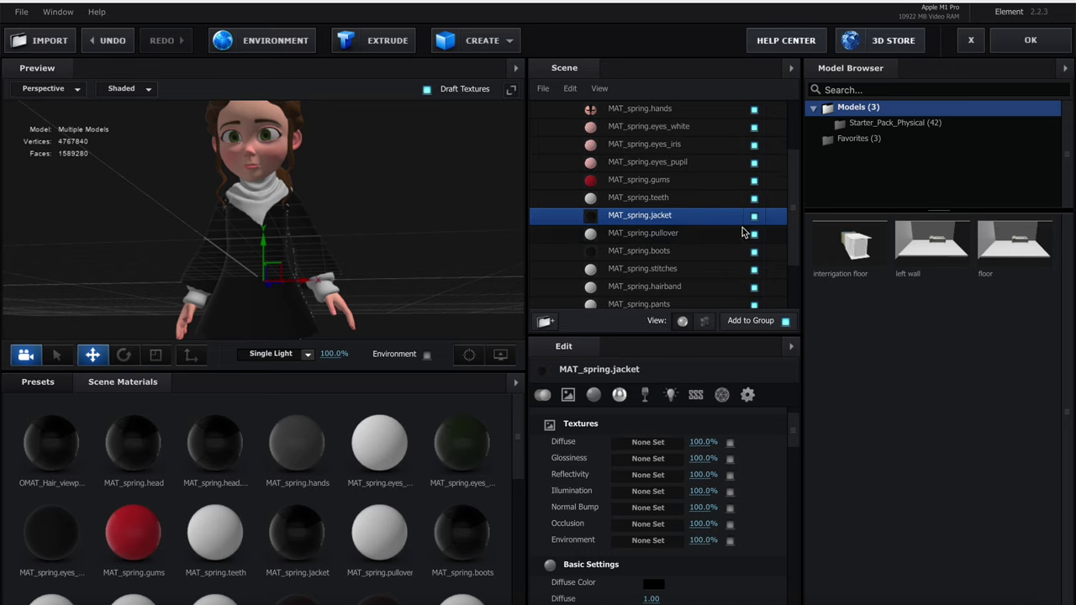
click(655, 586)
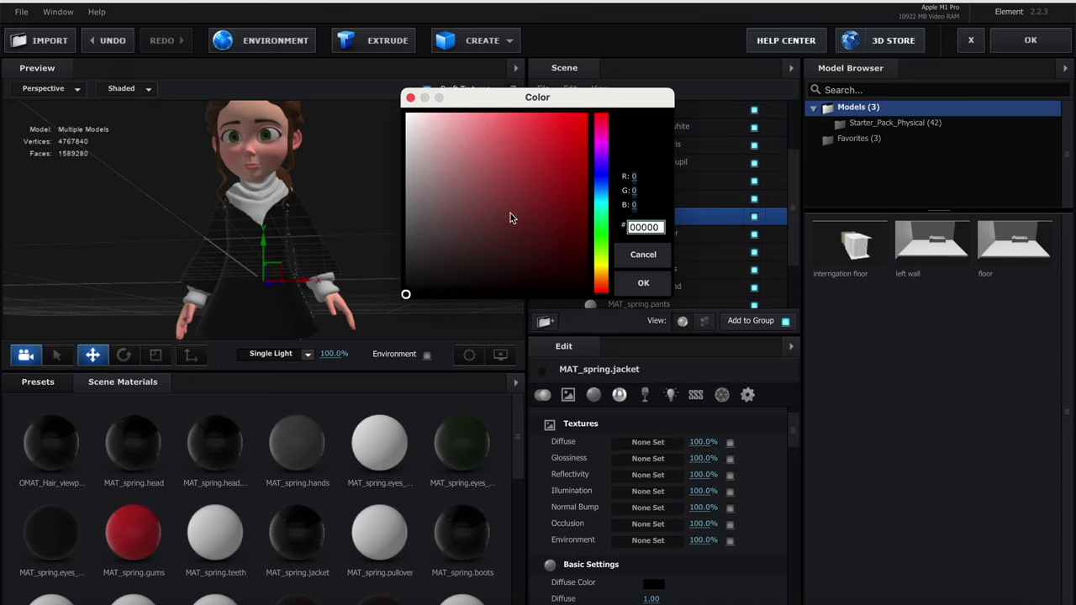
drag(511, 216, 666, 21)
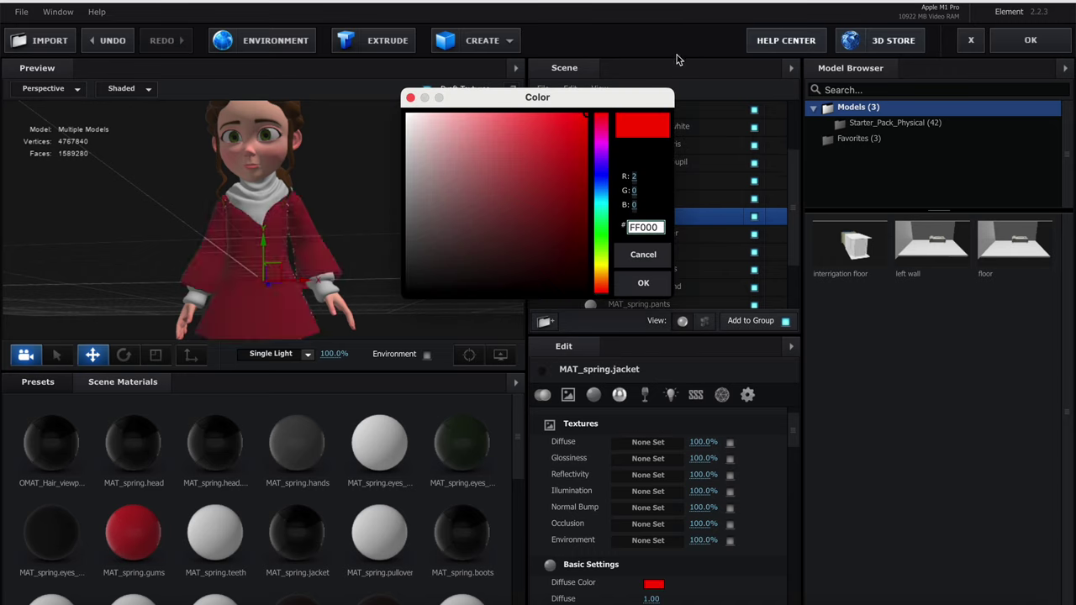
click(663, 254)
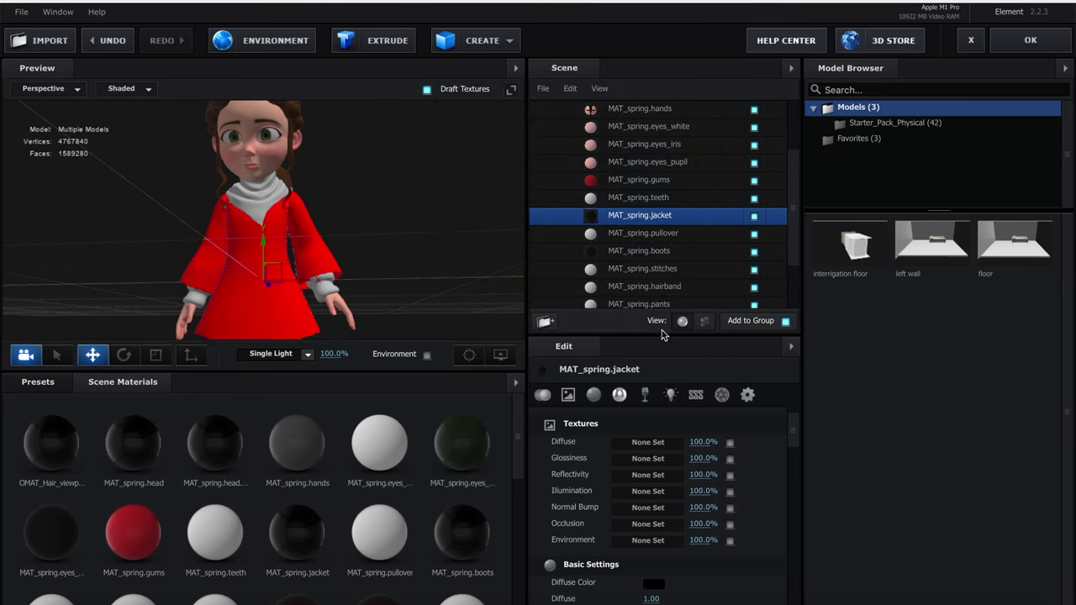
click(659, 587)
click(426, 113)
click(644, 281)
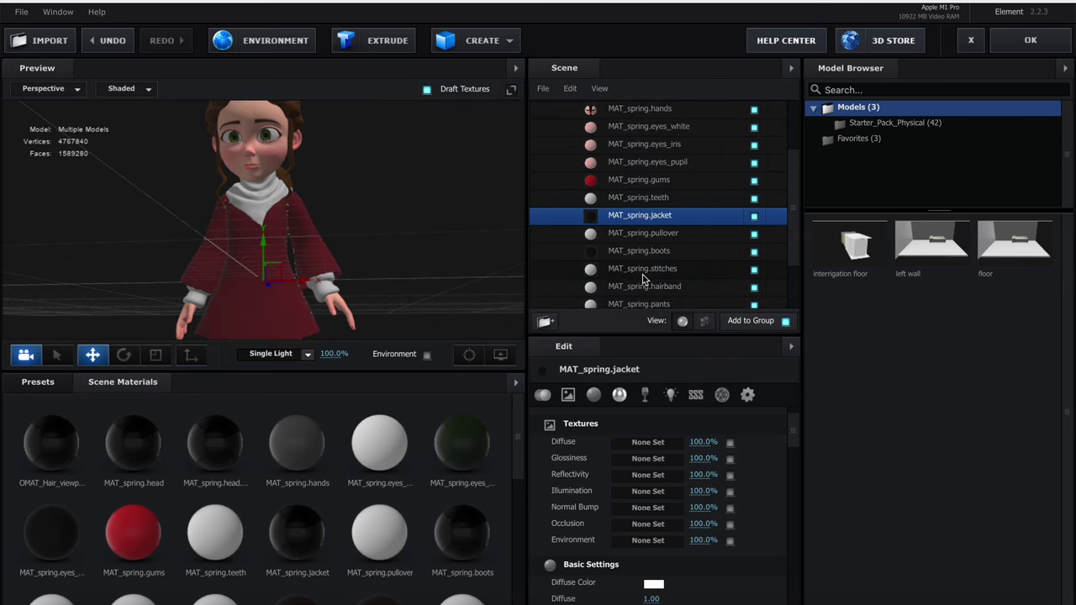
Apply the scene changes to check the white jacket in the After Effects composition, and reopen Element's Scene Setup
click(1008, 42)
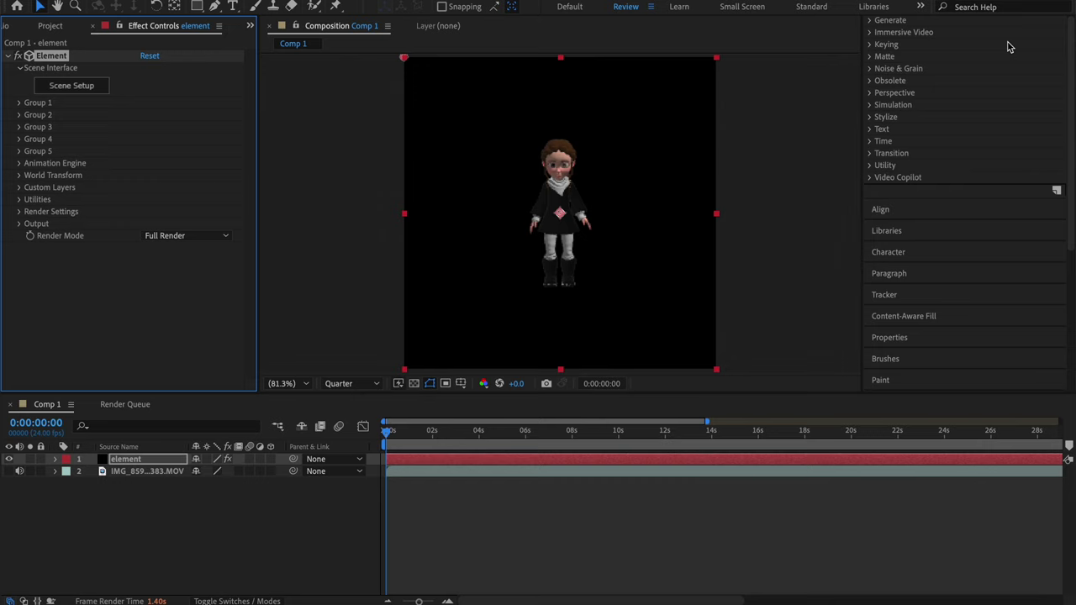
click(778, 180)
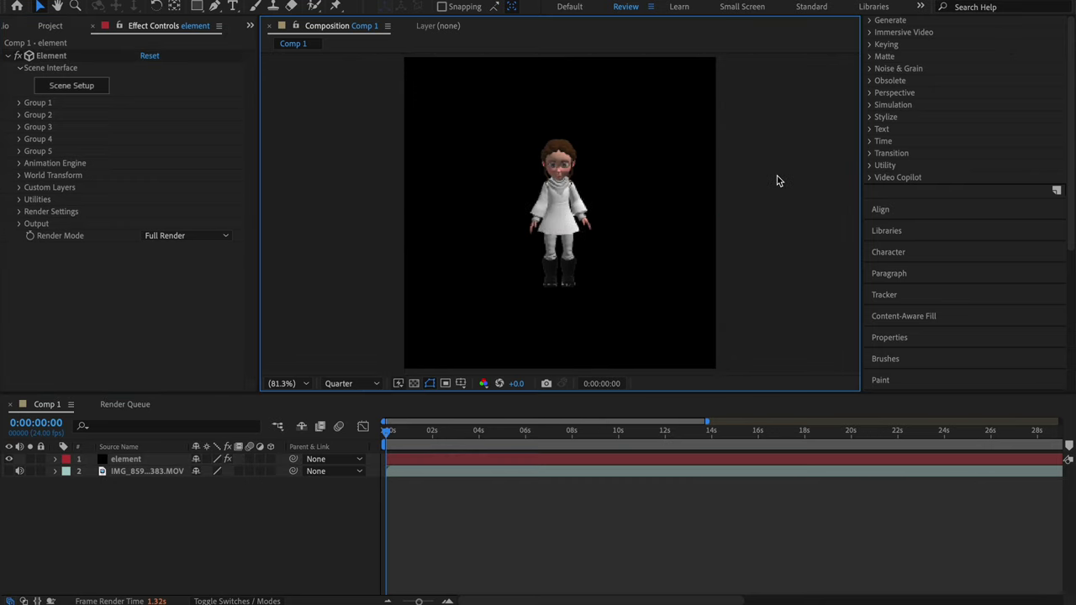
click(77, 86)
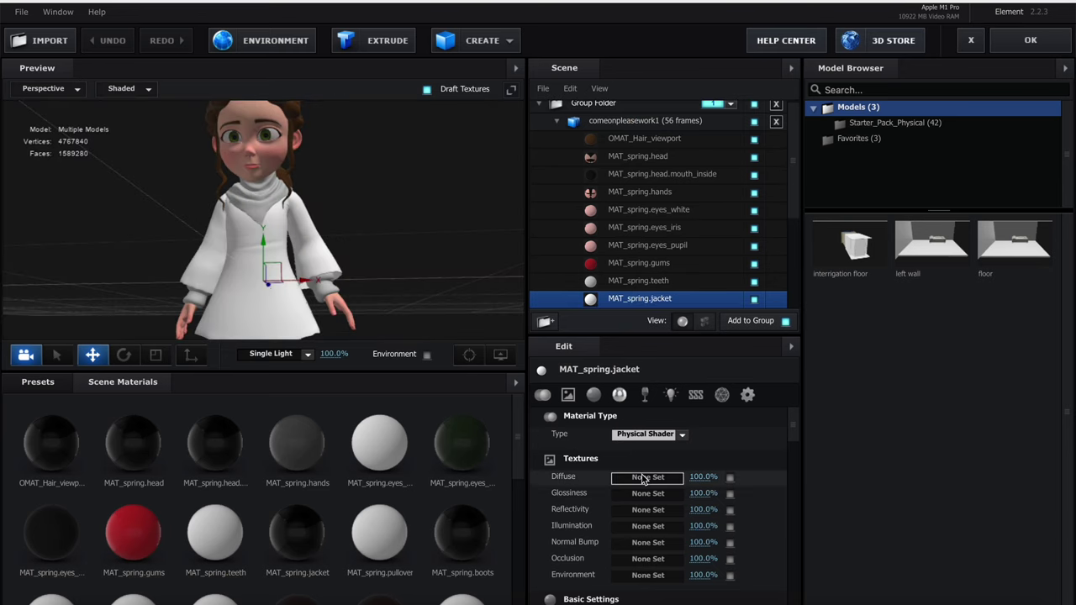
Start loading a diffuse texture for MAT_spring.jacket and browse to the folder containing the character's texture files
click(645, 477)
click(502, 125)
click(504, 123)
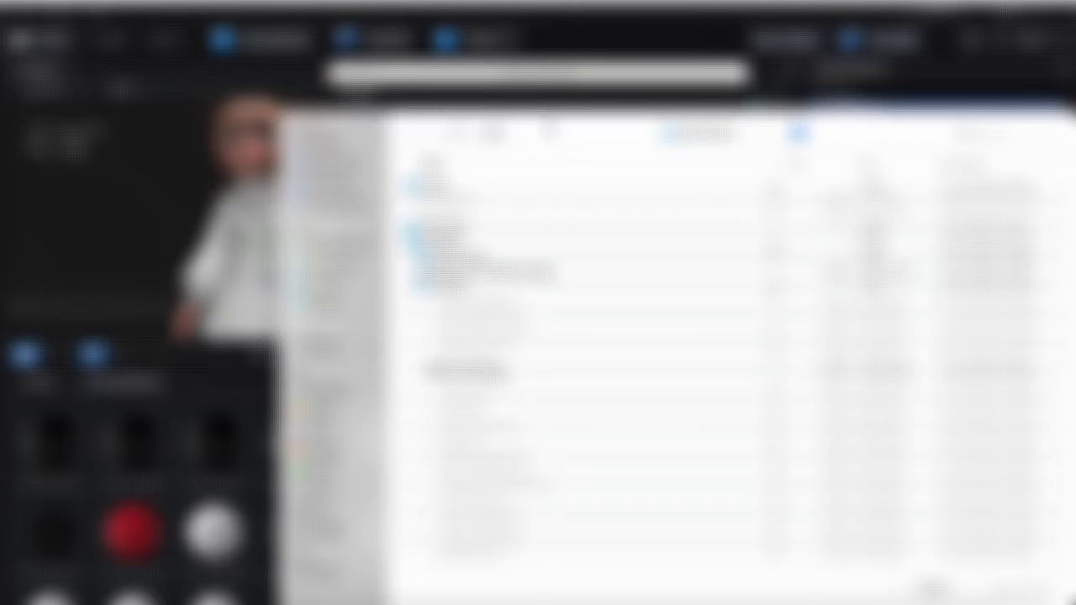
click(341, 250)
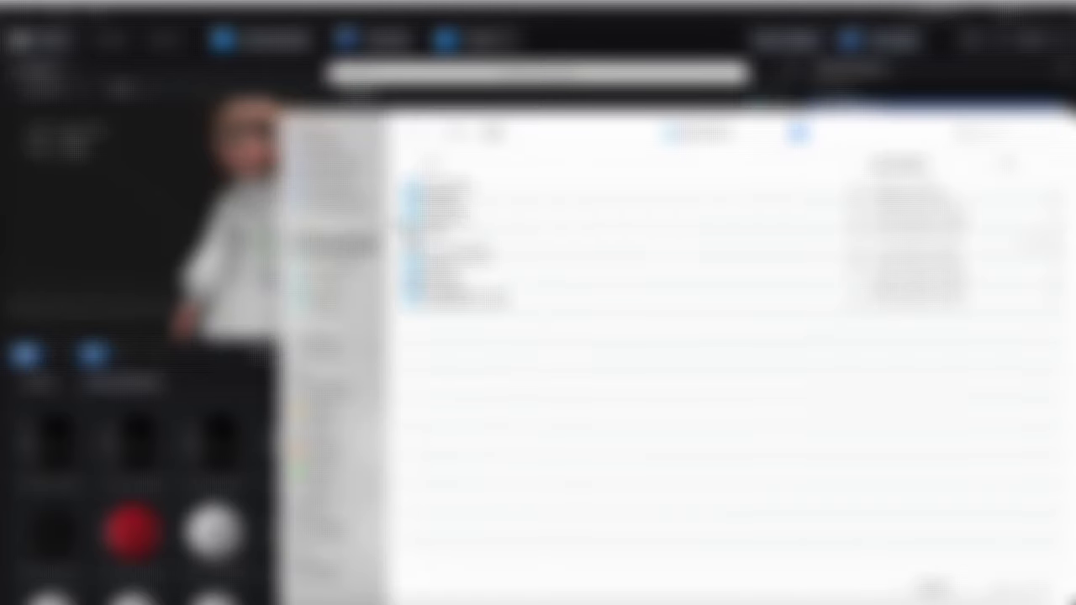
double_click(483, 185)
double_click(481, 187)
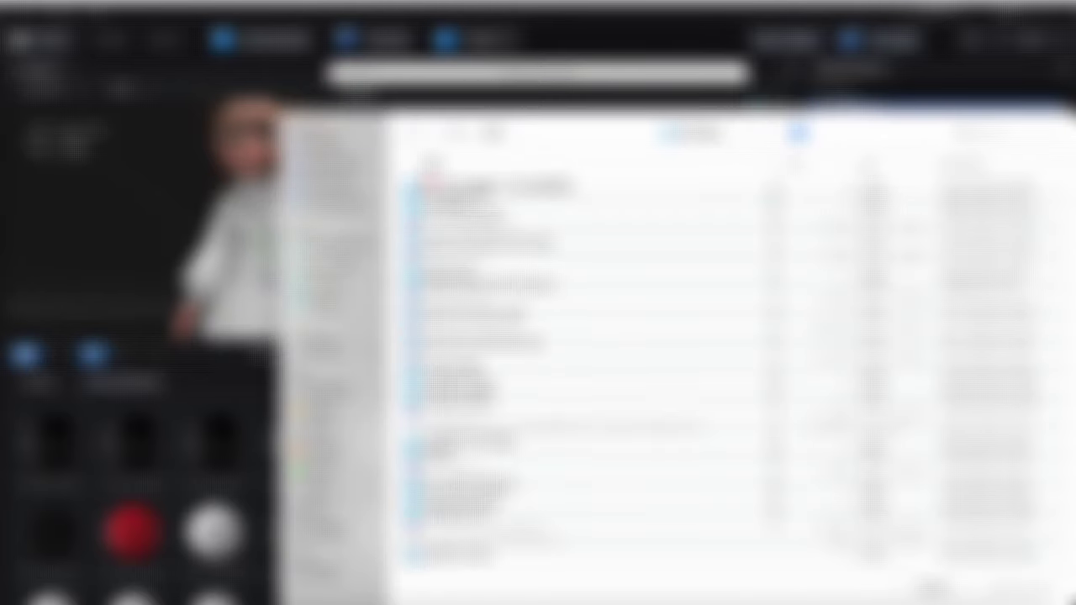
click(474, 273)
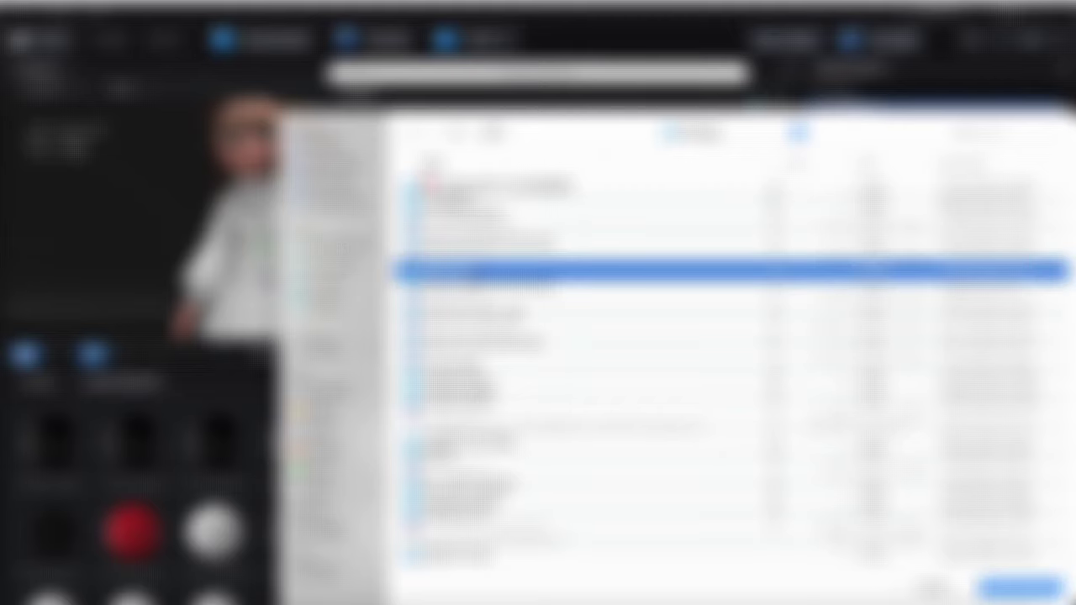
double_click(473, 270)
double_click(483, 206)
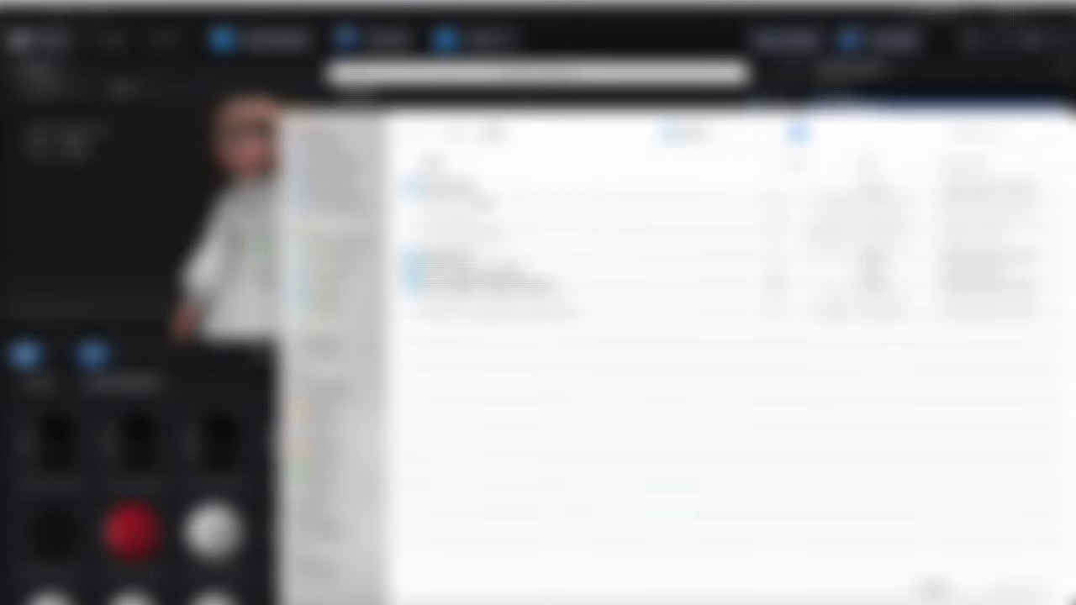
double_click(496, 279)
double_click(471, 194)
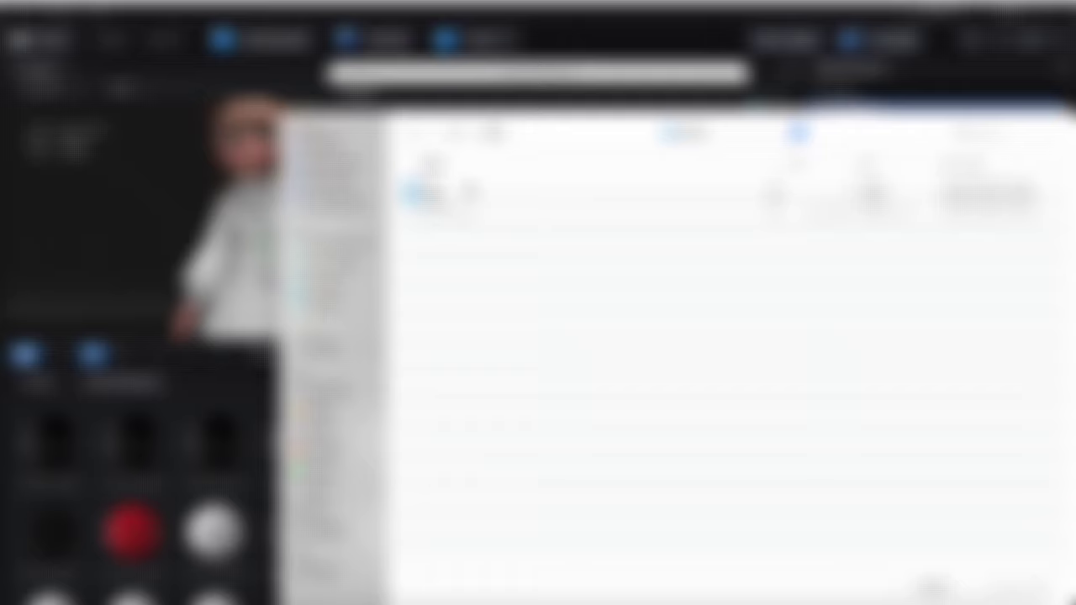
click(471, 189)
double_click(471, 189)
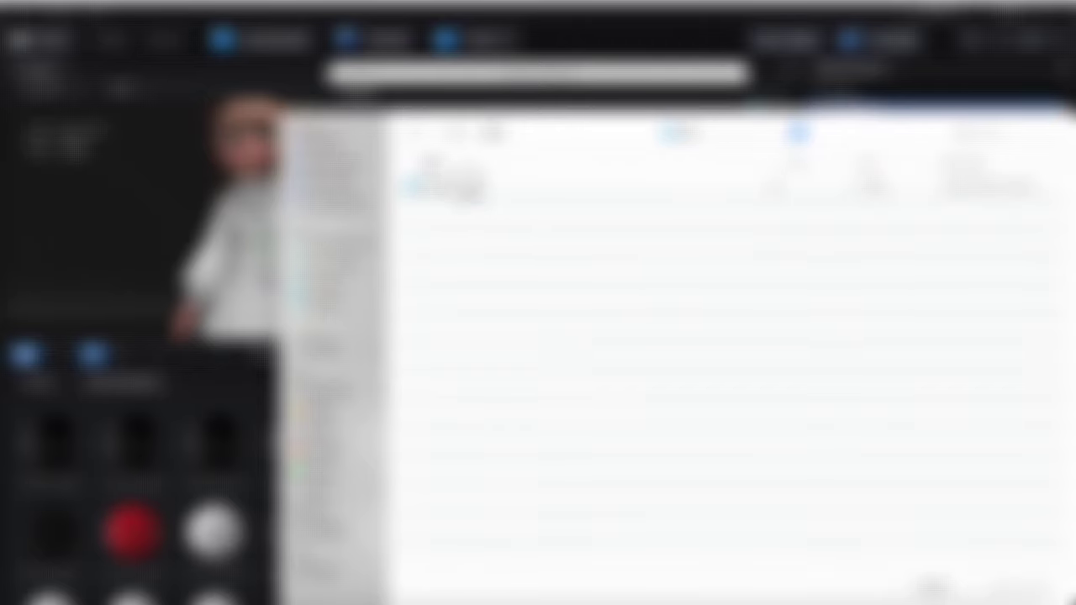
double_click(469, 187)
click(468, 187)
double_click(469, 187)
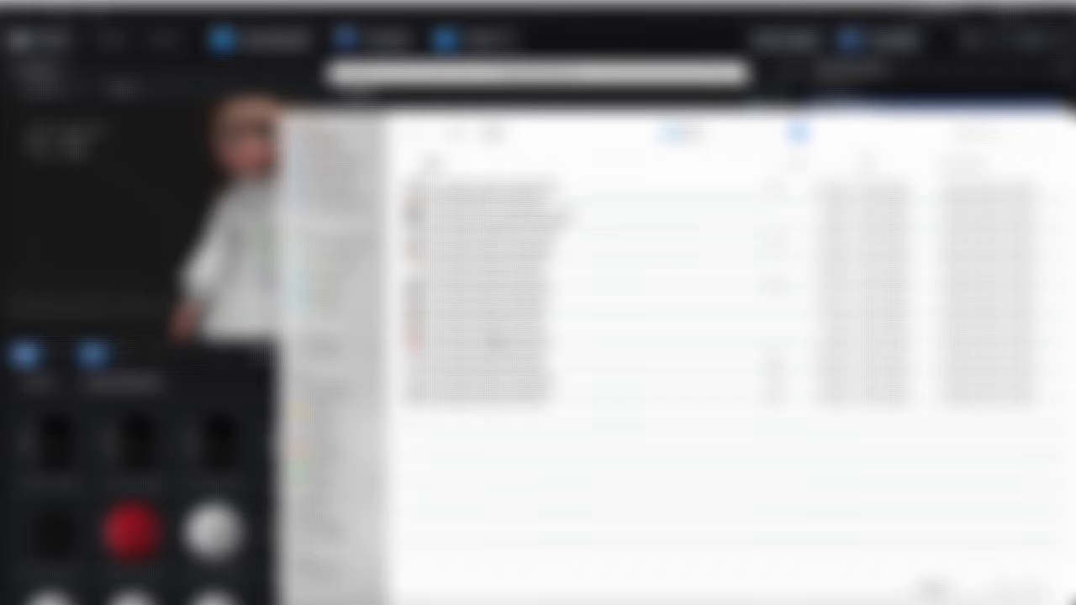
Load TEX_spring_jacket_color.png as the diffuse texture of MAT_spring.jacket and confirm the texture channel settings
click(496, 341)
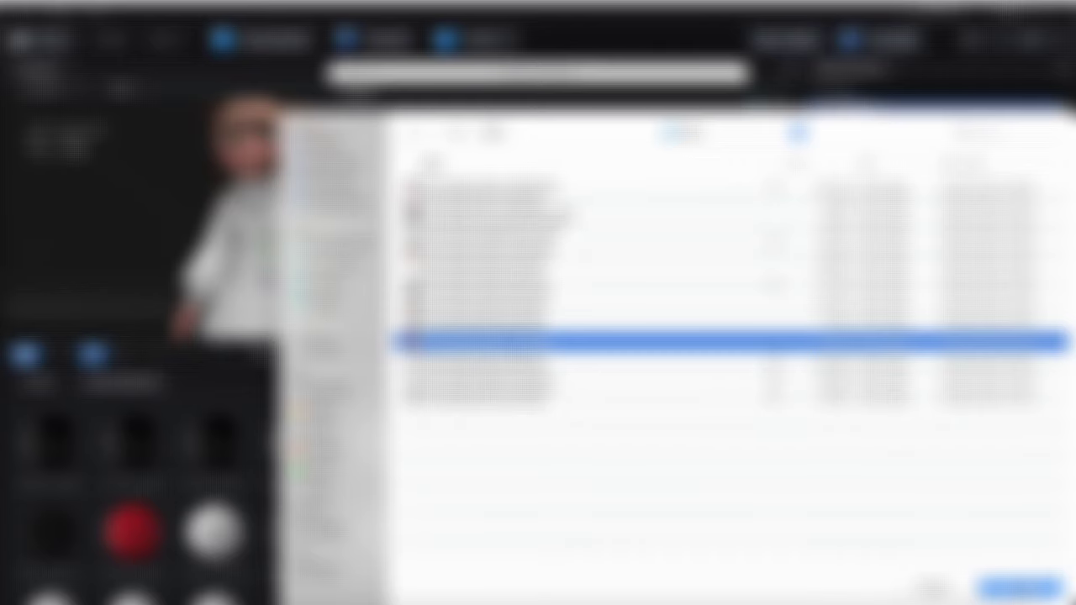
click(1020, 588)
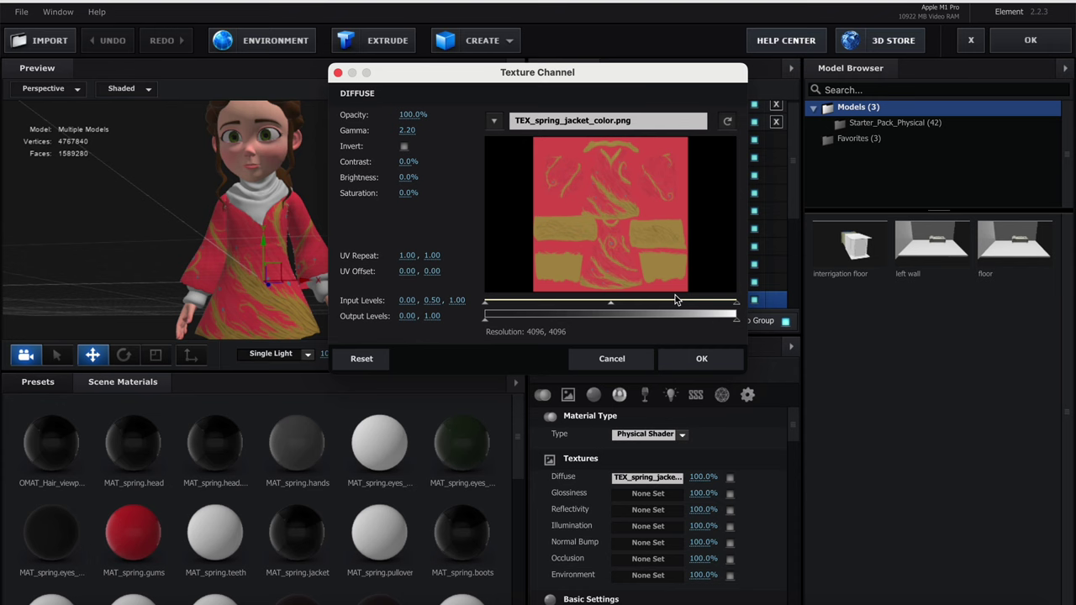
click(702, 358)
Tint MAT_spring.jacket with a dark reddish-brown diffuse color, RGB 83, 34, 9, after trying brighter reds and browns
scroll(698, 470, down, 3)
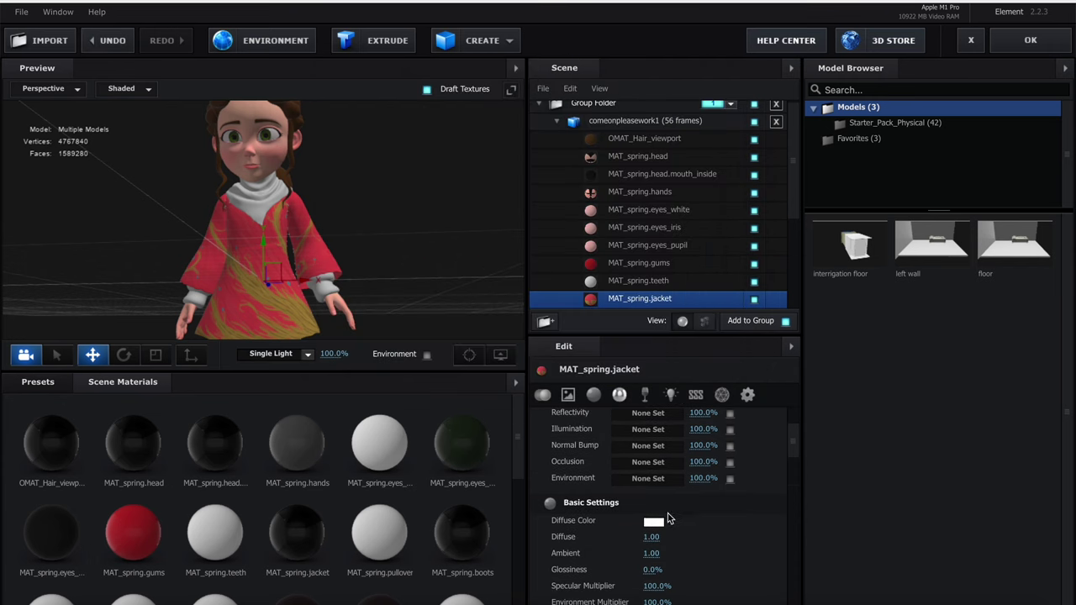
click(653, 523)
click(565, 190)
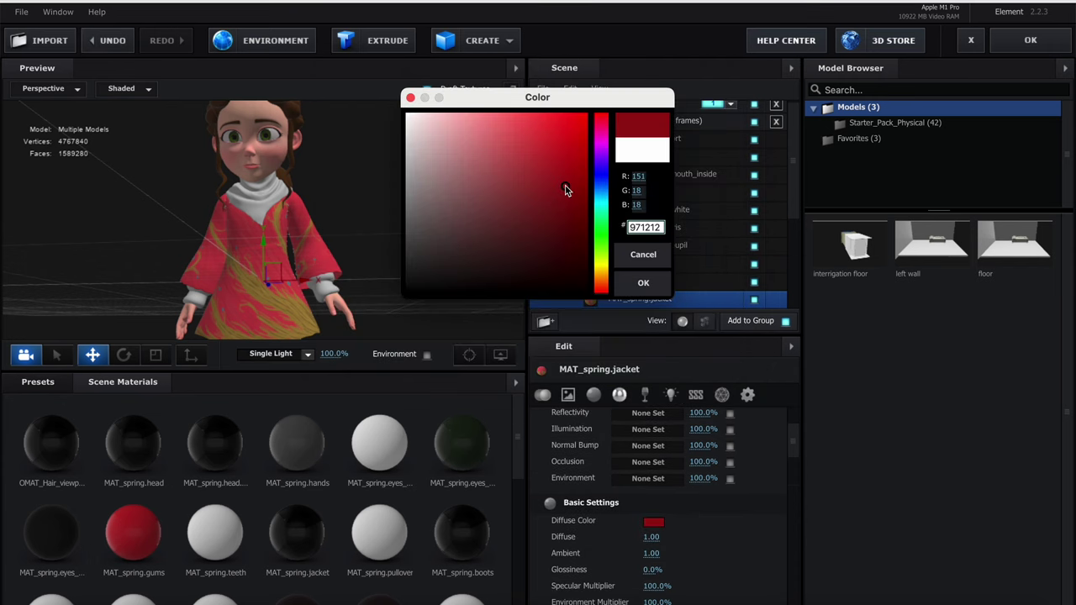
drag(566, 190, 539, 198)
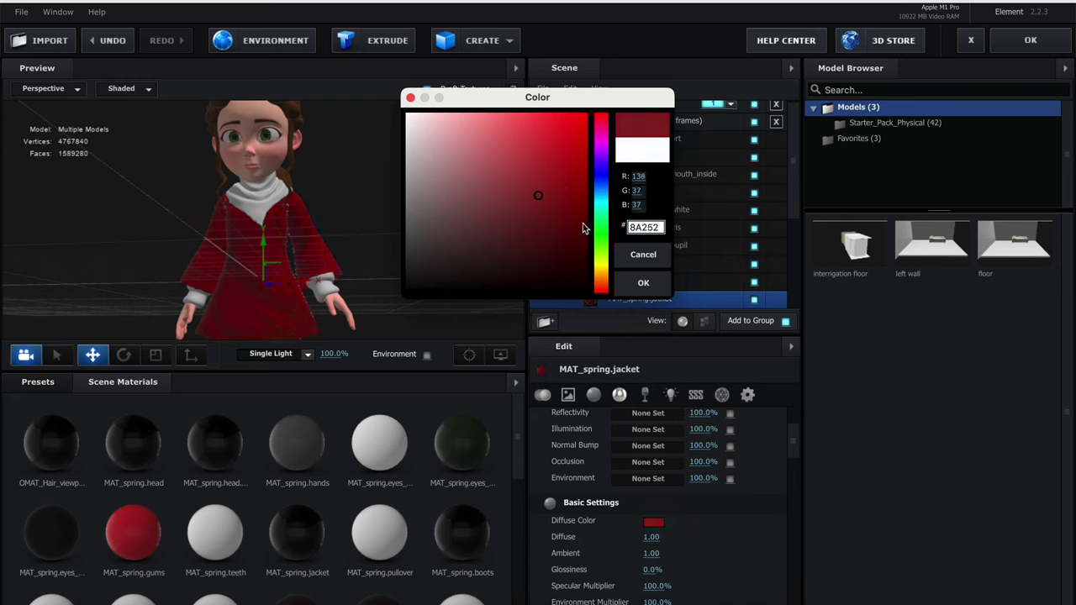
click(602, 286)
drag(606, 288, 607, 288)
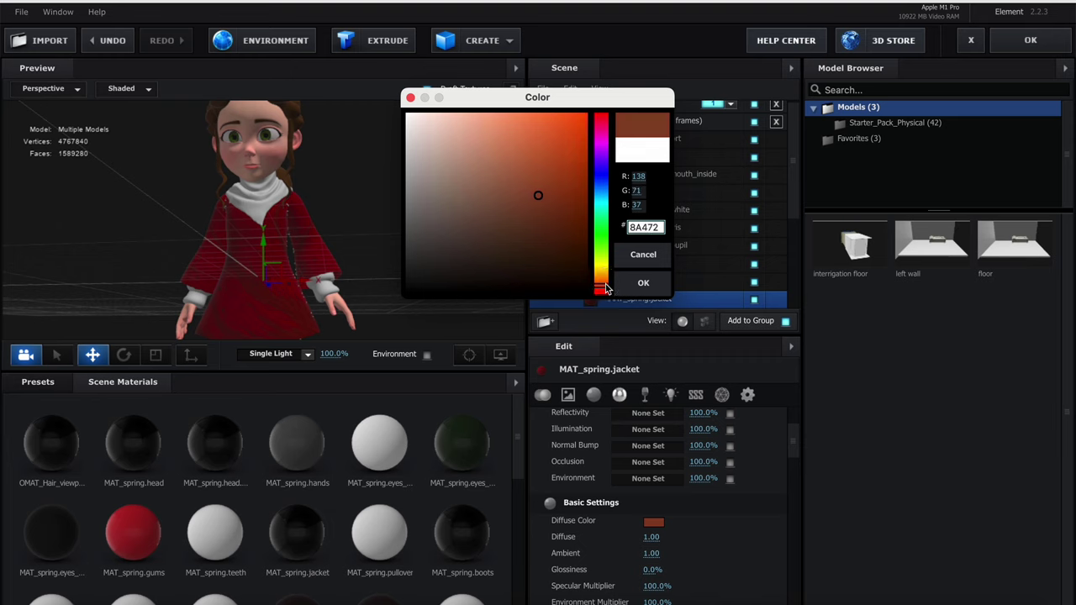
drag(542, 196, 545, 220)
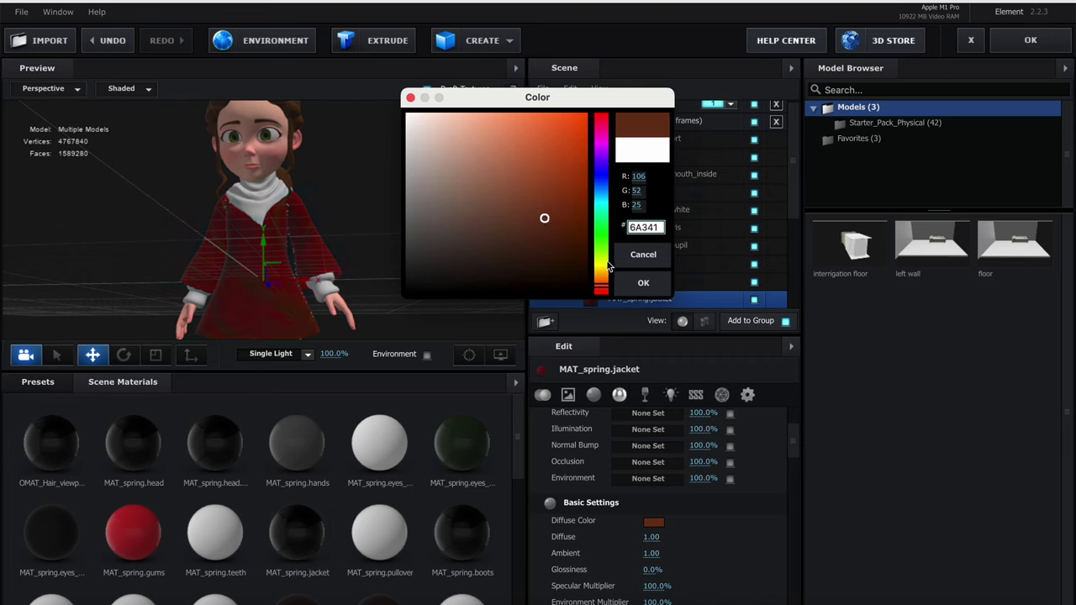
mouse_move(542, 236)
mouse_down()
mouse_move(575, 263)
mouse_move(566, 238)
mouse_up()
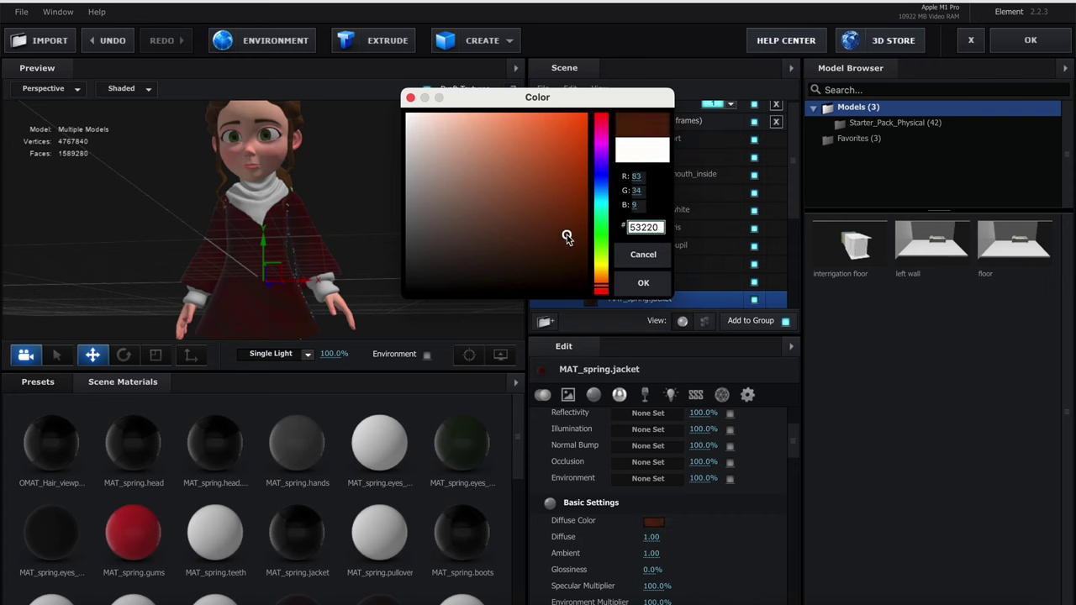
click(645, 283)
Set the diffuse color of MAT_spring.pullover to light gray, RGB 224, 224, 224, trying red, white and a darker gray first
scroll(648, 245, down, 3)
scroll(647, 244, down, 1)
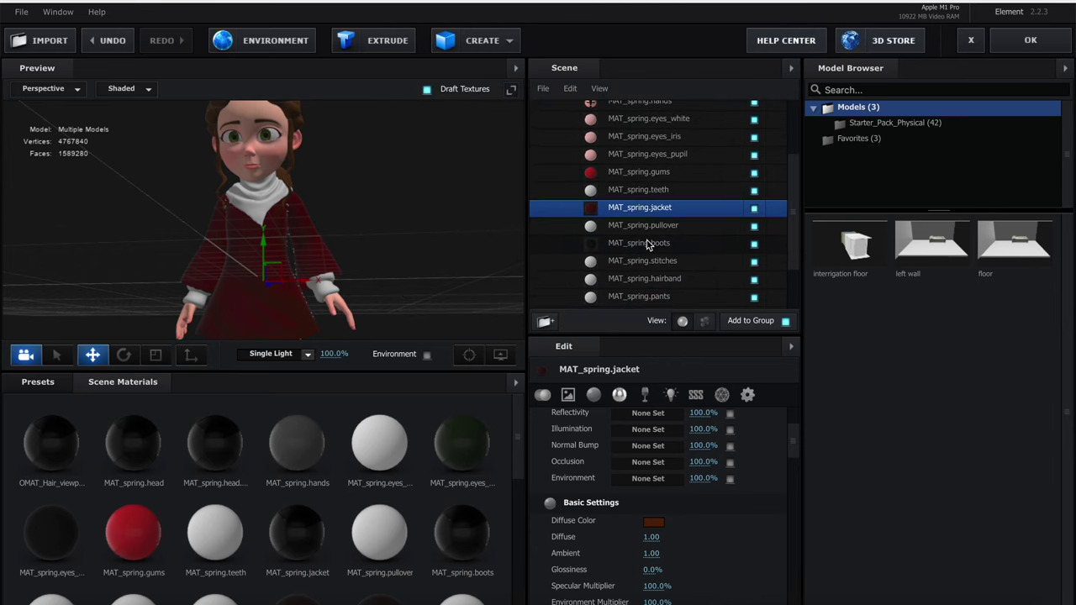
click(703, 229)
click(653, 523)
text(FF000)
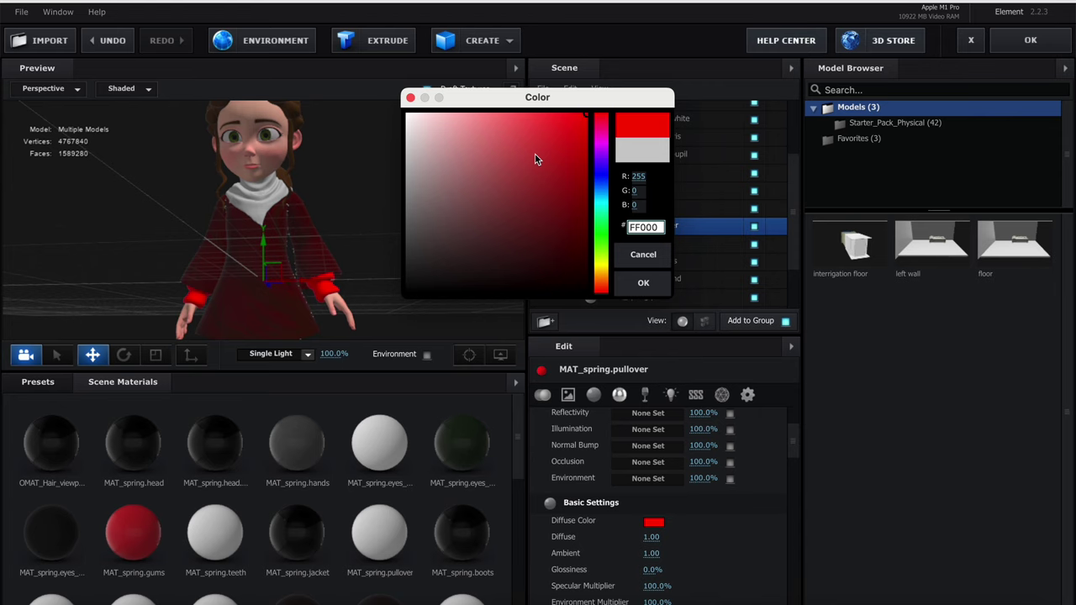
drag(535, 153, 353, 67)
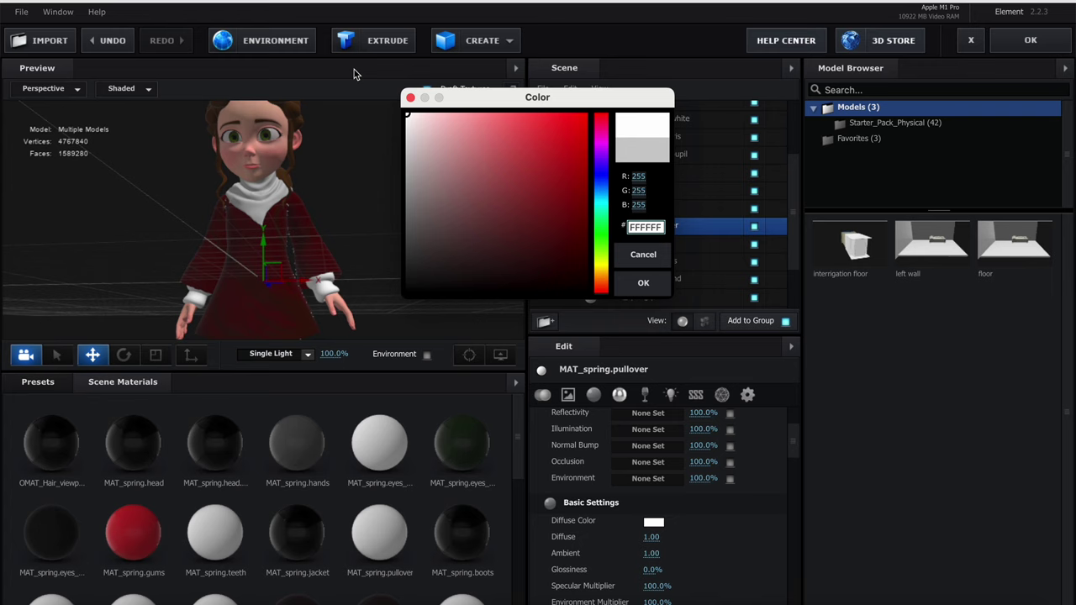
drag(410, 143, 383, 160)
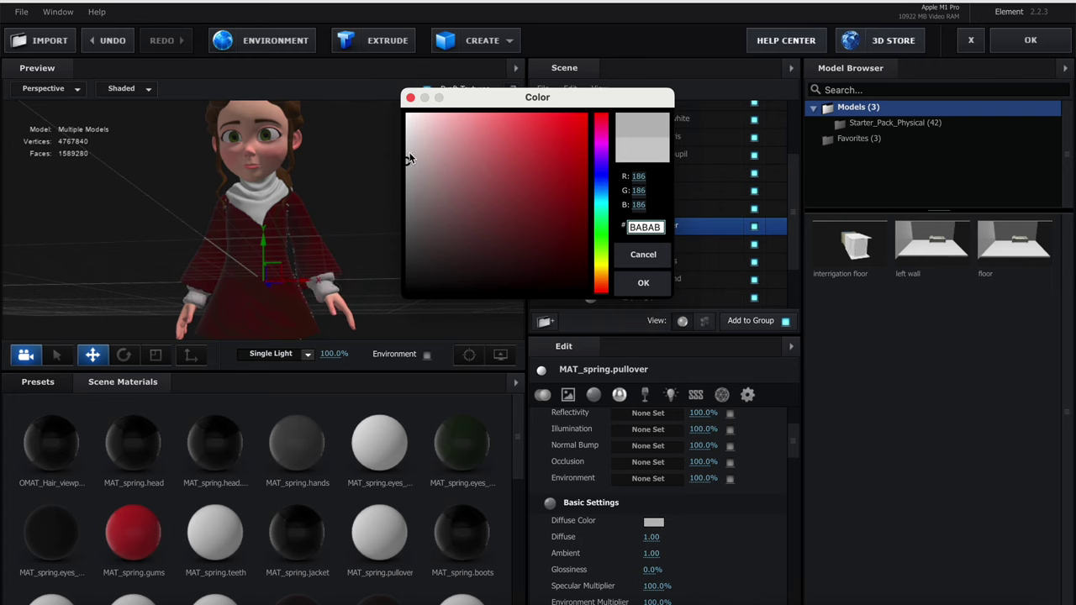
drag(418, 146, 393, 139)
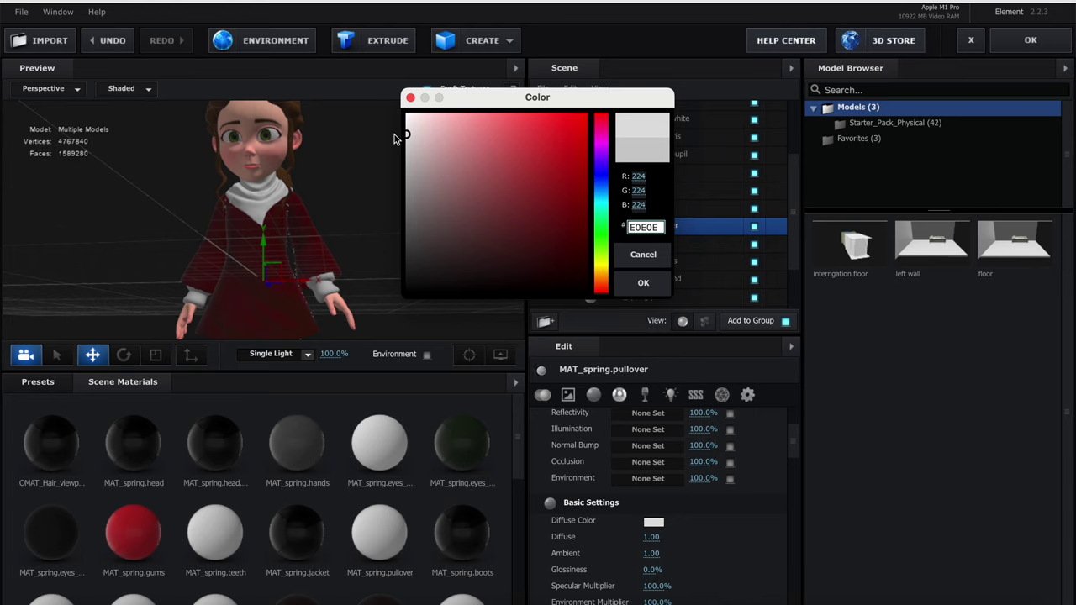
click(642, 284)
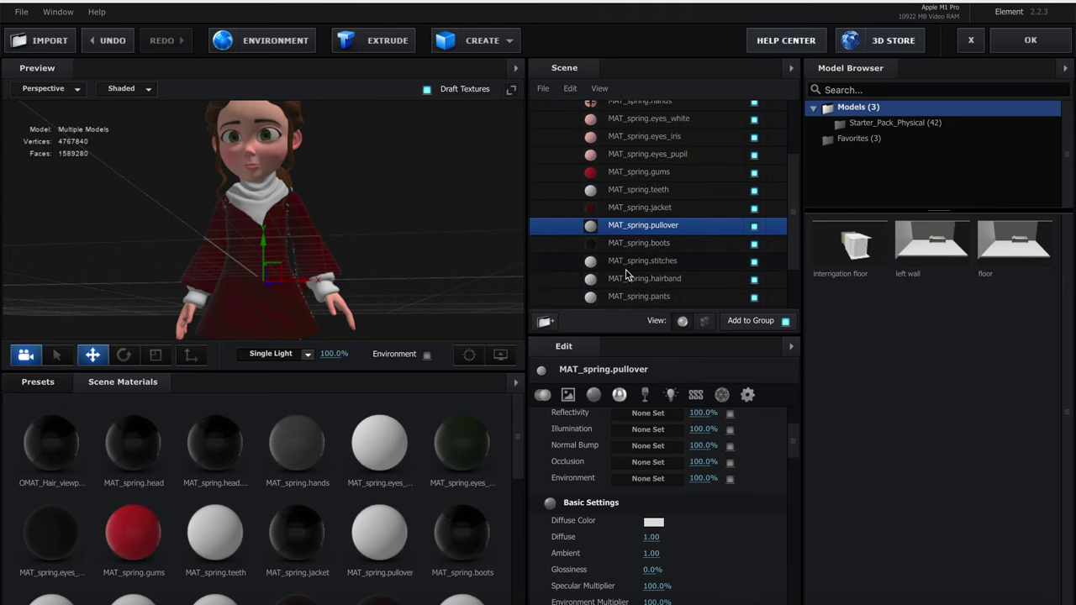
Mute and unmute MAT_spring.stitches to identify which surface of the character it covers
click(667, 244)
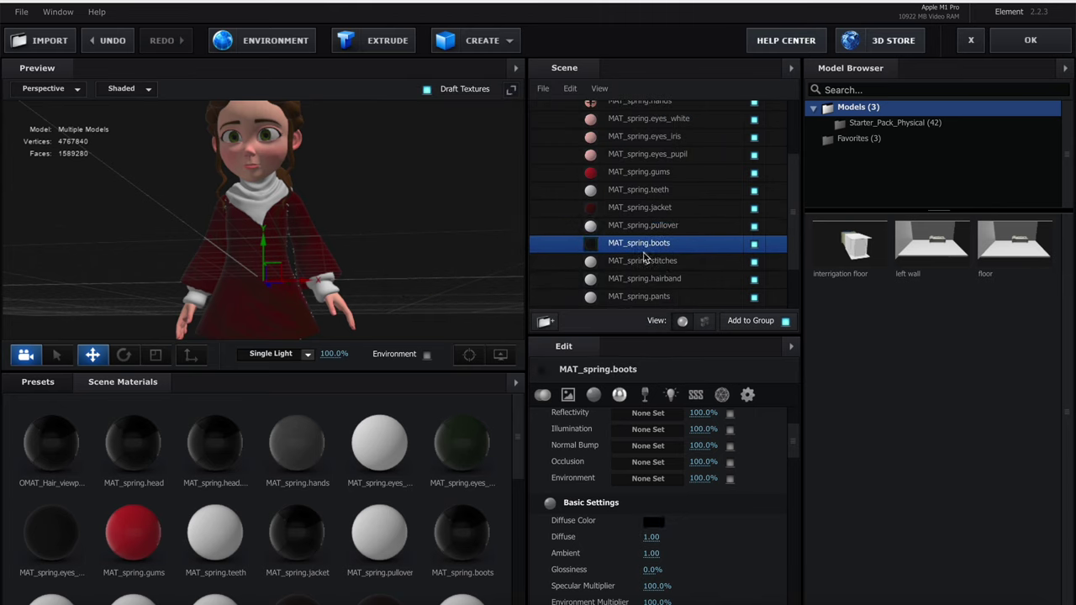
scroll(646, 258, down, 3)
click(647, 206)
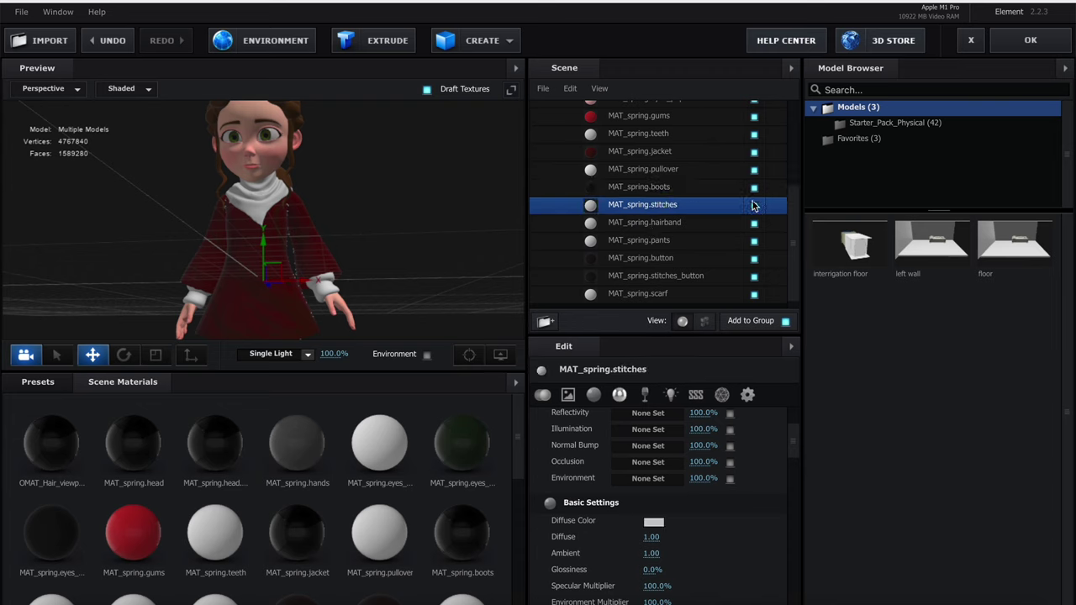
click(754, 205)
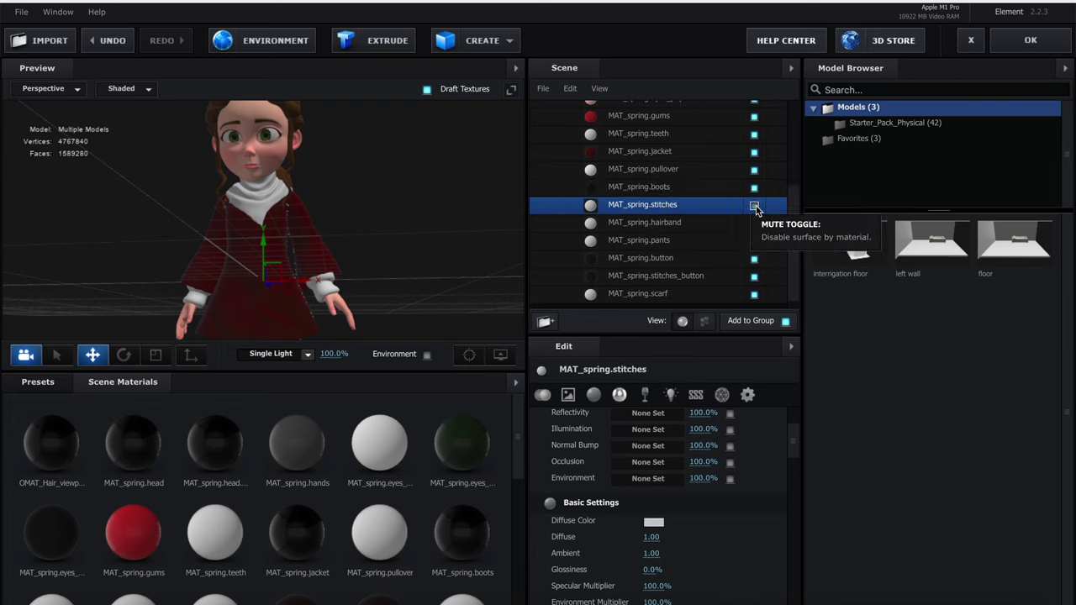
click(754, 206)
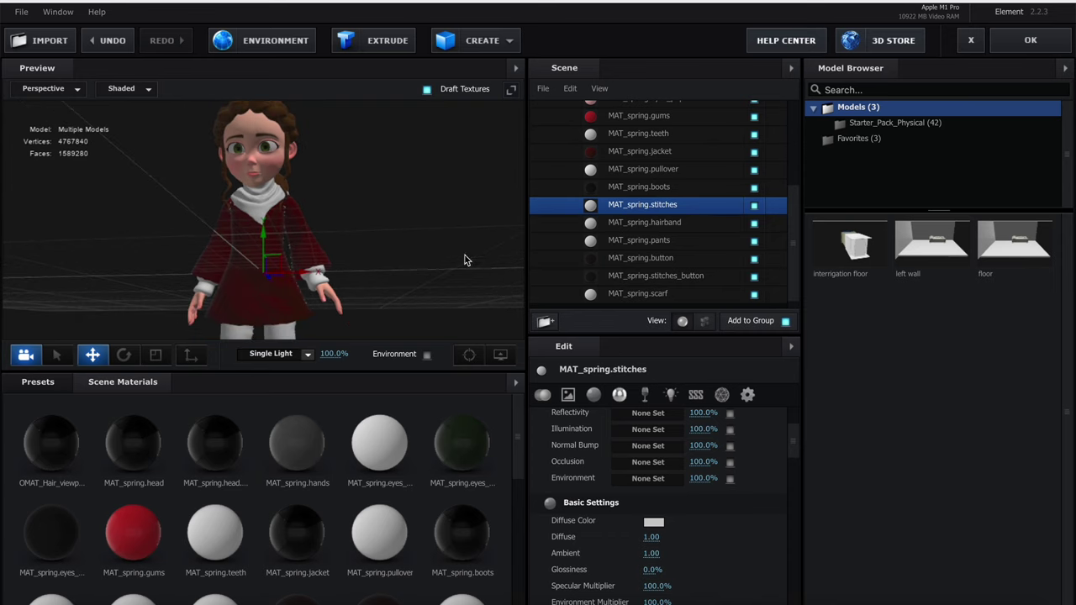
Apply the textured and recolored scene to the composition's element layer and save the project
click(1029, 40)
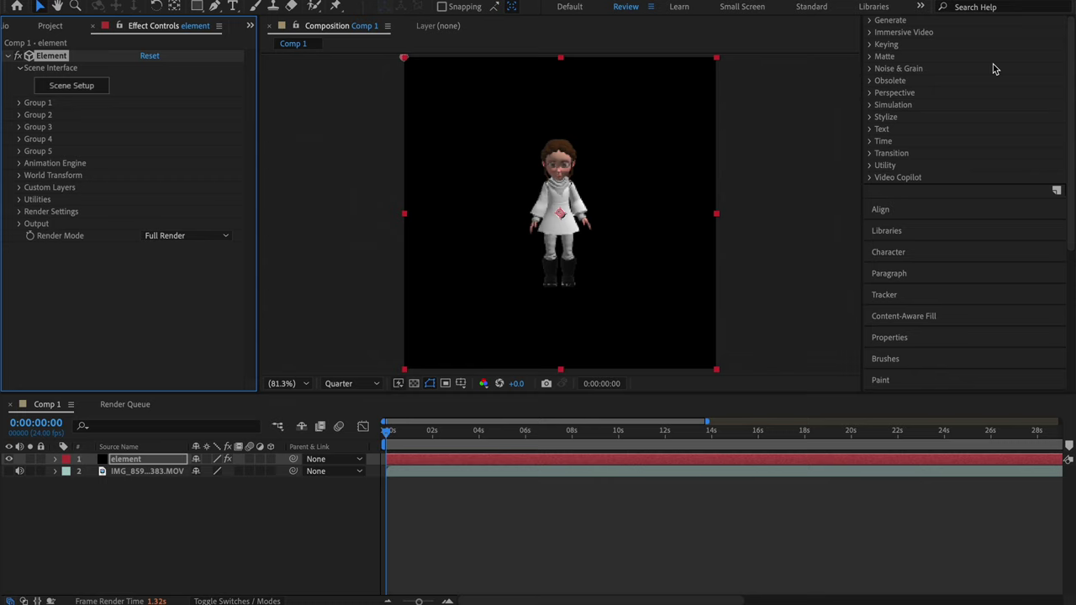
click(780, 221)
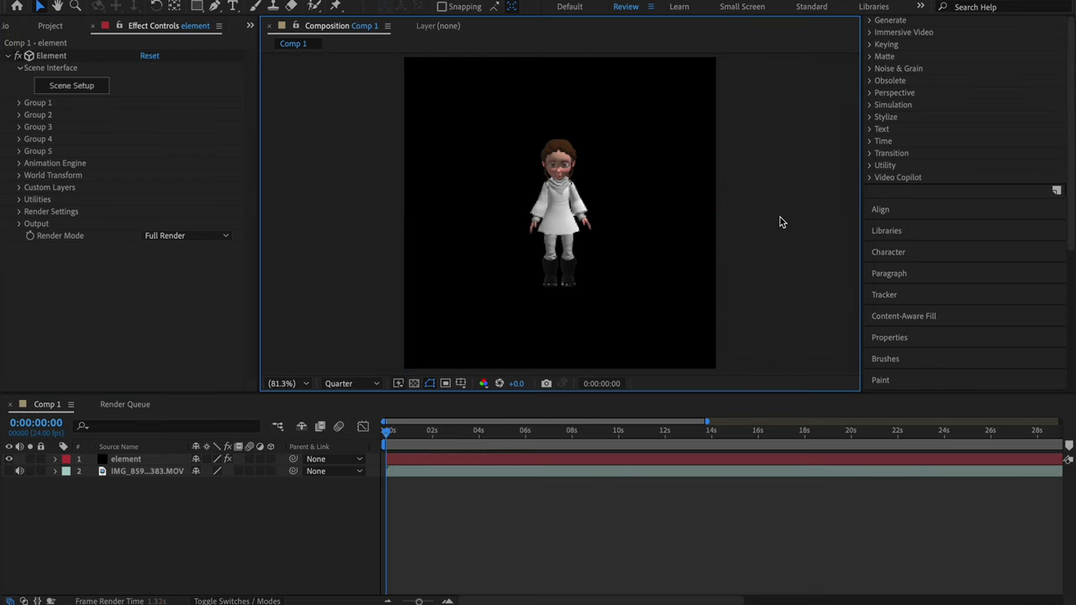
key(super+s)
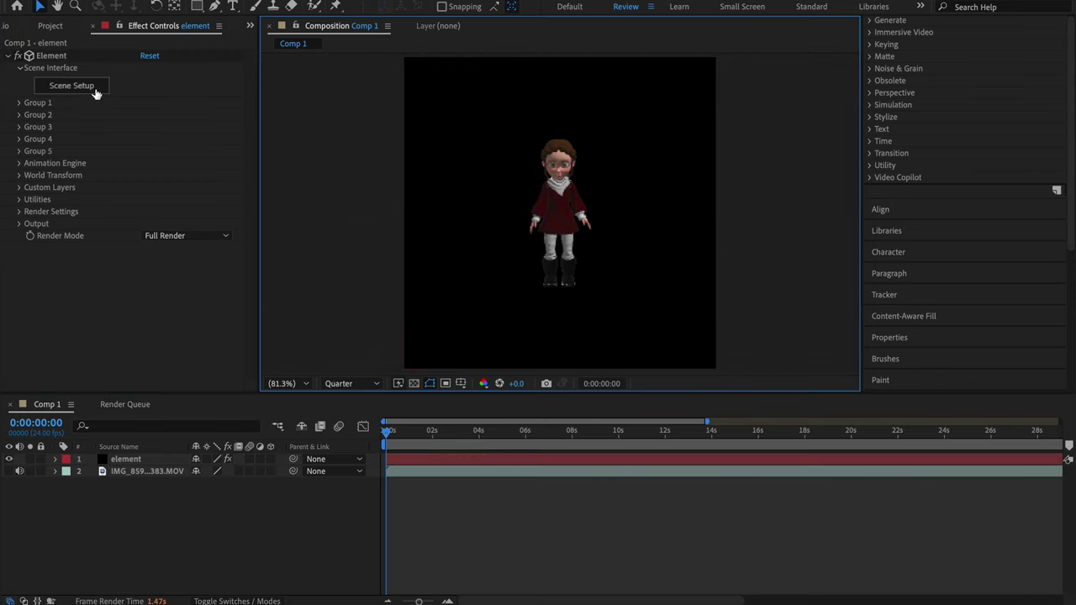
Reopen the Element scene setup and set the alignment of the comeonpleasework1 model to Bottom
click(96, 90)
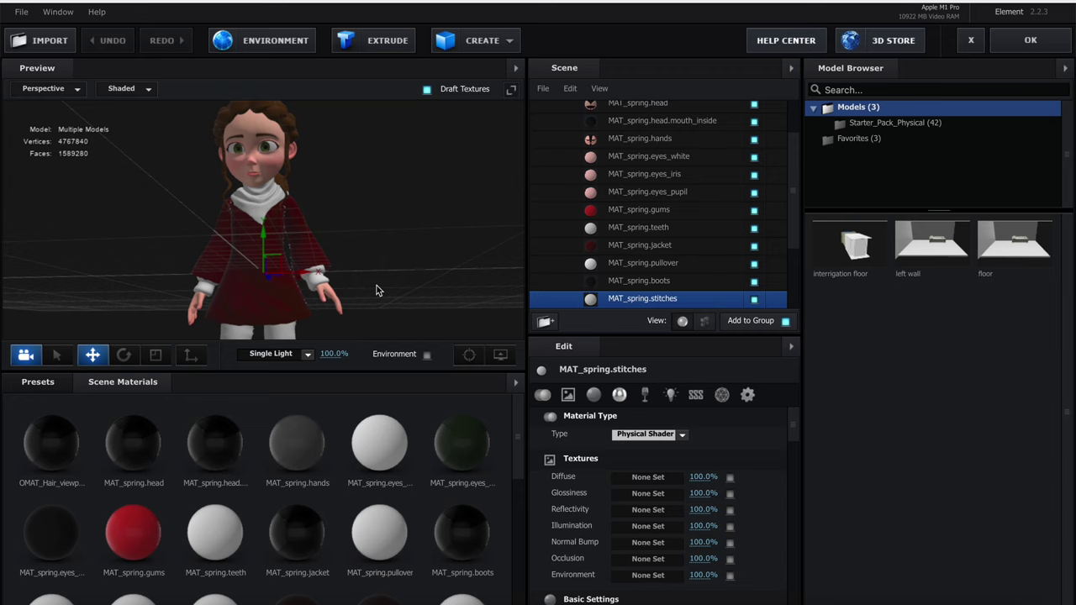
scroll(442, 271, down, 2)
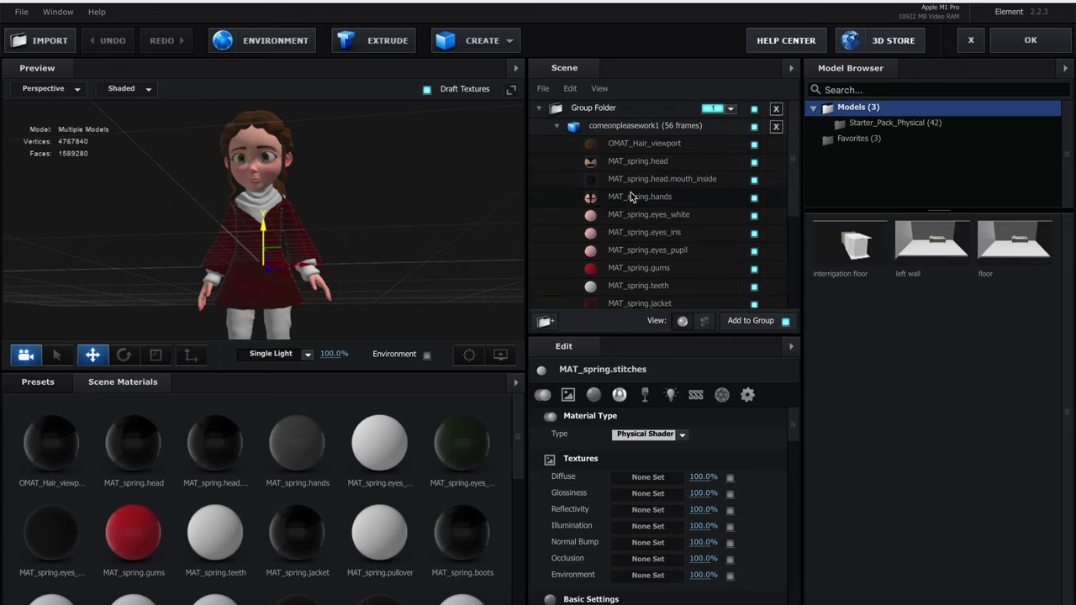
click(640, 124)
scroll(652, 454, down, 5)
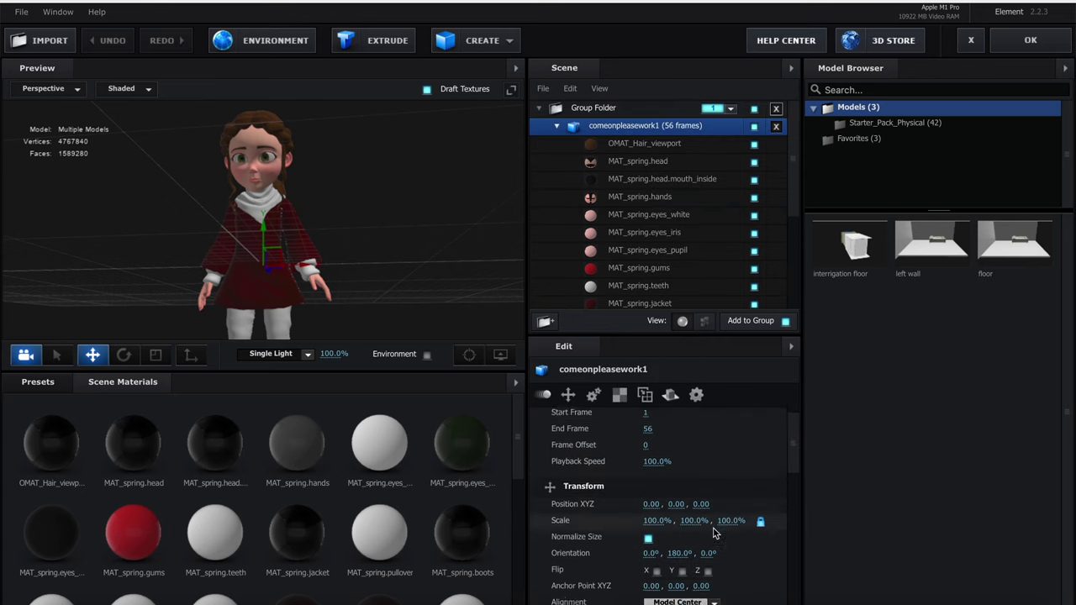
scroll(677, 461, up, 1)
click(682, 460)
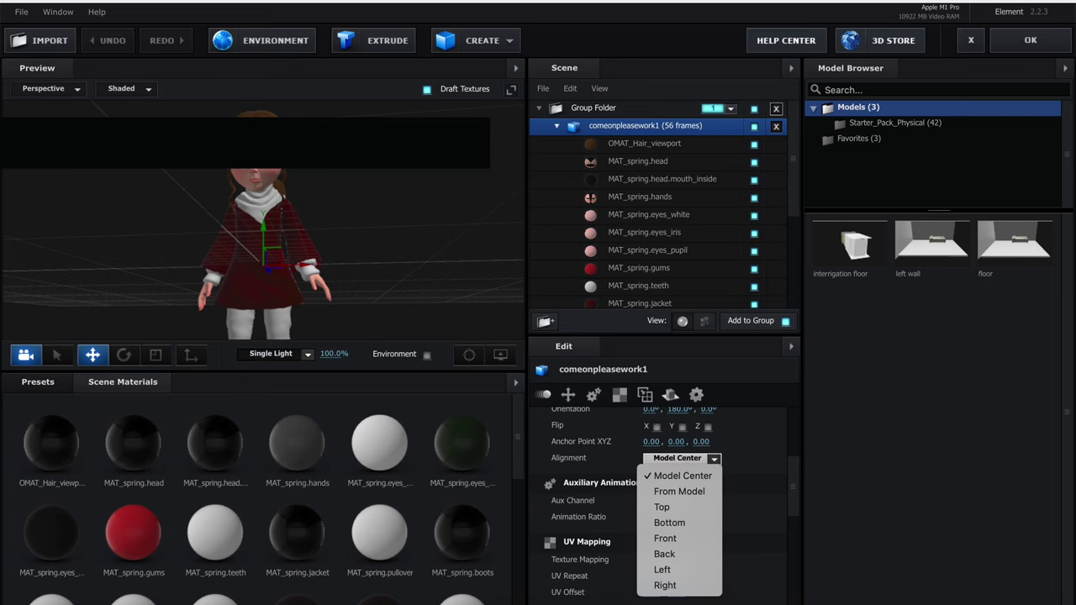
click(703, 523)
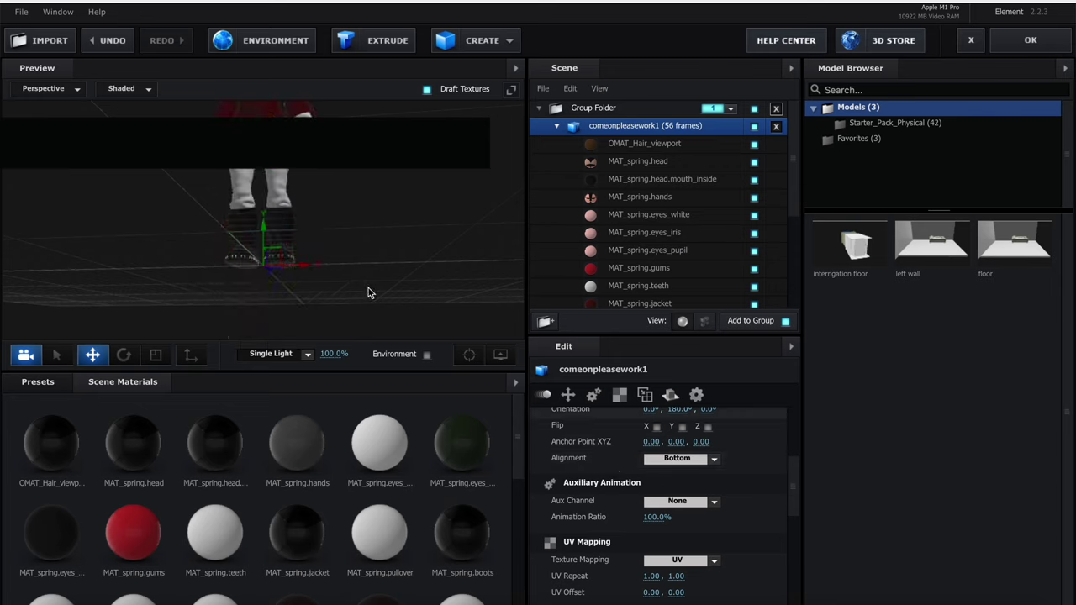
drag(368, 287, 369, 288)
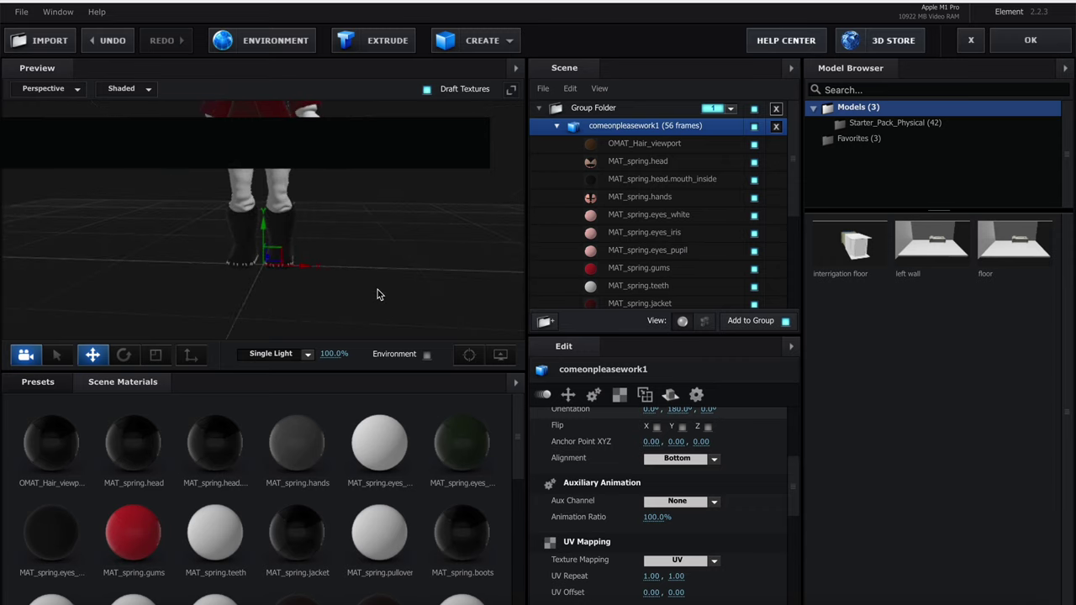
Mute and unmute MAT_spring.stitches to check its surface, and lower the character along the Y axis to about -1.15
scroll(648, 215, down, 5)
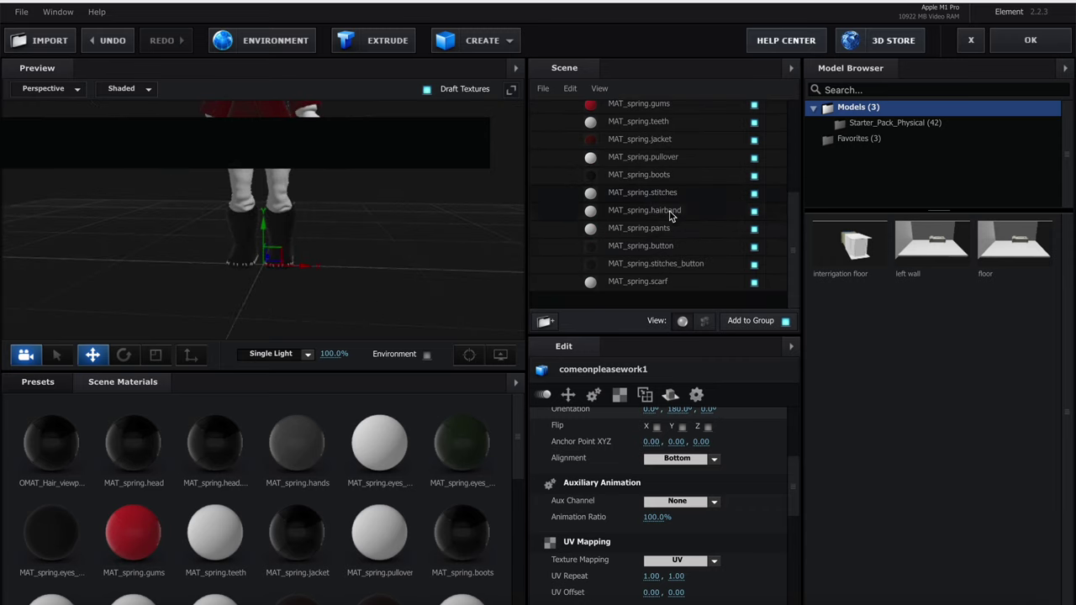
click(754, 193)
click(754, 194)
drag(263, 239, 271, 390)
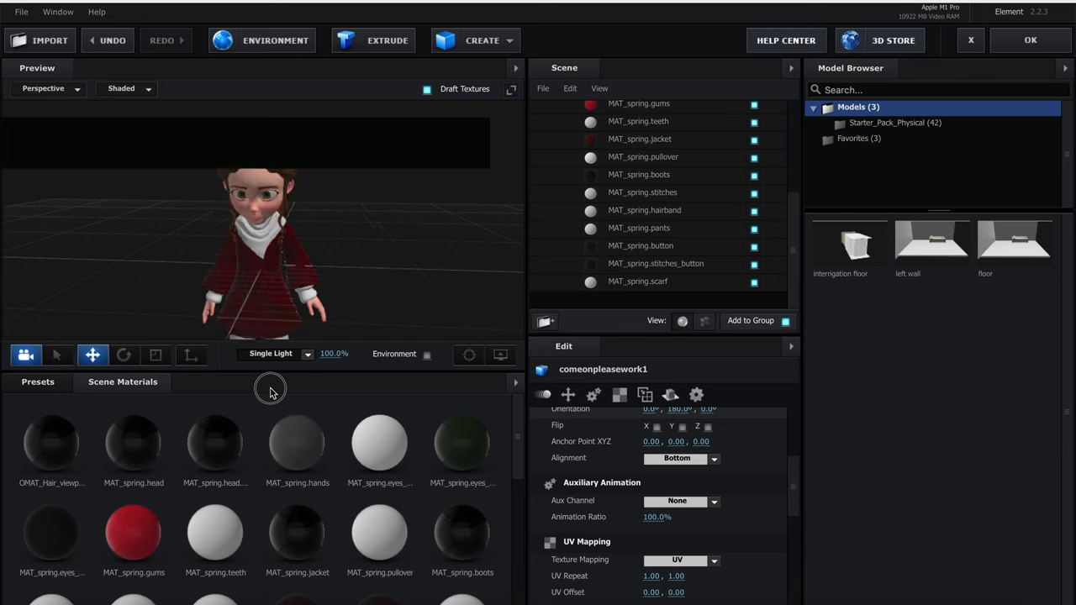
Set the diffuse color of MAT_spring.hairband to dark blue, trying pure red, RGB 255, 0, 0, first
click(662, 216)
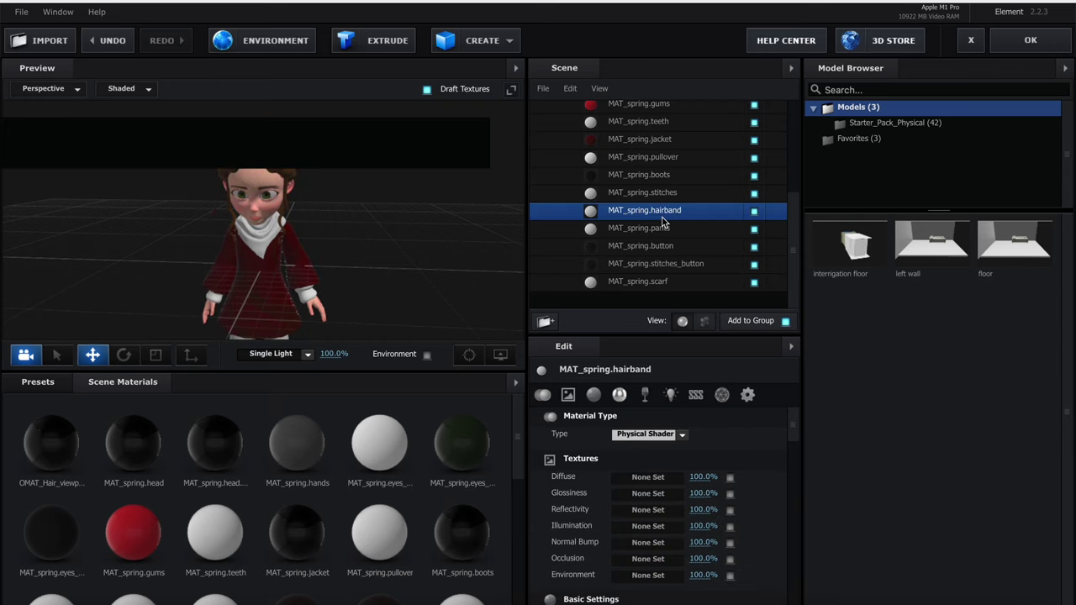
scroll(696, 486, down, 5)
click(653, 465)
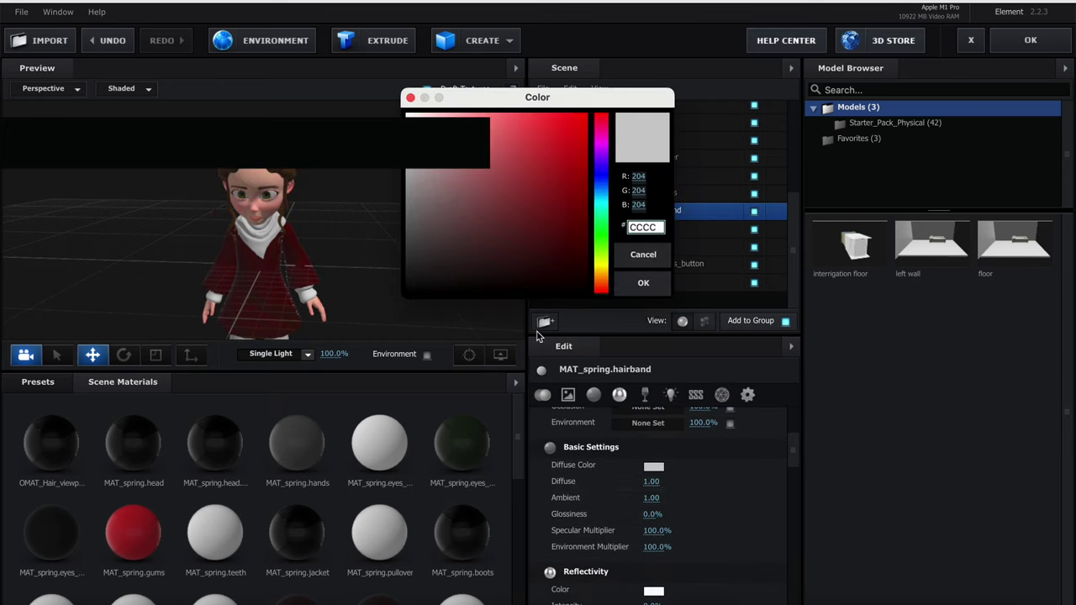
drag(479, 187, 593, 111)
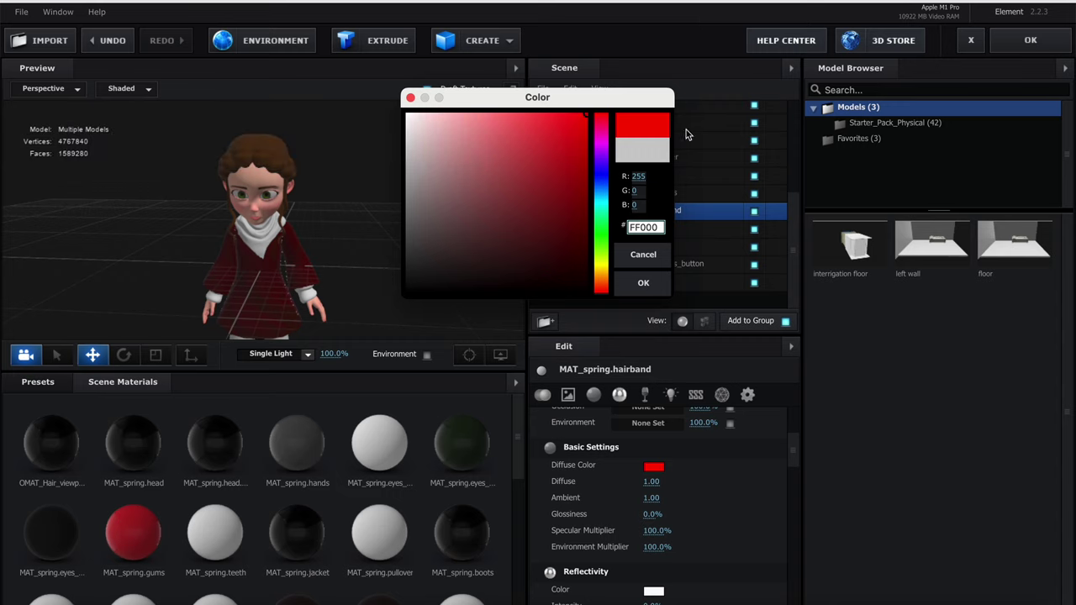
click(643, 283)
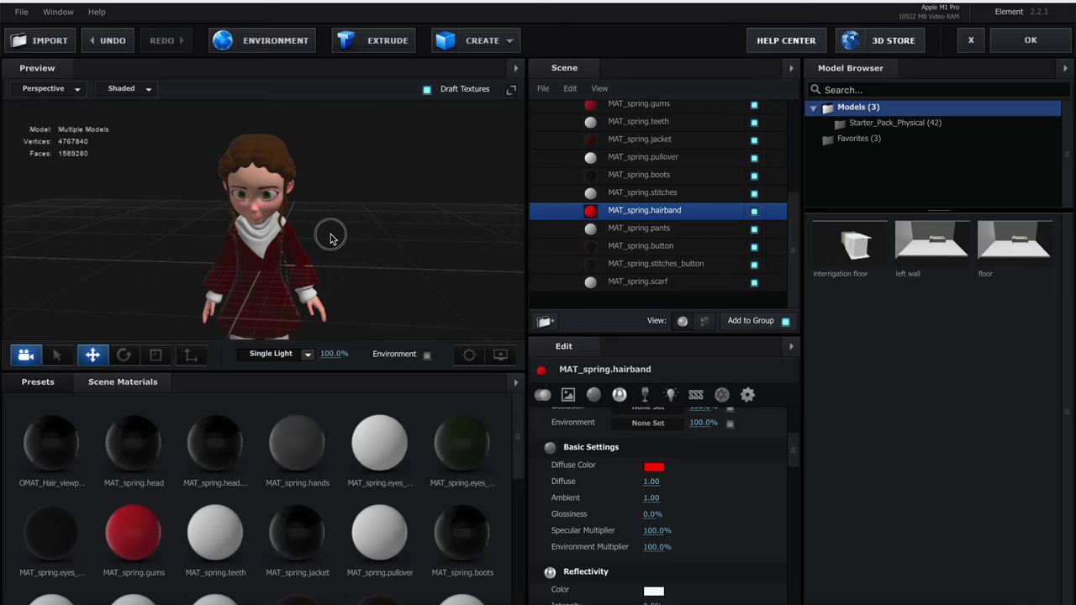
drag(330, 234, 331, 239)
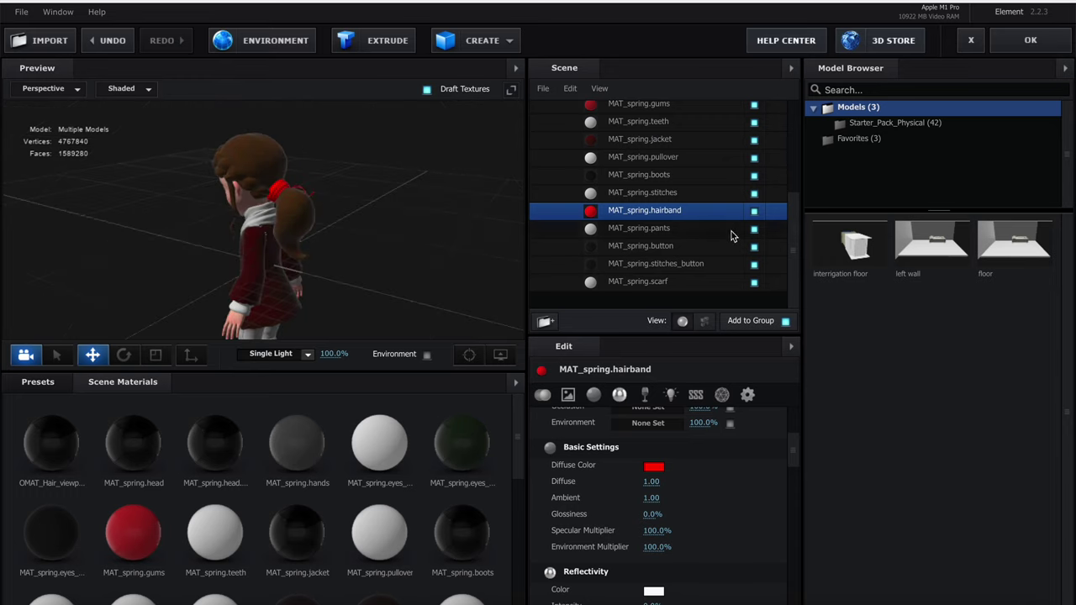
click(653, 468)
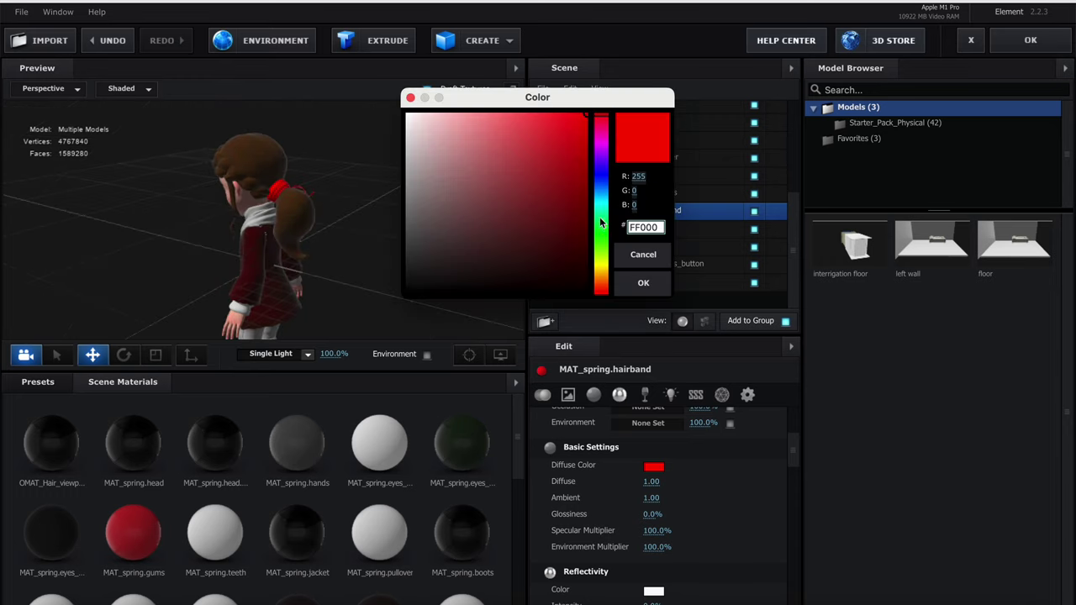
click(602, 200)
mouse_move(608, 202)
mouse_down()
mouse_move(602, 182)
mouse_move(587, 244)
mouse_up()
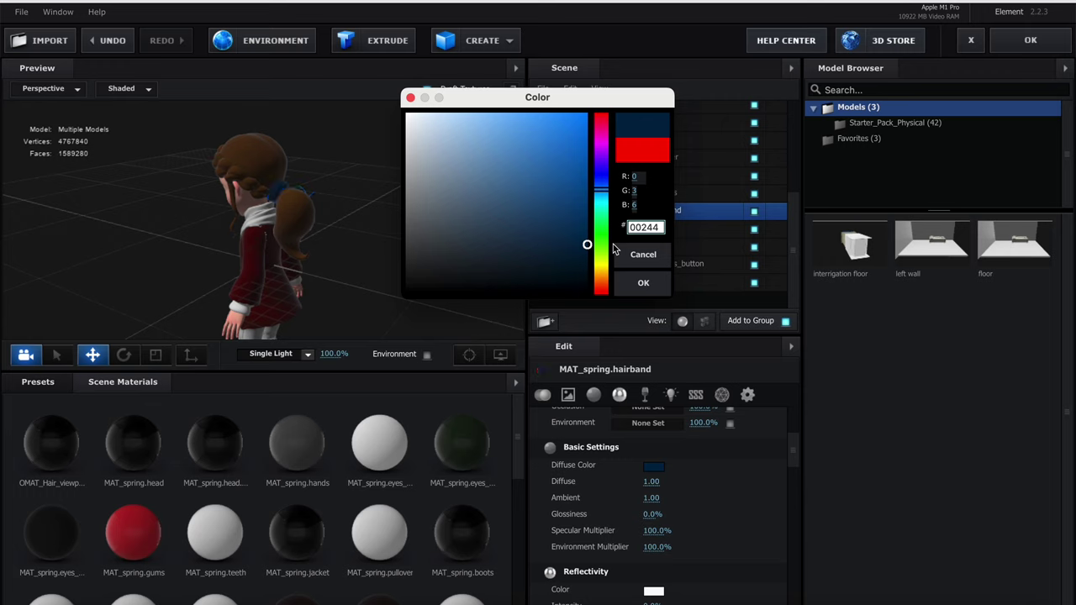
click(643, 283)
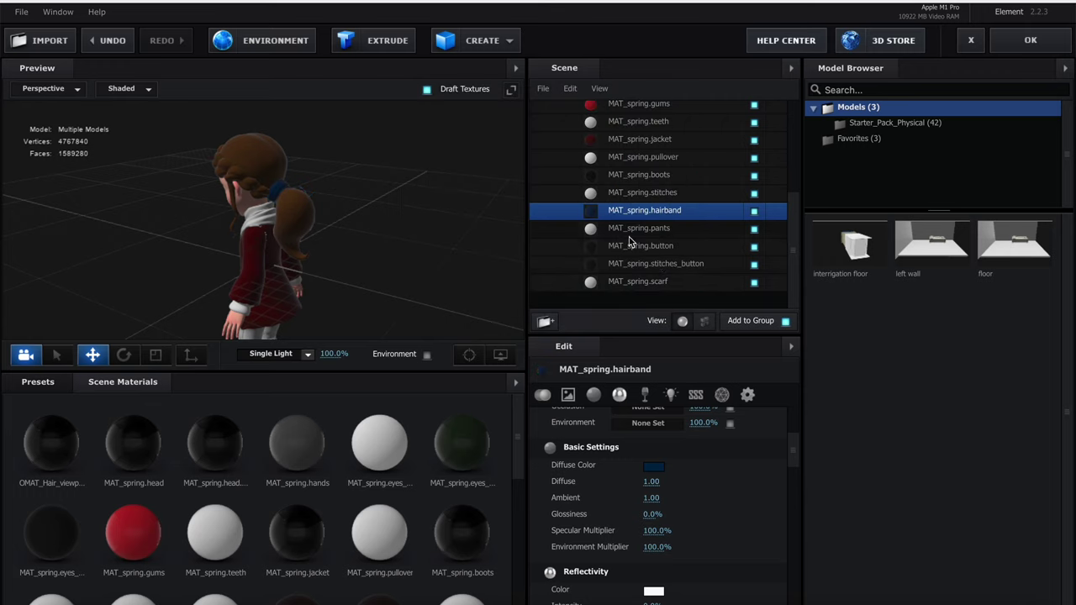
Set the diffuse color of MAT_spring.pants to a very dark green and check the character from the front
click(645, 232)
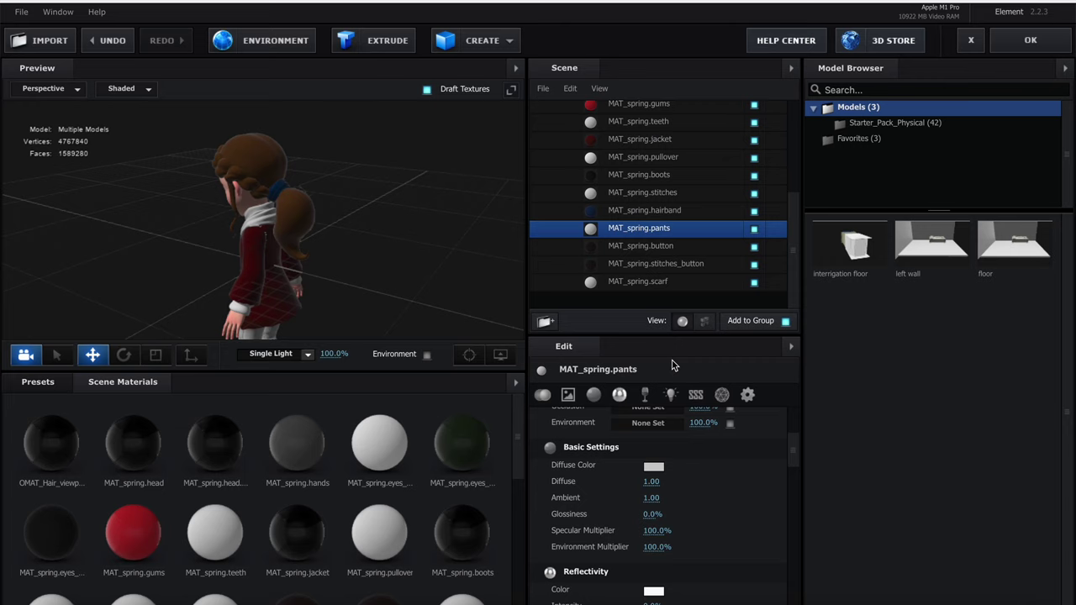
click(654, 466)
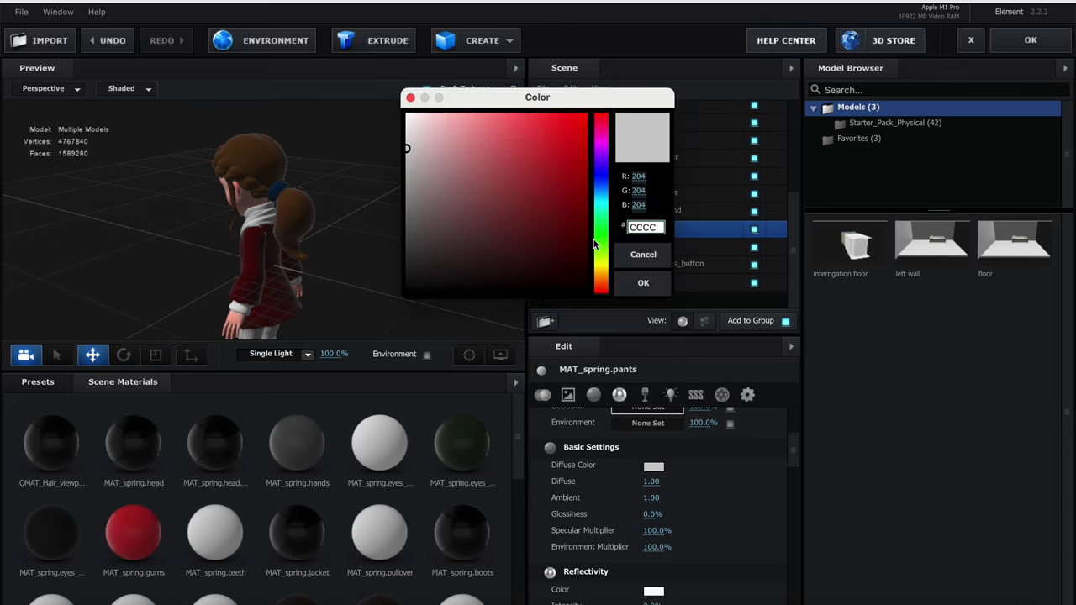
mouse_move(593, 244)
mouse_down()
mouse_move(600, 229)
mouse_move(604, 256)
mouse_up()
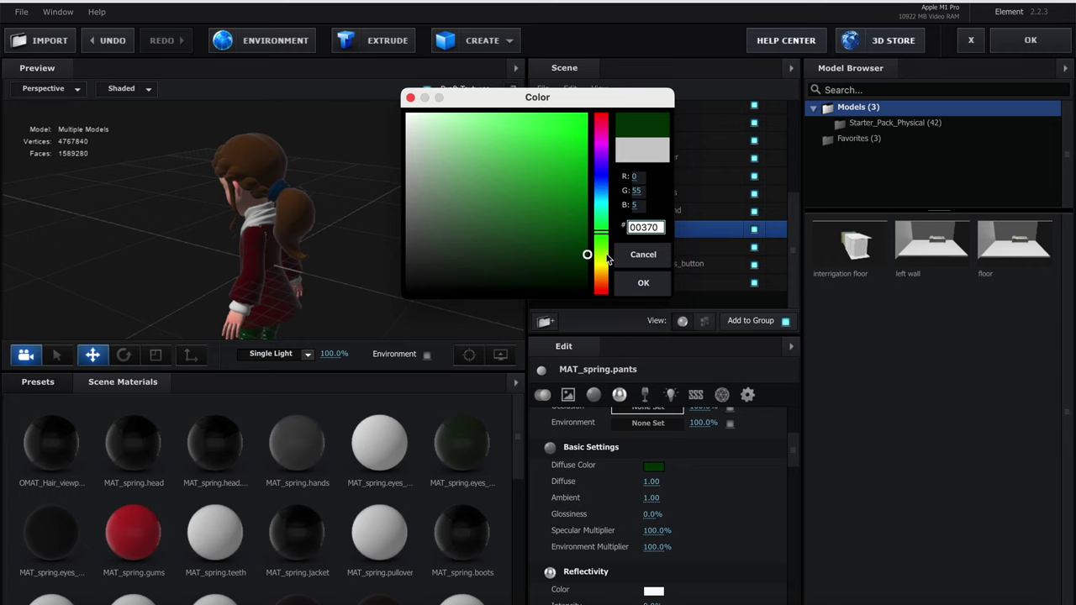
drag(586, 256, 588, 266)
click(643, 283)
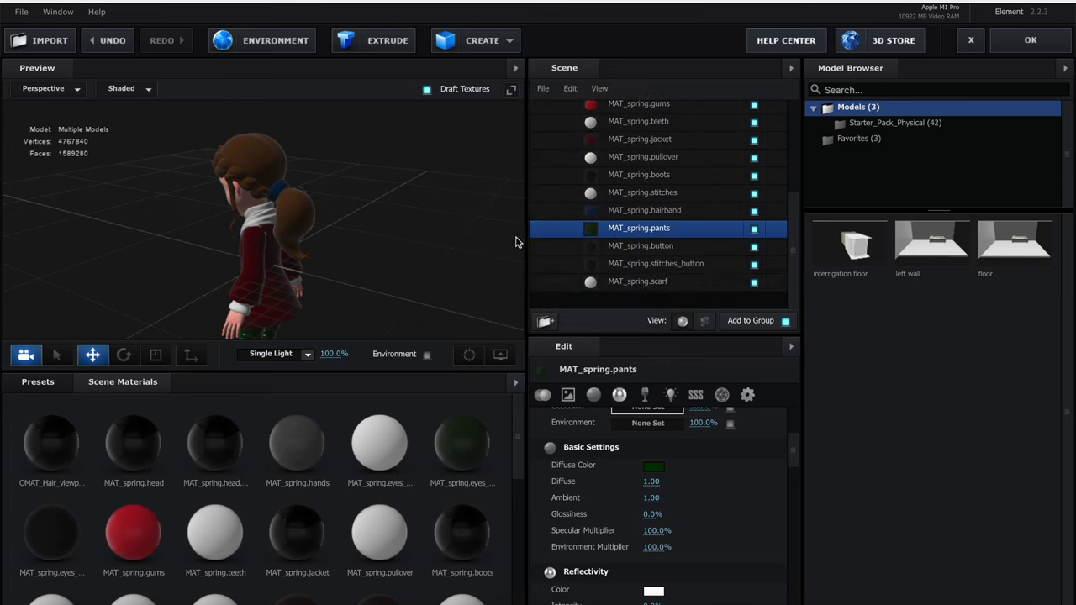
drag(517, 238, 517, 238)
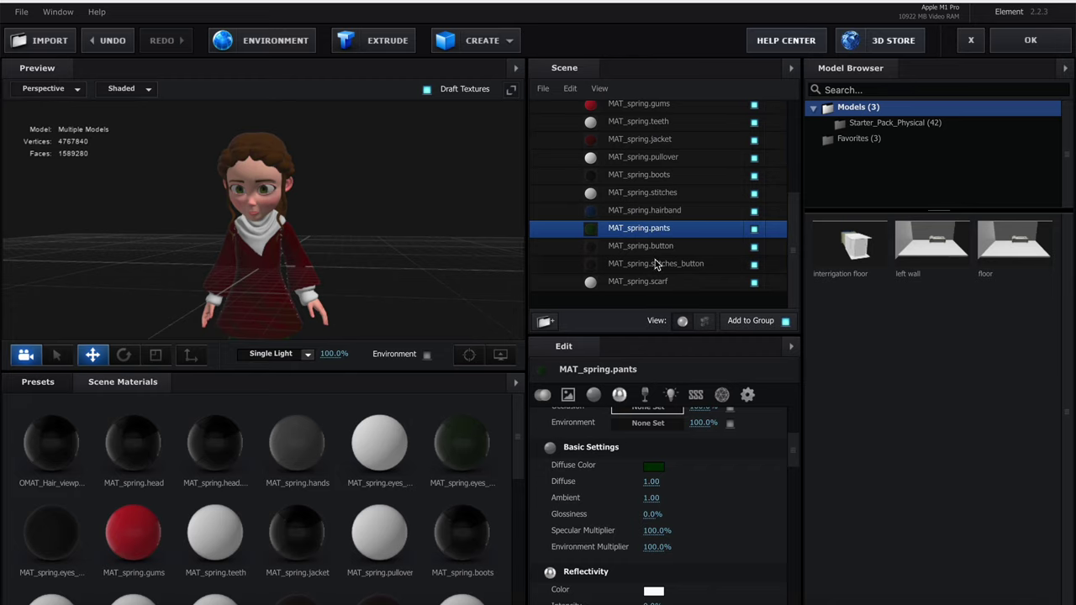
Apply the new alignment, hairband and pants colors to the composition and save the project again
click(1036, 44)
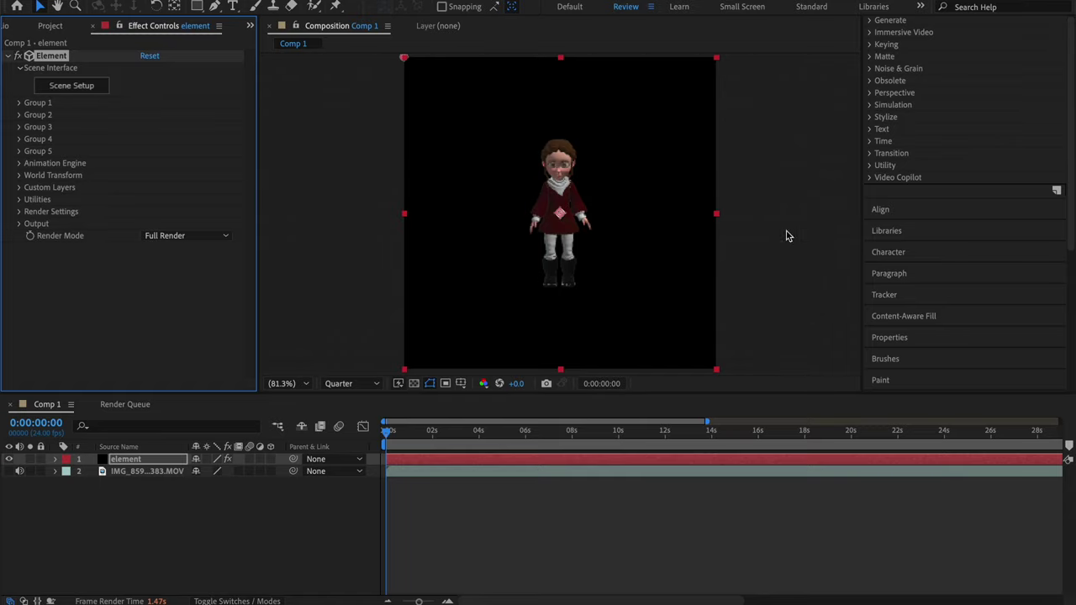
click(767, 276)
key(super+s)
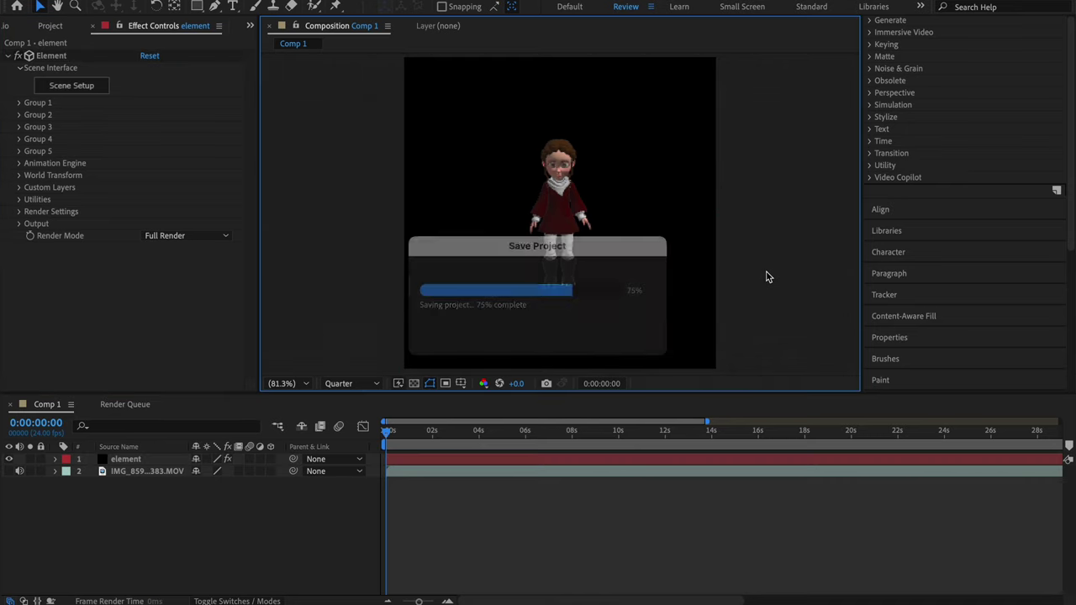
key(XF86MonBrightnessUp)
key(XF86MonBrightnessUp)
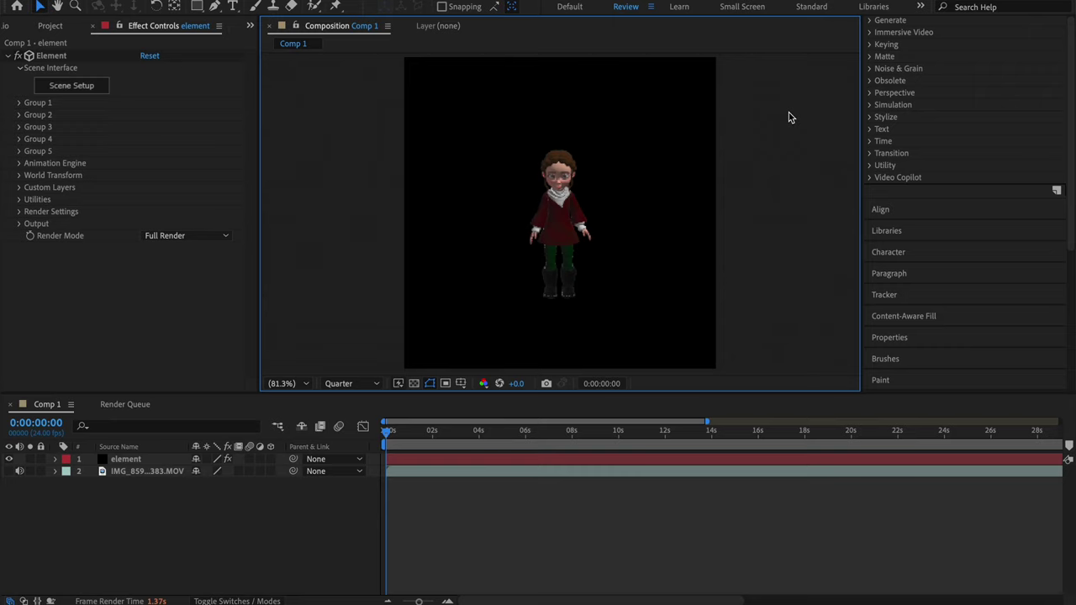
Reopen the scene setup, collapse the comeonpleasework1 model's material list and hide the model
click(102, 91)
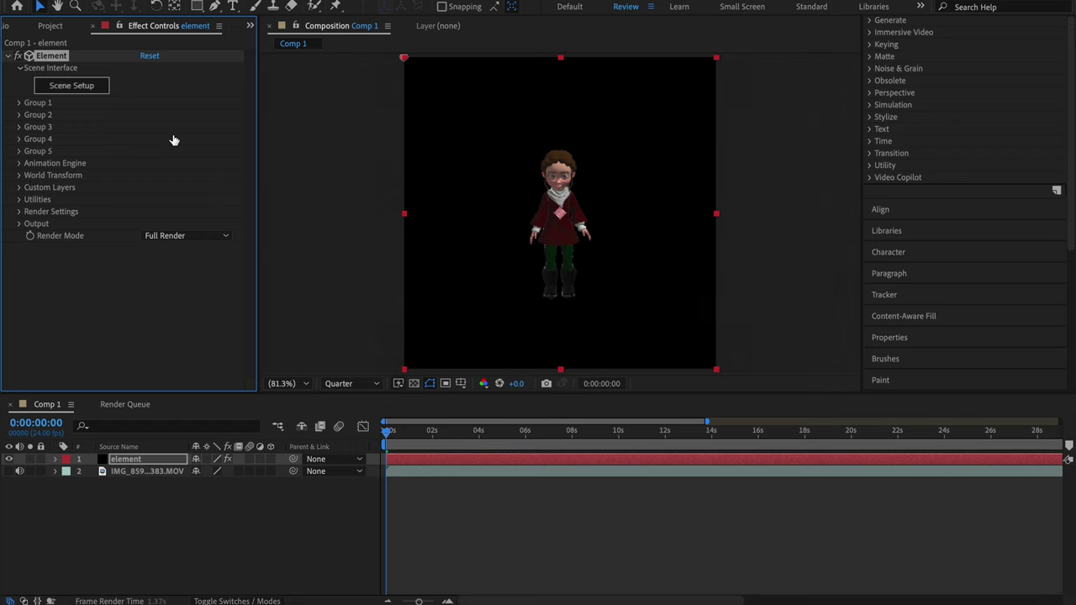
scroll(654, 200, up, 1)
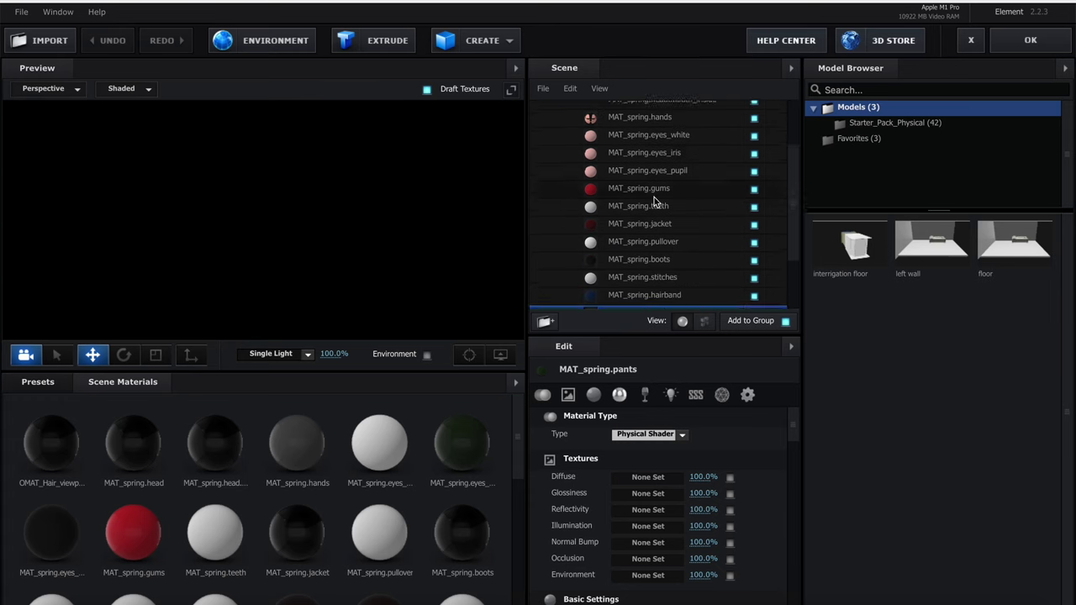
click(555, 126)
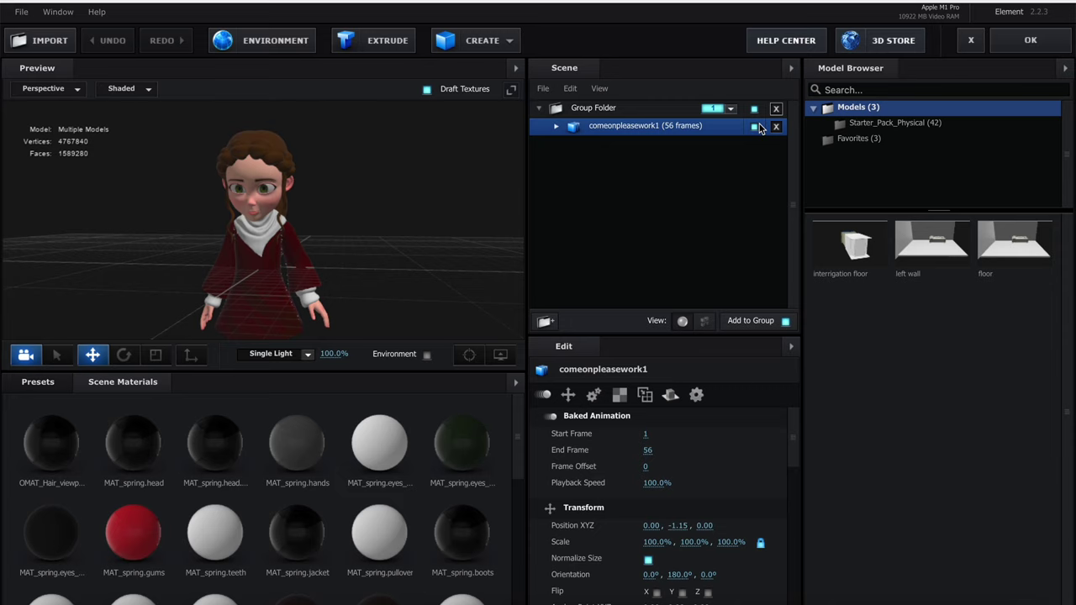
click(755, 126)
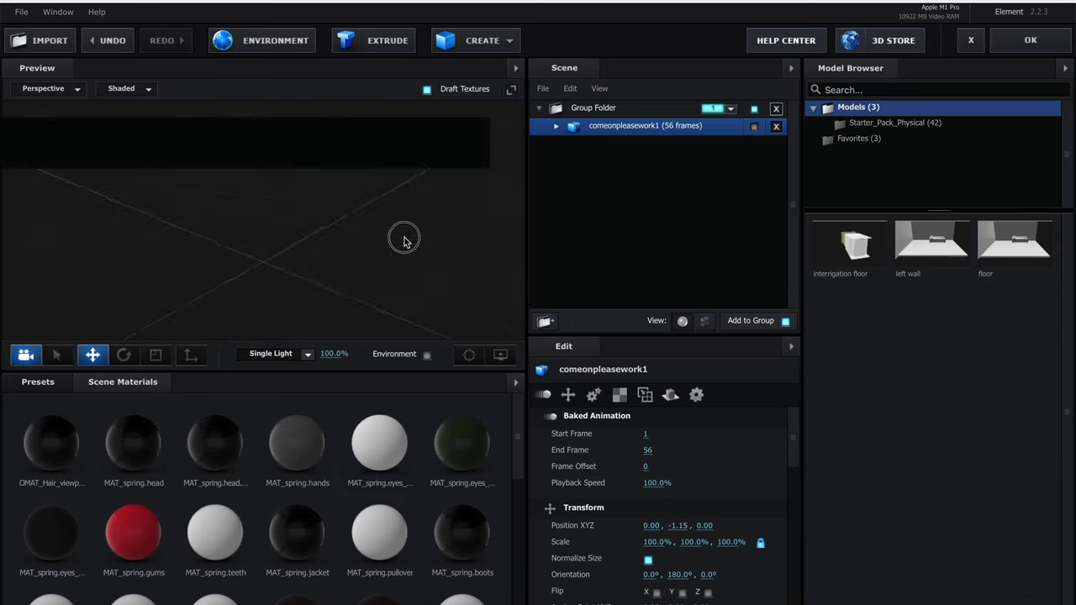
drag(403, 241, 462, 233)
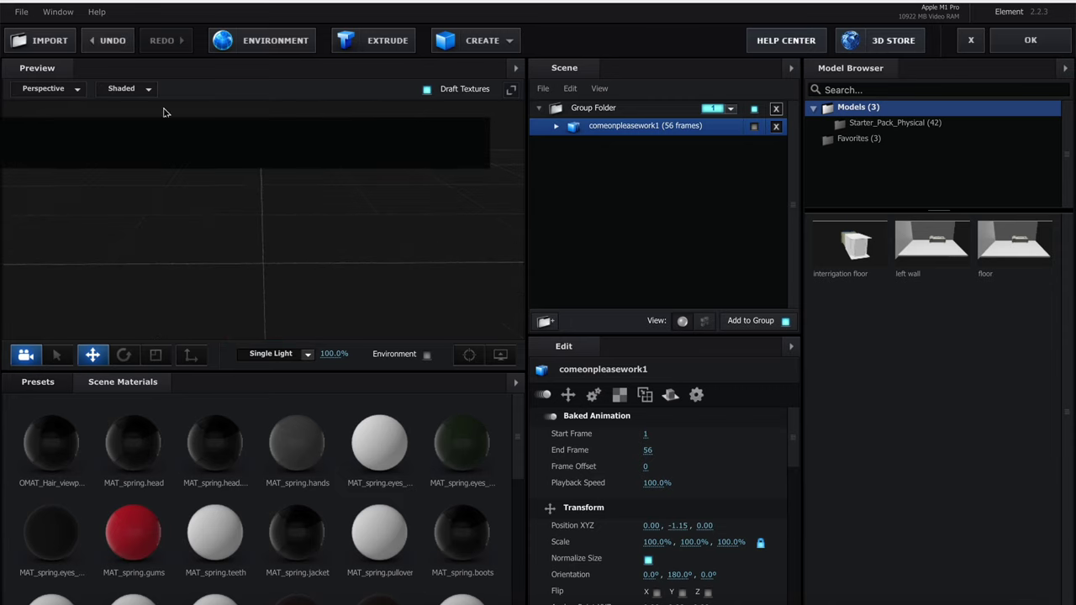
Import the churchagain11 building model into the scene from its project folder
click(49, 41)
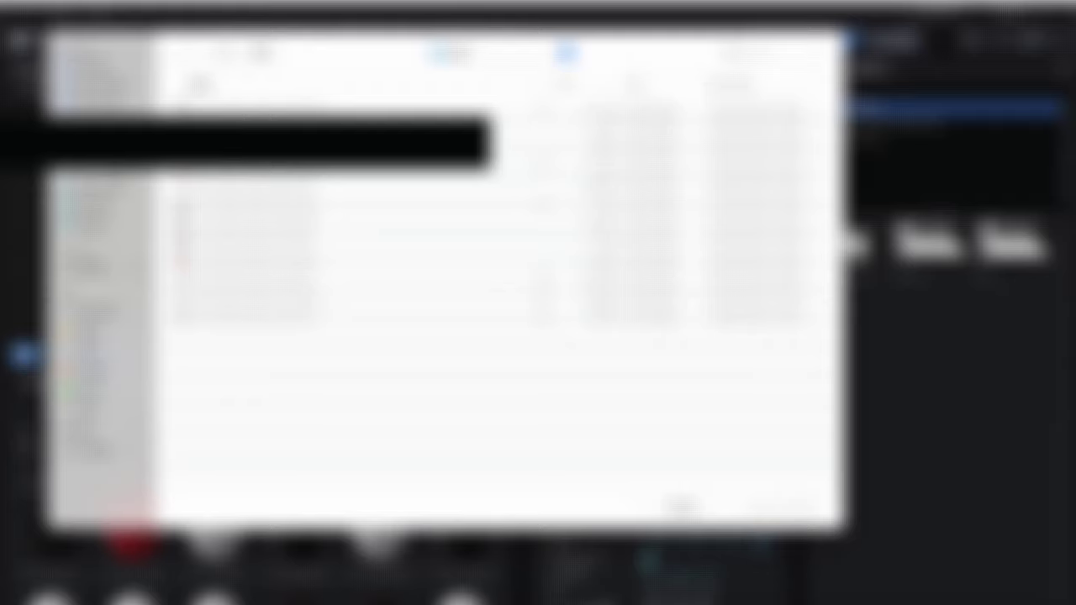
click(103, 190)
double_click(244, 105)
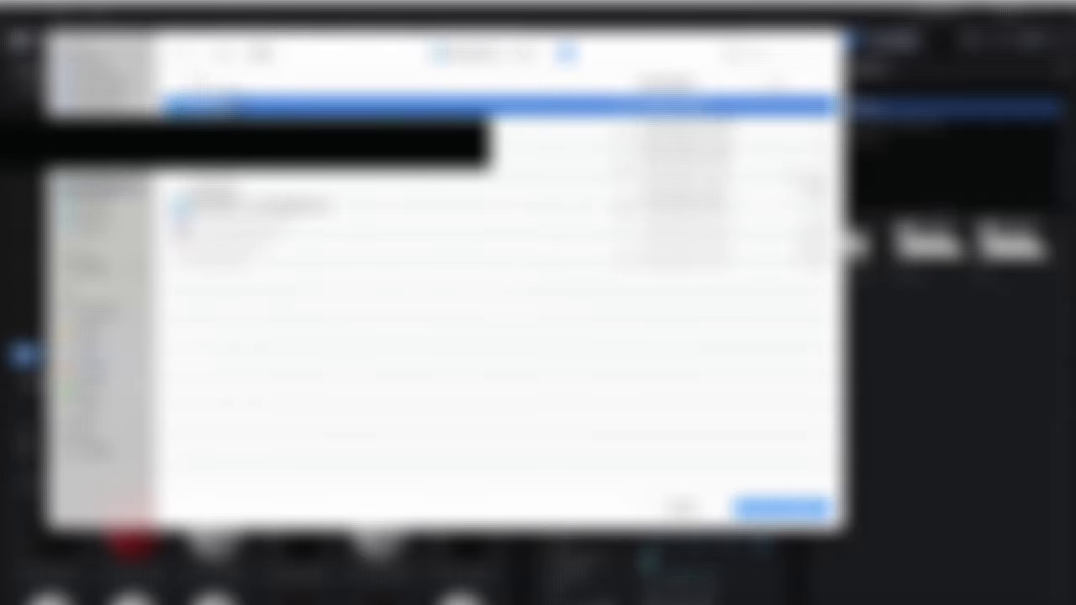
double_click(228, 102)
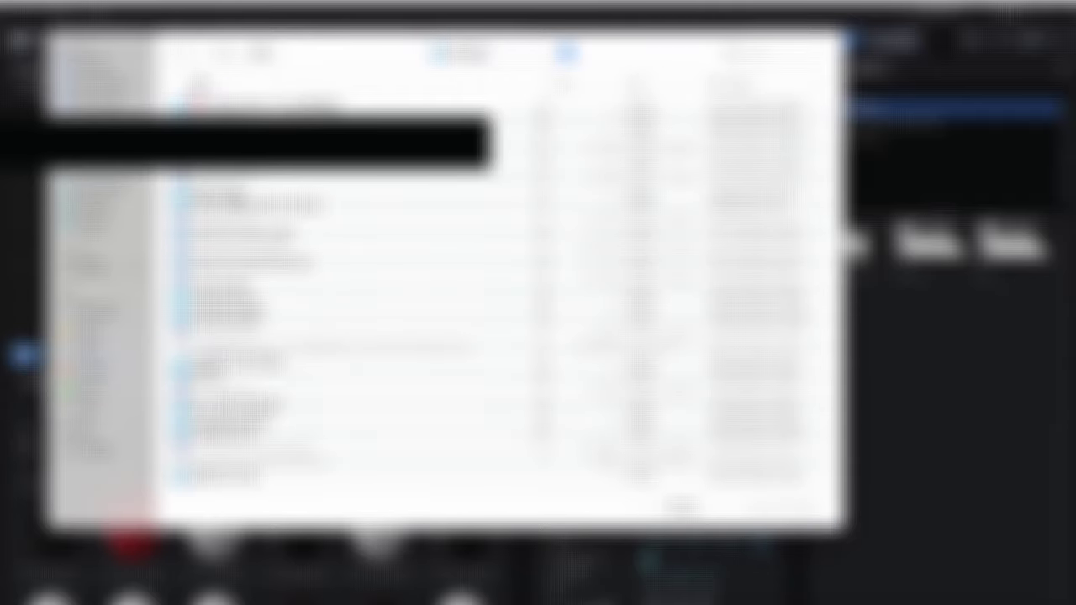
double_click(232, 197)
double_click(230, 123)
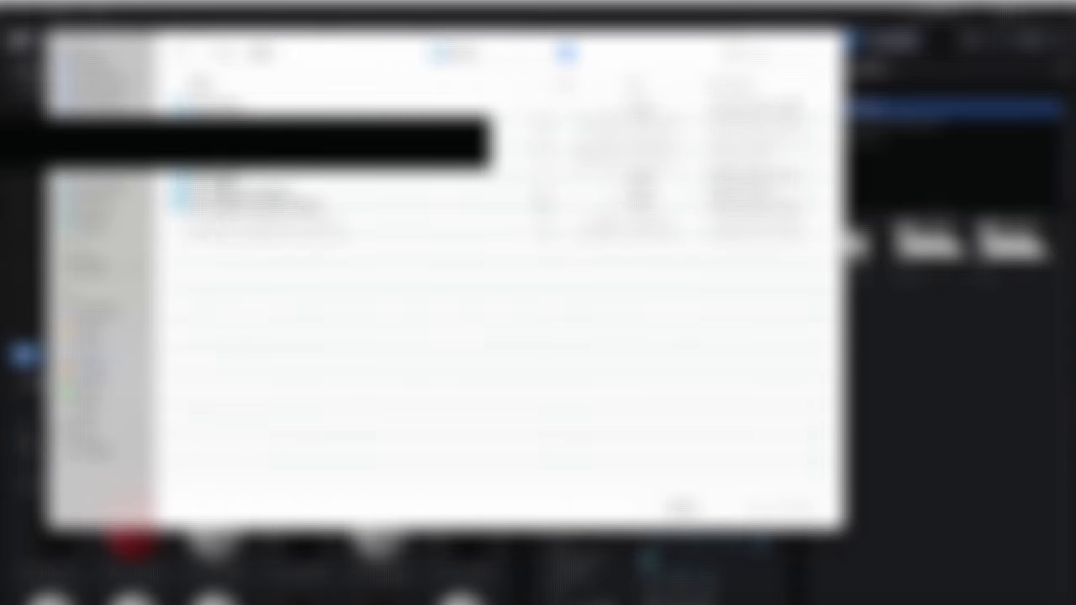
double_click(225, 177)
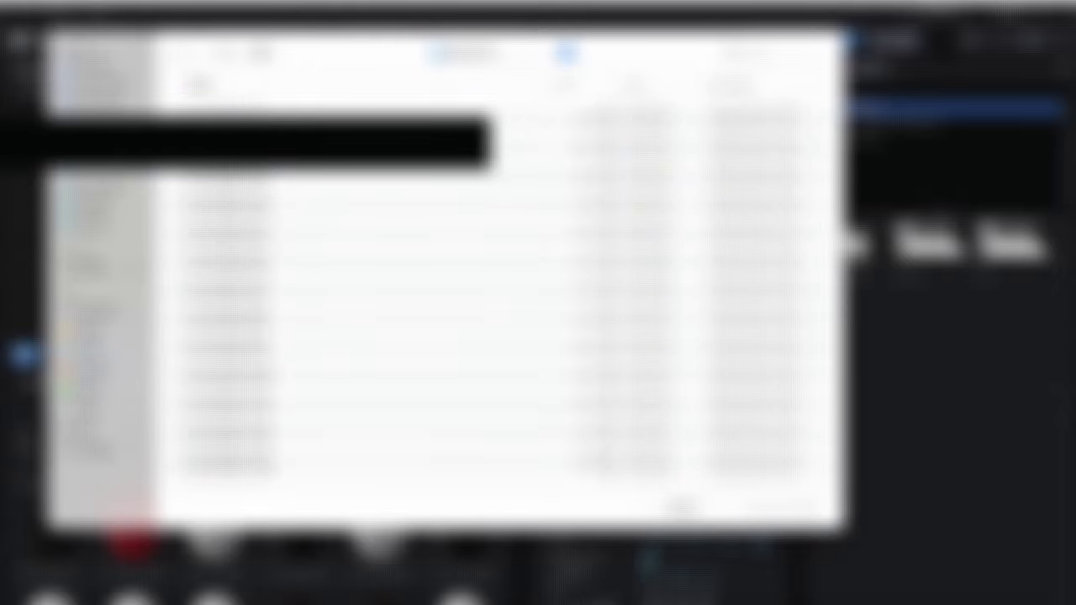
click(183, 56)
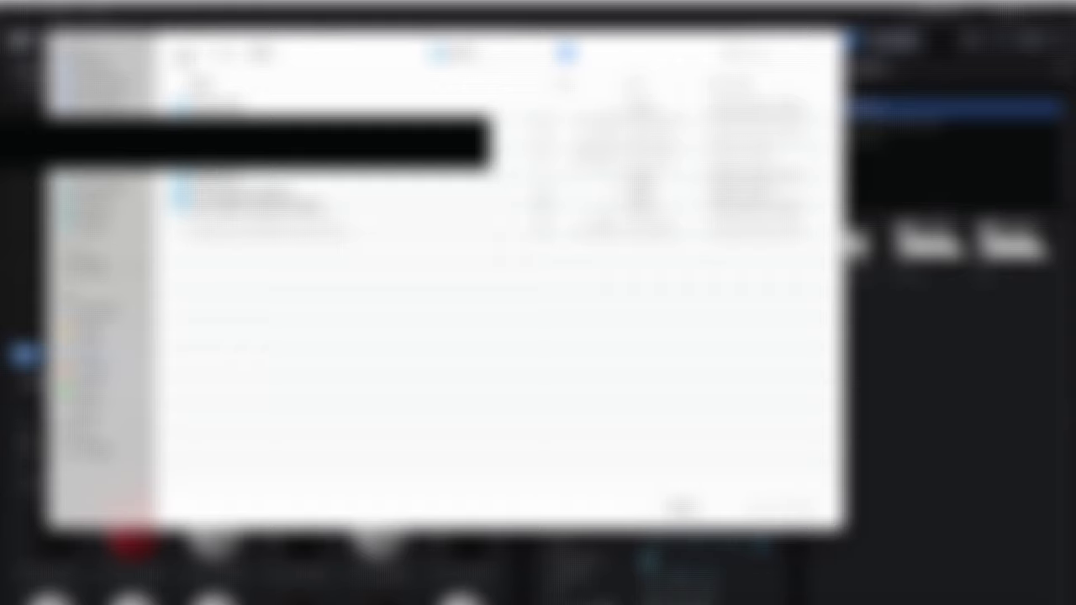
double_click(221, 107)
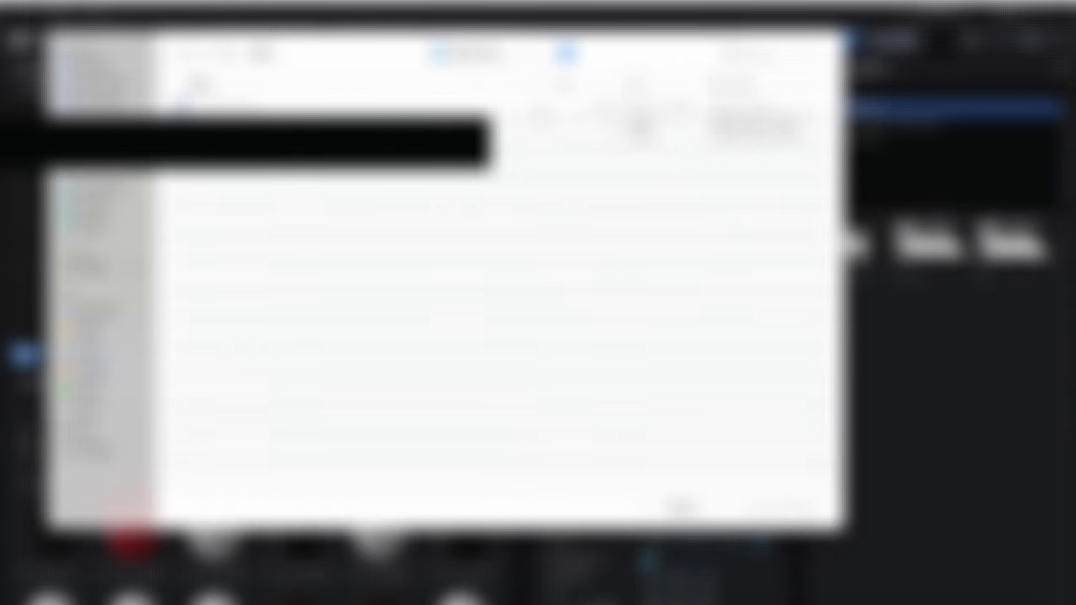
double_click(222, 124)
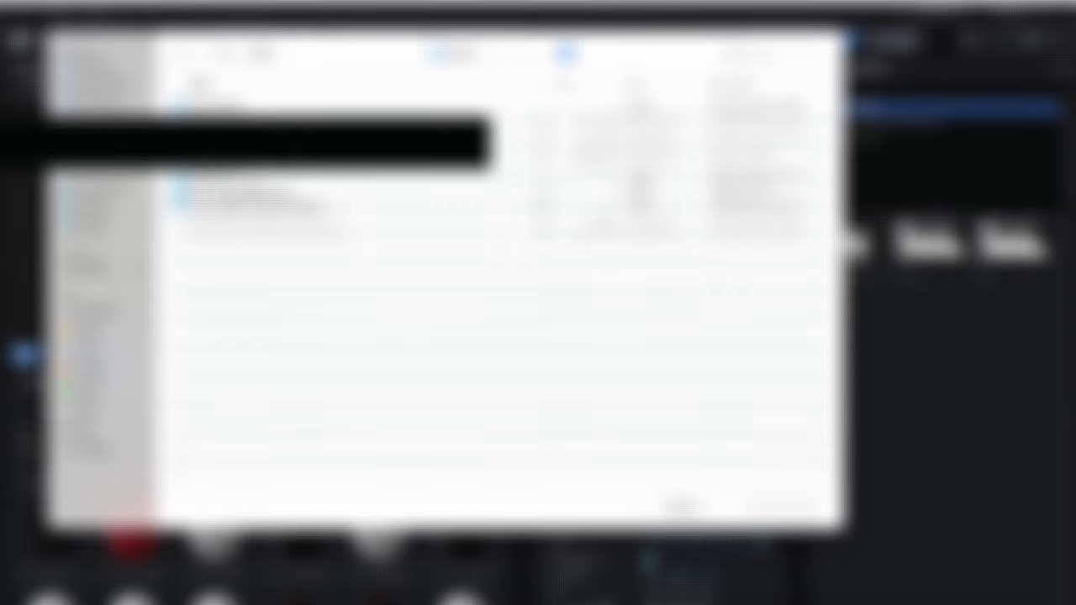
double_click(252, 178)
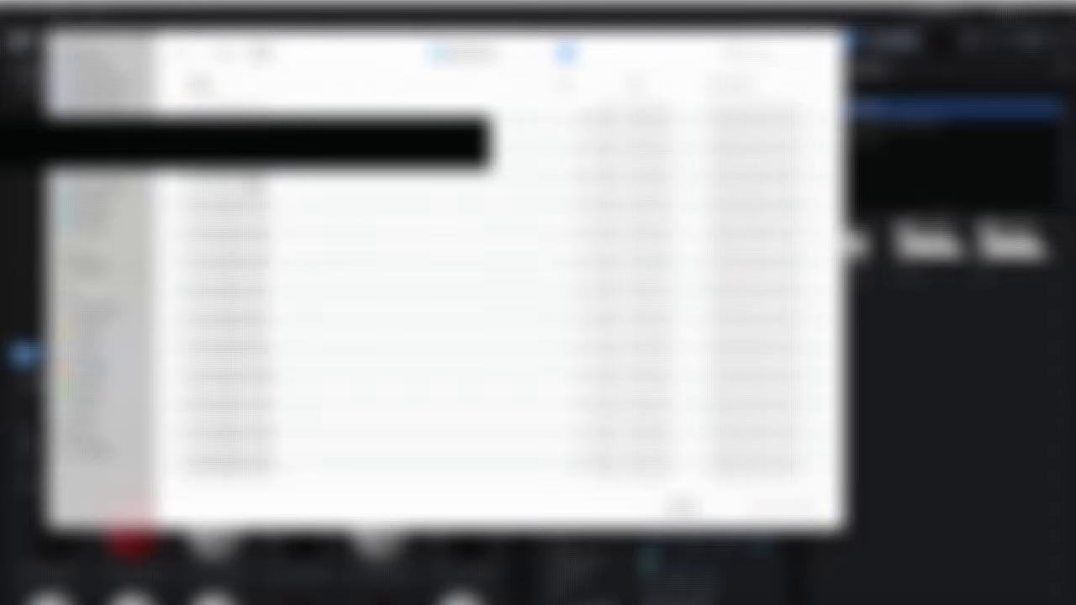
scroll(254, 185, down, 15)
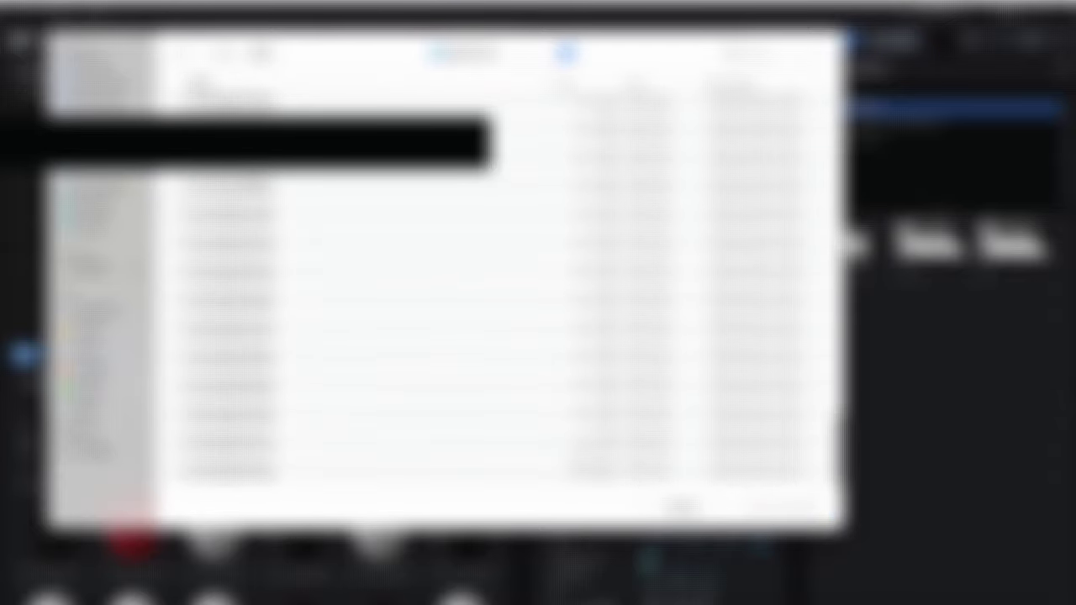
scroll(254, 186, up, 10)
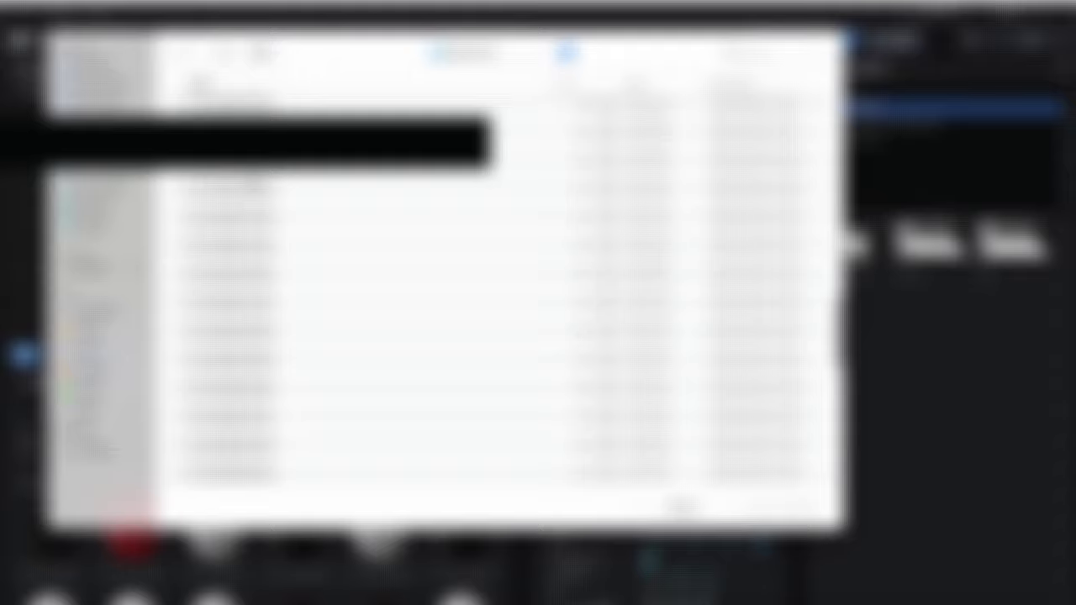
scroll(254, 186, up, 8)
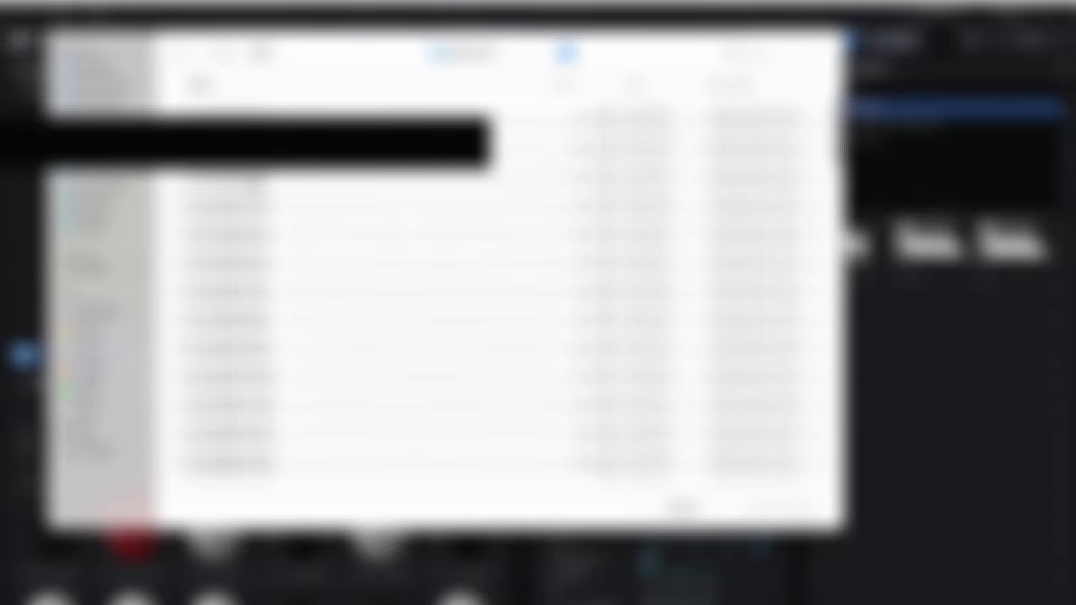
click(254, 120)
click(785, 508)
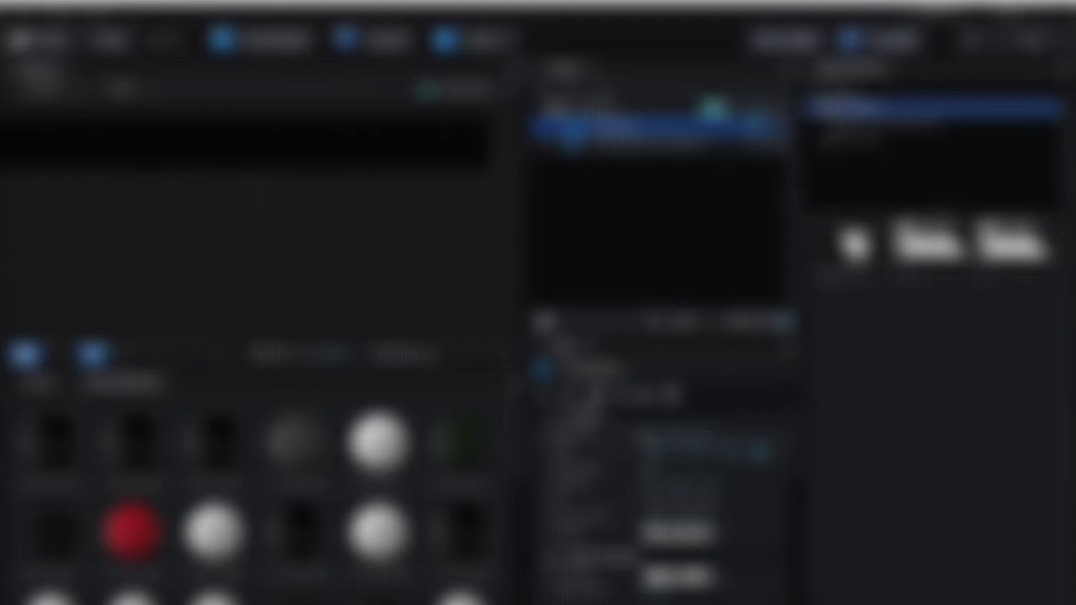
Normalize the size of the churchagain11 model and set its alignment to Bottom
click(648, 469)
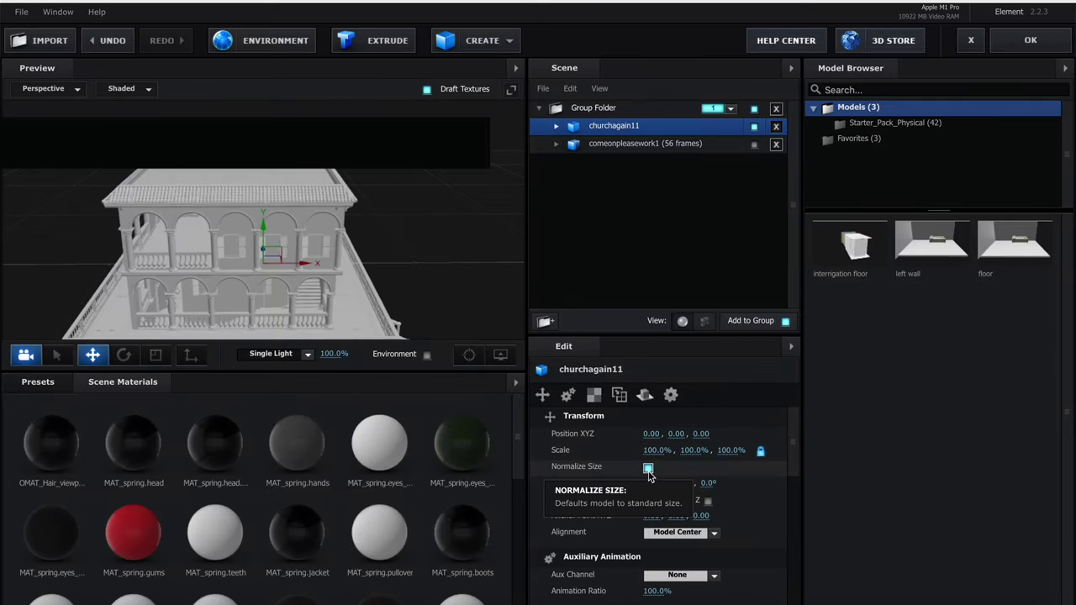
drag(447, 280, 475, 224)
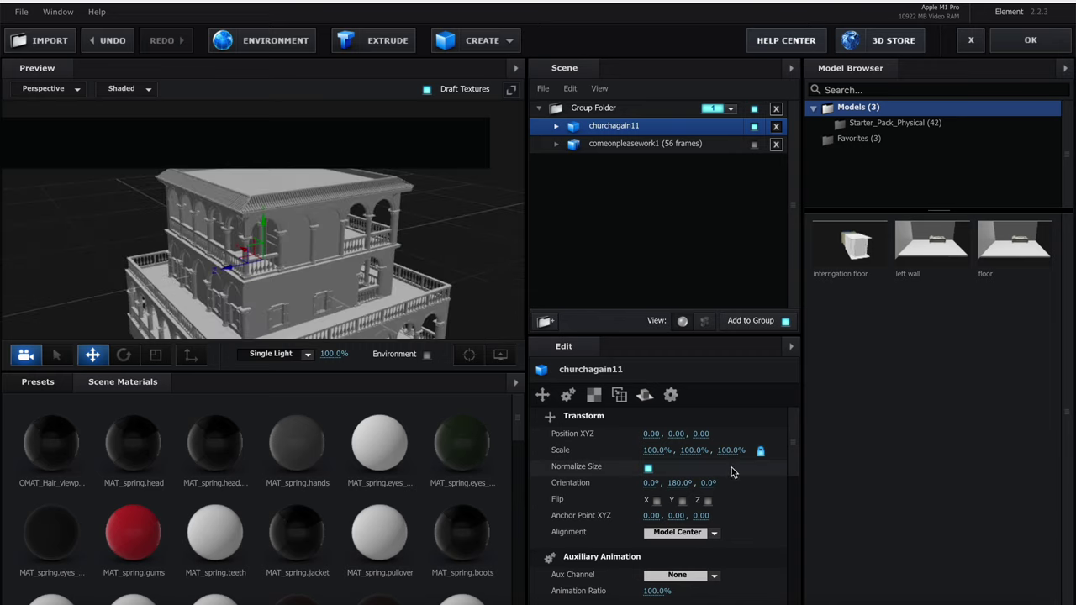
click(680, 535)
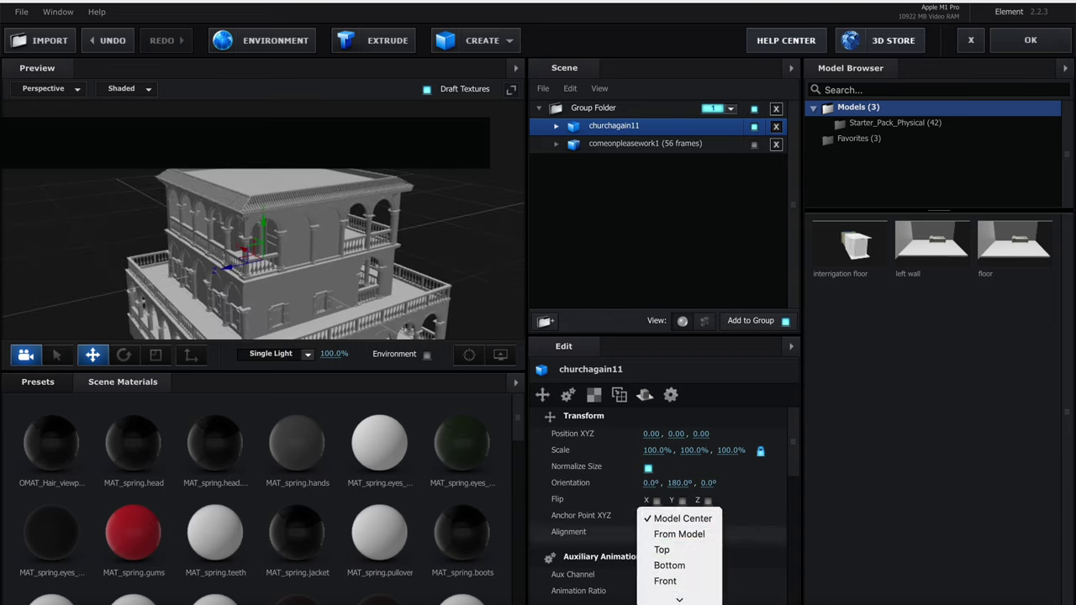
click(681, 535)
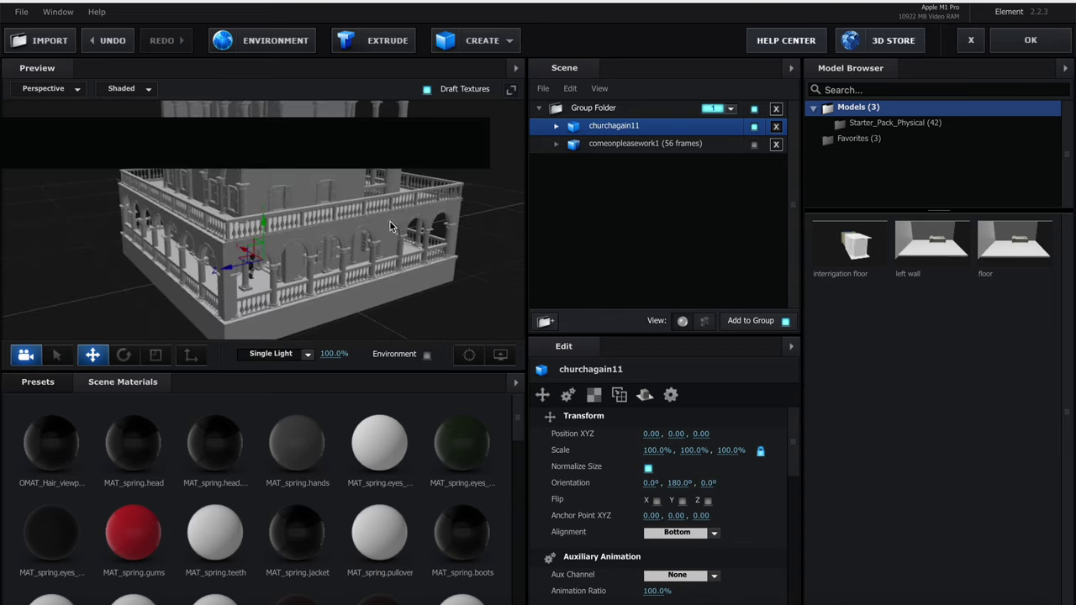
mouse_move(421, 293)
mouse_down()
mouse_move(488, 260)
mouse_move(456, 282)
mouse_move(445, 257)
mouse_move(415, 278)
mouse_up()
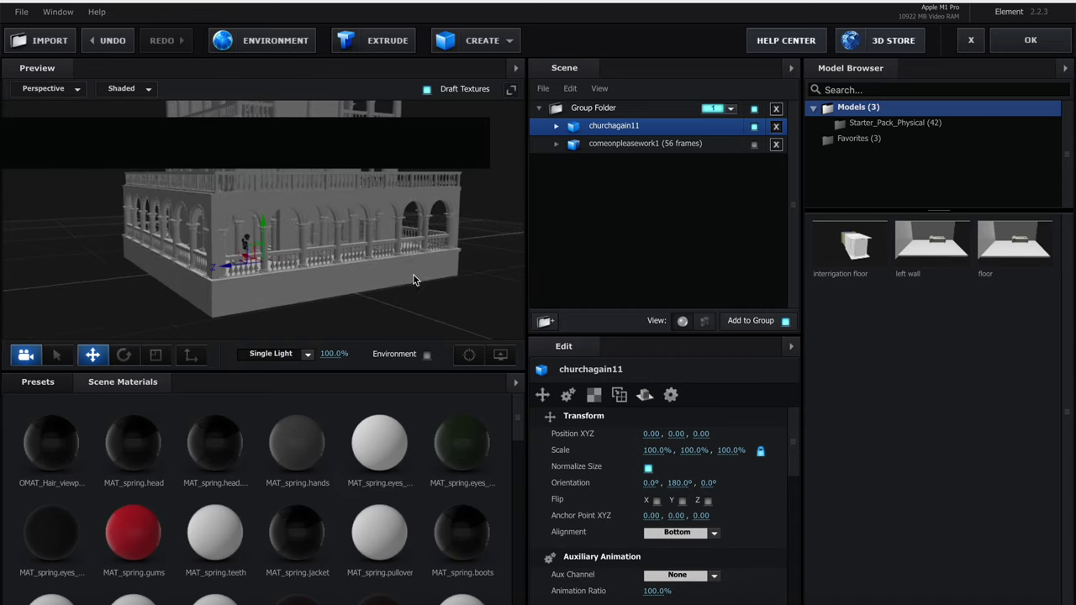
Examine the figure inside churchagain11 up close, list the model's materials and test the visibility of OMAT_Hair_viewport
scroll(257, 271, up, 3)
scroll(257, 270, up, 3)
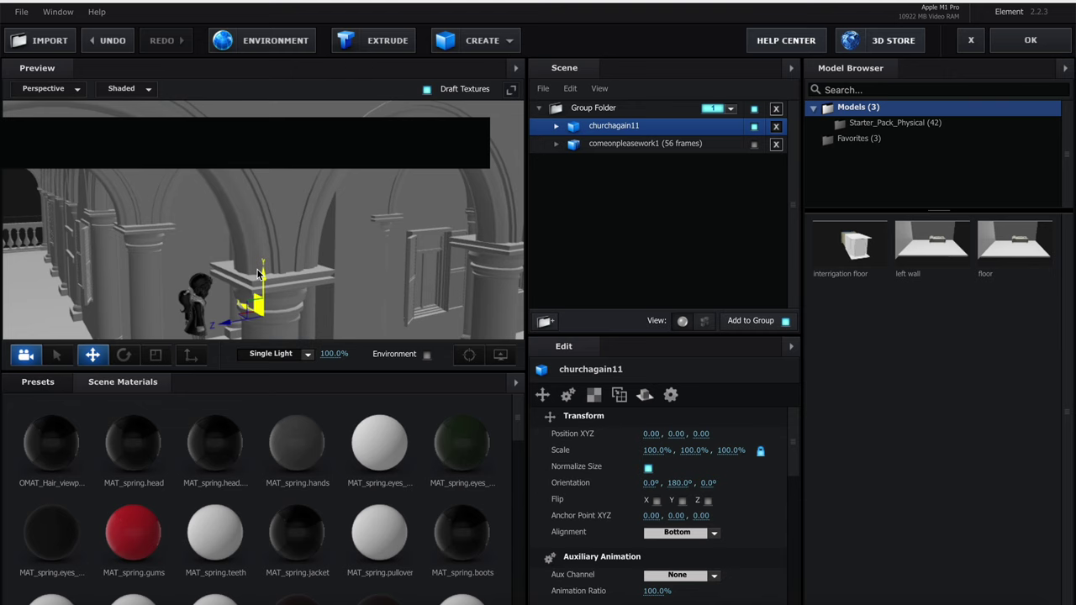
scroll(305, 262, up, 2)
scroll(316, 255, down, 3)
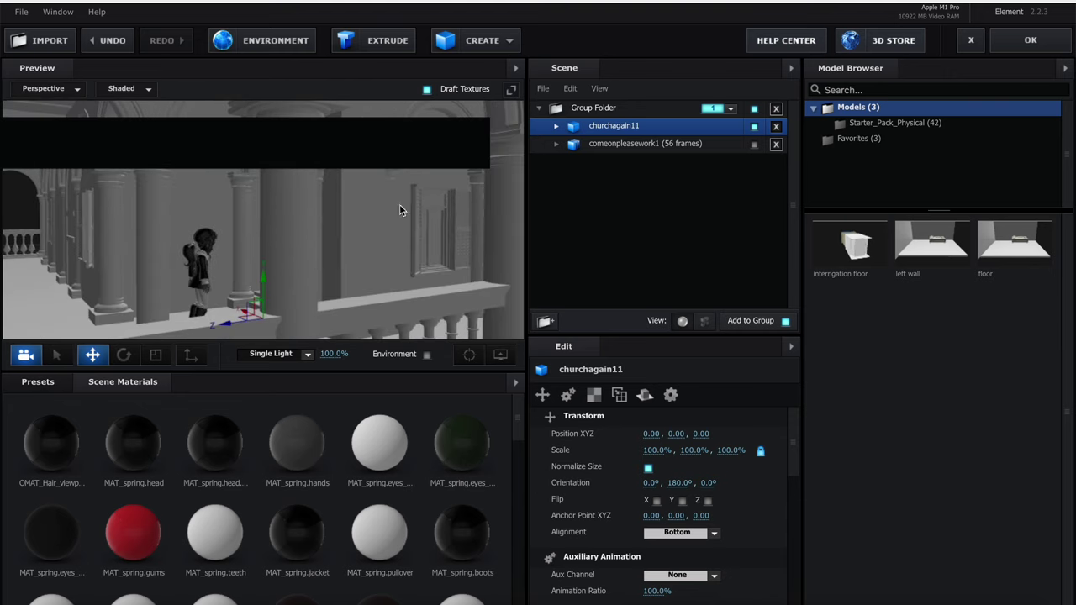
click(556, 126)
scroll(644, 207, down, 10)
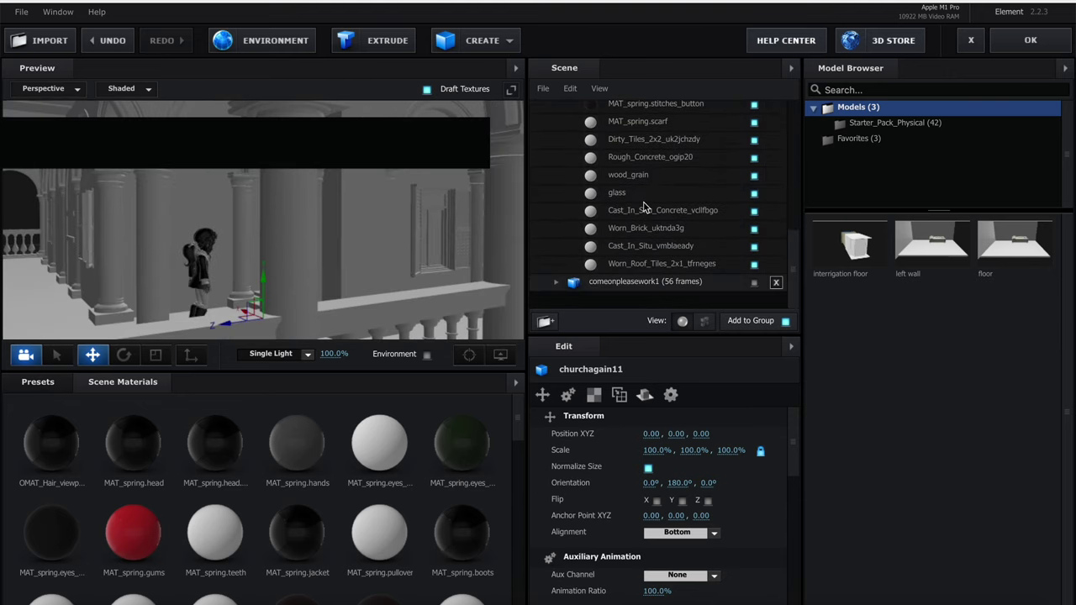
scroll(644, 207, up, 10)
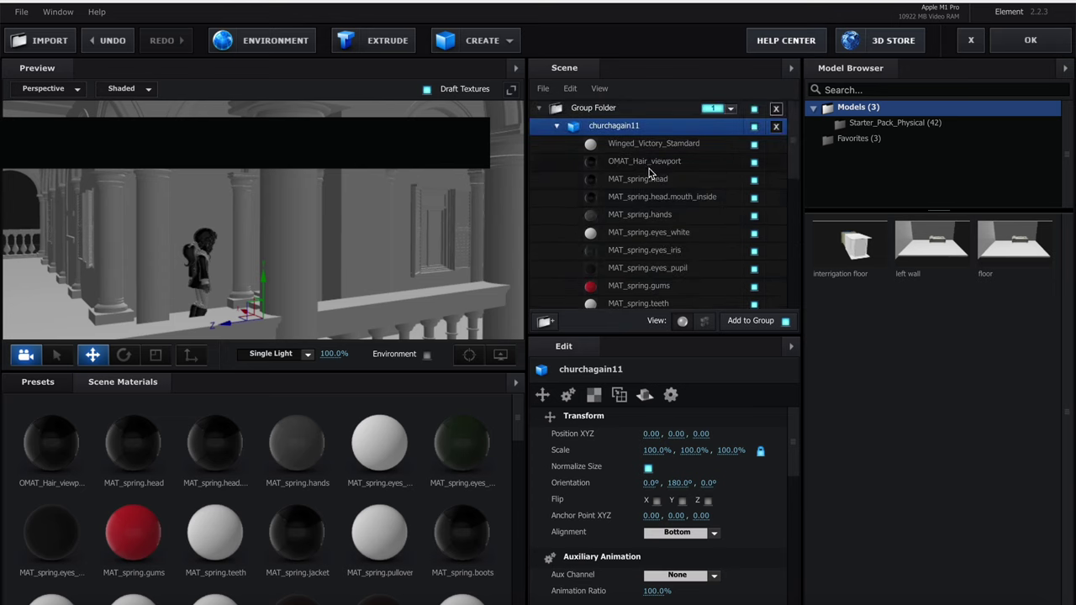
click(754, 163)
click(755, 163)
scroll(712, 517, down, 2)
scroll(713, 517, up, 2)
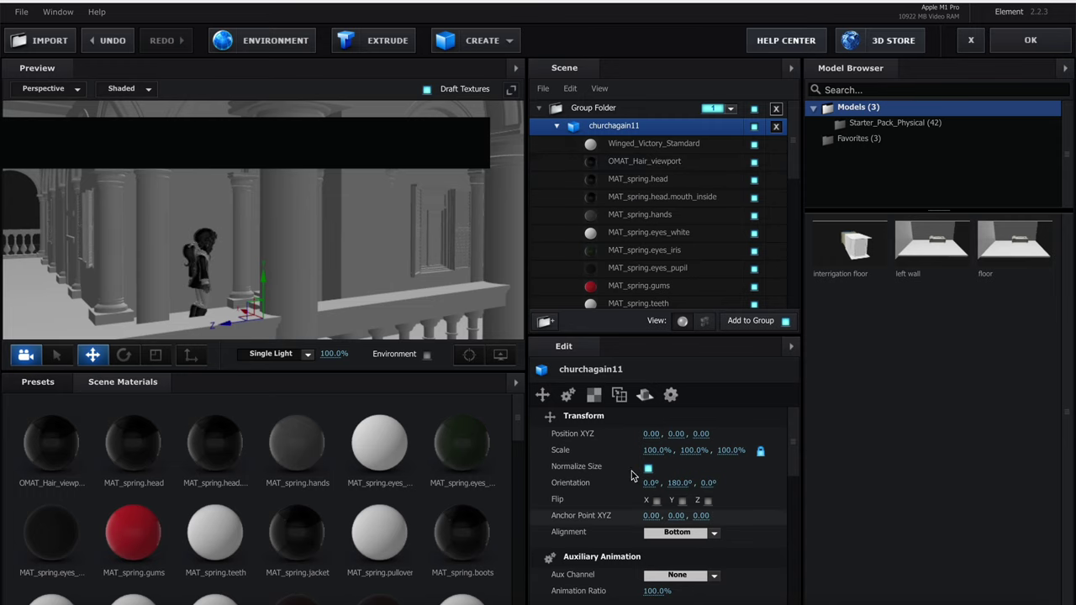
scroll(624, 509, down, 6)
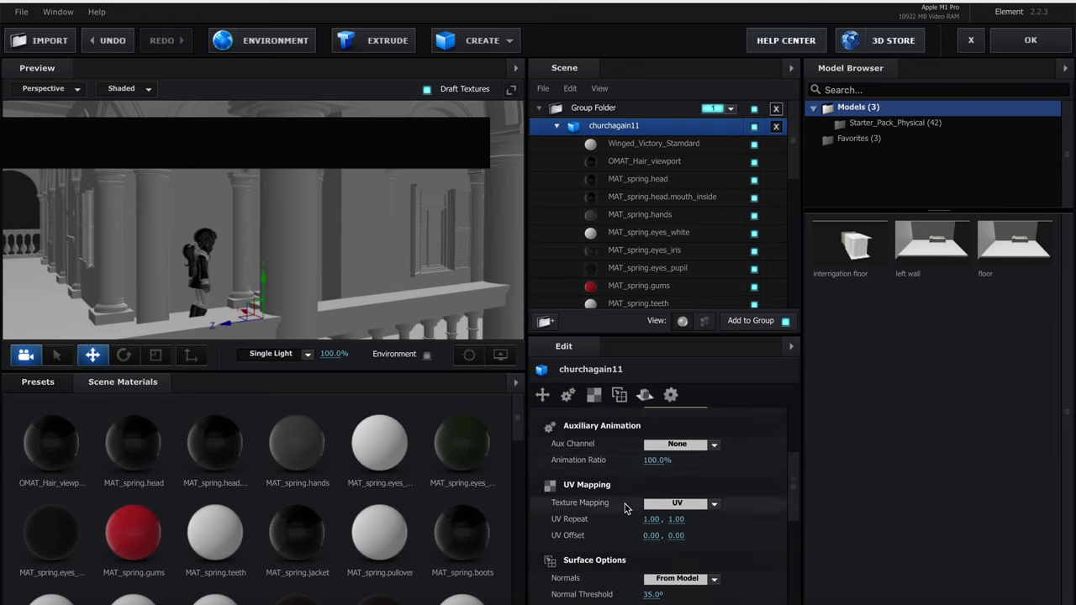
scroll(625, 509, down, 7)
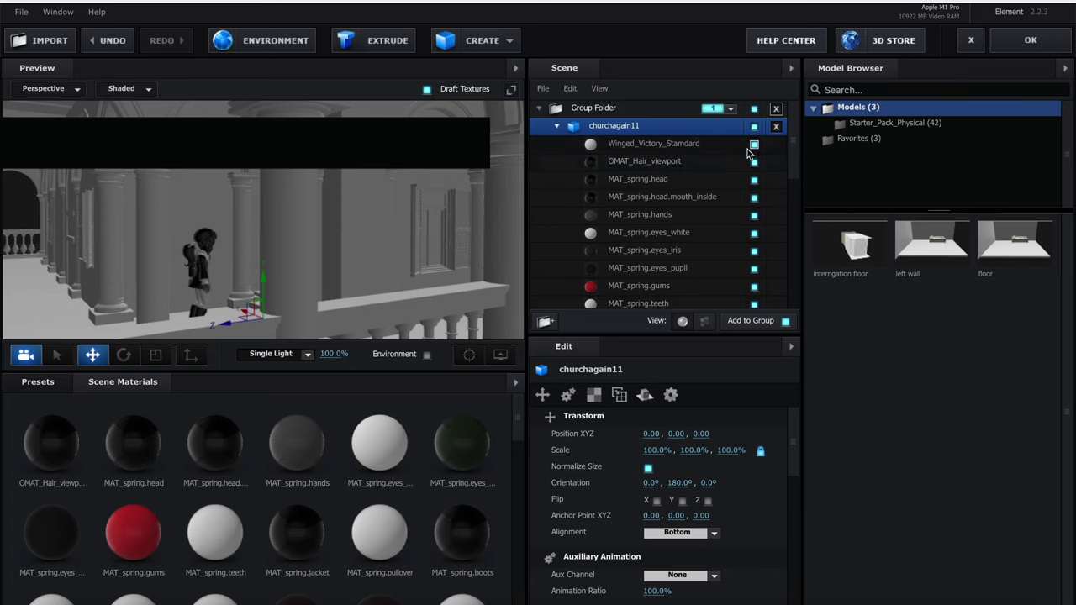
Hide the OMAT_Hair_viewport material of churchagain11 and check the figure inside the building
drag(465, 238, 510, 239)
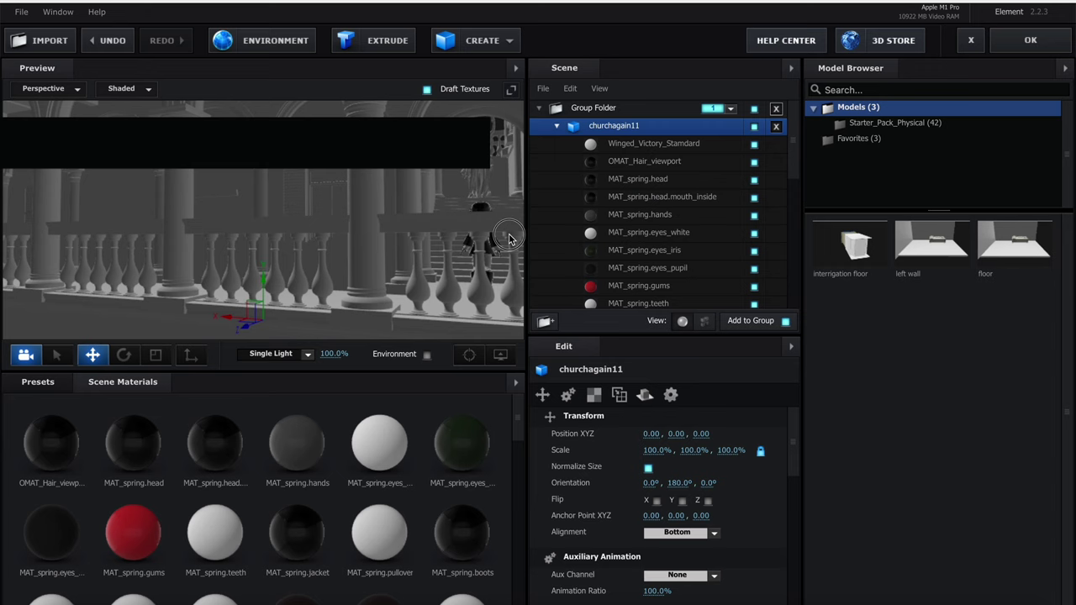
click(631, 147)
click(692, 163)
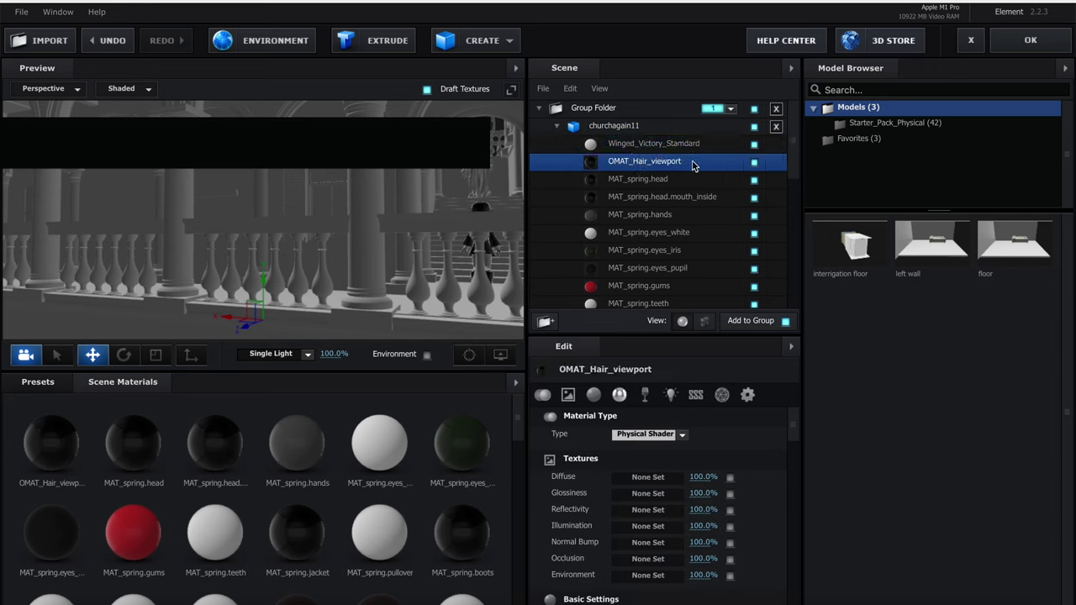
click(755, 163)
drag(493, 184, 447, 195)
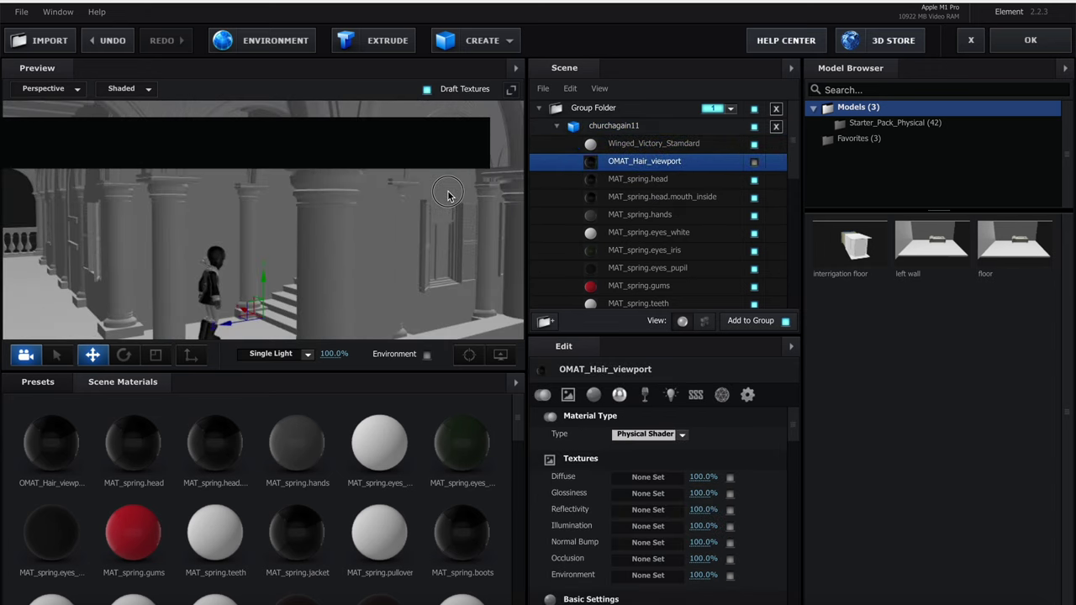
Hide the MAT_spring head, head.mouth_inside, hands, eyes_white, eyes_iris, eyes_pupil and gums materials of churchagain11
click(754, 181)
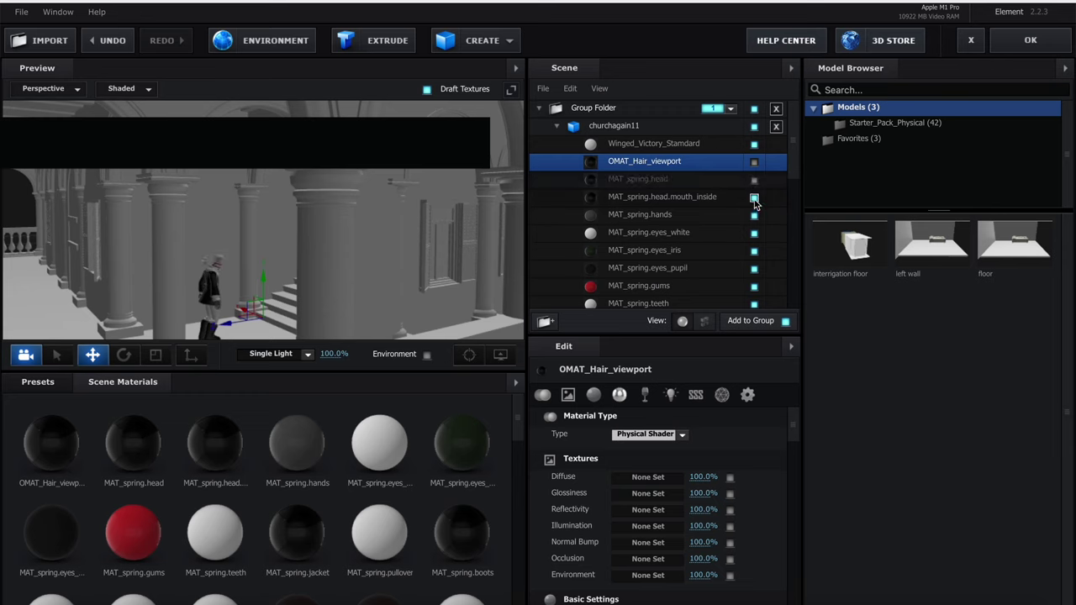
click(754, 199)
click(754, 216)
click(755, 233)
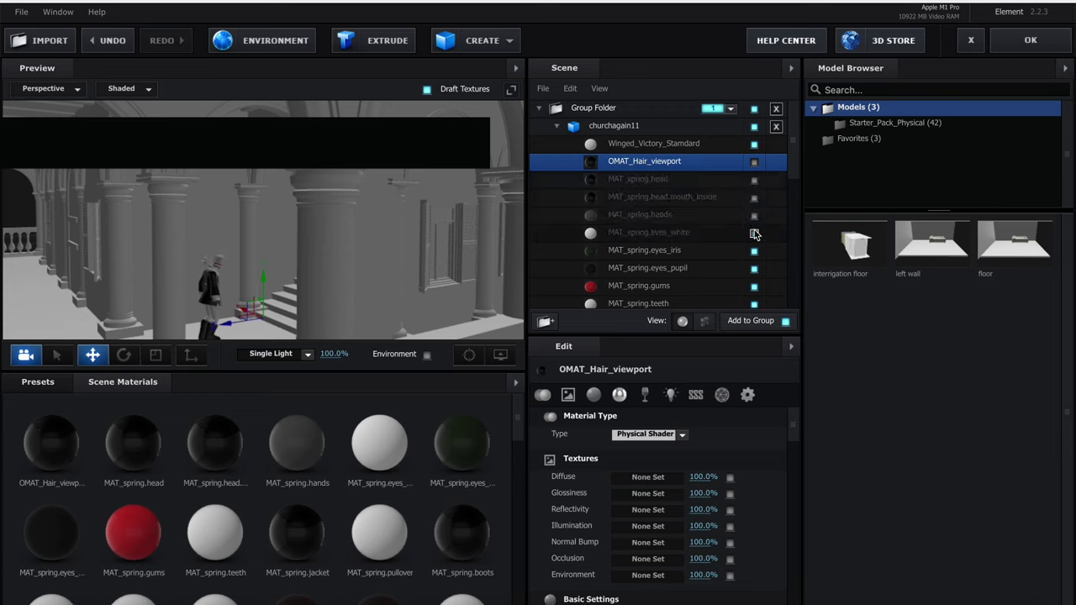
click(755, 252)
click(755, 264)
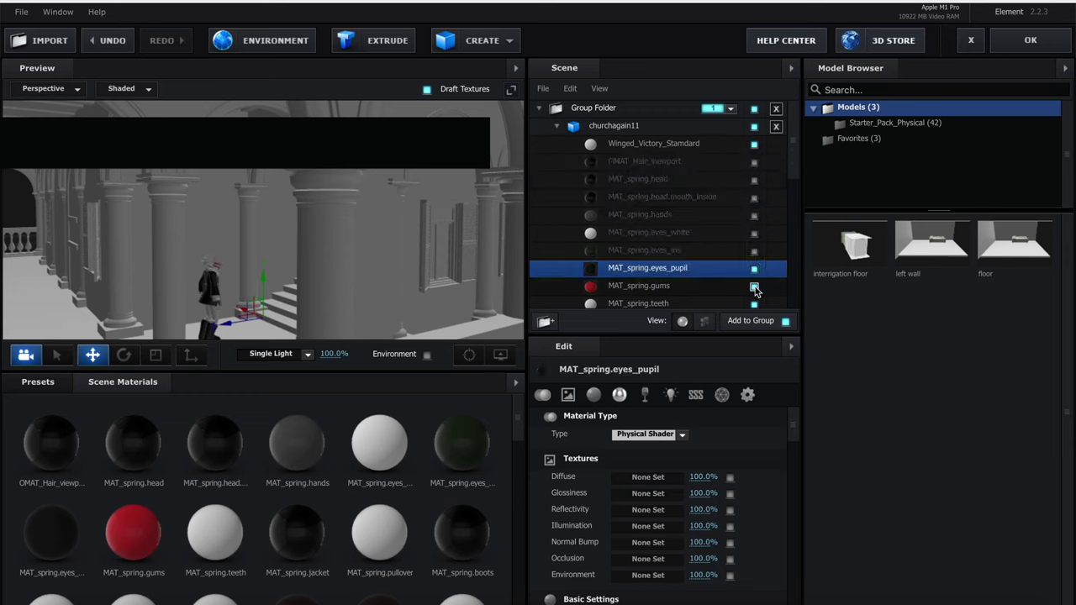
click(755, 286)
Hide the MAT_spring teeth, jacket, pullover, boots, stitches and hairband materials of churchagain11
scroll(664, 252, down, 3)
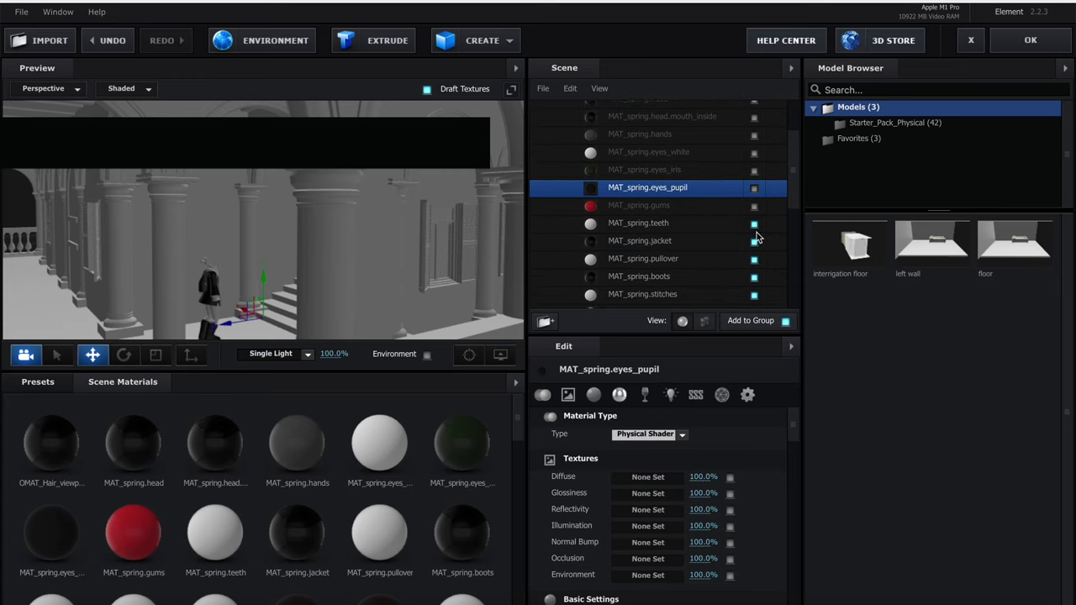
click(754, 224)
click(754, 242)
click(754, 259)
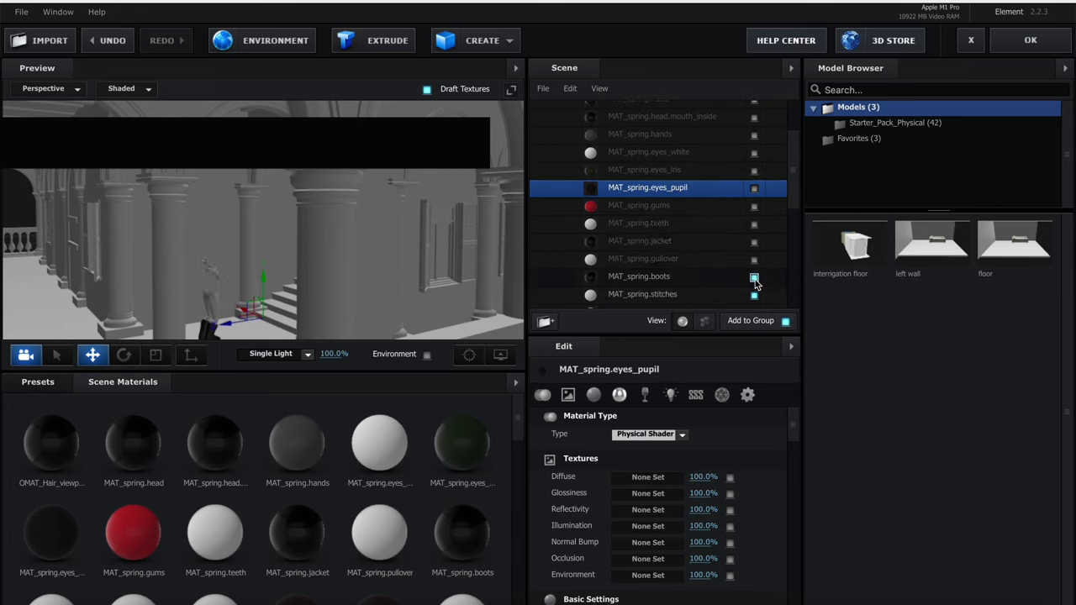
click(754, 276)
scroll(670, 257, down, 1)
scroll(673, 253, down, 4)
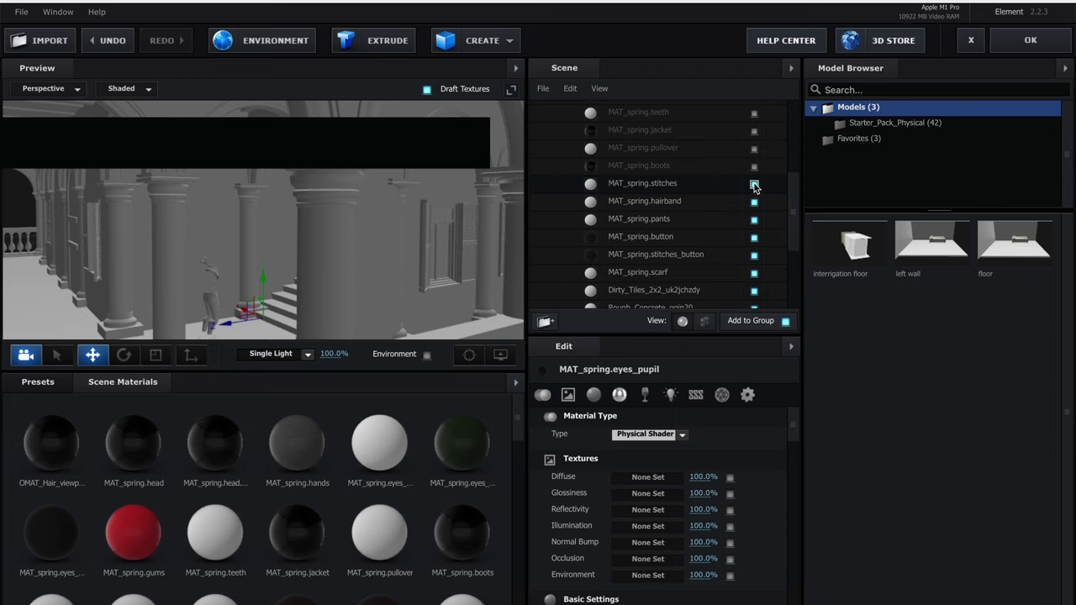
click(754, 184)
click(755, 204)
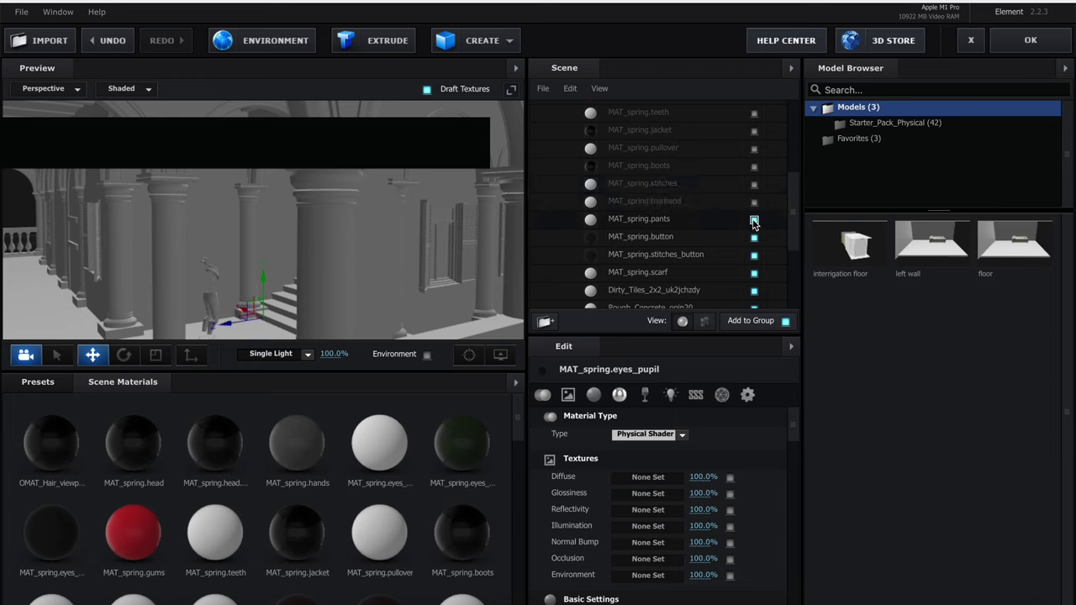
Hide the MAT_spring pants, button, stitches_button and scarf materials of churchagain11
click(754, 221)
click(755, 238)
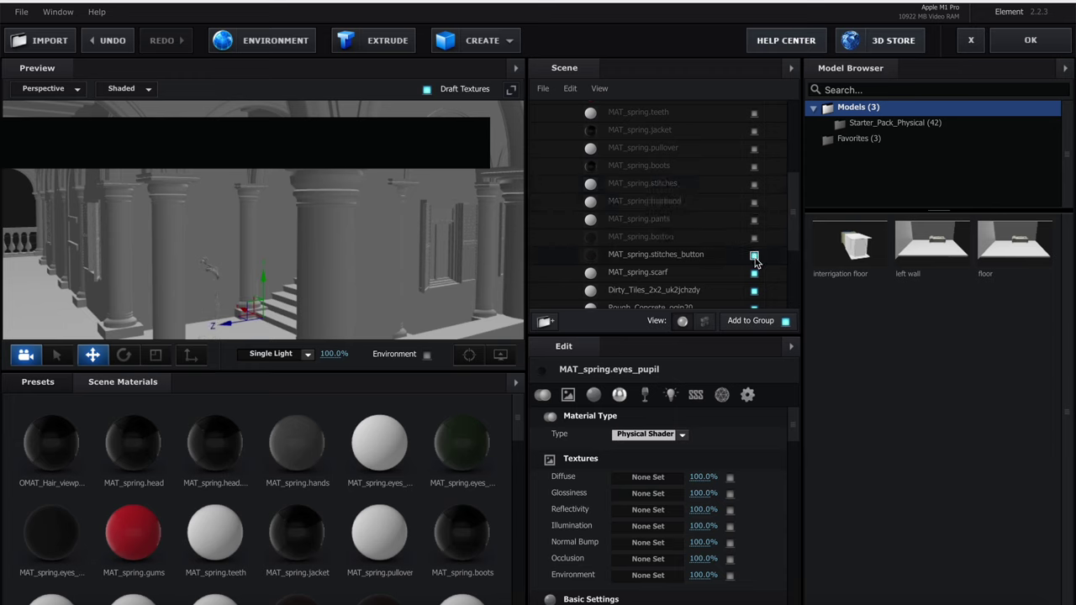
click(754, 254)
click(755, 273)
scroll(711, 241, down, 3)
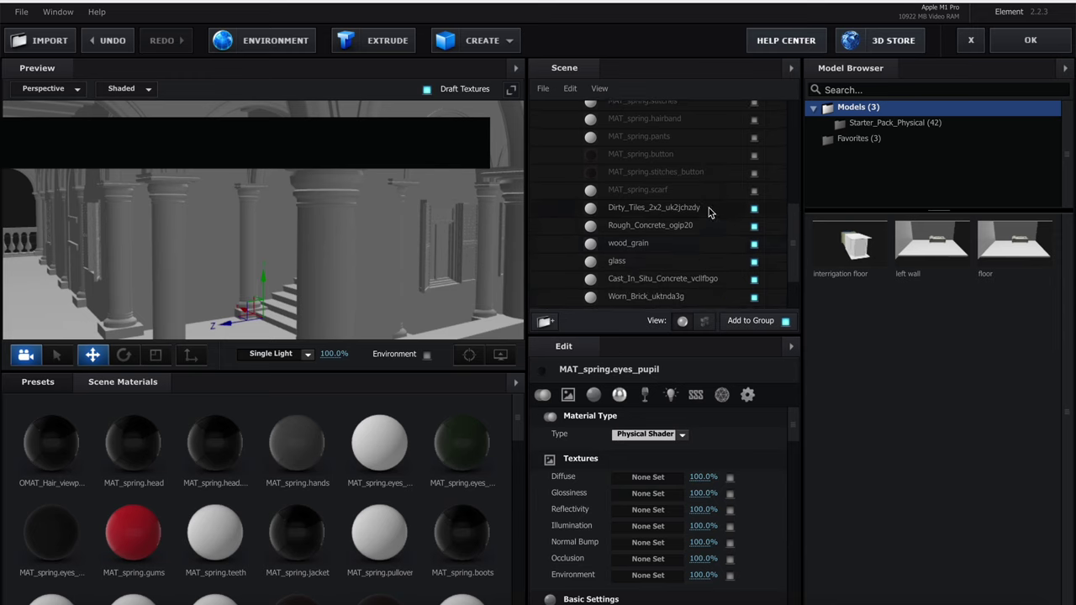
Remove the churchagain11 model from the group folder and accept the scene setup
click(715, 212)
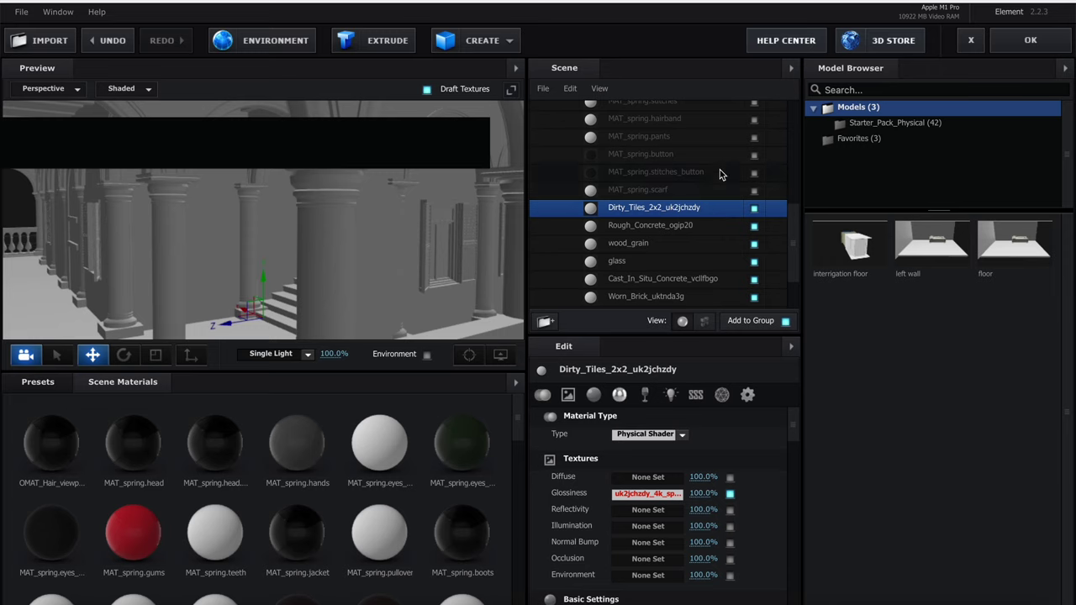
scroll(720, 174, up, 10)
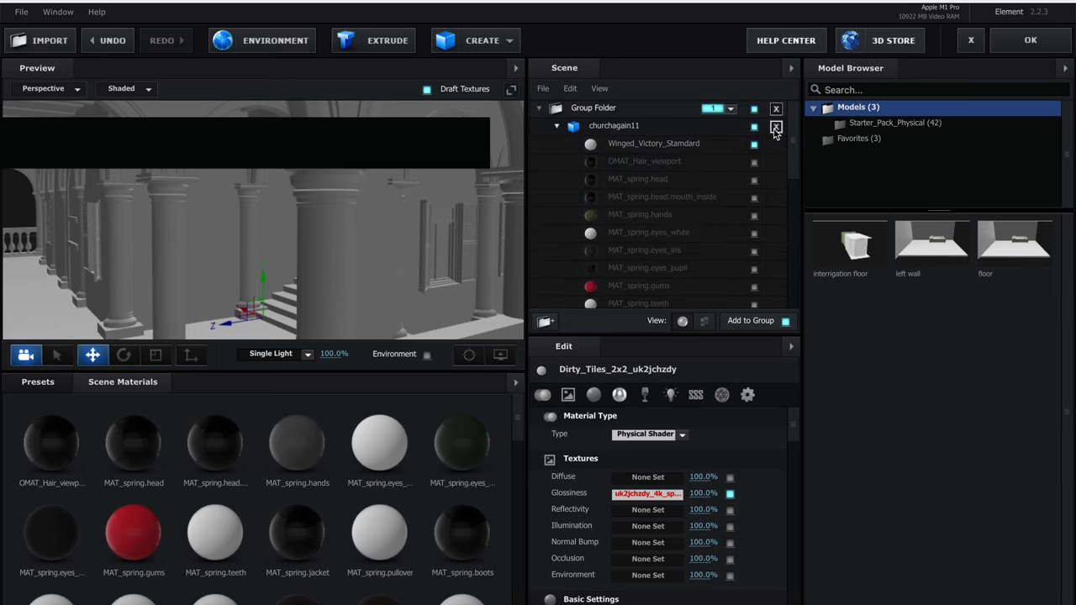
click(776, 128)
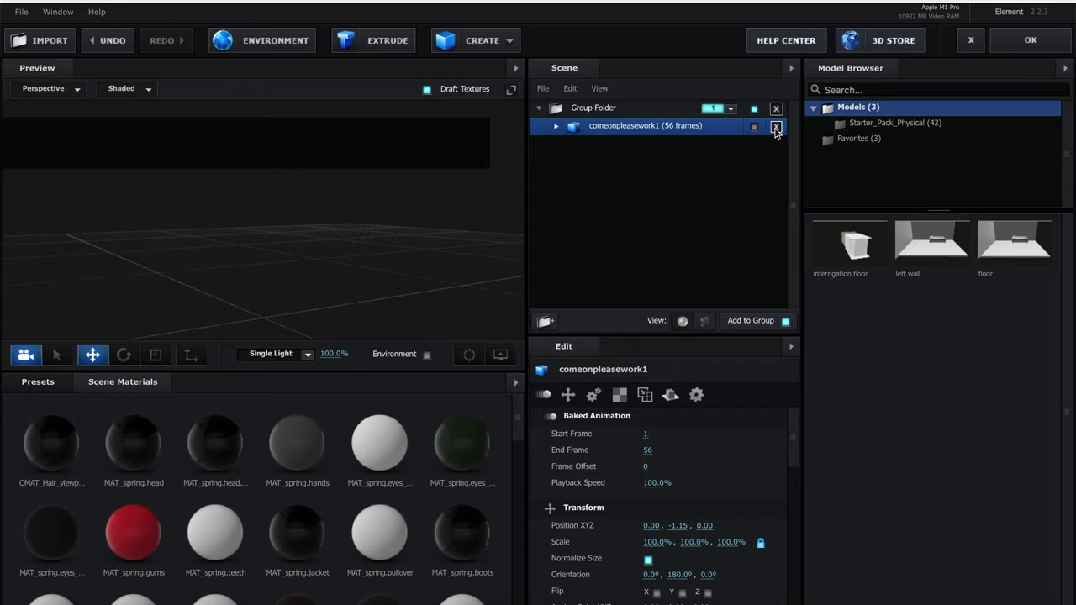
click(1012, 44)
click(788, 260)
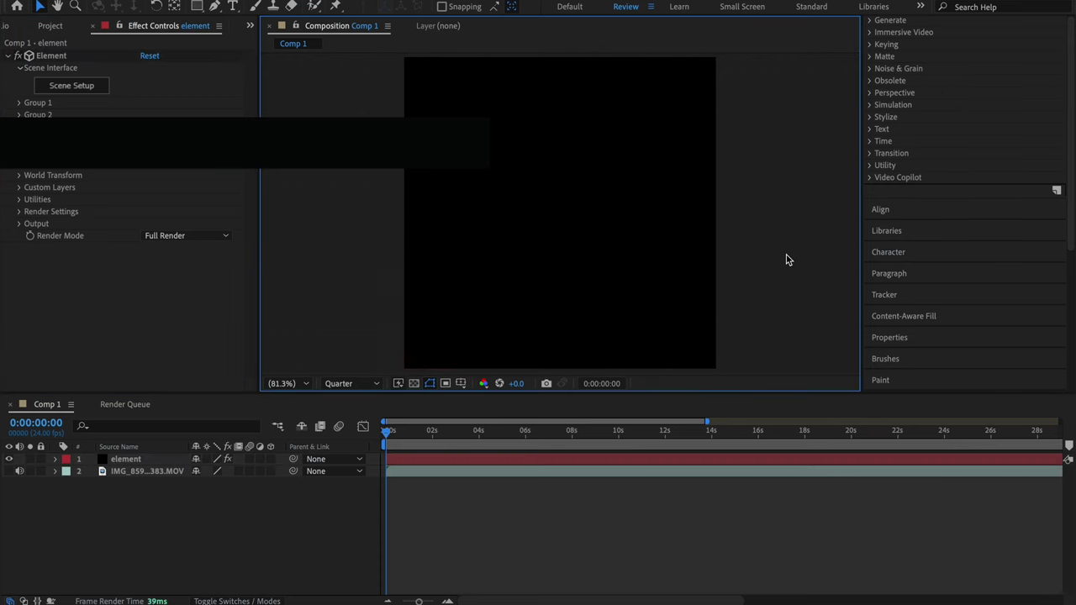
Switch to the web browser and look up "mi" in a new tab
click(139, 603)
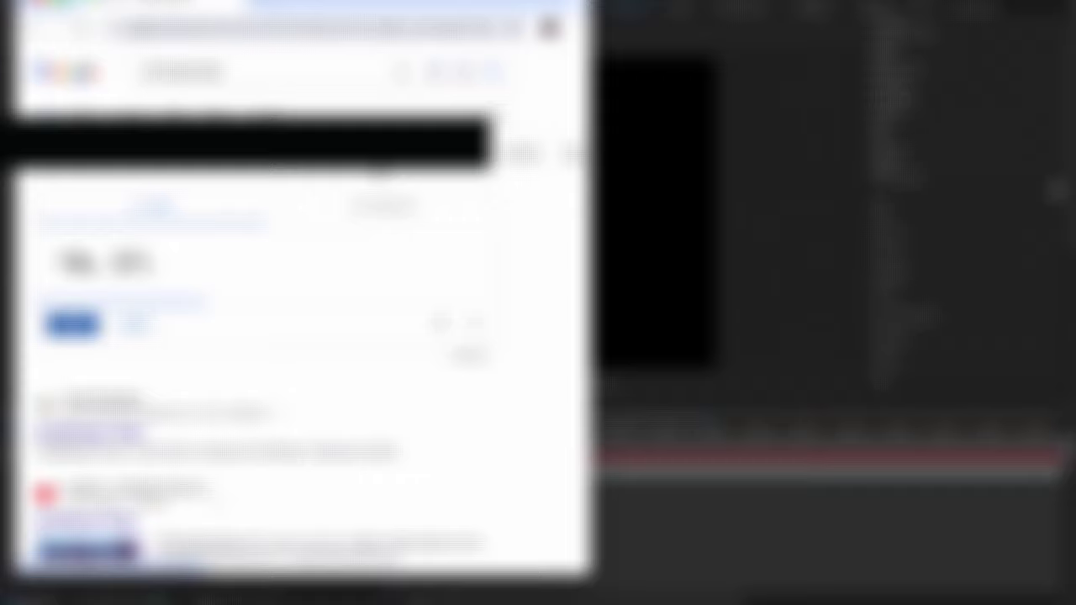
key(super+t)
text(mi)
key(Return)
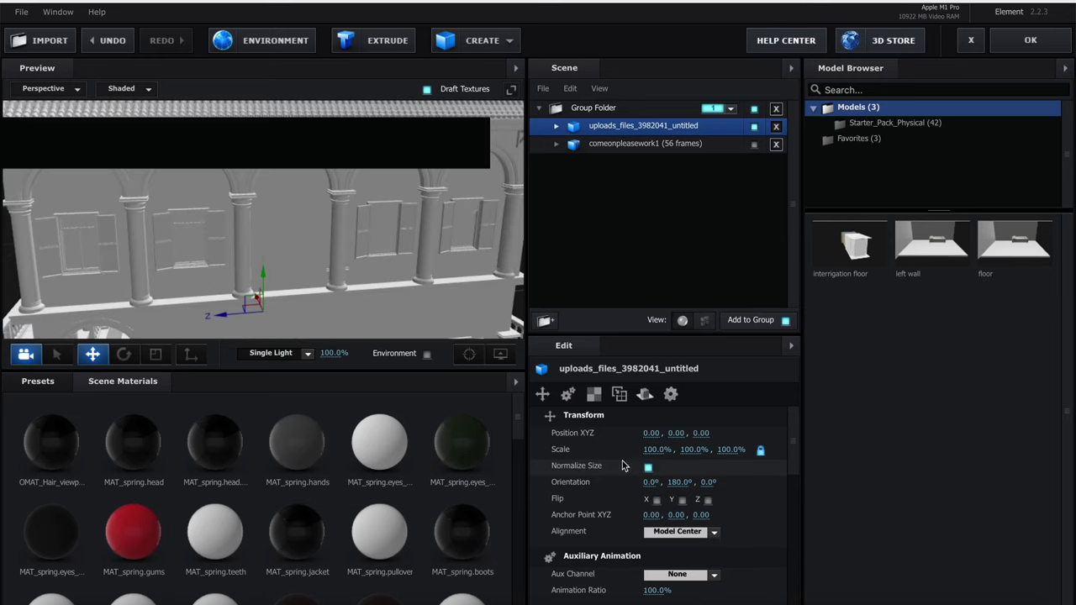
Set the alignment of the uploads_files_3982041_untitled building to Bottom and check the model from the front and up close
drag(404, 261, 247, 190)
scroll(253, 187, down, 10)
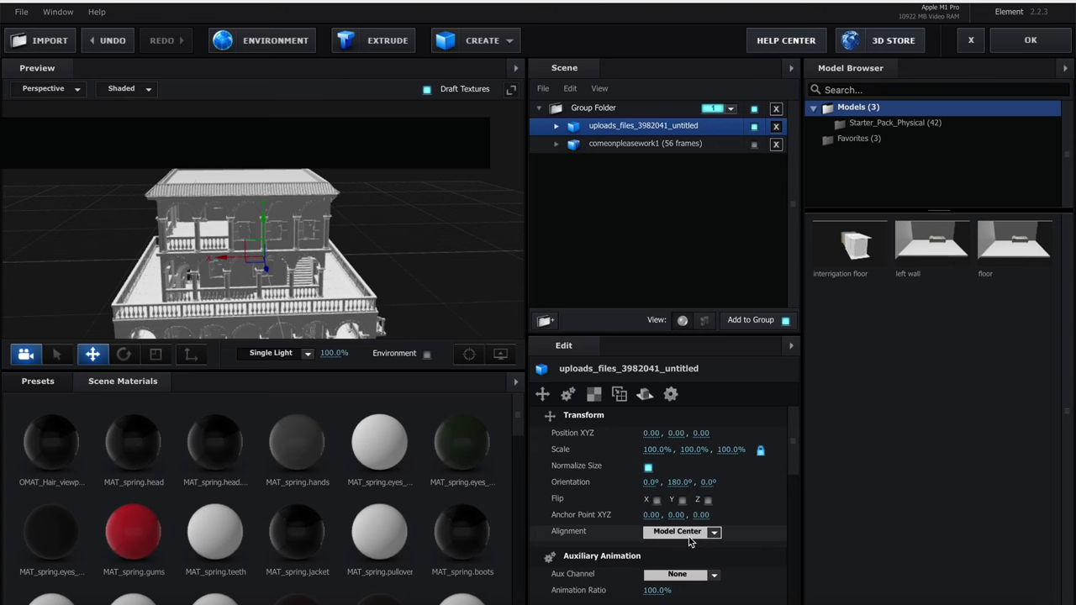
click(686, 530)
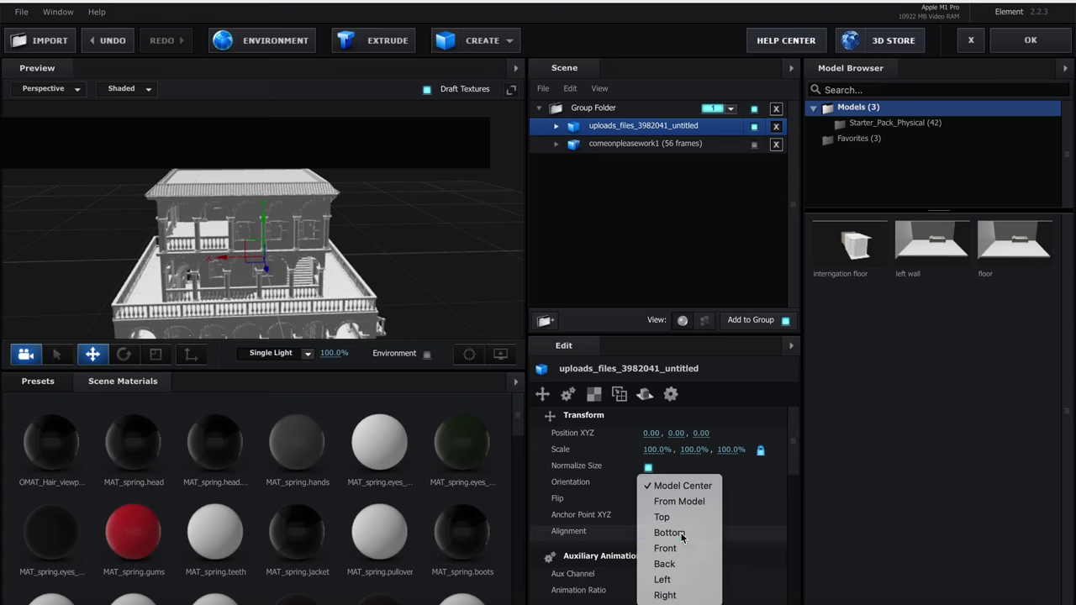
click(682, 535)
drag(426, 172, 170, 168)
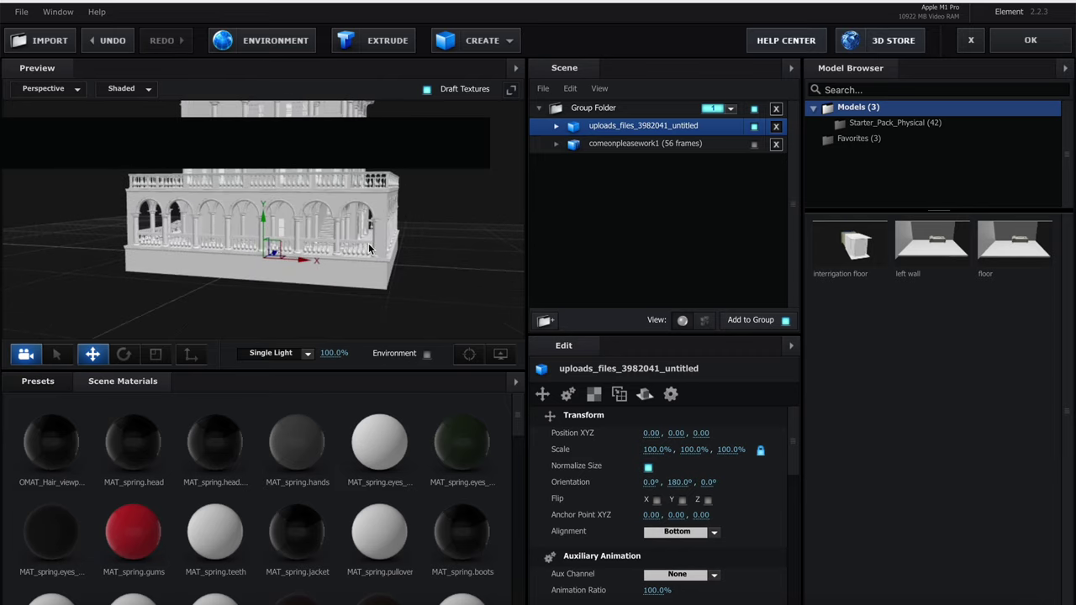
scroll(368, 246, up, 10)
mouse_move(372, 242)
mouse_down()
mouse_move(380, 228)
mouse_move(360, 226)
mouse_move(385, 224)
mouse_move(362, 225)
mouse_move(373, 223)
mouse_up()
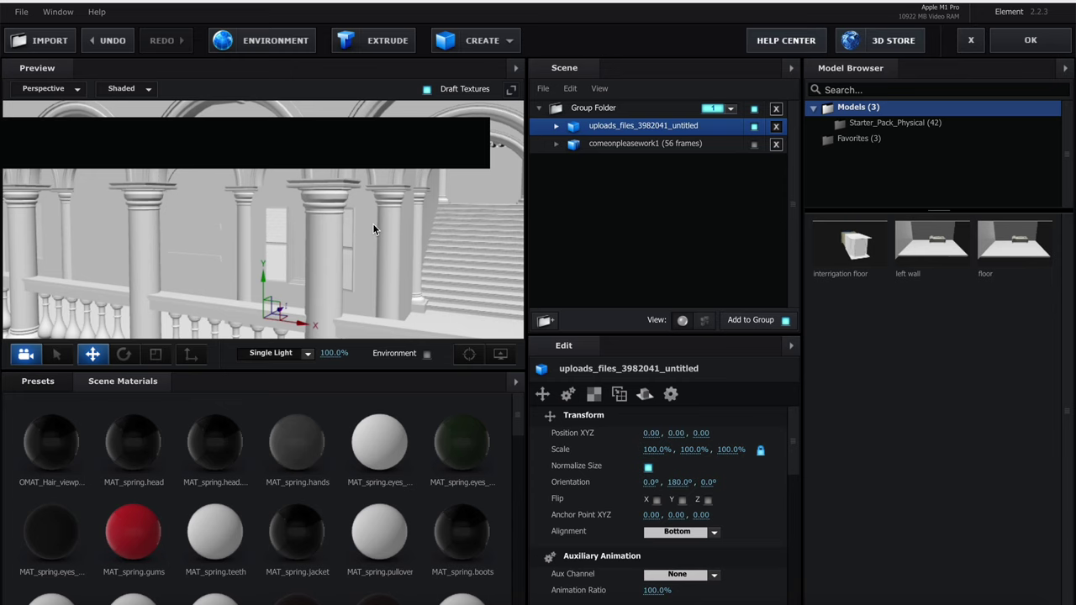
Load the uk2jchzdy 4K albedo image as the diffuse texture of the building's Dirty_Tiles_2x2_uk2jchzdy material
click(556, 125)
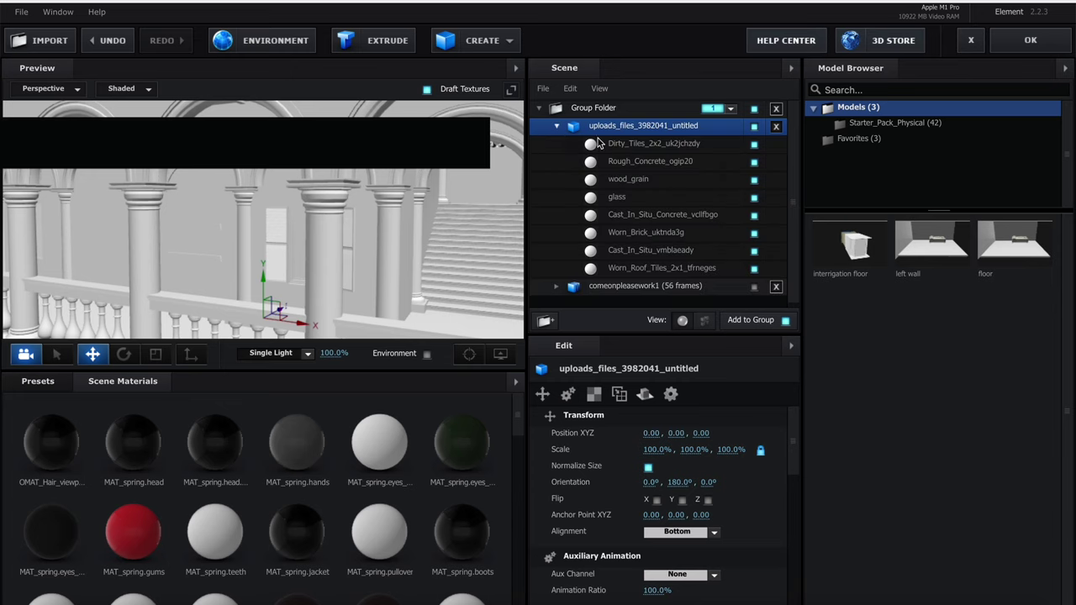
click(670, 151)
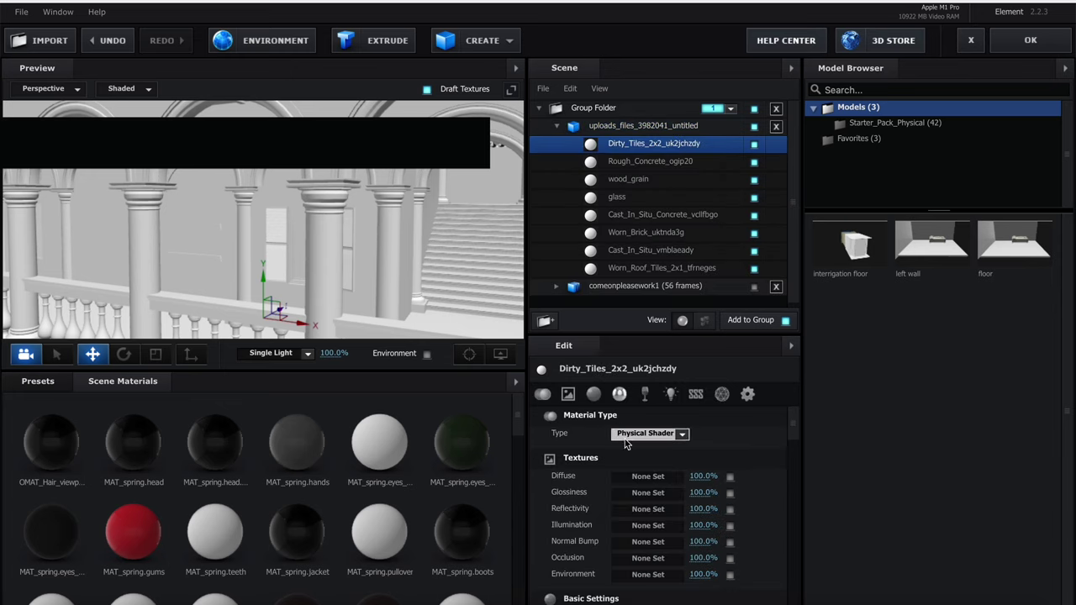
click(639, 479)
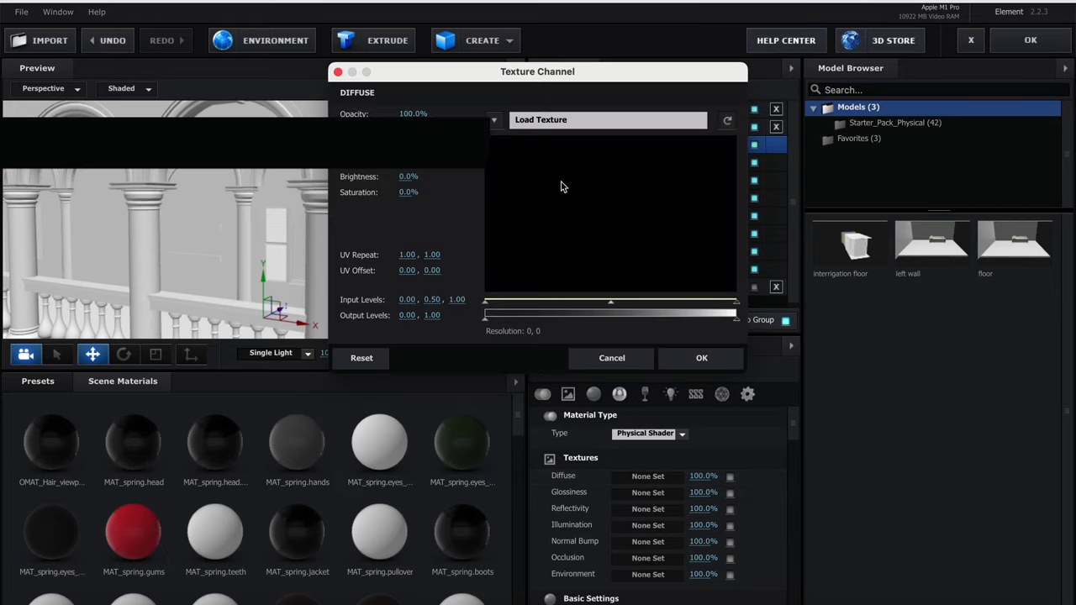
click(498, 126)
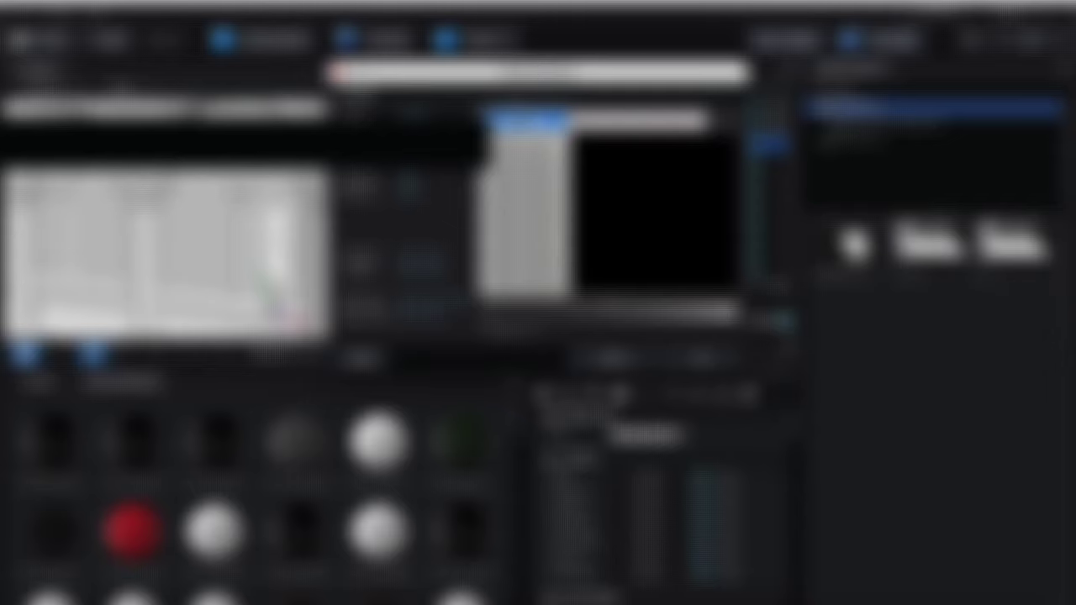
click(522, 121)
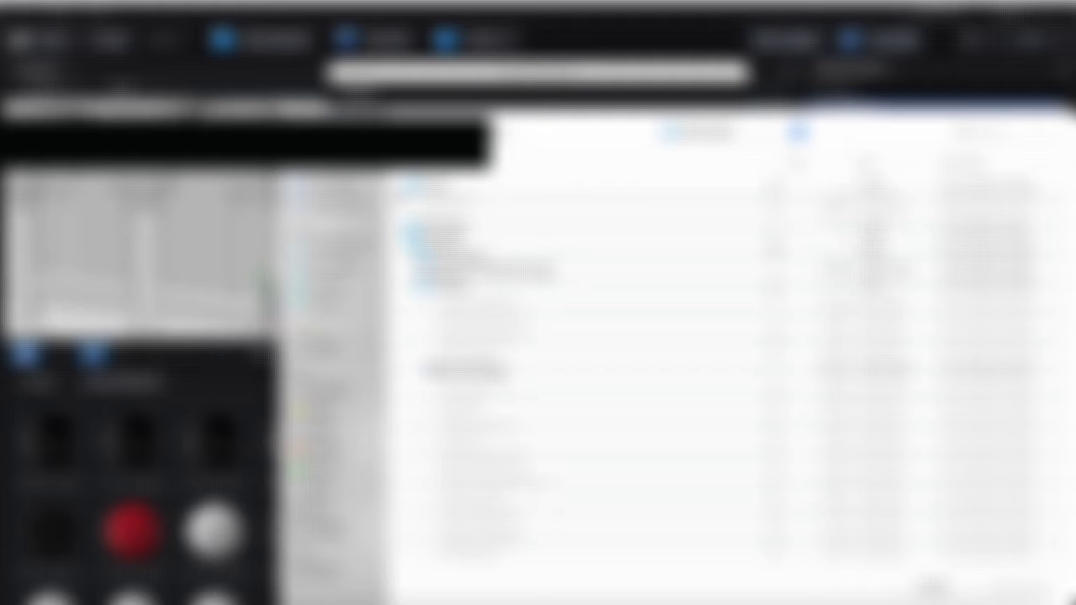
click(366, 242)
click(485, 184)
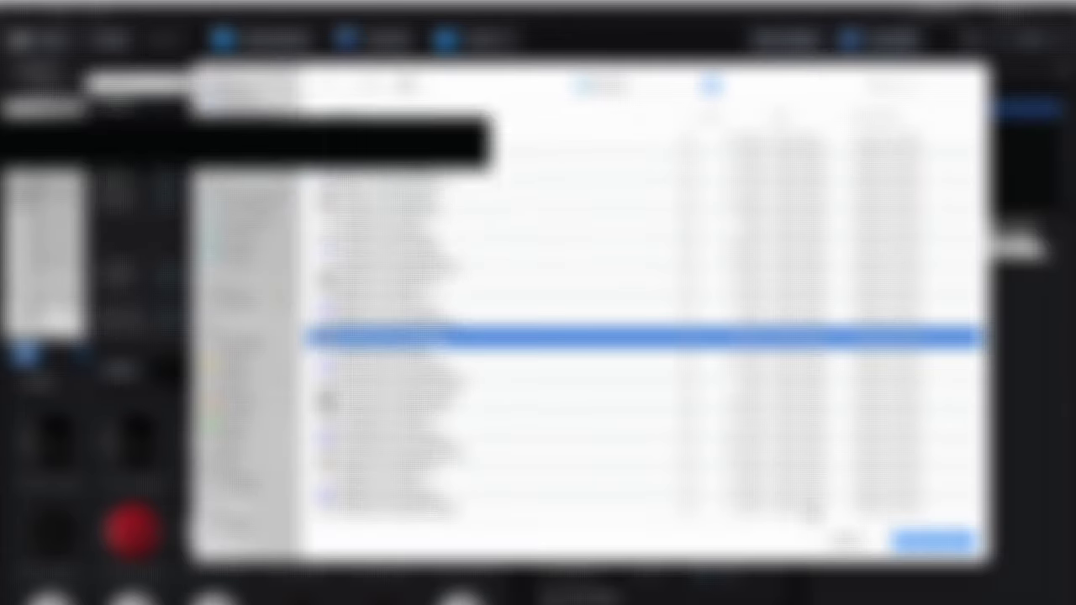
click(908, 541)
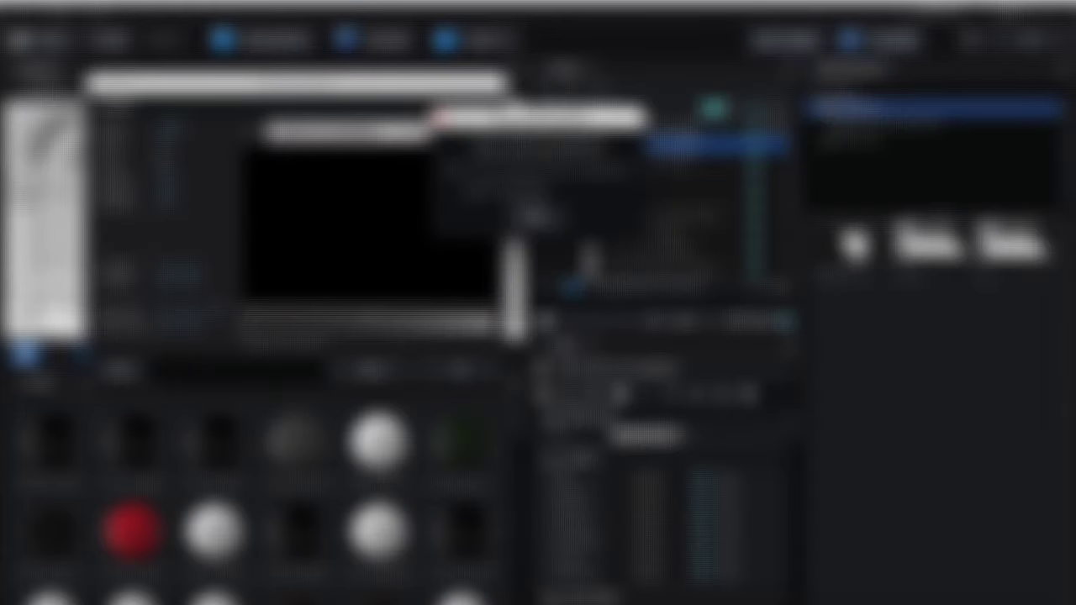
click(539, 219)
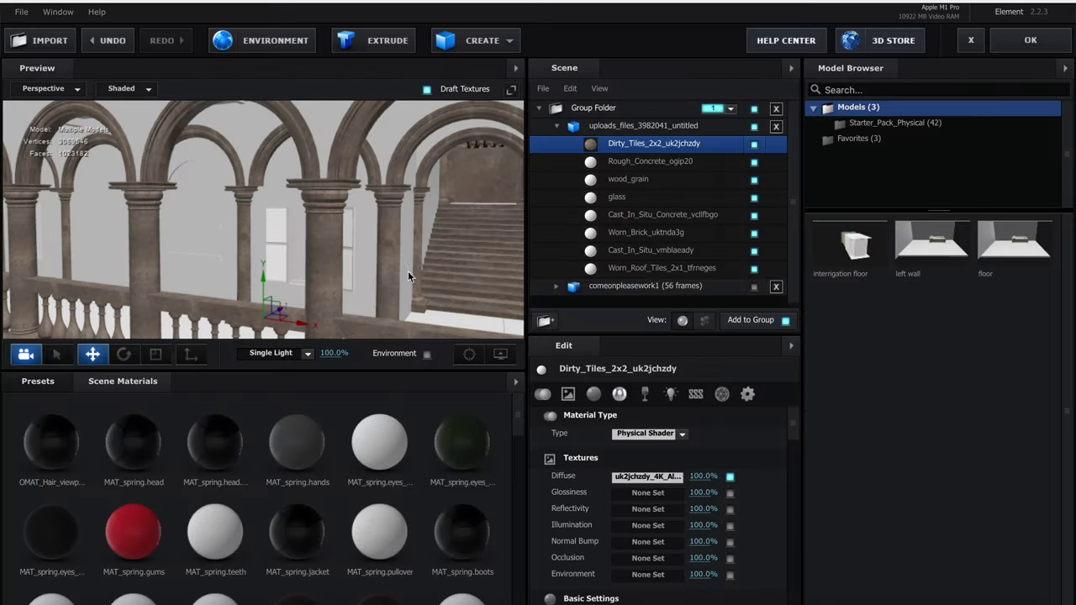
Load uk2jchzdy_4K_Normal.jpg as the normal bump texture of the Dirty_Tiles_2x2_uk2jchzdy material
drag(387, 244, 414, 240)
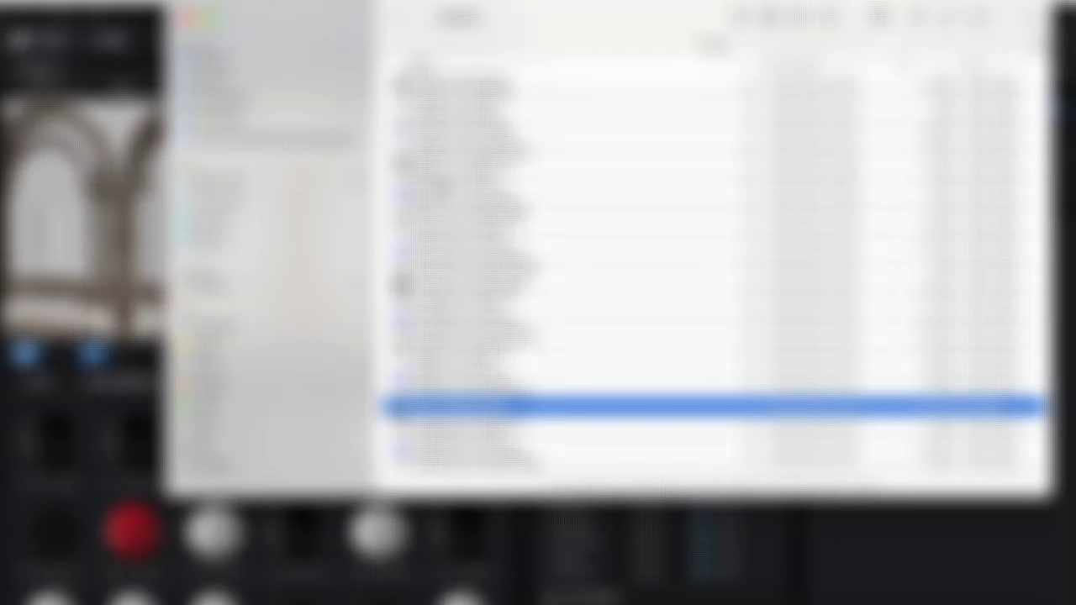
click(444, 223)
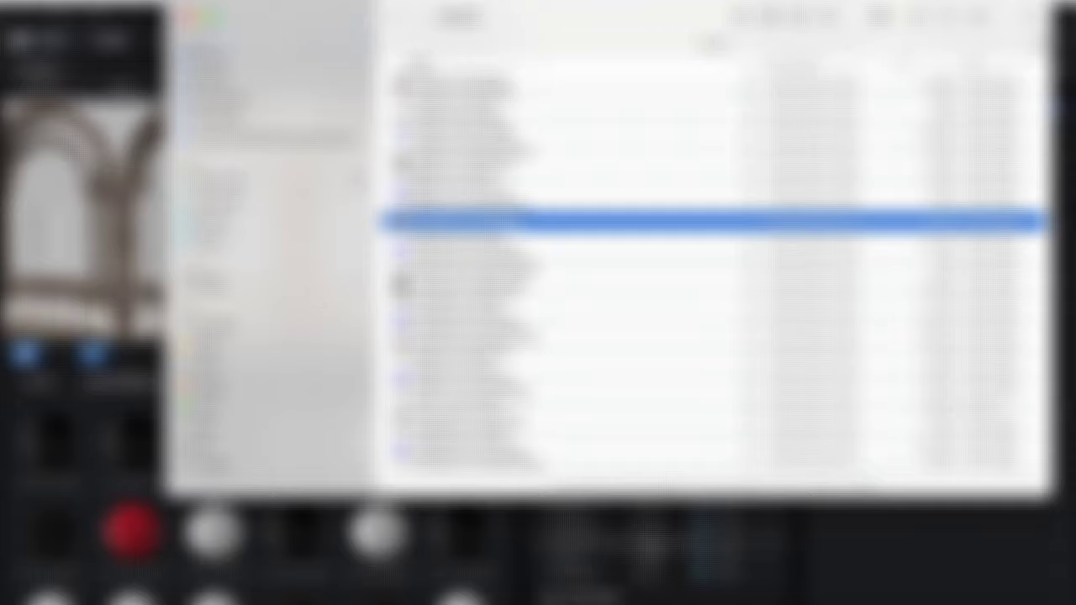
click(649, 545)
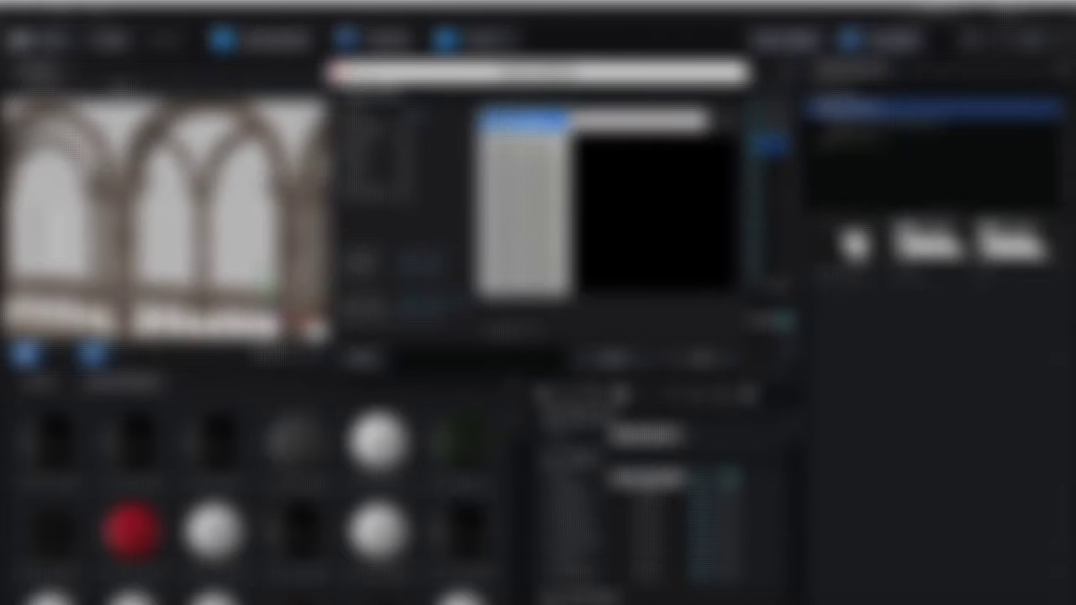
click(498, 123)
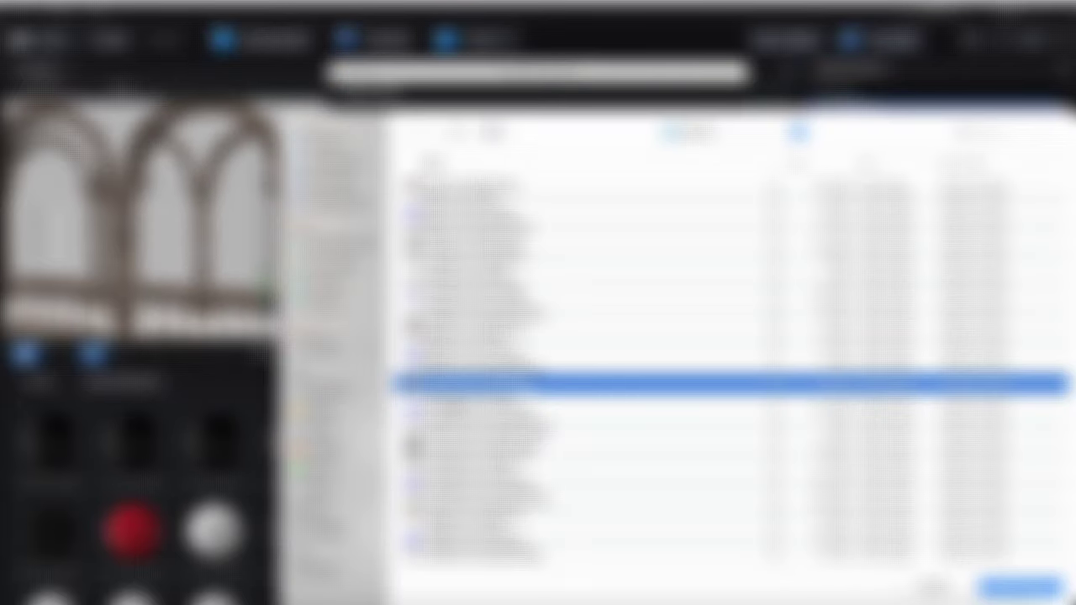
click(513, 412)
click(1020, 588)
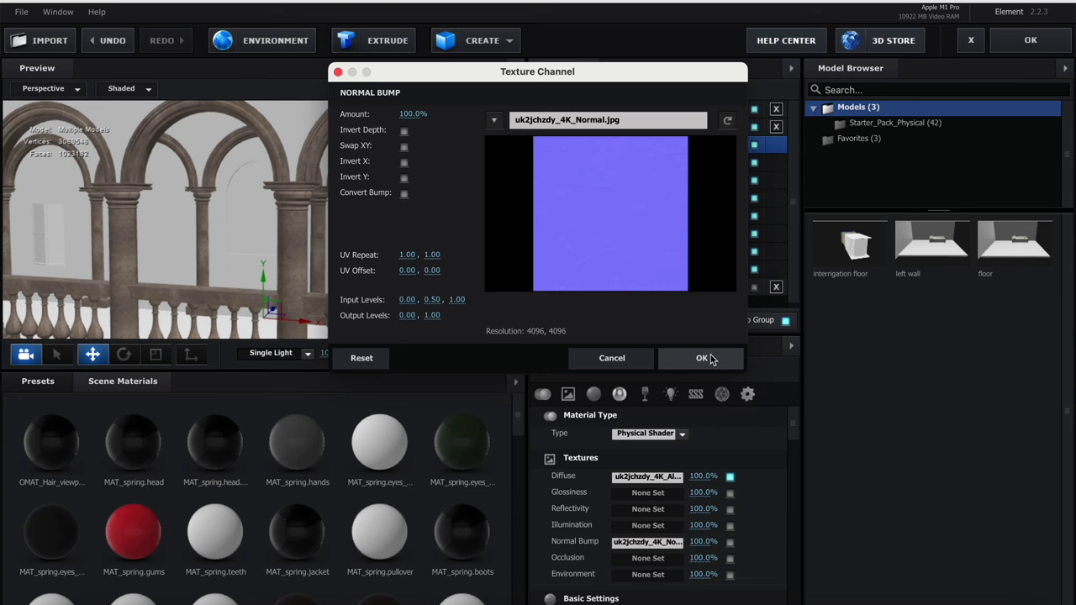
click(703, 358)
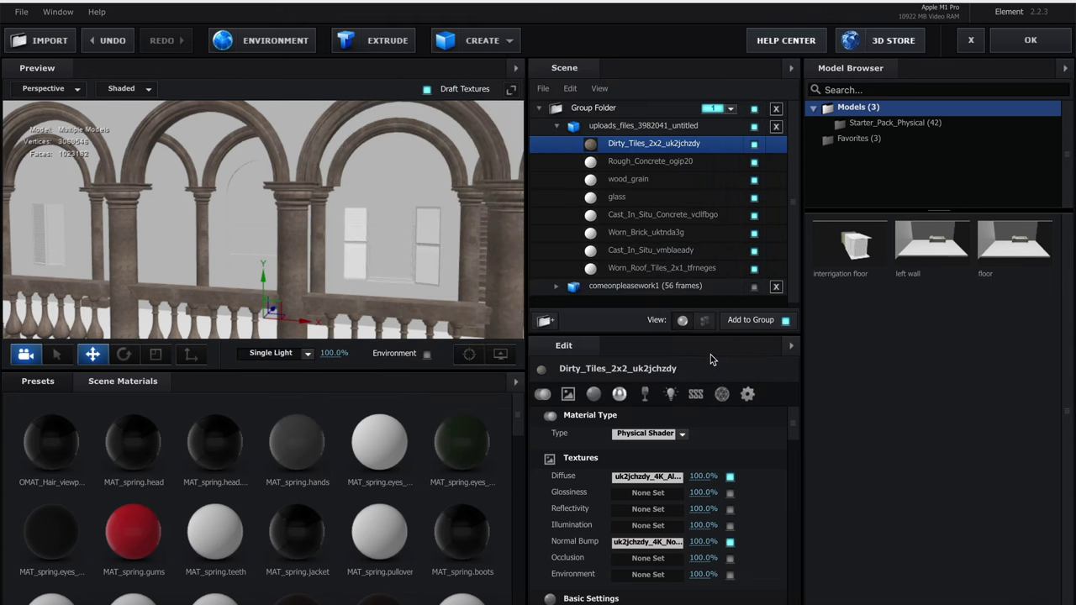
drag(402, 223, 513, 206)
Load ogip2_4K_Albedo.png as the diffuse texture of the building's Rough_Concrete_ogip20 material
click(650, 161)
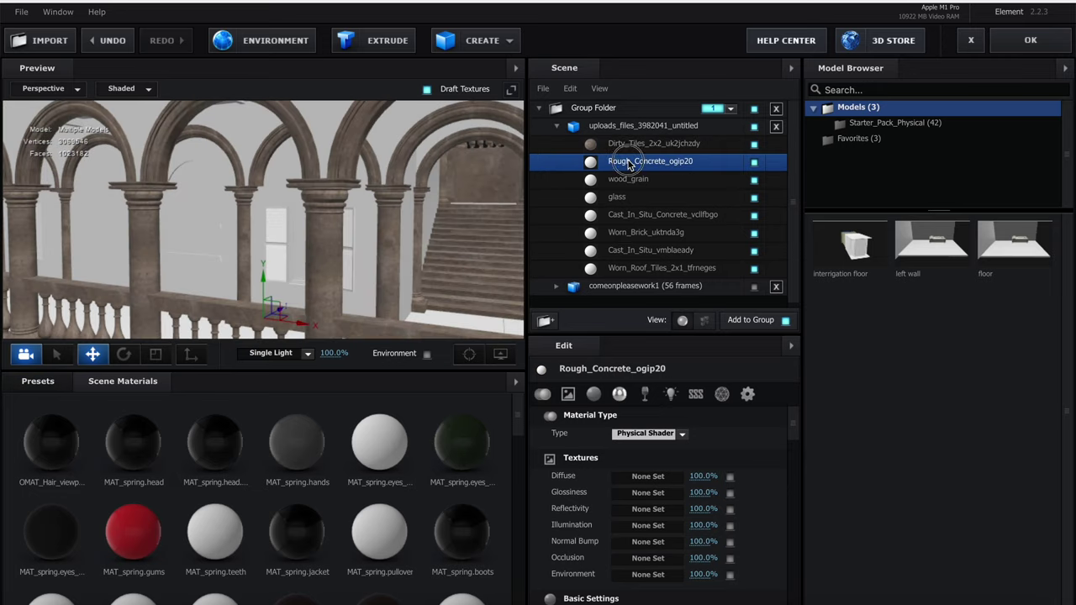
click(635, 476)
drag(540, 72, 259, 79)
click(214, 127)
click(235, 127)
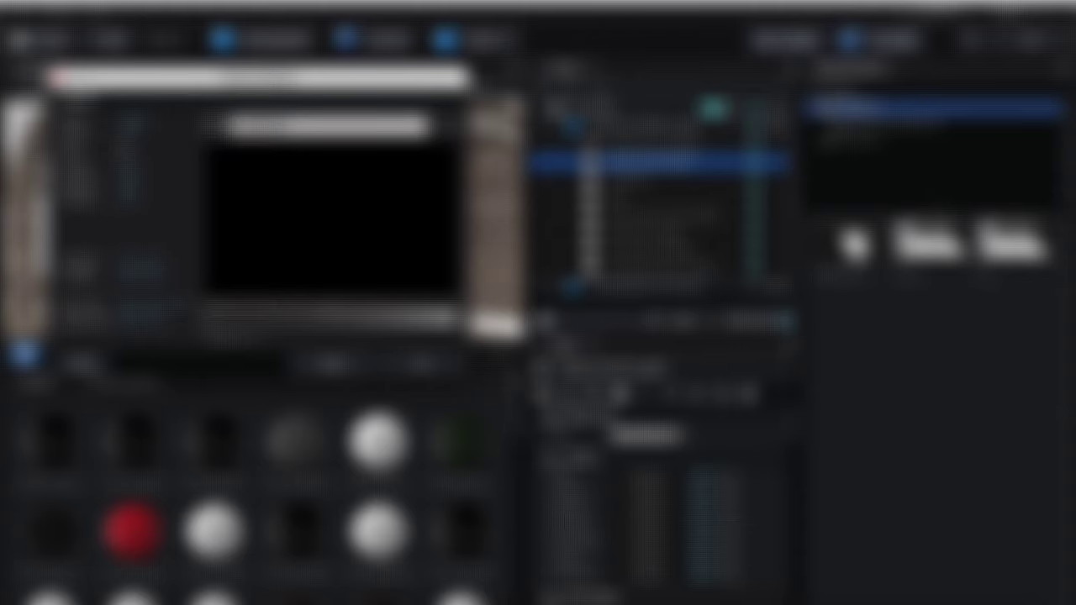
click(548, 136)
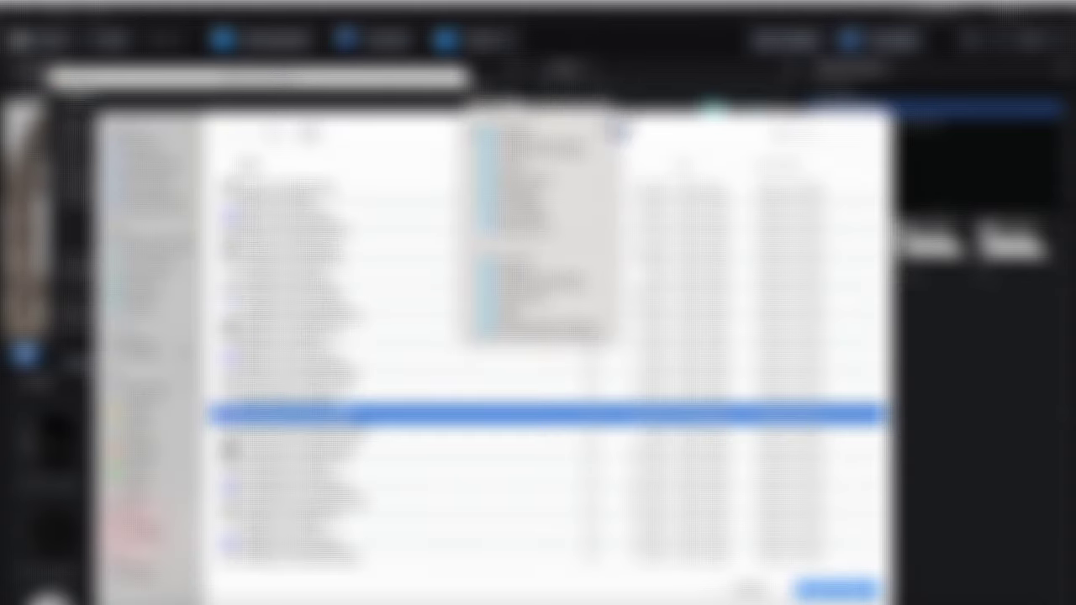
click(650, 124)
drag(661, 134, 716, 240)
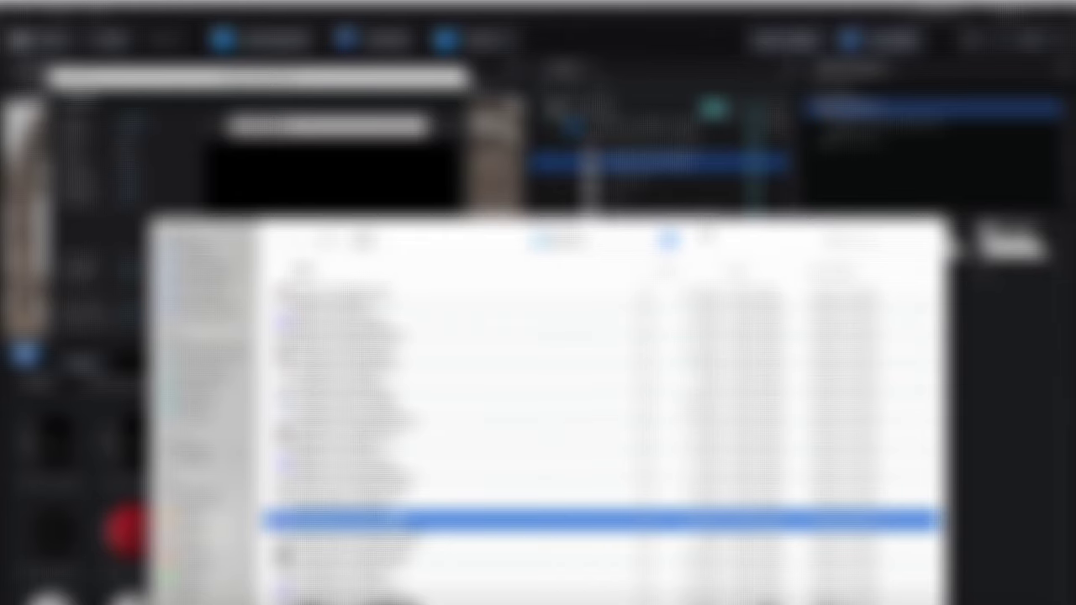
drag(707, 235, 724, 198)
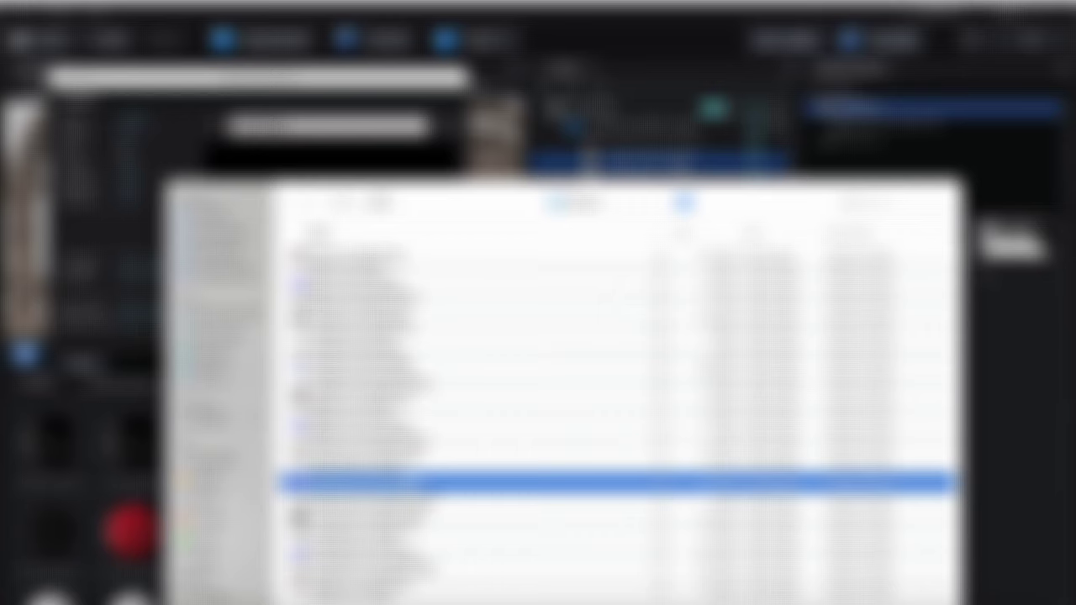
drag(741, 196, 741, 88)
scroll(465, 291, down, 3)
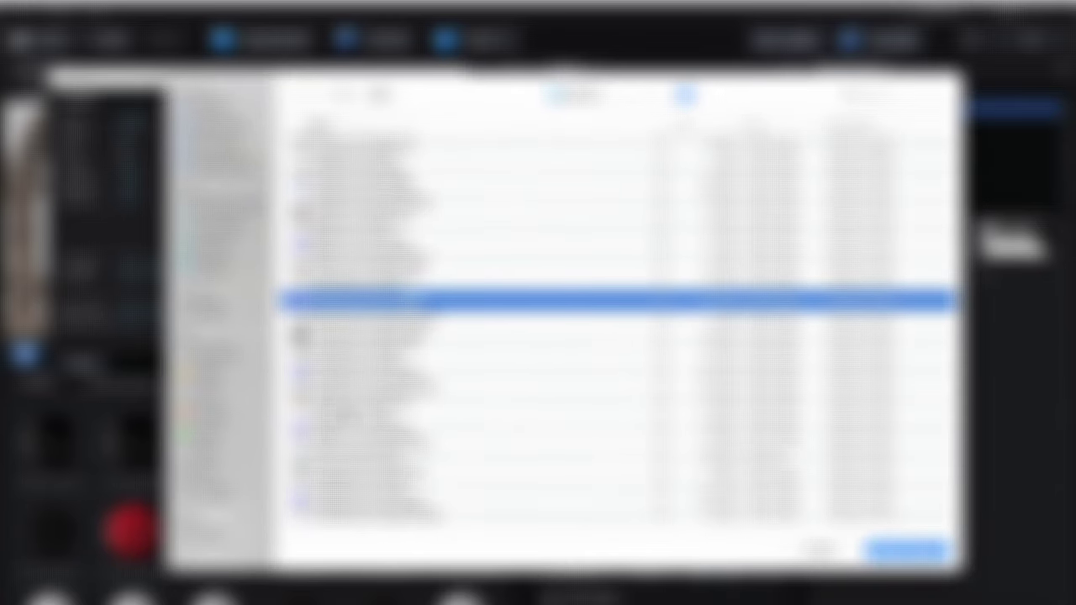
scroll(619, 328, up, 3)
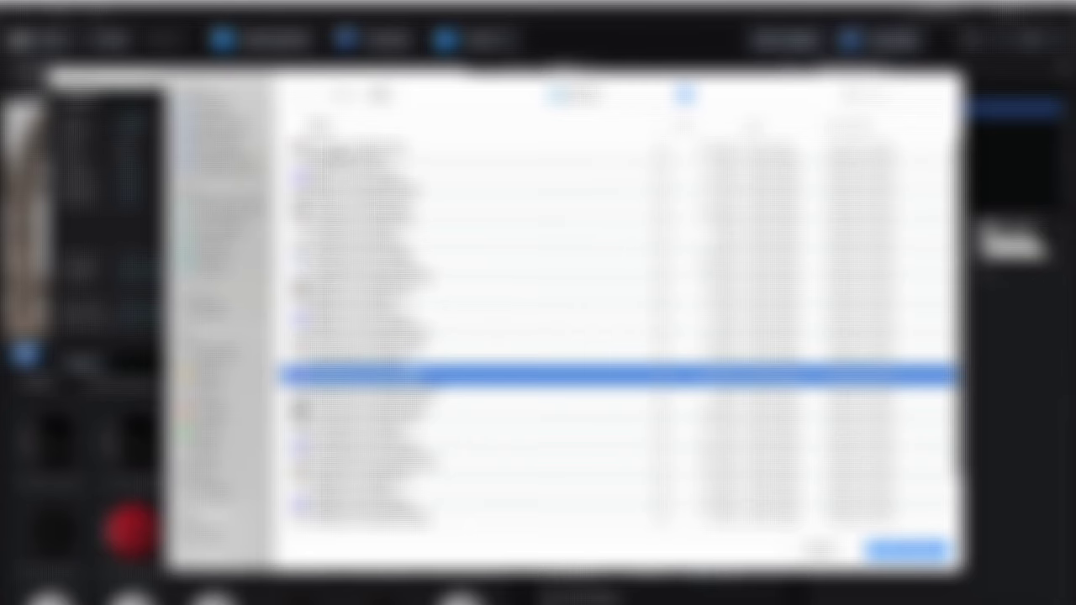
click(340, 150)
click(915, 554)
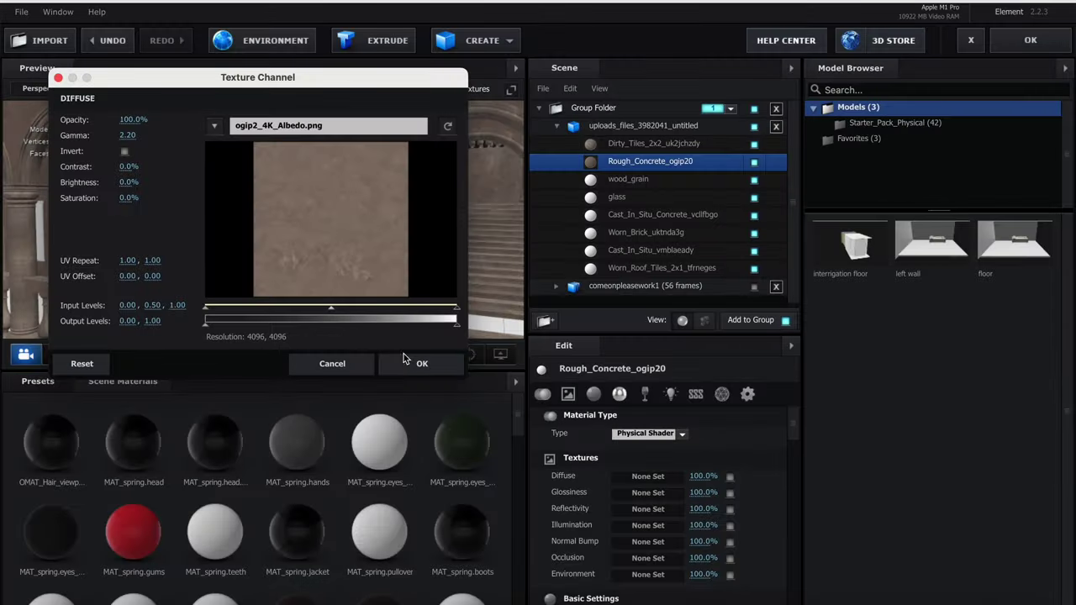
click(428, 363)
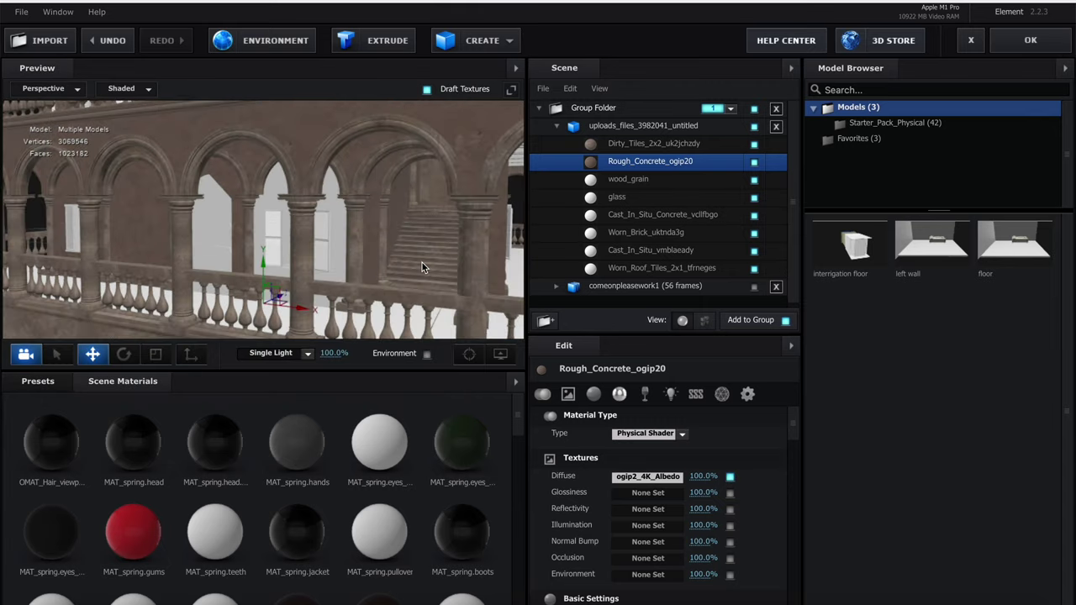
Open the image file chooser for the diffuse texture of the building's wood_grain material
scroll(423, 268, down, 10)
drag(469, 184, 500, 191)
click(679, 181)
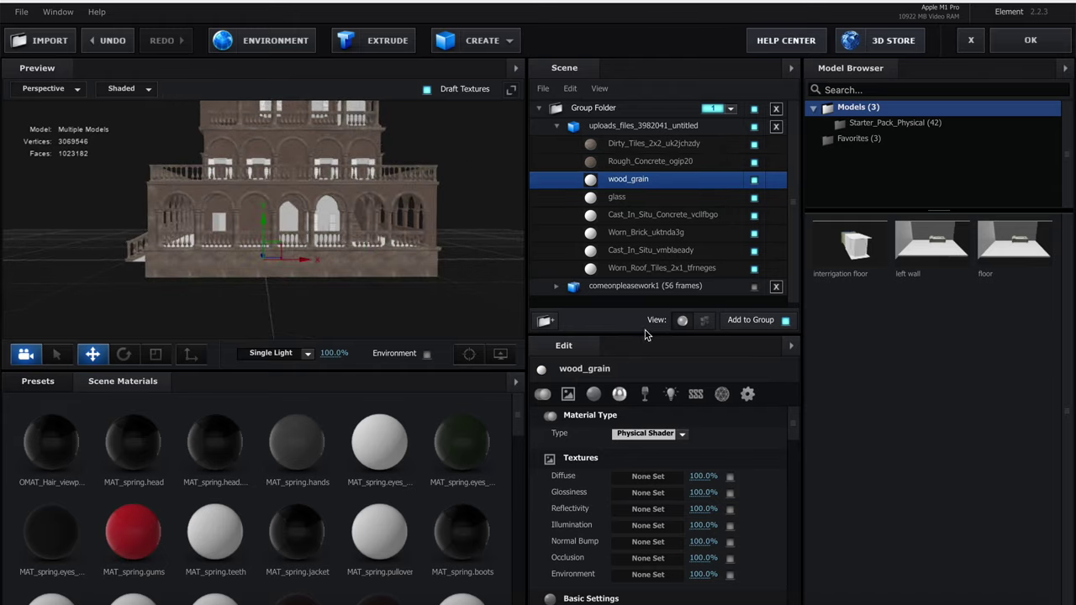
click(647, 477)
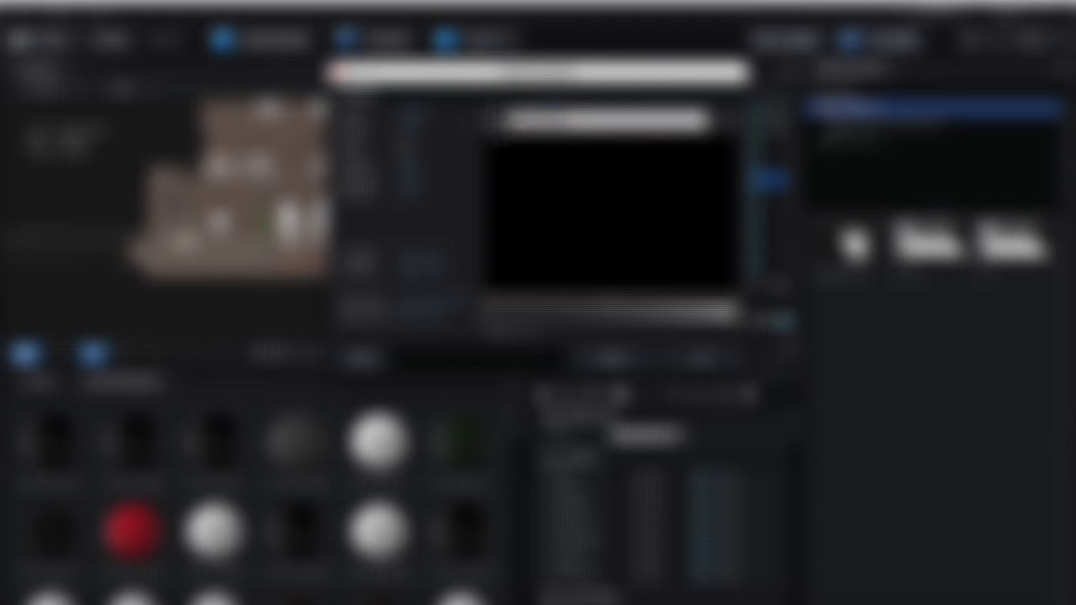
click(542, 124)
click(541, 127)
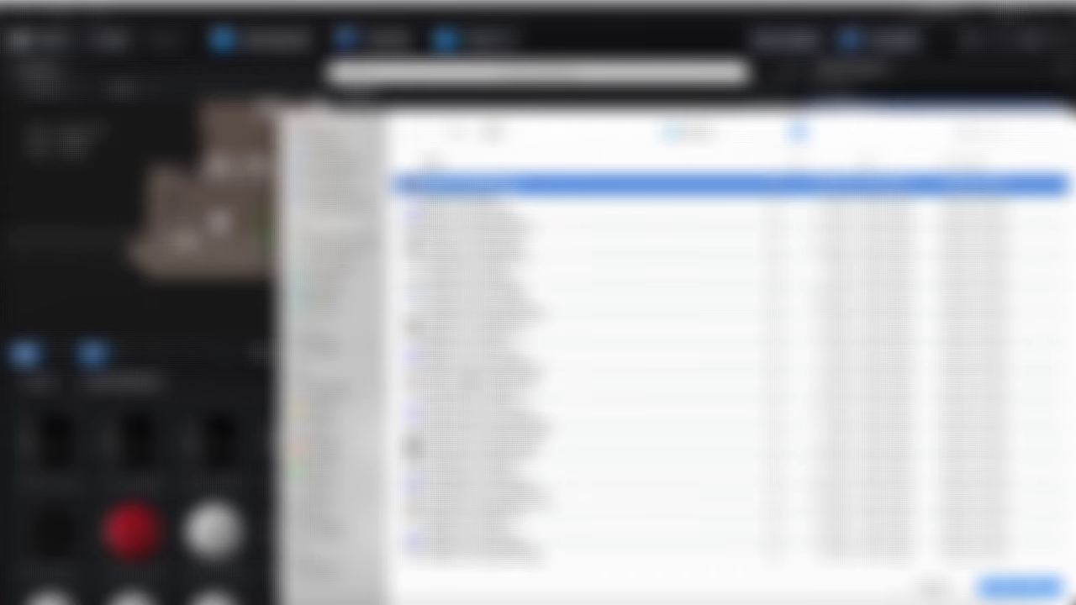
scroll(474, 380, down, 3)
scroll(473, 380, up, 3)
Switch to Finder and preview the building's texture images to identify the wood plank albedo
click(45, 601)
scroll(431, 155, up, 2)
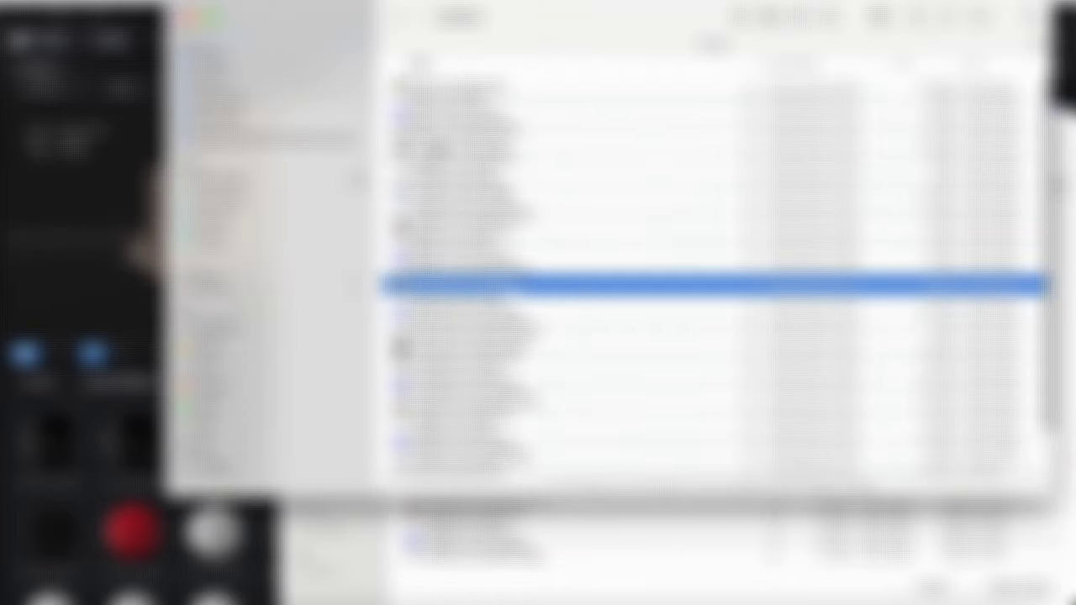
double_click(427, 158)
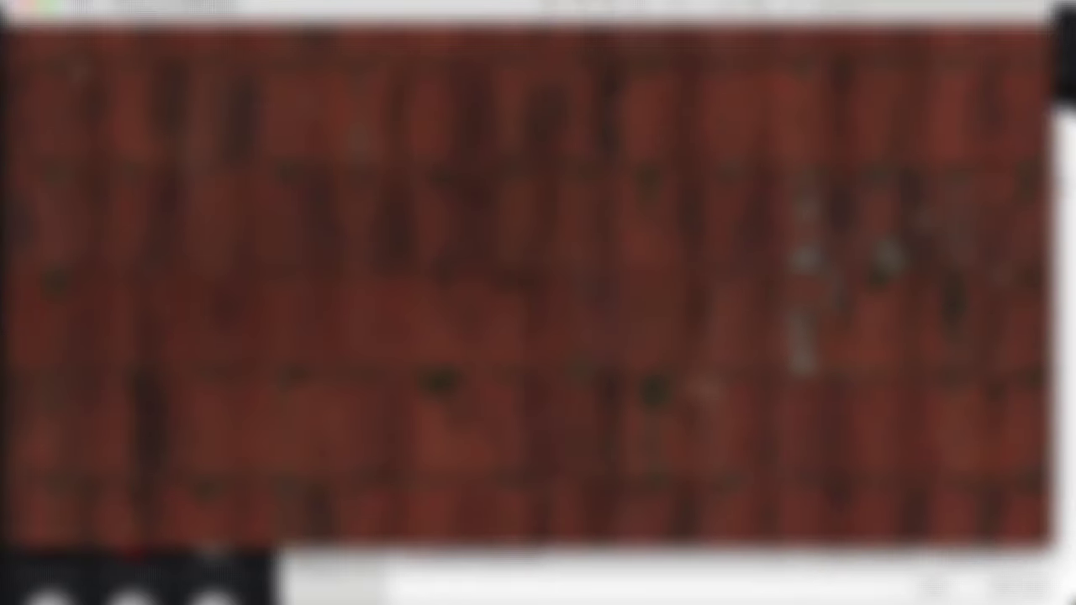
click(23, 7)
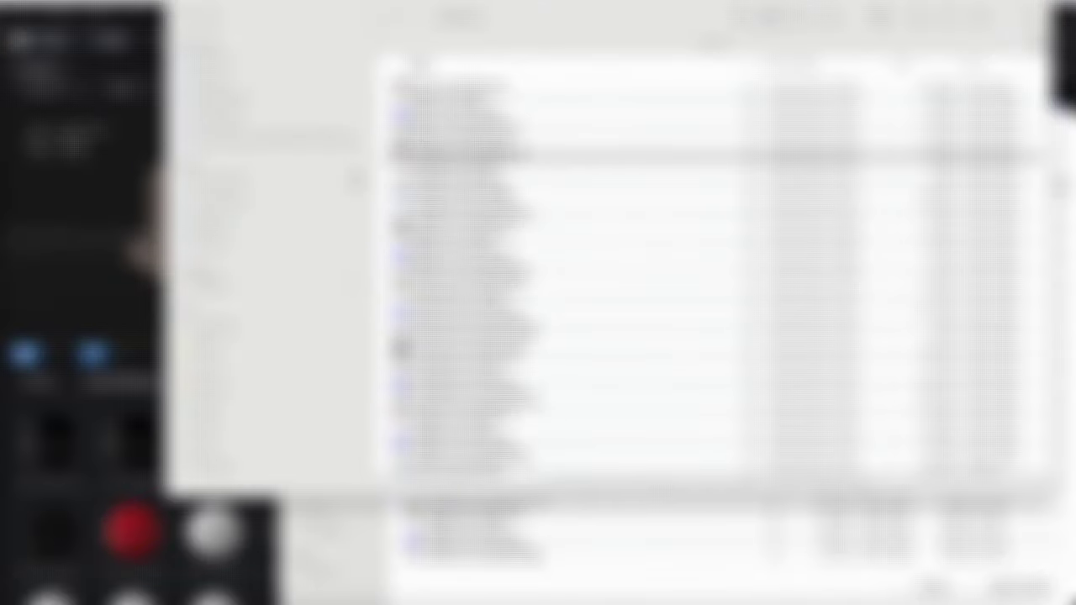
double_click(485, 142)
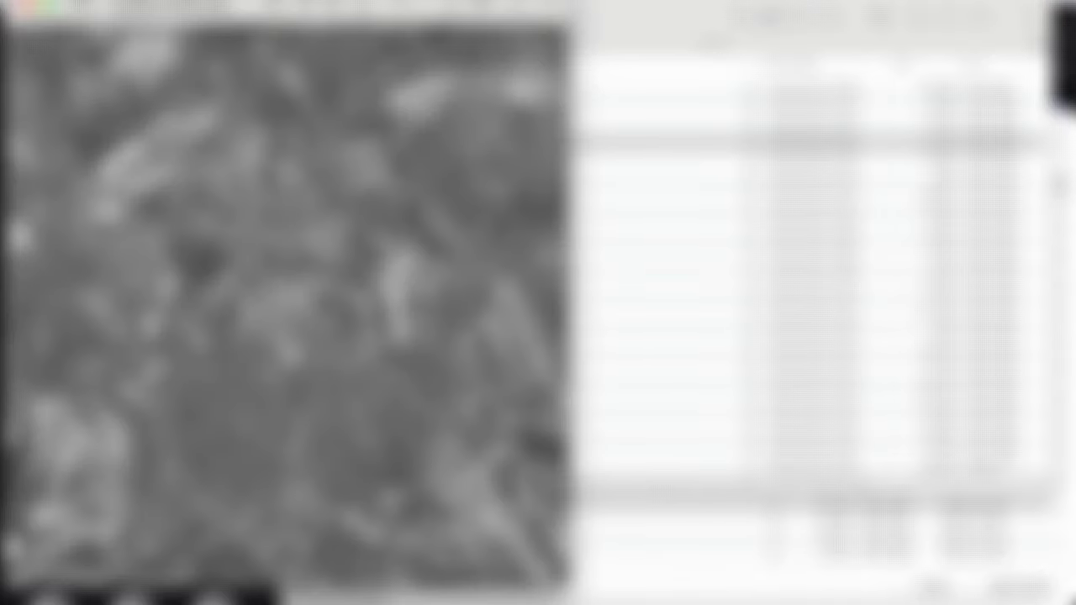
click(17, 10)
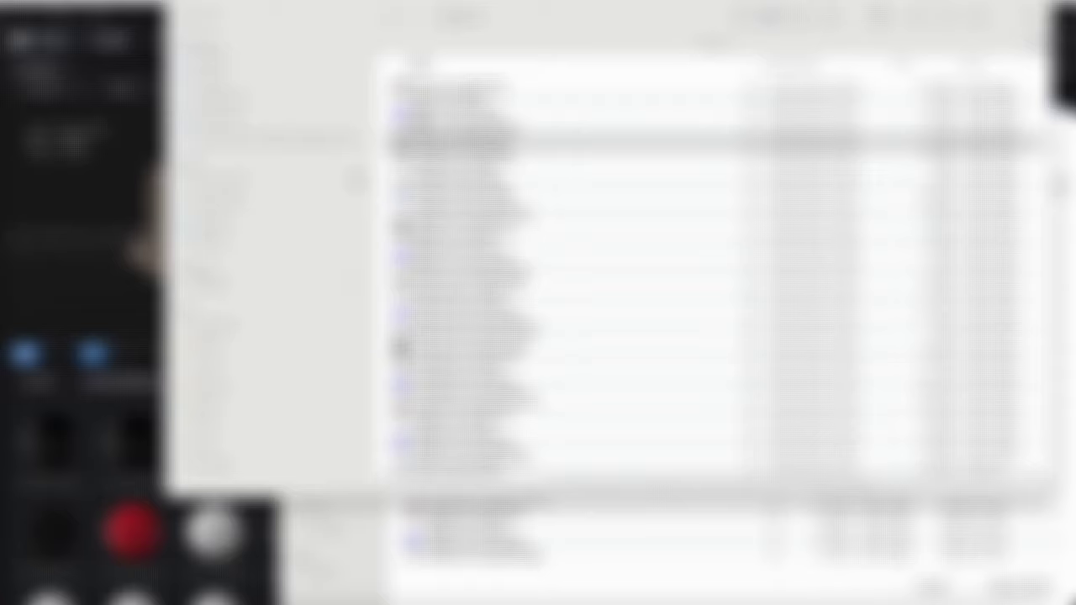
double_click(454, 171)
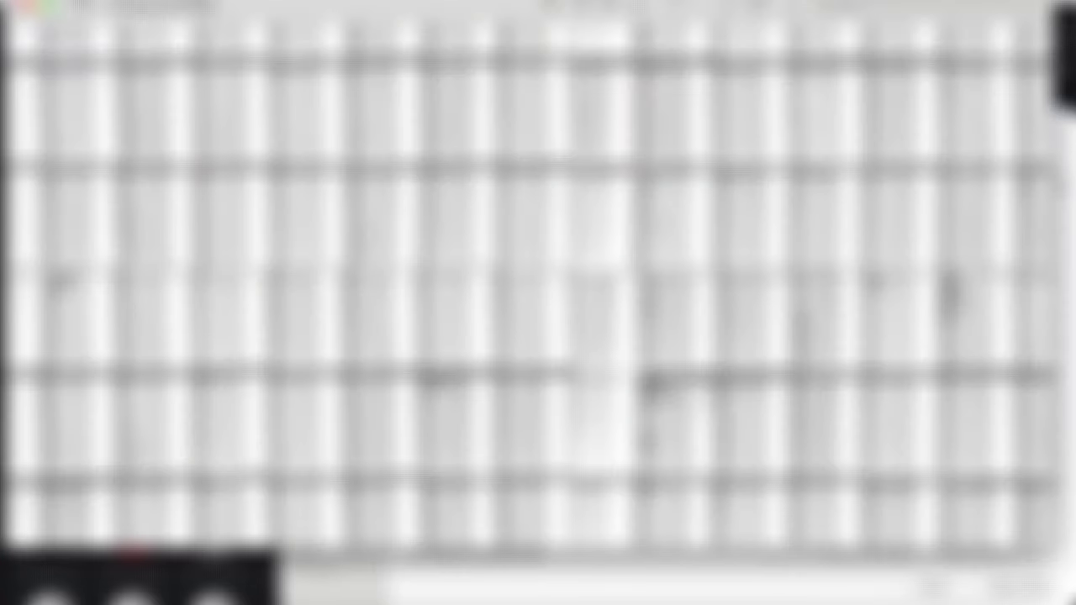
key(space)
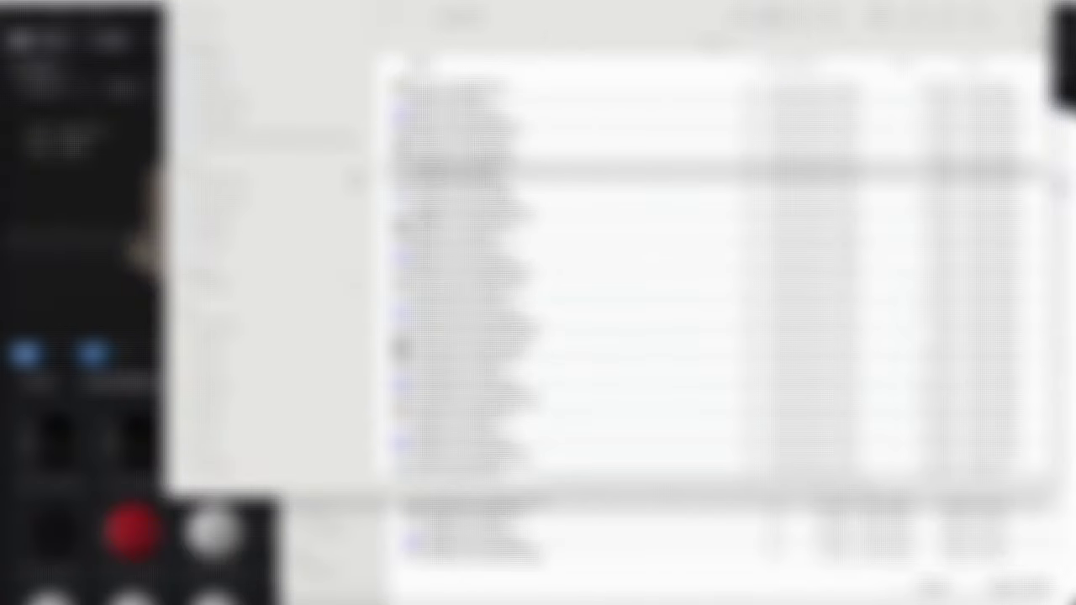
double_click(429, 227)
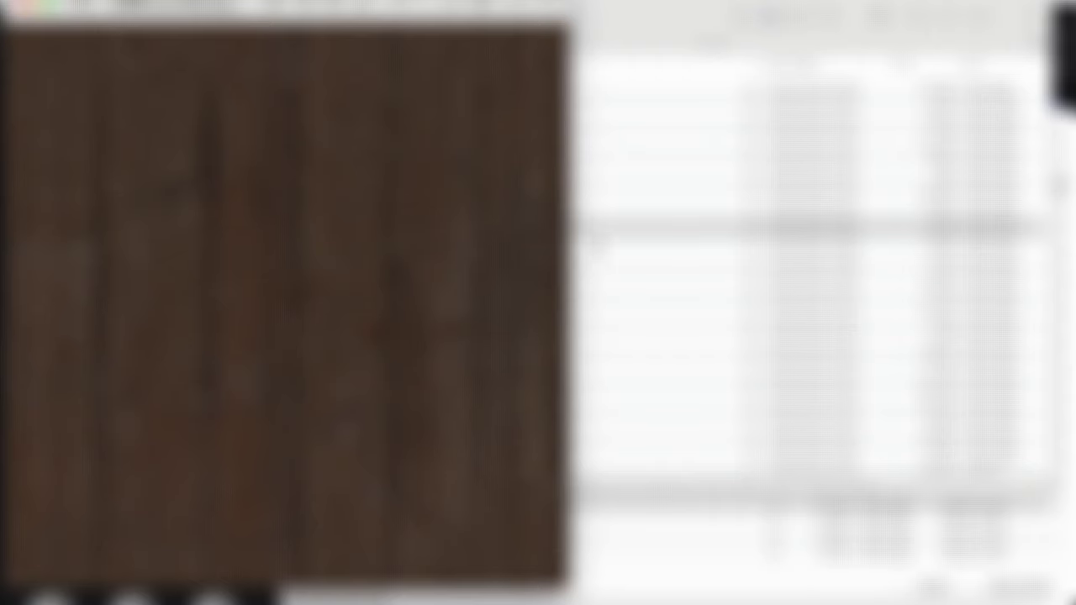
key(super+w)
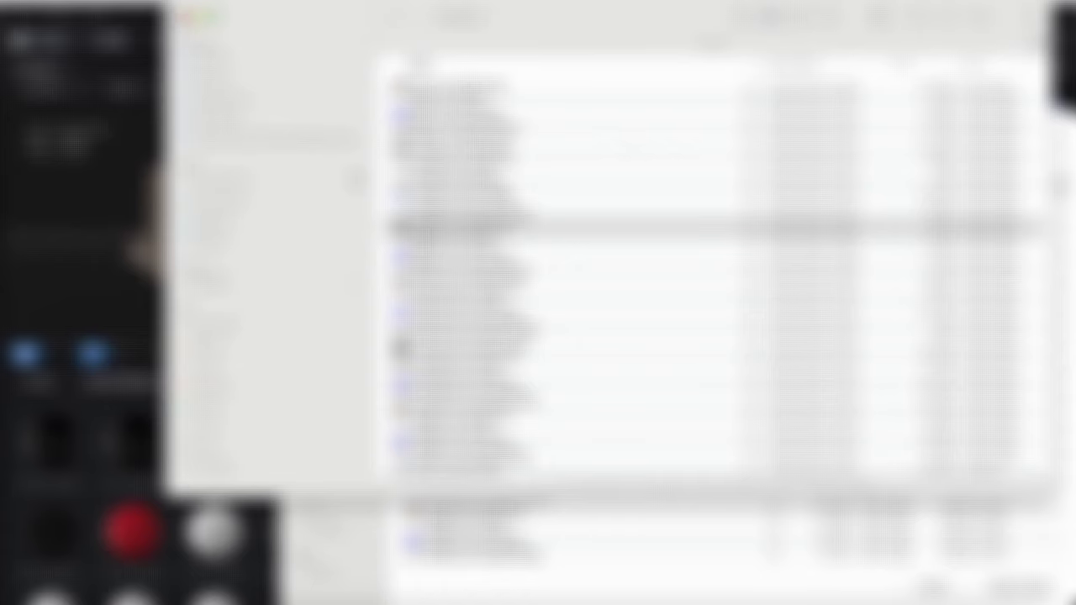
click(183, 17)
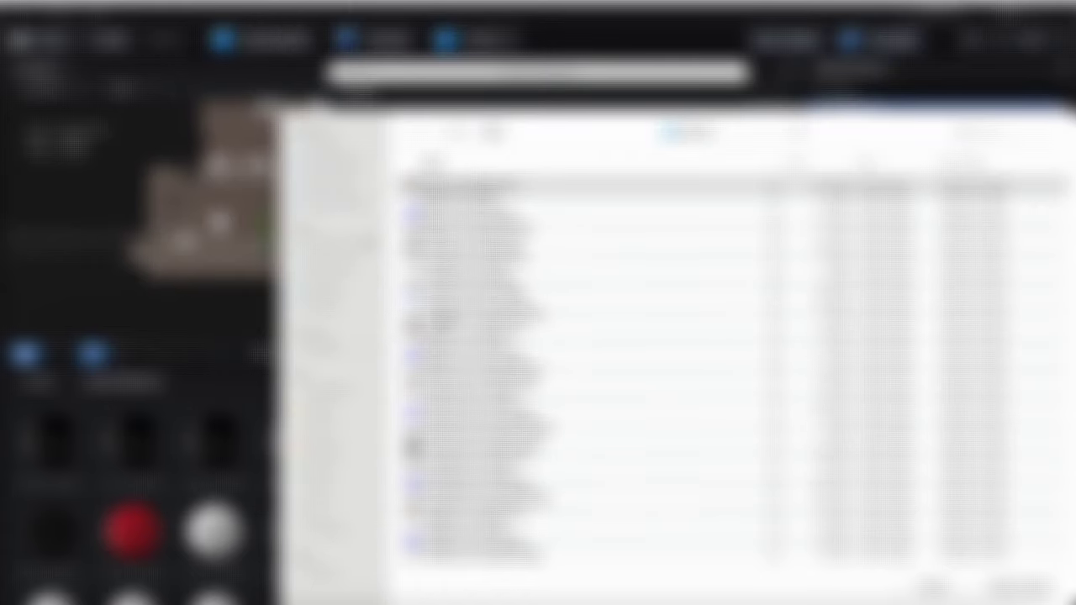
Load tjtkfjkfw_2K_Albedo.jpg as the diffuse texture of the wood_grain material and check the doors and shutters up close
click(586, 319)
click(586, 326)
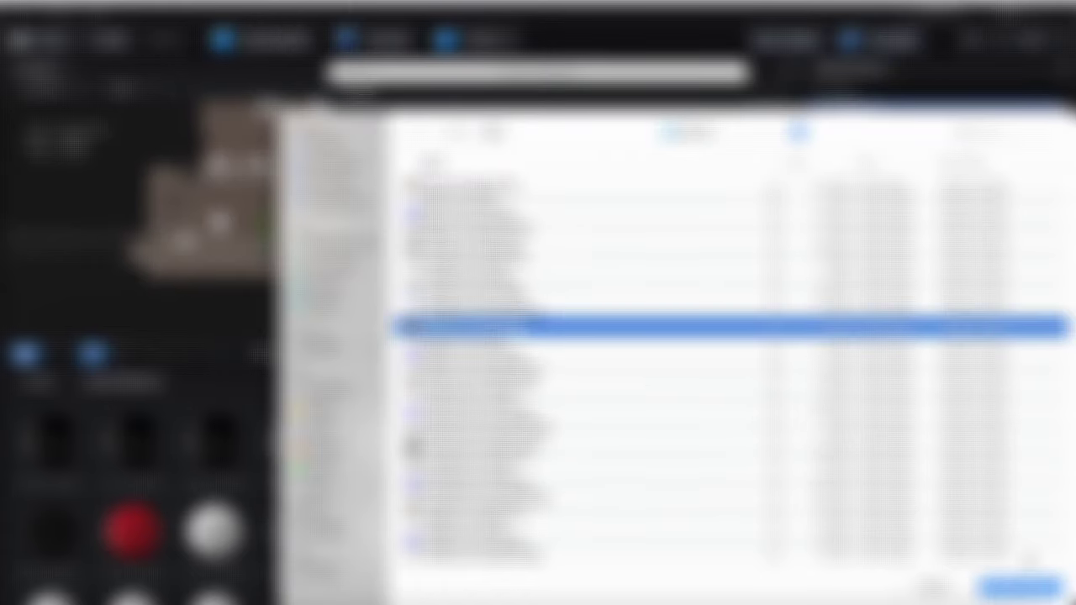
click(1036, 590)
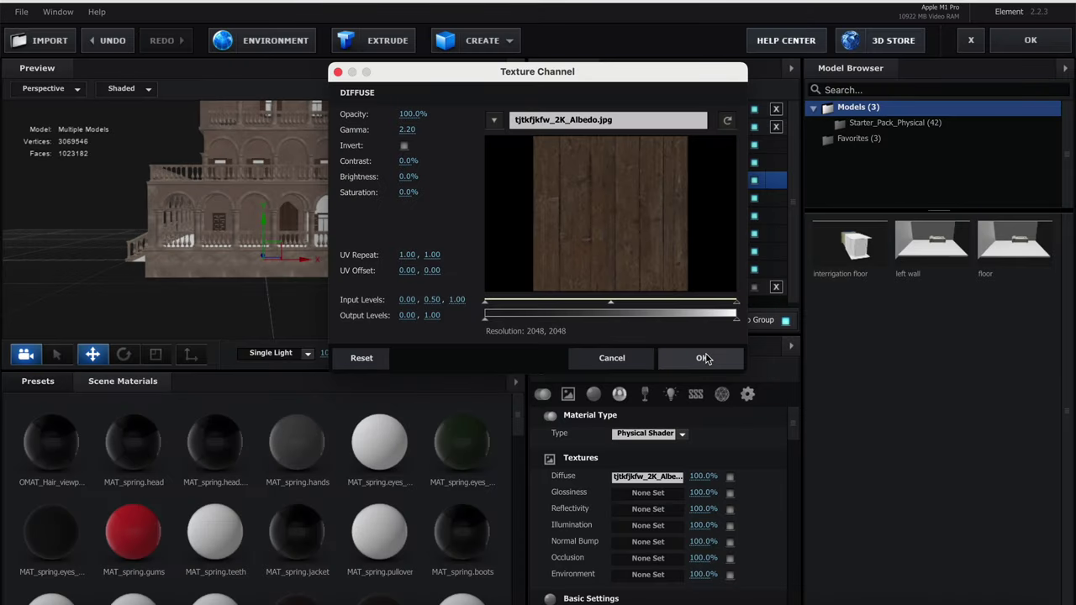
click(705, 358)
scroll(407, 277, up, 3)
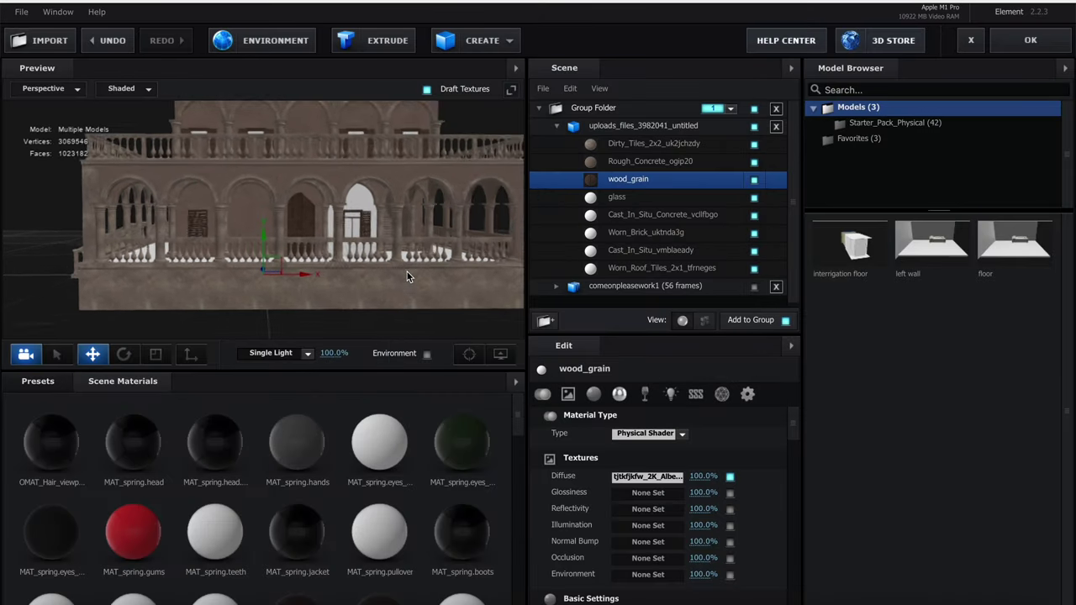
scroll(407, 271, up, 3)
drag(401, 262, 372, 263)
Select the glass material and look through the building's texture folder in Finder, previewing images for a matching glass texture
click(637, 202)
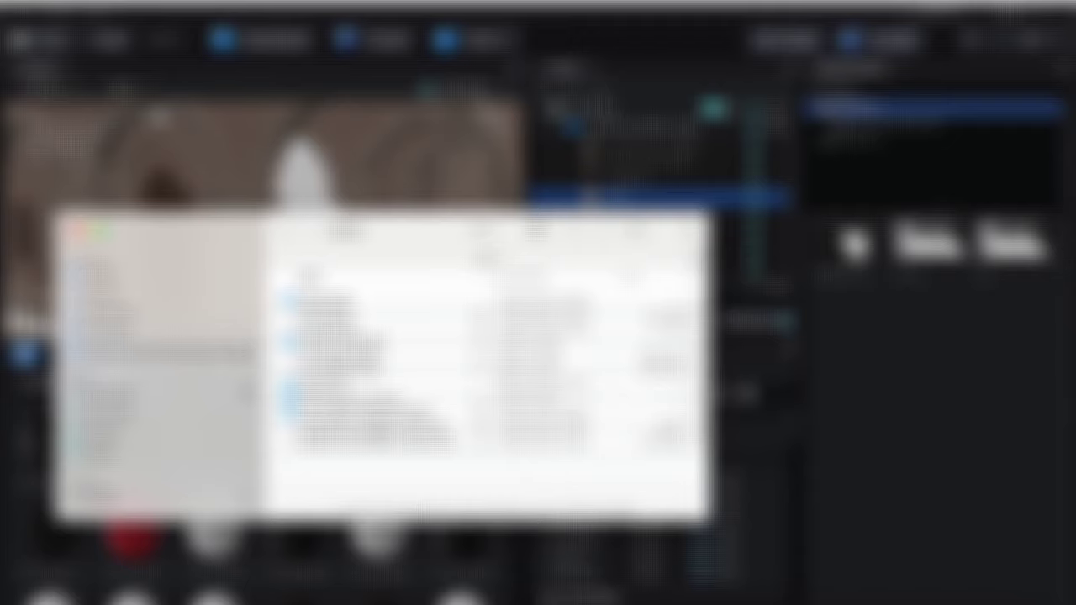
double_click(348, 345)
double_click(337, 305)
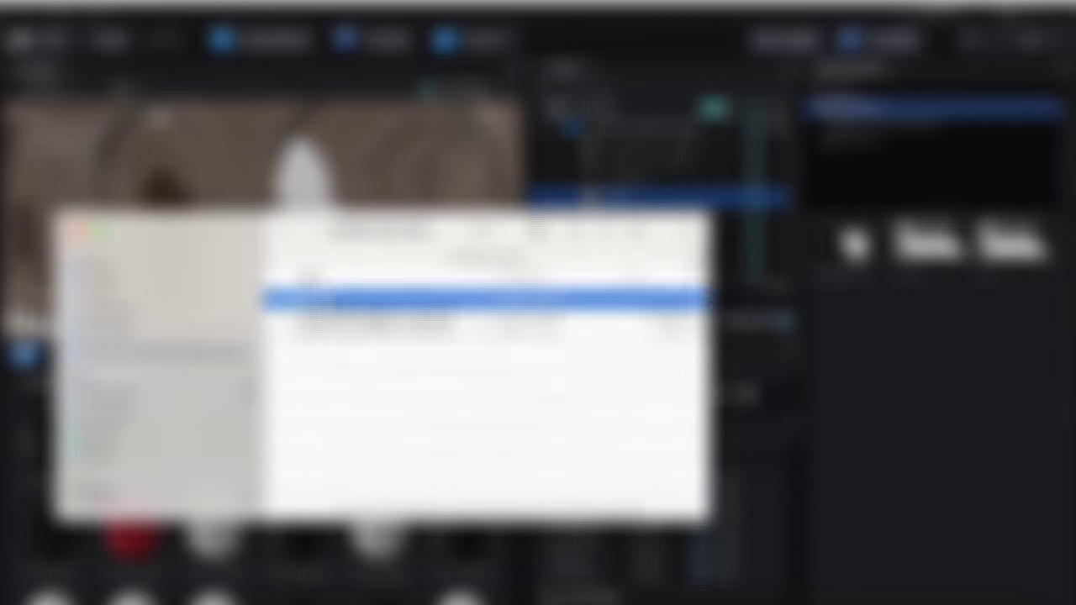
scroll(357, 358, down, 1)
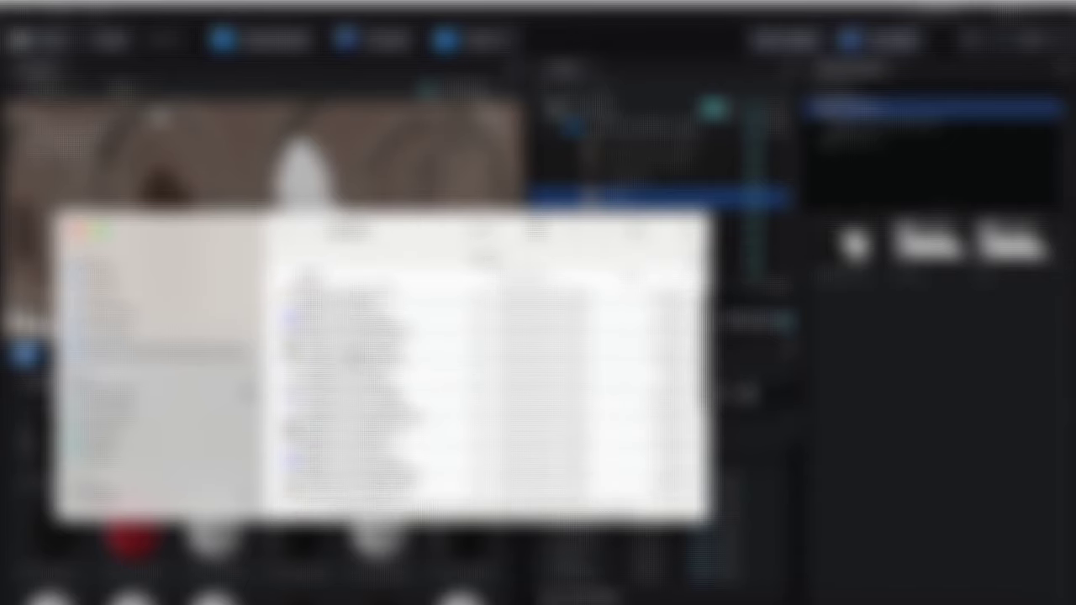
double_click(354, 346)
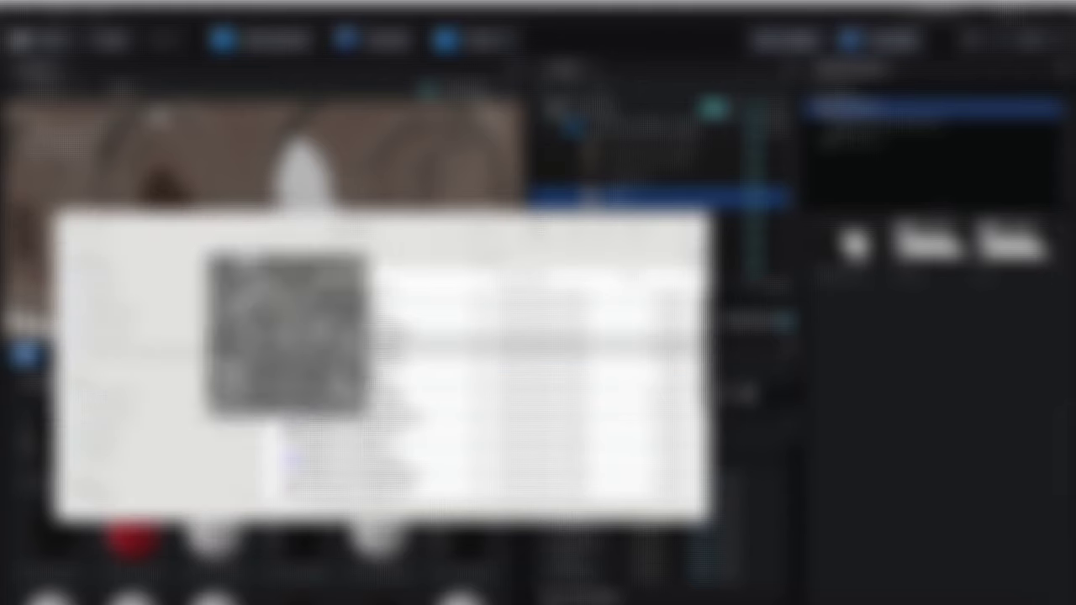
key(space)
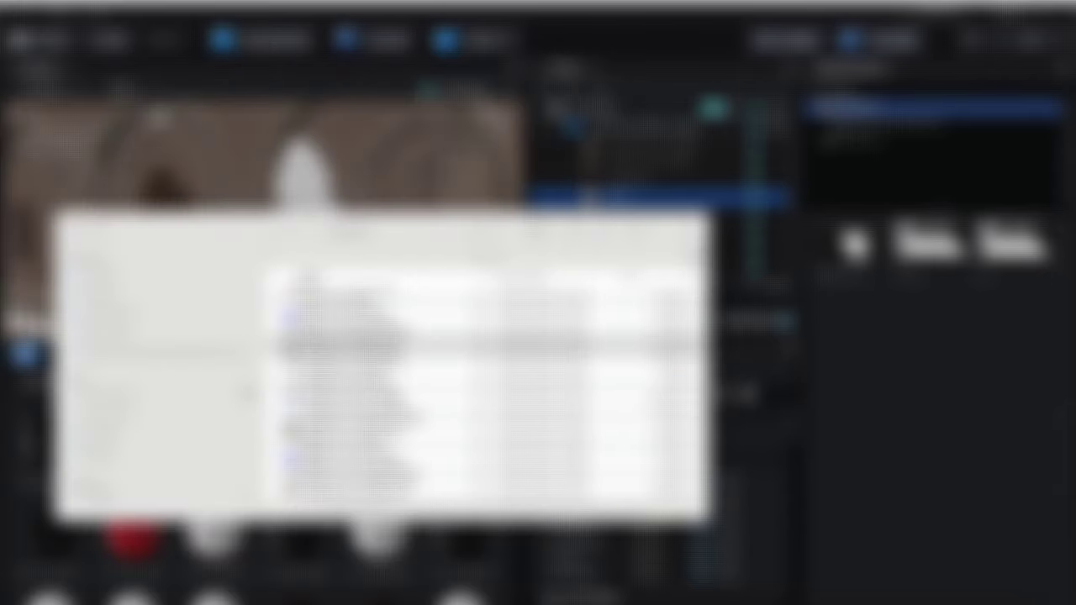
scroll(367, 405, down, 2)
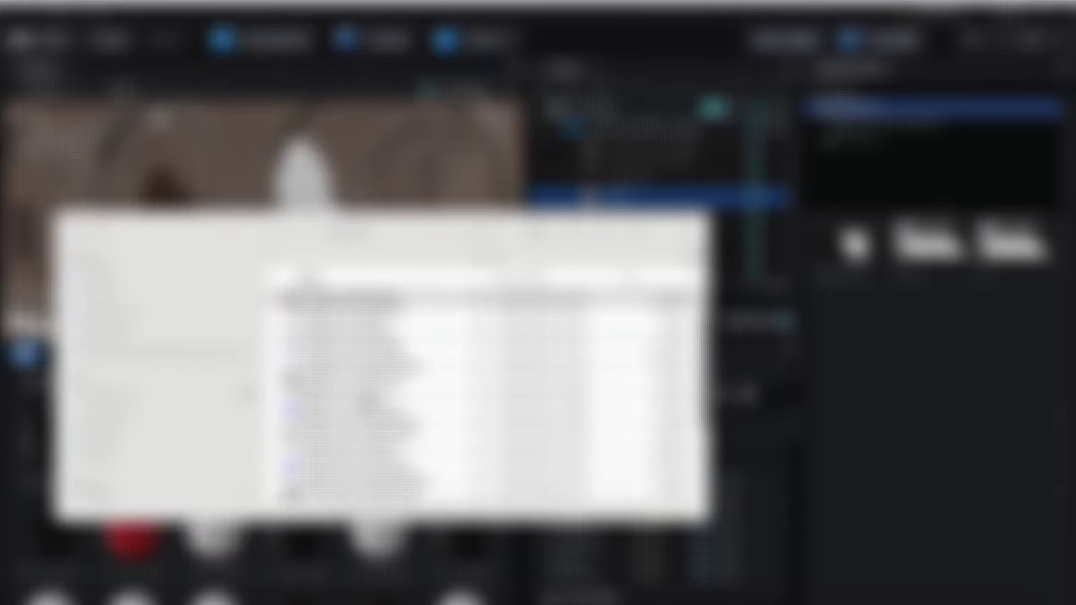
key(space)
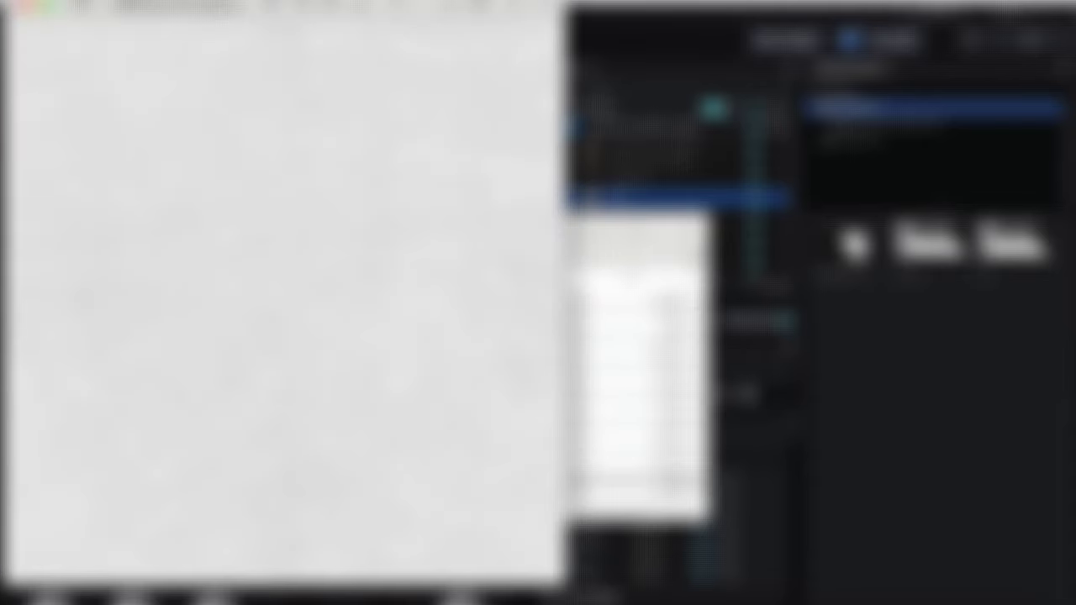
key(space)
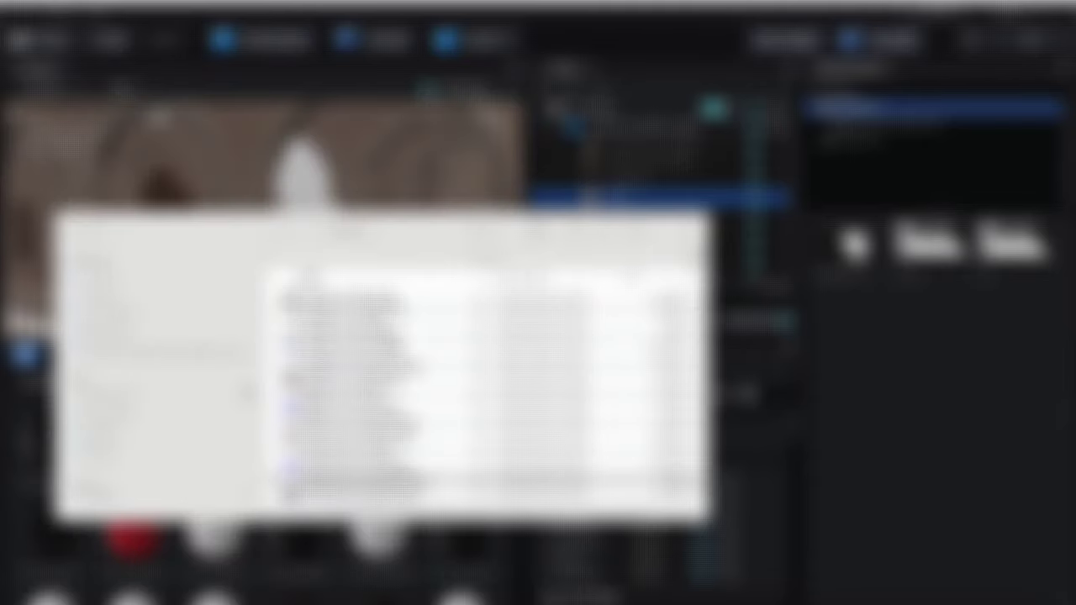
scroll(490, 395, down, 3)
scroll(491, 395, down, 3)
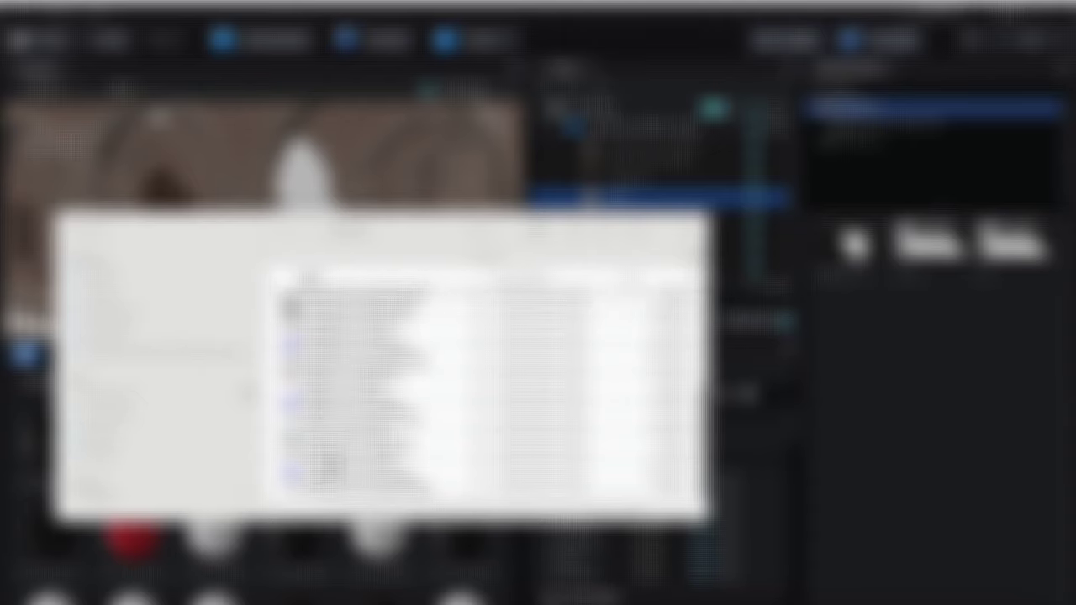
click(335, 461)
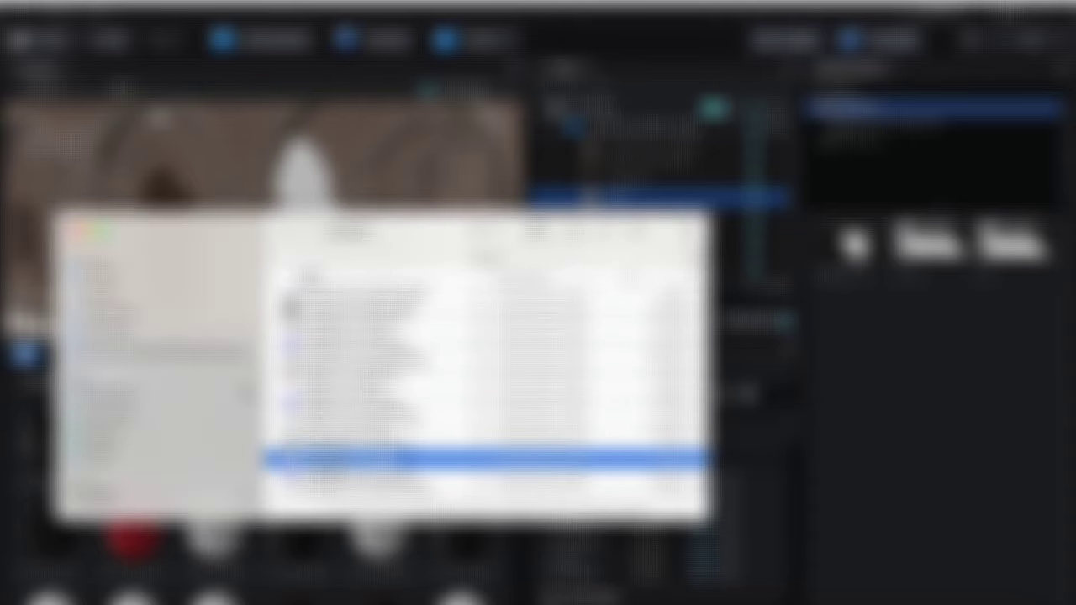
key(space)
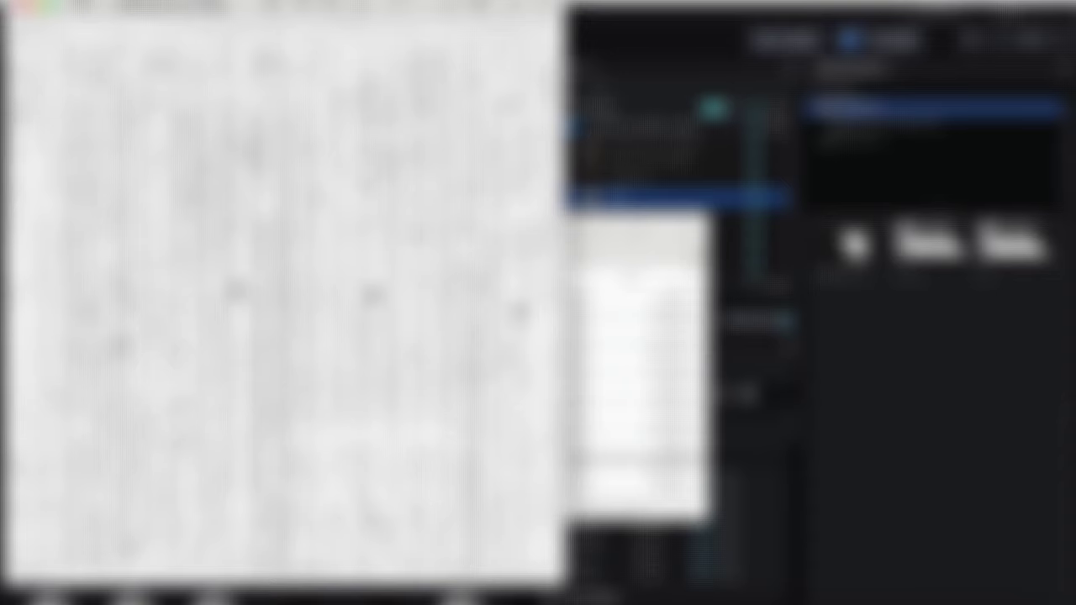
key(space)
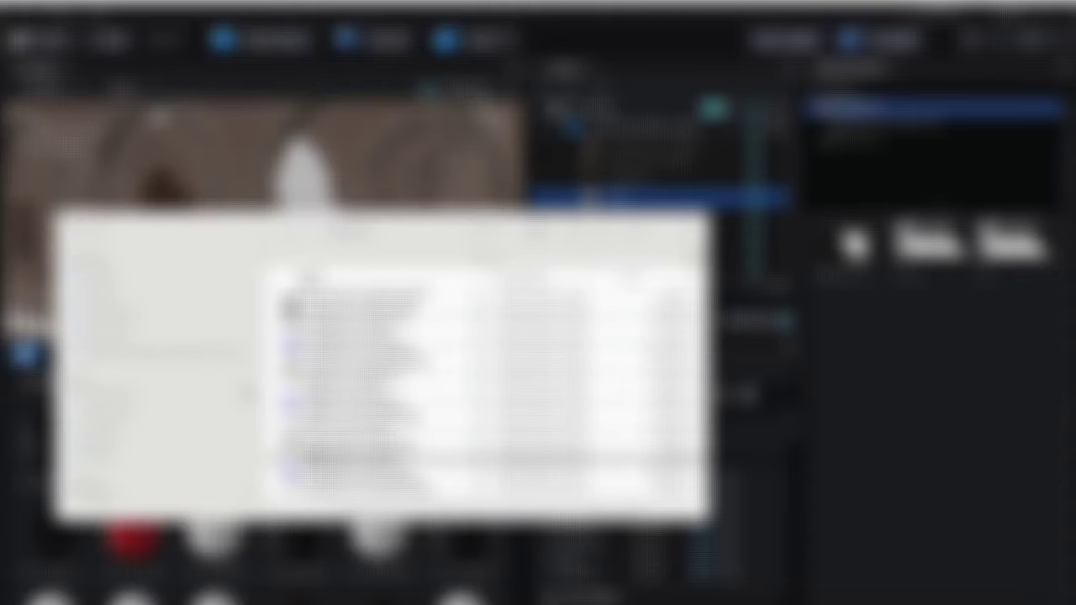
Back in Element, toggle the glass material's visibility off and on to identify which building parts use it
click(753, 179)
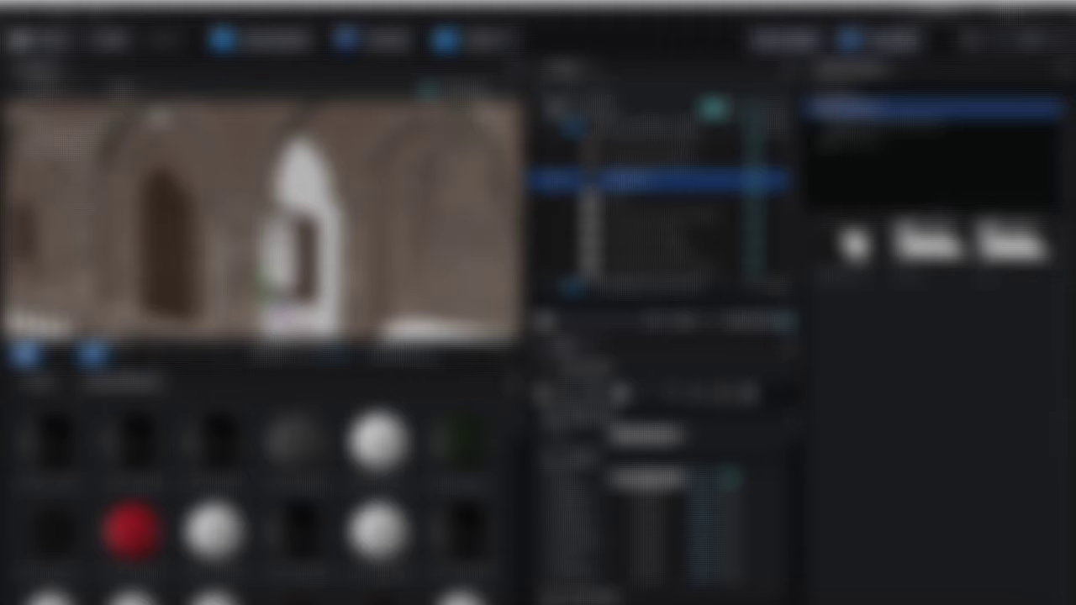
click(754, 198)
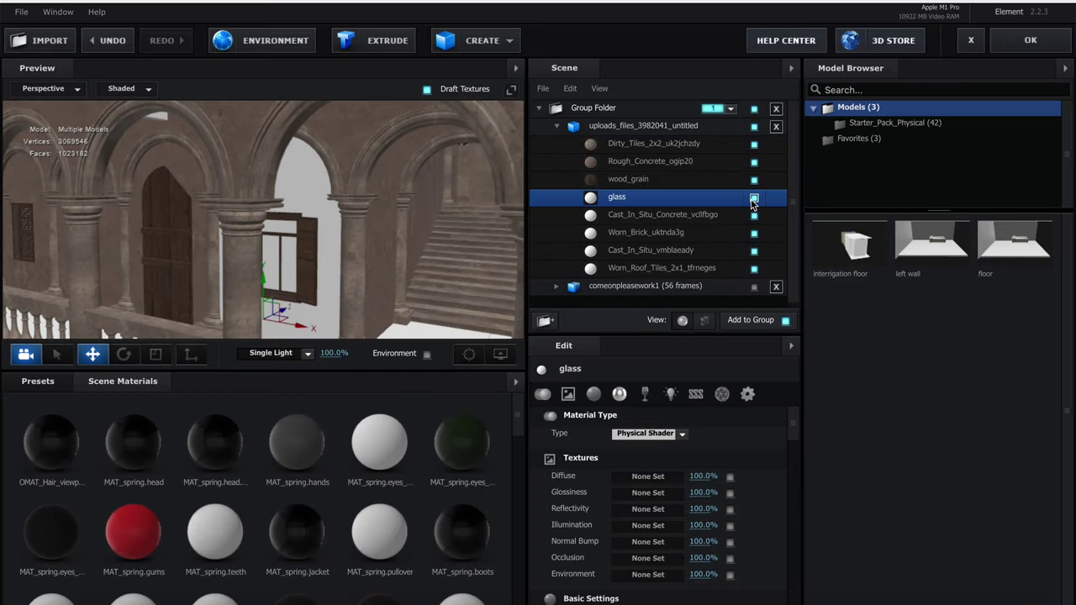
click(753, 202)
click(754, 202)
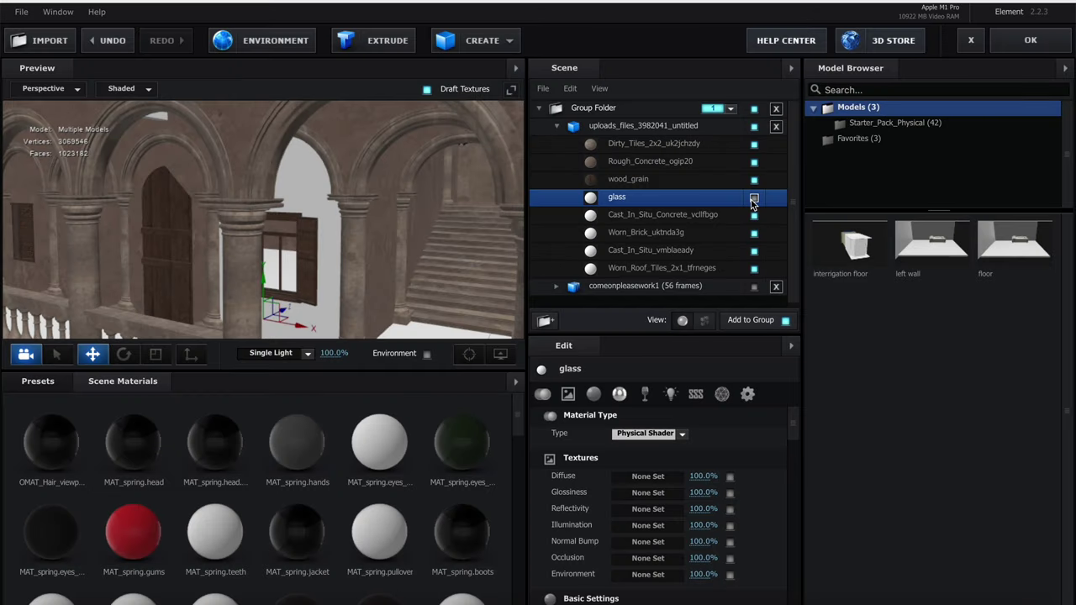
mouse_move(316, 271)
mouse_down()
mouse_move(305, 272)
mouse_move(316, 259)
mouse_move(321, 270)
mouse_move(308, 271)
mouse_up()
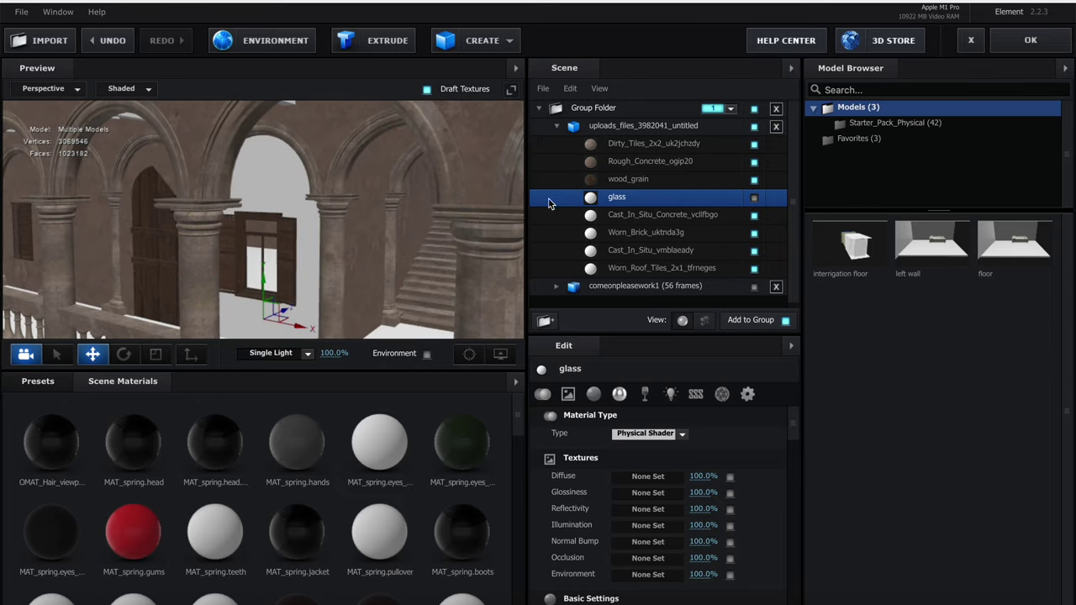
click(753, 198)
Set the glass material's diffuse color to light cyan with RGB values 93, 230, 255
scroll(677, 484, down, 5)
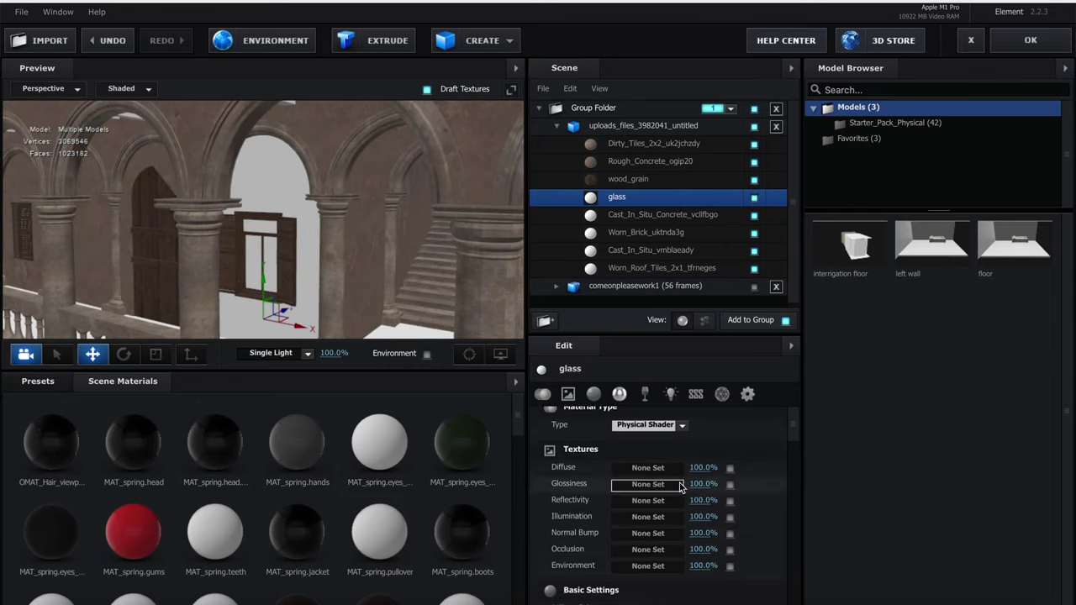
click(672, 484)
drag(601, 225, 602, 198)
drag(507, 160, 521, 94)
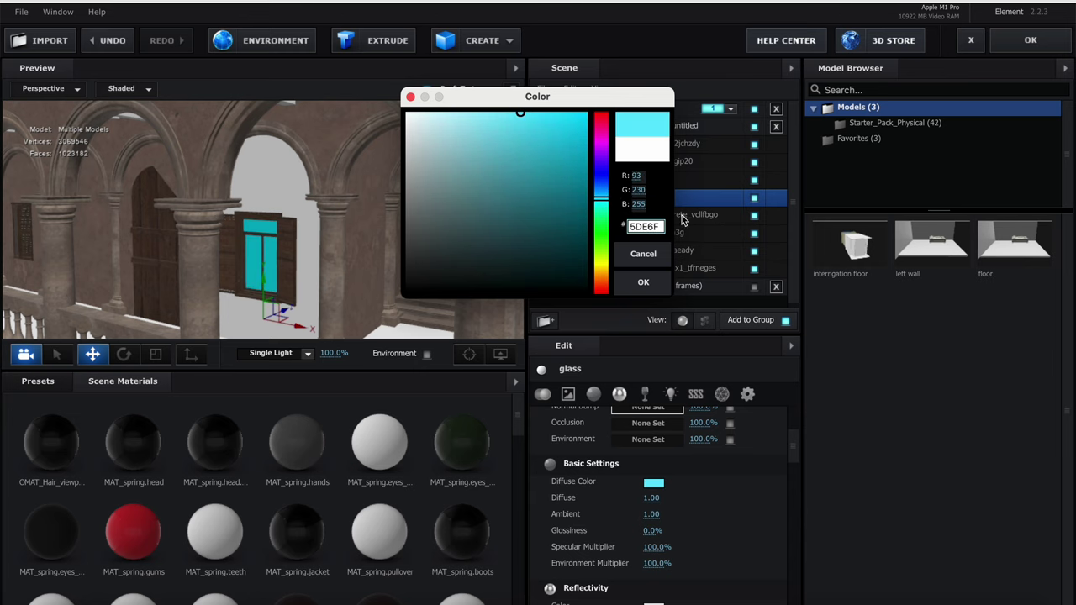
click(653, 285)
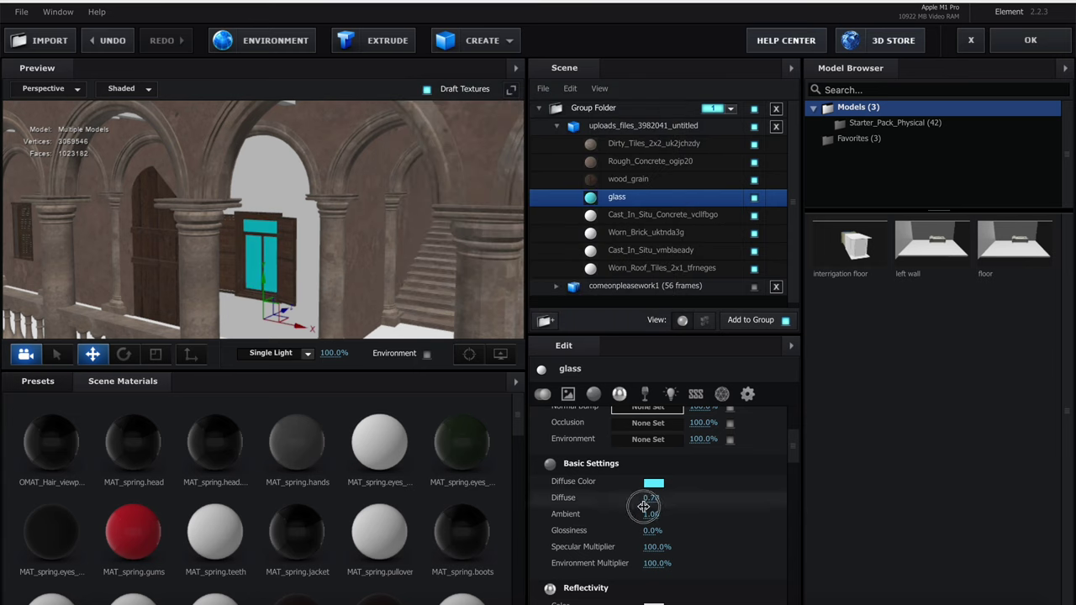
Raise the glass material's diffuse strength to 3.70 and hide the glass parts of the building
drag(644, 502, 753, 492)
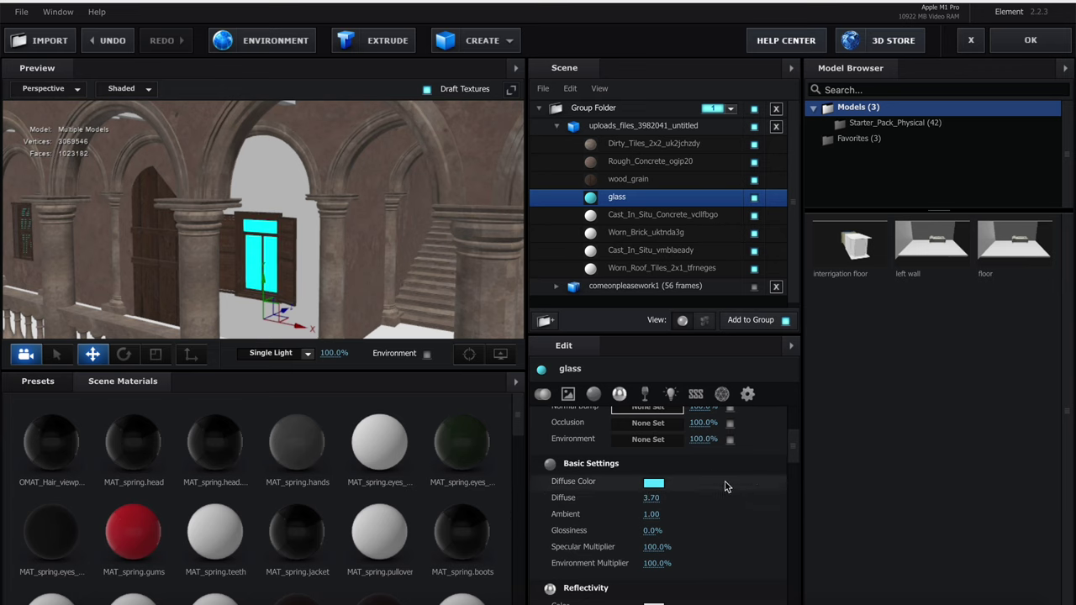
click(754, 197)
Toggle the visibility of the Cast_In_Situ_Concrete_vcllfbgo material off and on to identify which building parts use it
click(681, 217)
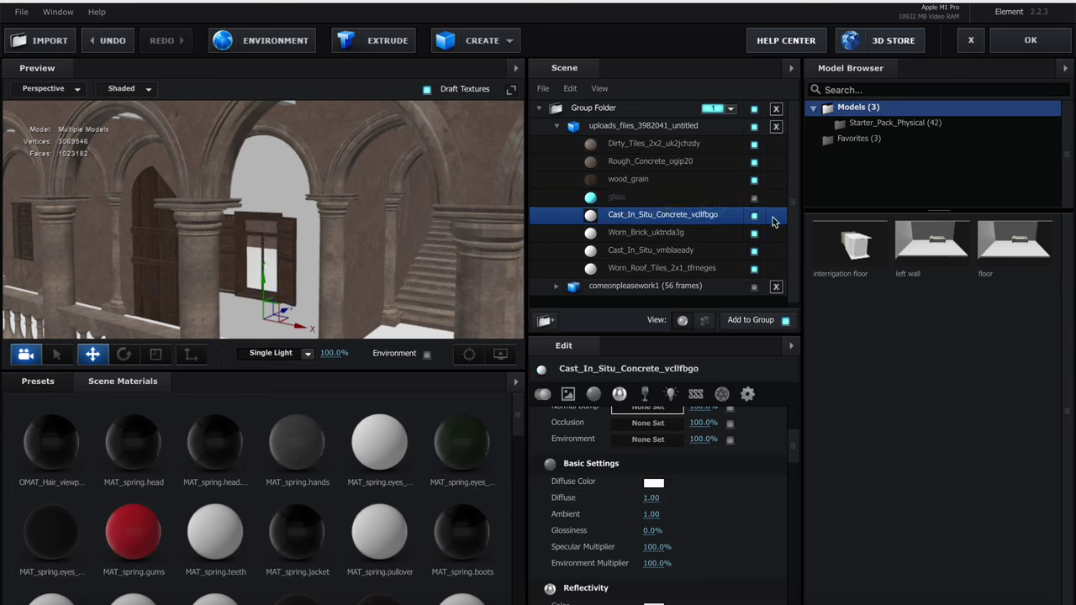
click(754, 216)
click(754, 216)
click(754, 216)
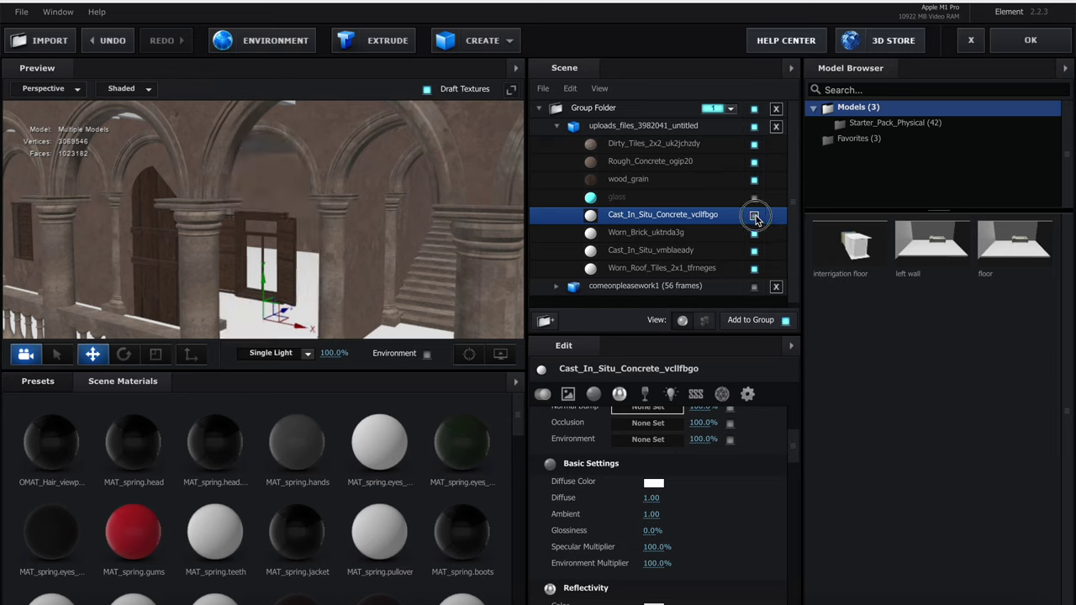
click(755, 216)
Start loading a diffuse texture file for Cast_In_Situ_Concrete_vcllfbgo and preview a candidate image in Finder
scroll(639, 455, up, 3)
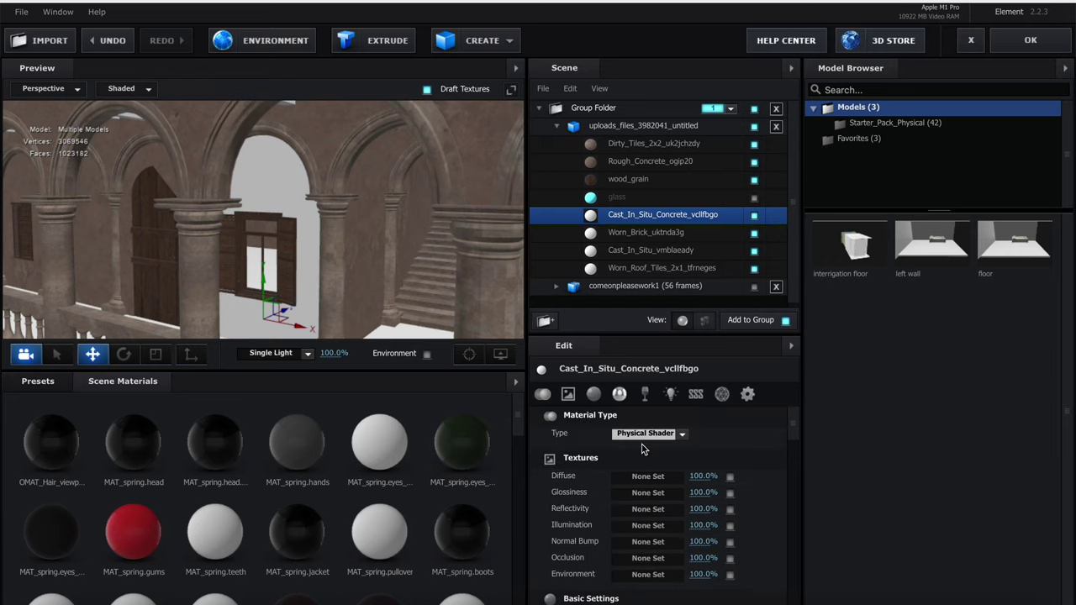
click(648, 477)
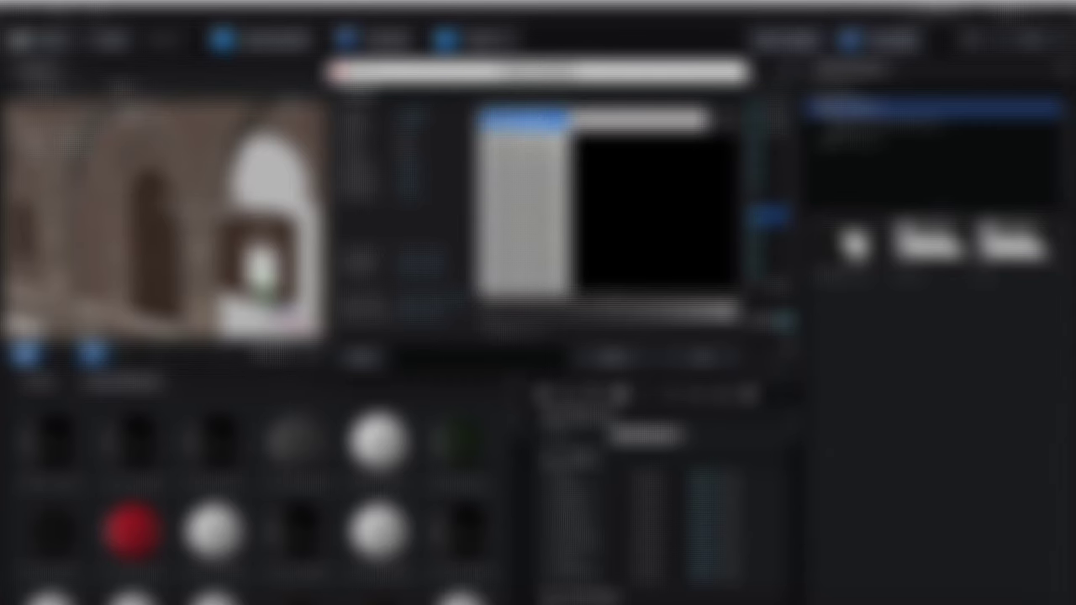
click(496, 122)
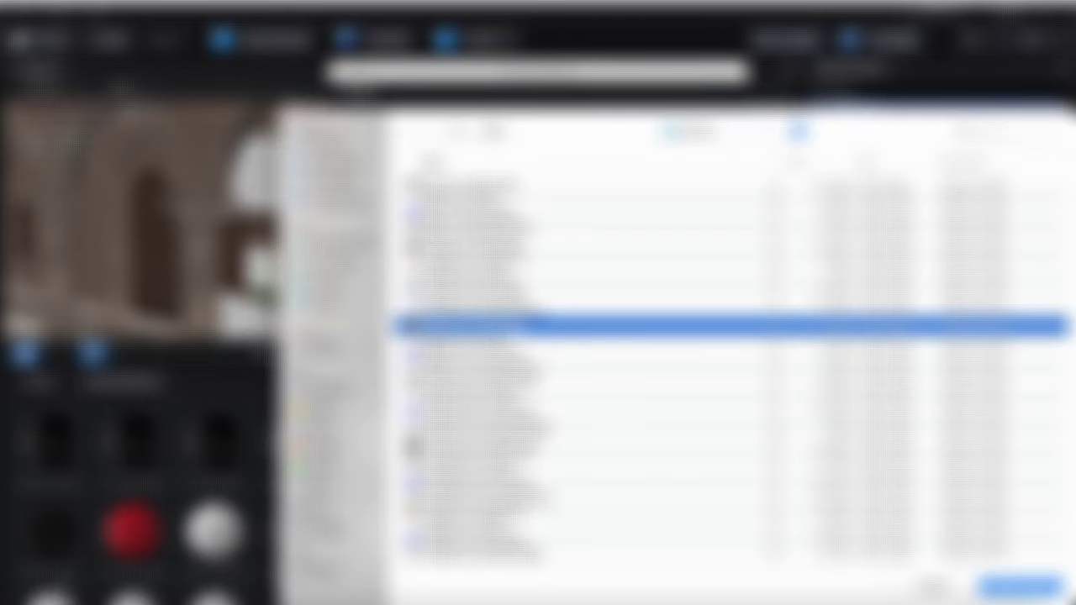
click(48, 600)
scroll(406, 381, up, 1)
scroll(405, 381, down, 1)
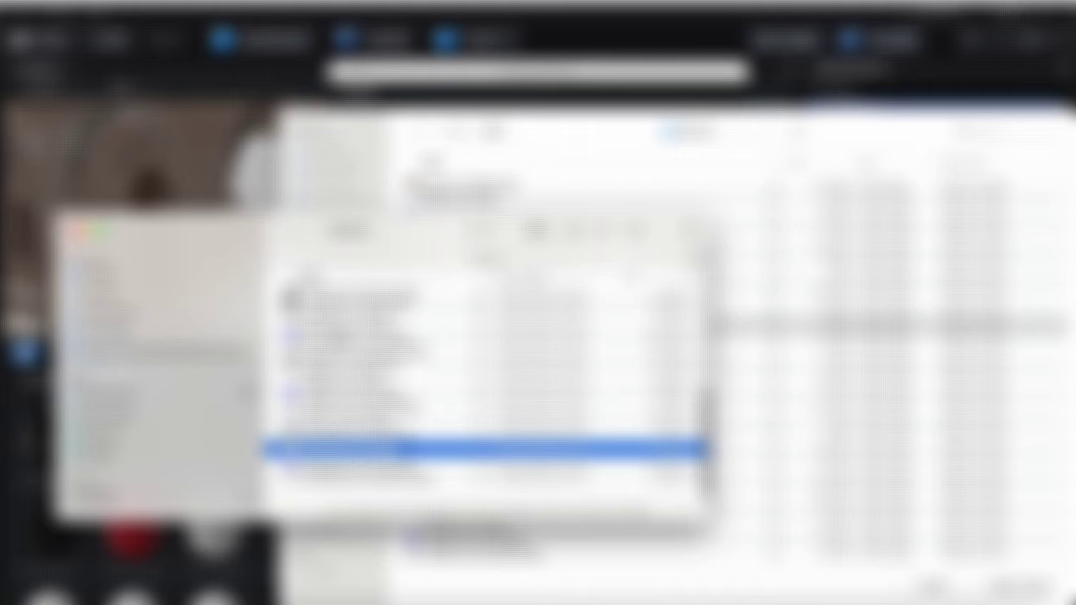
scroll(405, 381, up, 1)
double_click(314, 376)
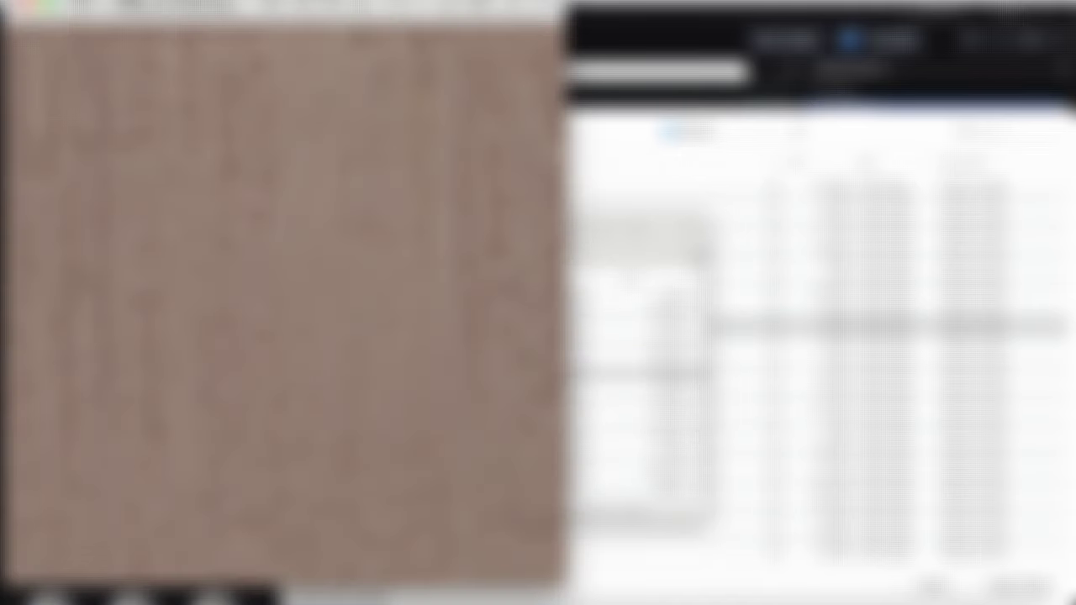
click(740, 244)
Load vcllfbgo_4K_Albedo.jpg as the concrete material's diffuse texture and check the building walls
scroll(615, 278, up, 2)
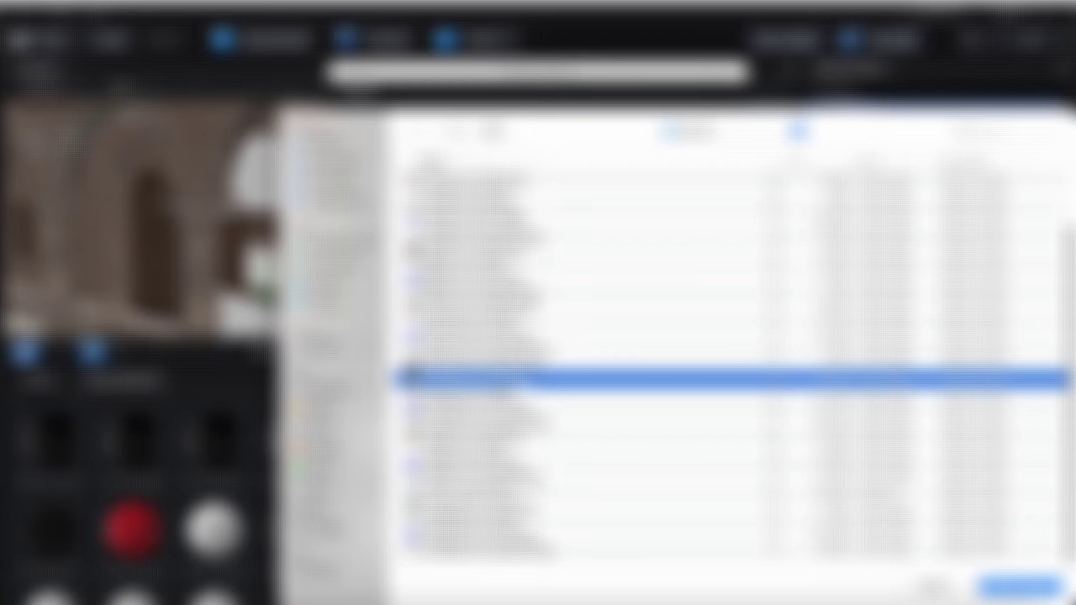
click(494, 439)
click(1025, 587)
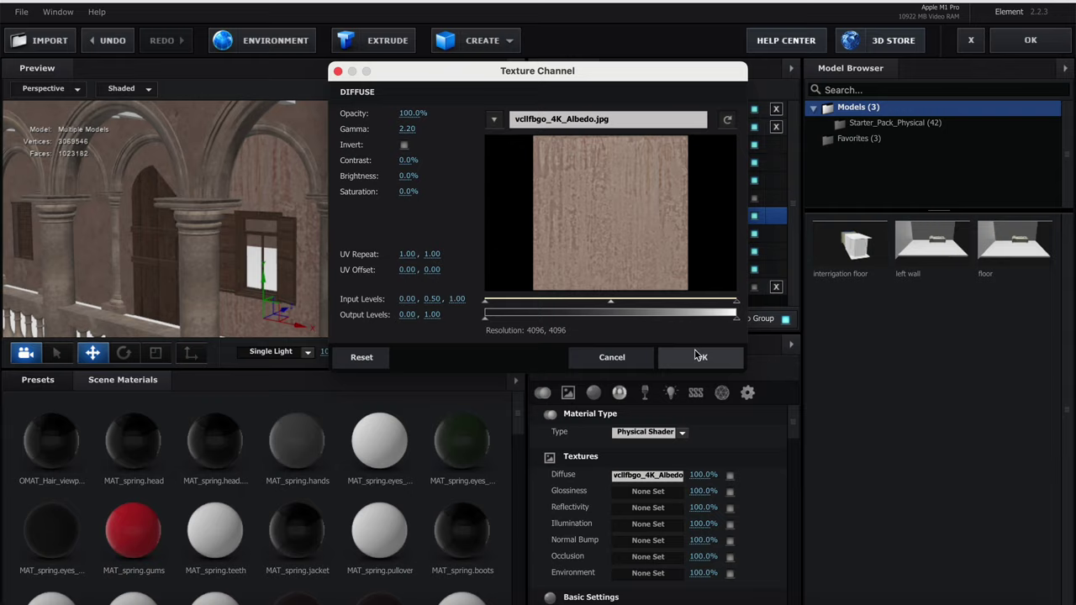
click(697, 356)
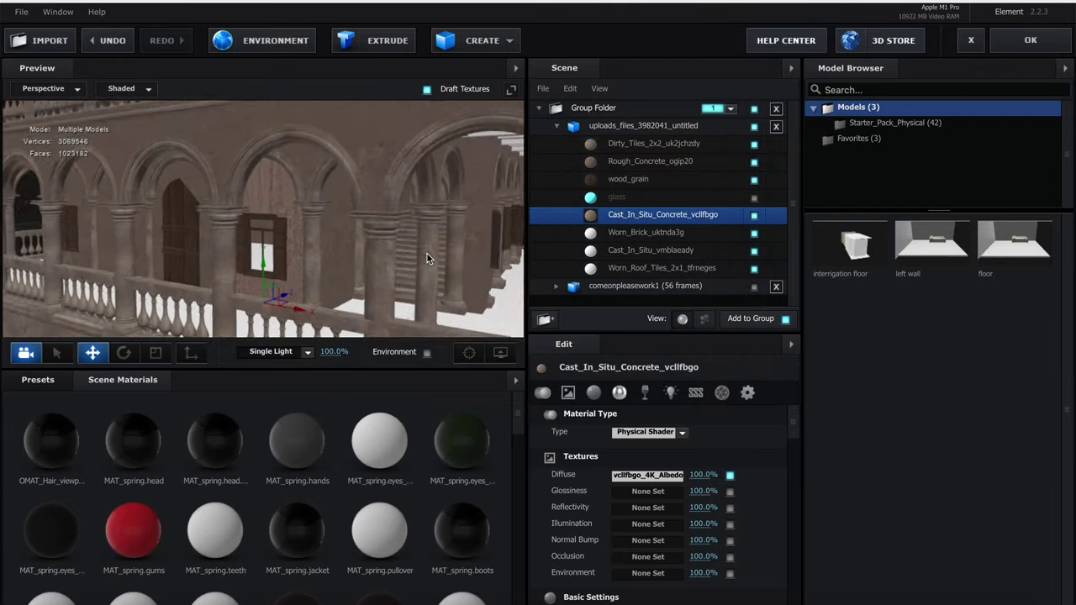
drag(479, 252, 511, 232)
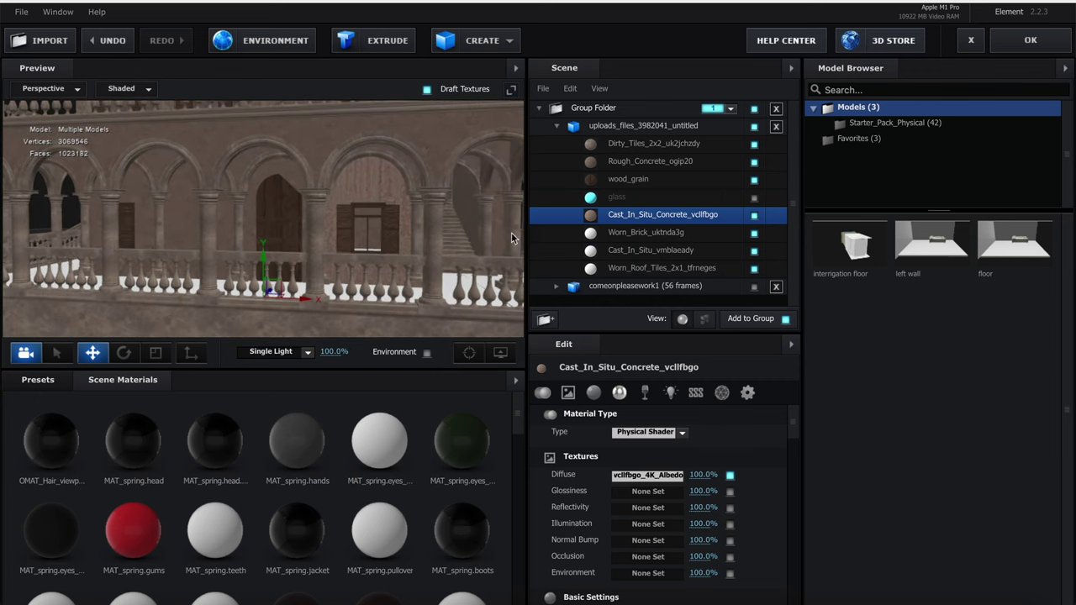
Identify the building parts using the Worn_Brick_uktnda3g material and start loading a diffuse texture file for it
click(649, 234)
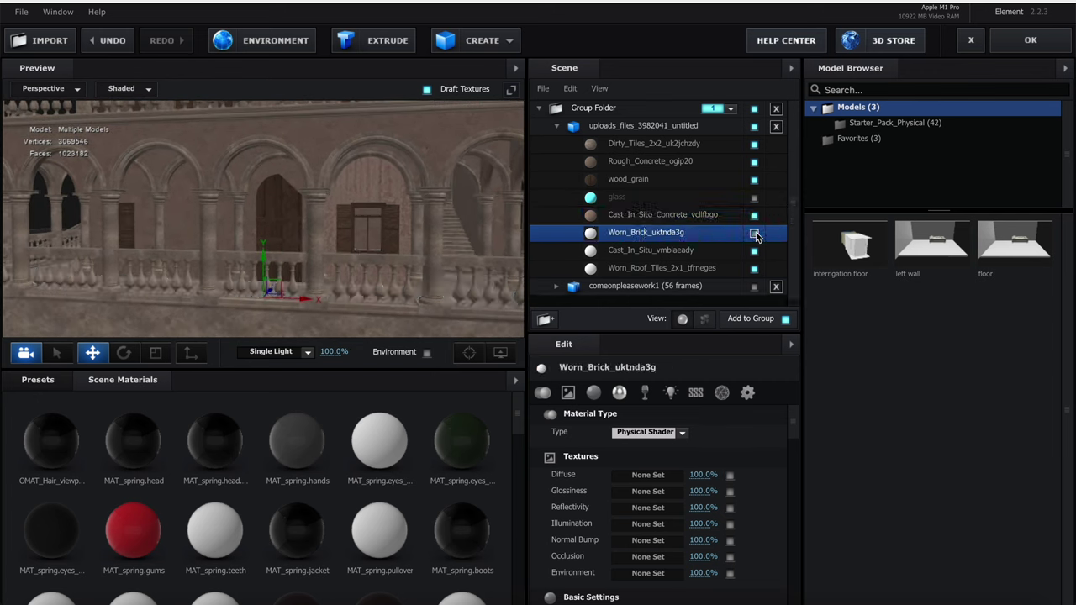
drag(506, 222, 458, 226)
click(655, 476)
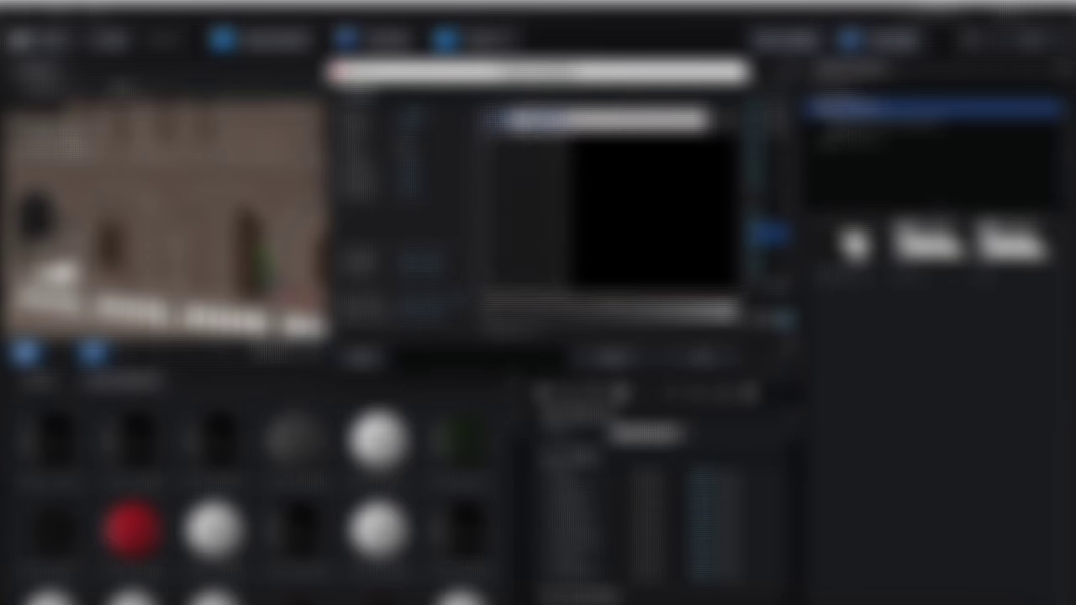
click(551, 206)
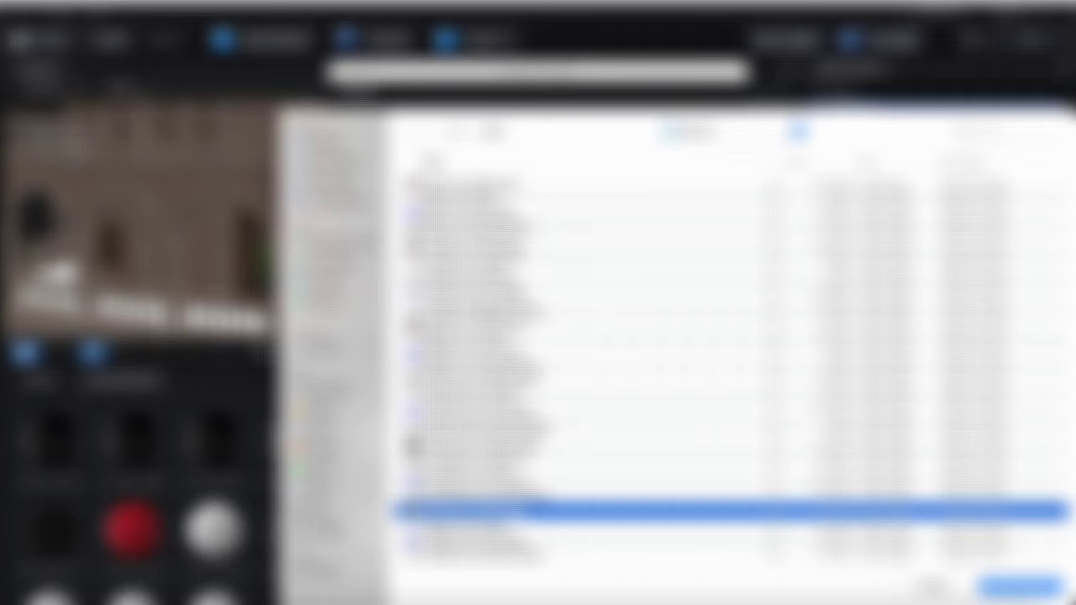
Look through the texture folder in Finder, previewing images one by one to find the matching brick texture
click(39, 602)
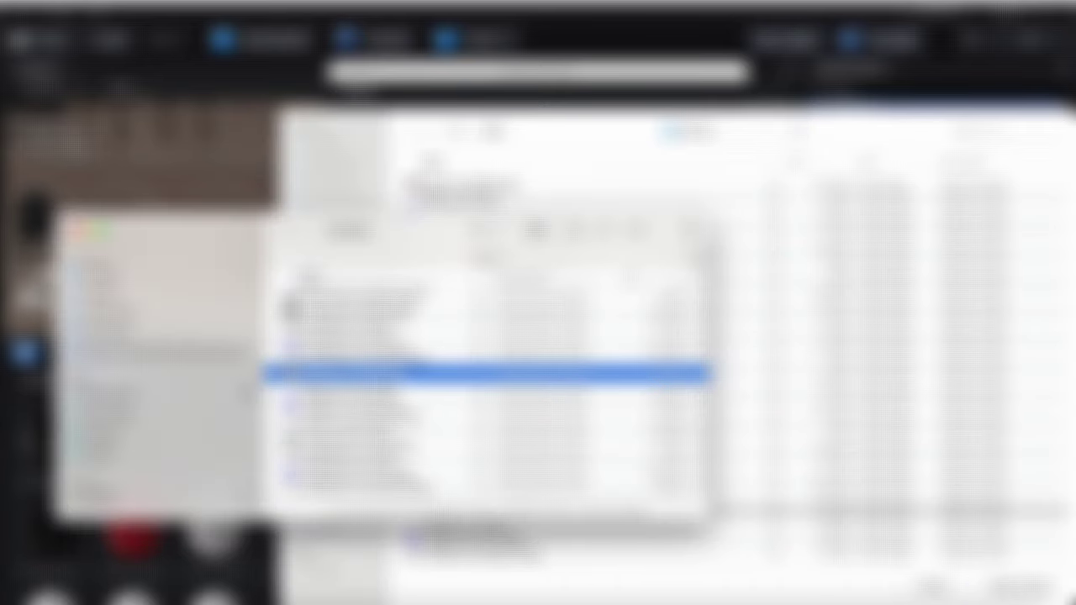
scroll(488, 391, up, 5)
click(371, 301)
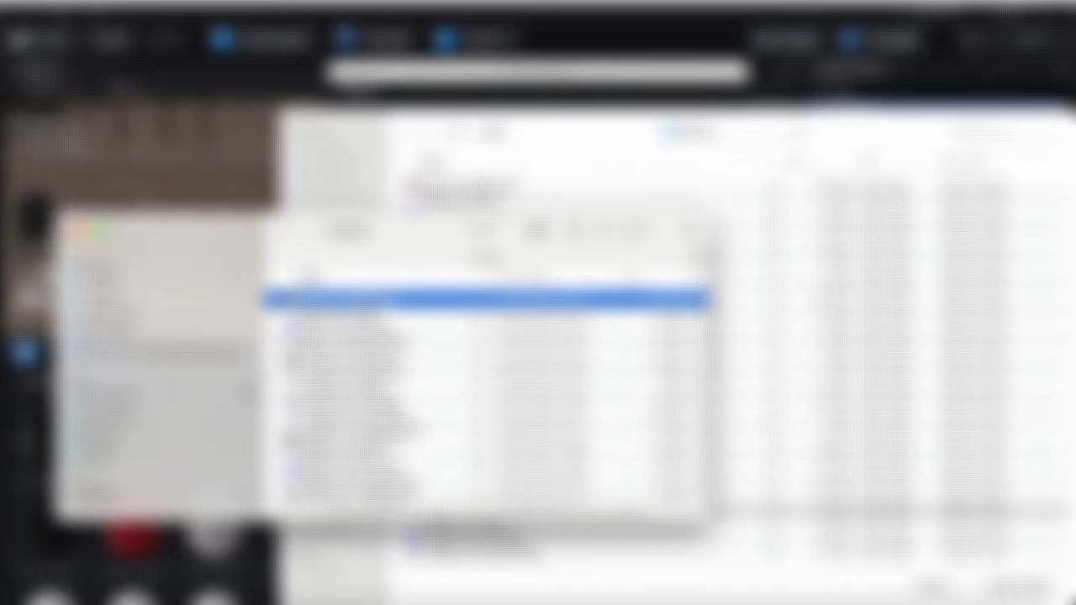
key(space)
key(space)
click(371, 316)
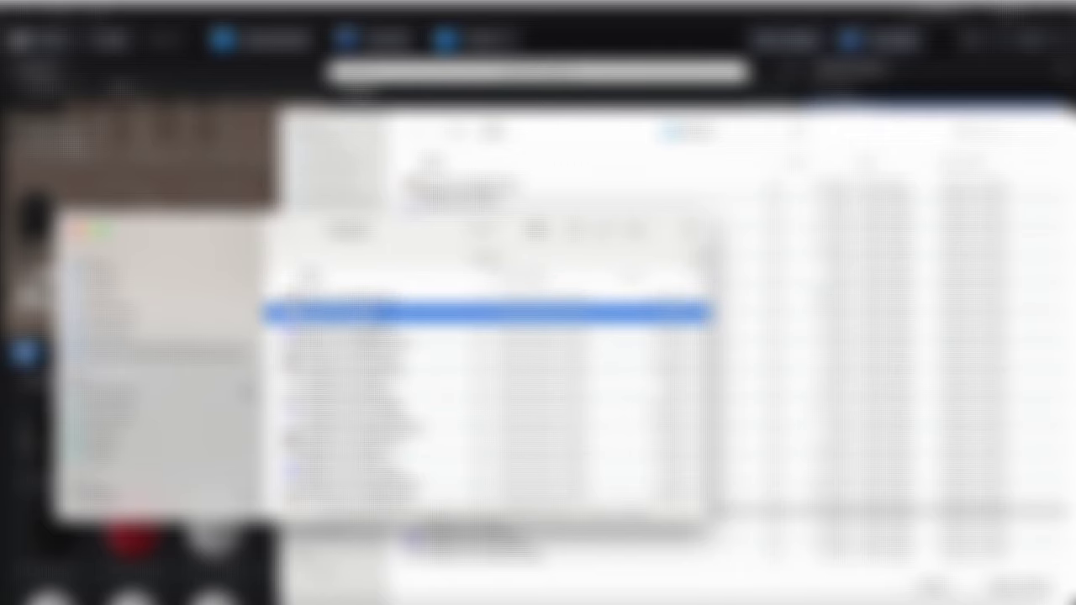
click(356, 374)
key(space)
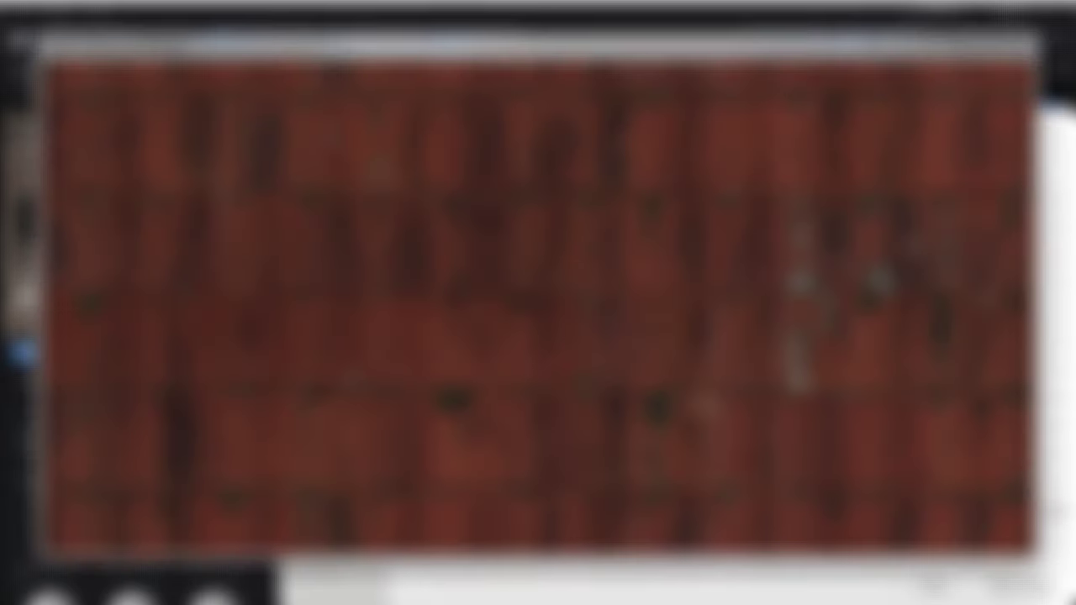
key(space)
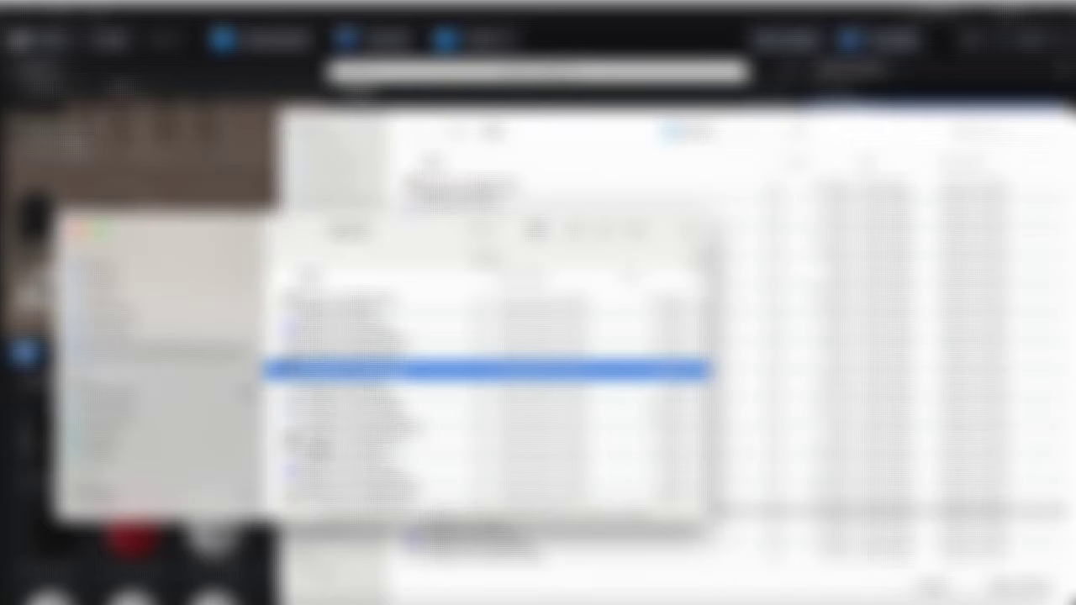
click(356, 442)
key(space)
key(space)
scroll(357, 420, down, 4)
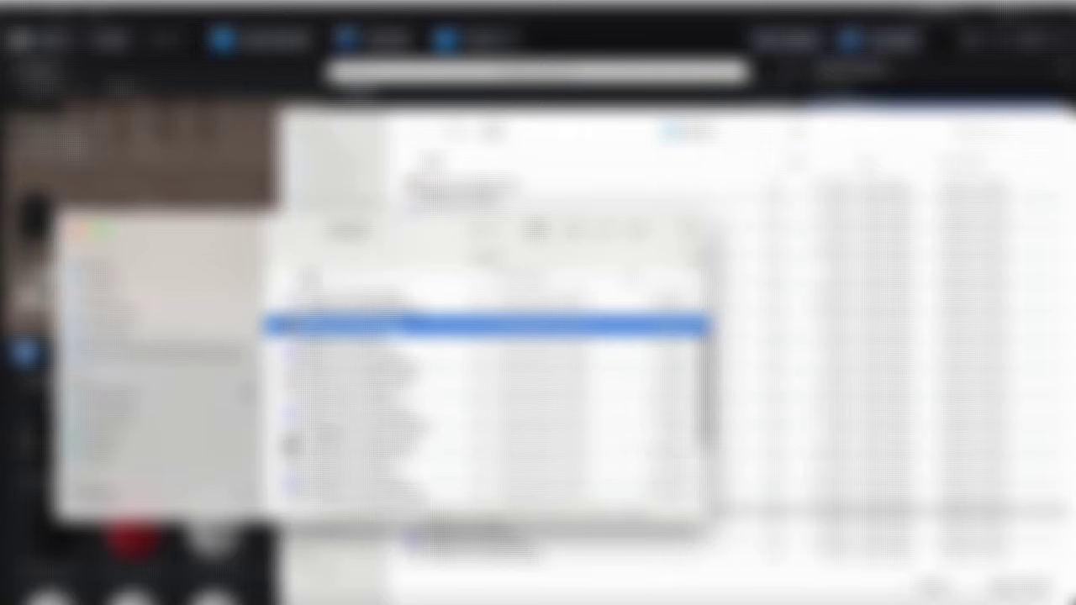
click(357, 439)
key(space)
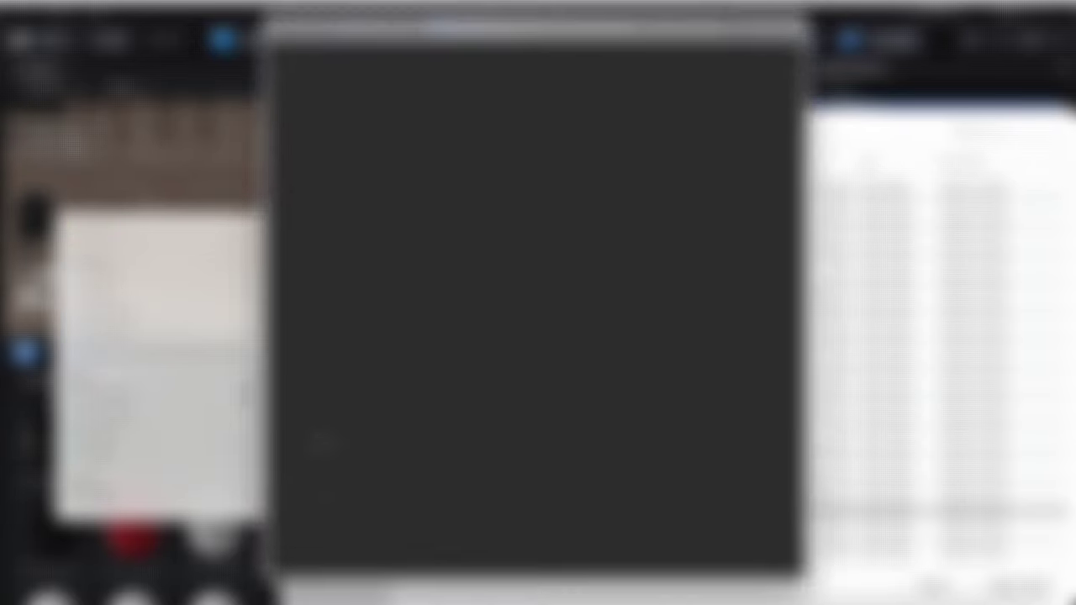
key(space)
click(324, 448)
key(space)
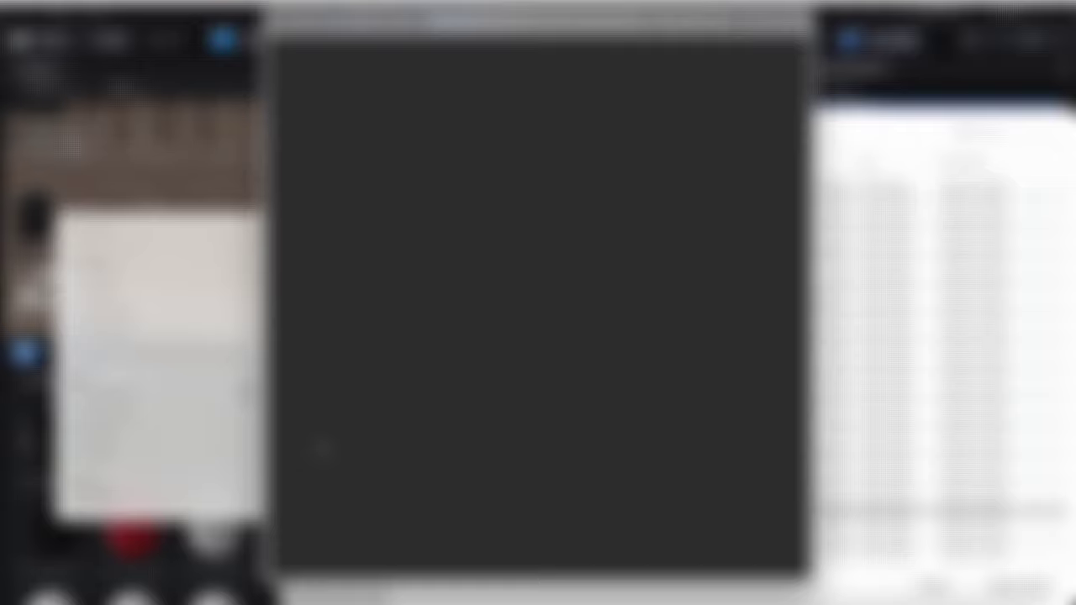
key(space)
key(Down)
key(space)
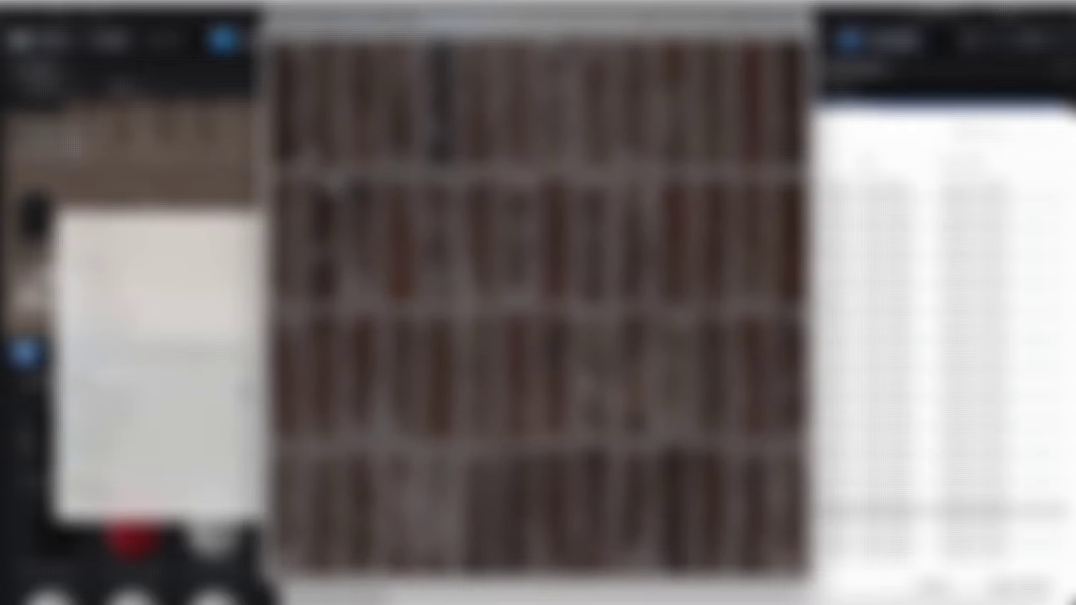
key(space)
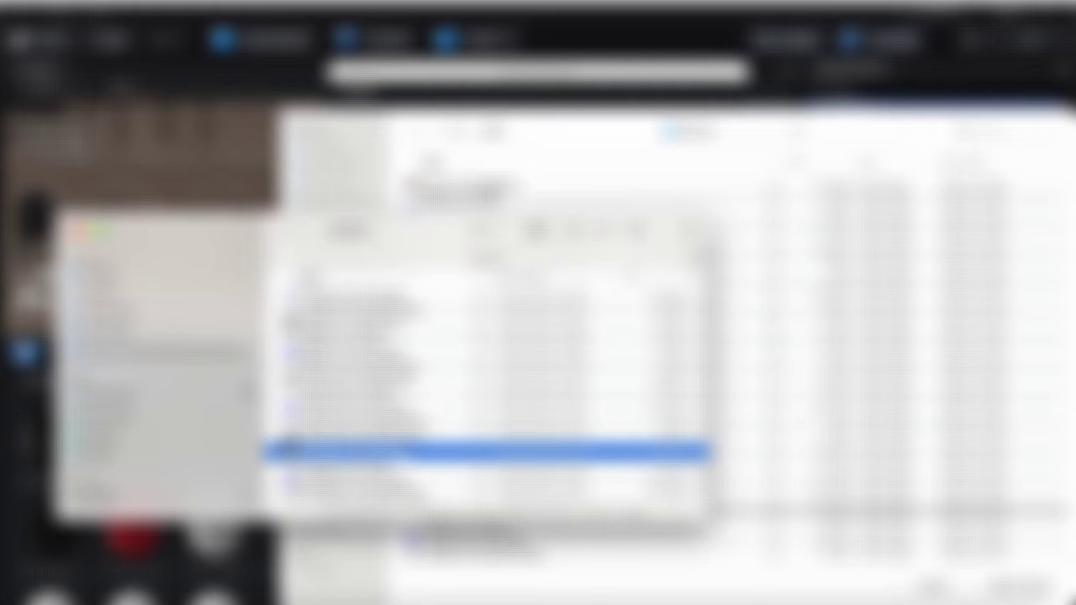
Back in Element, load the uktnda3g 4K albedo image as the diffuse texture of Worn_Brick_uktnda3g and inspect the building
click(513, 176)
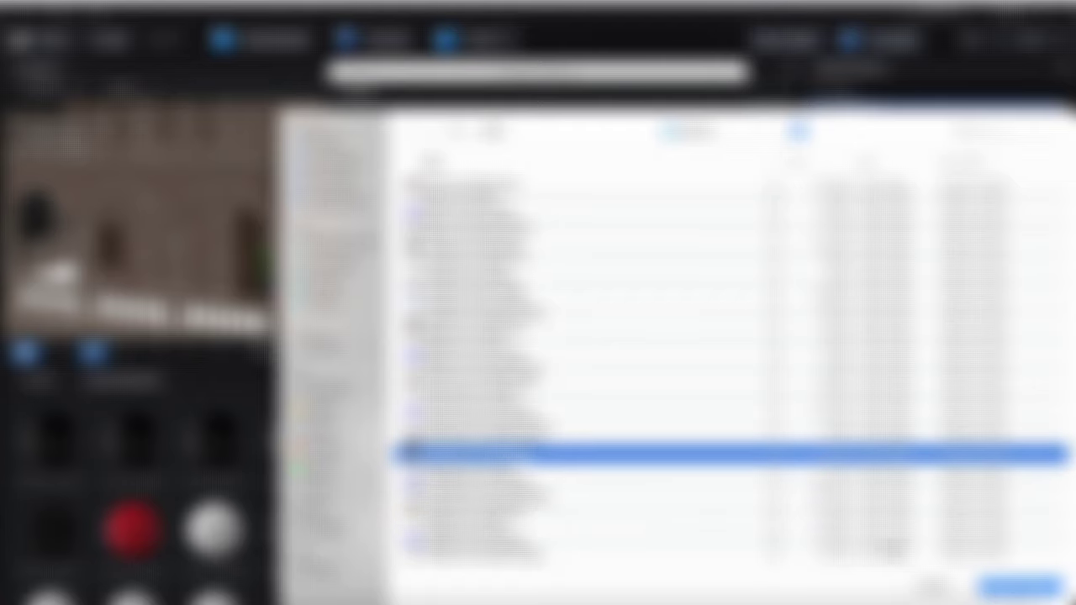
click(1020, 586)
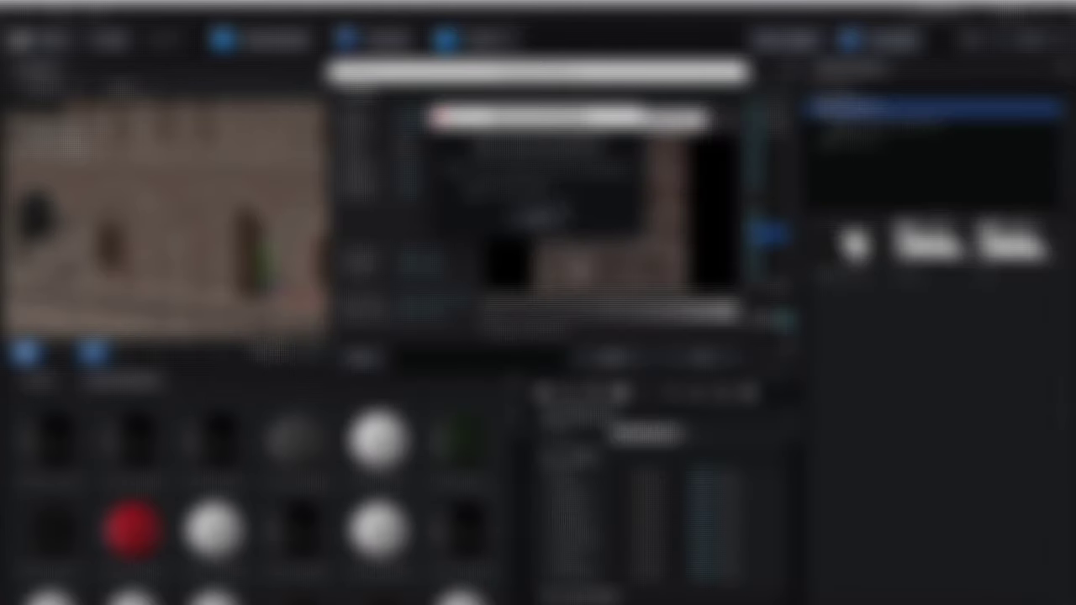
click(538, 217)
click(702, 359)
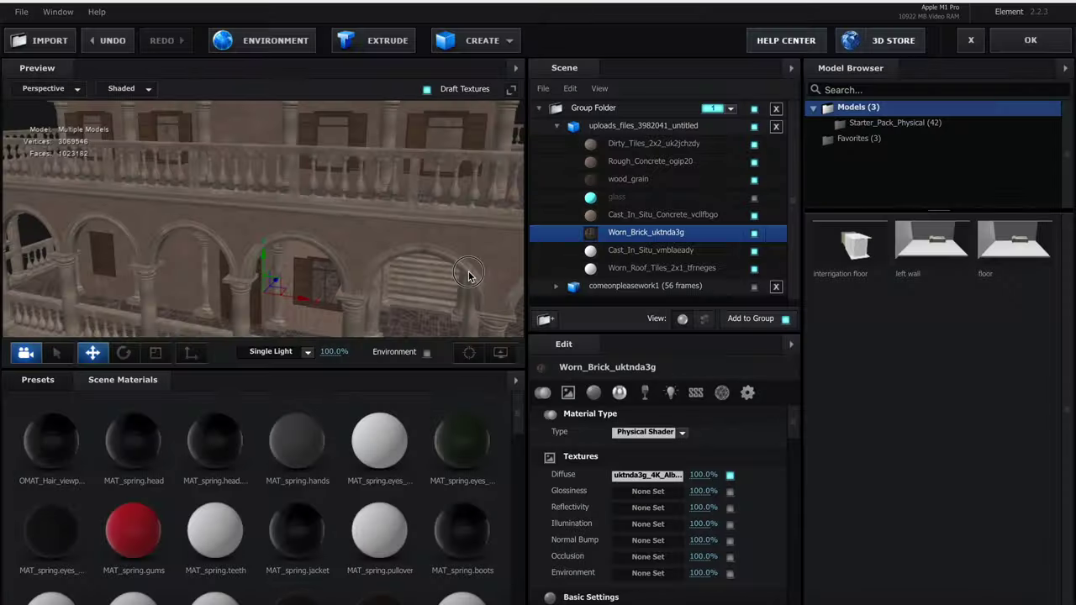
drag(468, 276, 515, 247)
Select the Cast_In_Situ_vmblaeady material and examine the building from above and below to find the parts using it
click(733, 251)
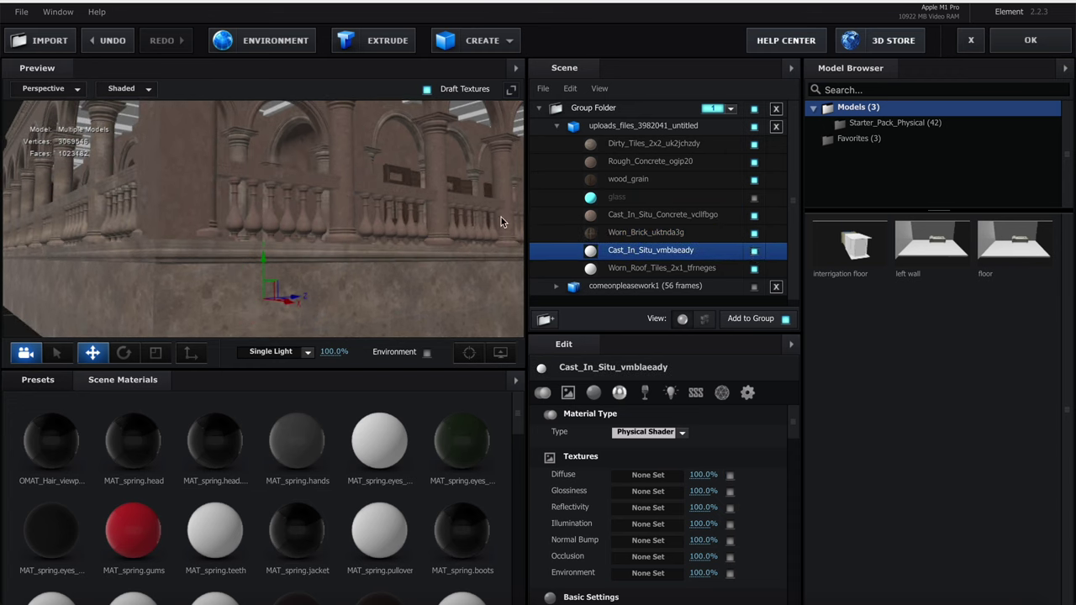
drag(501, 221, 609, 231)
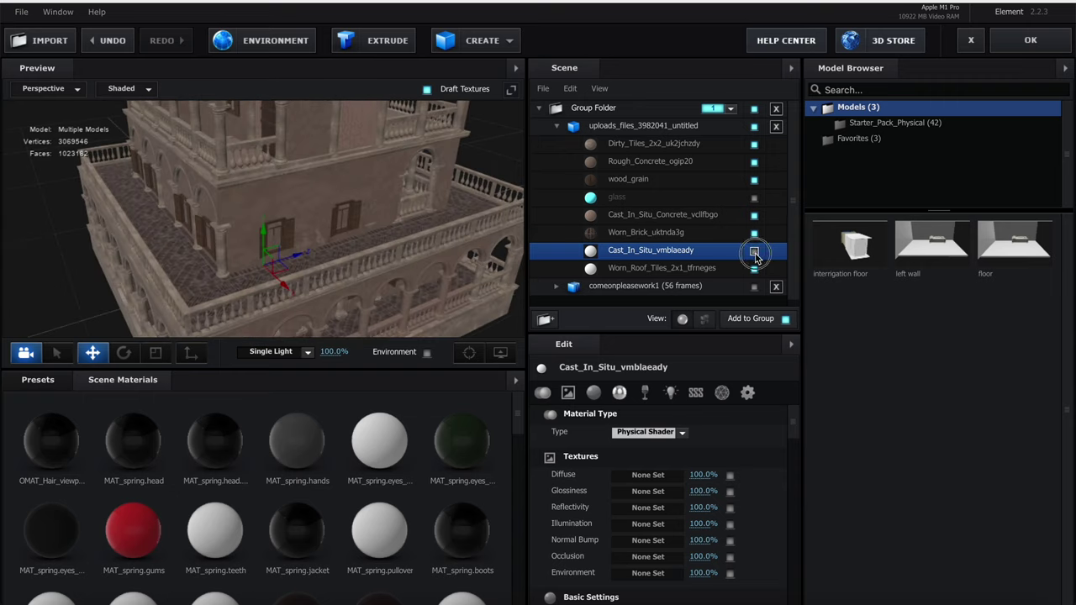
drag(478, 279, 477, 233)
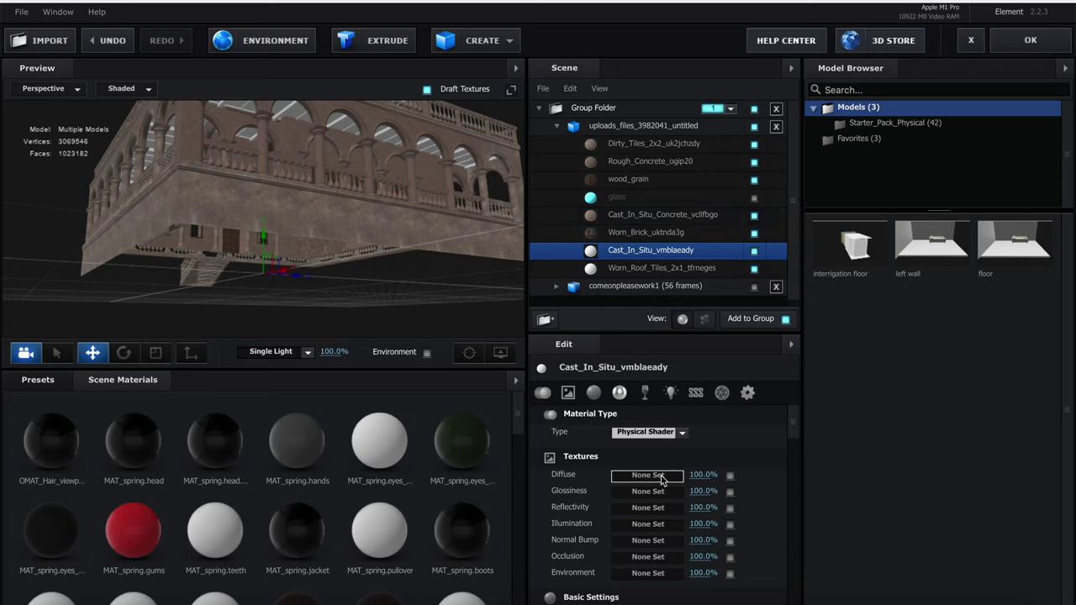
Try tfrneges_4K_Albedo.jpg as the diffuse texture of Cast_In_Situ_vmblaeady and inspect the building with it
click(649, 474)
click(538, 121)
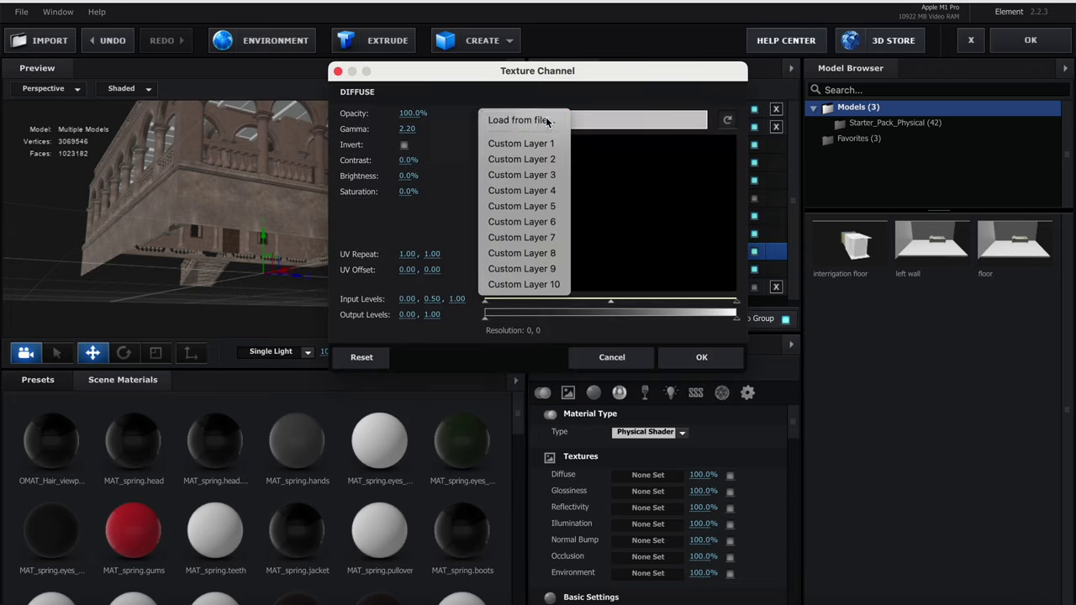
click(543, 120)
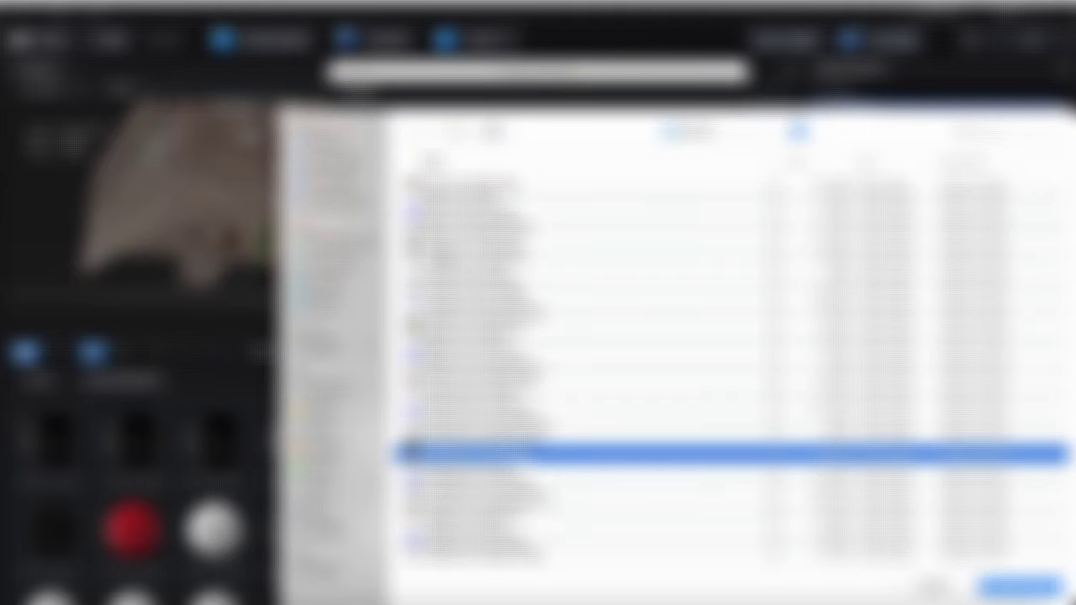
click(479, 258)
click(1020, 588)
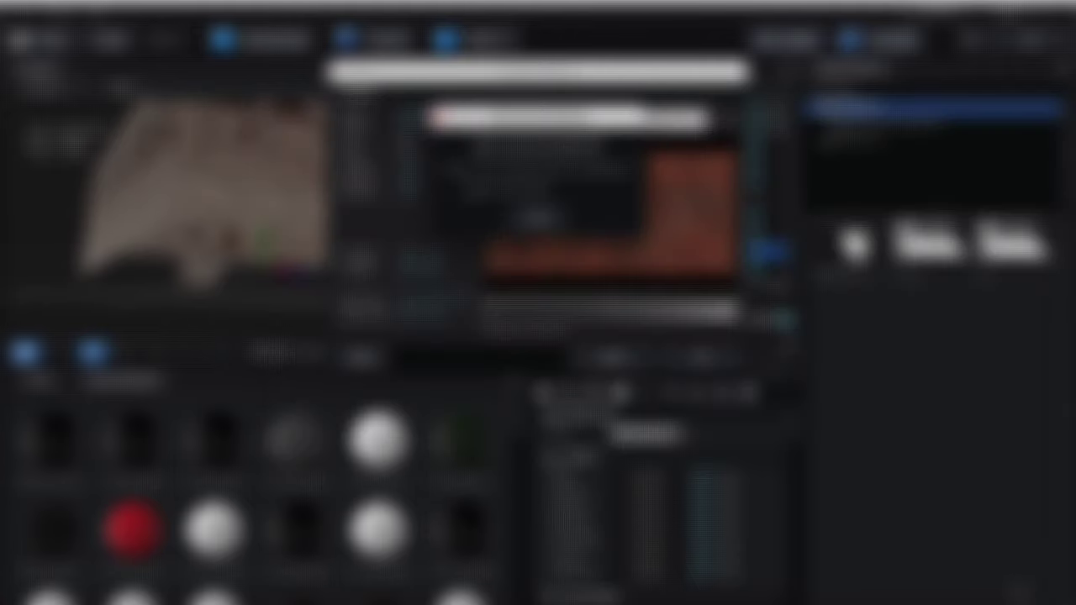
click(541, 221)
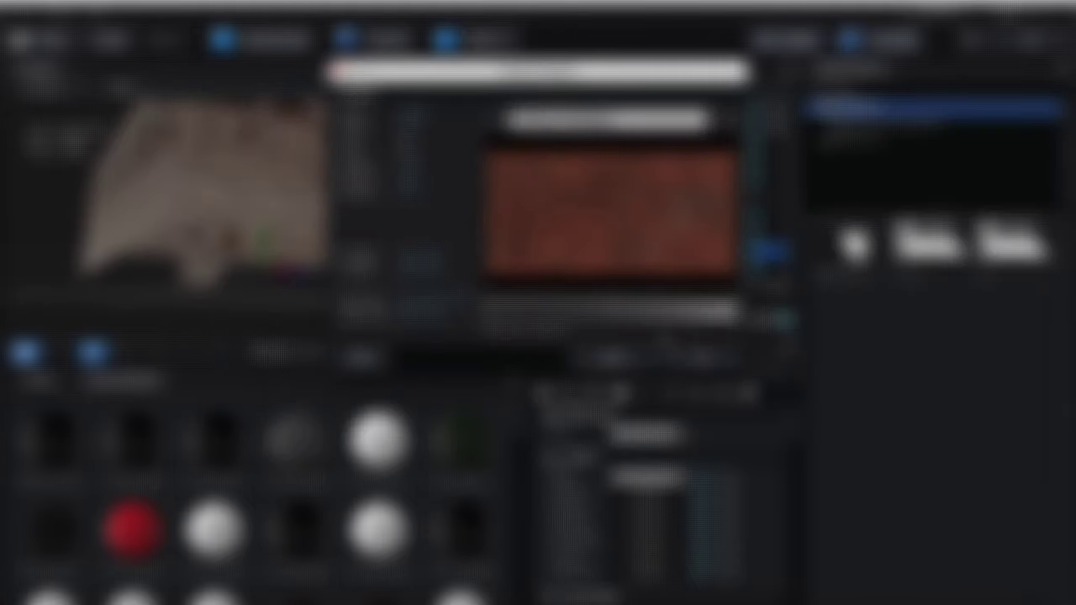
click(705, 357)
drag(454, 193, 382, 169)
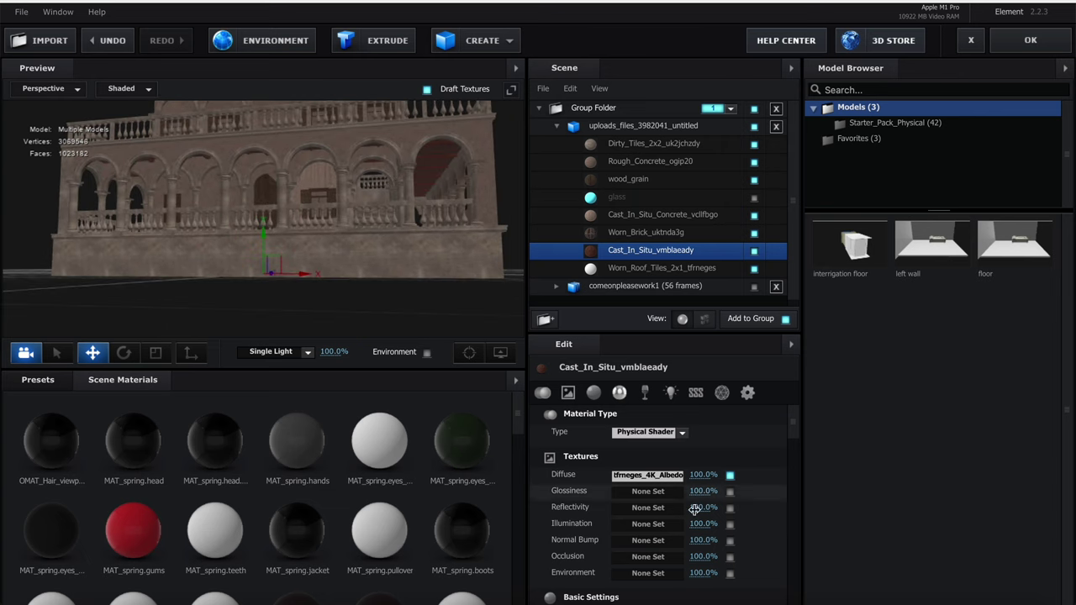
Replace the diffuse texture of Cast_In_Situ_vmblaeady with a different image from the texture folder
click(648, 475)
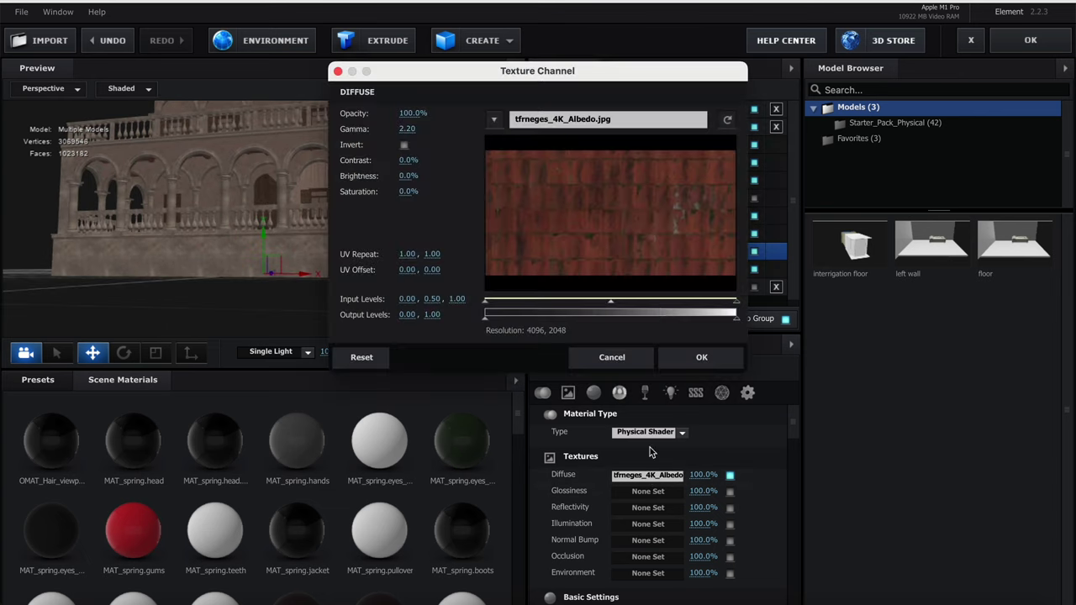
click(494, 119)
click(508, 121)
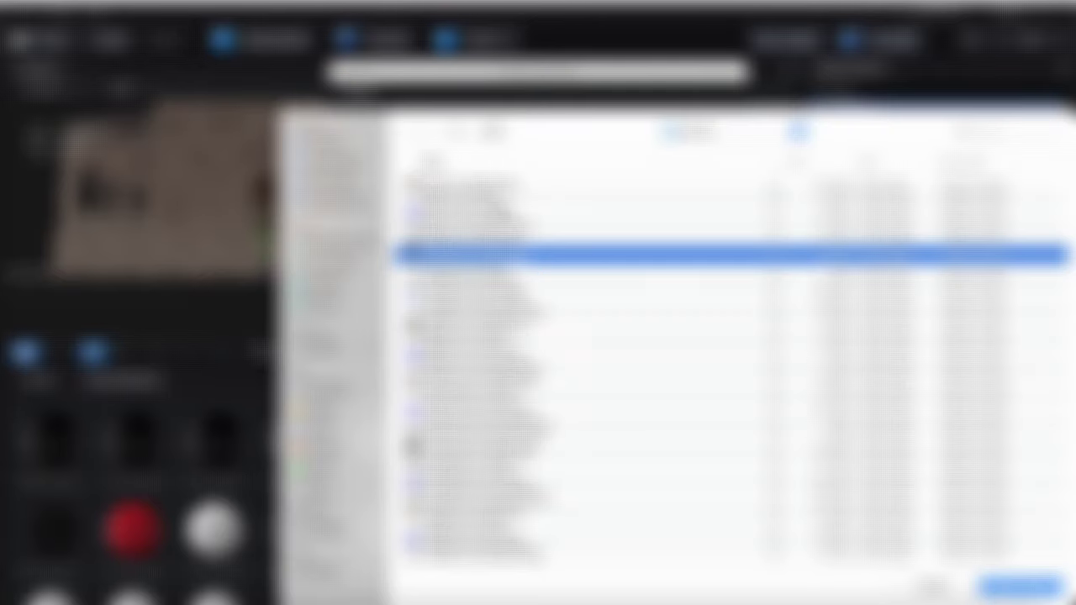
click(461, 454)
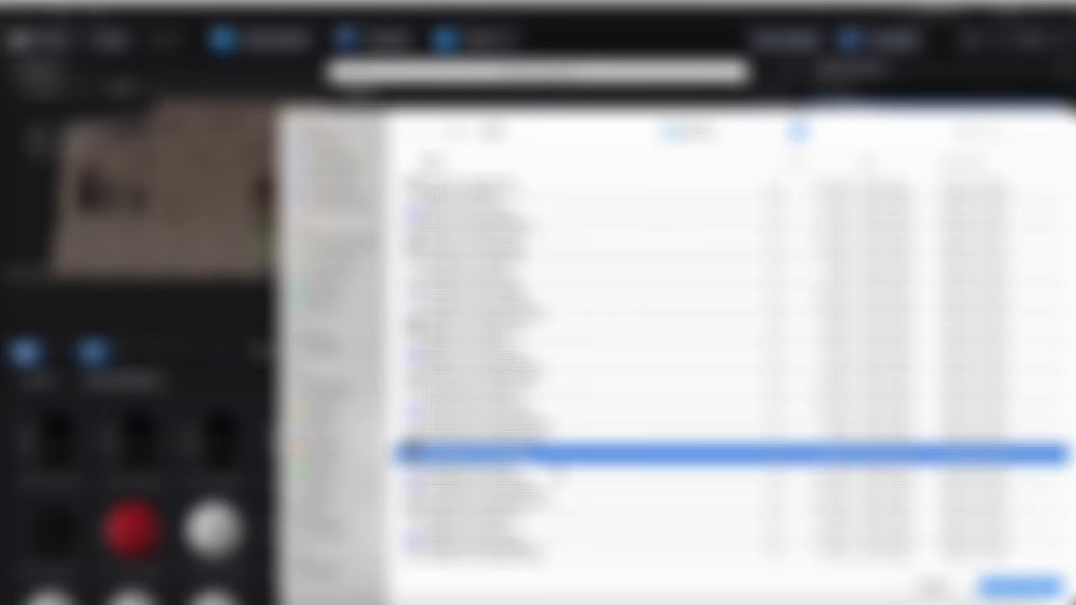
click(1012, 590)
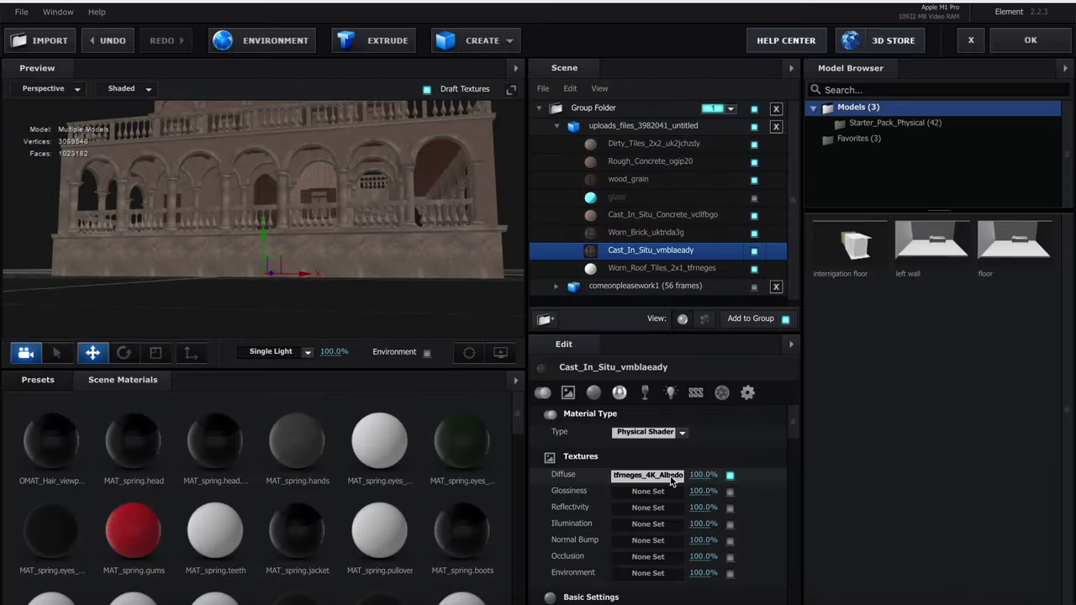
Try a plain tan image from the texture folder as the diffuse texture of Cast_In_Situ_vmblaeady
click(647, 475)
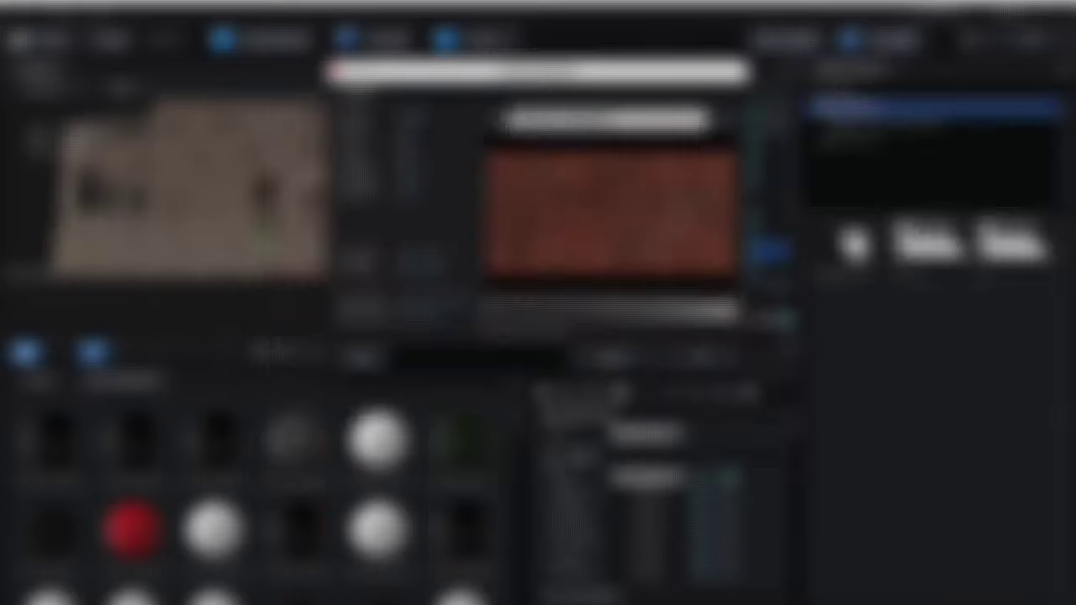
click(507, 122)
scroll(551, 370, down, 4)
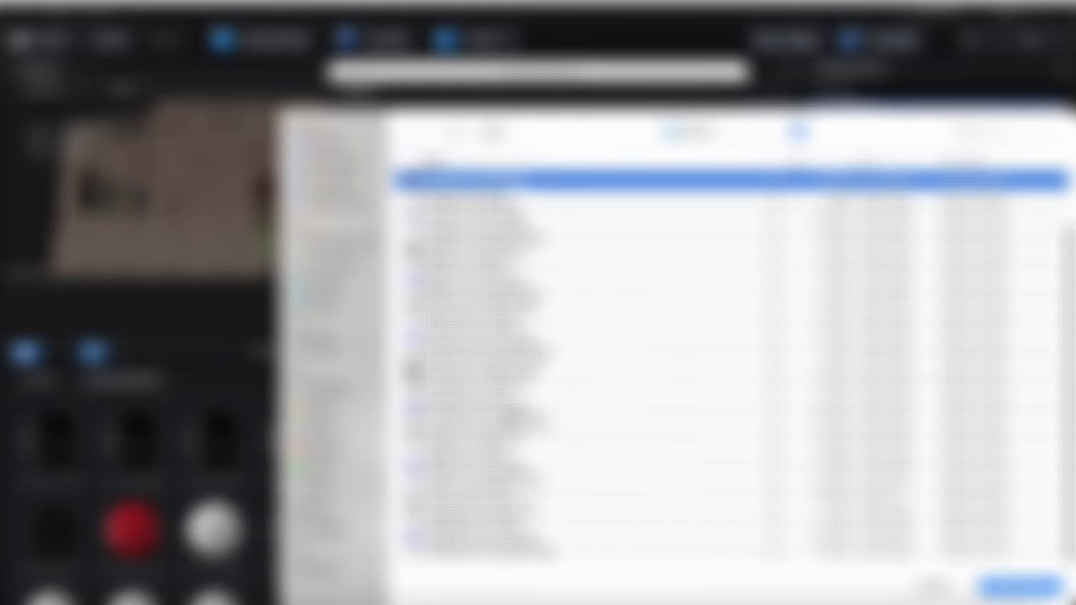
click(492, 439)
key(Return)
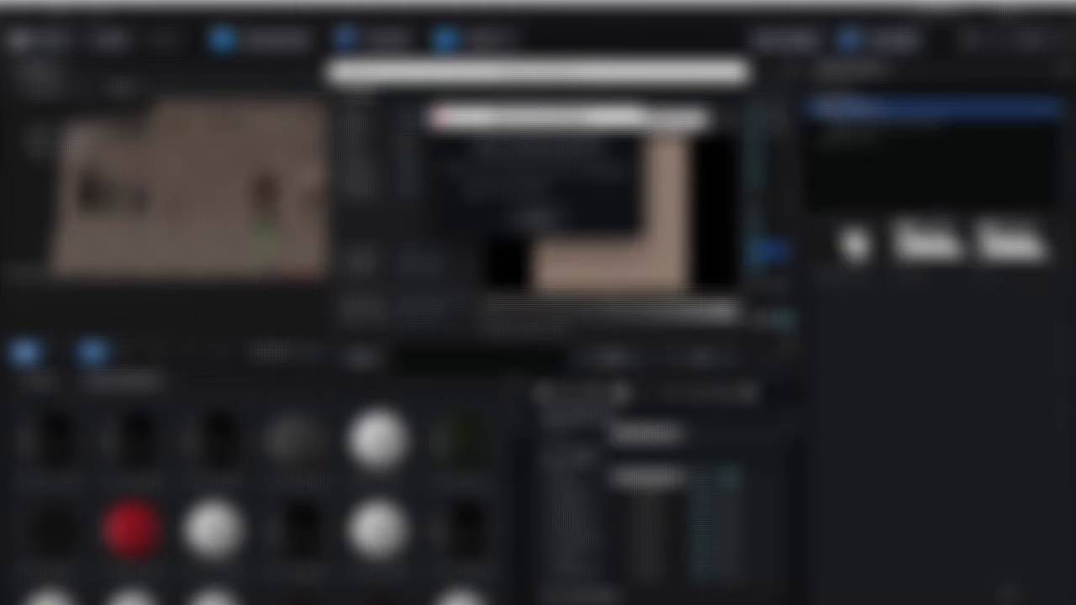
click(541, 220)
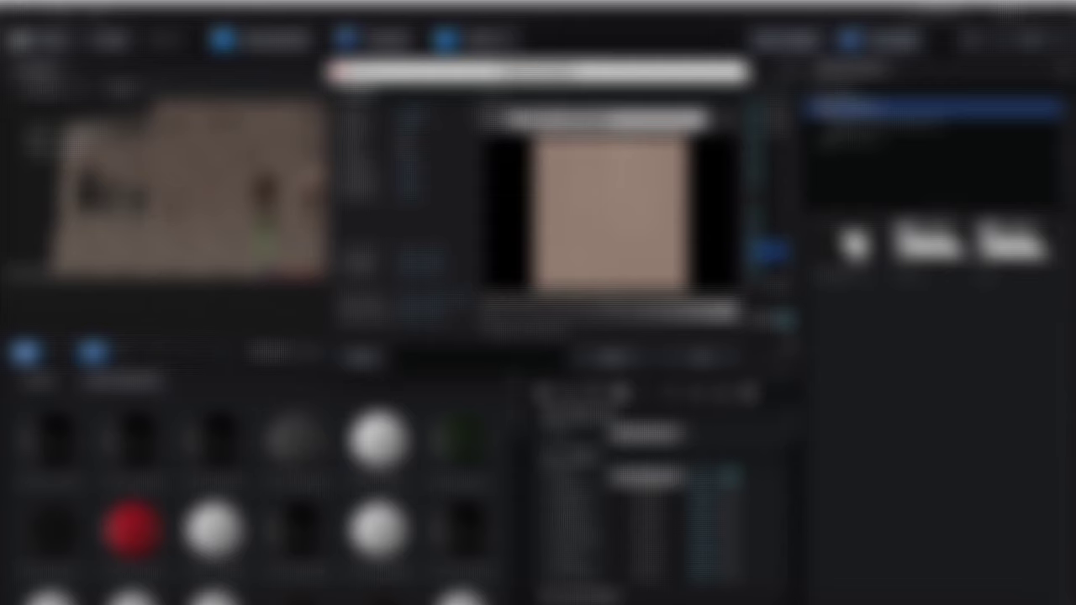
Reopen the file selection for the diffuse texture and preview several texture images in Finder to find the matching concrete
click(498, 119)
click(520, 118)
click(502, 131)
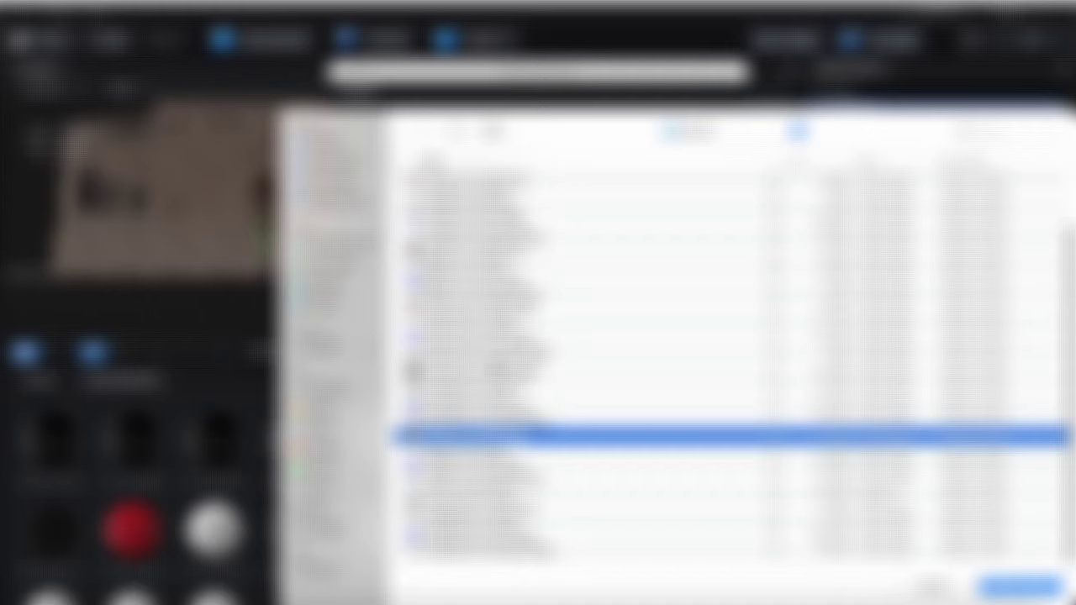
click(74, 600)
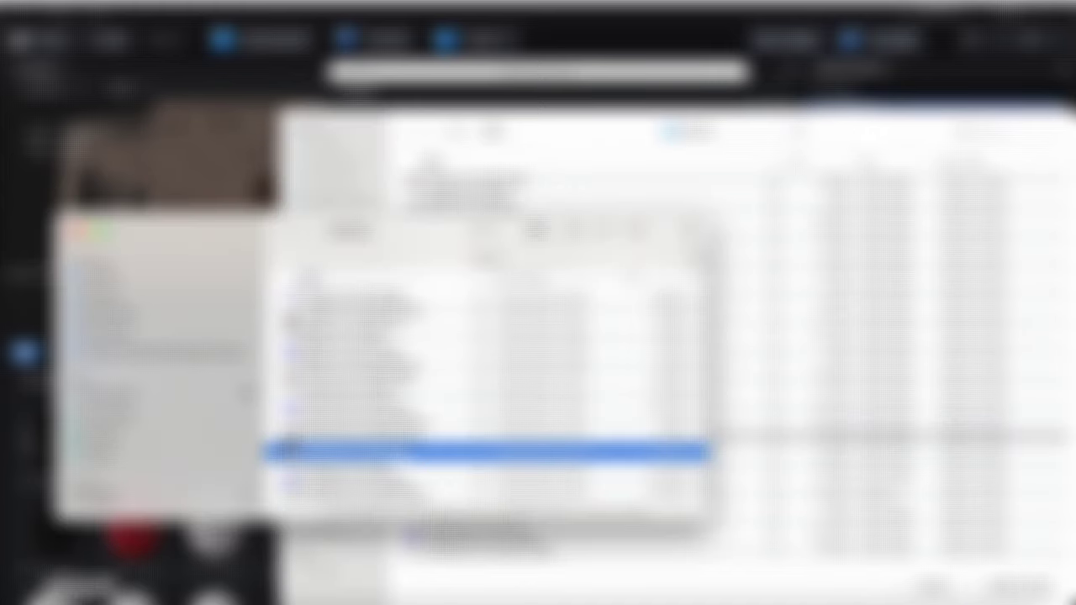
click(372, 326)
scroll(372, 327, up, 5)
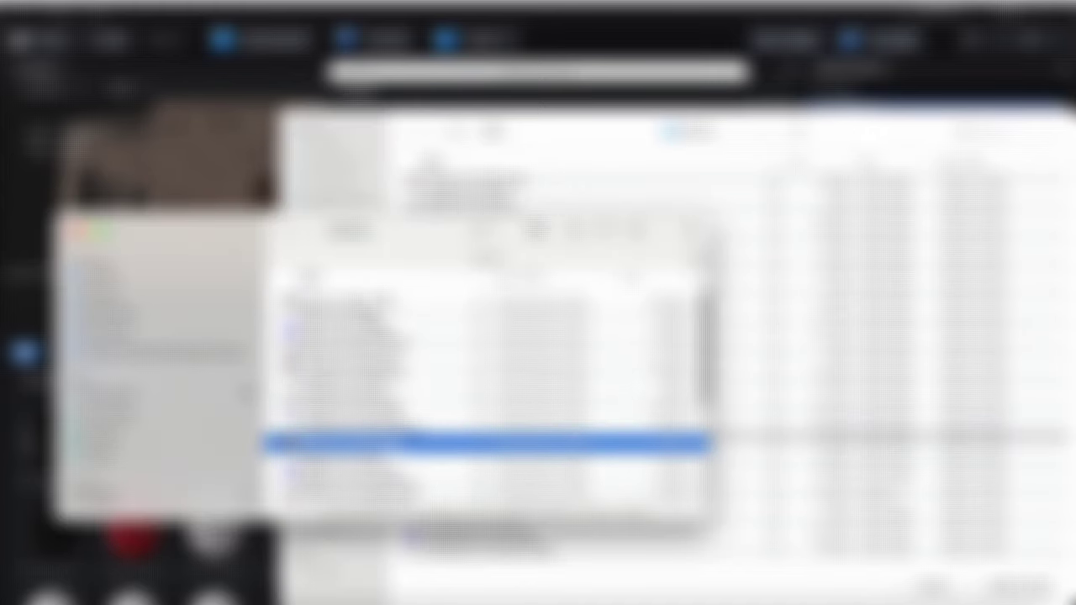
click(369, 302)
key(space)
key(space)
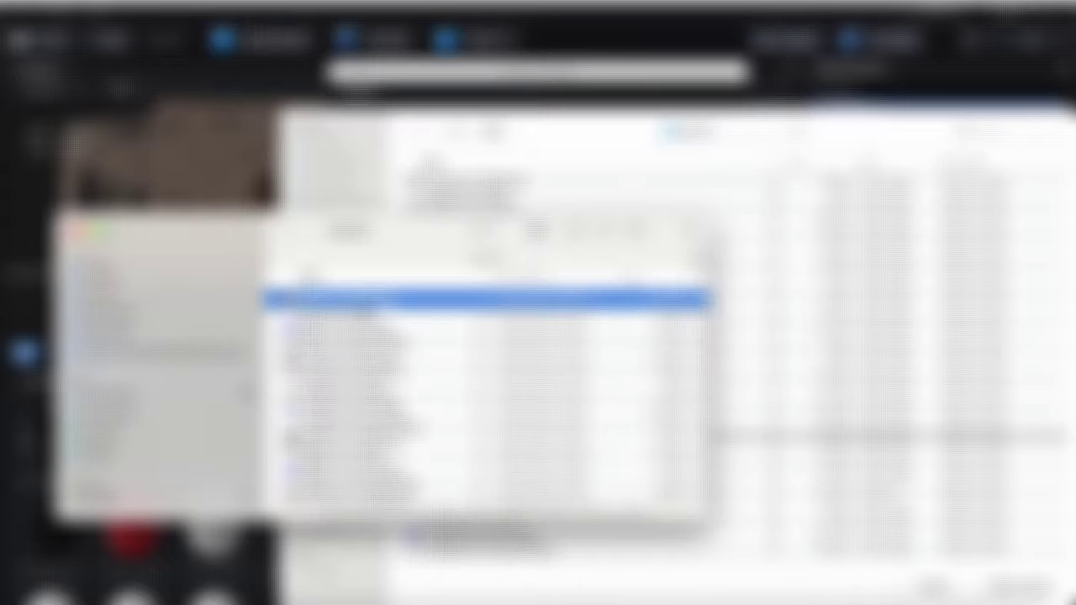
click(321, 374)
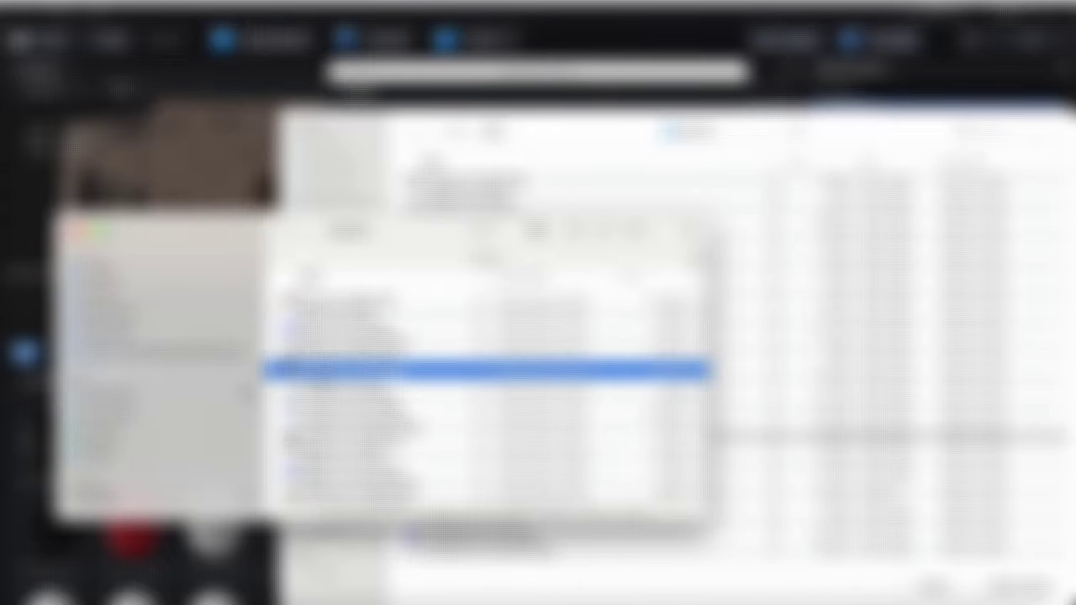
key(space)
key(space)
click(353, 441)
key(space)
key(space)
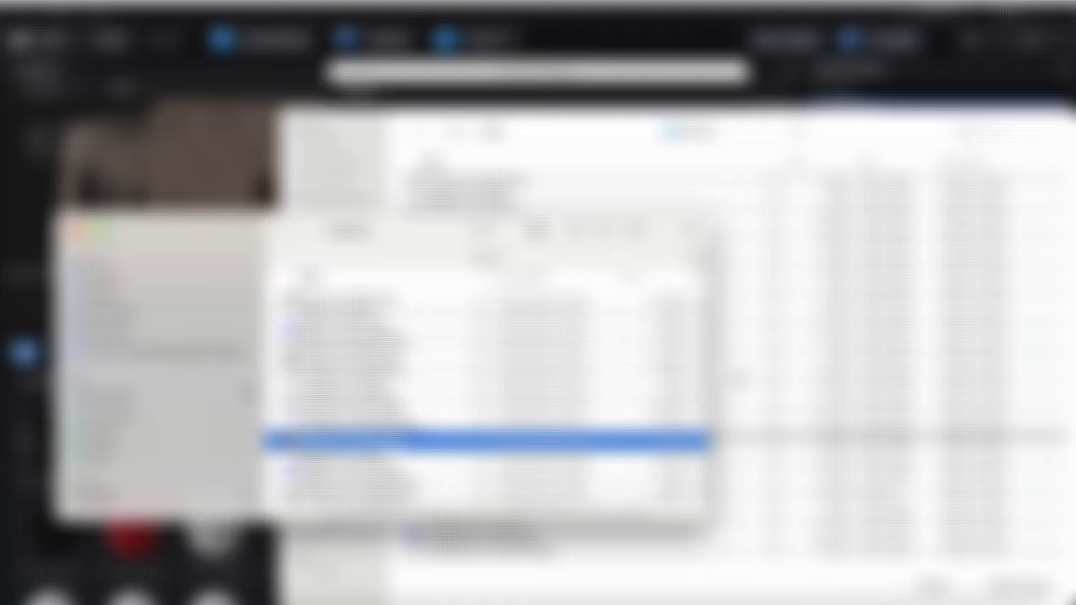
Back in Element, load the tjtkfjkfw 2K albedo image as the diffuse texture of Cast_In_Situ_vmblaeady and inspect the building
click(740, 378)
click(538, 253)
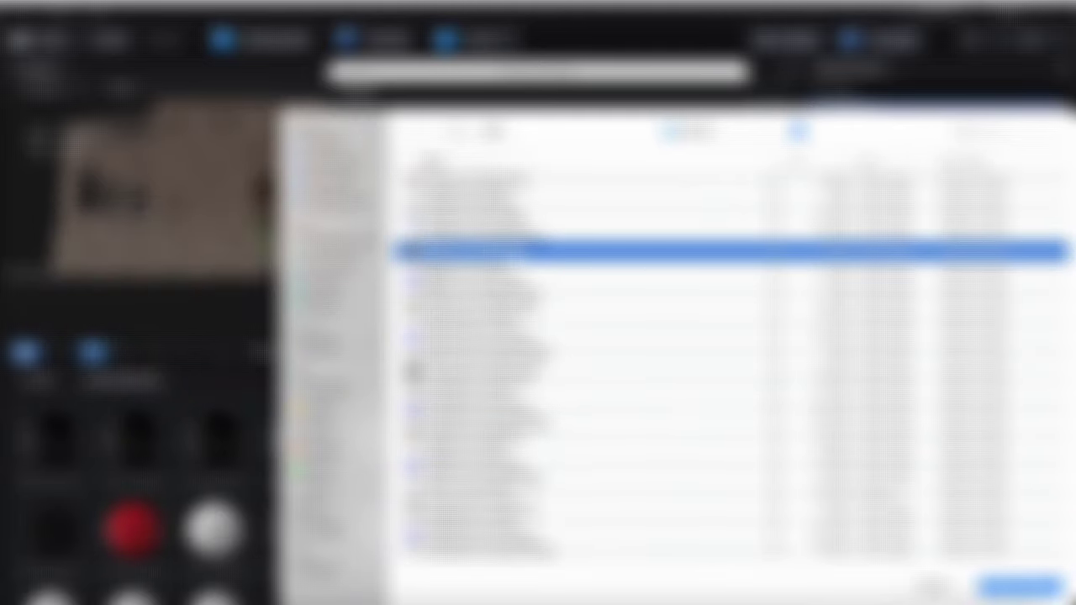
click(1020, 587)
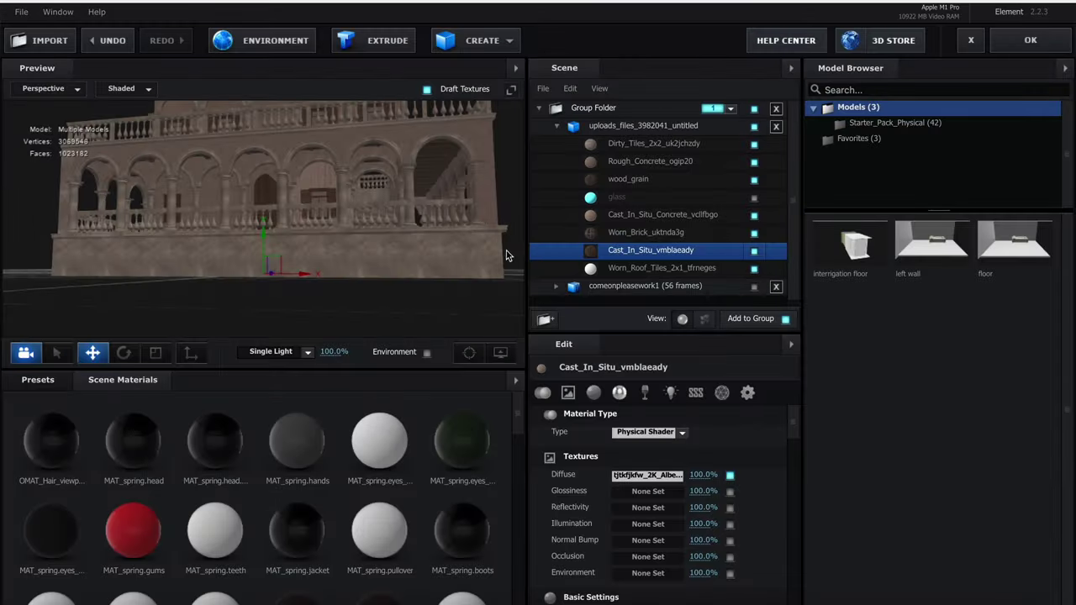
drag(506, 251, 429, 206)
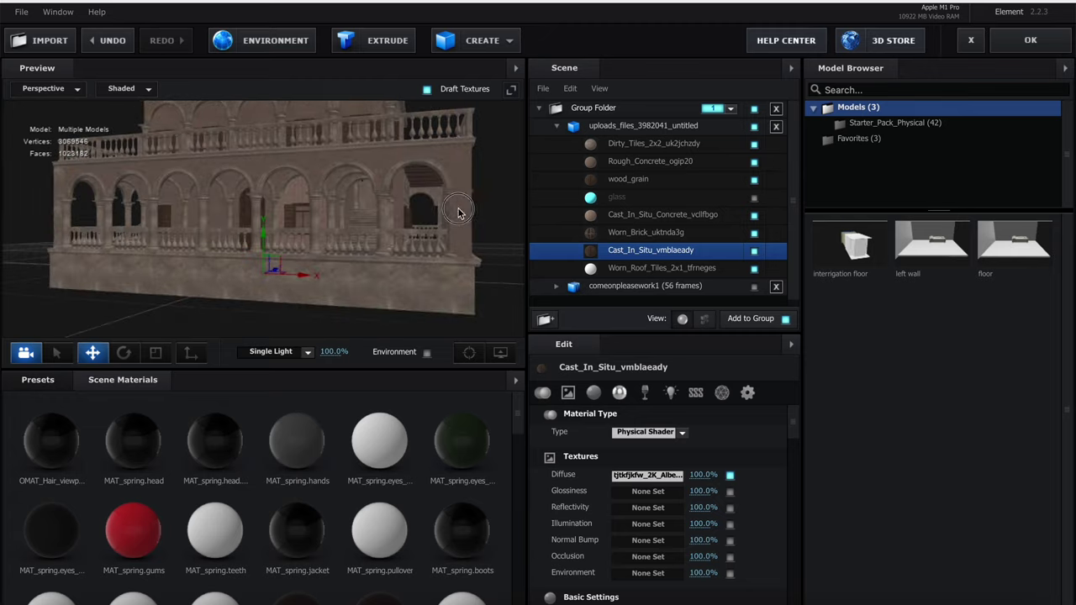
Apply the Element scene, return to the After Effects composition and save the project
click(1031, 40)
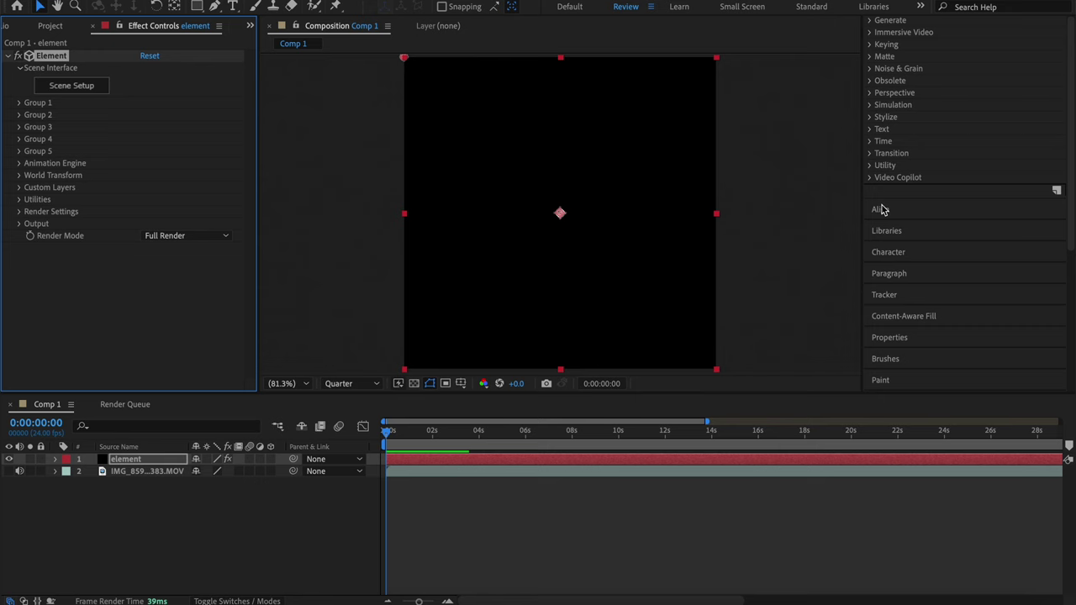
click(753, 264)
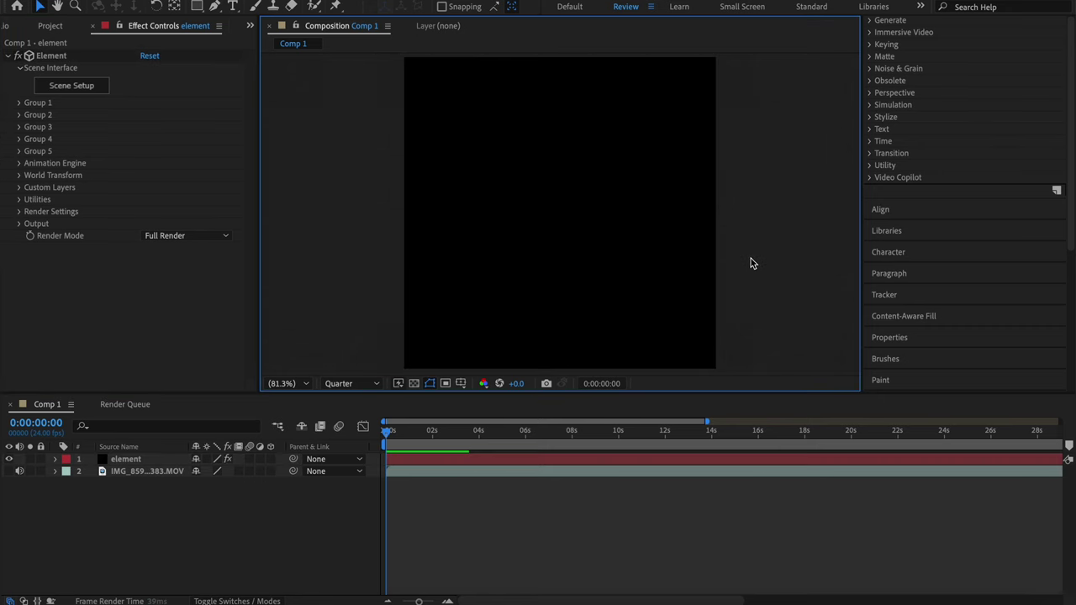
key(ctrl+s)
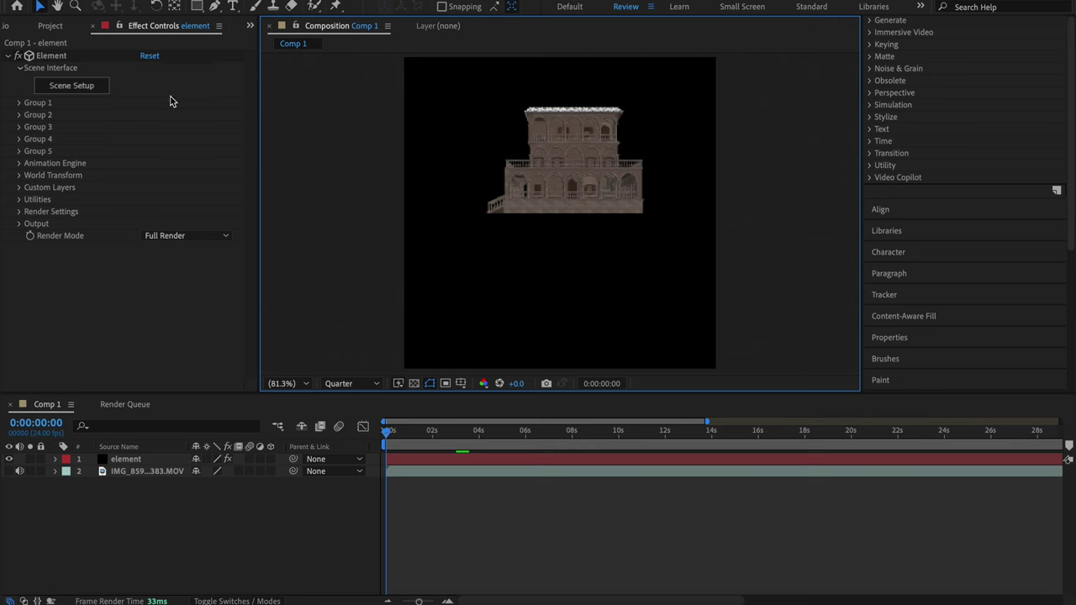
Reopen the Element scene setup, select the Worn_Roof_Tiles_2x1_tfrneges material and identify the building parts using it
click(97, 90)
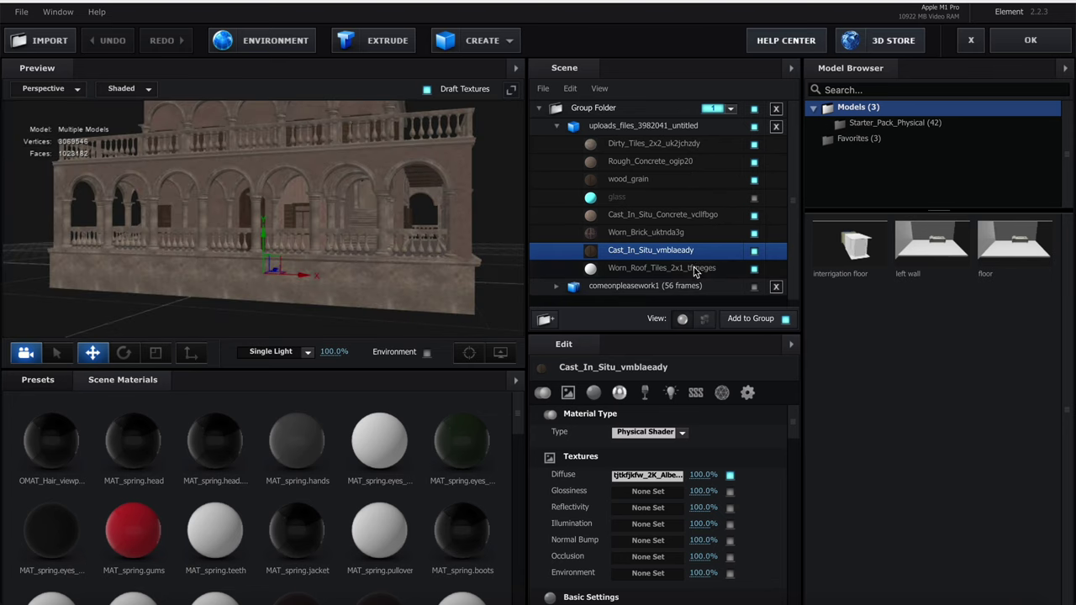
click(694, 269)
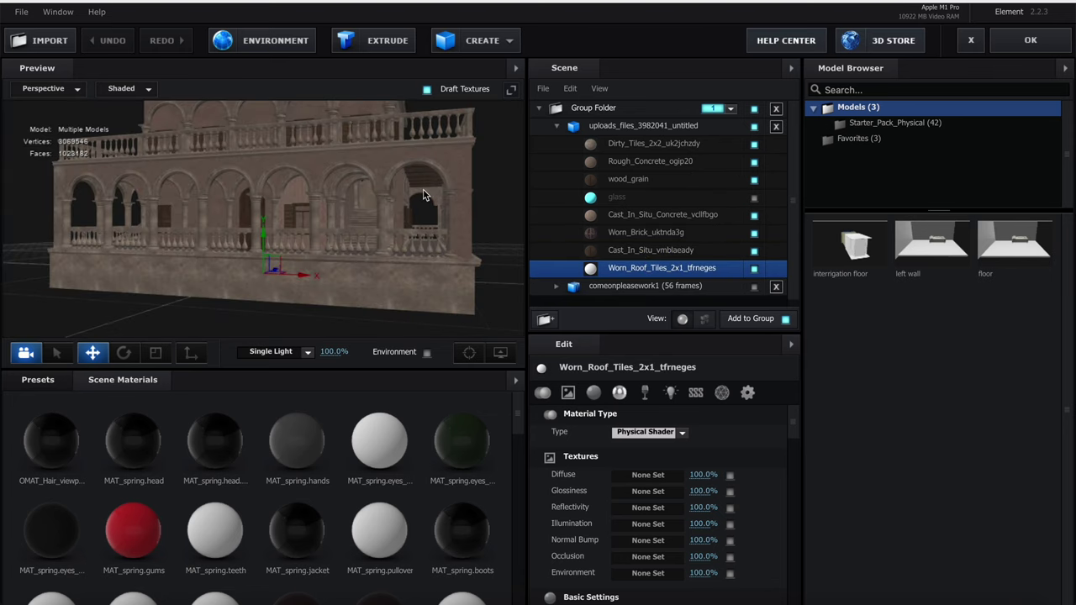
scroll(424, 196, down, 10)
drag(425, 182, 419, 231)
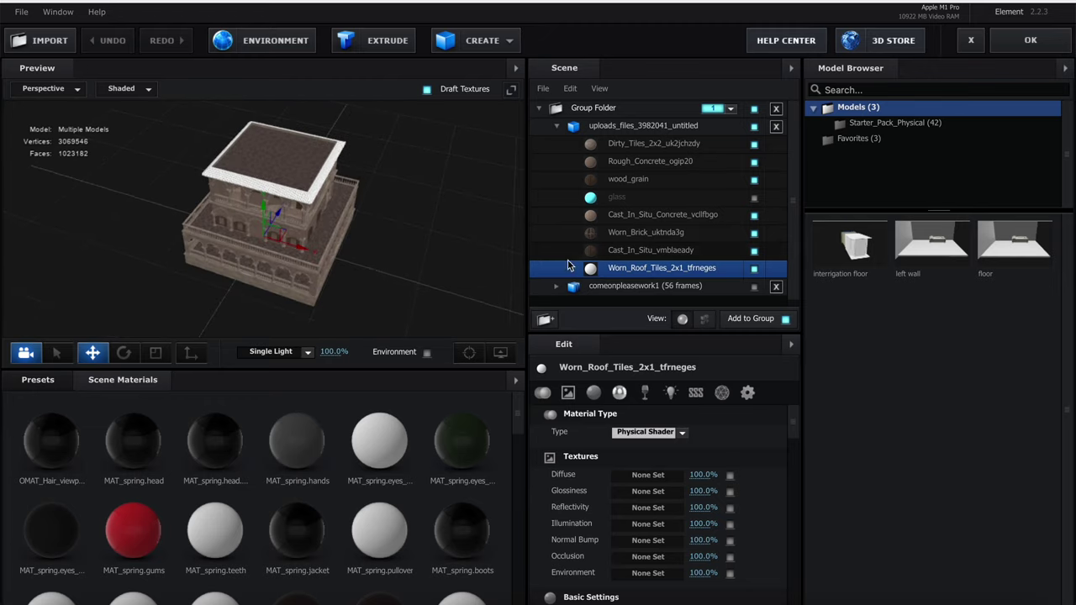
click(755, 270)
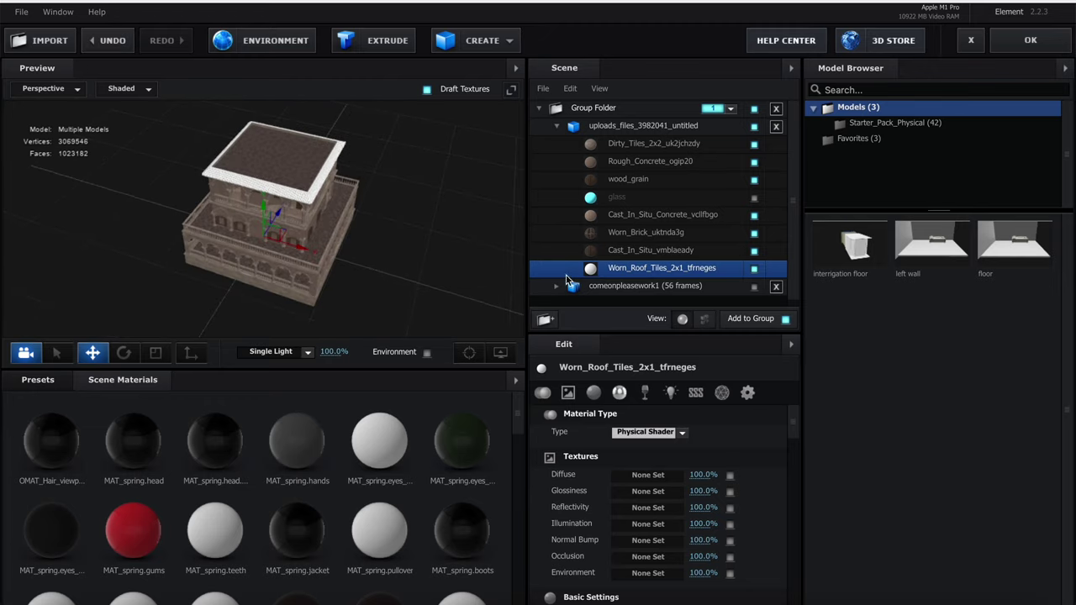
Start loading a diffuse texture file for Worn_Roof_Tiles_2x1_tfrneges and browse to the building's texture folder
click(644, 475)
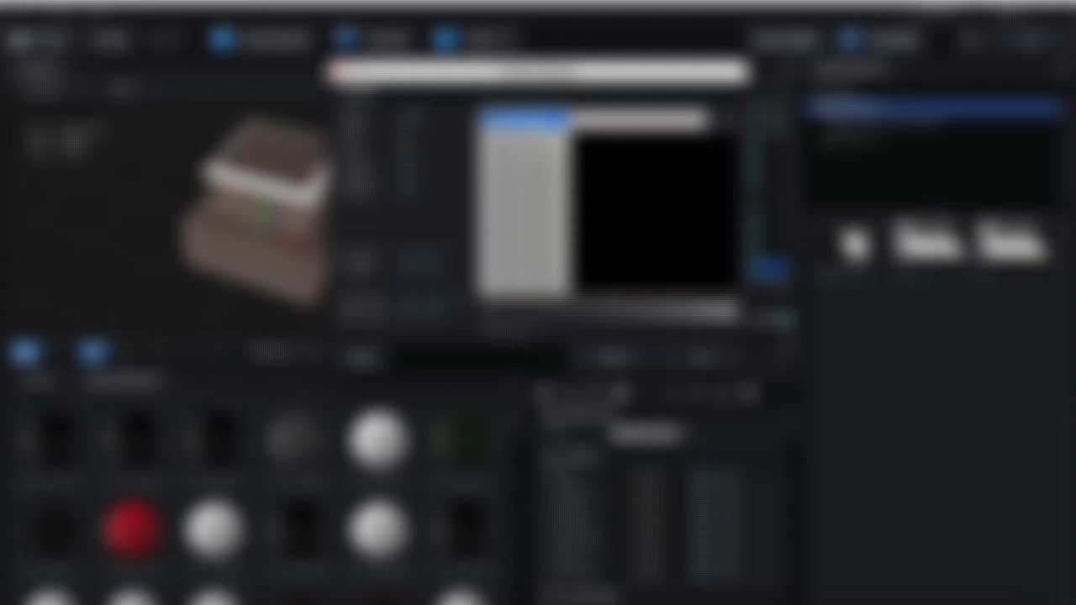
click(520, 120)
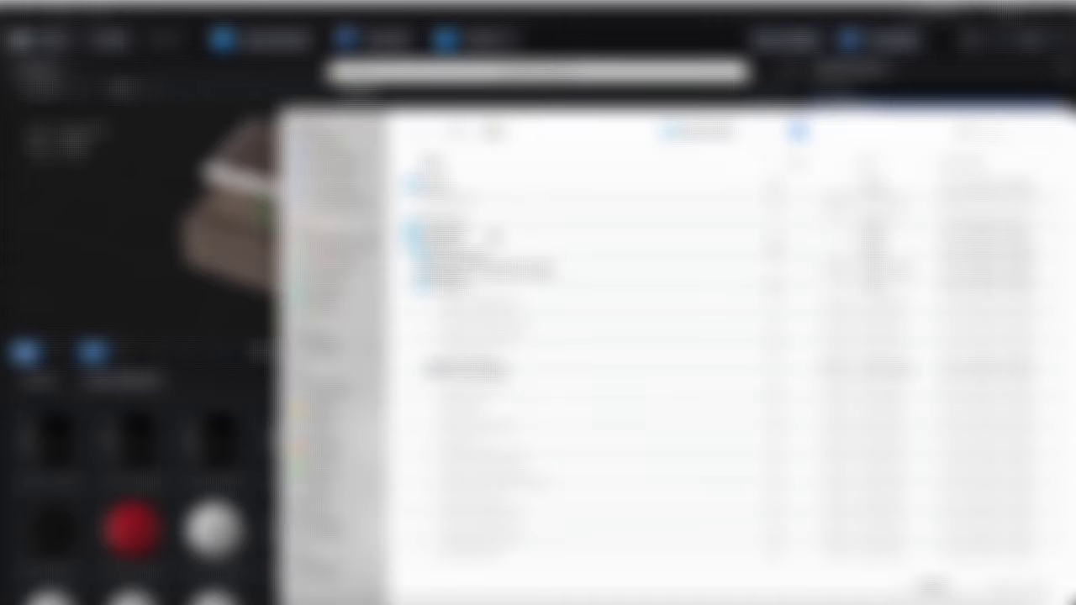
click(715, 131)
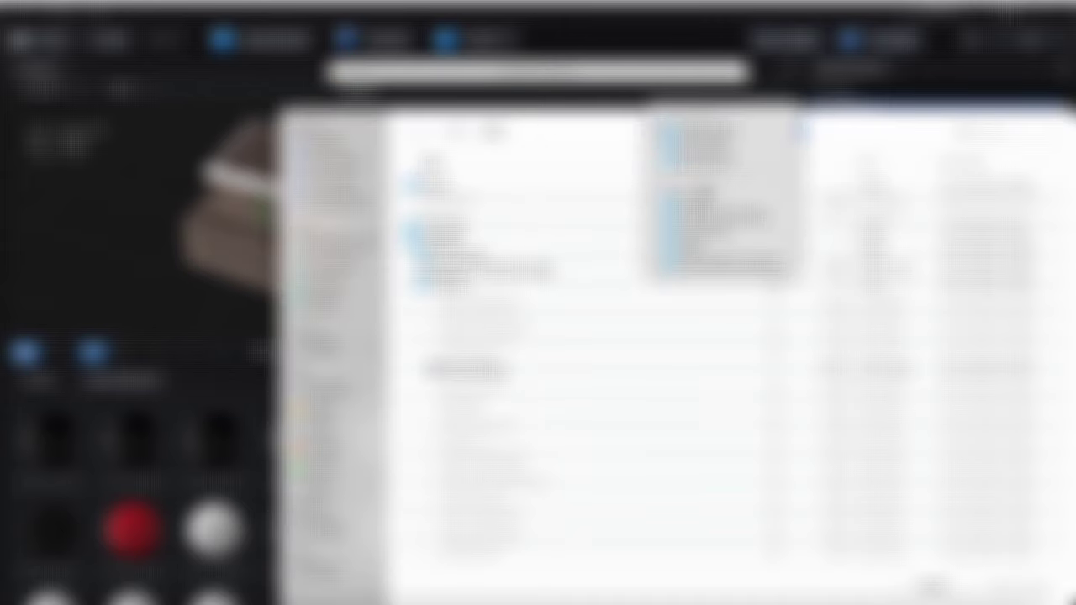
click(714, 218)
double_click(448, 185)
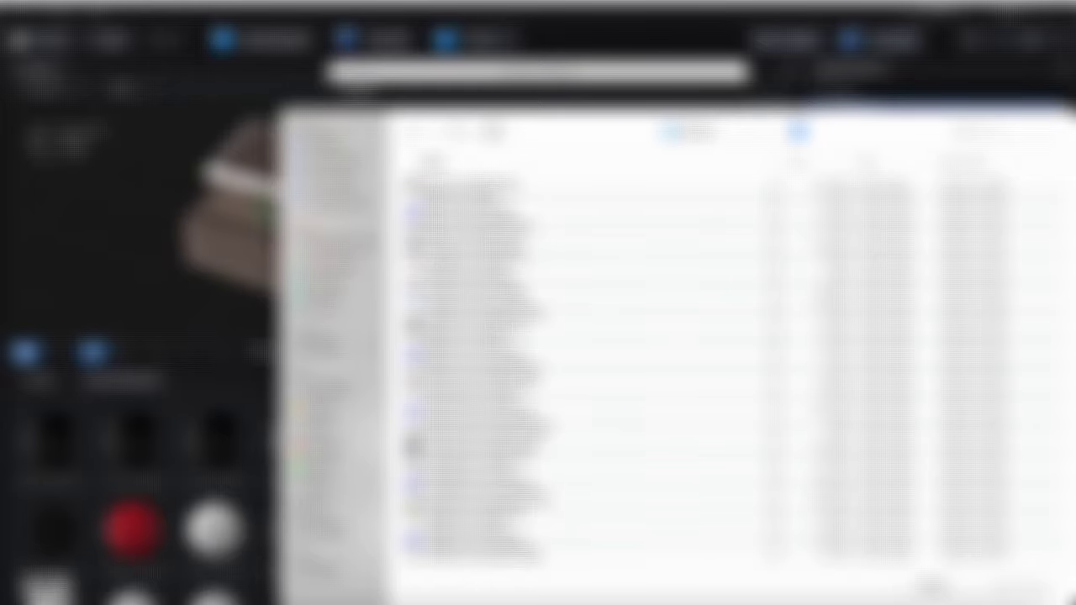
Preview the roof texture file in the file manager and load the tfrneges 4K albedo image as the diffuse texture of Worn_Roof_Tiles_2x1_tfrneges
click(41, 600)
click(319, 370)
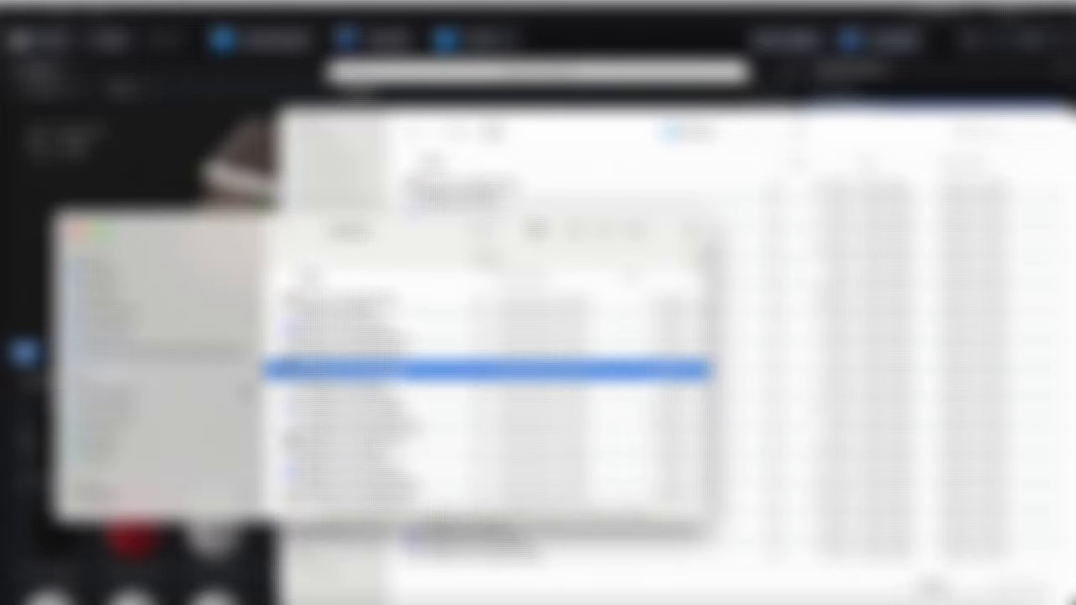
key(space)
key(space)
click(87, 230)
click(453, 259)
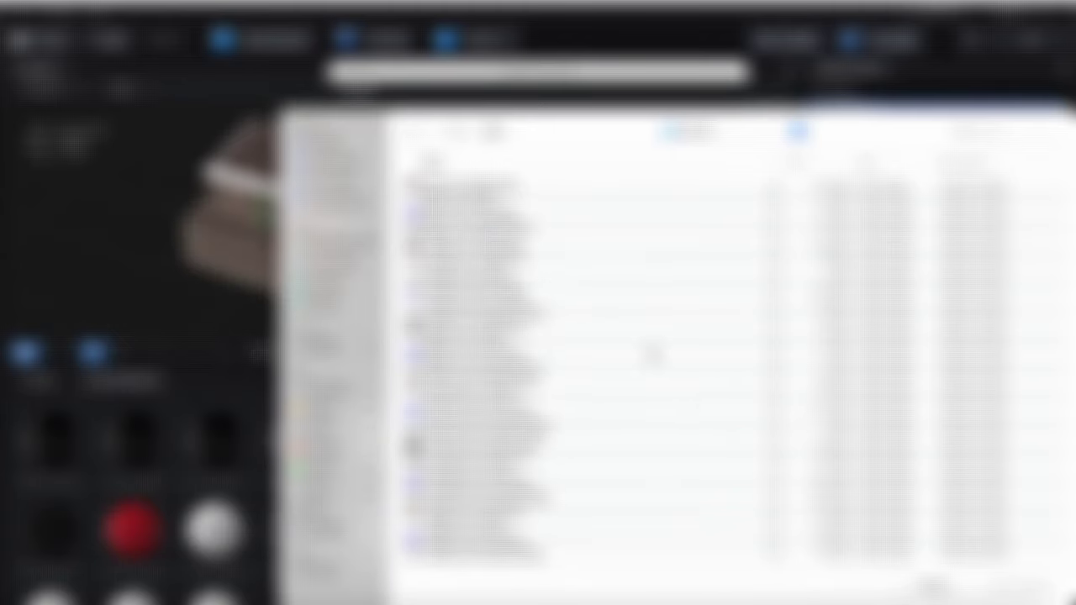
click(458, 256)
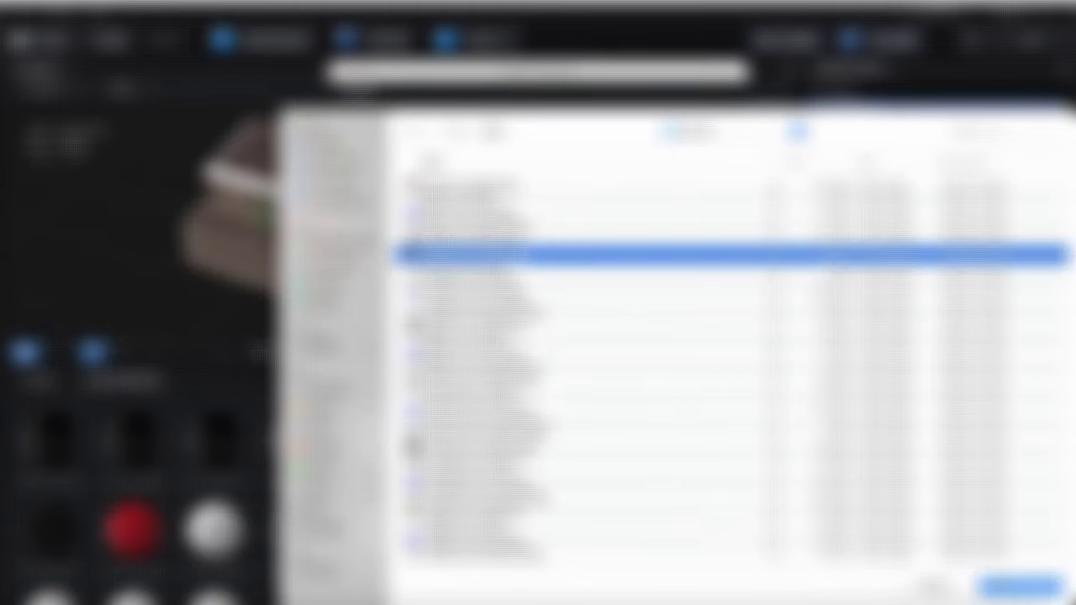
click(1007, 588)
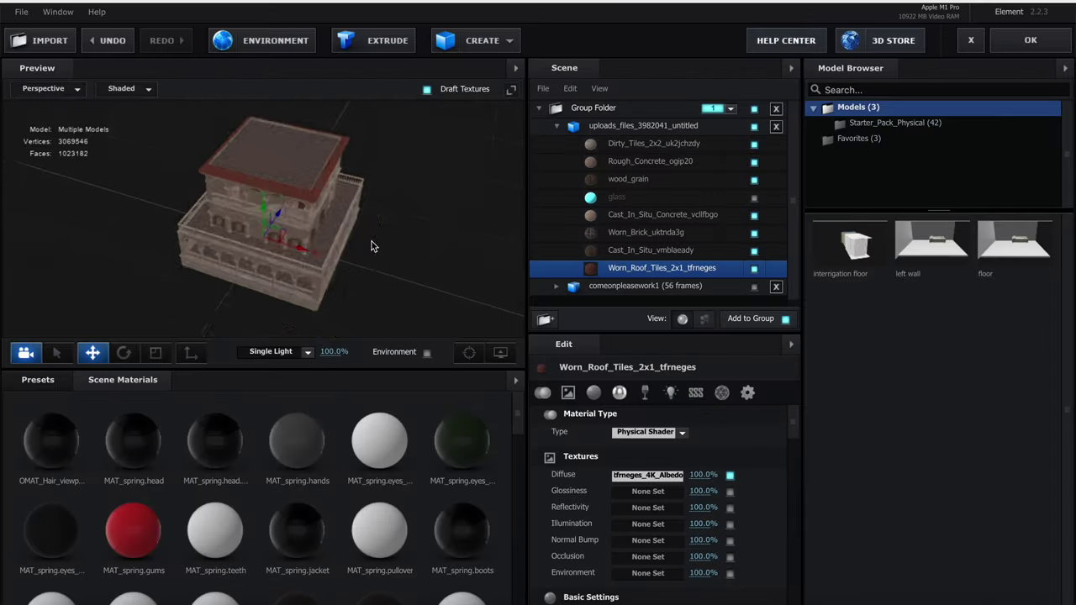
drag(371, 242, 440, 157)
Apply the Element scene, check the building in the After Effects composition, and reopen the scene setup to view its front
click(1034, 40)
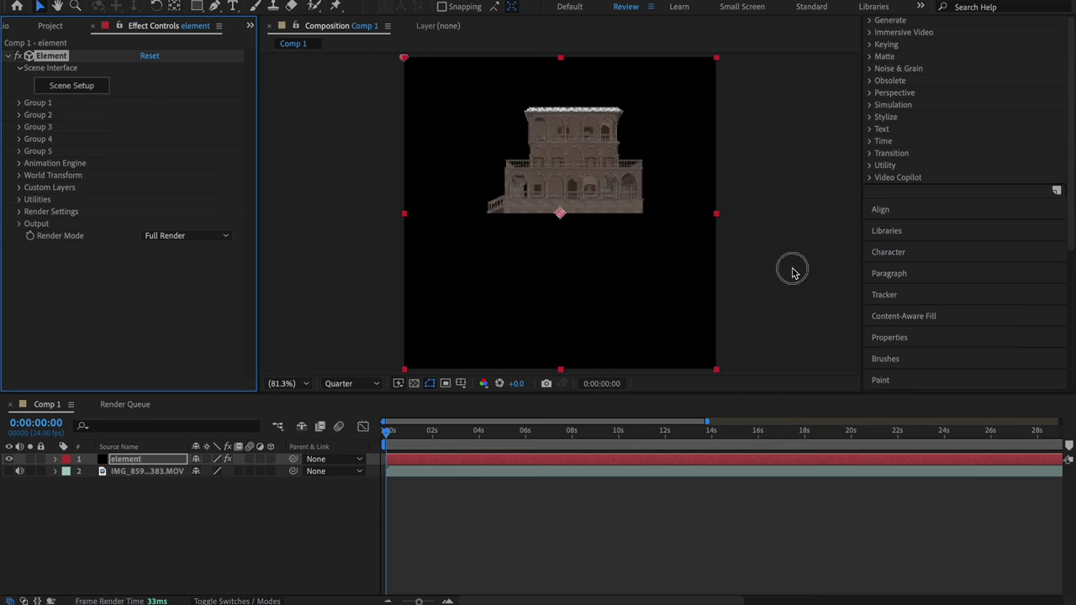
click(86, 87)
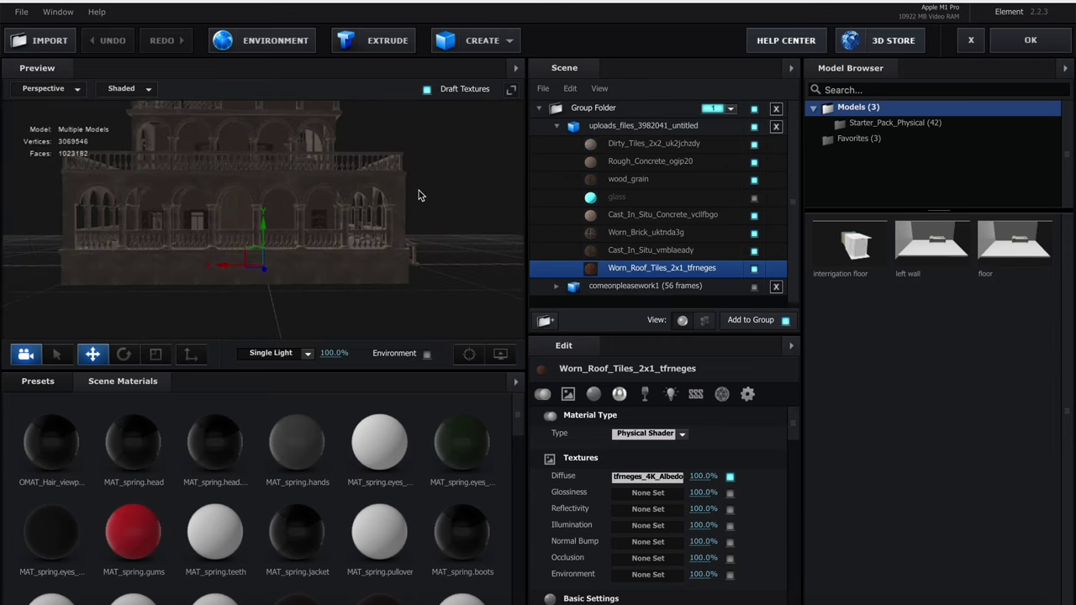
scroll(421, 191, up, 5)
scroll(422, 190, down, 10)
scroll(409, 188, up, 4)
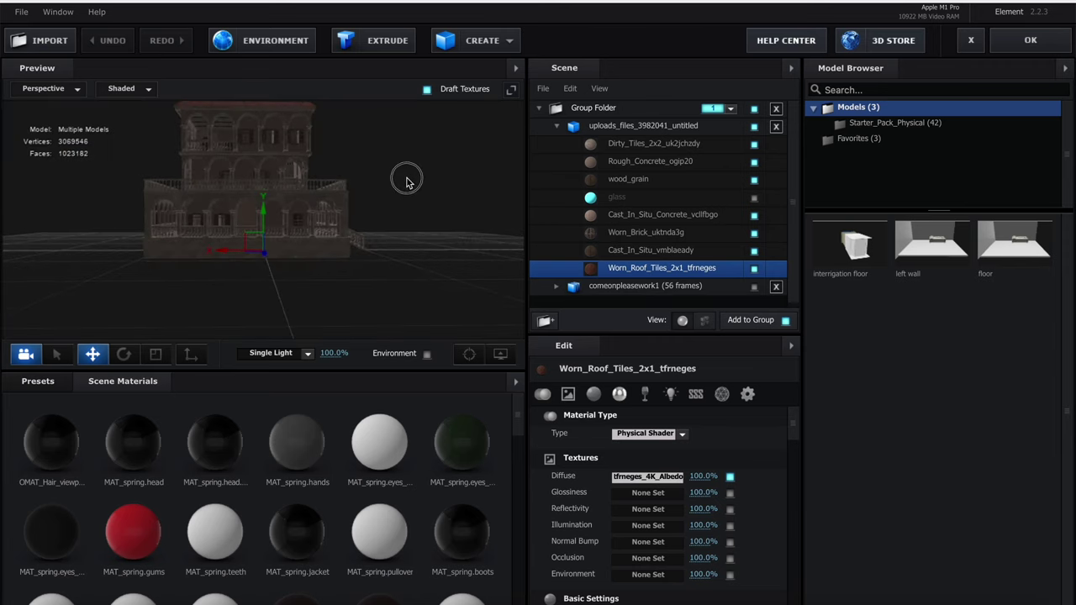
drag(407, 183, 400, 192)
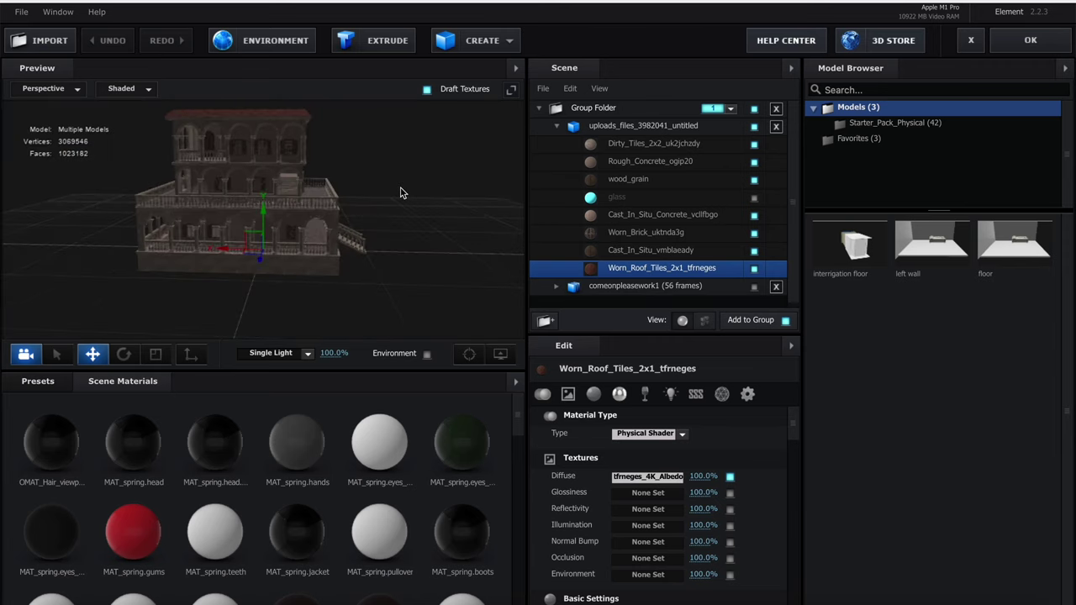
Create a sphere primitive in the building's group folder
click(487, 44)
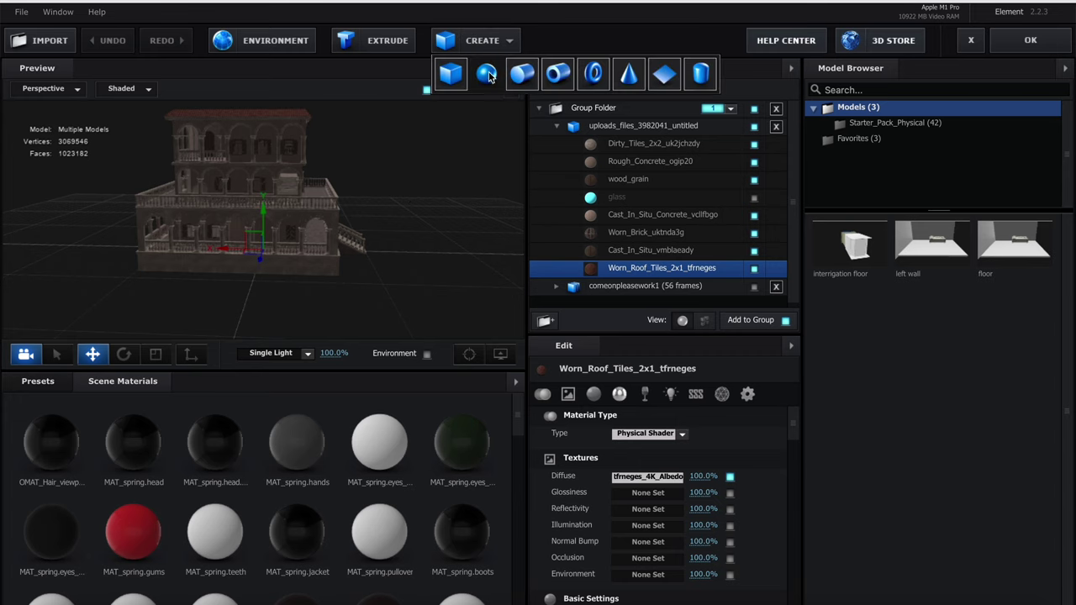
click(488, 75)
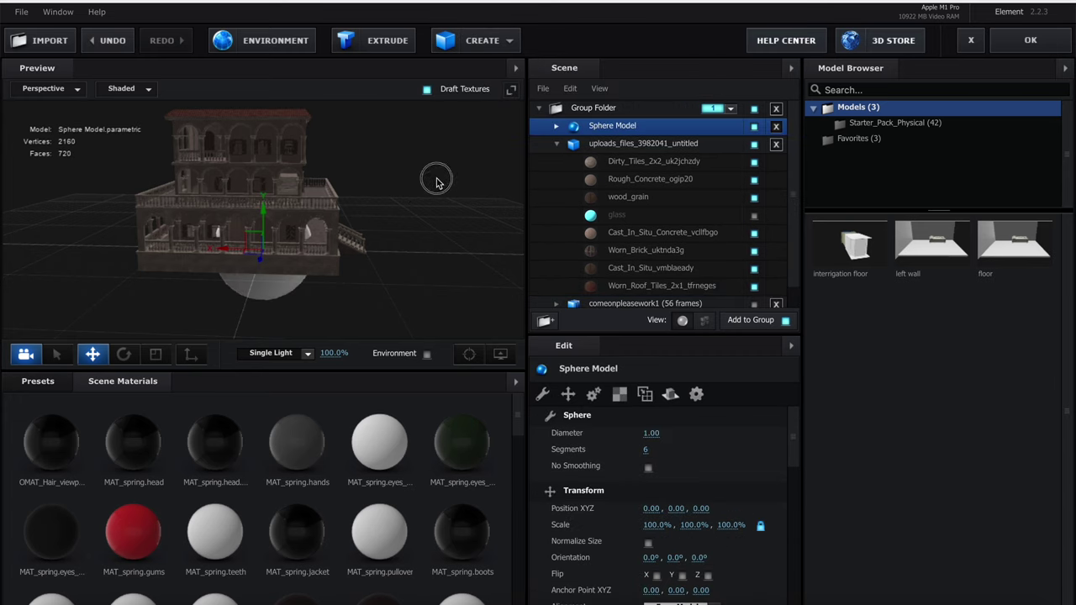
drag(434, 180, 439, 178)
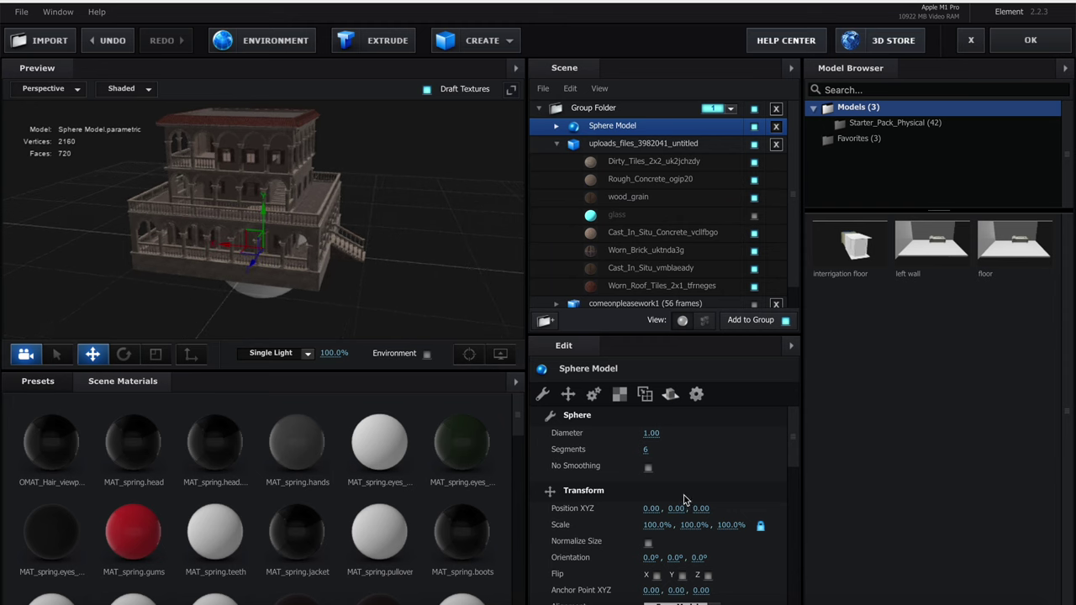
Set the sphere model's linked XYZ scale to 10000% so that it encloses the building
scroll(683, 500, down, 3)
click(687, 447)
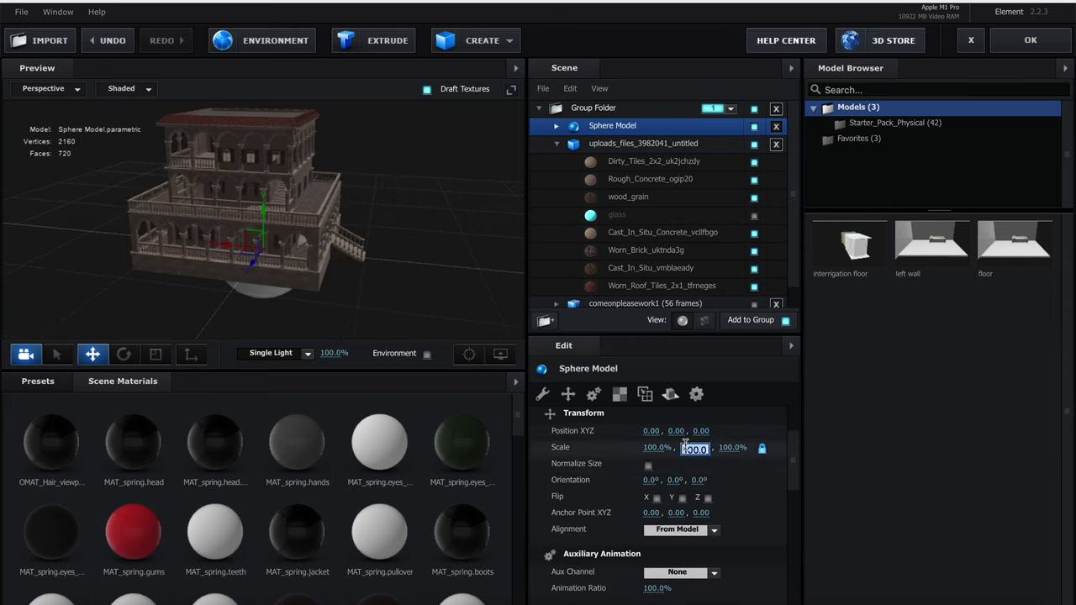
text(100)
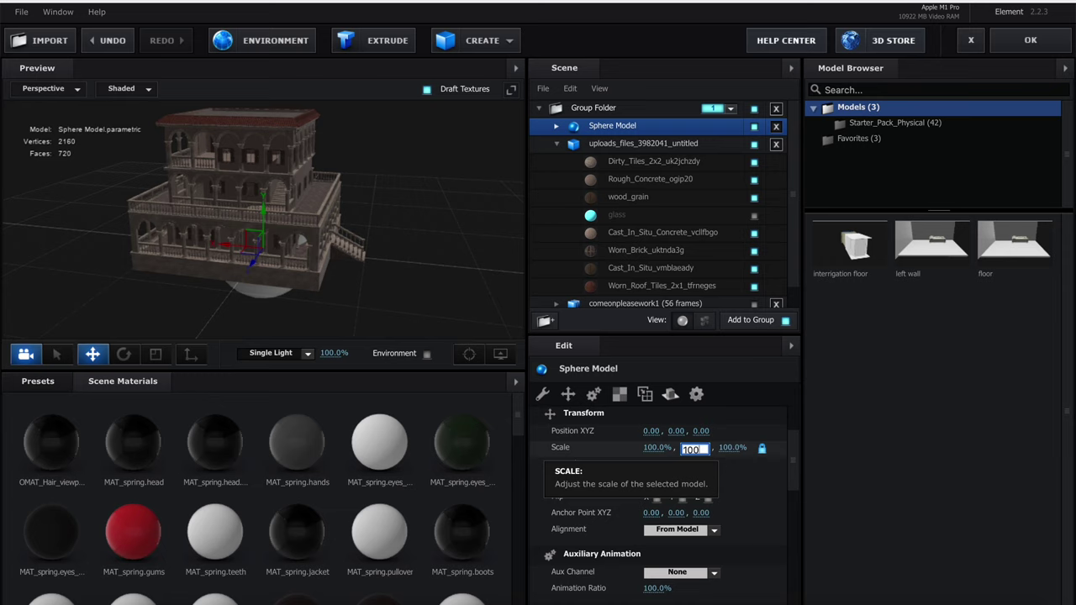
text(00)
key(Return)
scroll(431, 209, down, 5)
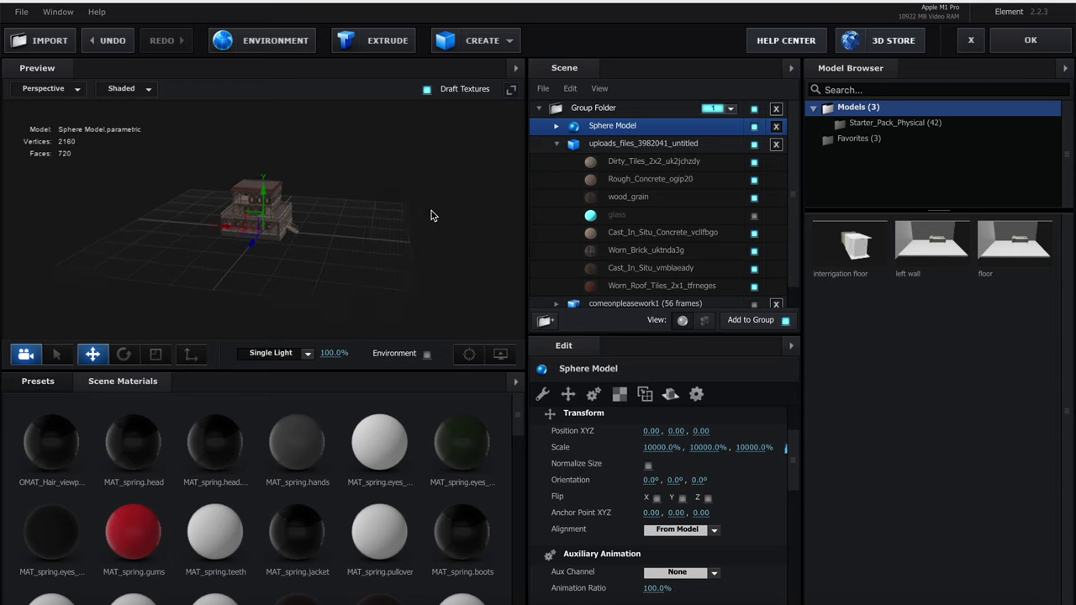
Select the sphere's Default material and bring up its advanced Draw Backfaces option
click(555, 126)
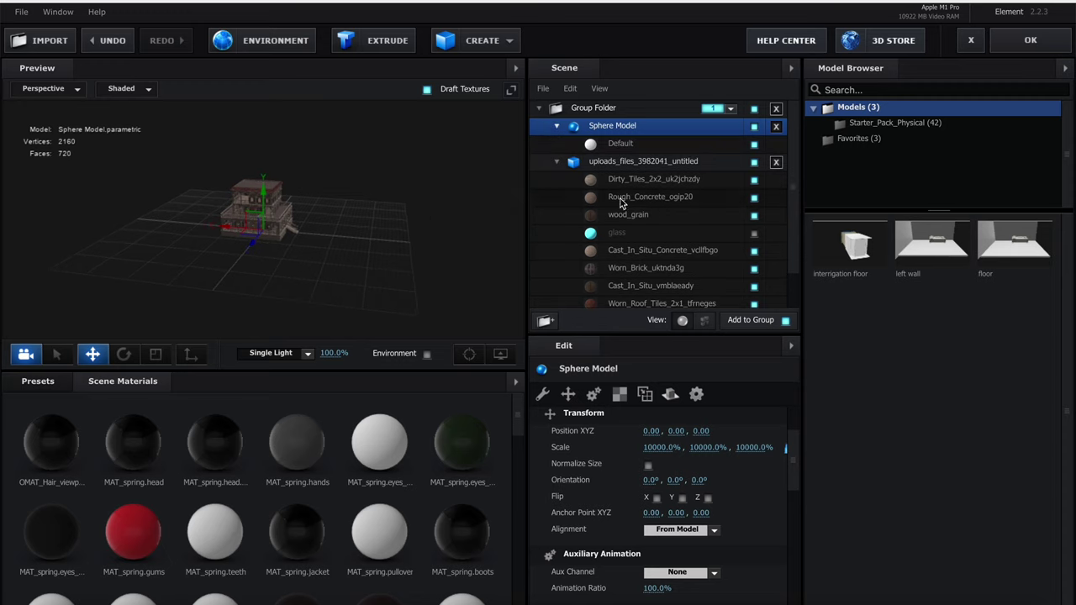
click(627, 144)
click(747, 393)
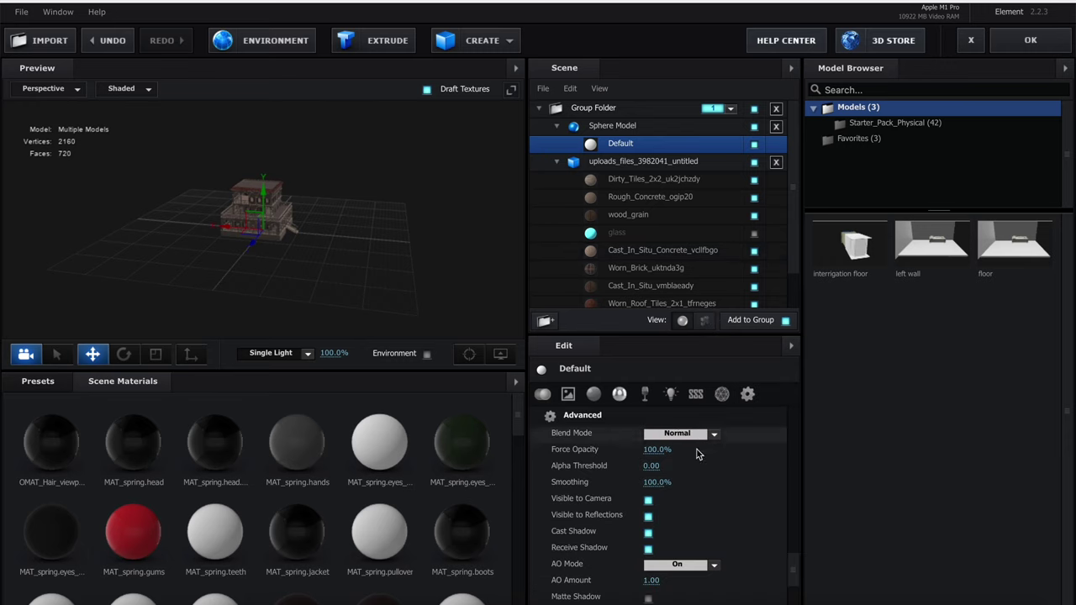
scroll(697, 454, down, 3)
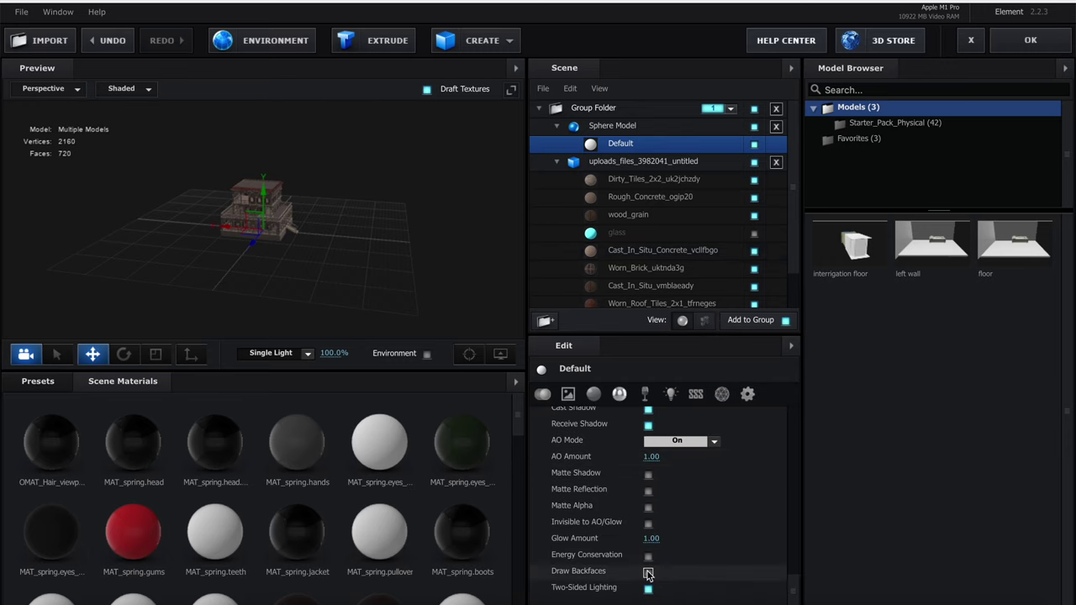
Enable Draw Backfaces on the sphere's Default material and load the venice_sunset_4k image as its diffuse texture
click(648, 573)
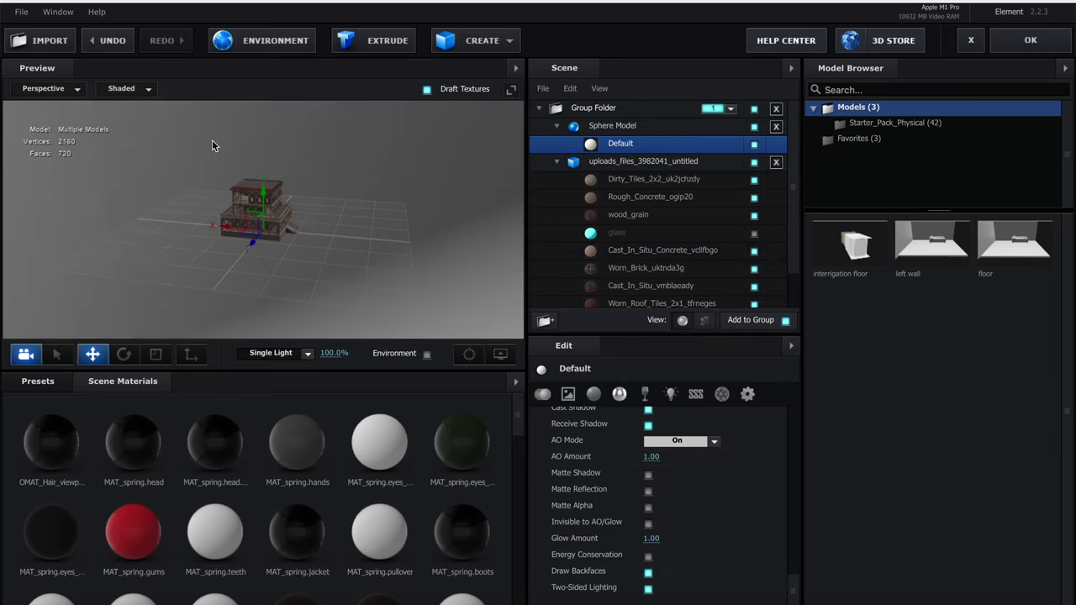
scroll(648, 498, up, 6)
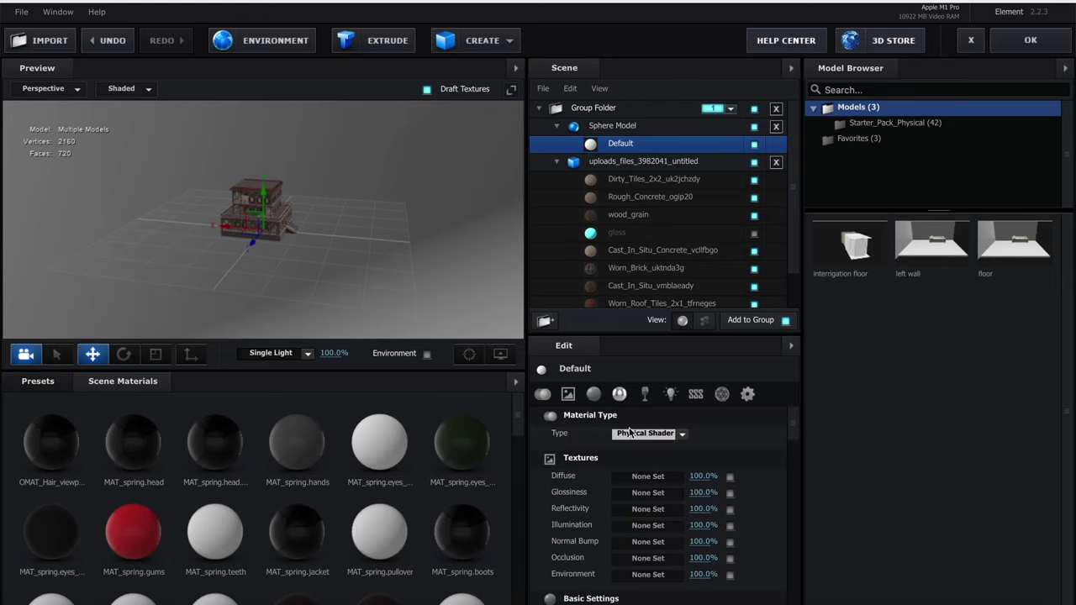
click(647, 494)
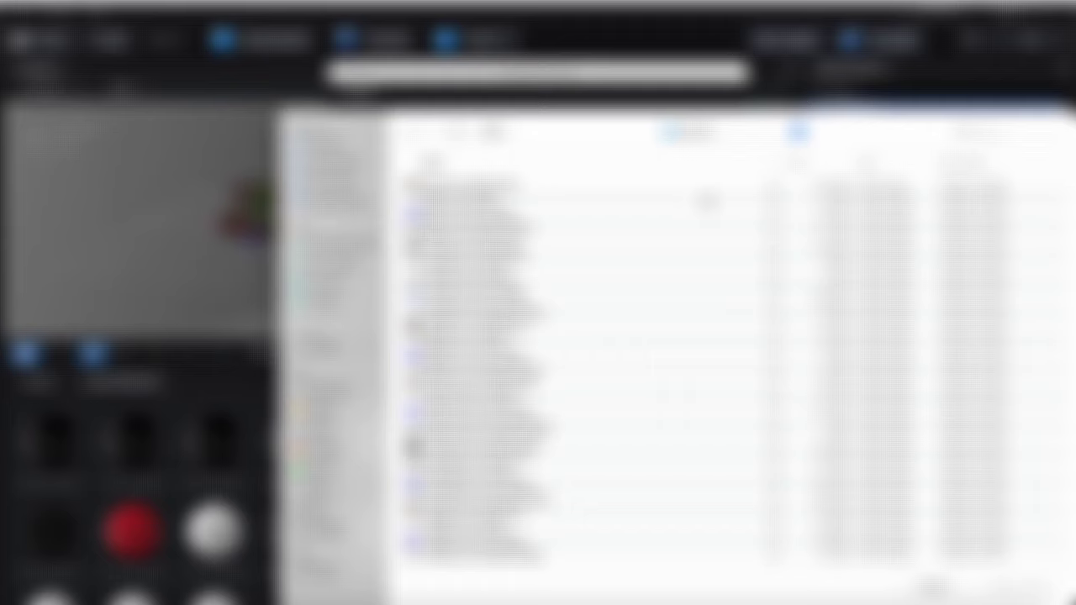
scroll(681, 253, down, 3)
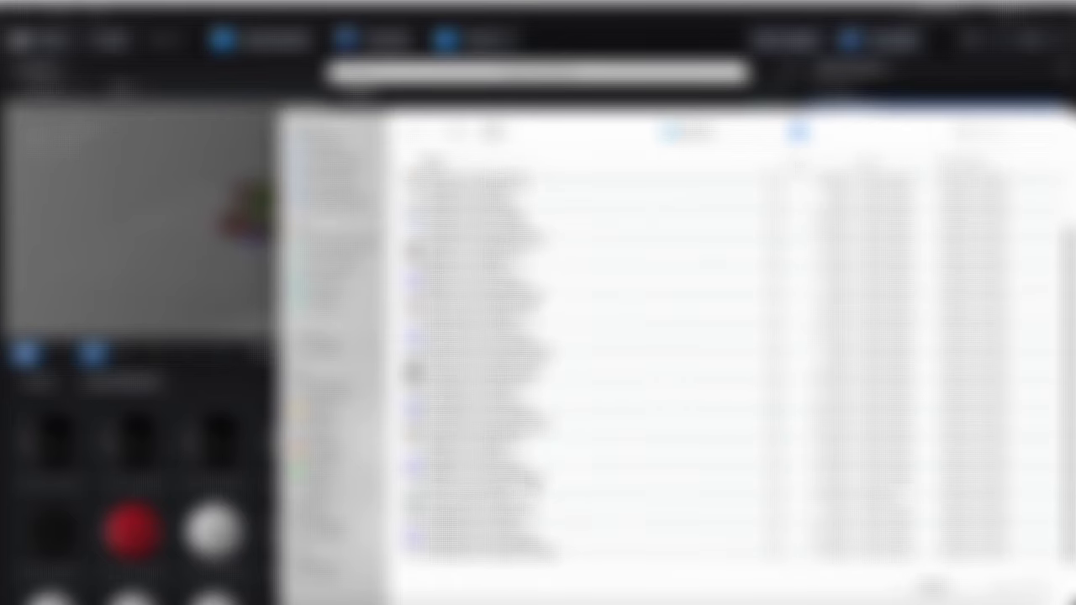
click(636, 496)
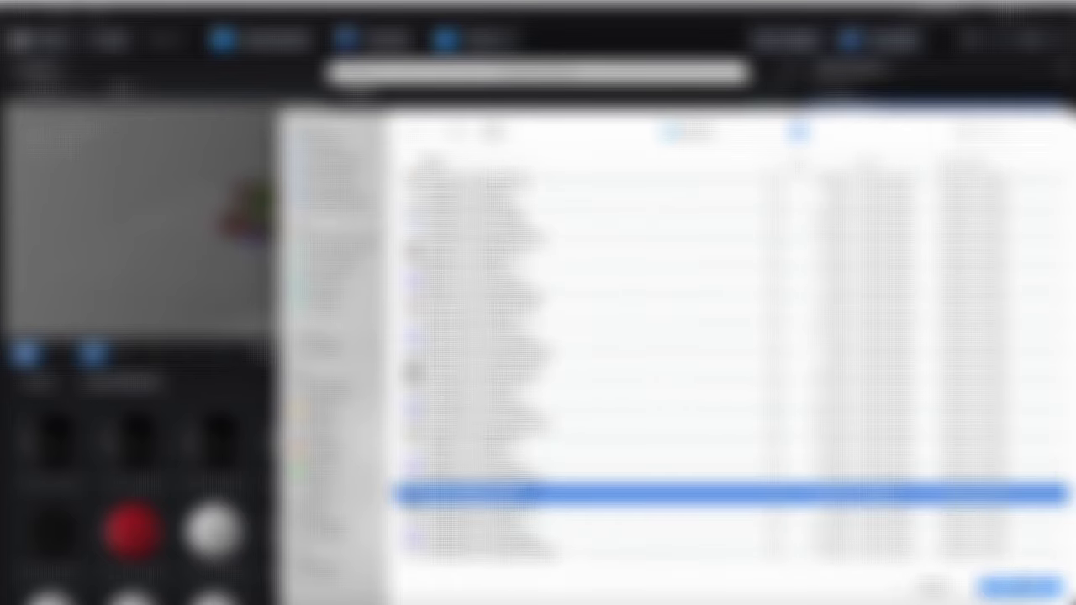
click(1017, 588)
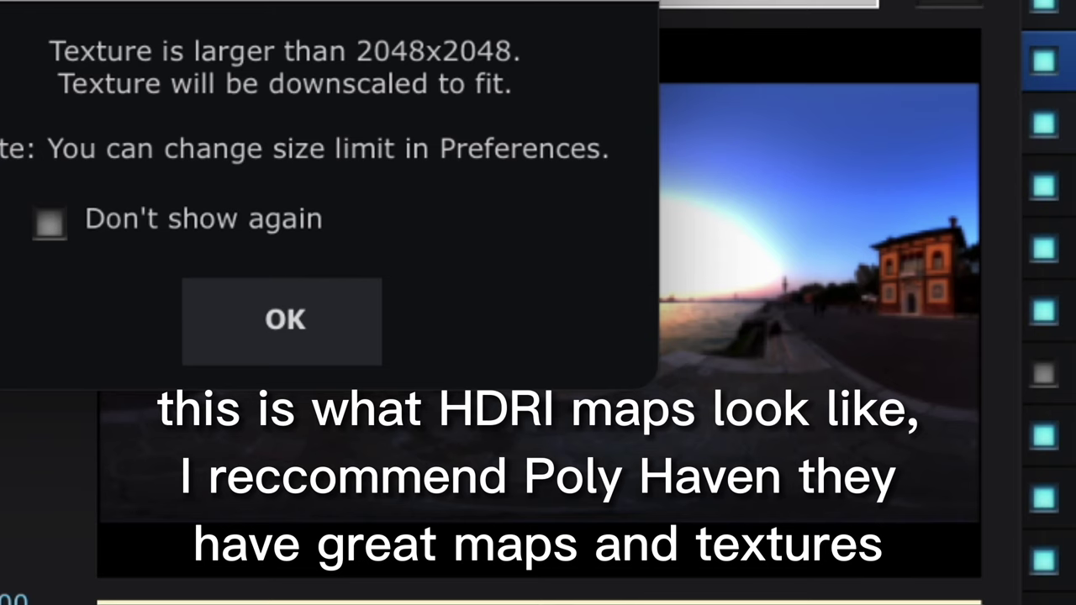
click(340, 349)
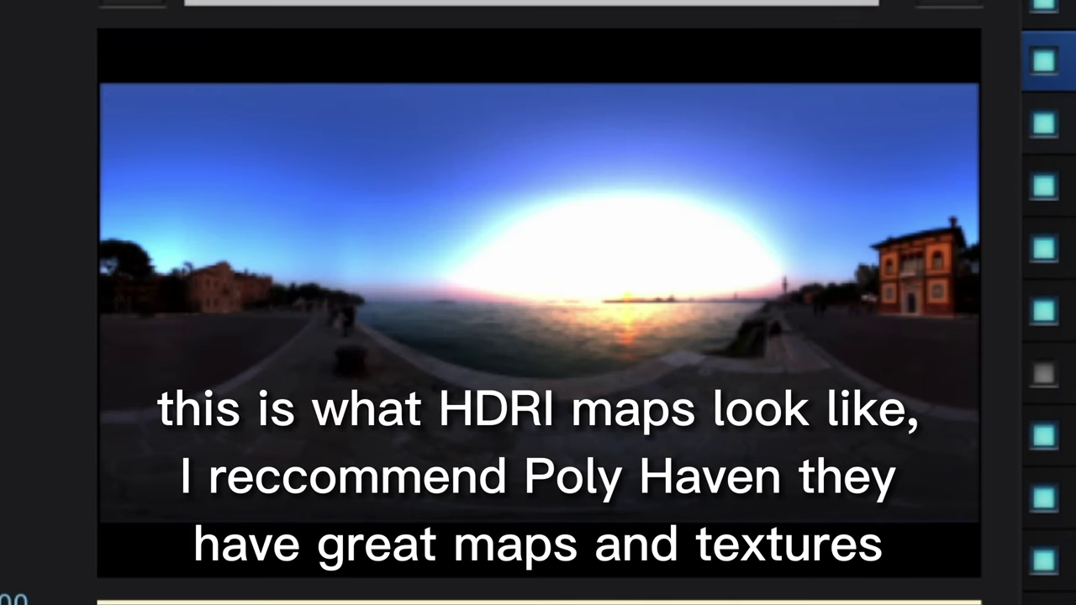
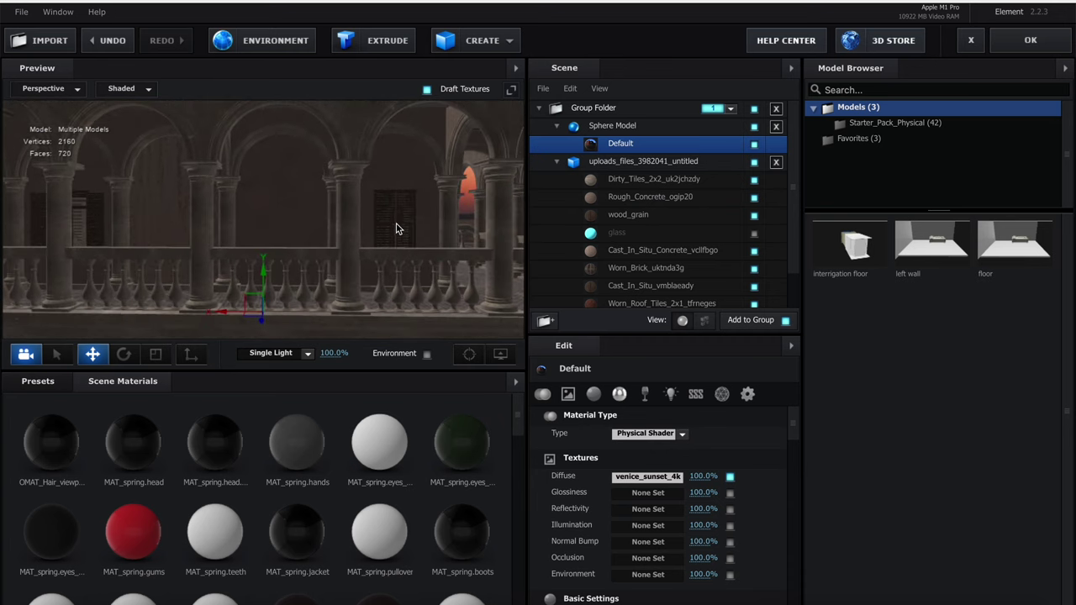
Collapse Sphere Model and uploads_files_3982041_untitled in the scene hierarchy, and apply the scene to the After Effects composition
drag(362, 228, 158, 225)
scroll(287, 234, down, 10)
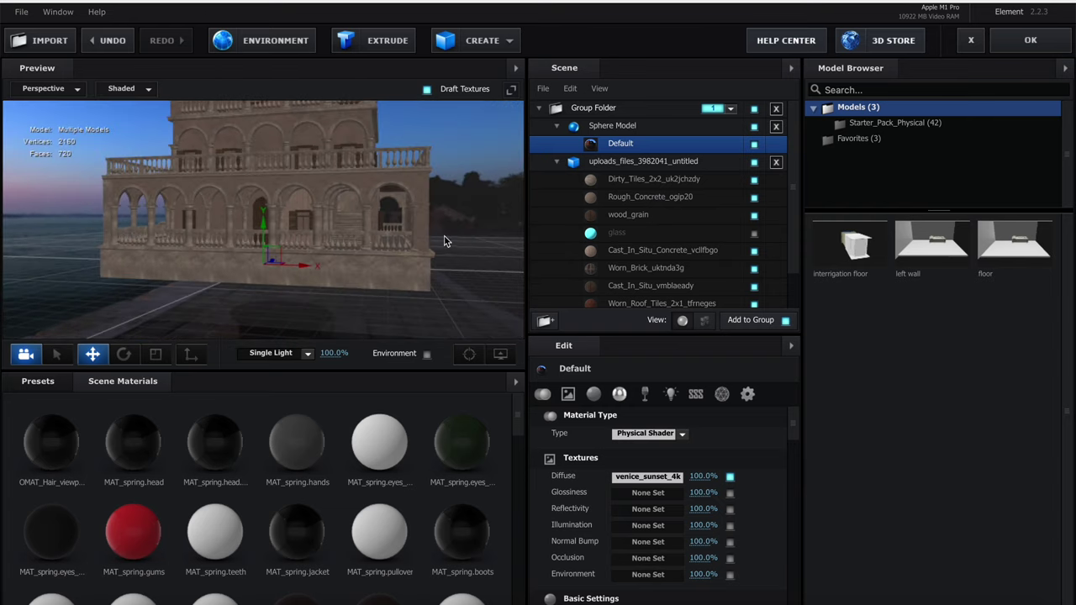
mouse_move(445, 241)
mouse_down()
mouse_move(457, 236)
mouse_move(459, 245)
mouse_up()
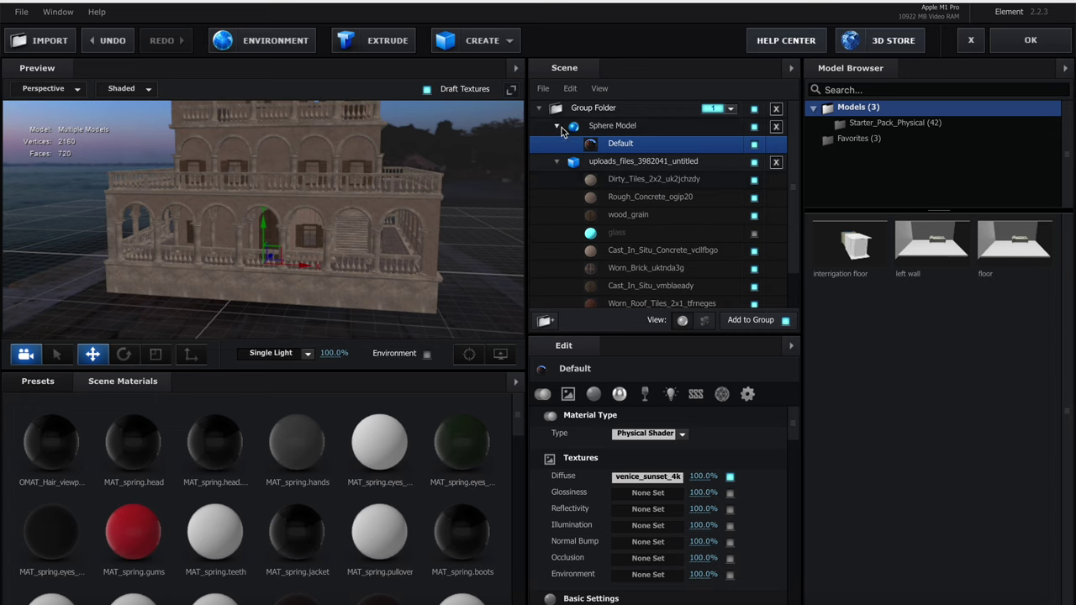
click(556, 128)
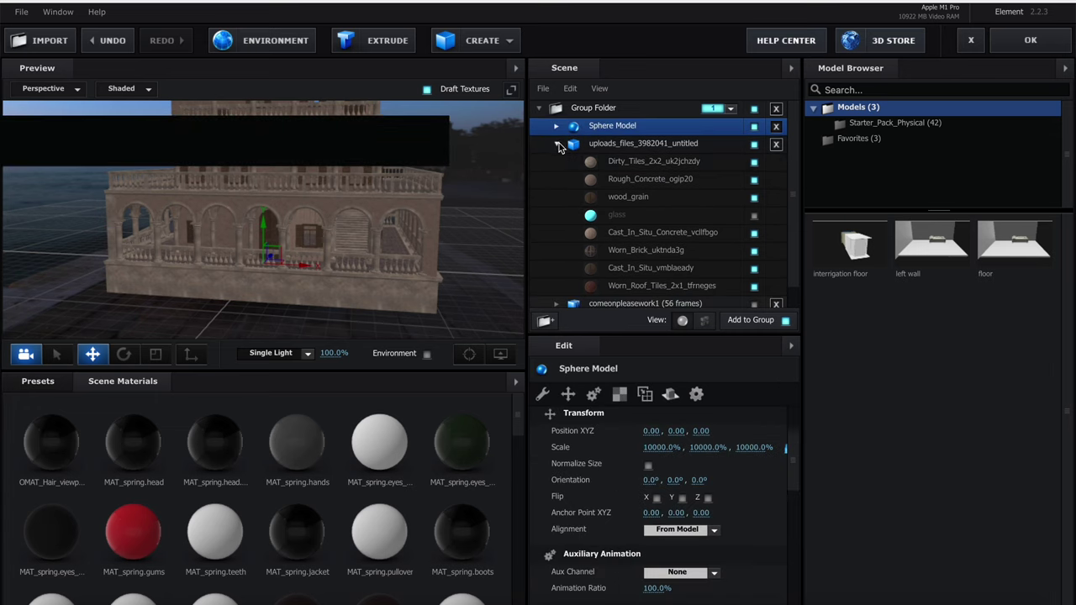
click(557, 143)
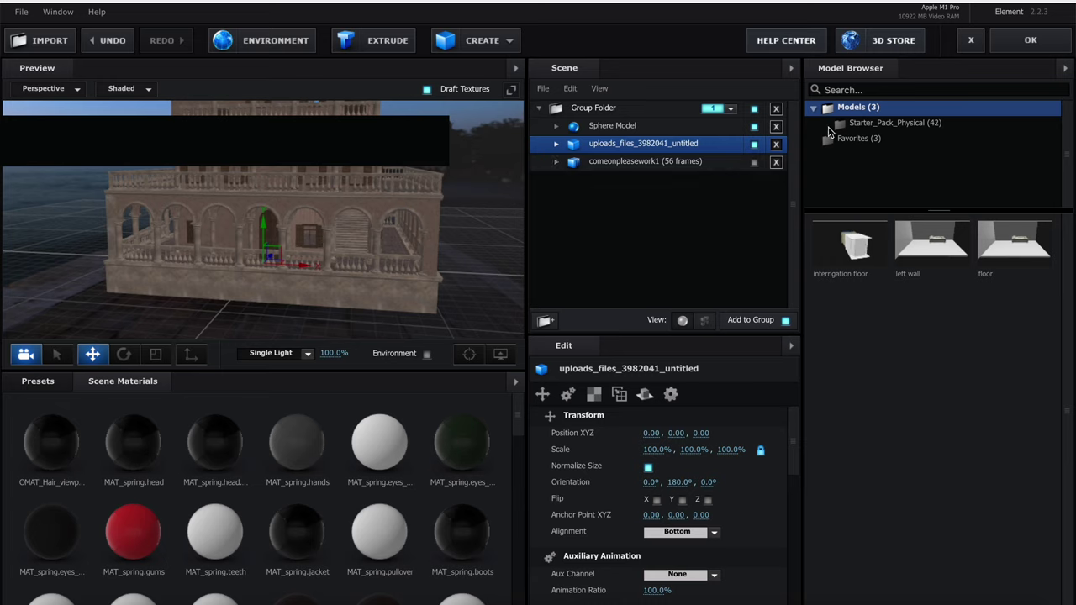
click(1033, 42)
click(798, 225)
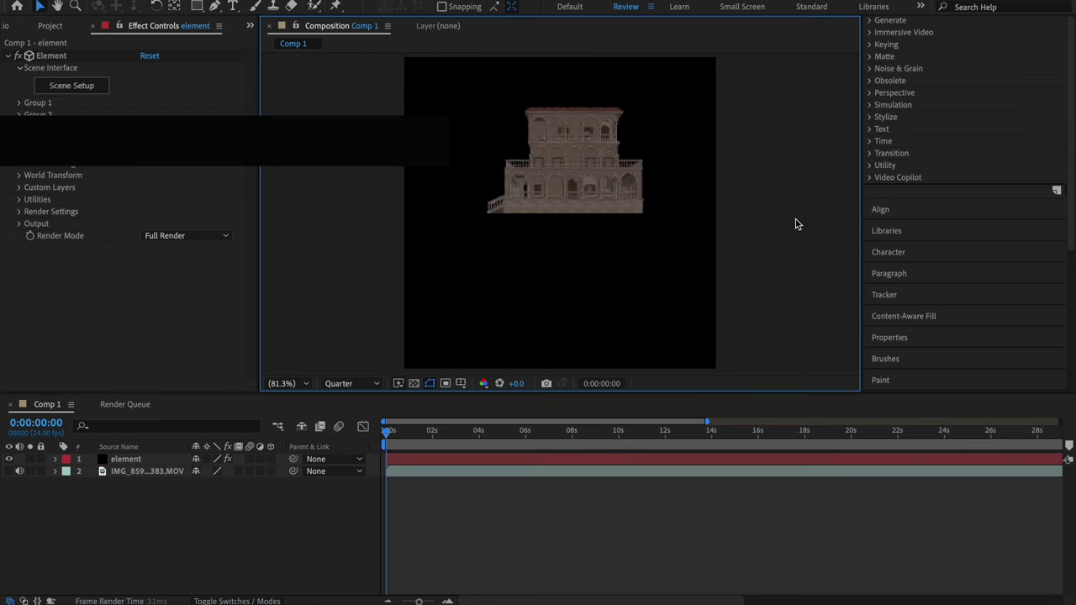
Reopen the Element scene setup, enable the comeonpleasework1 model, and rename uploads_files_3982041_untitled as church
click(103, 89)
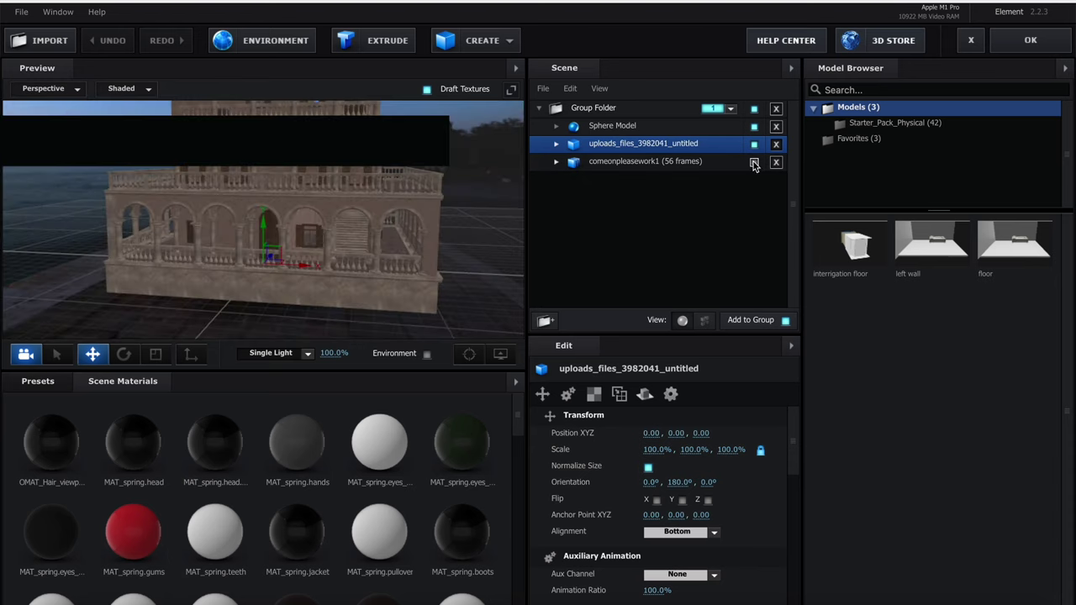
click(755, 164)
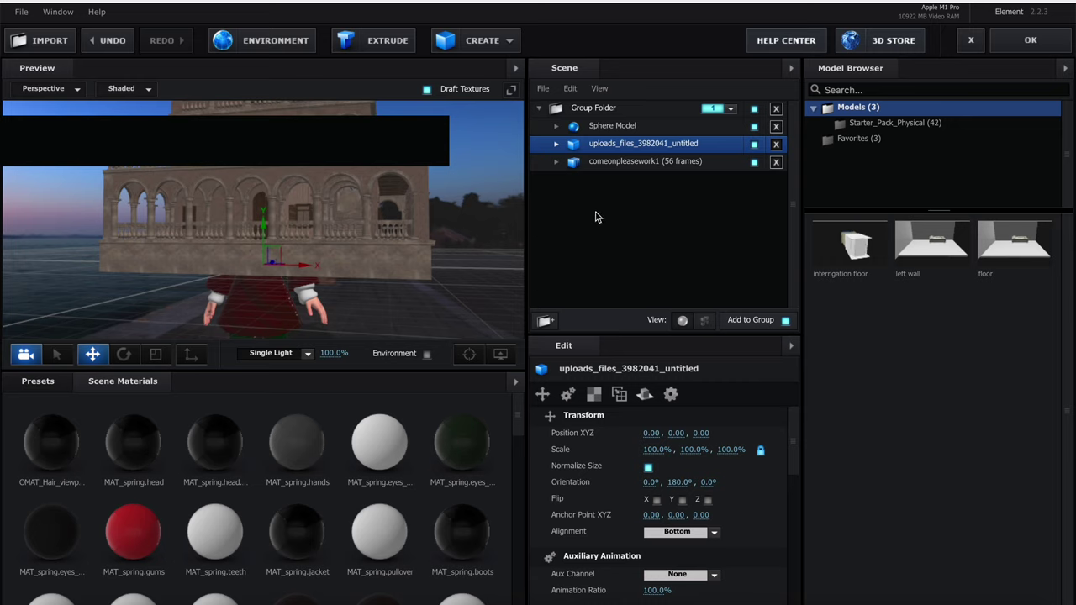
right_click(674, 147)
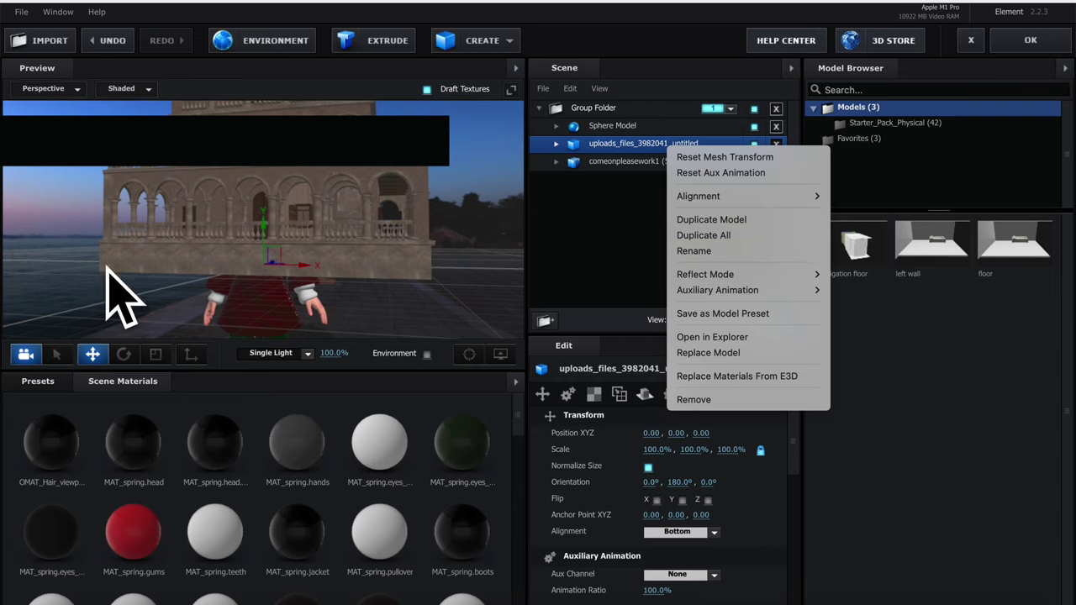
click(713, 253)
text(church)
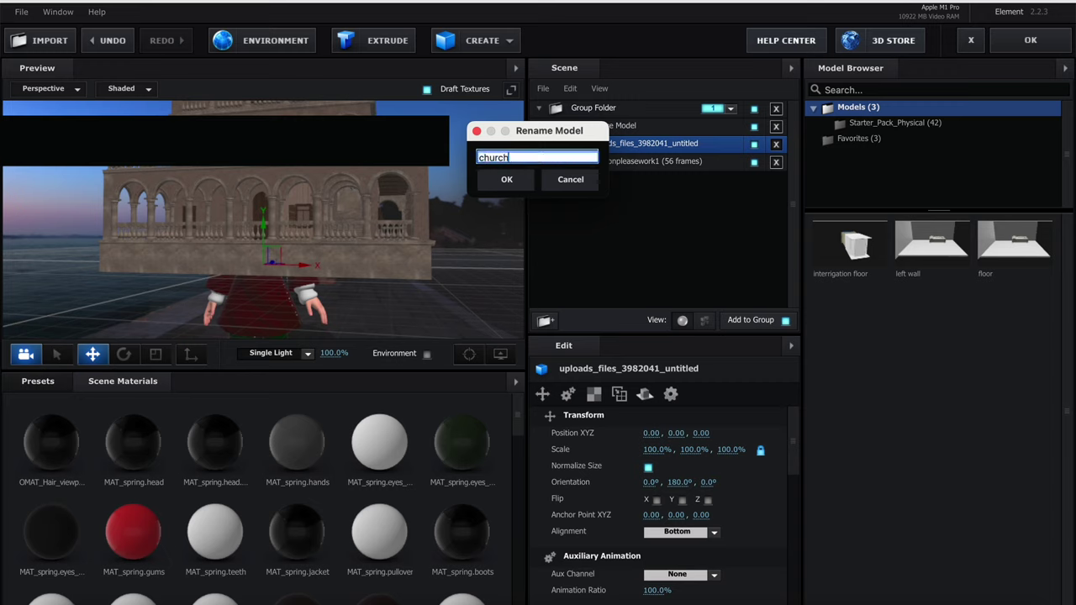
key(Return)
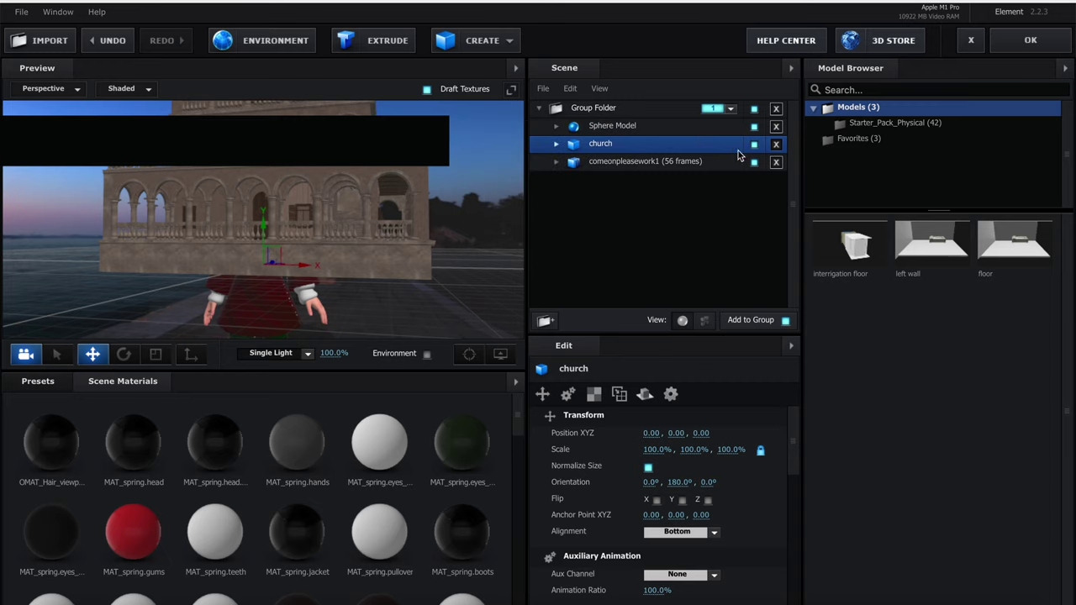
Examine the baked animation, transform and surface settings of the comeonpleasework1 model, along with its list of materials
click(648, 162)
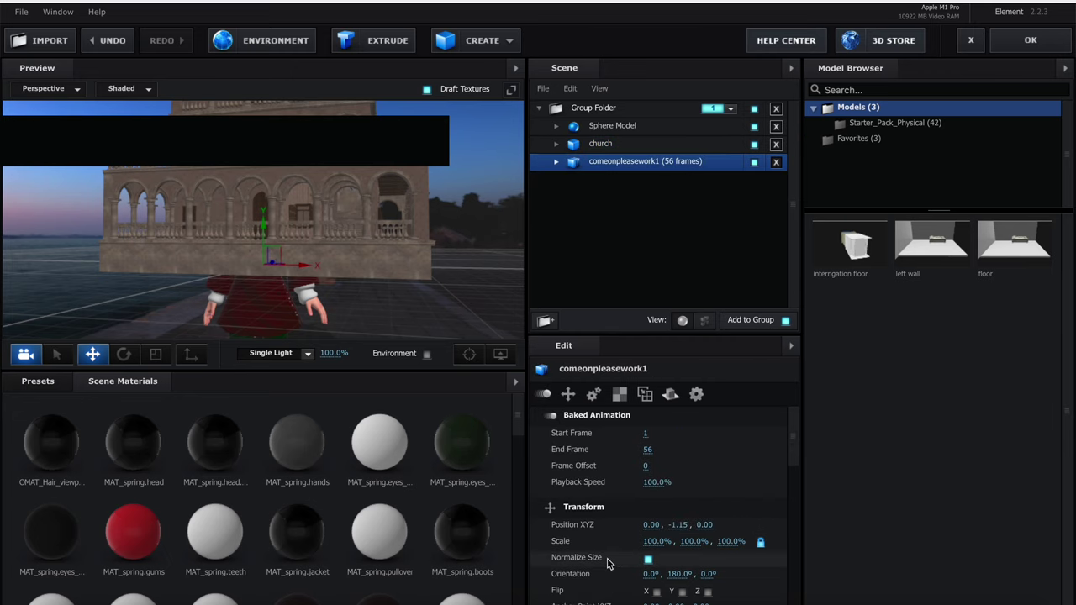
scroll(615, 550, down, 4)
scroll(615, 550, down, 10)
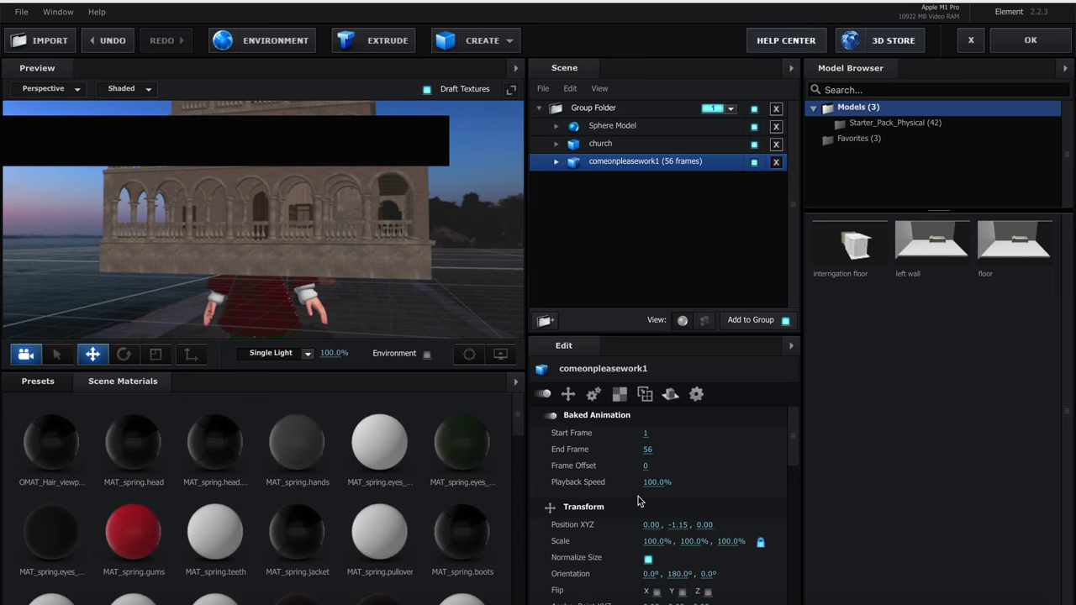
scroll(637, 495, down, 5)
scroll(635, 492, up, 6)
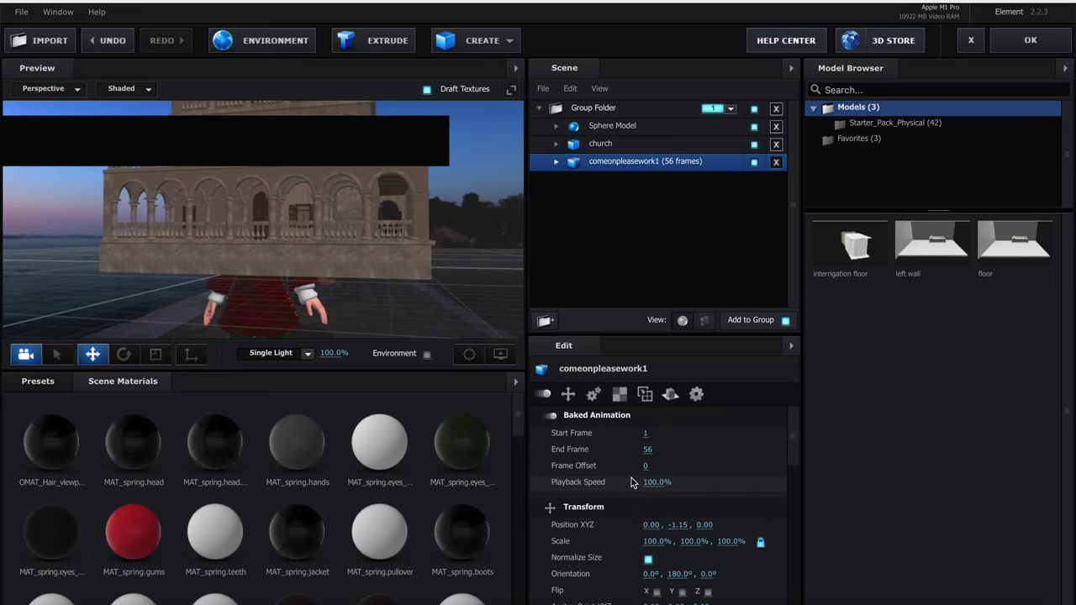
scroll(633, 482, down, 2)
scroll(632, 482, down, 7)
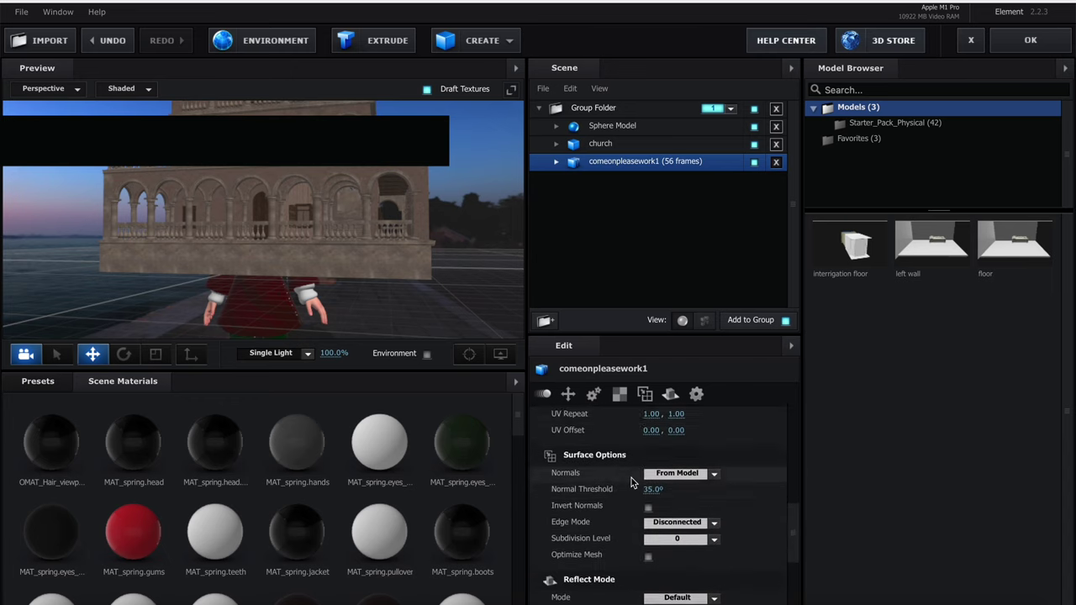
scroll(644, 472, up, 2)
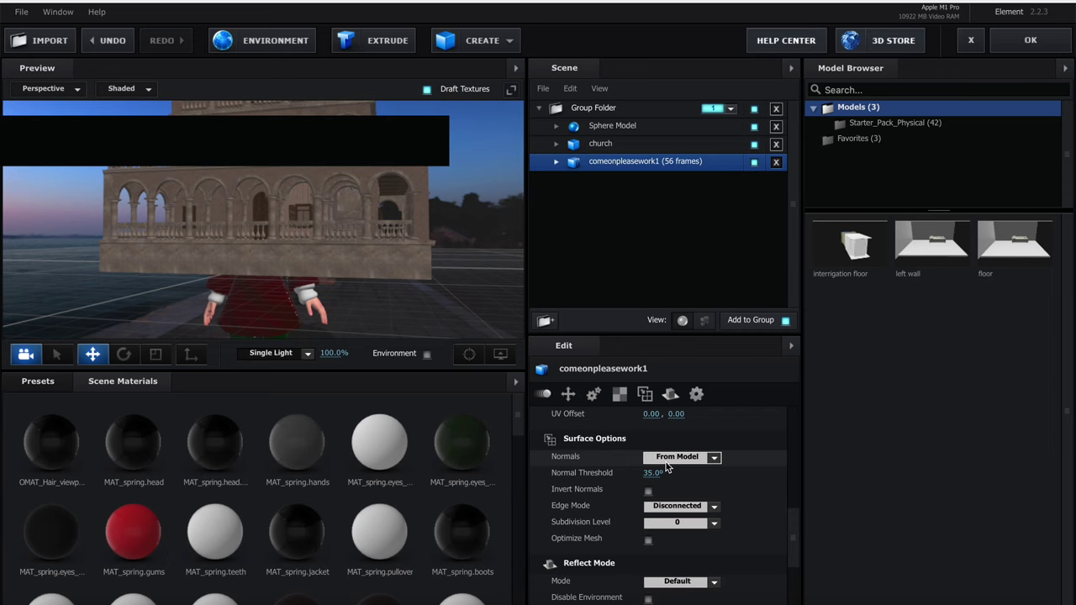
scroll(666, 462, down, 3)
click(596, 150)
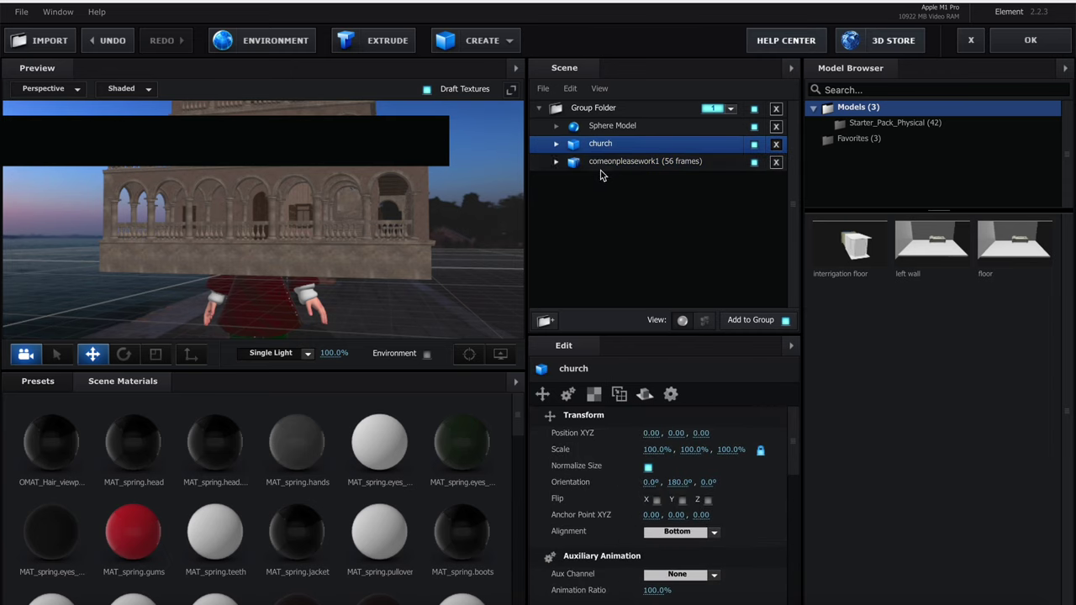
click(602, 164)
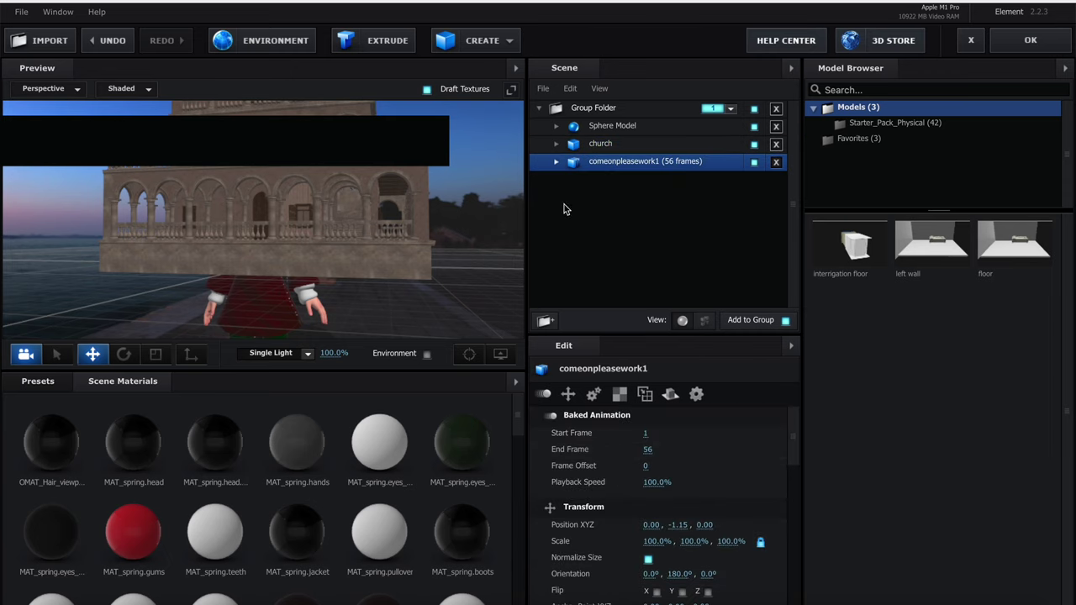
click(556, 162)
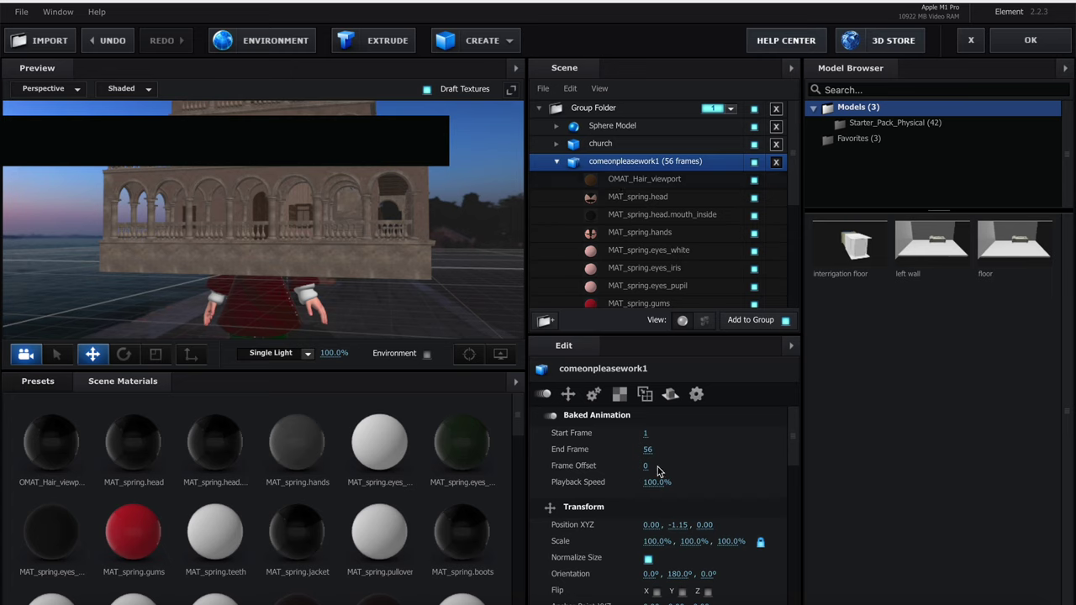
scroll(658, 471, down, 1)
scroll(657, 471, up, 1)
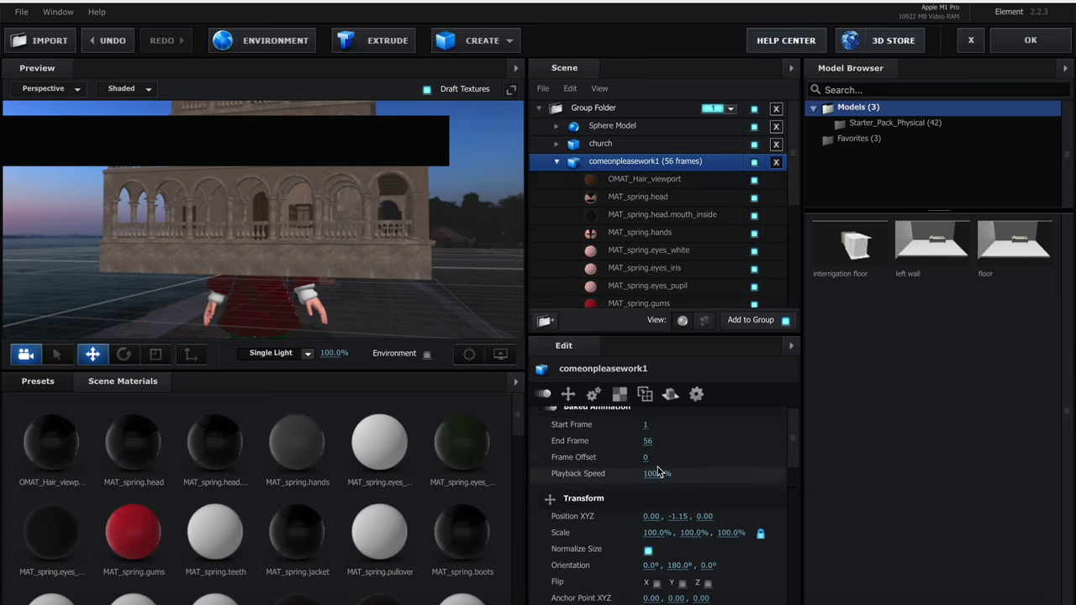
Try Model Center alignment on the comeonpleasework1 model and restore its alignment to Bottom
click(566, 396)
click(678, 531)
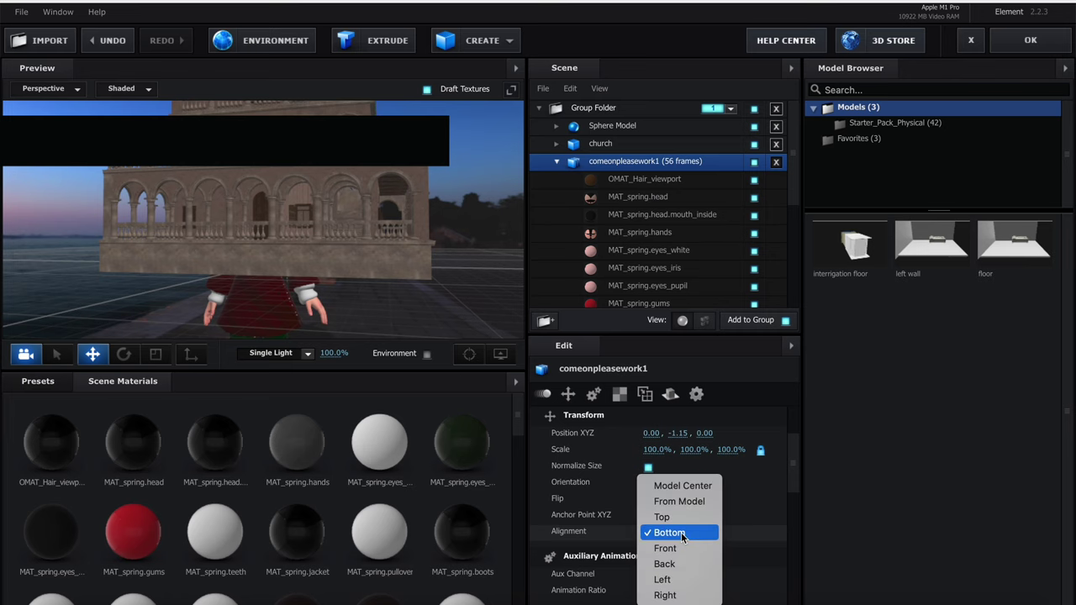
click(682, 536)
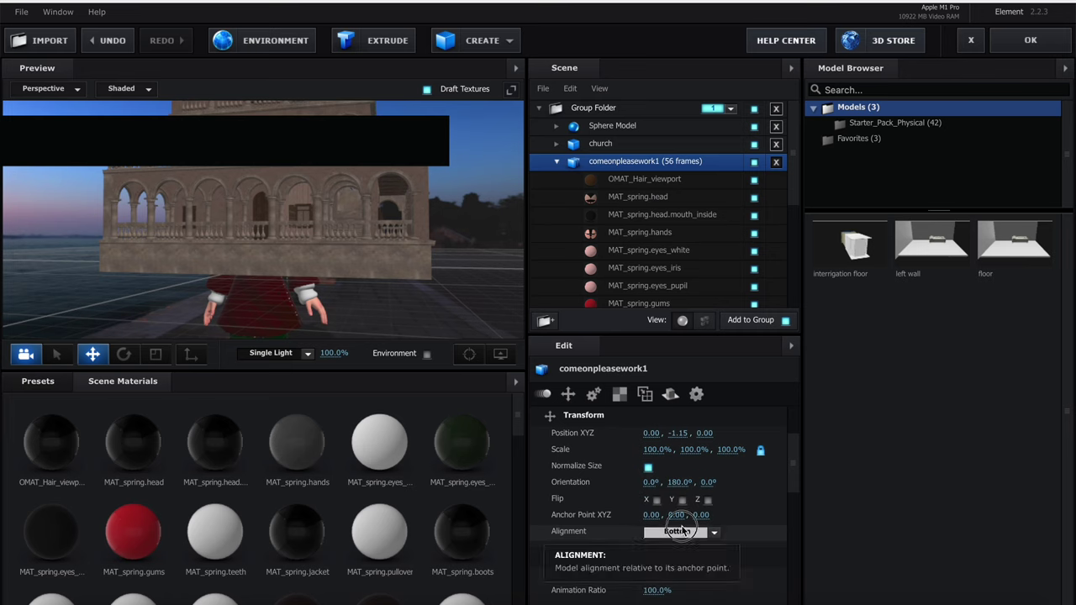
click(681, 536)
click(678, 548)
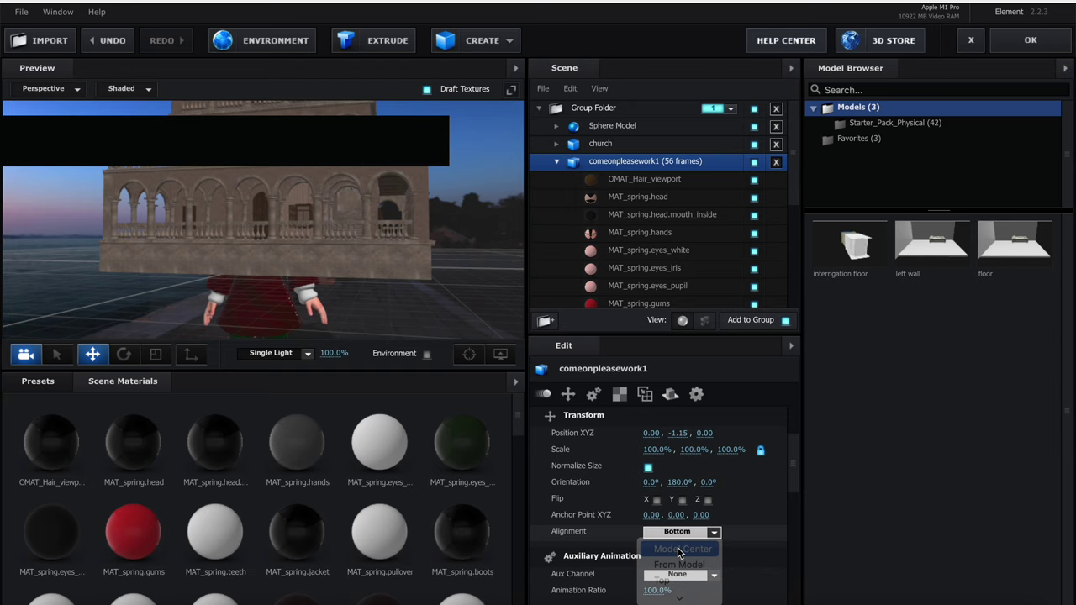
click(679, 536)
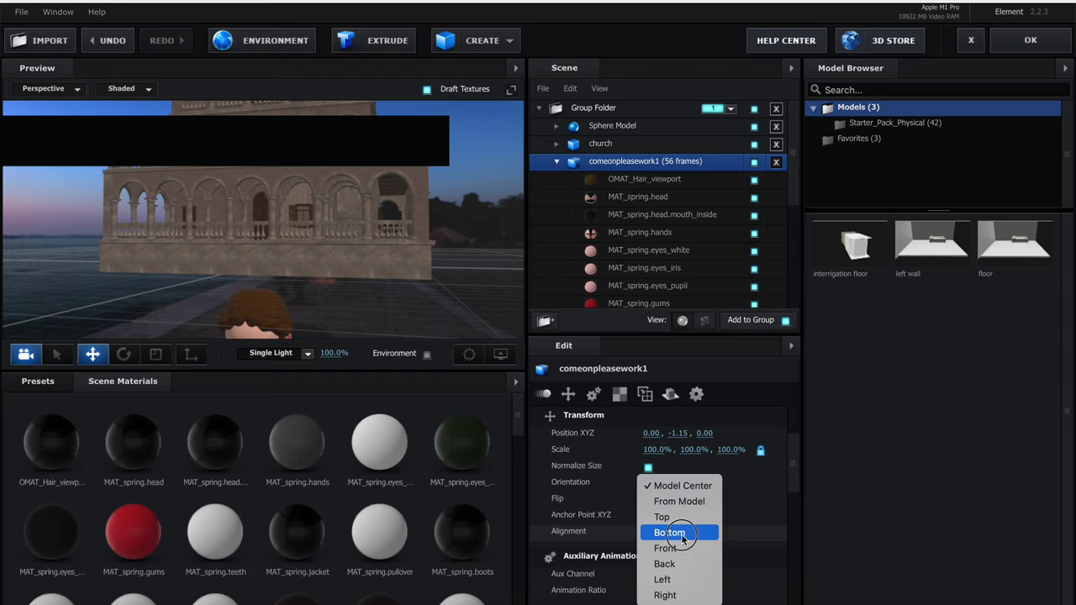
click(681, 535)
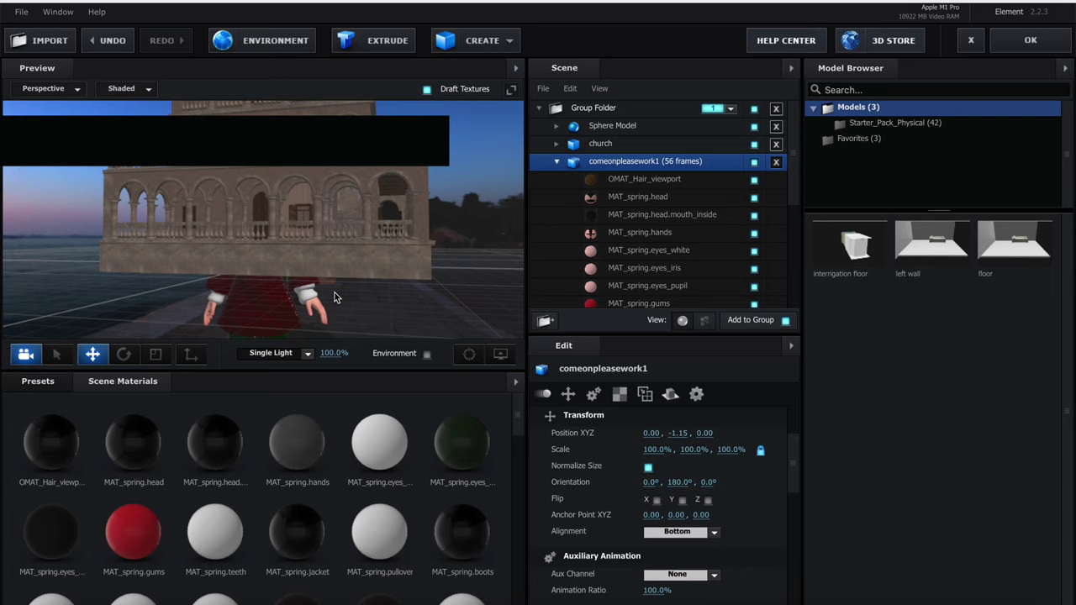
Raise the comeonpleasework1 model to a Y position of about -0.04, and collapse it in the scene hierarchy
scroll(335, 296, down, 2)
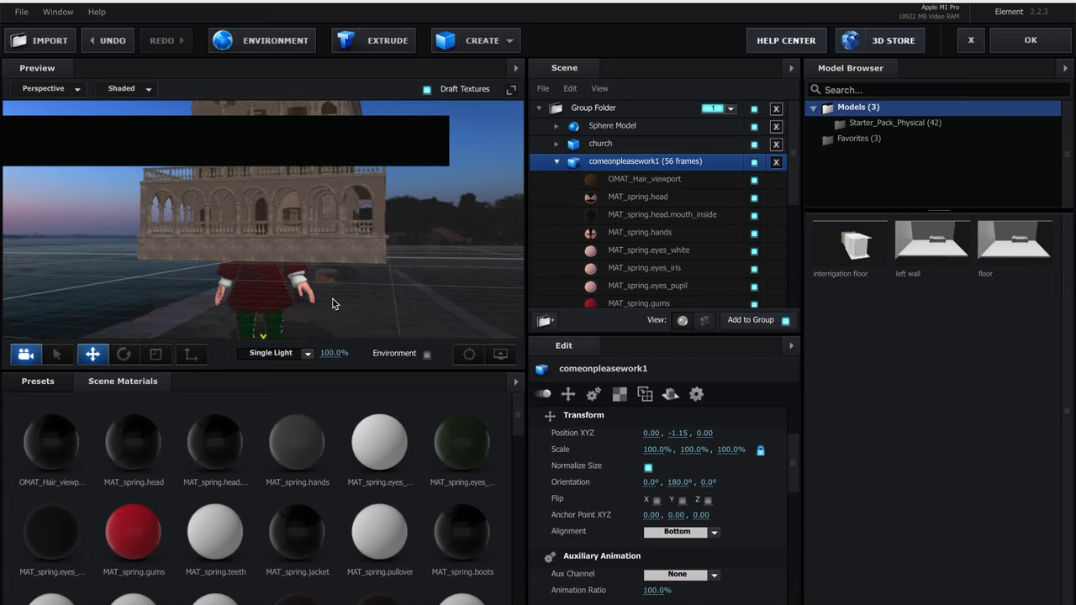
scroll(335, 305, down, 1)
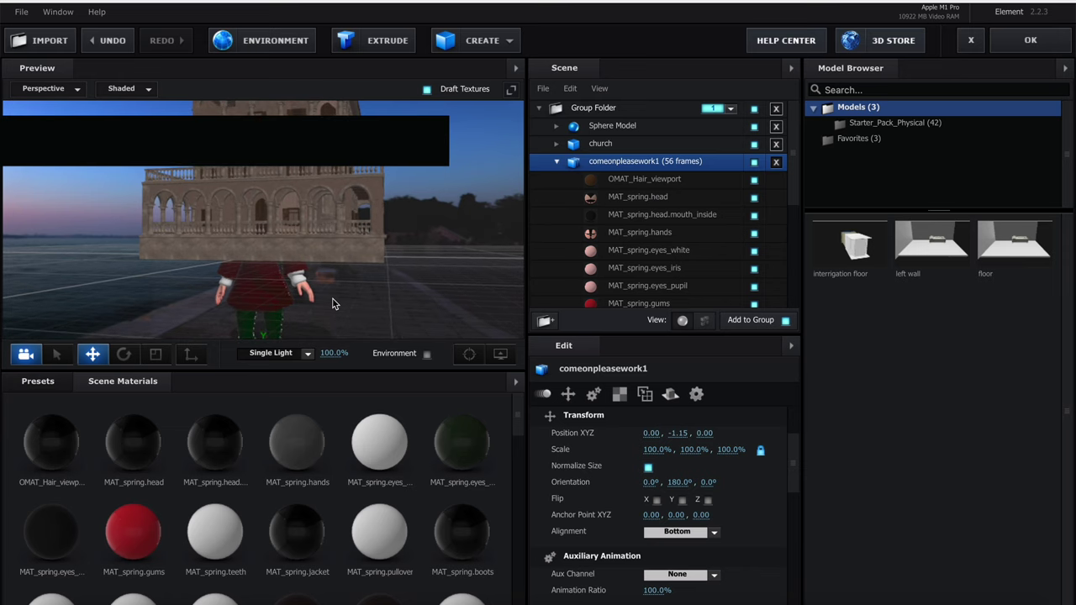
scroll(334, 305, down, 2)
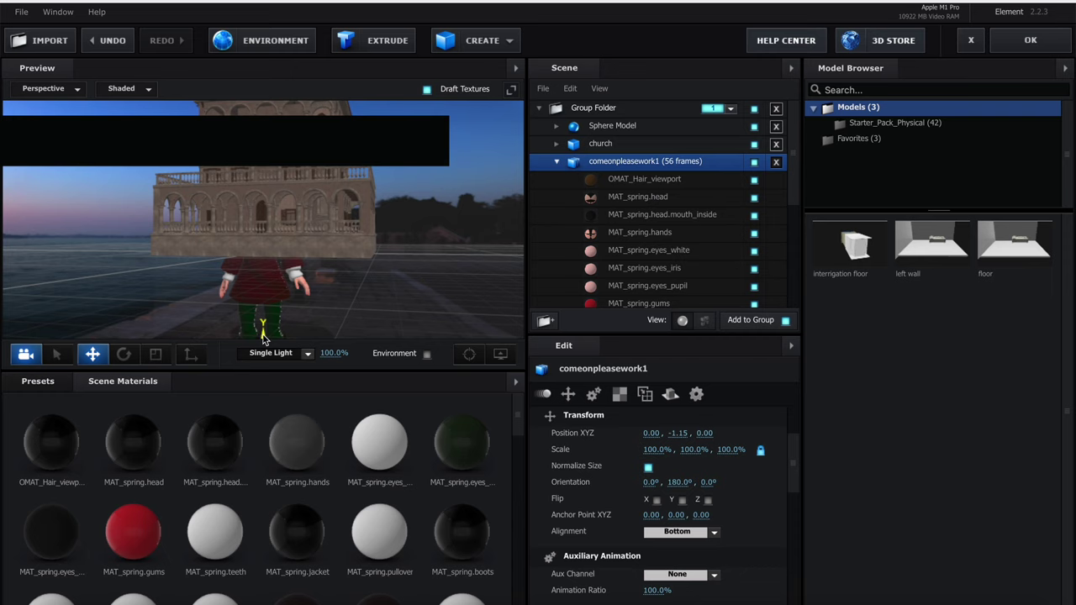
drag(264, 336, 272, 226)
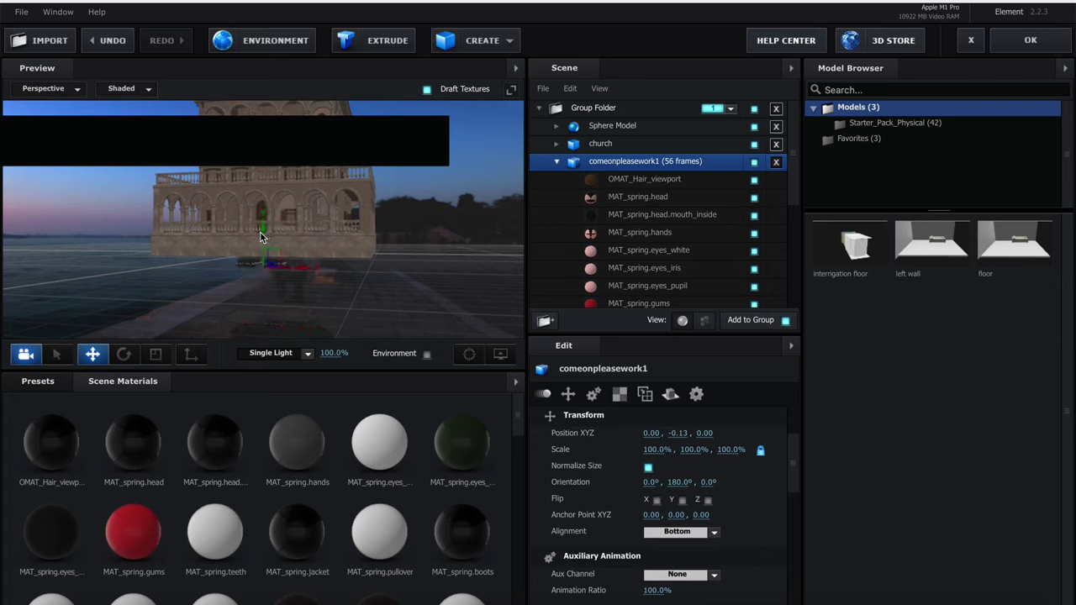
drag(261, 233, 263, 222)
click(557, 162)
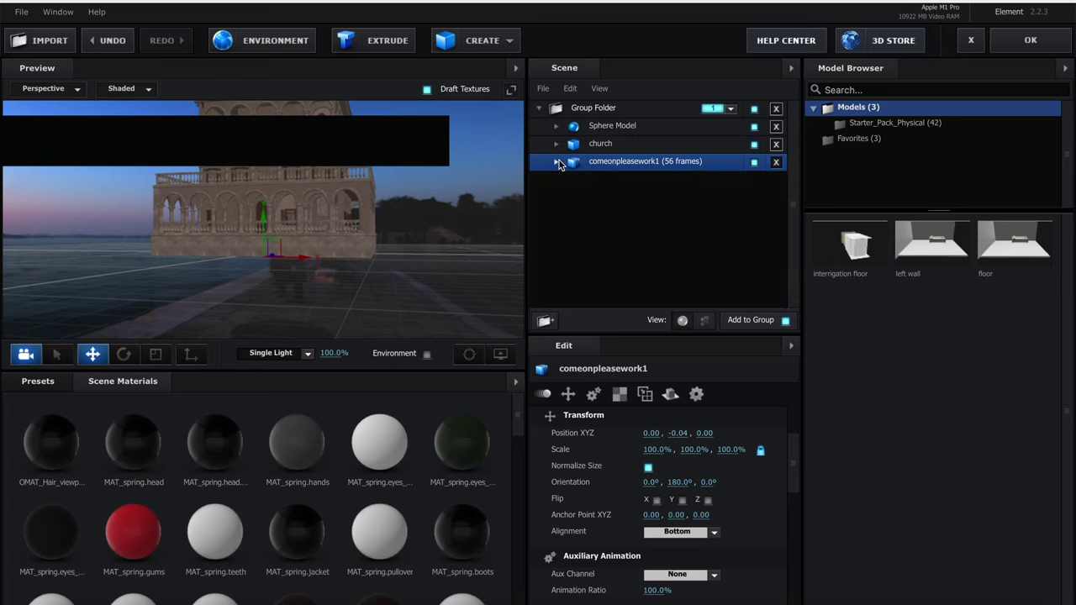
Disable the church and Sphere Model, and apply the scene with only the character to the composition
click(755, 144)
click(754, 126)
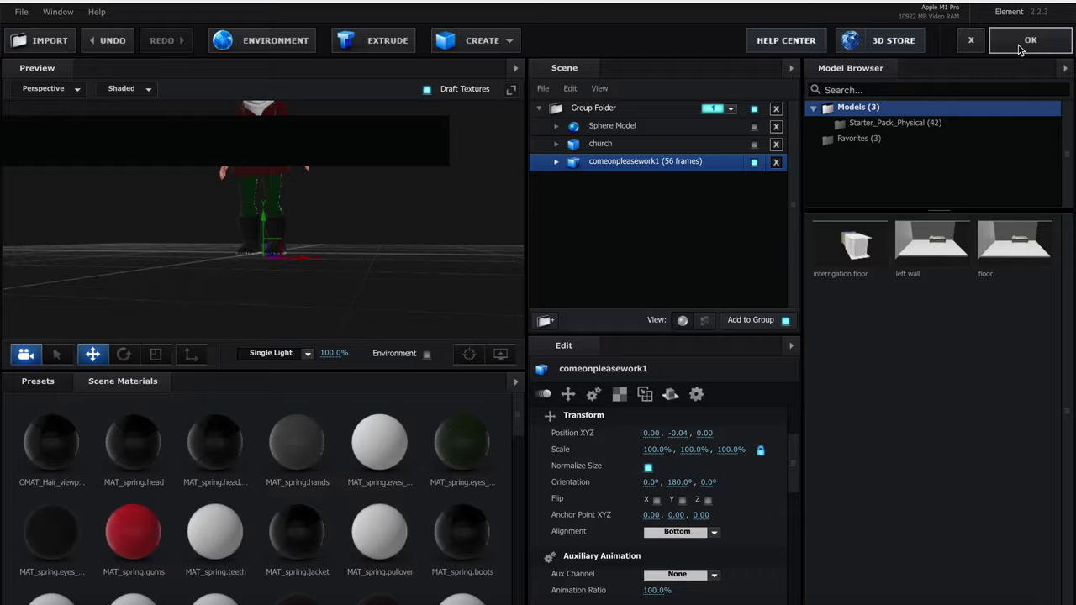
click(1020, 50)
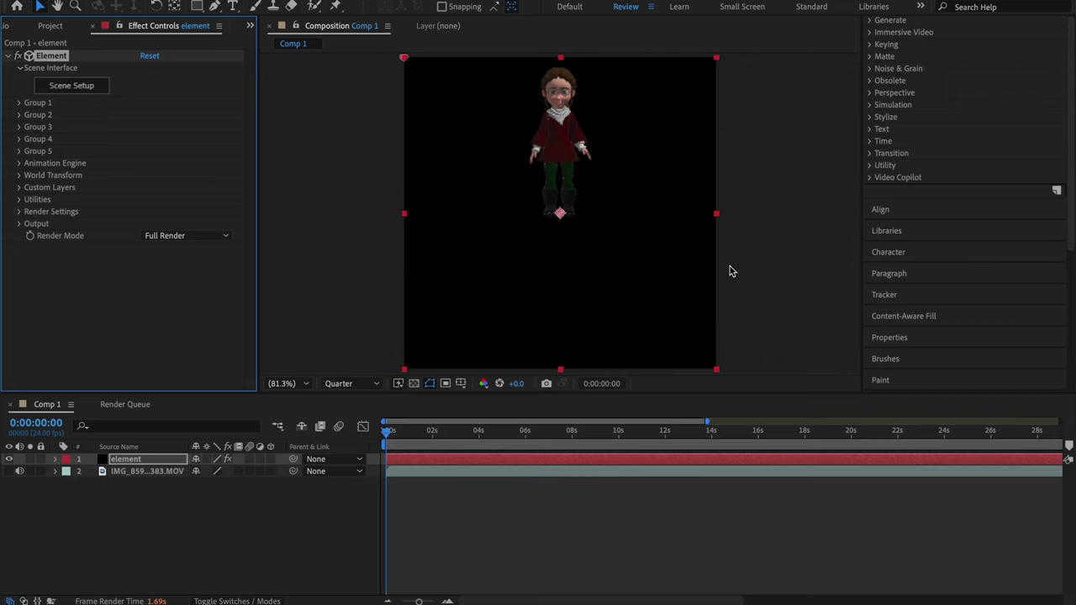
Close the render queue and narrow the visible timeline range to roughly its first two and a half seconds
key(XF86AudioMute)
key(super+shift+h)
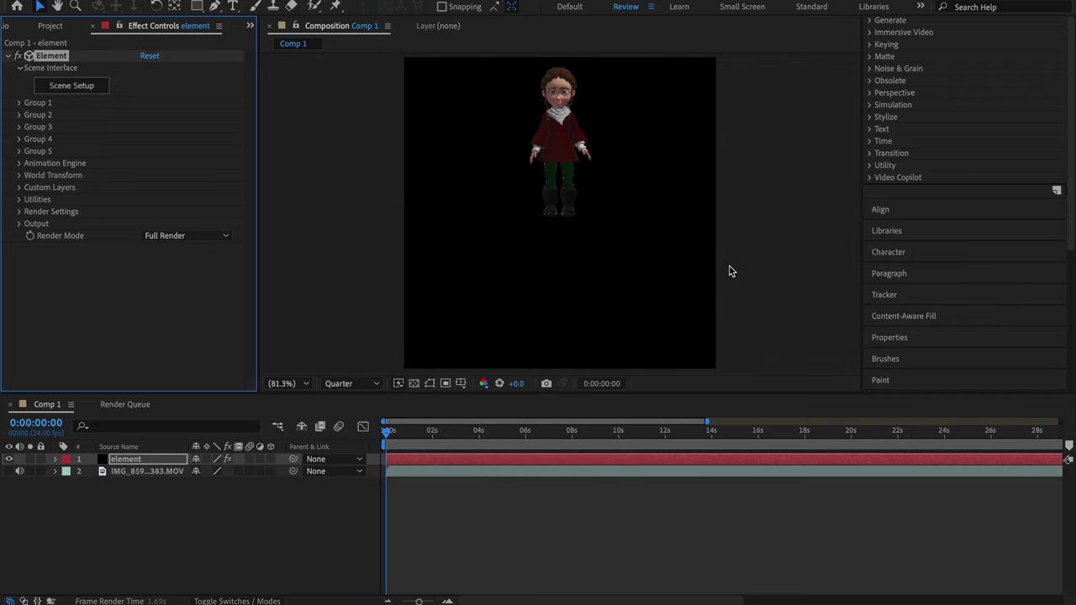
click(91, 404)
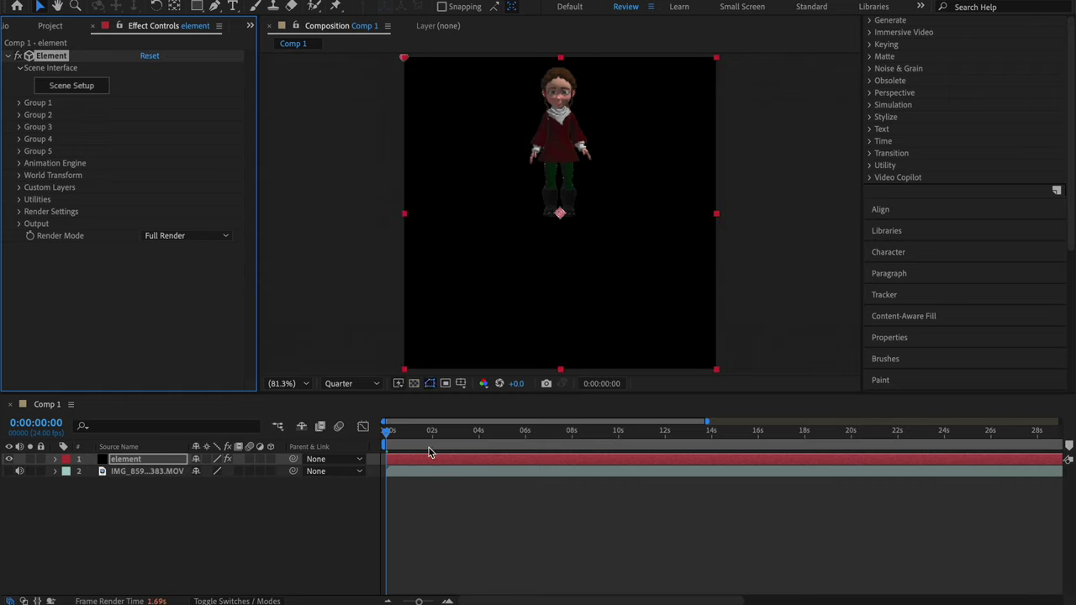
drag(707, 421, 343, 443)
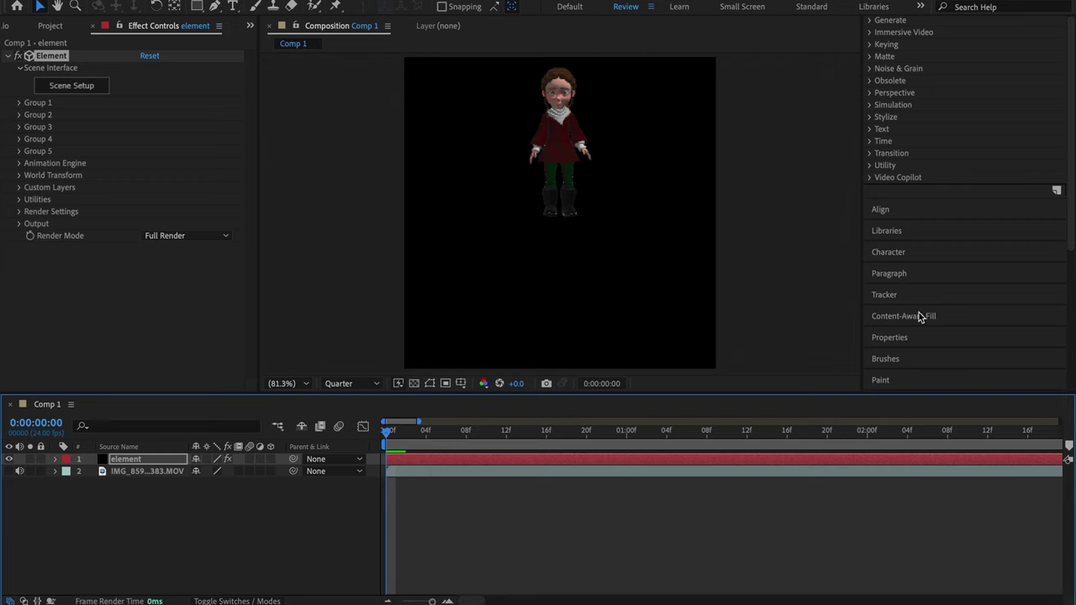
Show the preview settings and play the character's animation in short stretches
scroll(925, 315, up, 5)
click(951, 77)
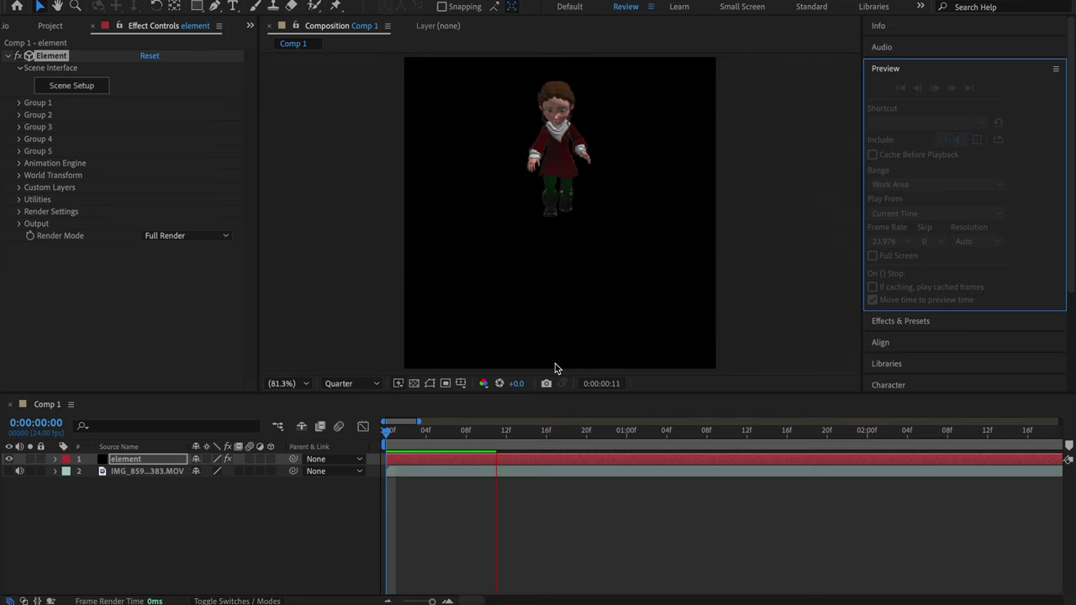
key(space)
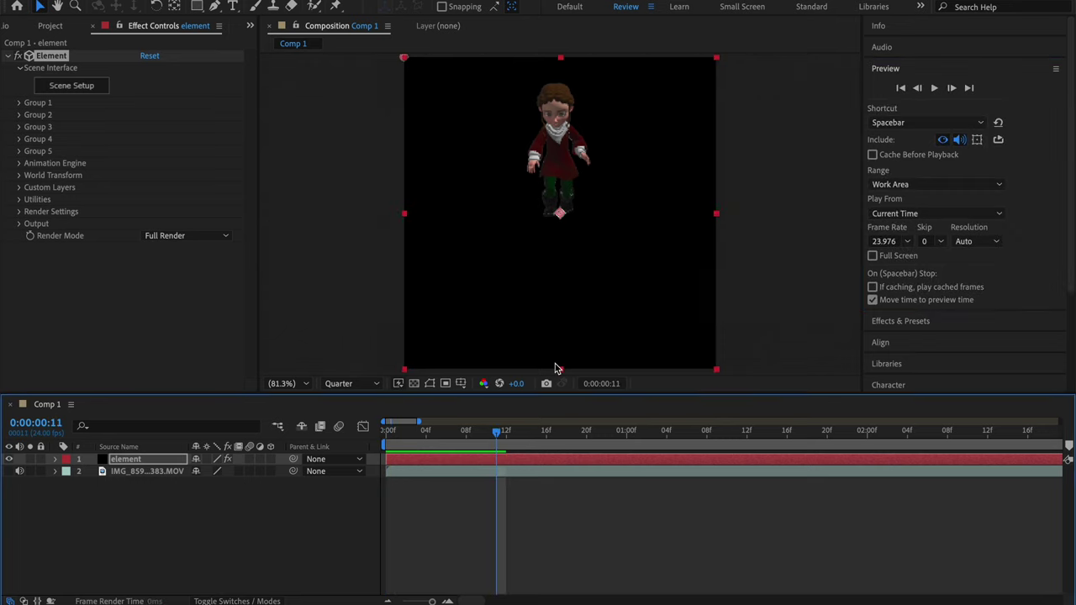
key(space)
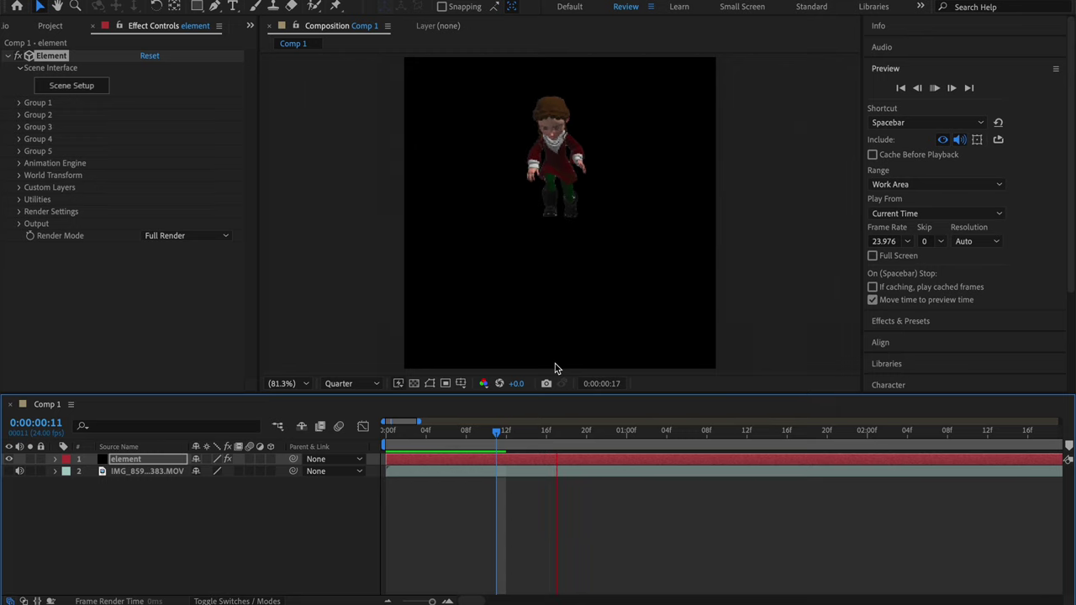
key(space)
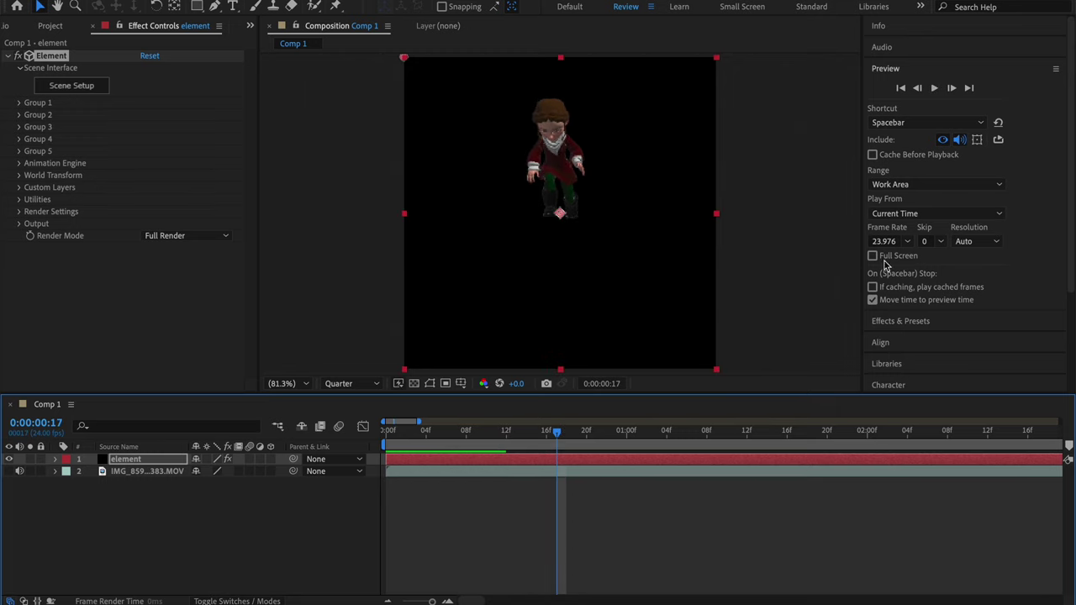
Set the preview frame rate to 24 and play the animation from near the start of the timeline
click(890, 241)
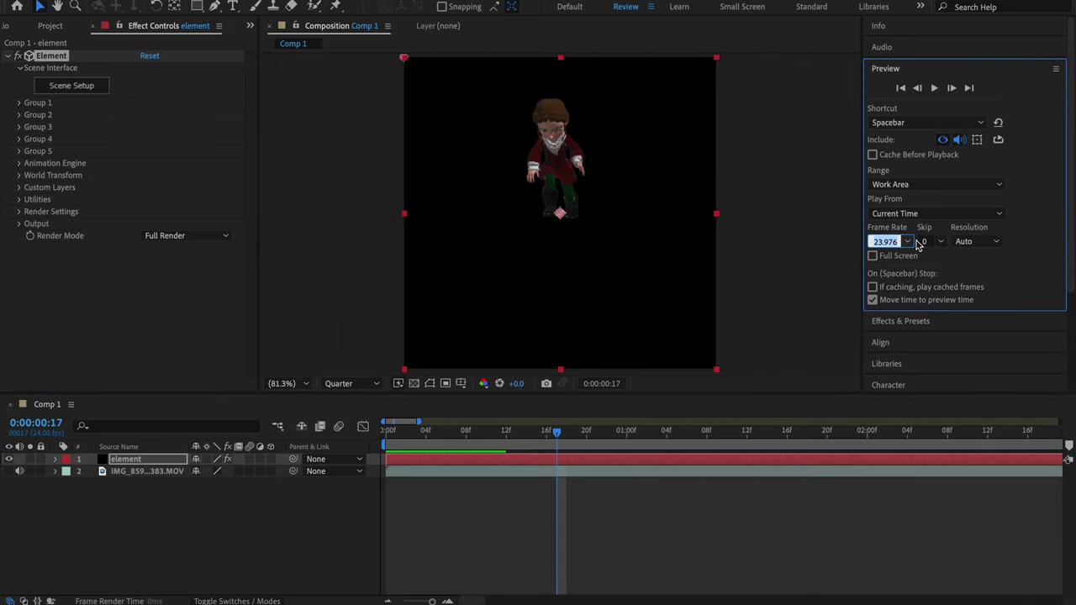
text(24)
key(Return)
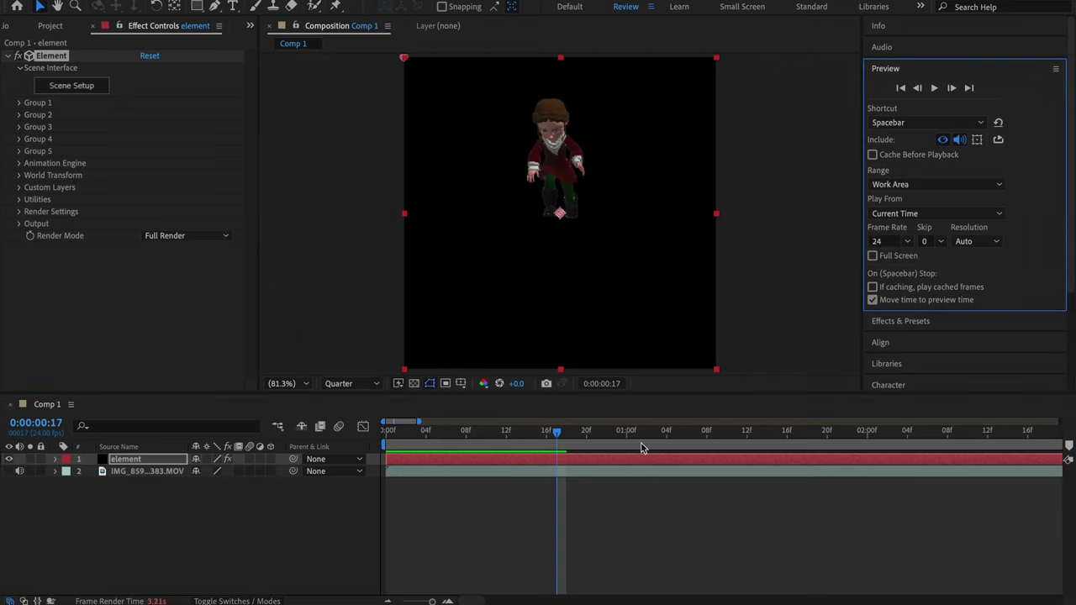
drag(555, 433, 399, 440)
key(space)
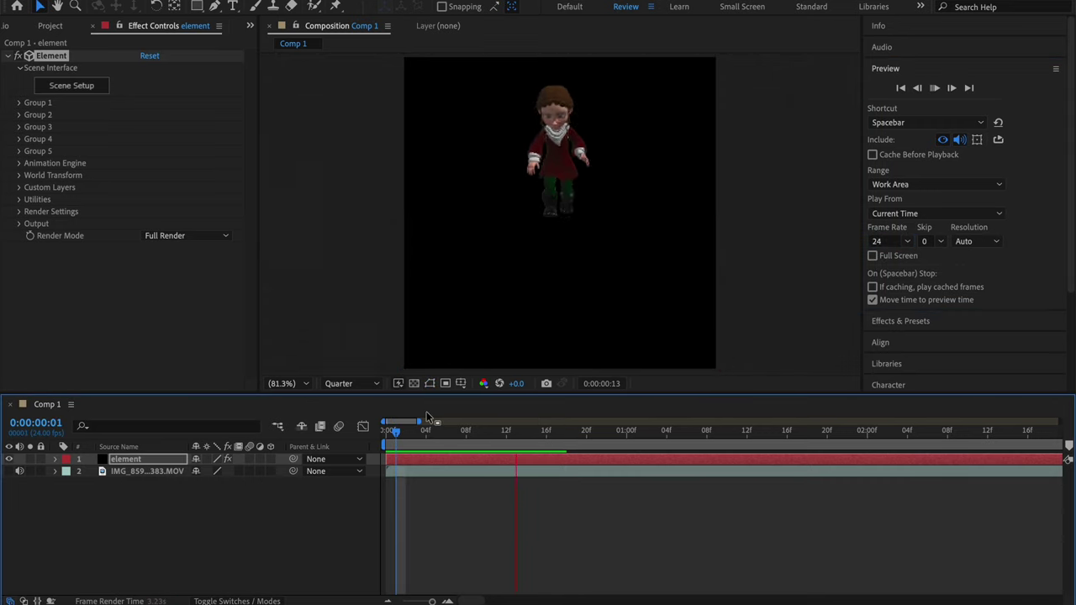
key(space)
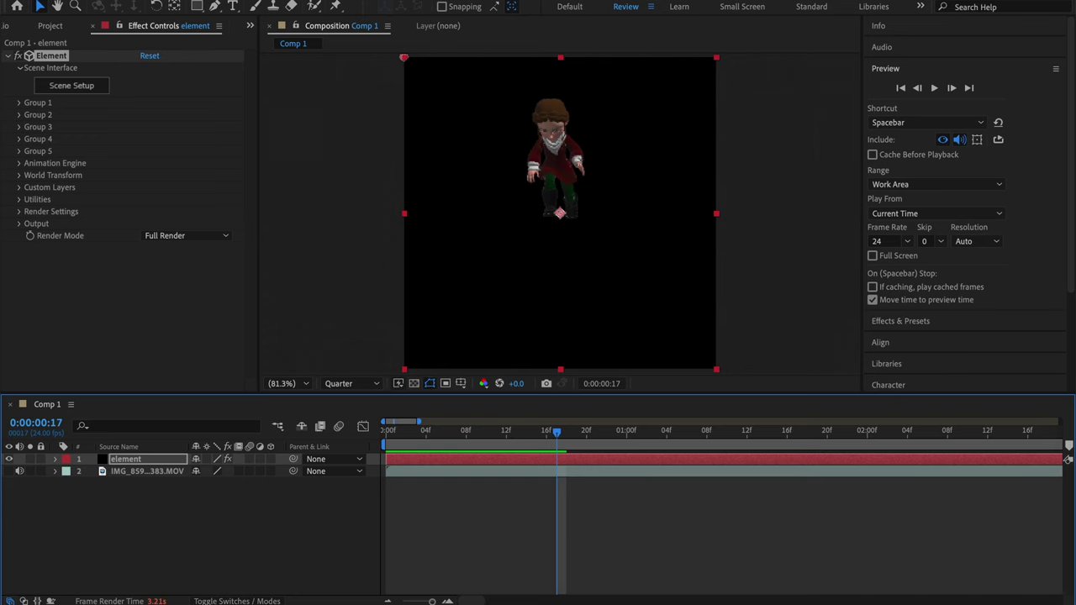
Check the frame rate in the settings of Comp 1, keeping all of its values
click(175, 0)
click(209, 19)
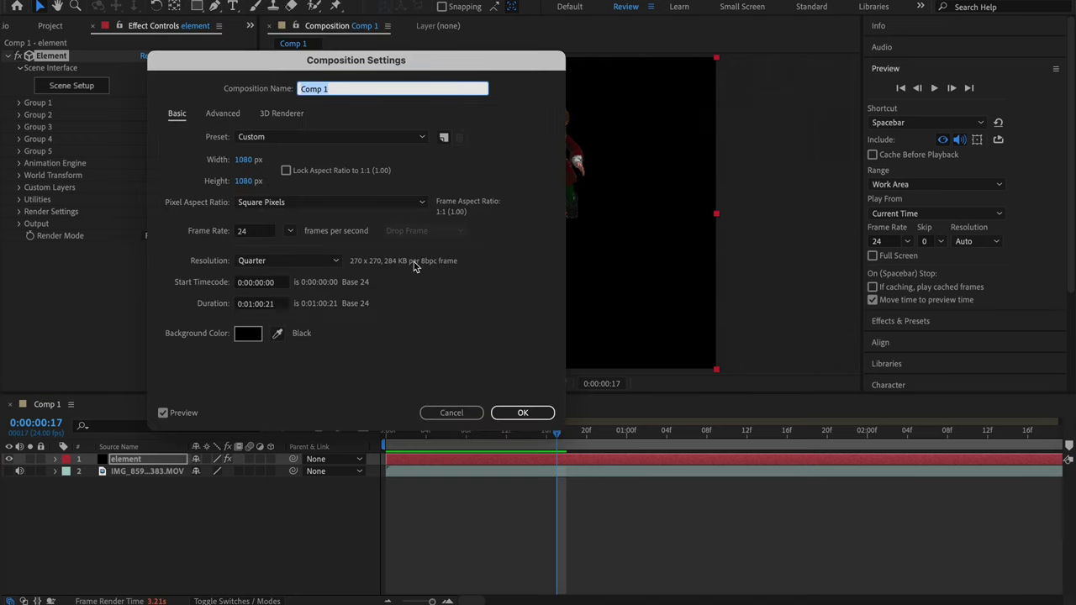
click(527, 415)
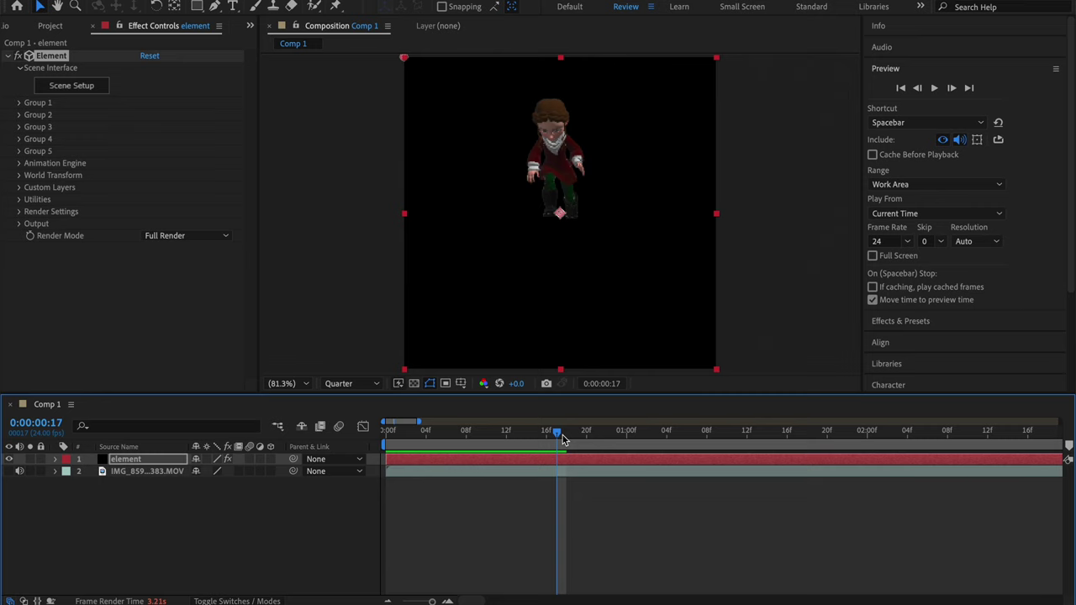
Replay the character's animation several times from the start, and return the playhead to 0:00:00:00
drag(561, 436, 378, 421)
key(space)
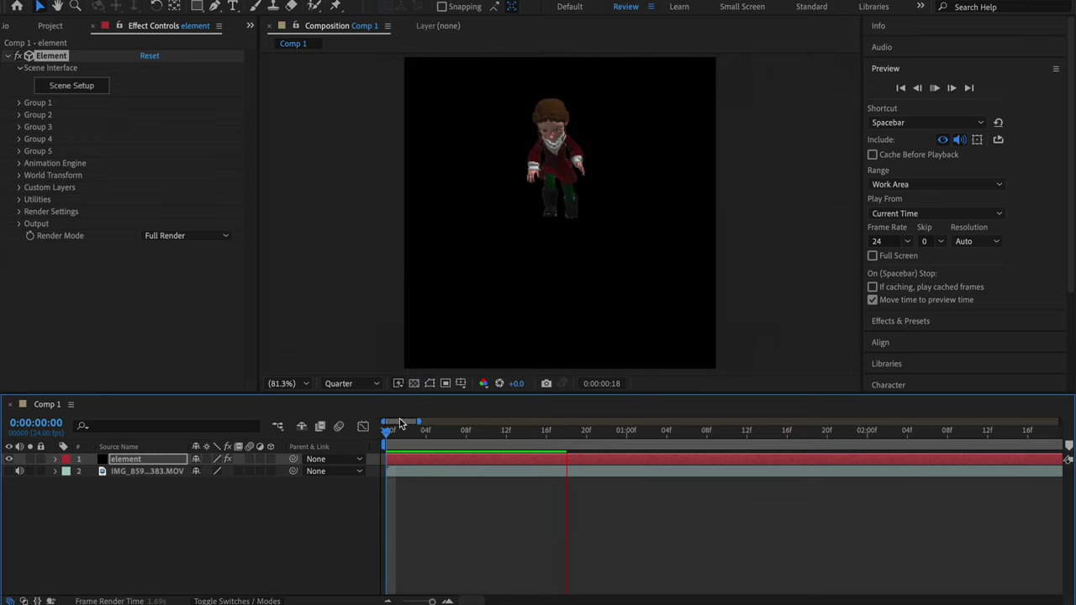
drag(584, 436, 394, 445)
key(space)
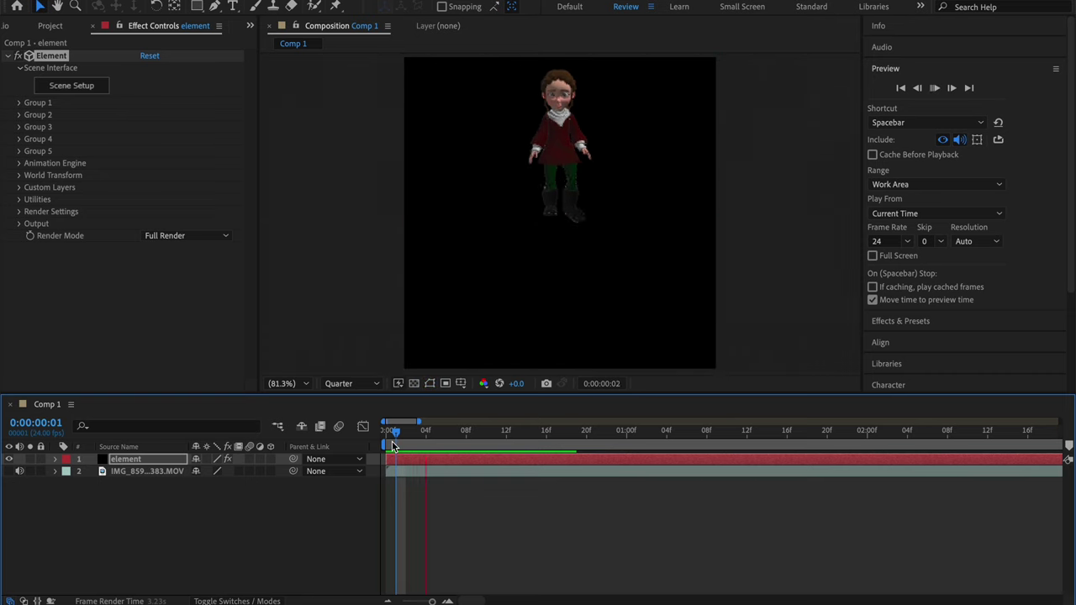
key(space)
drag(567, 437, 338, 433)
key(space)
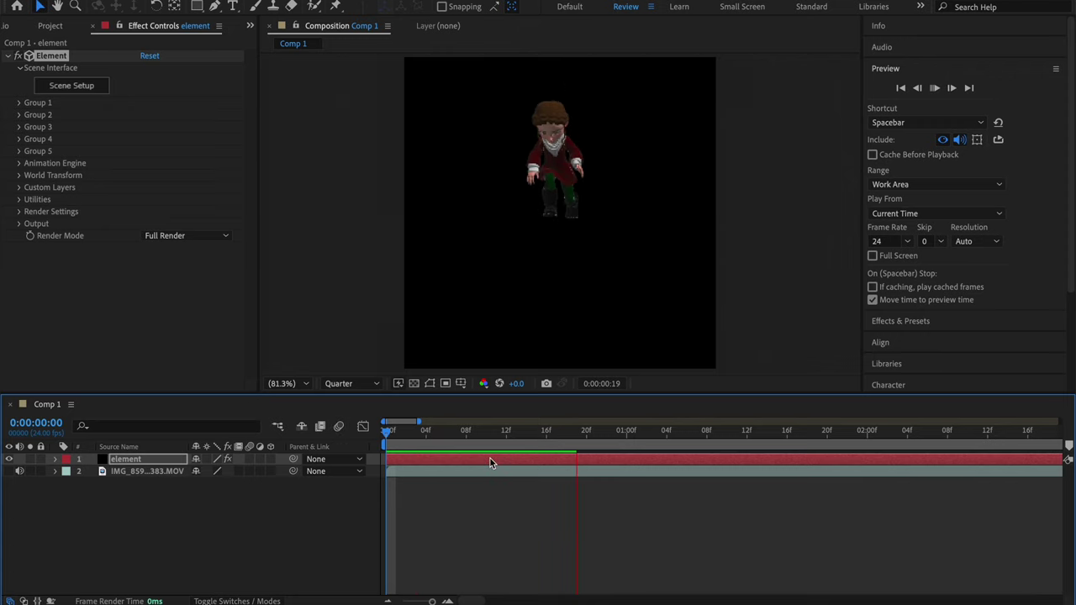
drag(437, 435, 376, 440)
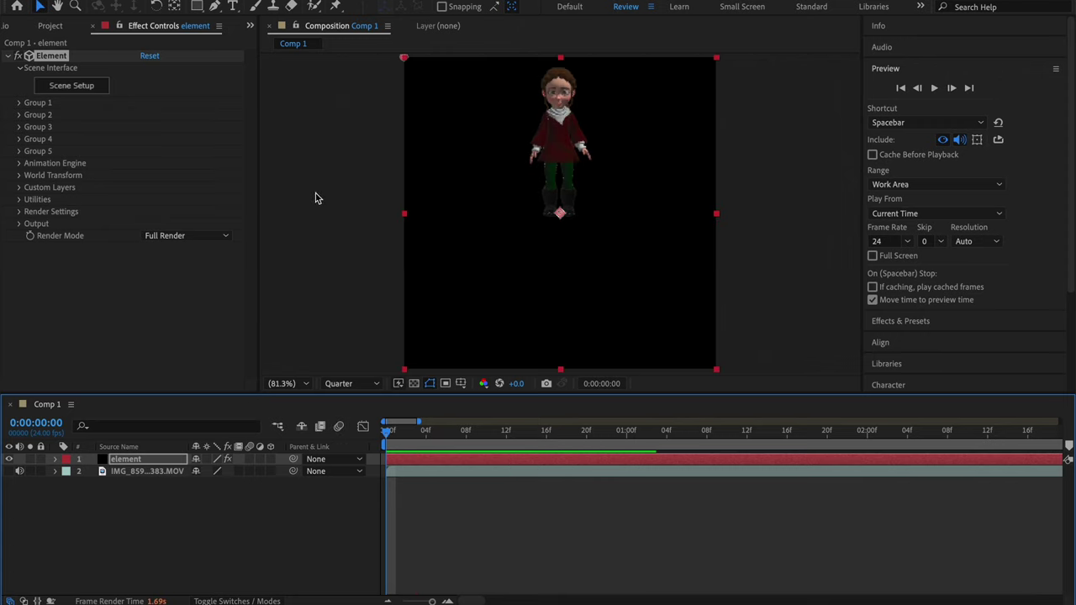
Reopen the Element scene setup, enable the church and Sphere Model, and scale the church to 258% on all axes
click(60, 88)
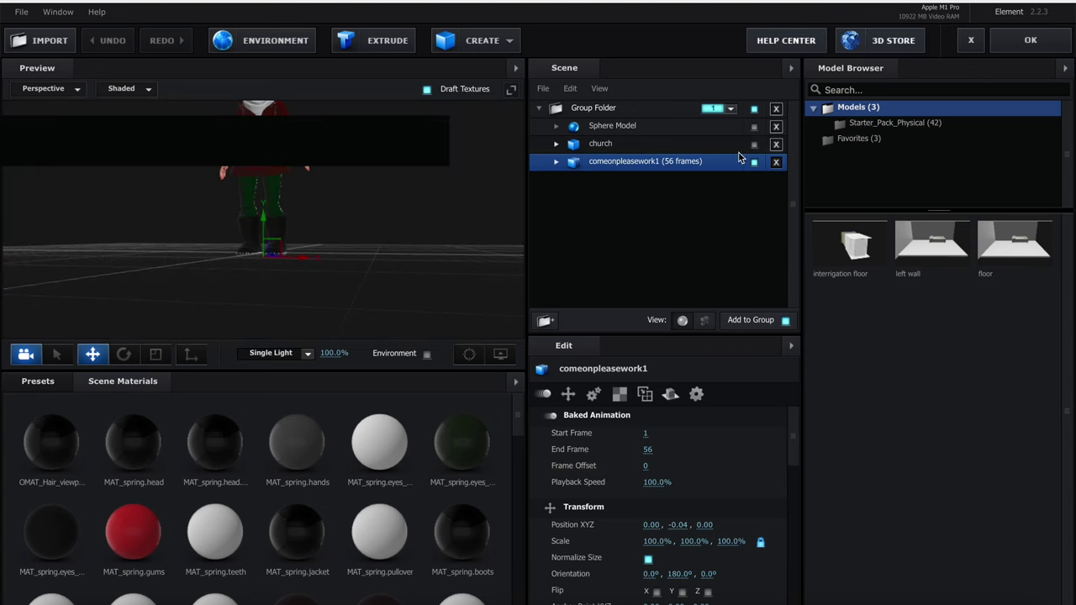
click(755, 143)
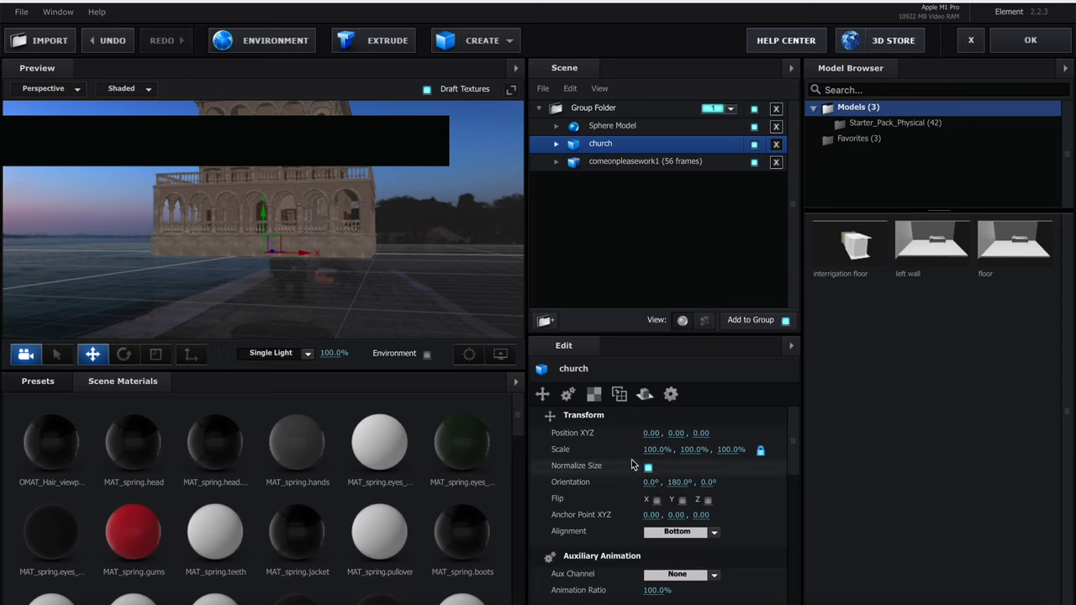
drag(657, 449, 812, 427)
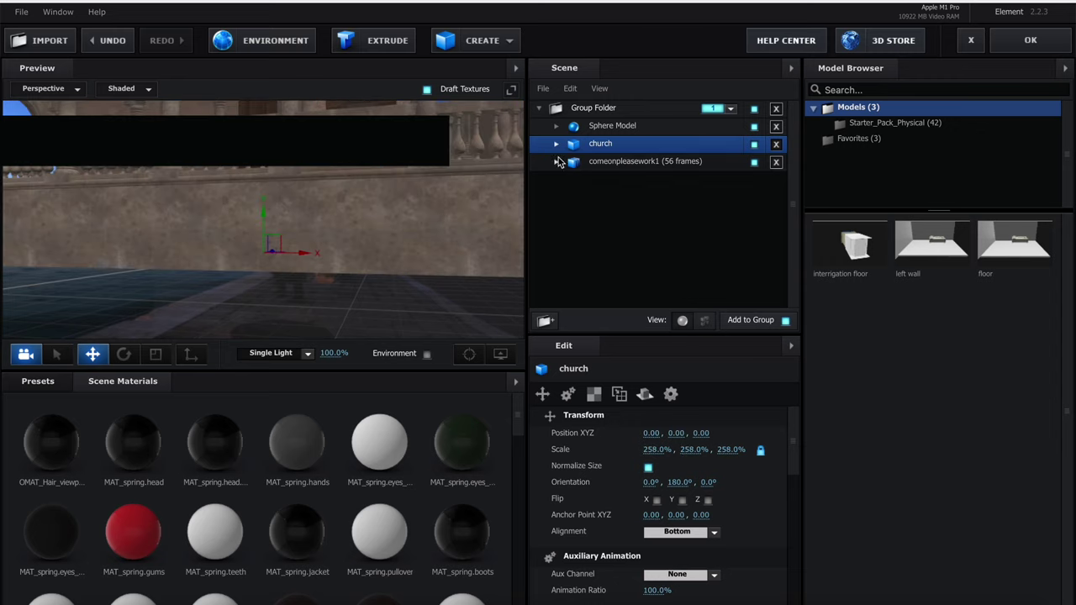
click(755, 145)
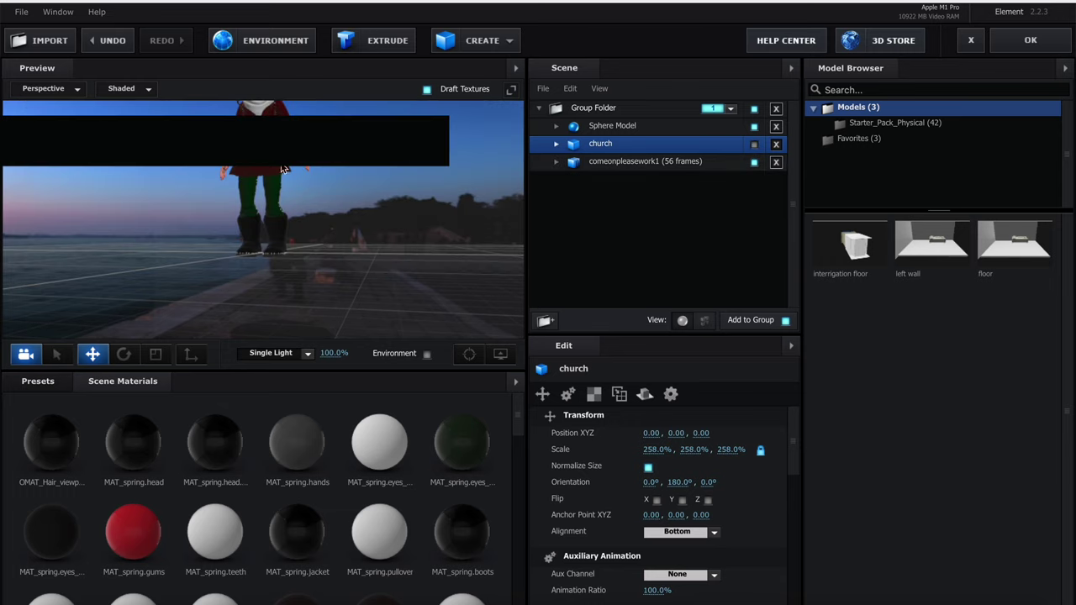
click(754, 144)
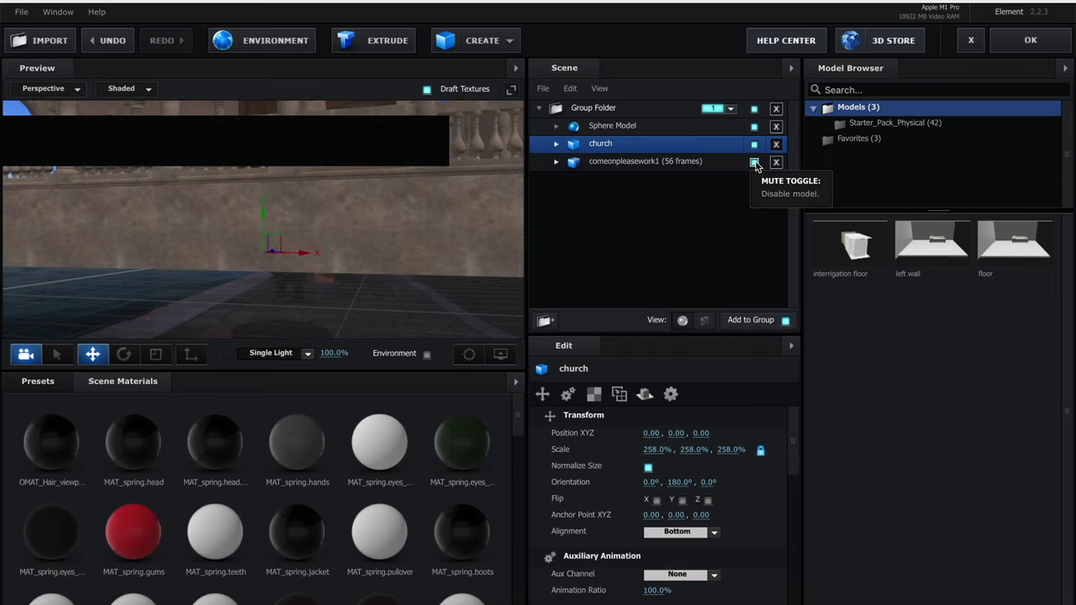
Disable the comeonpleasework1 model and set the church's Y orientation to 0°
click(754, 162)
mouse_move(455, 164)
mouse_down()
mouse_move(409, 176)
mouse_move(461, 175)
mouse_up()
scroll(410, 175, down, 5)
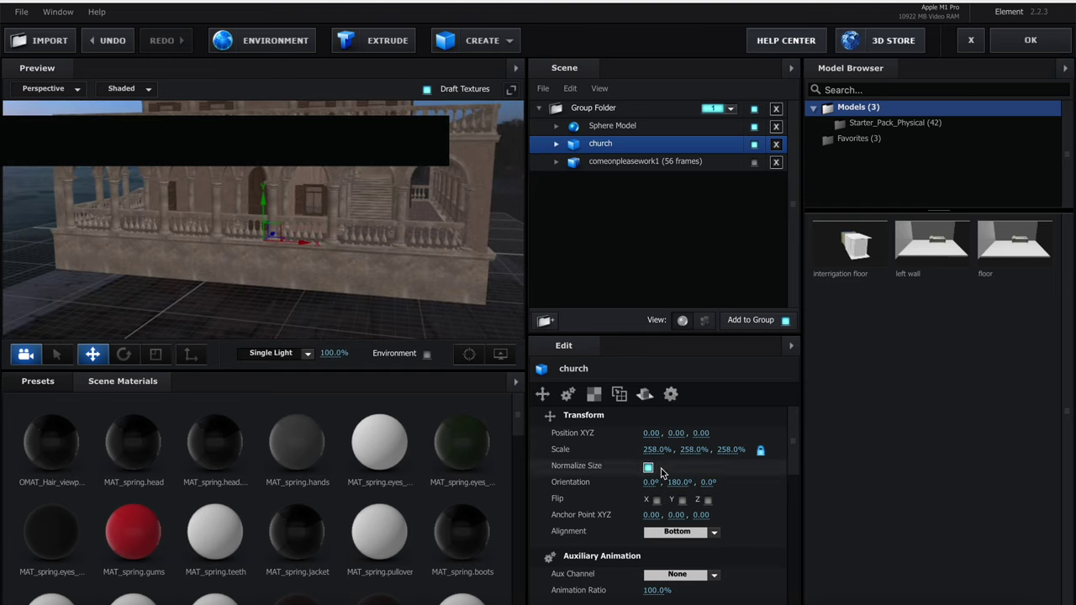
drag(683, 481, 886, 452)
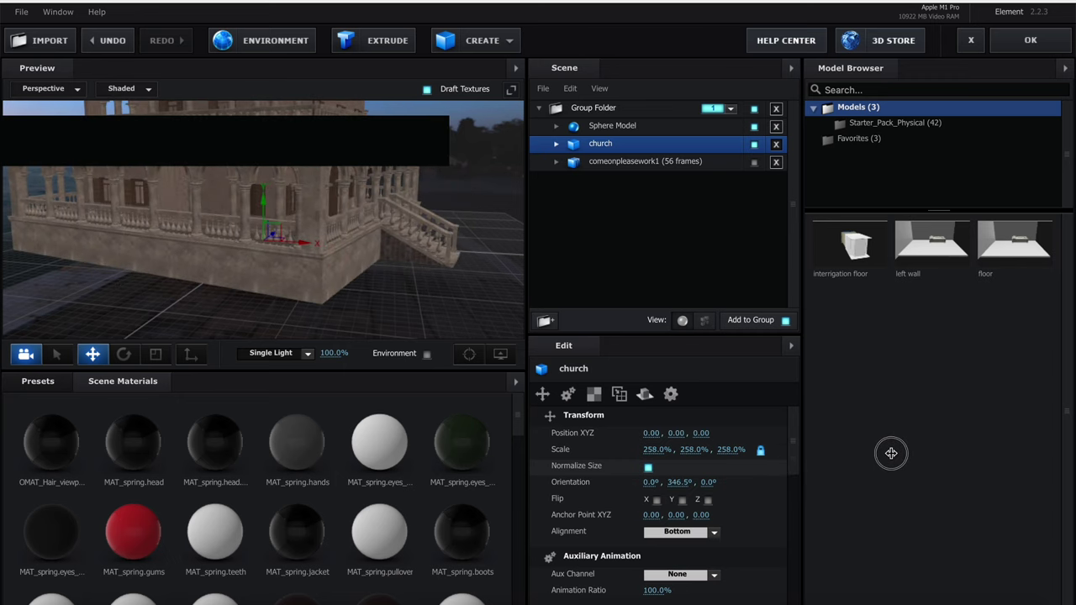
click(679, 482)
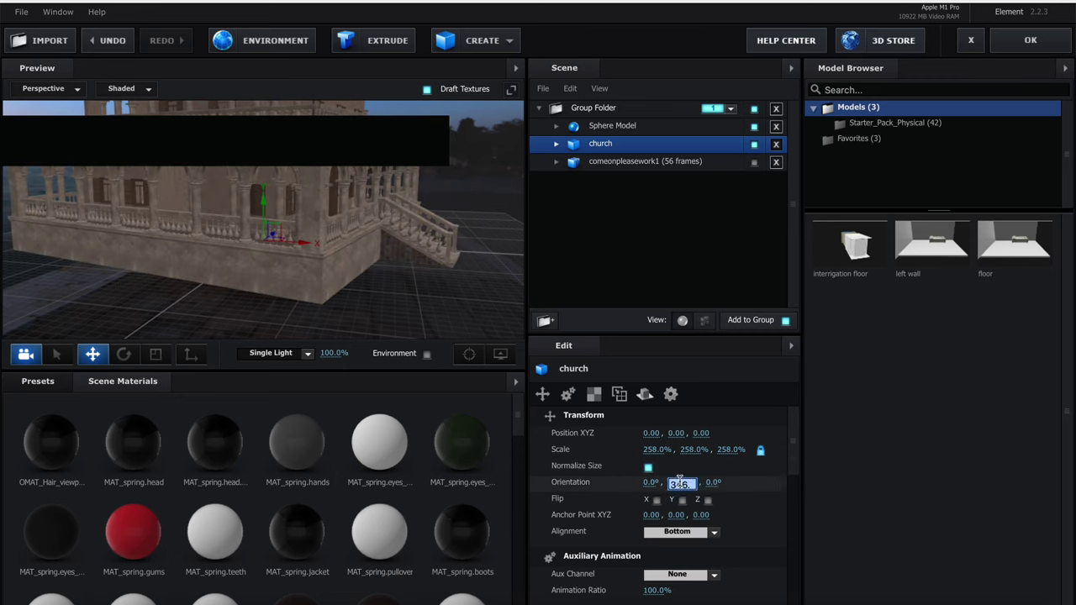
text(0)
key(Return)
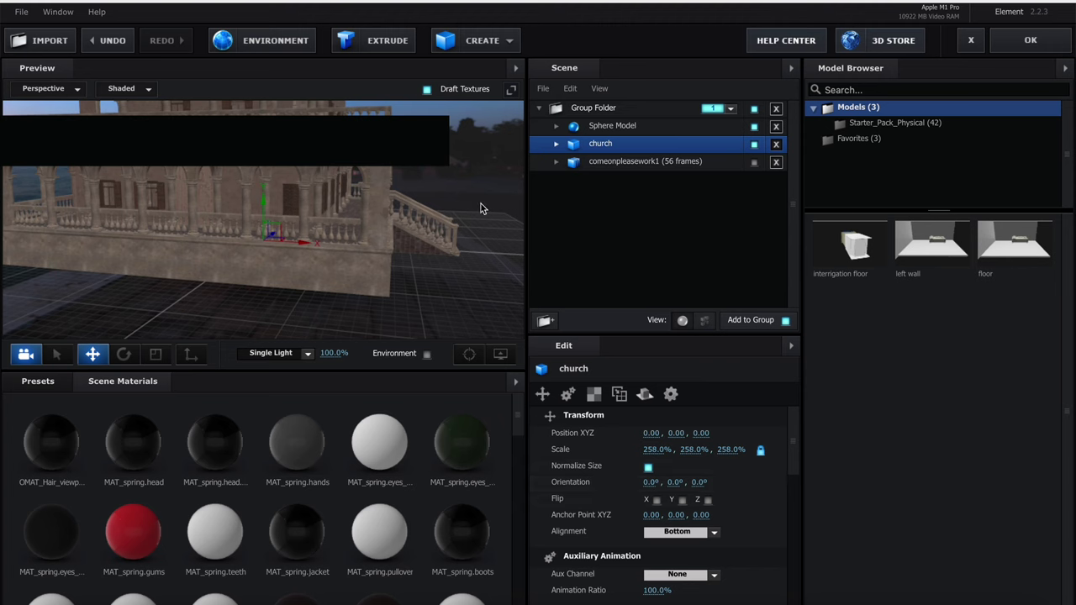
Enable the comeonpleasework1 model again and hide the church to see the character on its own
drag(482, 209, 240, 205)
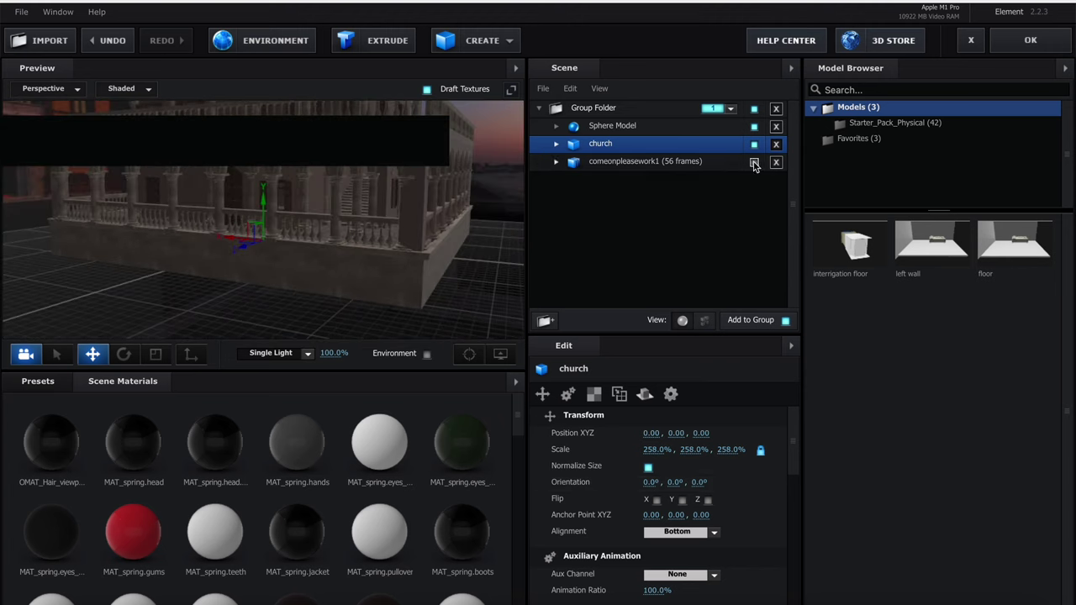
click(755, 164)
click(754, 145)
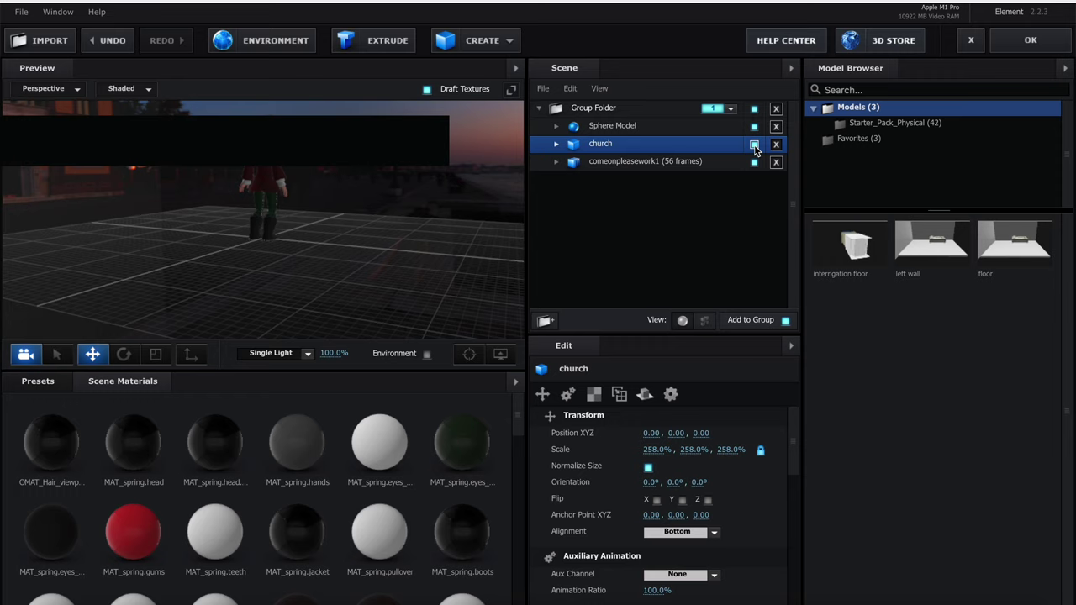
Enable the church model again and move it along the X axis to about 1.04
click(755, 146)
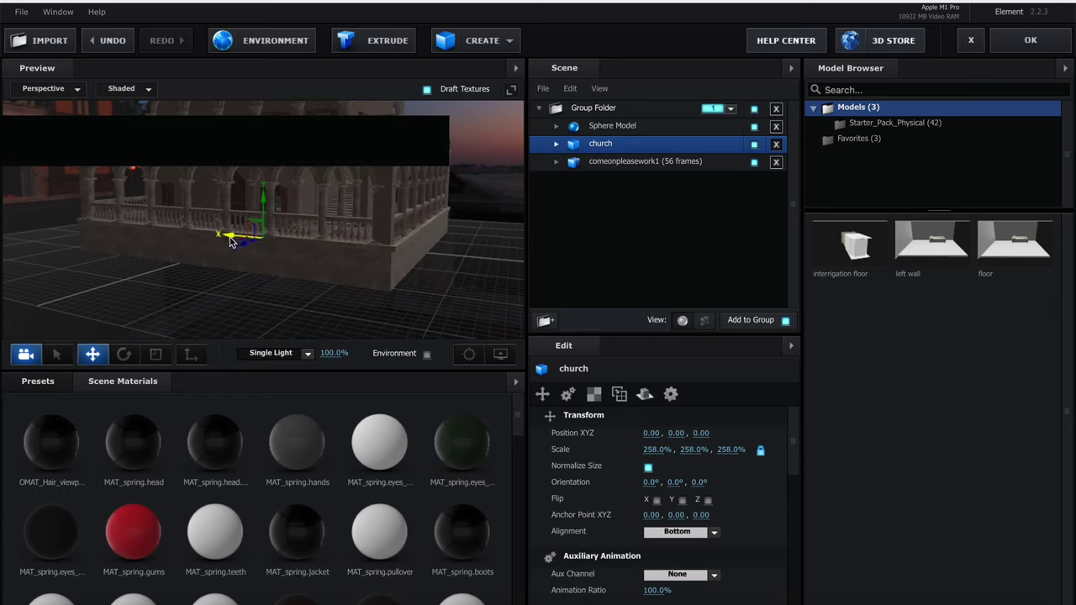
drag(230, 241, 202, 241)
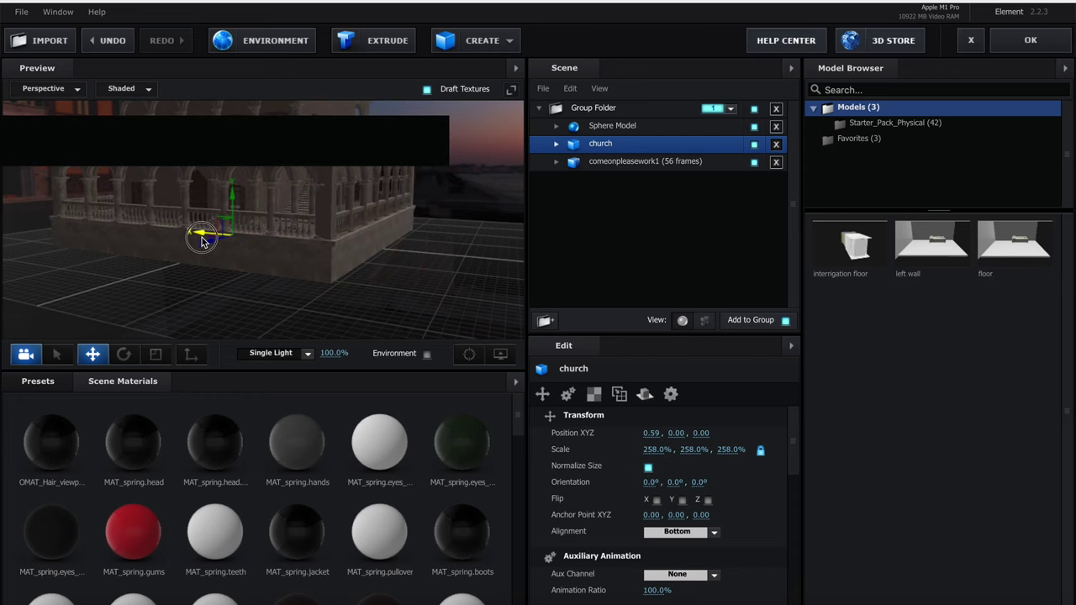
drag(202, 241, 182, 240)
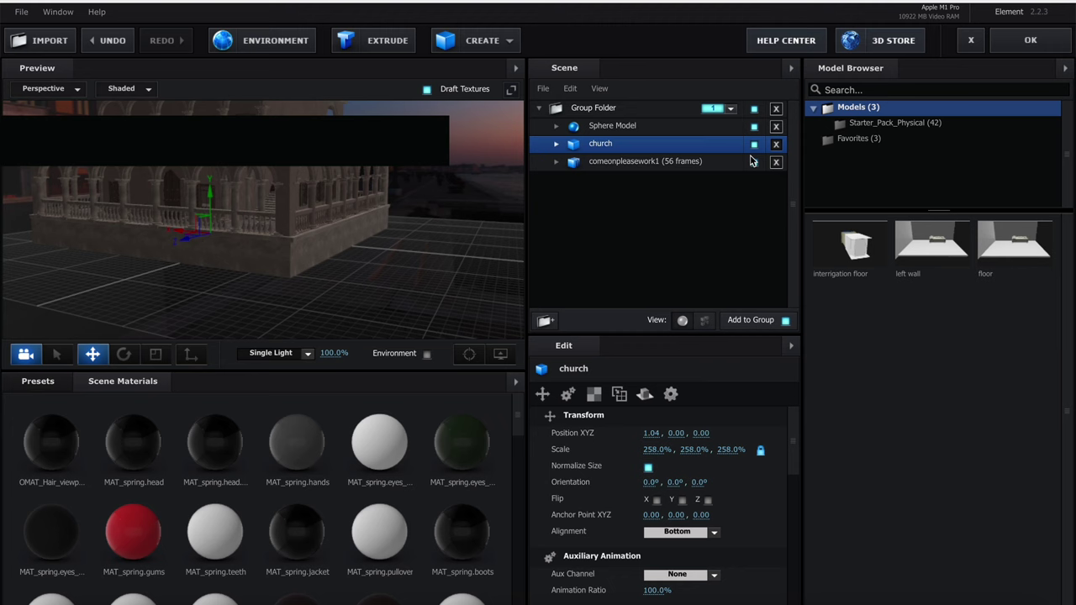
Compare the placement of the comeonpleasework1 character and the church from different angles by toggling each model's visibility
click(754, 162)
drag(392, 180, 405, 212)
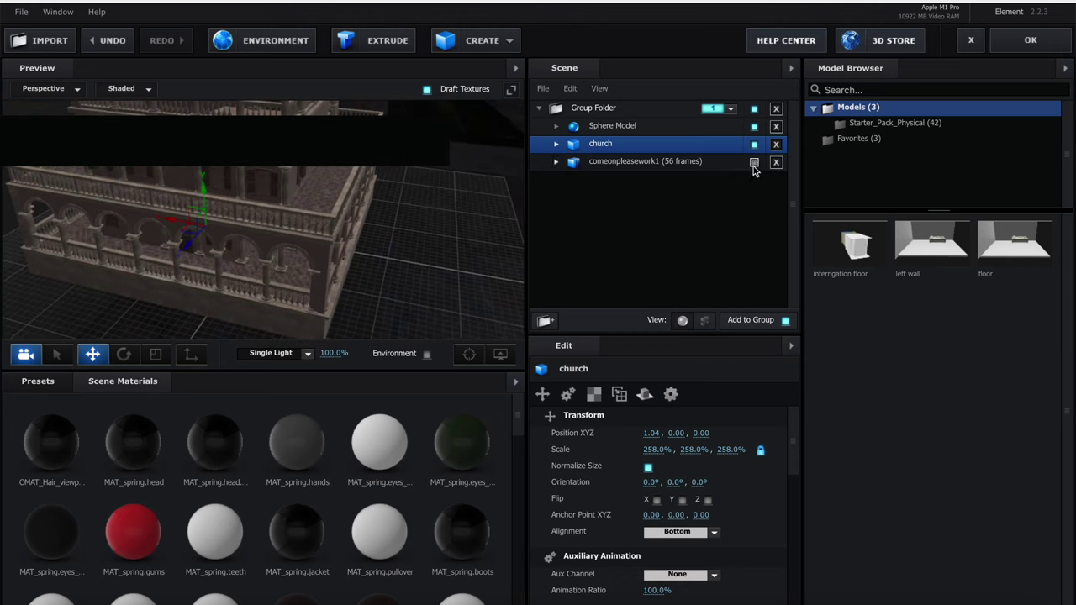
click(685, 168)
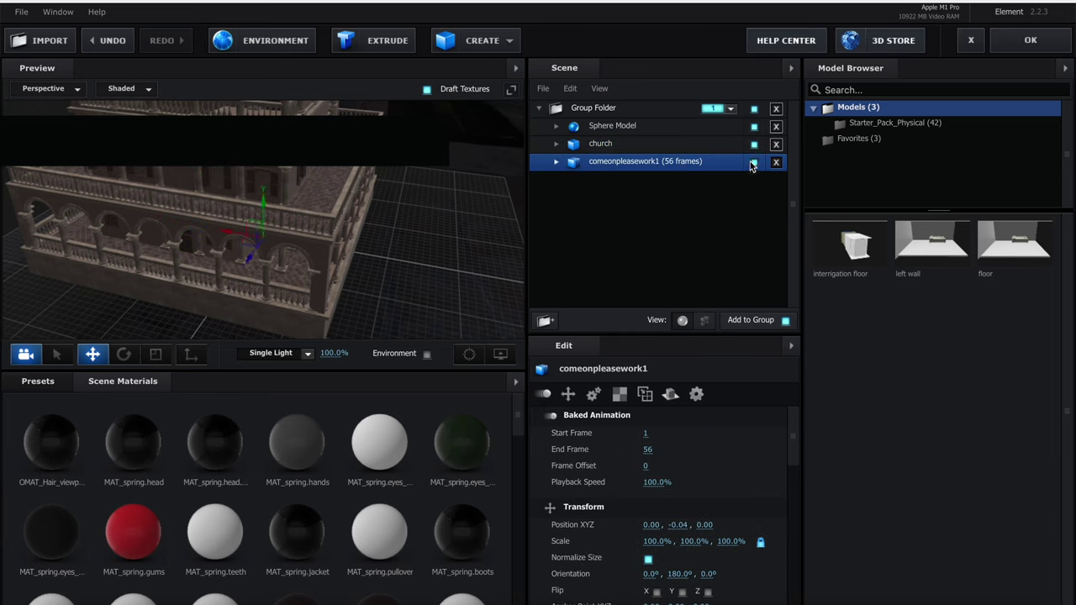
click(705, 146)
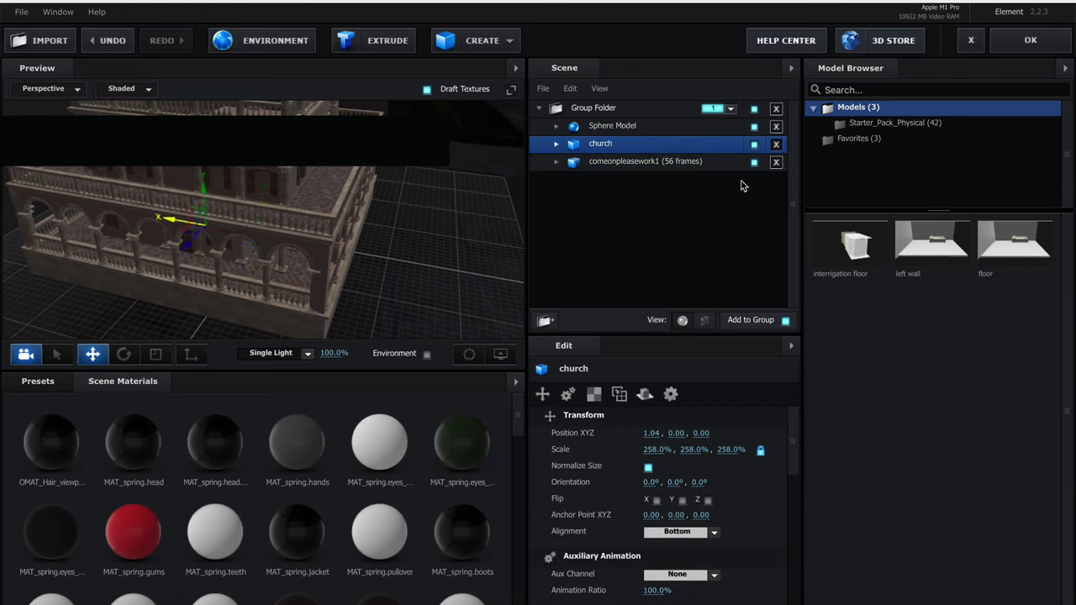
click(754, 162)
drag(553, 215, 553, 173)
drag(480, 200, 485, 188)
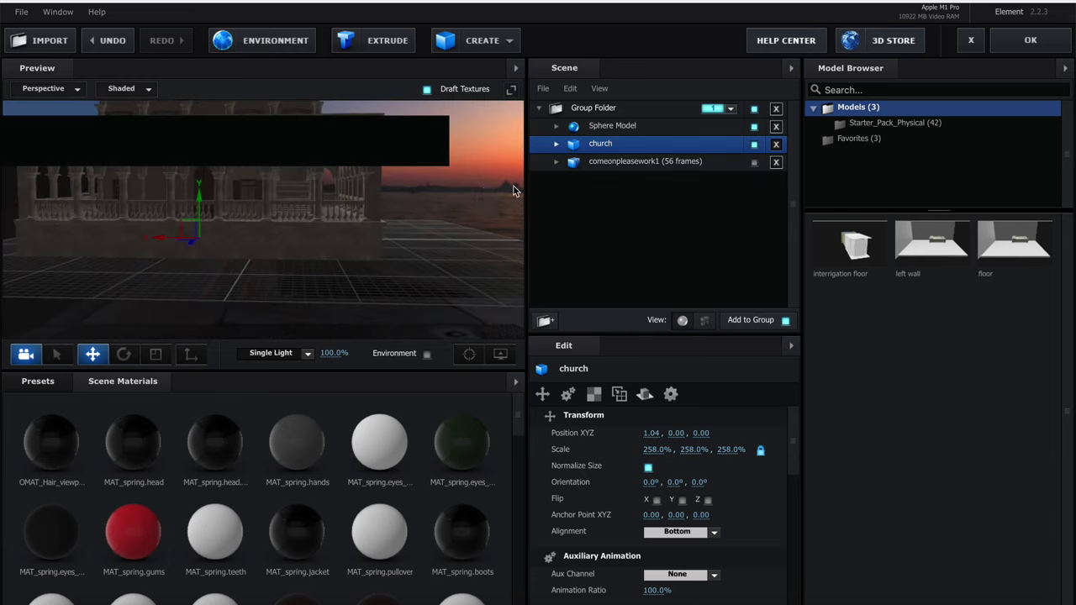
click(755, 144)
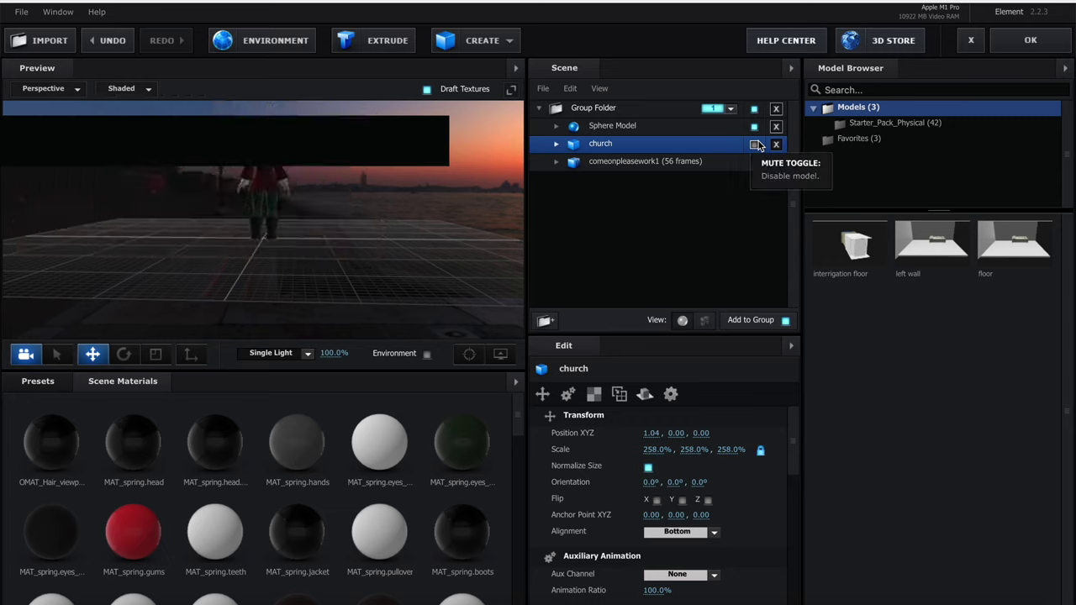
click(756, 145)
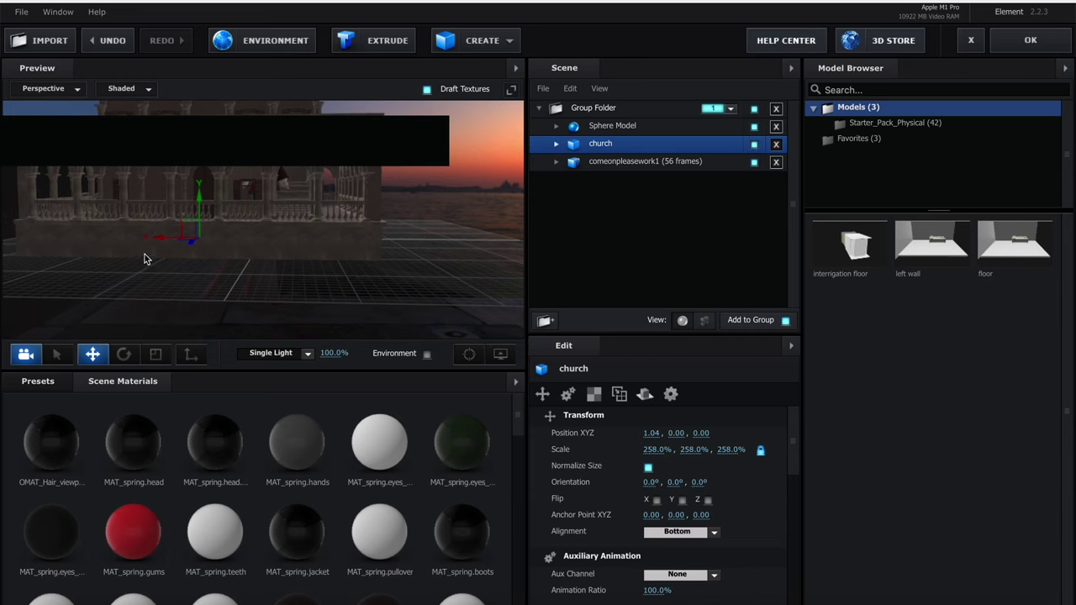
Shift the church to about 1.46 in X and scale it to 700% on all axes
click(688, 450)
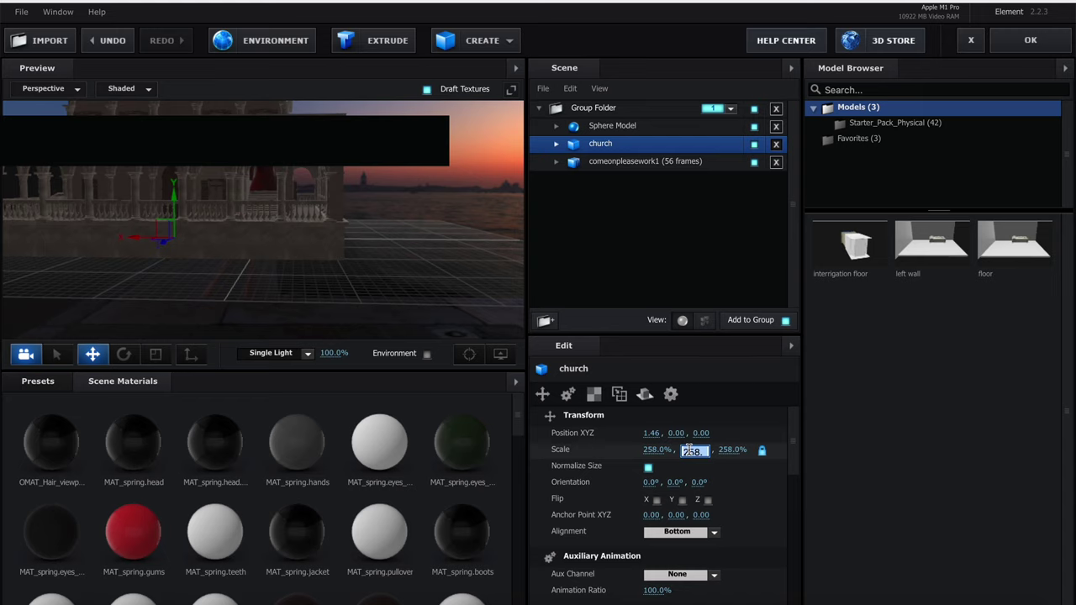
text(700)
key(Return)
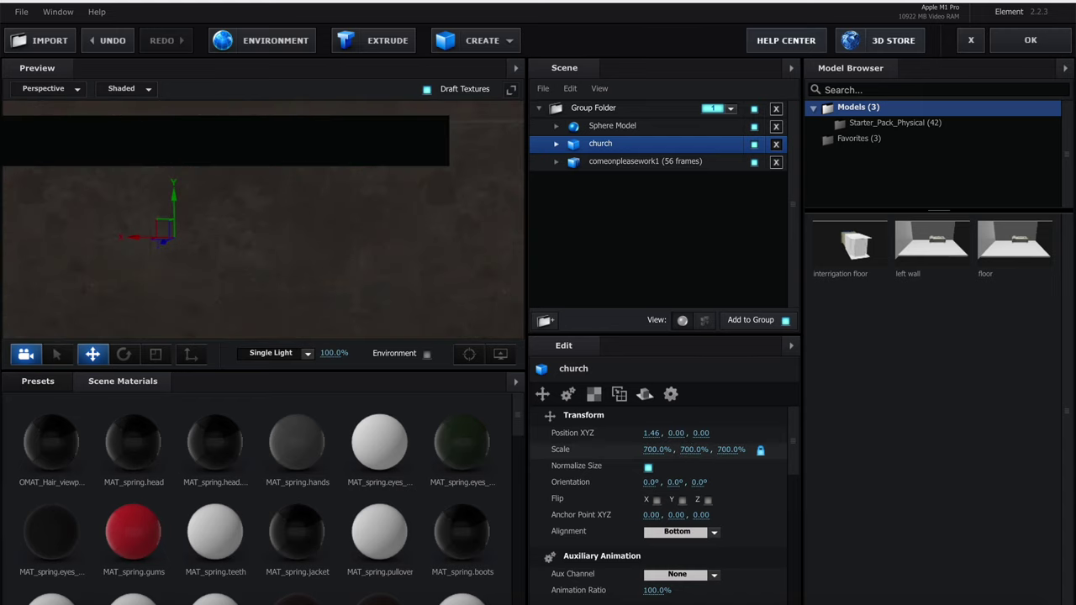
Hide the character to inspect the enlarged church, and move the church along the X axis to about 4.20
click(754, 163)
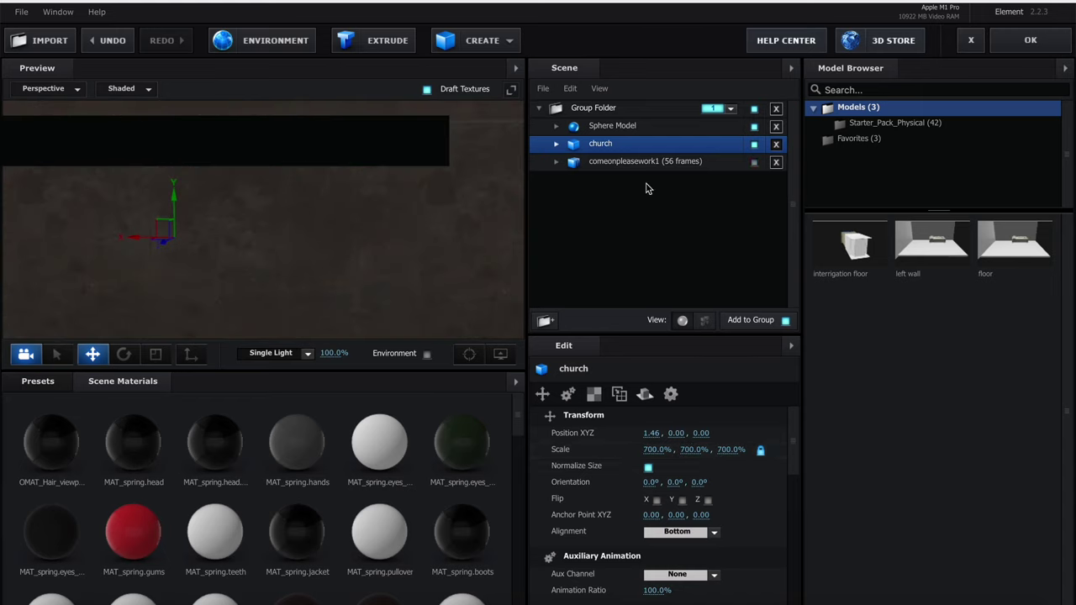
scroll(418, 232, down, 8)
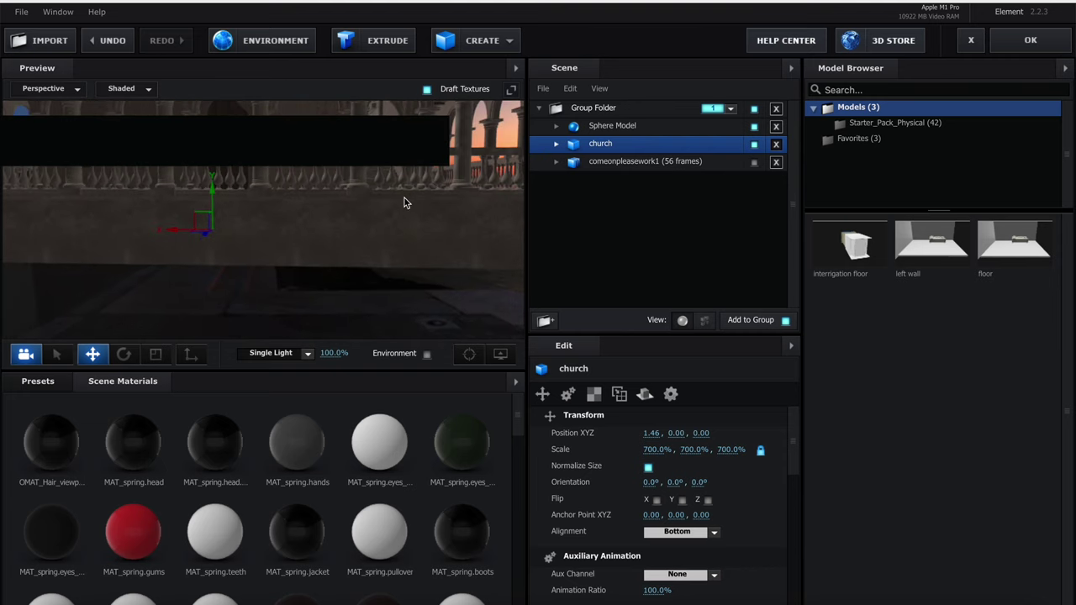
drag(405, 198, 399, 199)
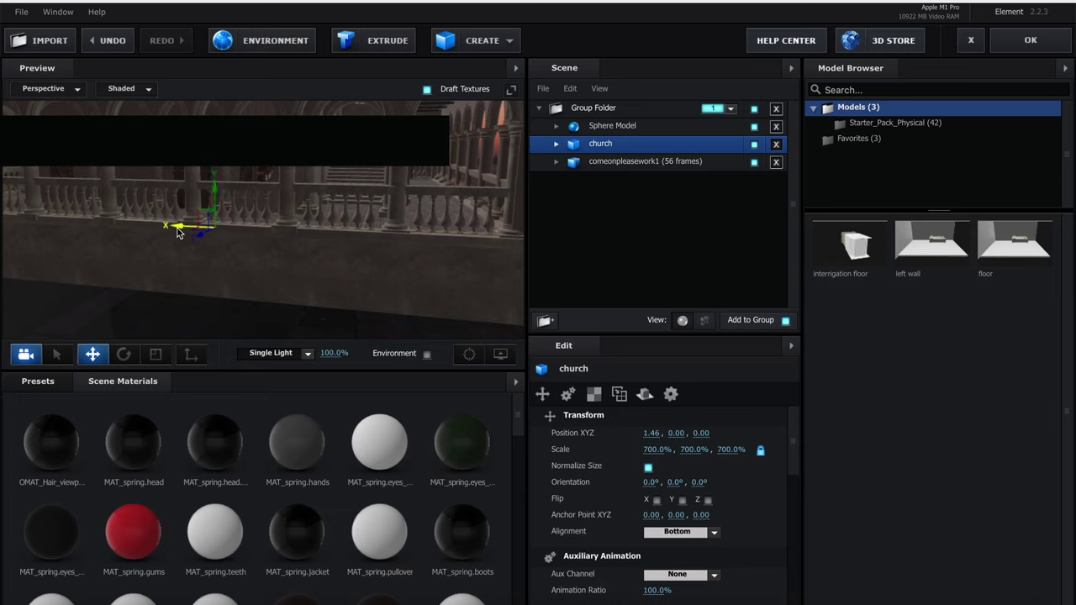
drag(177, 232, 112, 233)
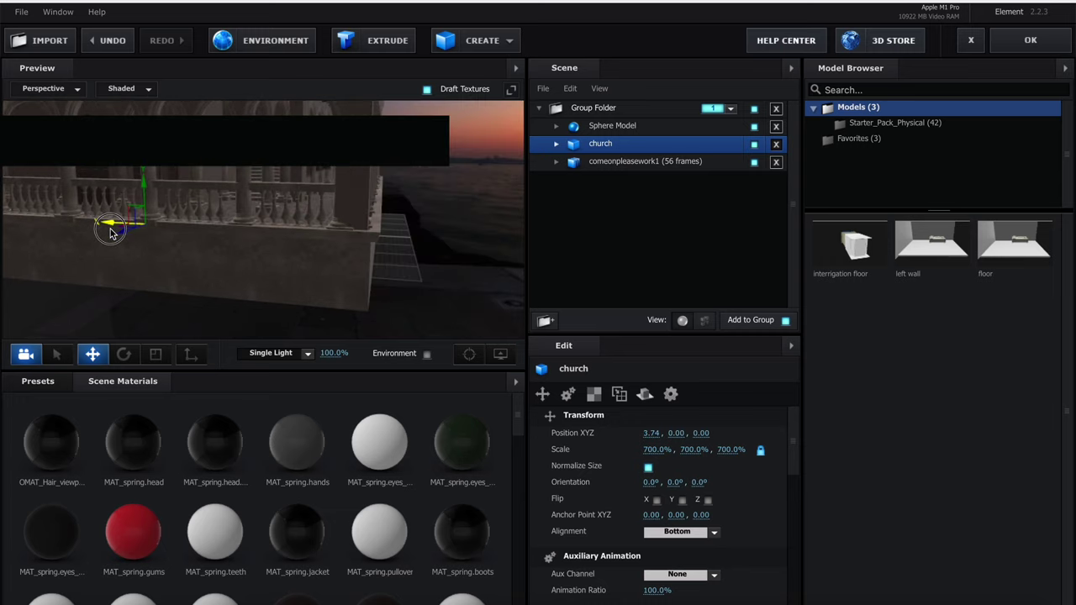
drag(112, 233, 99, 233)
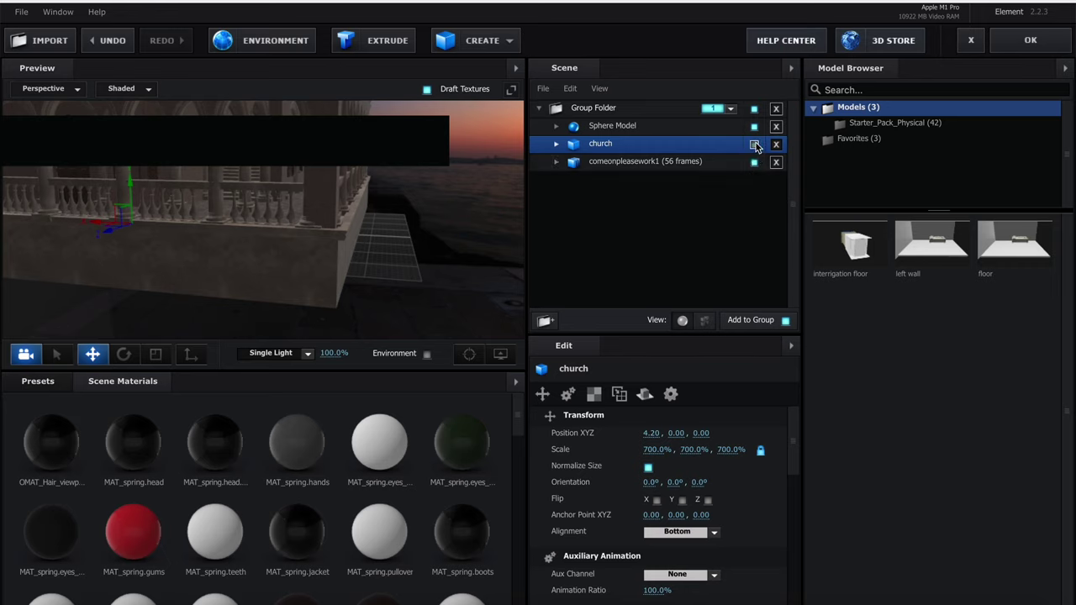
Check where the character stands relative to the church by toggling both models and viewing the church from below
click(755, 145)
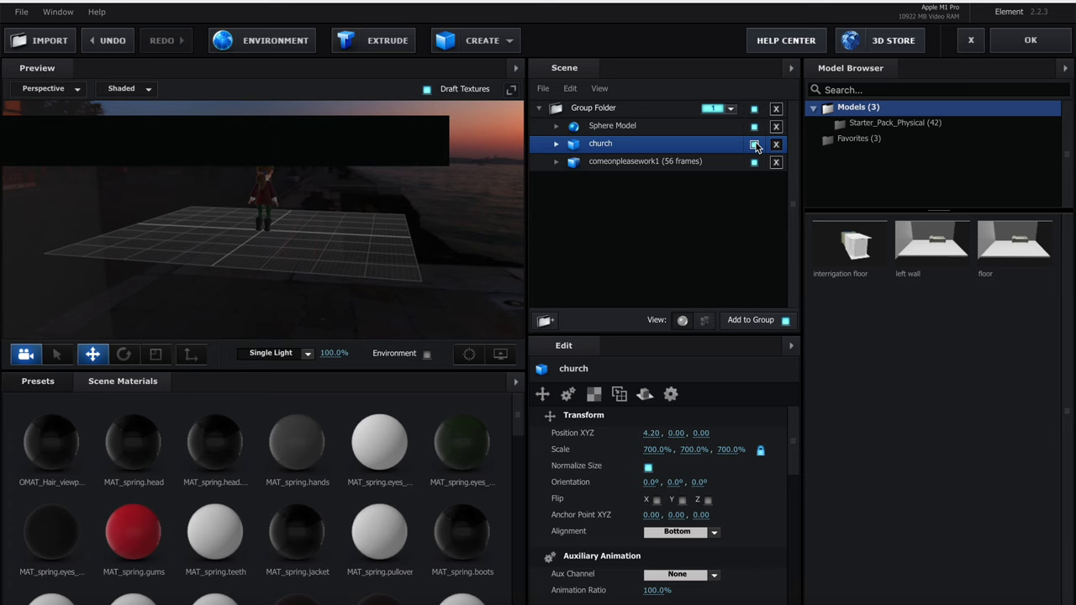
click(755, 145)
click(755, 163)
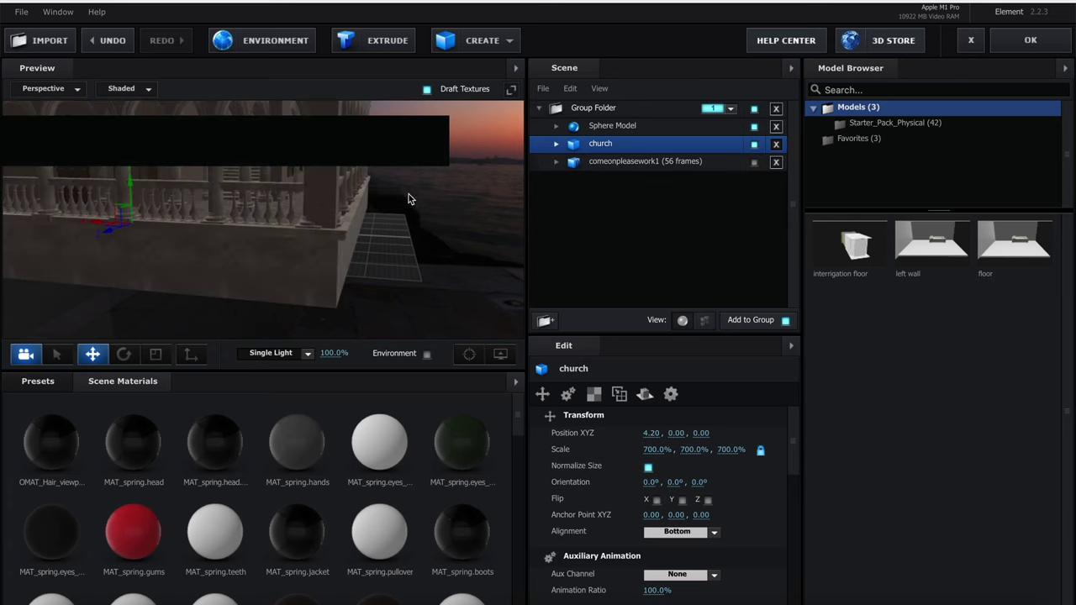
drag(409, 199, 429, 161)
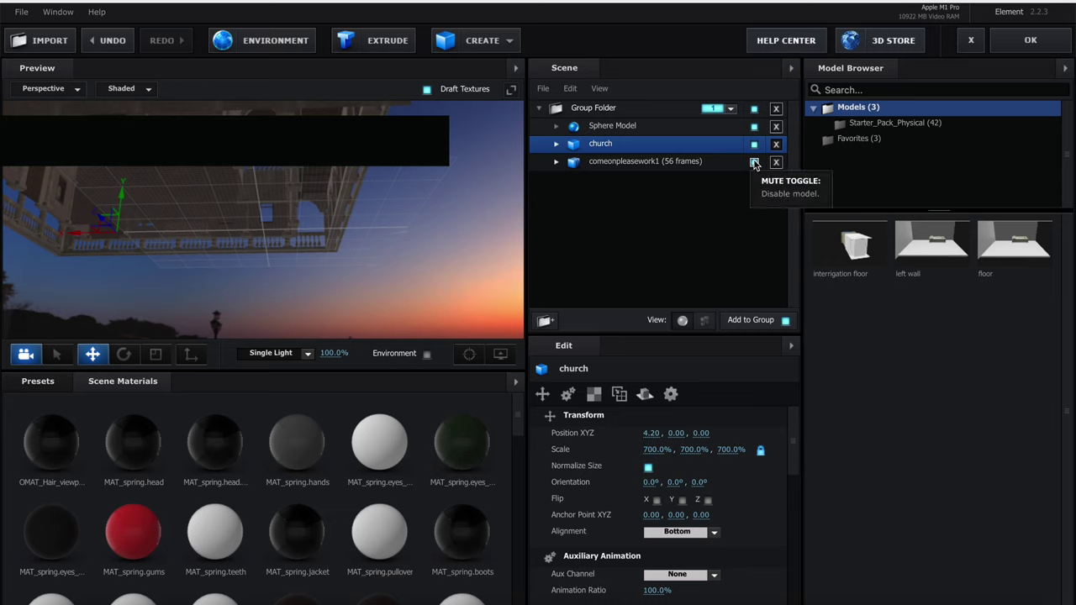
click(755, 162)
click(755, 162)
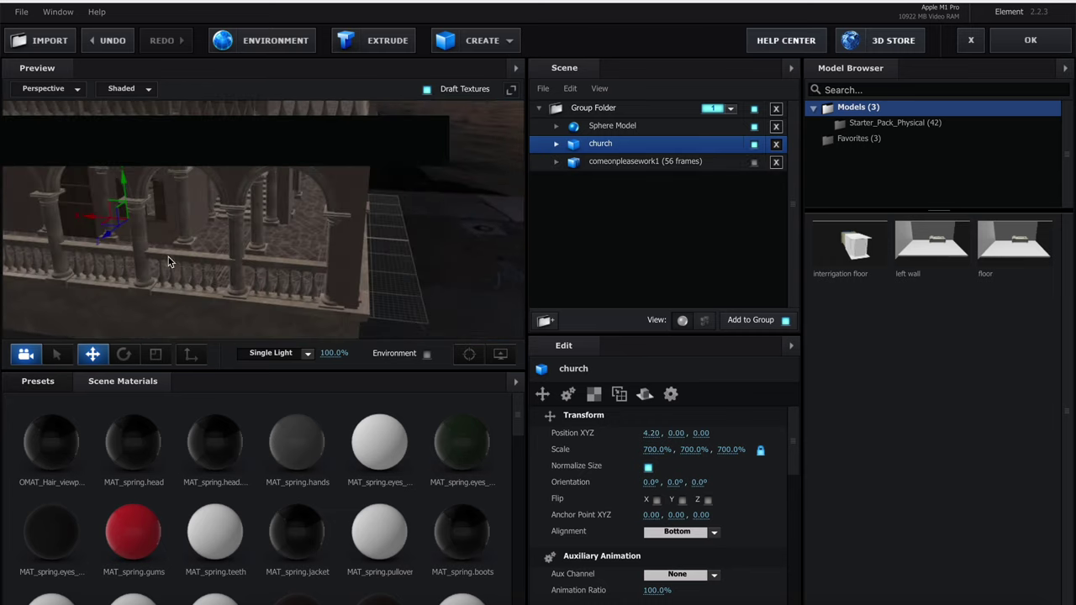
Move the church along the Z axis to about -3.81, toggling the comeonpleasework1 model to check its placement
drag(105, 243, 178, 178)
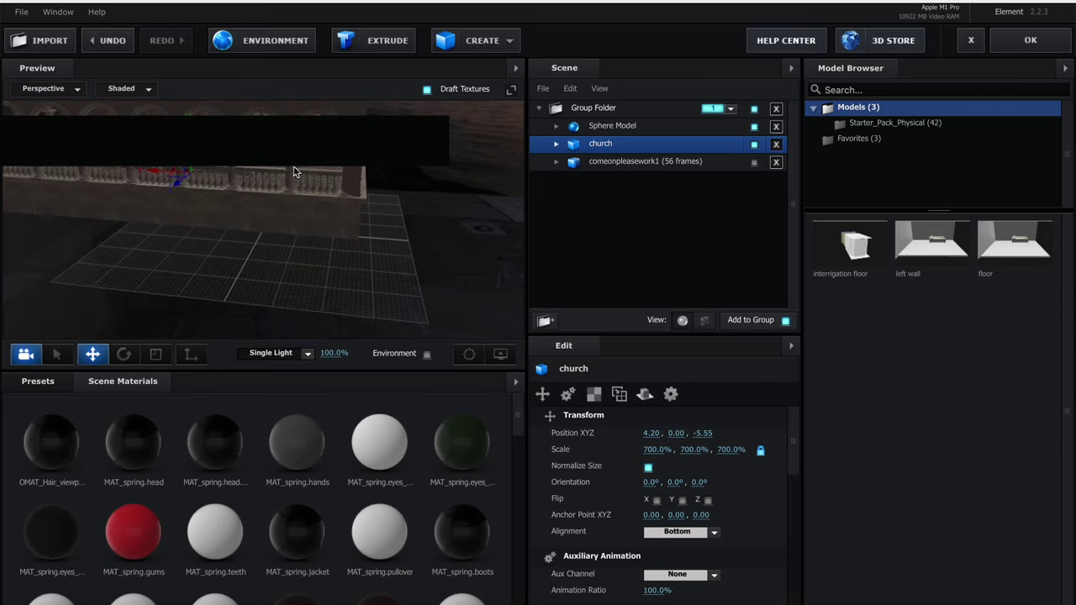
click(754, 163)
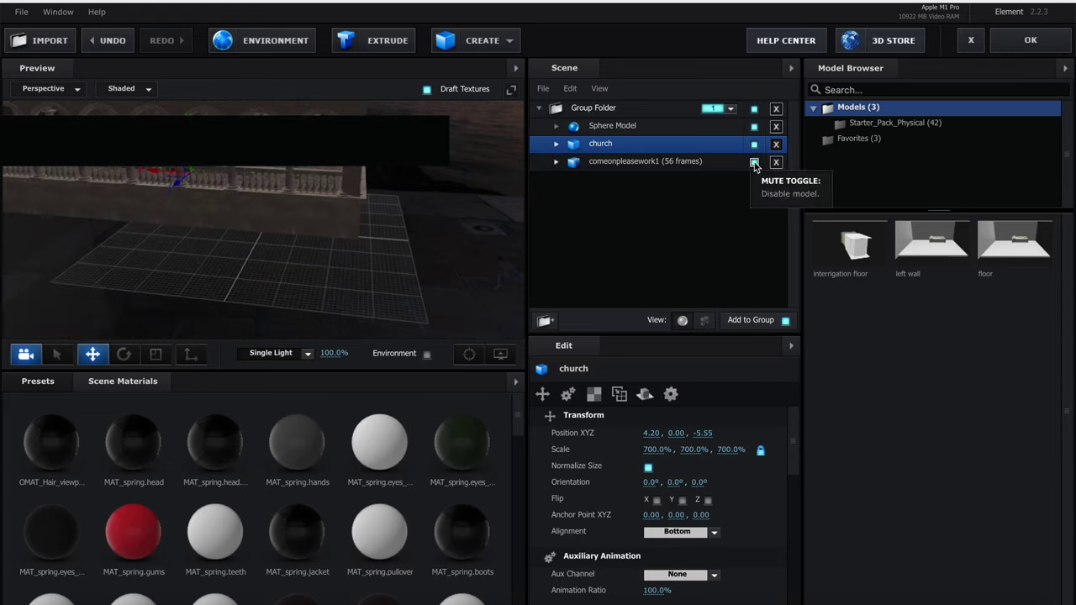
click(755, 163)
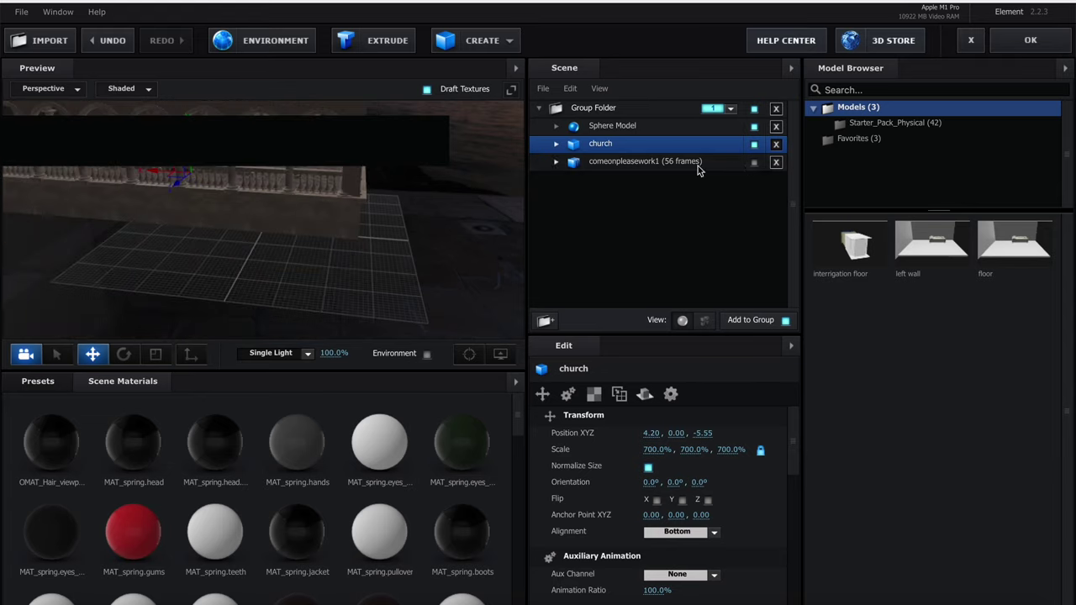
drag(171, 182, 166, 198)
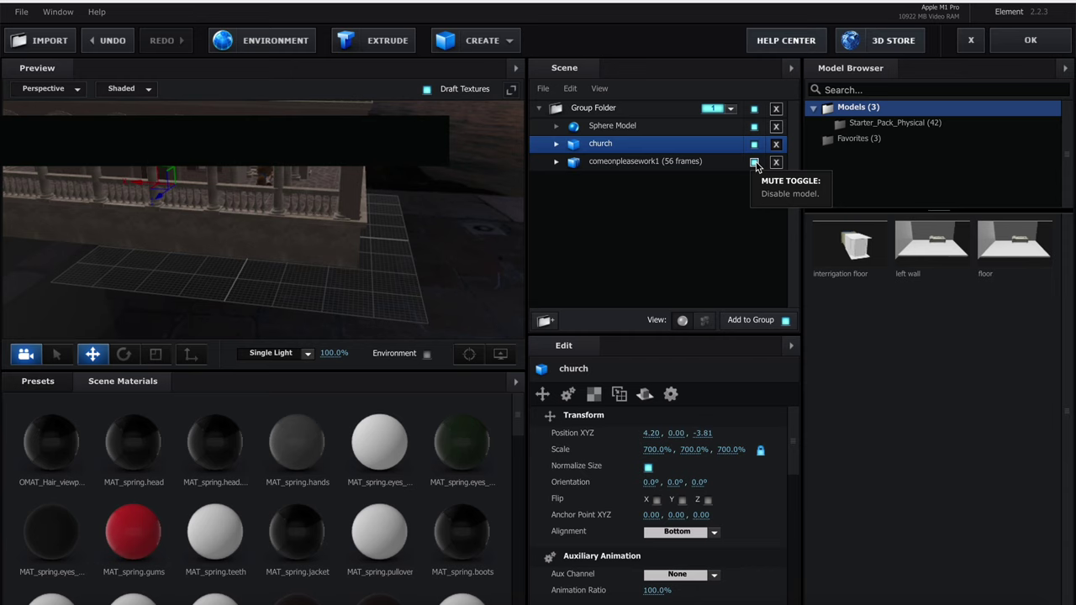
click(755, 163)
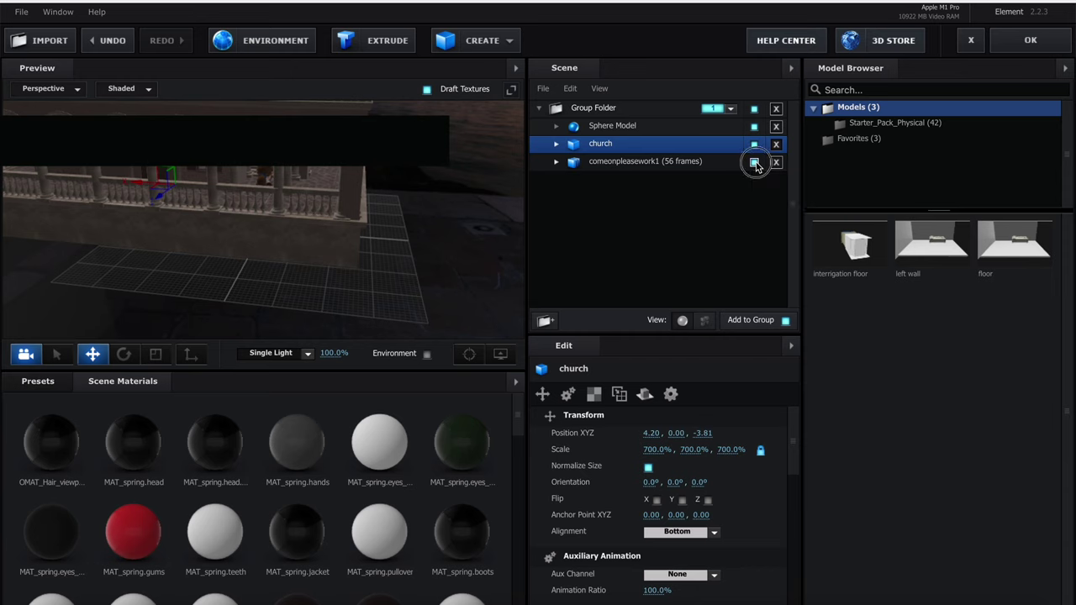
Scale the church to 1000% on all axes
click(689, 450)
text(1000)
key(Return)
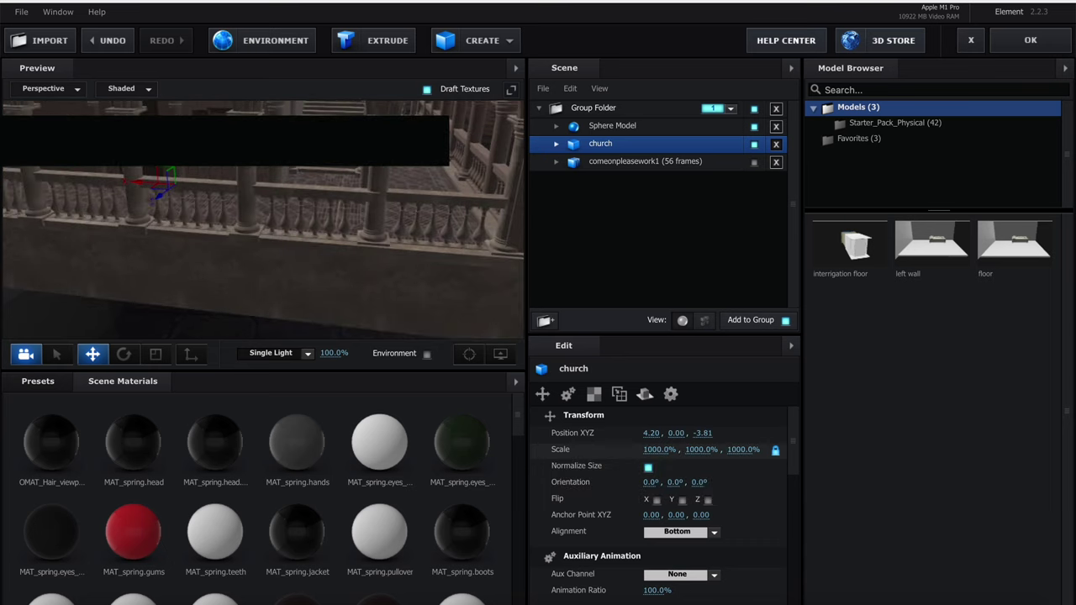
Toggle the comeonpleasework1 model and view the scene from below to judge the character's size and position against the church
click(760, 165)
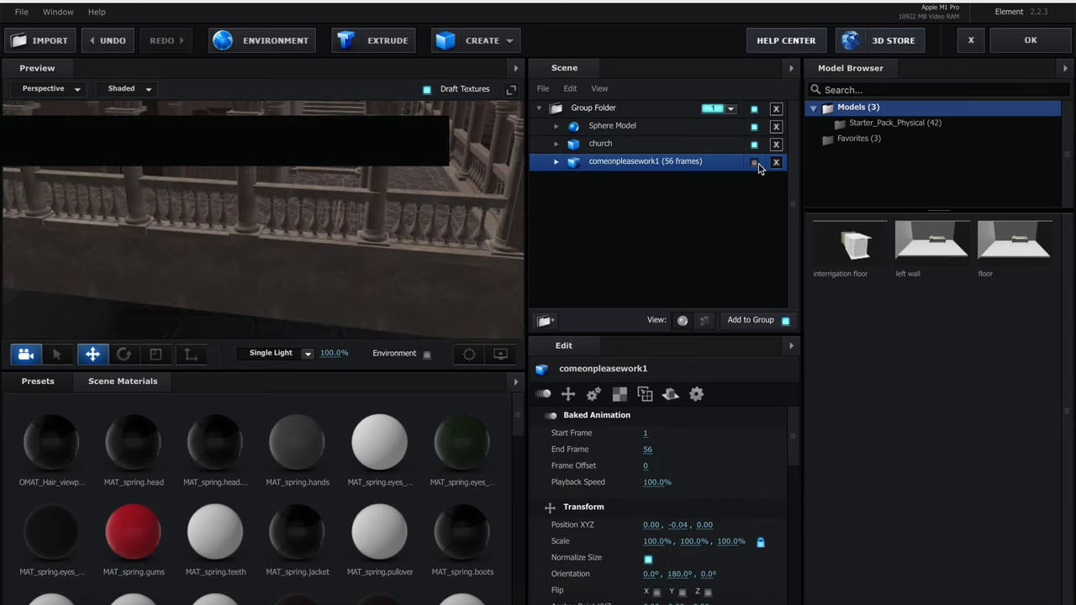
click(755, 164)
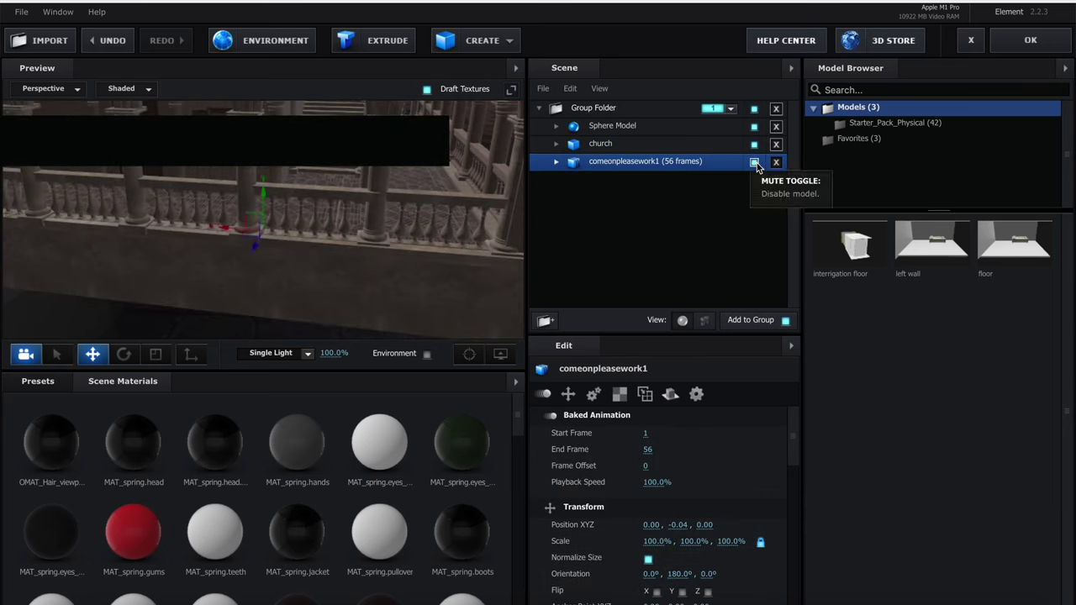
click(755, 164)
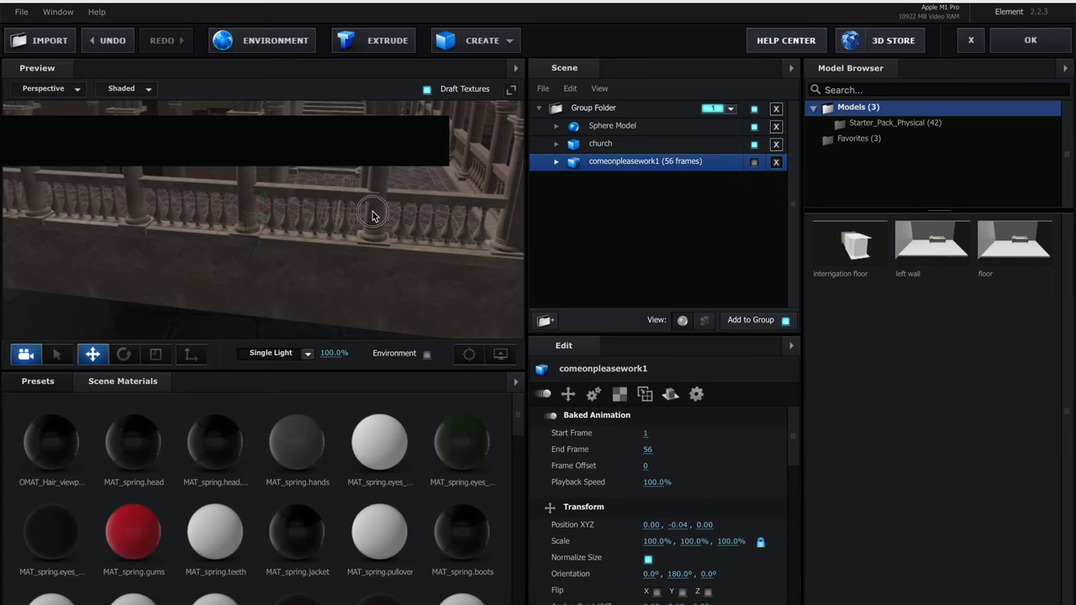
drag(372, 216, 375, 172)
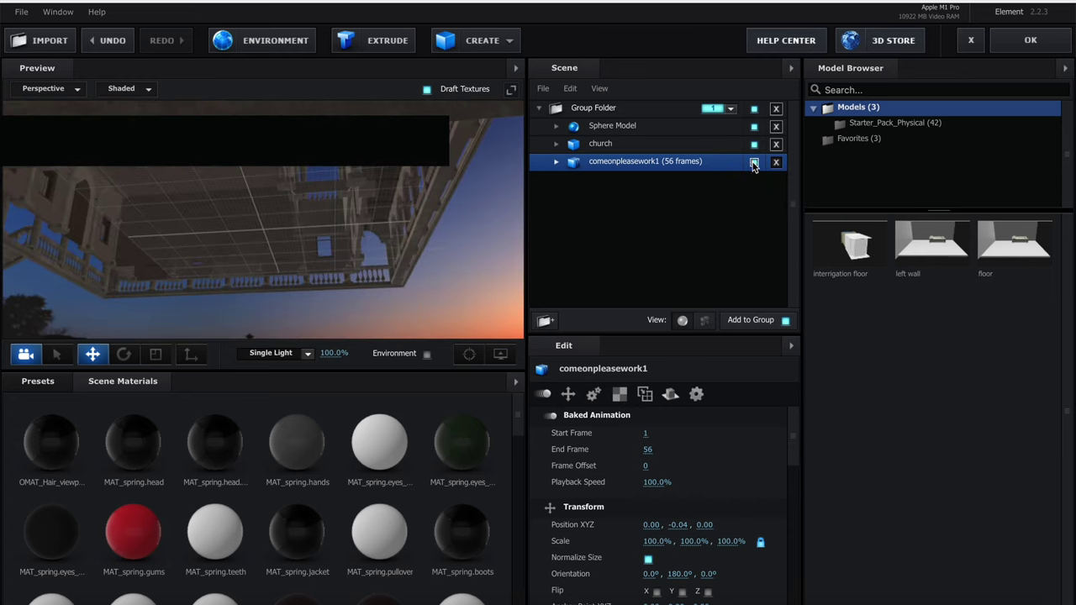
click(754, 164)
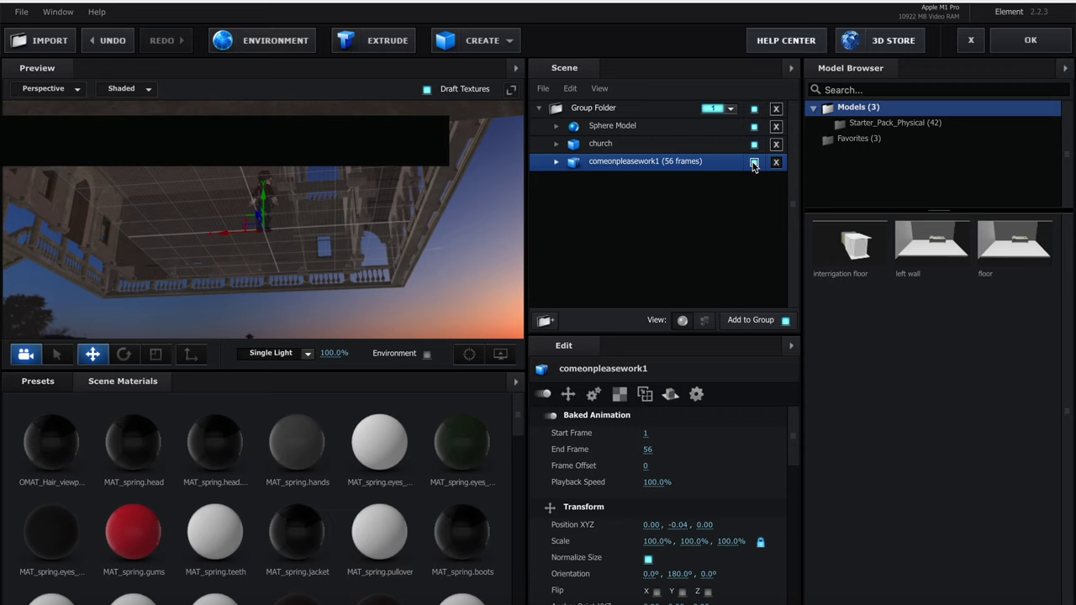
click(754, 164)
scroll(370, 202, down, 5)
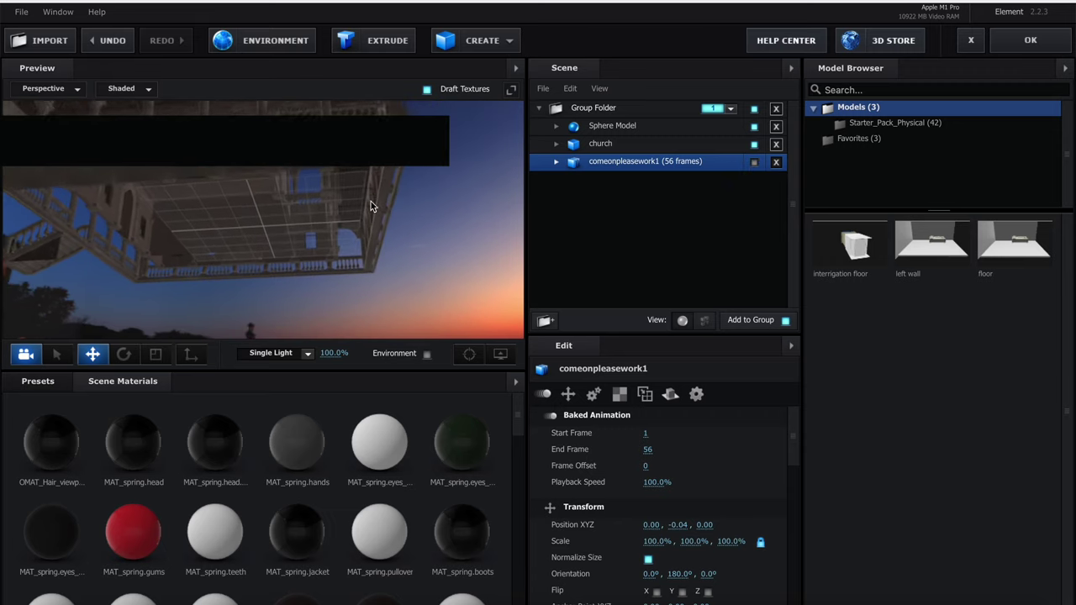
Move the church along the Z axis to about -8.53 and recheck the comeonpleasework1 model's placement by toggling its visibility
drag(371, 201, 217, 244)
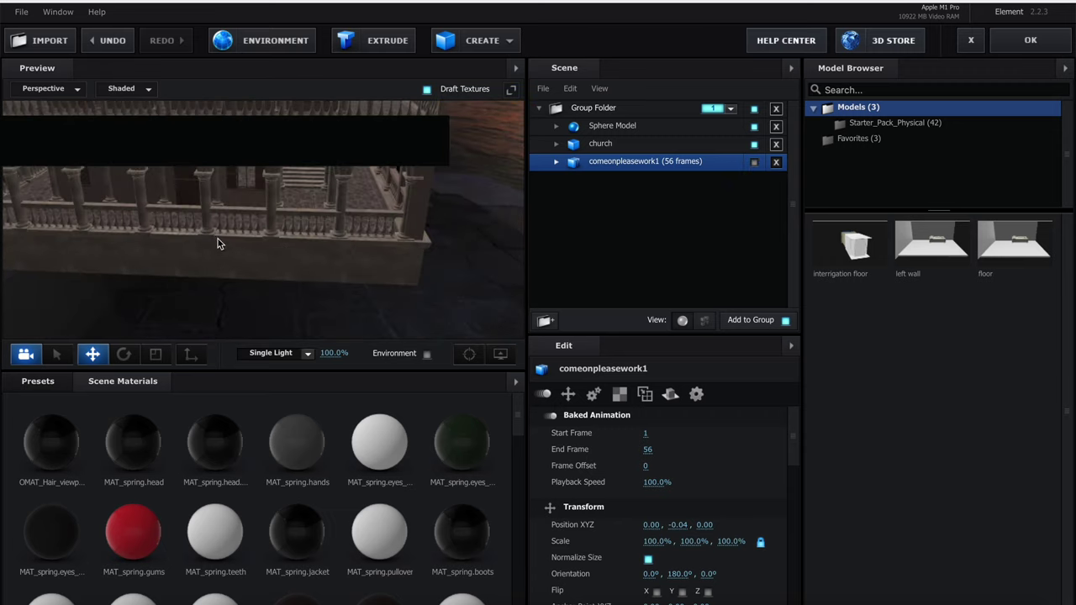
click(624, 150)
drag(176, 205, 197, 176)
drag(443, 259, 435, 190)
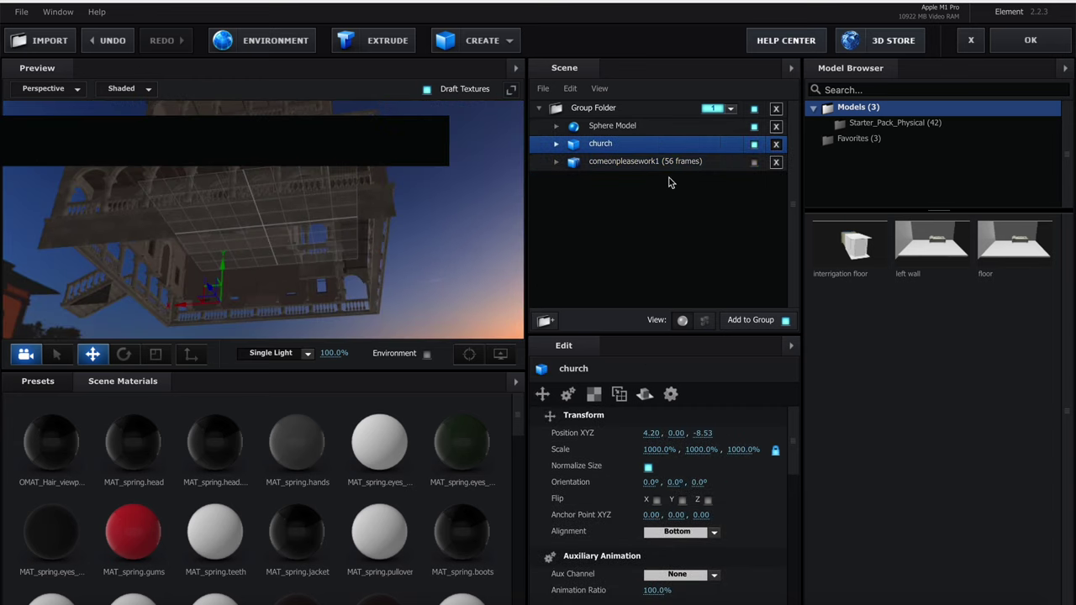
click(754, 164)
click(754, 163)
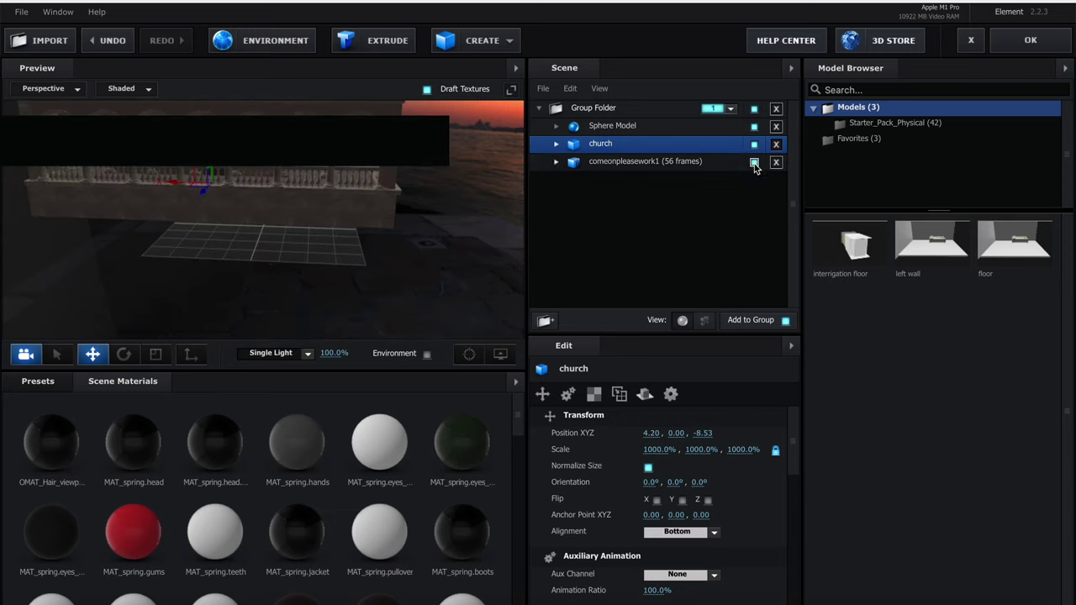
Move the church to about -6.29 on Z and about -1.59 on Y, toggling the comeonpleasework1 model to check placement
click(754, 163)
click(754, 164)
drag(204, 195, 199, 209)
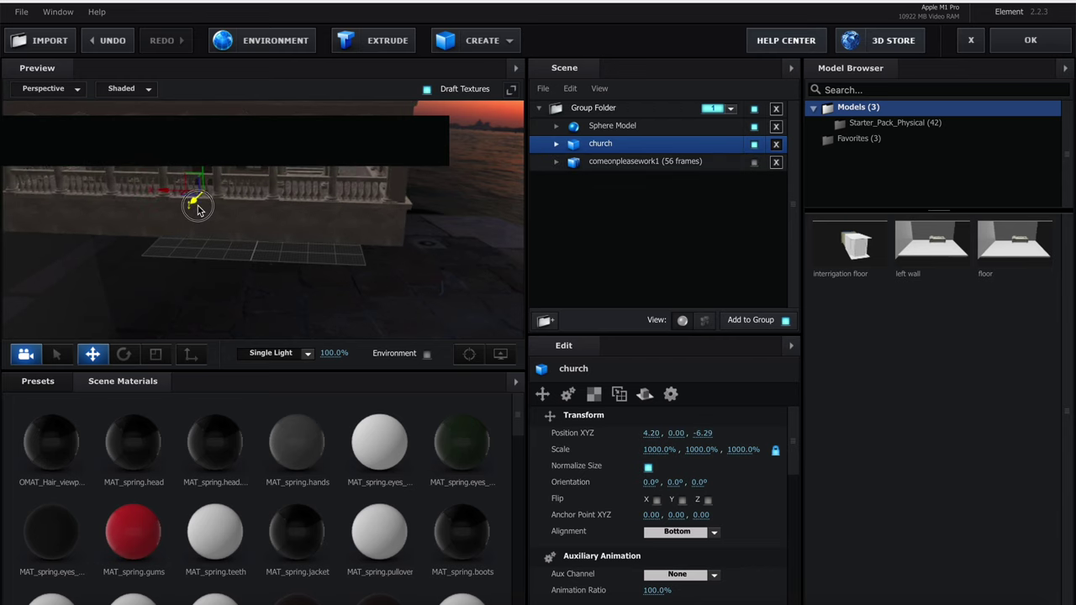
click(755, 164)
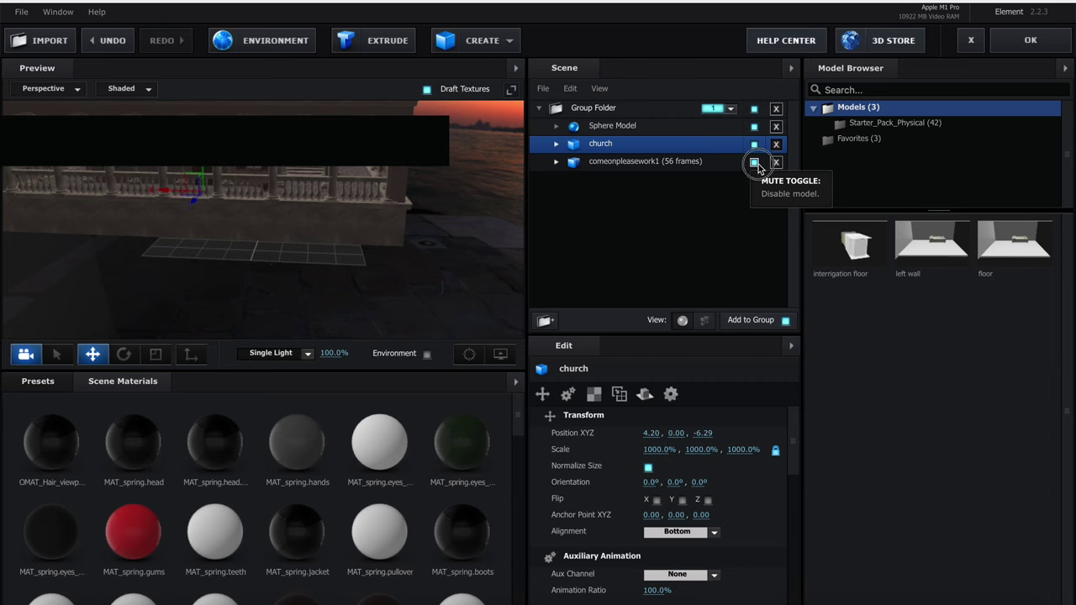
click(755, 164)
drag(203, 168, 202, 182)
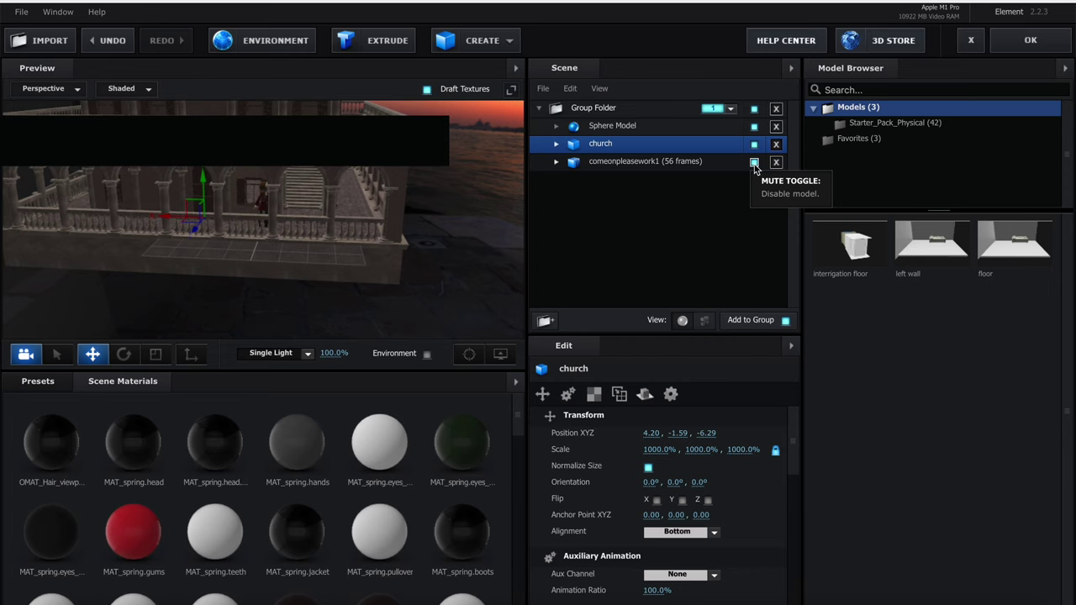
Scale the church to 1300% on all axes
click(704, 450)
text(1300)
key(Return)
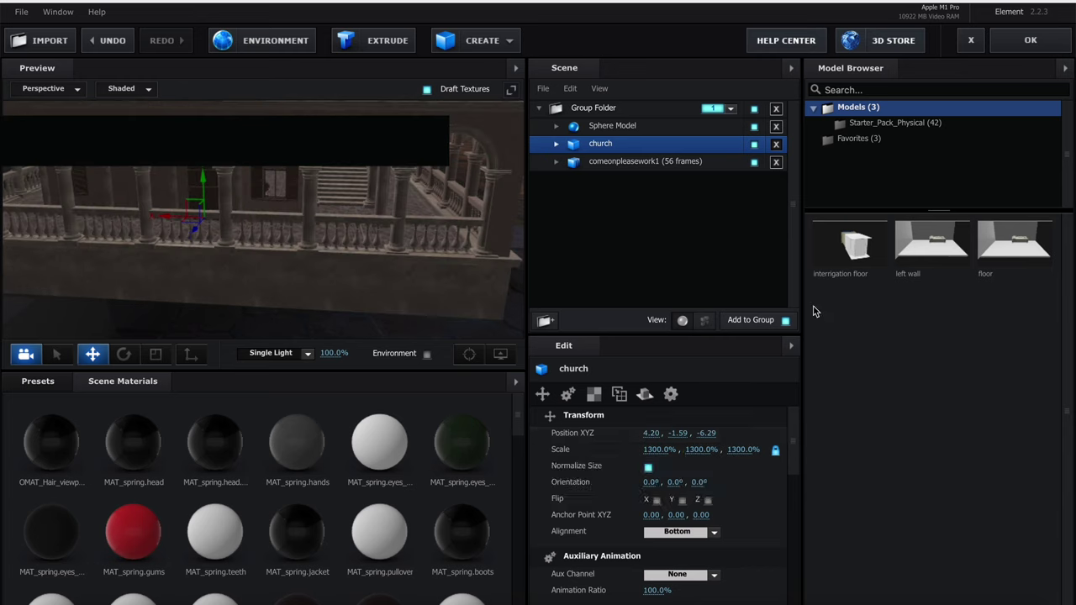
Move the enlarged church along the Z axis to about -8.23 and compare it with the comeonpleasework1 model
click(754, 163)
drag(193, 234, 200, 206)
click(756, 164)
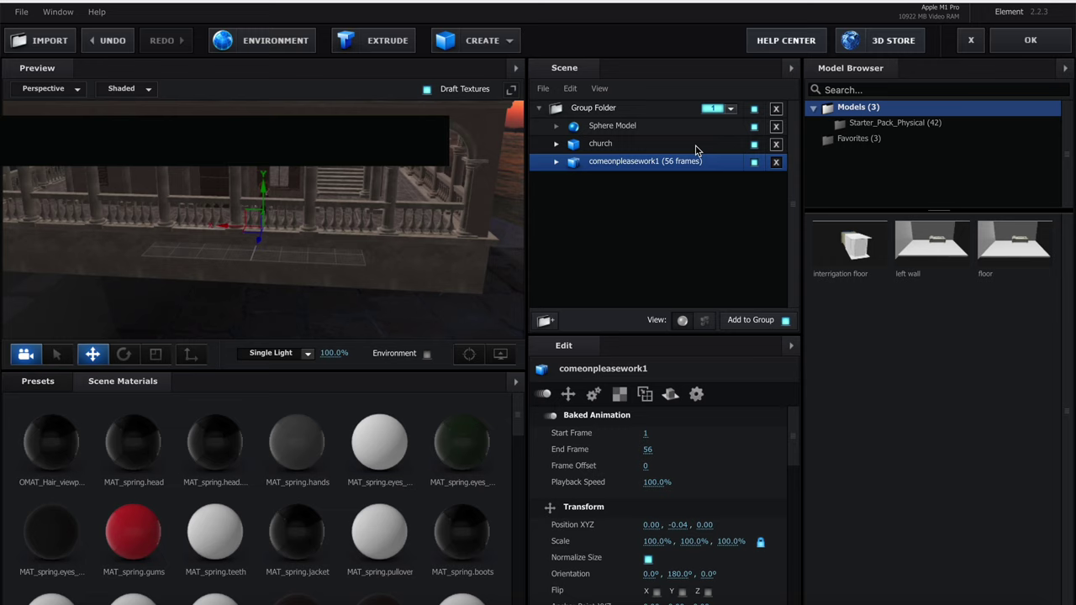
click(646, 147)
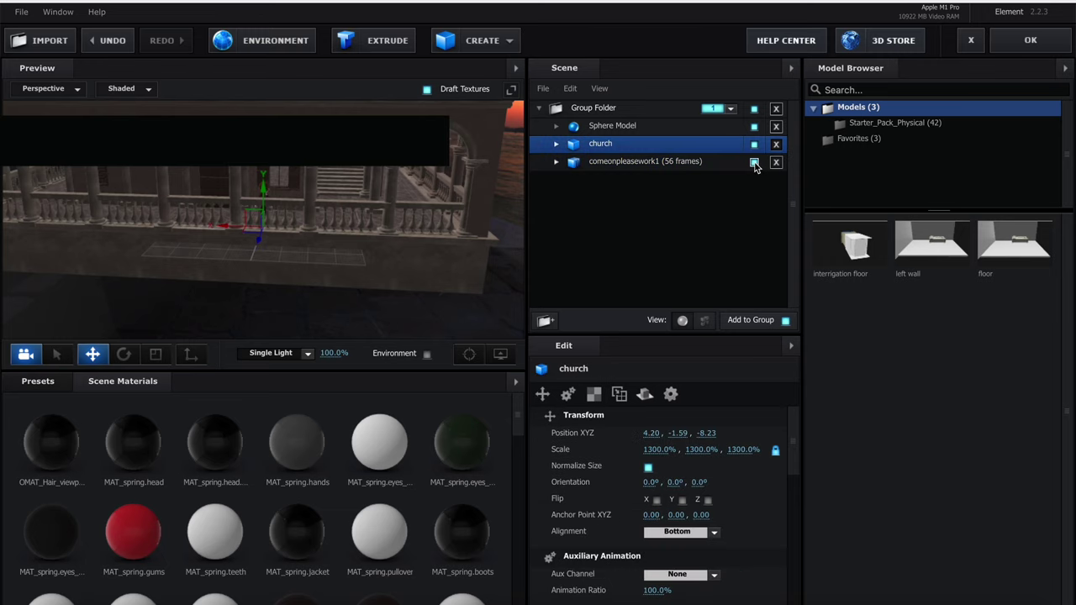
Check the character's placement from above and move the church along the Z axis to about -9.02
click(755, 163)
drag(391, 200, 386, 215)
click(756, 165)
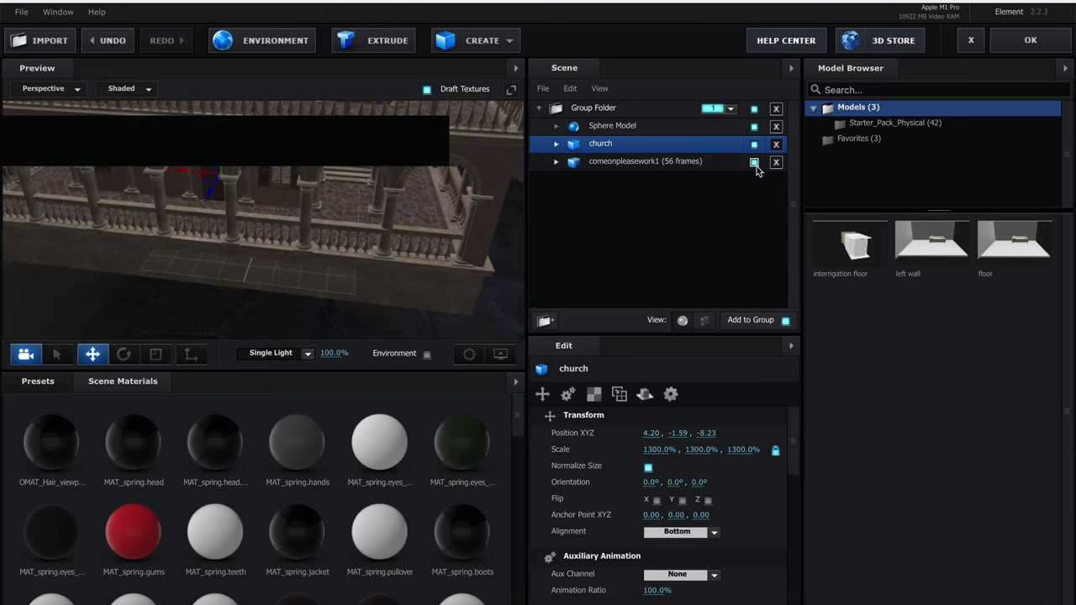
click(755, 163)
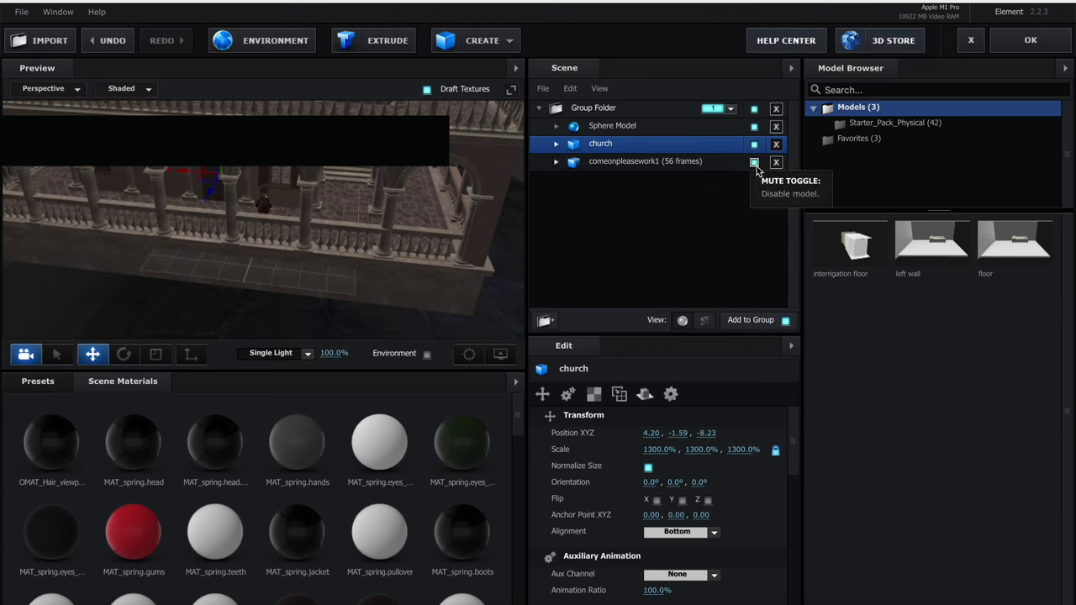
click(755, 163)
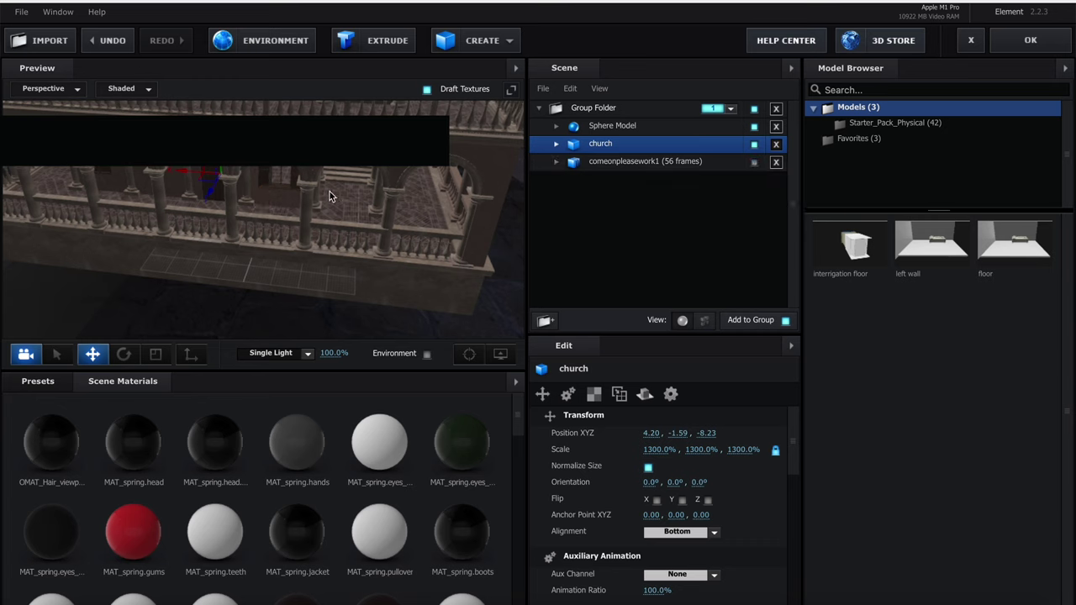
drag(211, 185, 213, 183)
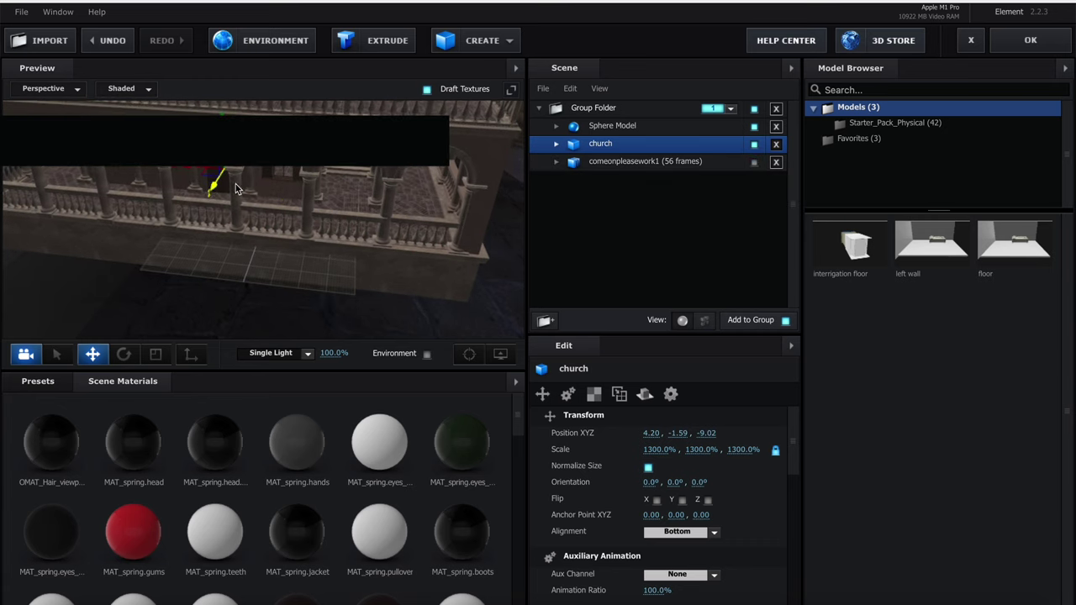
click(755, 164)
click(757, 165)
Lower the church along the Y axis to about -2.09 and check the comeonpleasework1 model against its floor
drag(312, 221, 314, 188)
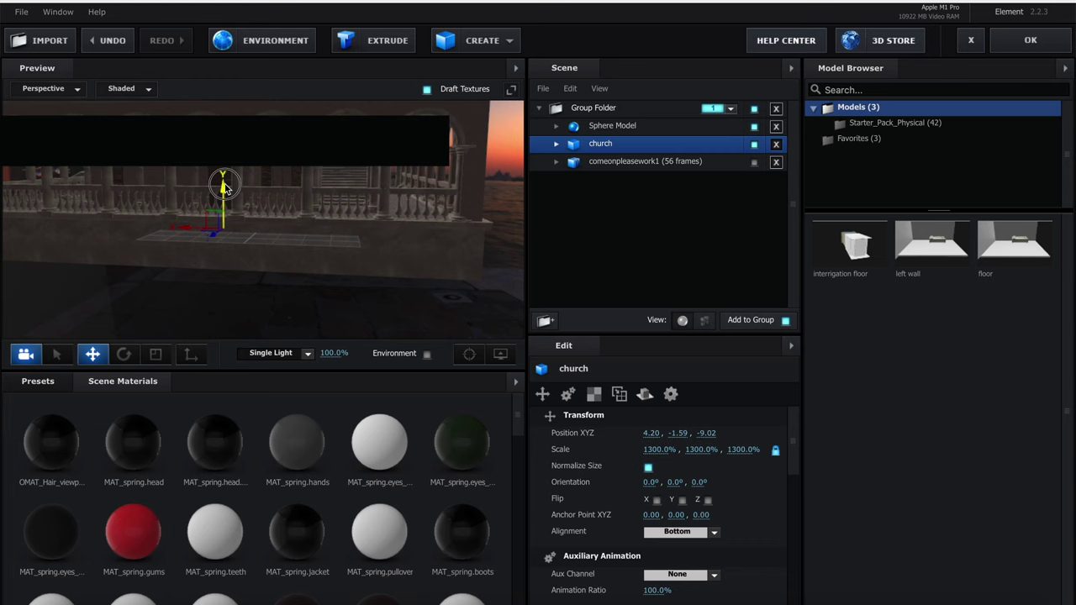
drag(224, 182, 220, 193)
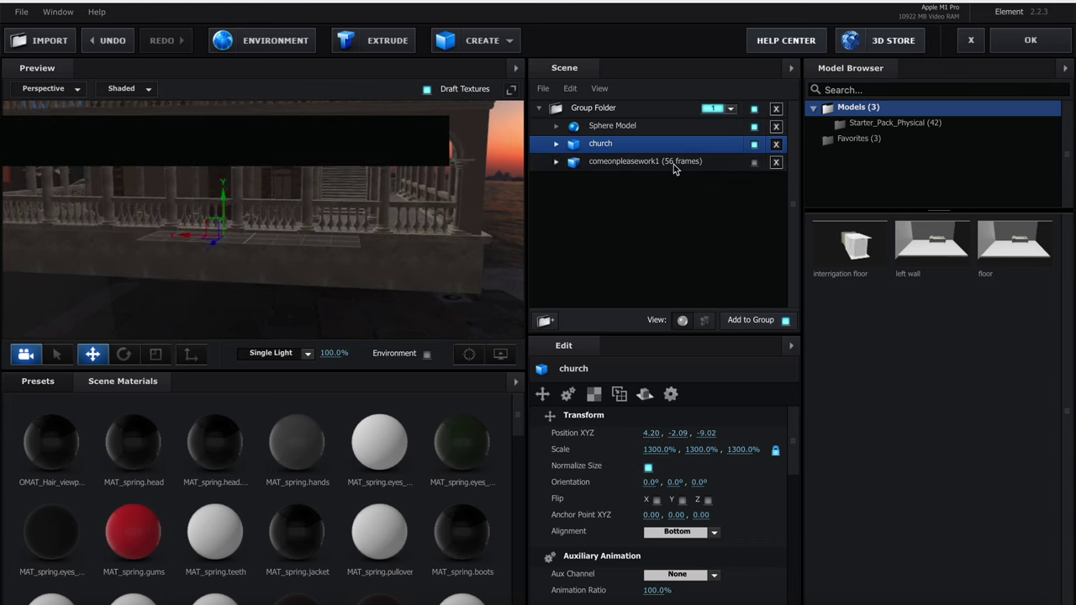
click(754, 164)
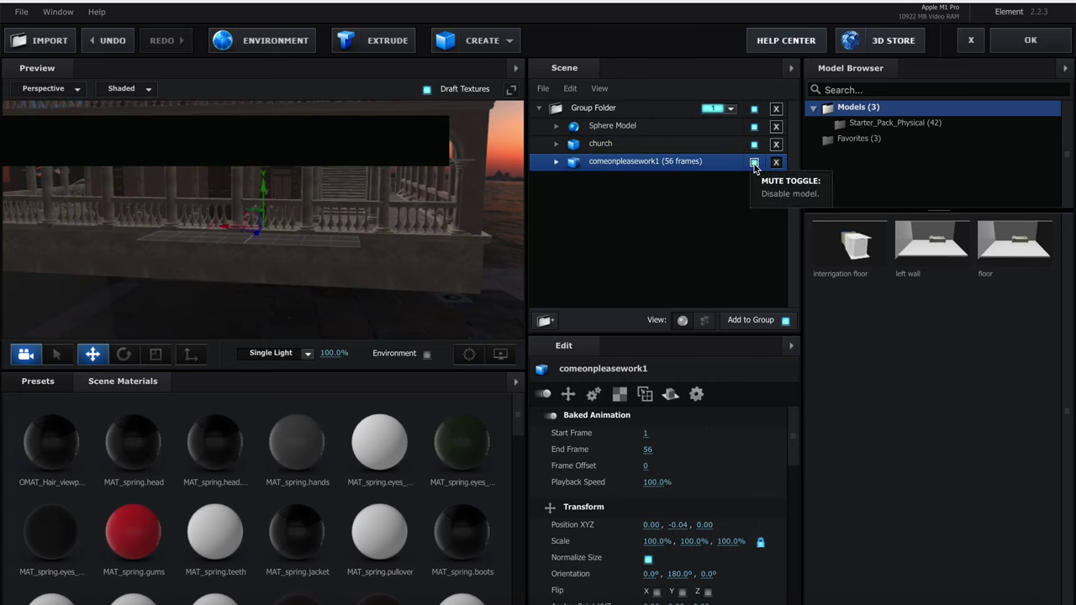
click(689, 147)
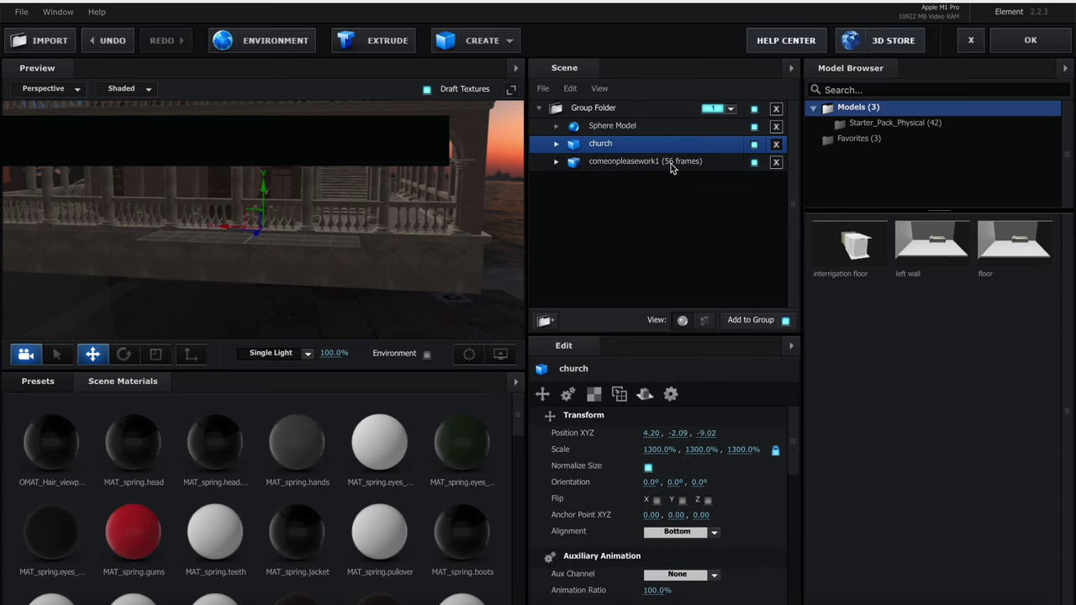
click(754, 162)
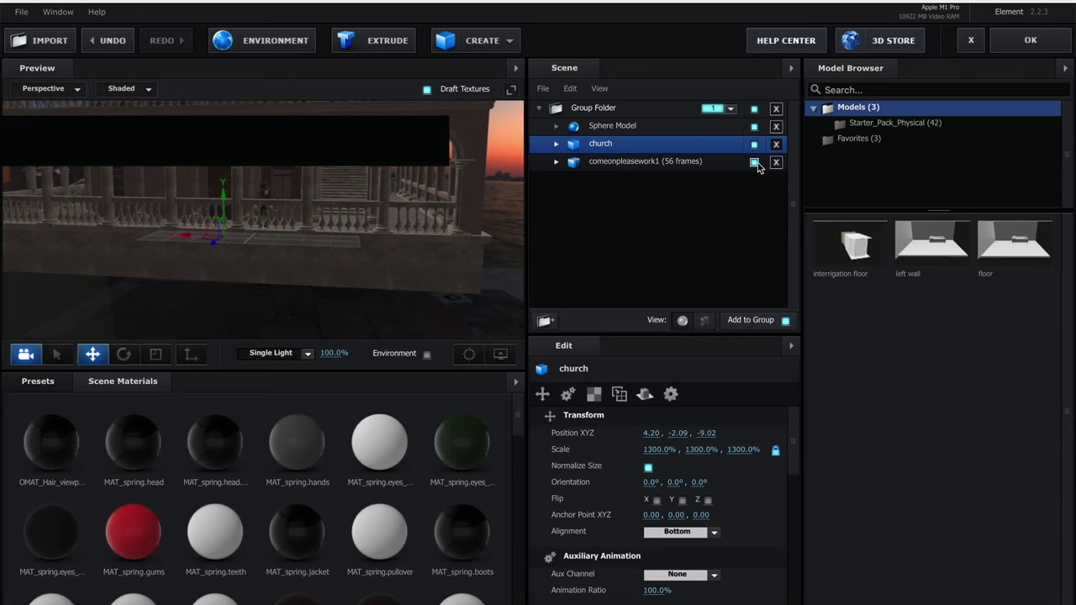
Adjust the church along the X axis to about 7.93, toggling the comeonpleasework1 model to check each position
drag(187, 241, 125, 235)
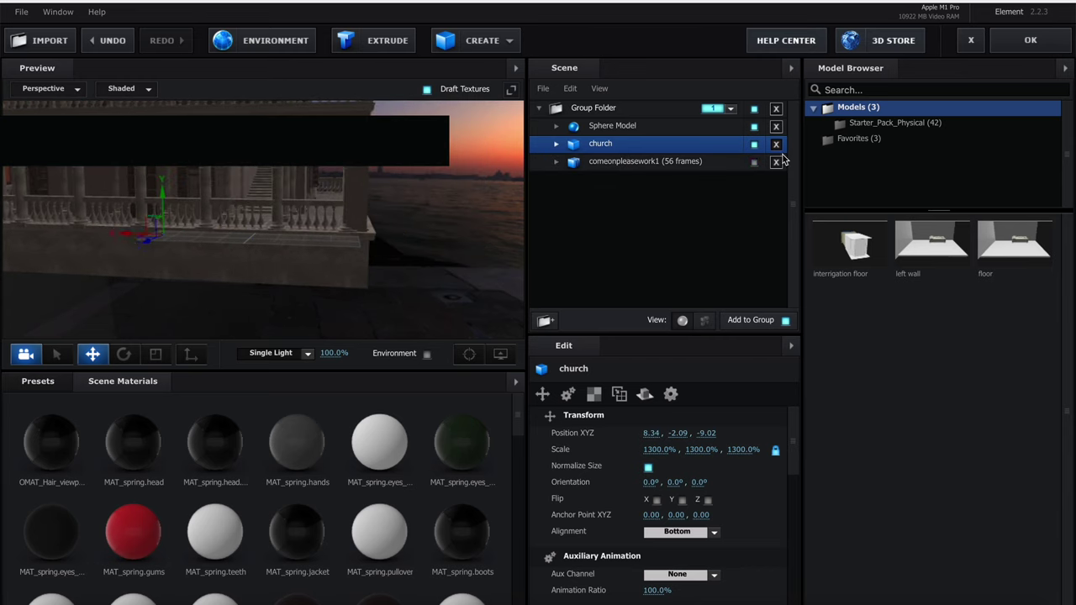
click(755, 163)
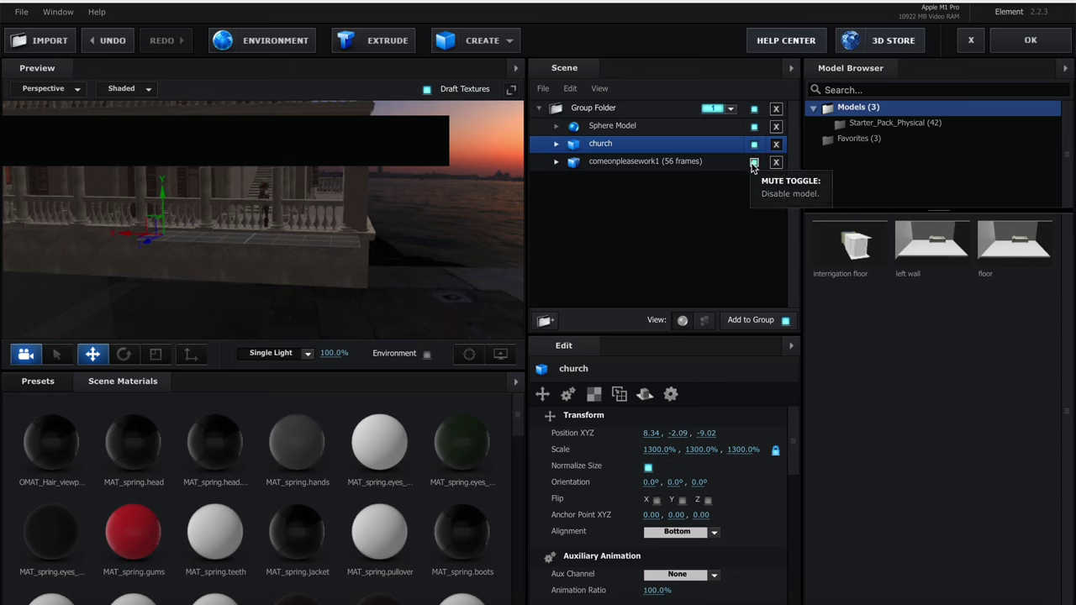
click(754, 163)
drag(125, 234, 137, 235)
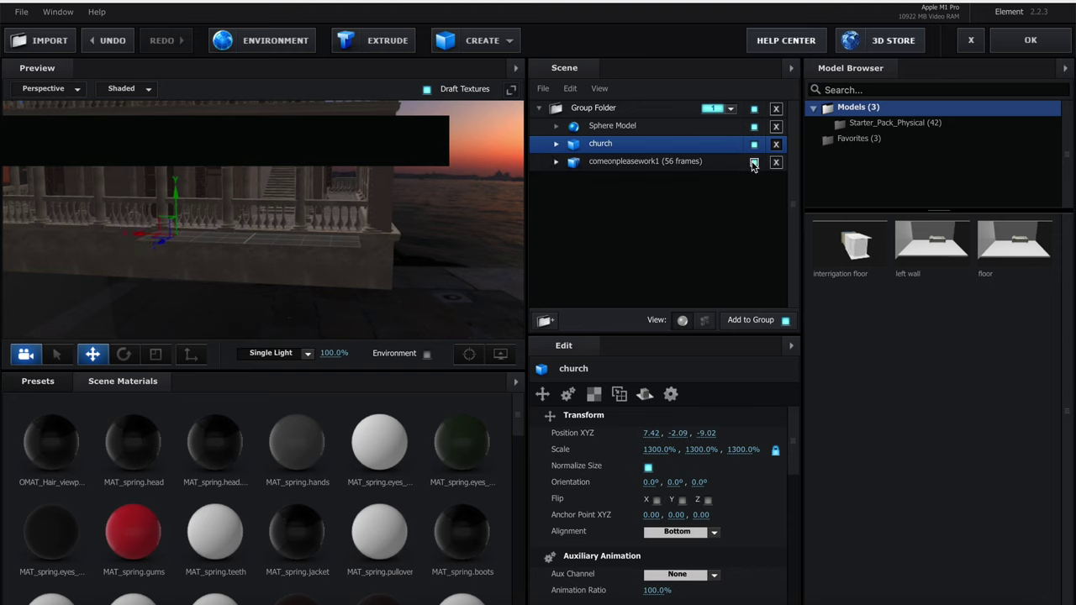
click(753, 163)
click(754, 163)
drag(137, 234, 132, 240)
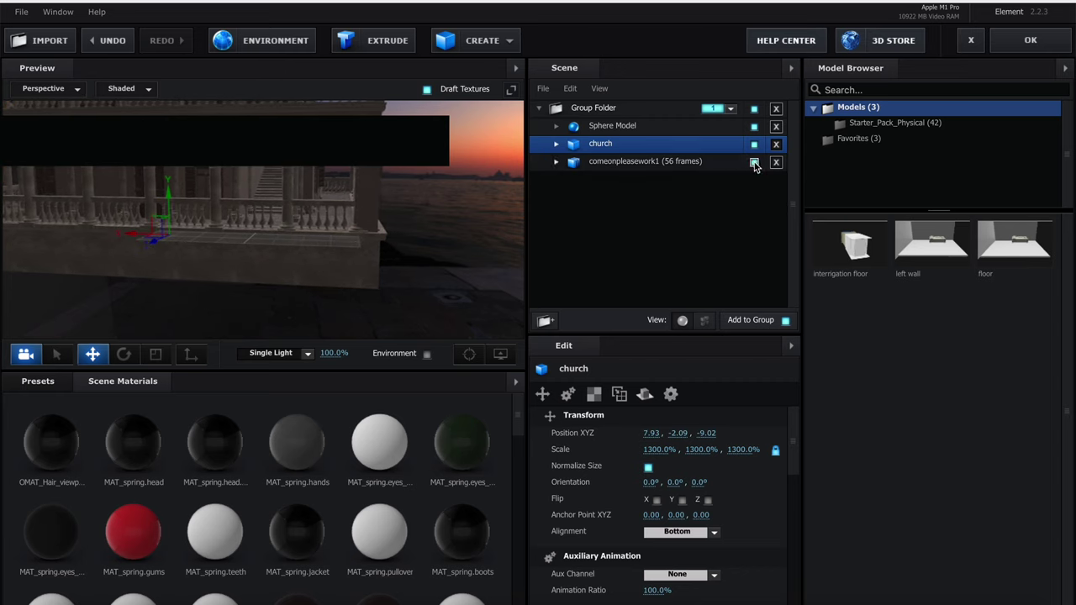
click(753, 163)
click(754, 163)
Move the church along the Z axis to about -6.28 so the character stands inside behind the balustrade
drag(404, 172, 488, 196)
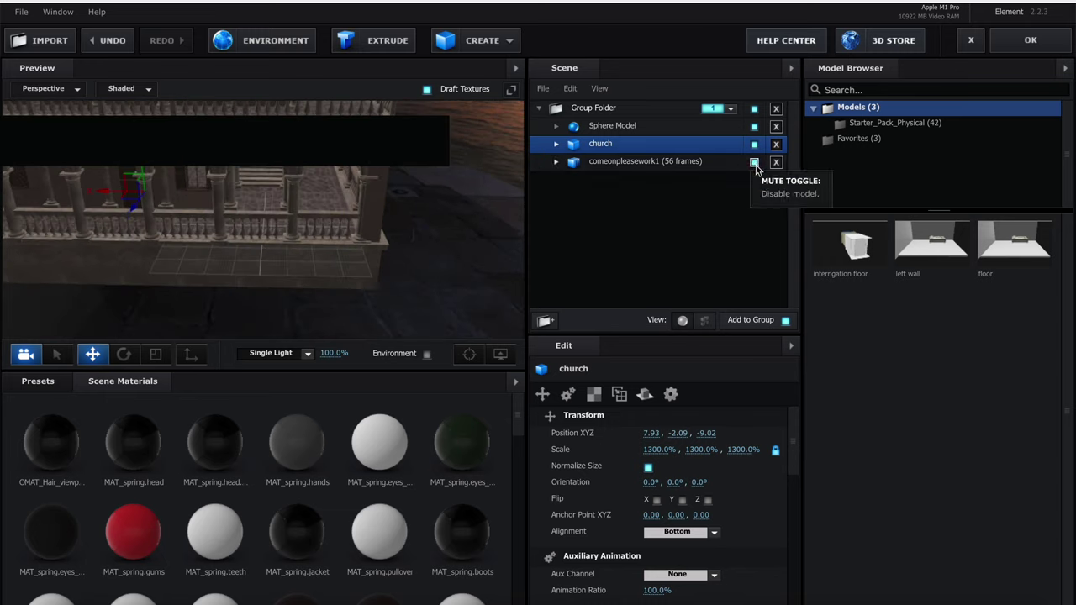
click(754, 163)
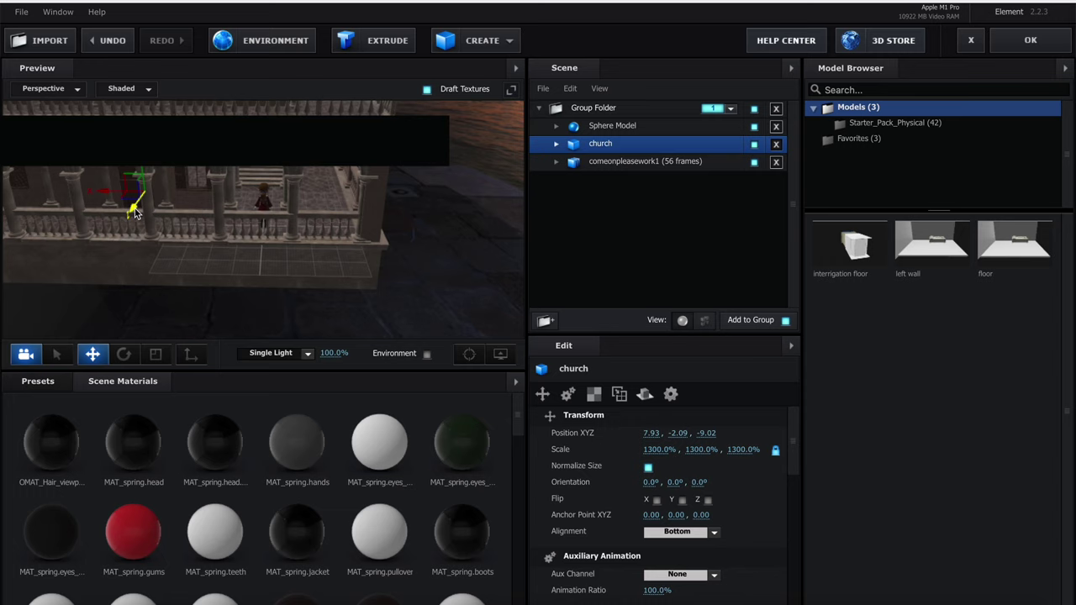
drag(134, 210, 129, 231)
drag(129, 229, 128, 236)
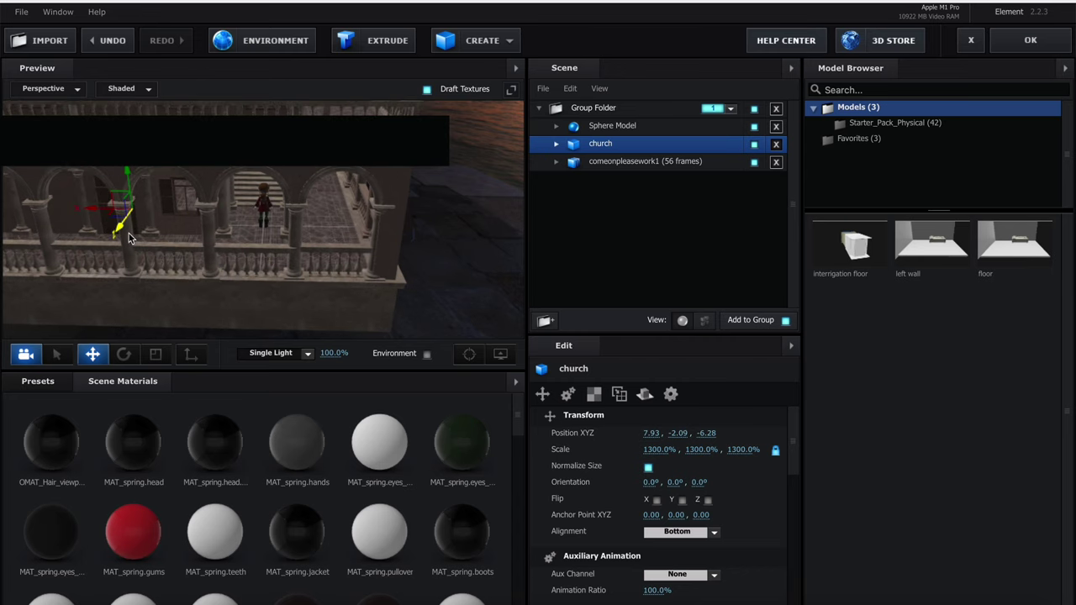
Move the church along the X axis to about 7.63 and apply the scene setup to the composition
click(755, 161)
drag(96, 206, 94, 212)
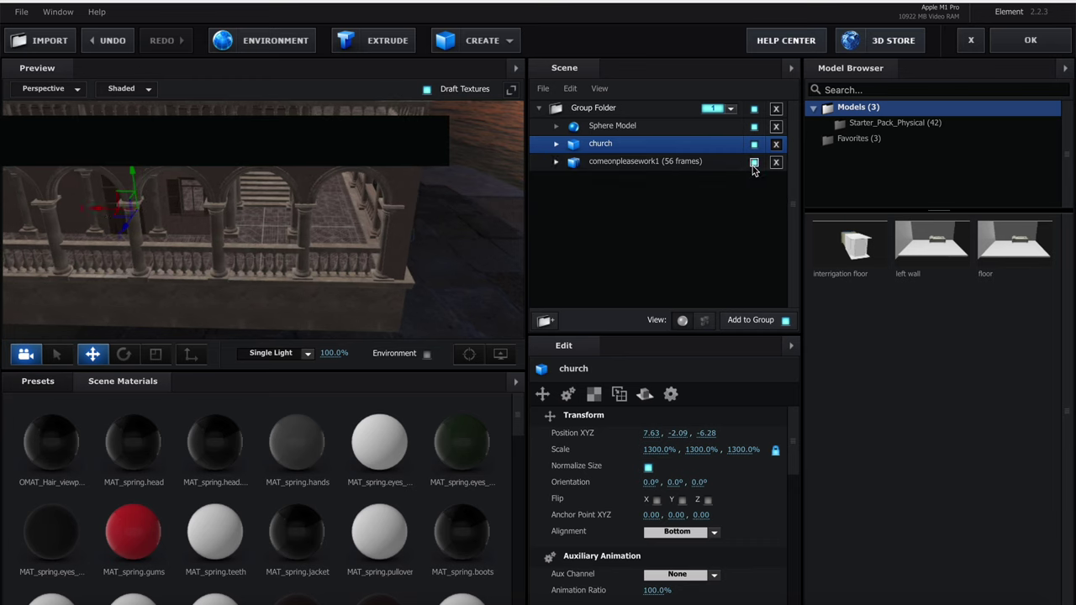
click(754, 163)
click(1032, 39)
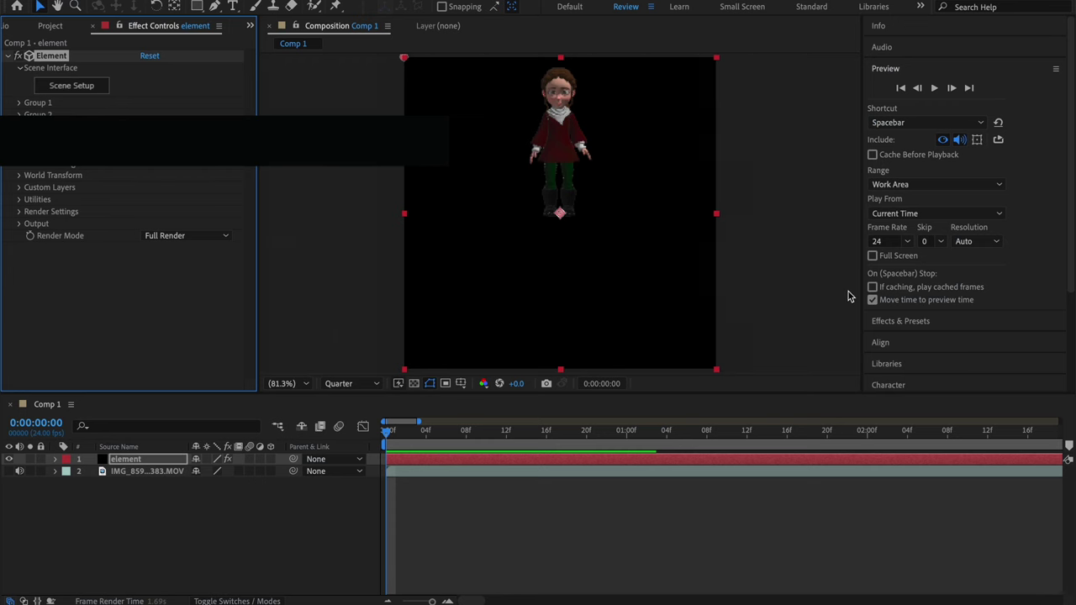
click(806, 287)
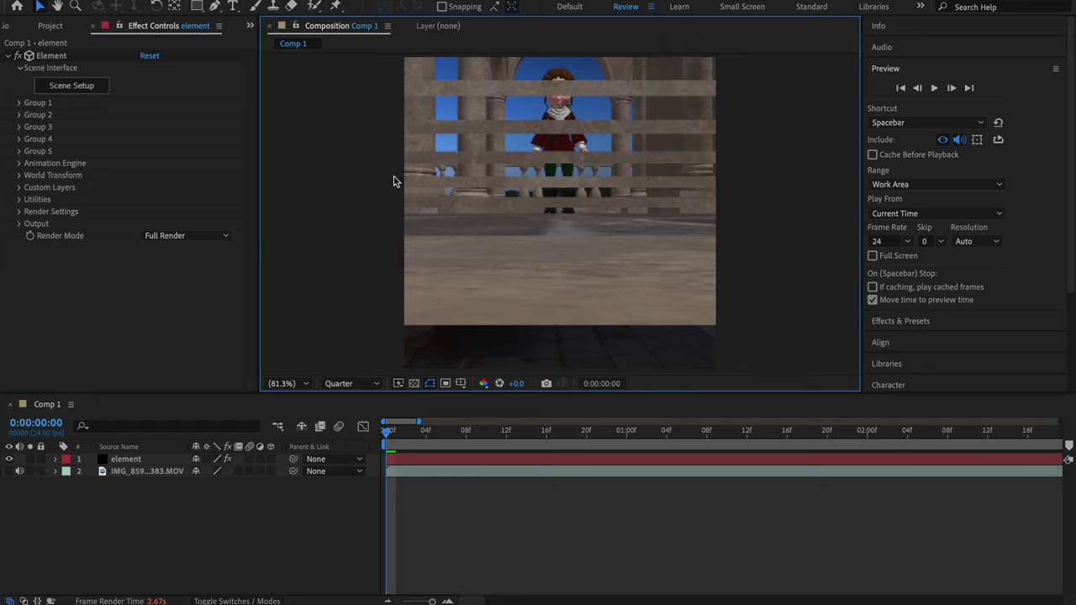
Add a two-node camera with the default settings above the element layer
click(412, 460)
click(250, 0)
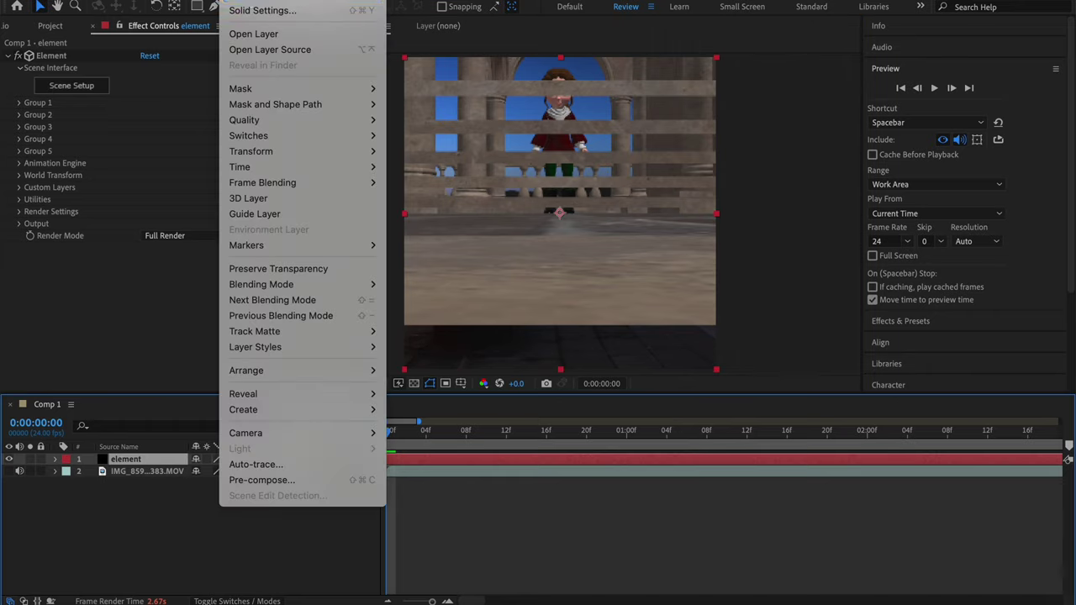
mouse_move(303, 1)
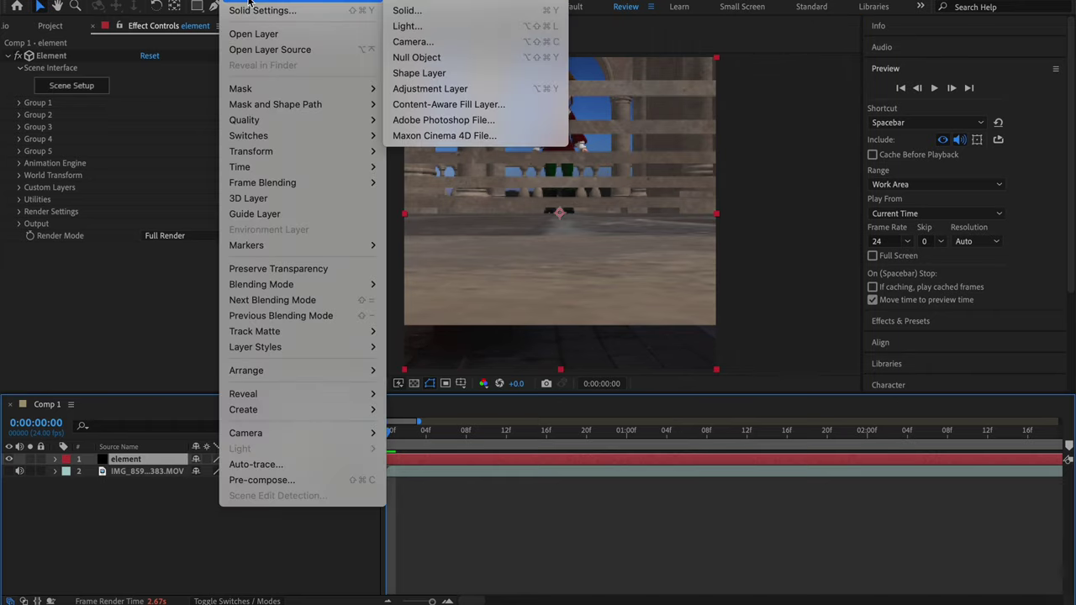
click(446, 43)
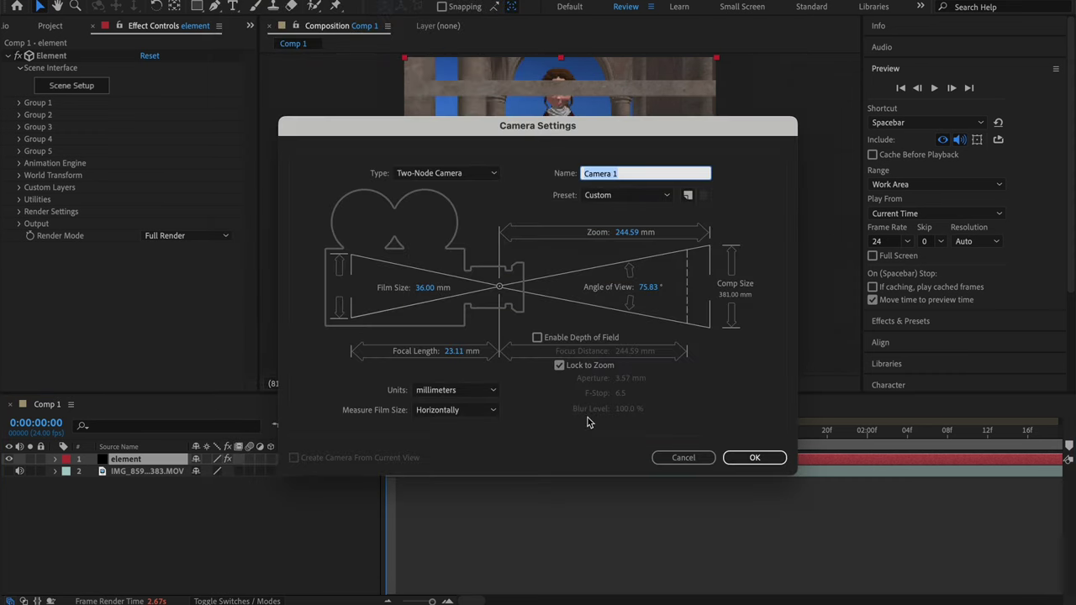
click(762, 459)
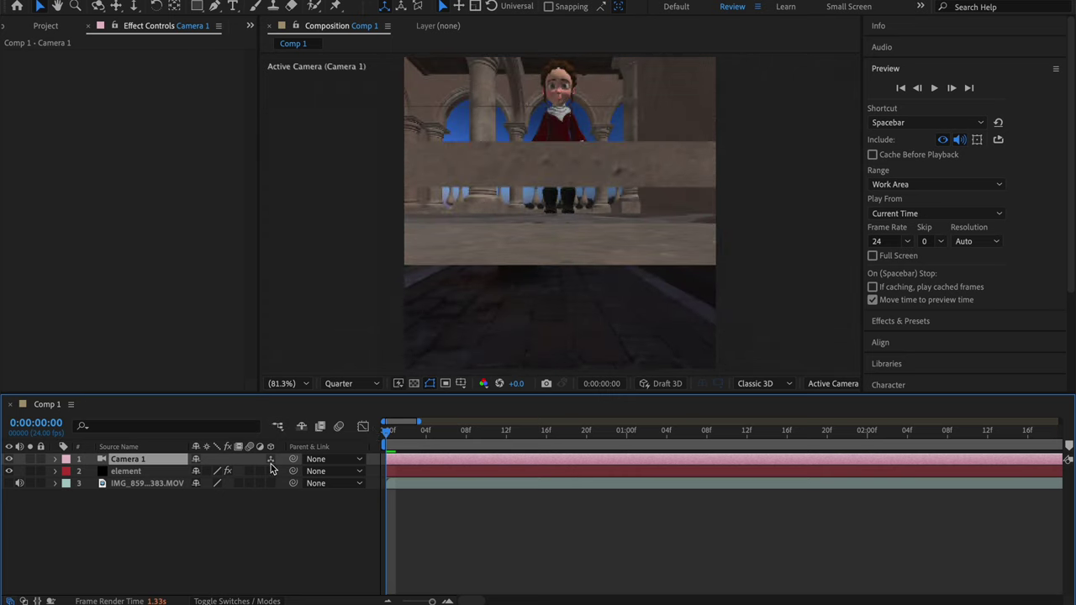
Add a null object with 3D and motion blur enabled, and parent Camera 1 to it
right_click(538, 527)
mouse_move(639, 423)
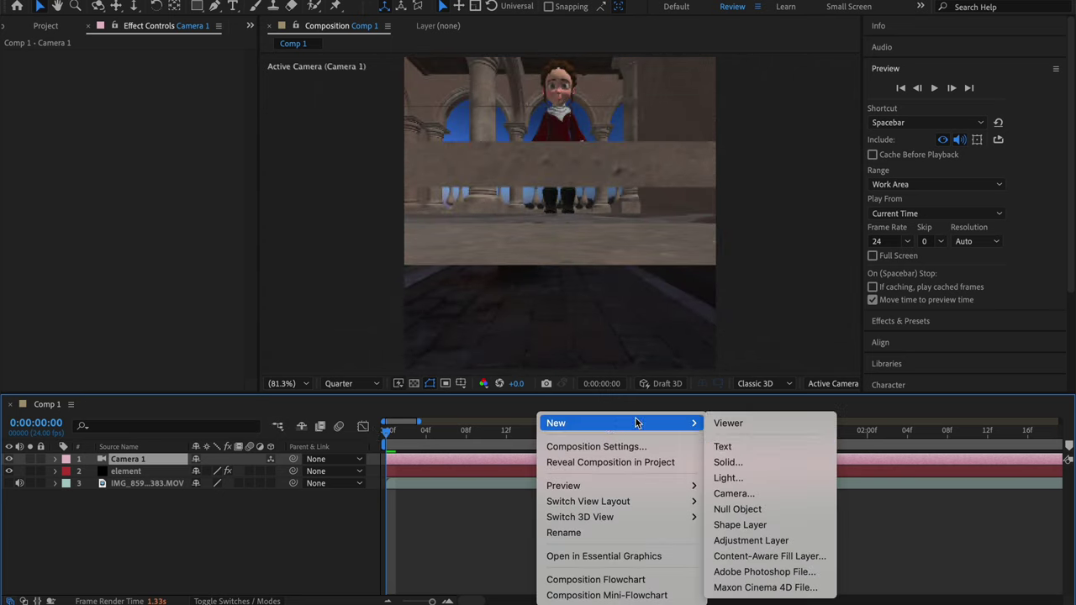
click(737, 510)
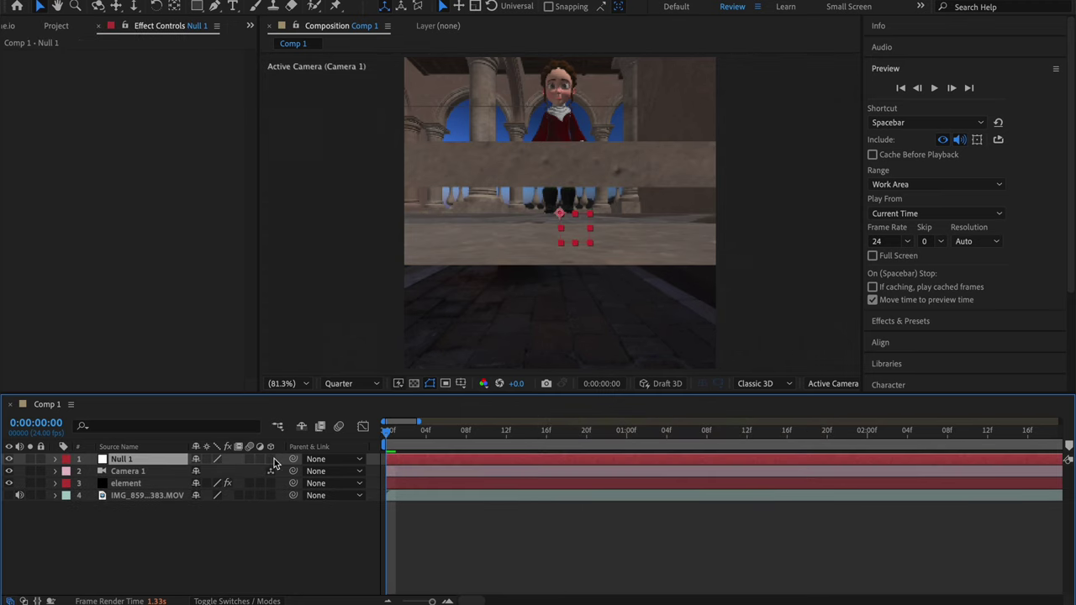
click(271, 459)
click(250, 459)
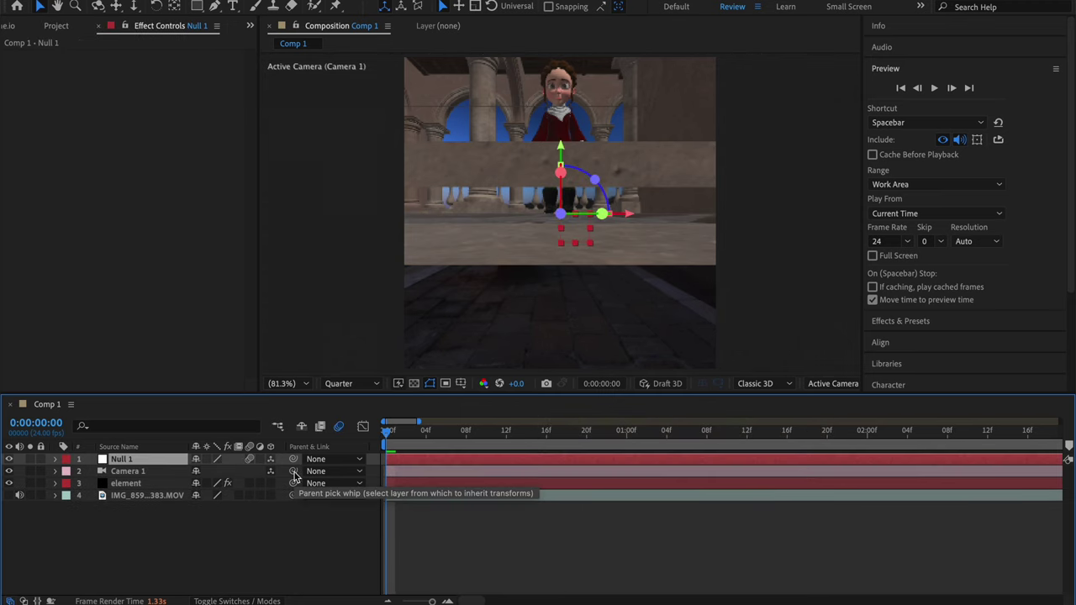
drag(294, 475, 136, 461)
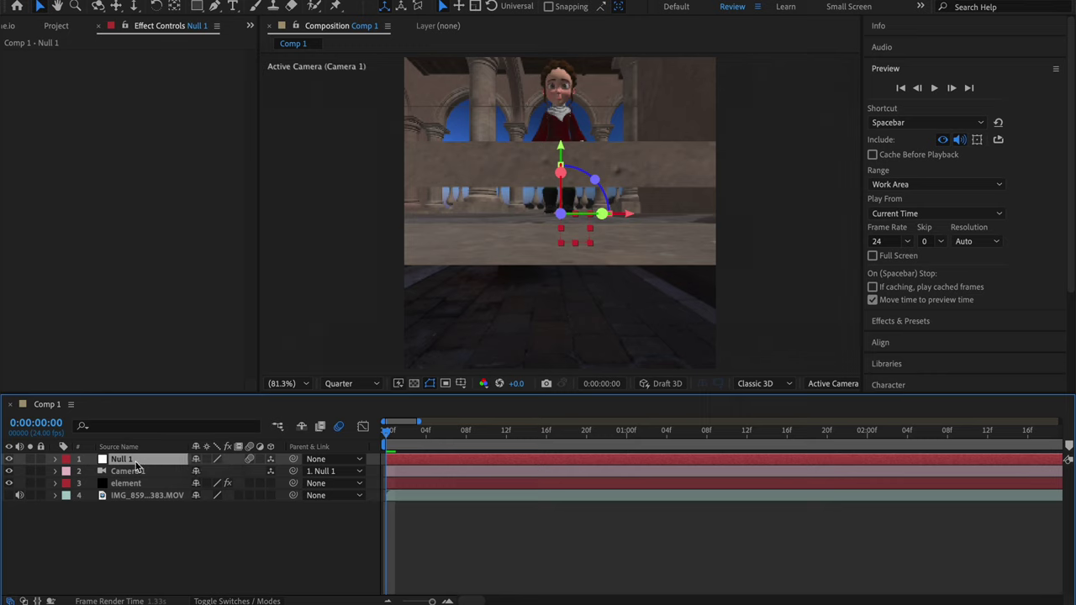
Reveal Null 1's rotation properties and set its Y Rotation to about 29°
key(r)
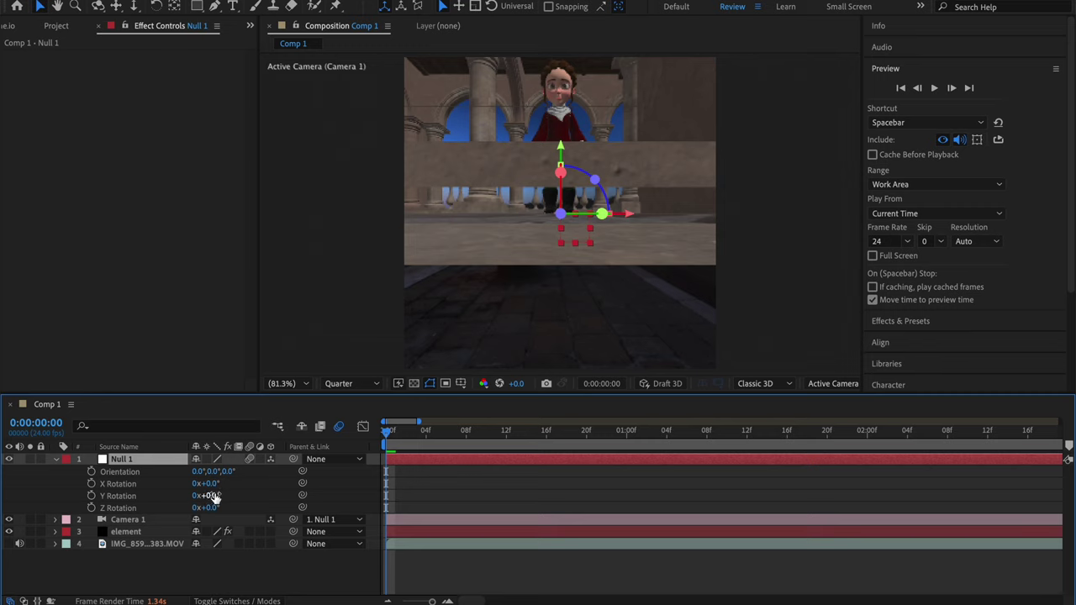
drag(213, 496, 231, 490)
click(231, 491)
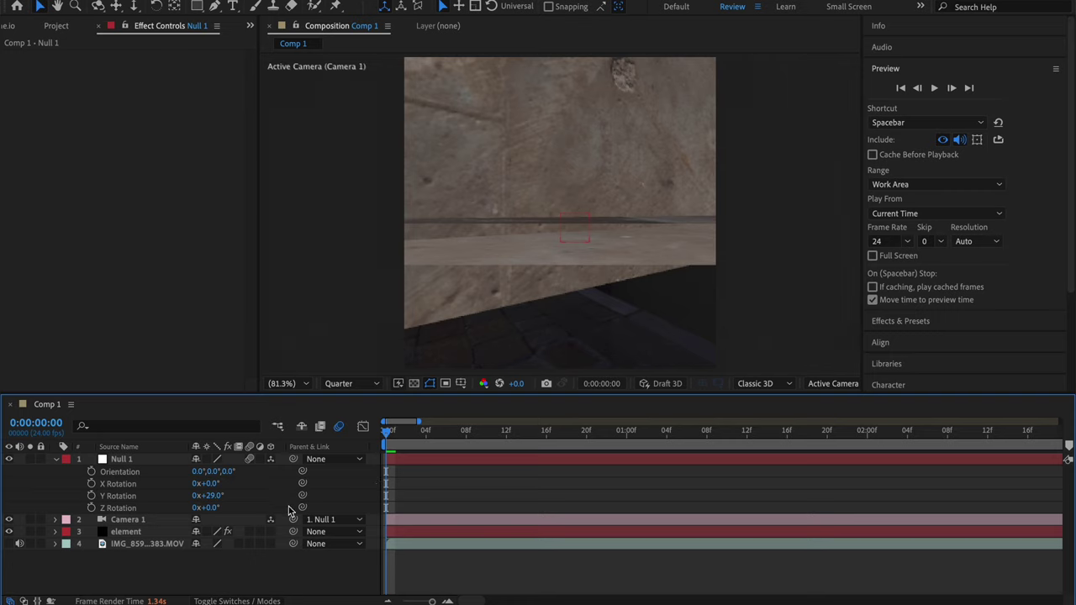
Rotate Null 1 around the Y axis to 180° so the camera looks at the character from behind
drag(211, 497, 255, 489)
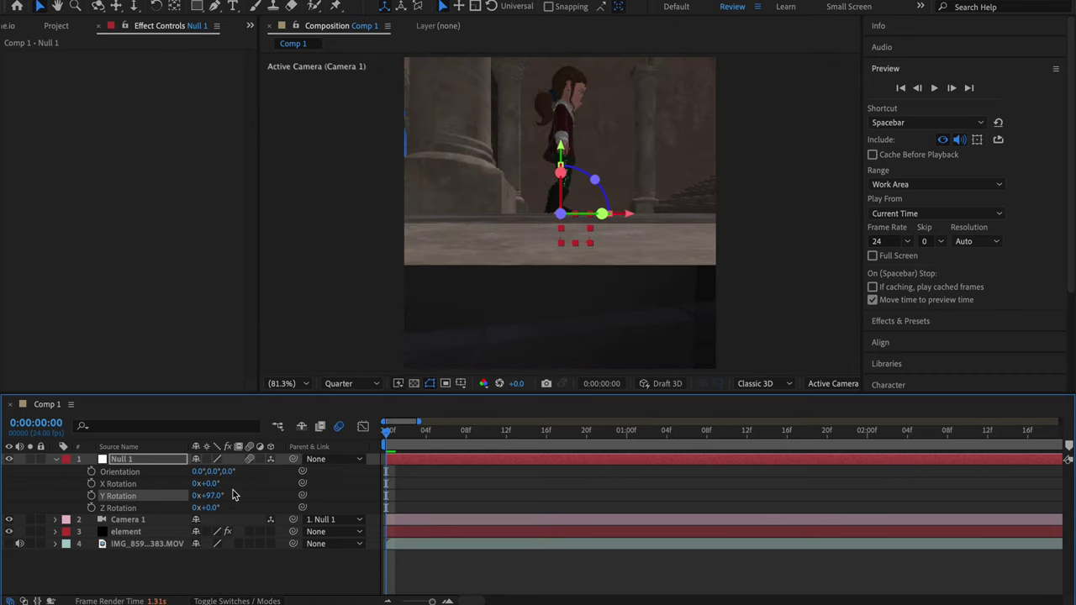
drag(220, 495, 248, 492)
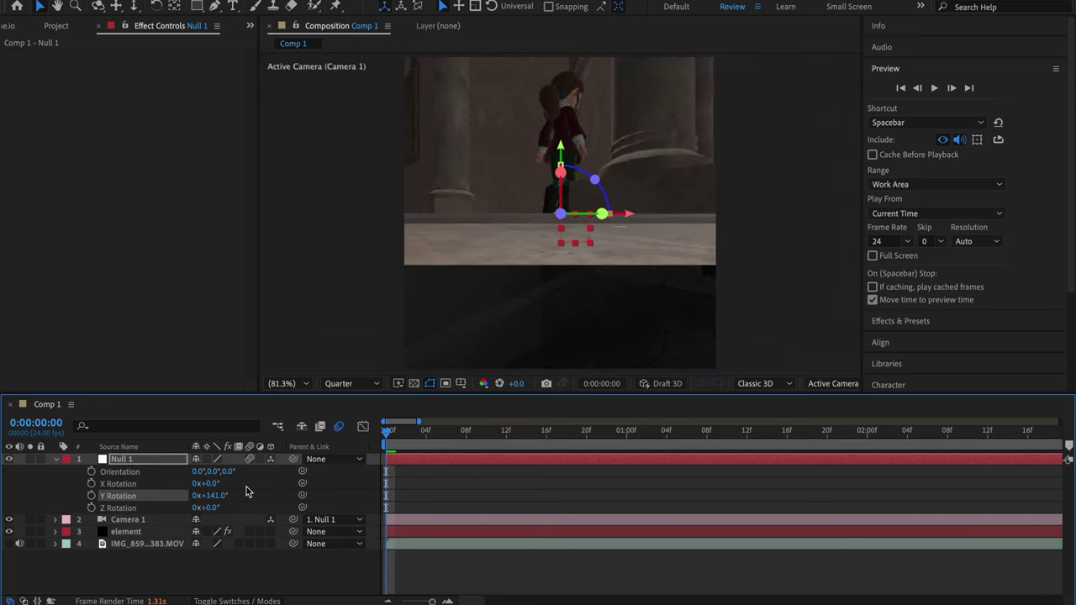
drag(216, 496, 250, 500)
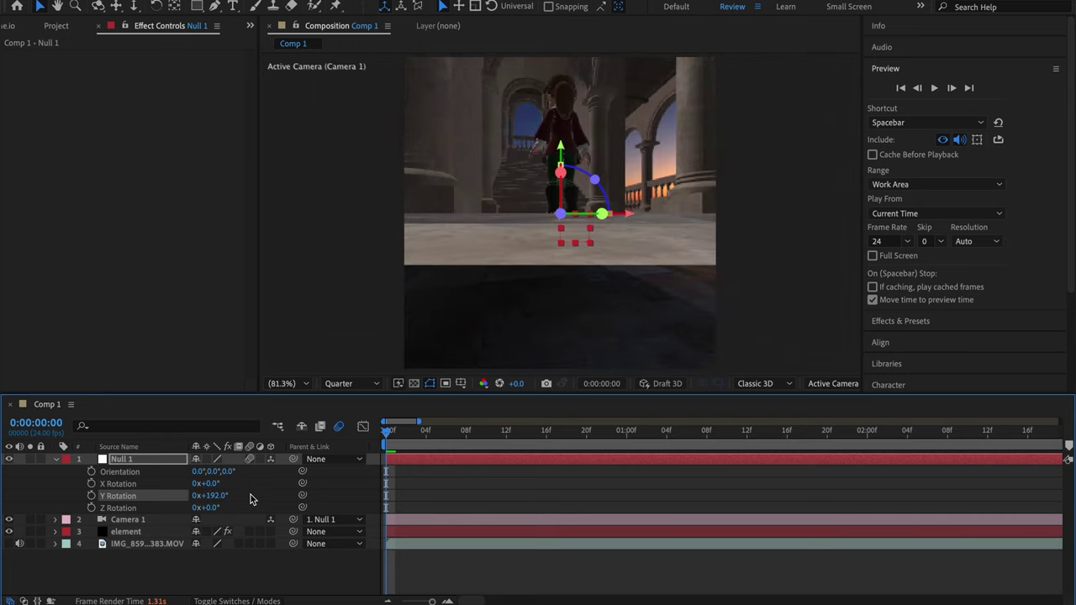
click(214, 496)
text(180)
key(Return)
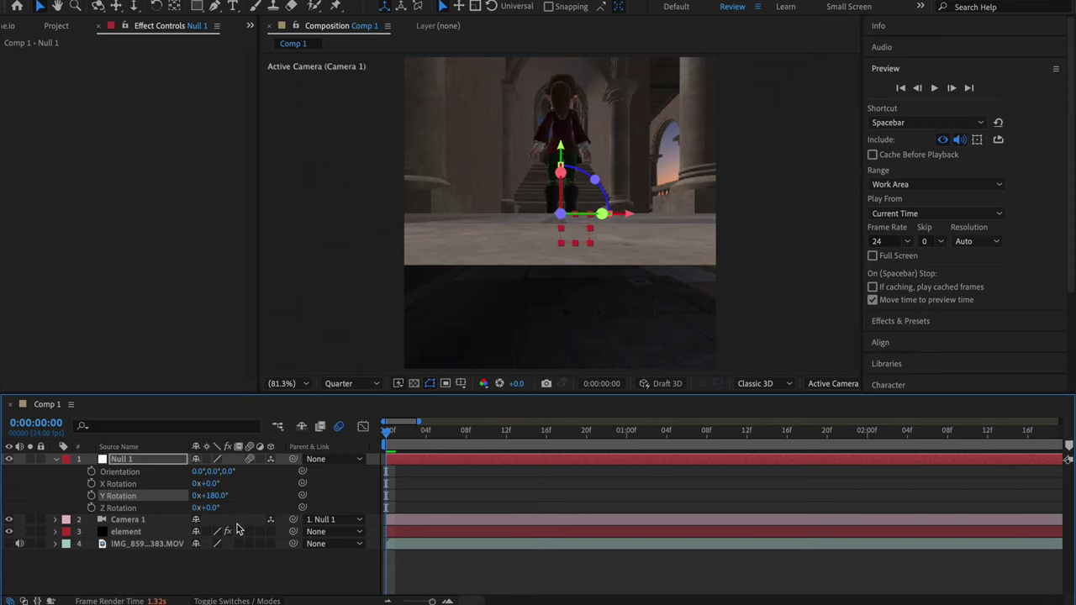
Move Null 1 to position 540, 312, -42 so the camera frames the full character above the brick floor
key(p)
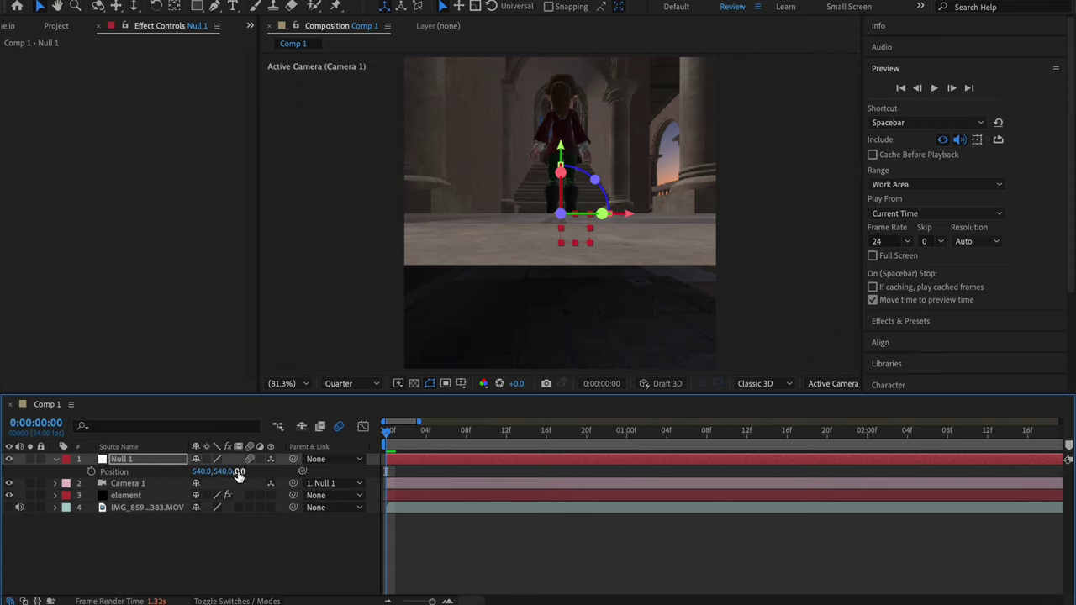
drag(238, 473, 215, 480)
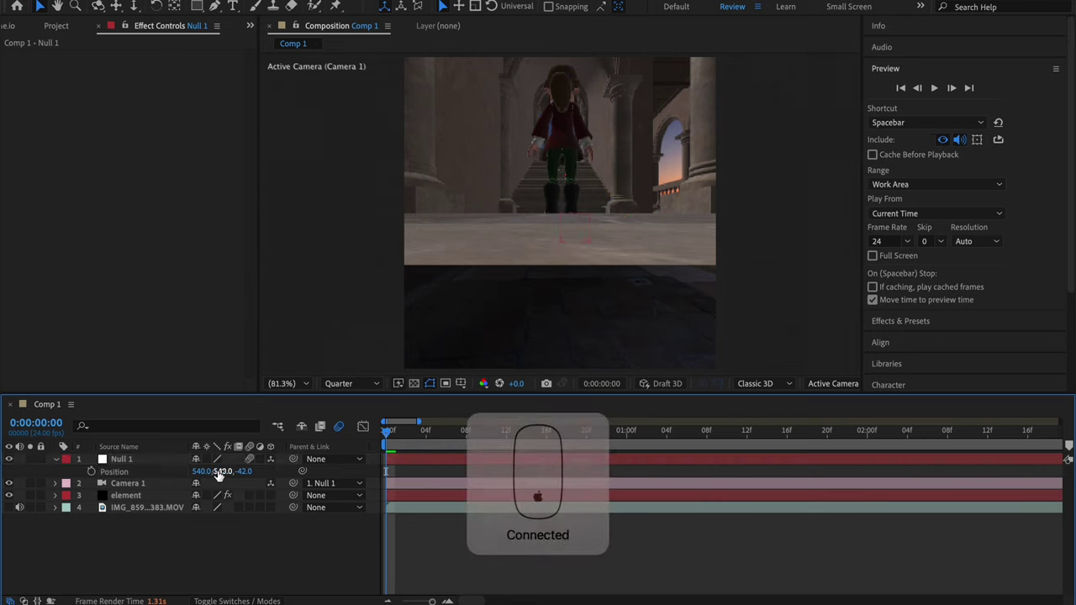
drag(222, 473, 186, 476)
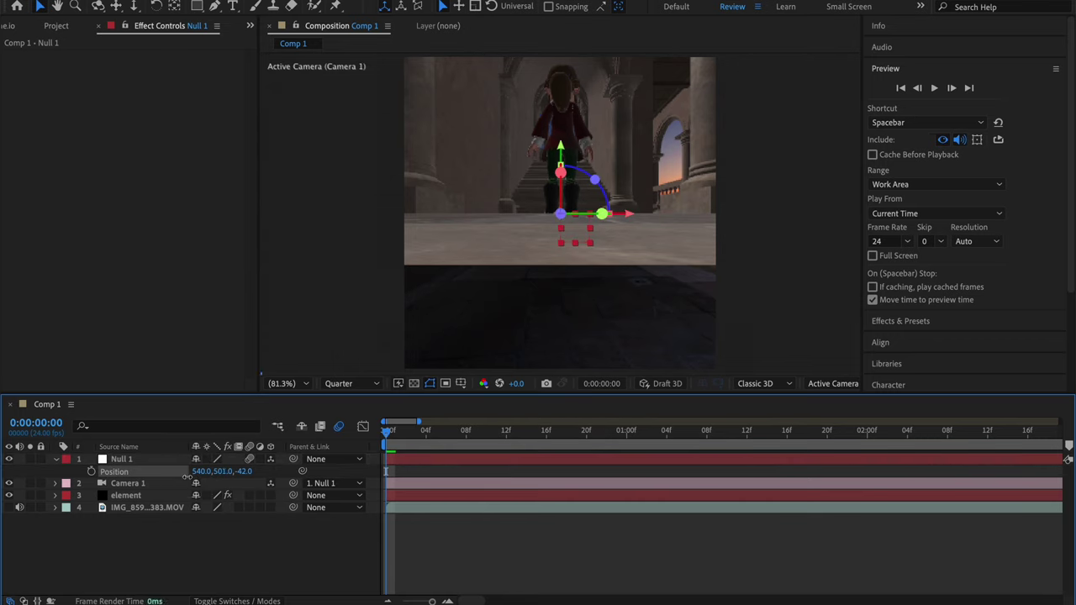
drag(186, 476, 56, 488)
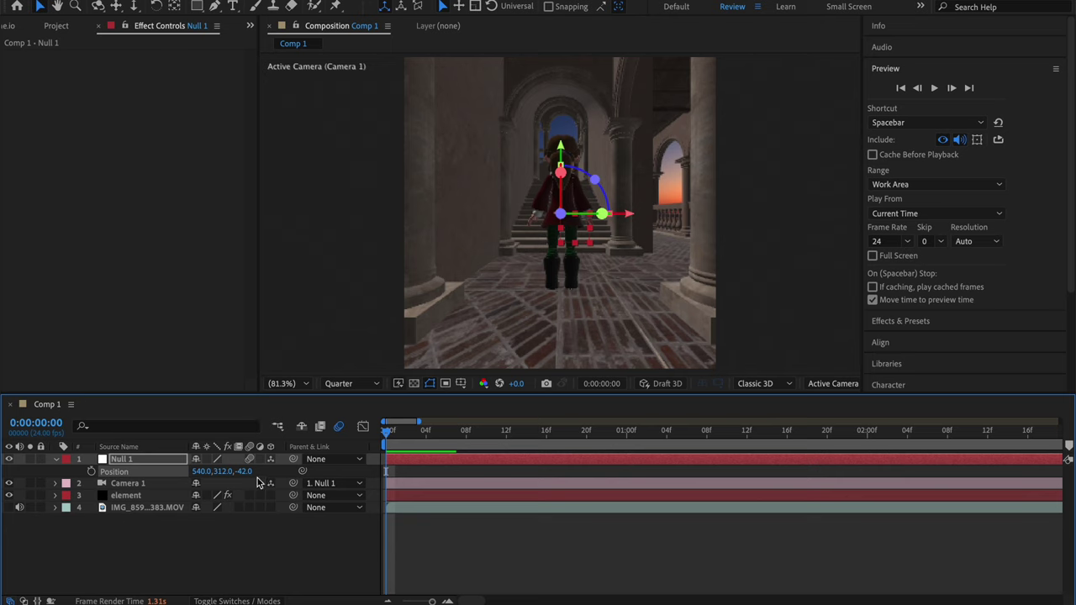
Enable shadows in the Element render settings on the element layer and inspect its lighting options
click(135, 497)
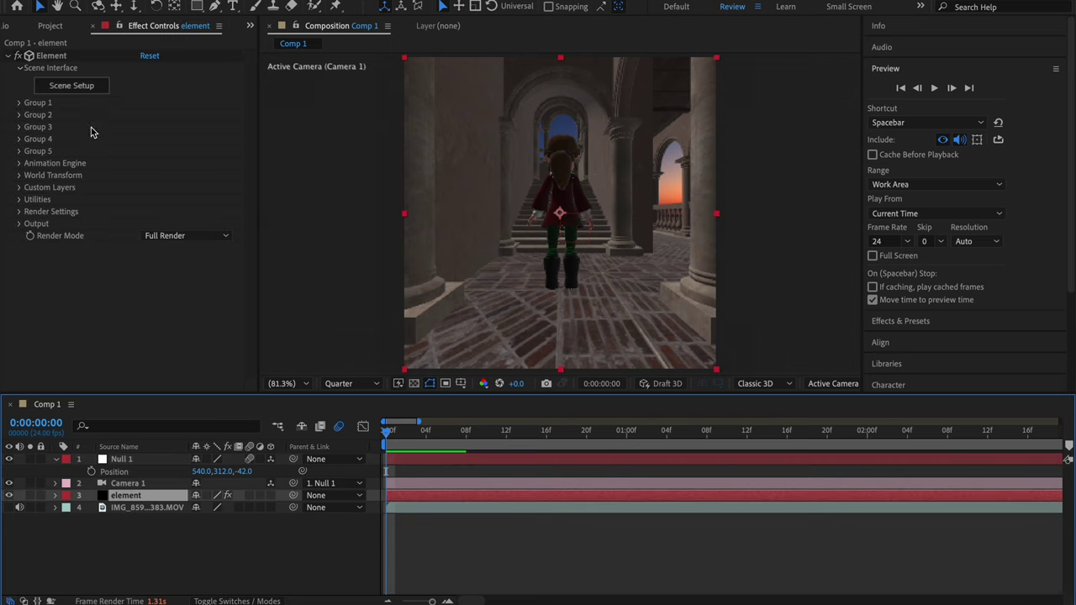
click(20, 211)
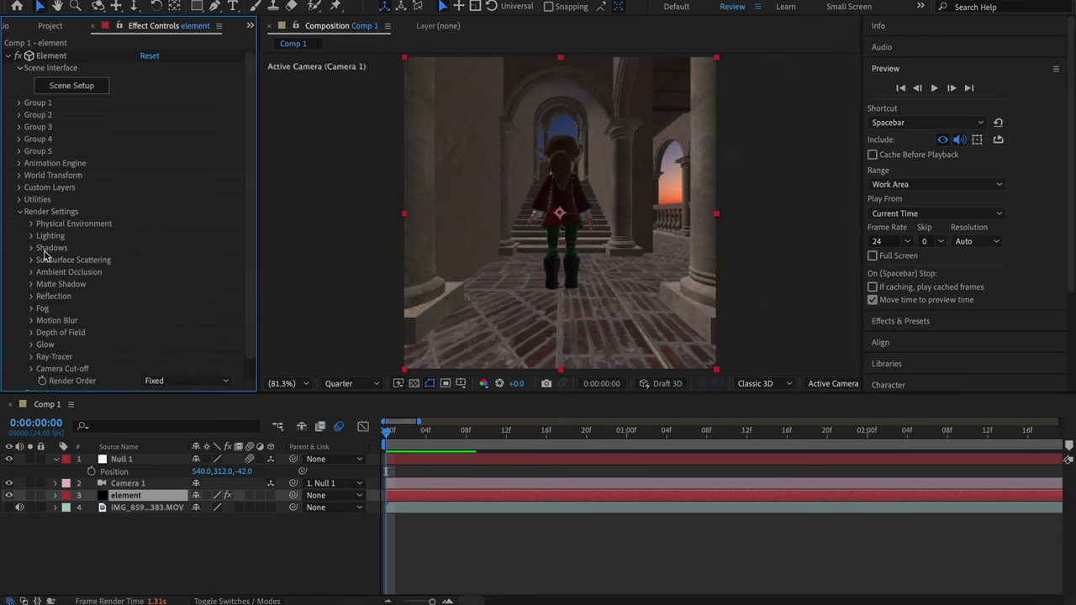
click(30, 248)
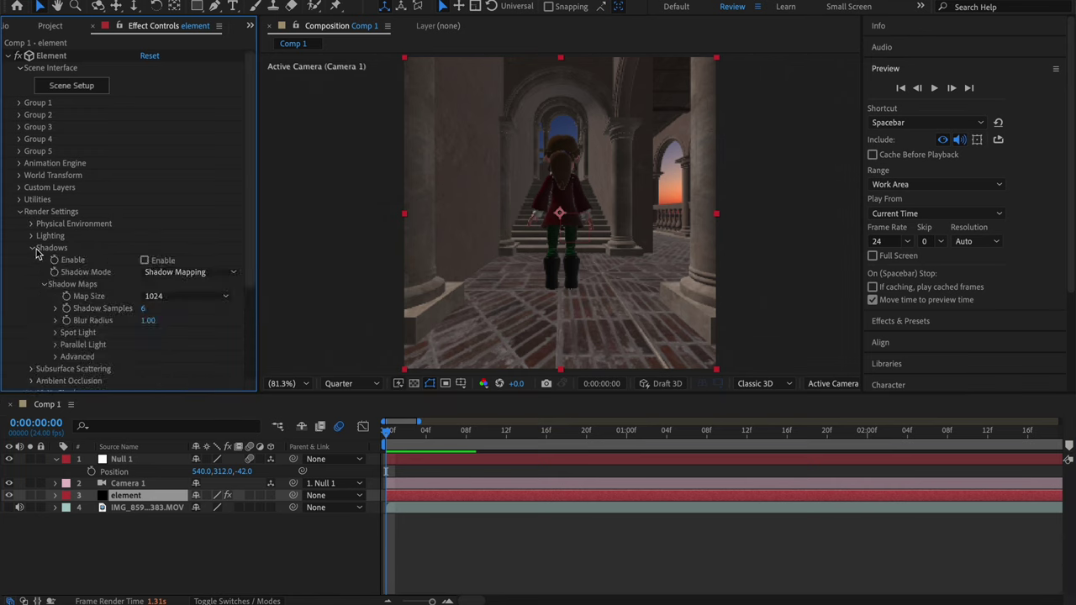
click(145, 262)
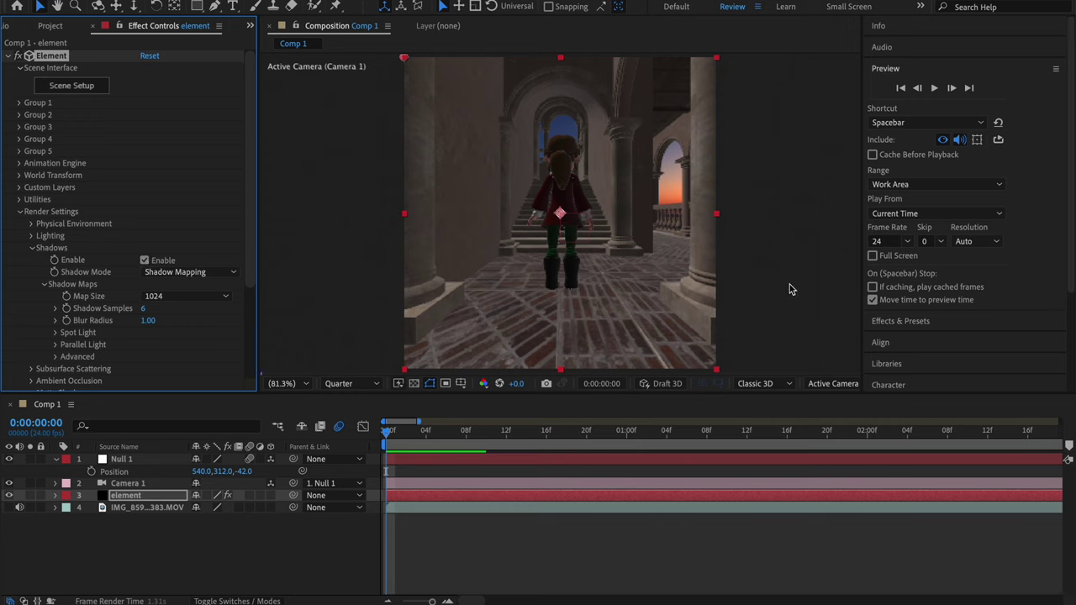
click(32, 238)
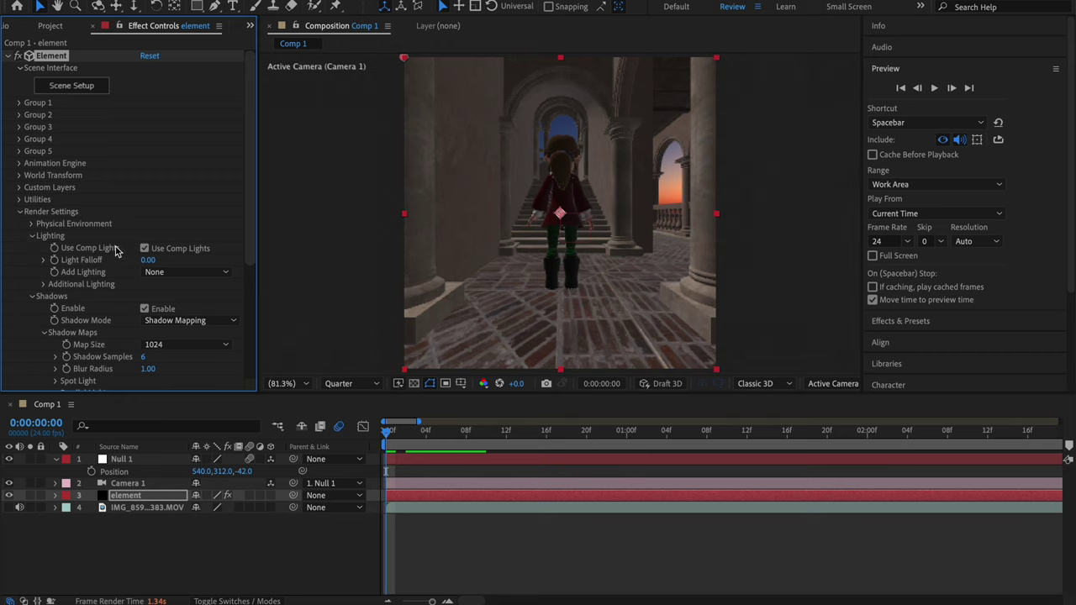
drag(147, 259, 377, 258)
click(9, 55)
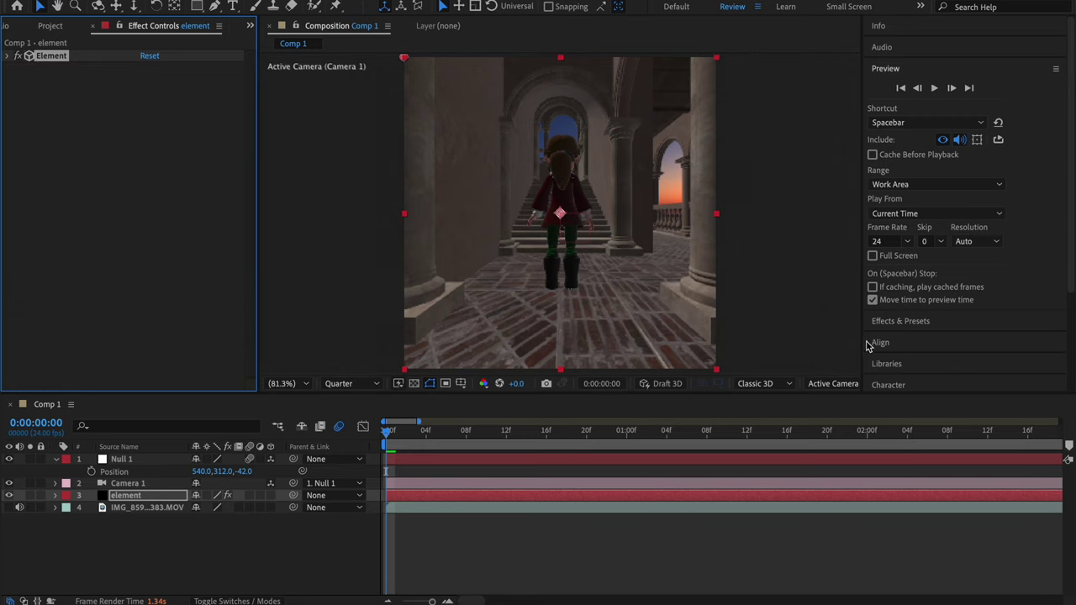
Widen the composition area, switch it to 2 Views and make Custom View 1 active
drag(863, 333, 934, 324)
click(909, 383)
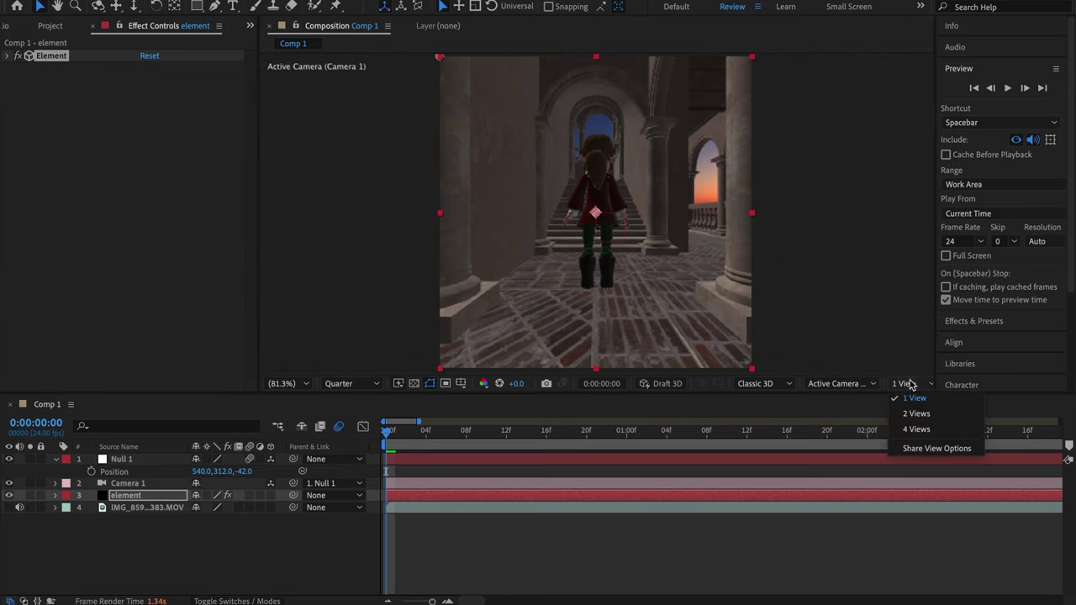
click(917, 413)
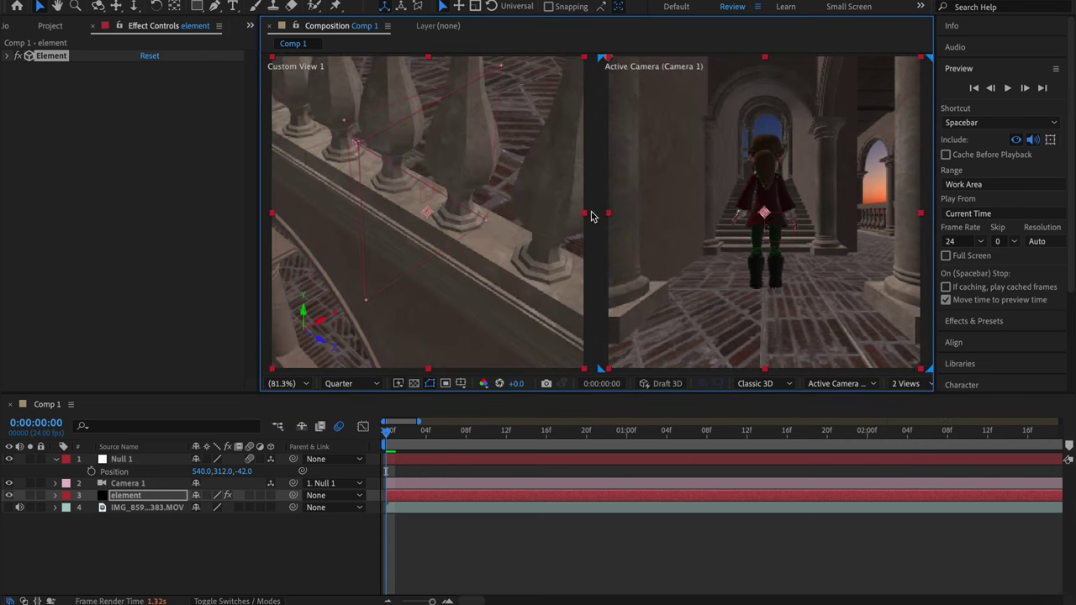
click(454, 241)
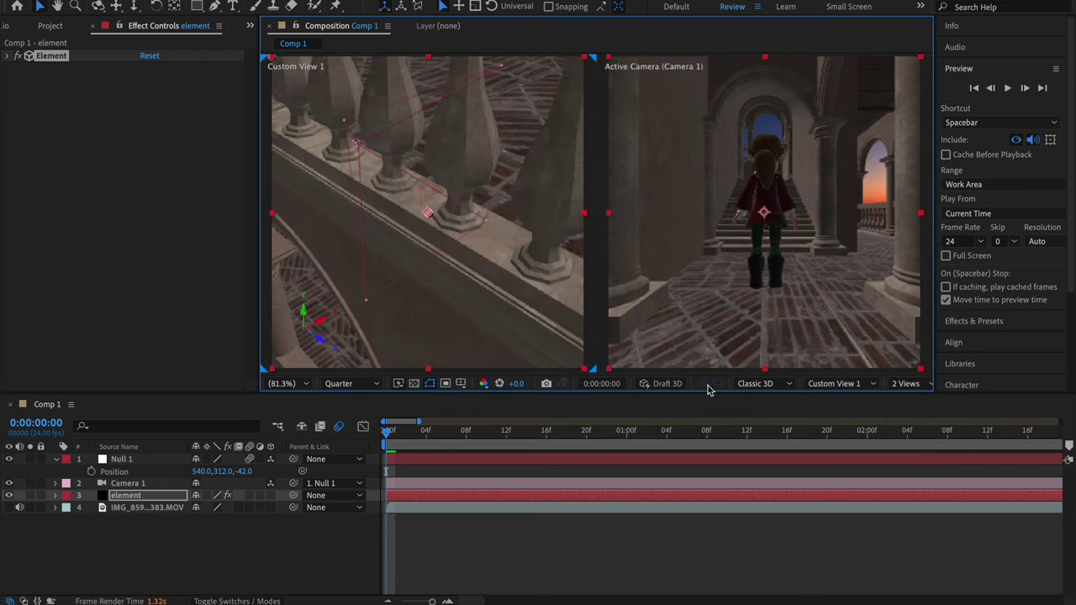
click(833, 385)
click(866, 354)
Zoom out and reframe Custom View 1 on the church exterior around the camera, and save the project
key(c)
key(c)
key(c)
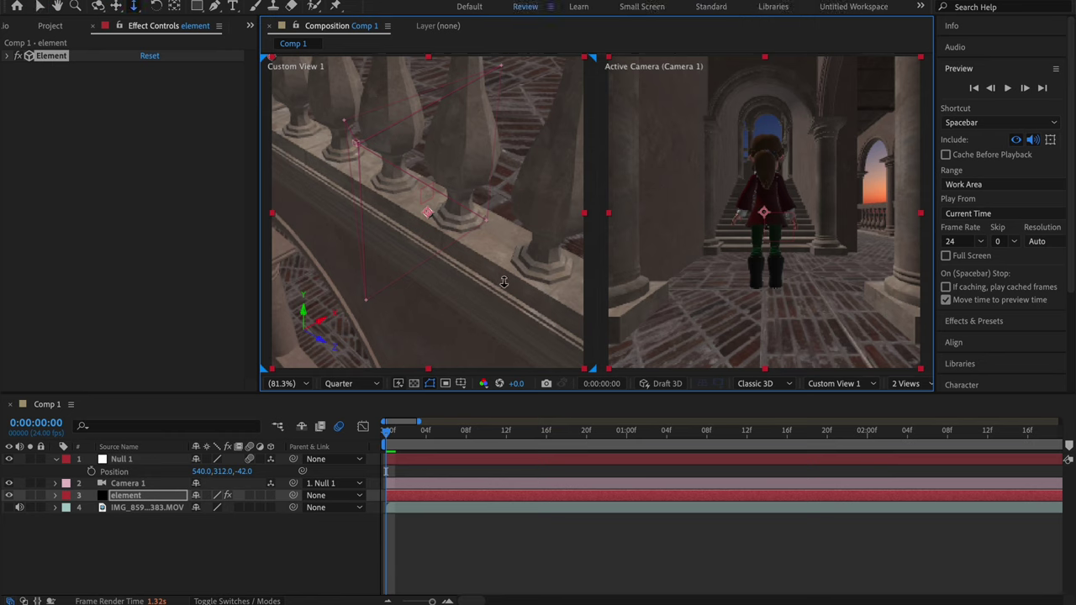
drag(505, 269, 565, 602)
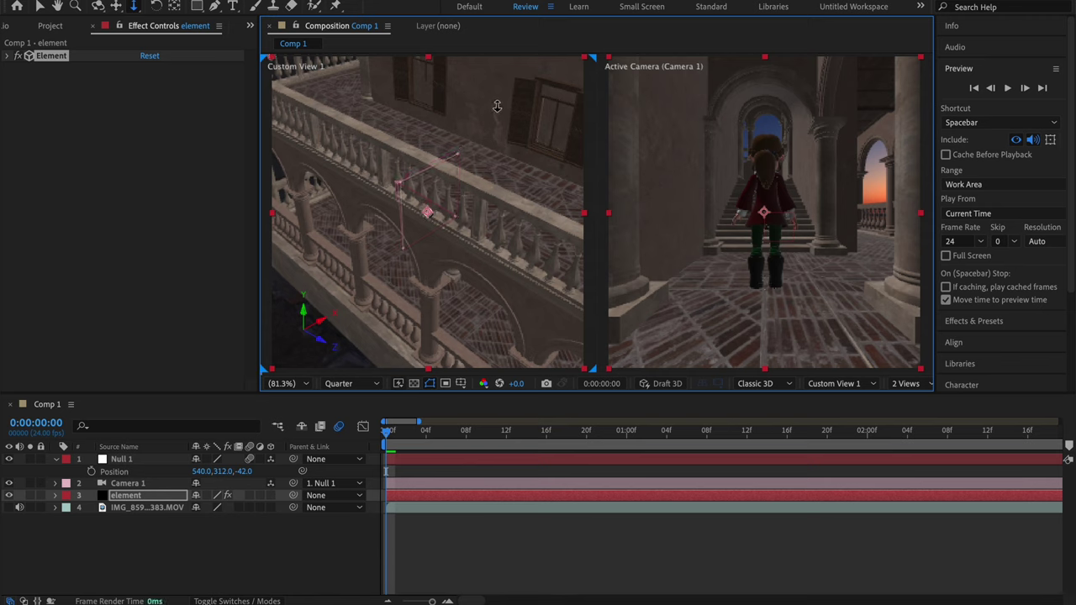
drag(475, 107, 479, 194)
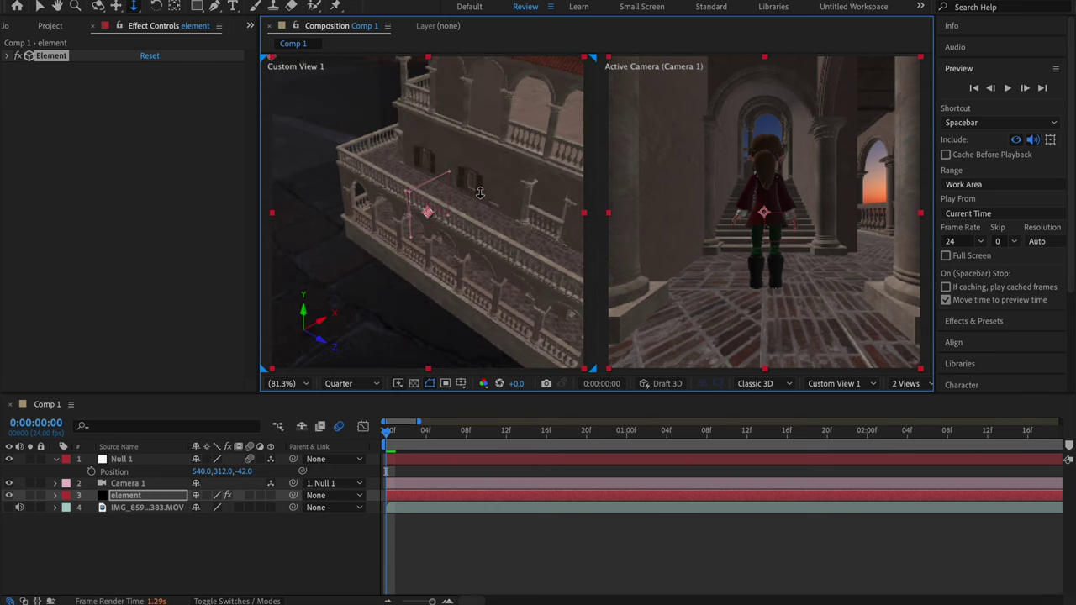
drag(495, 195, 497, 284)
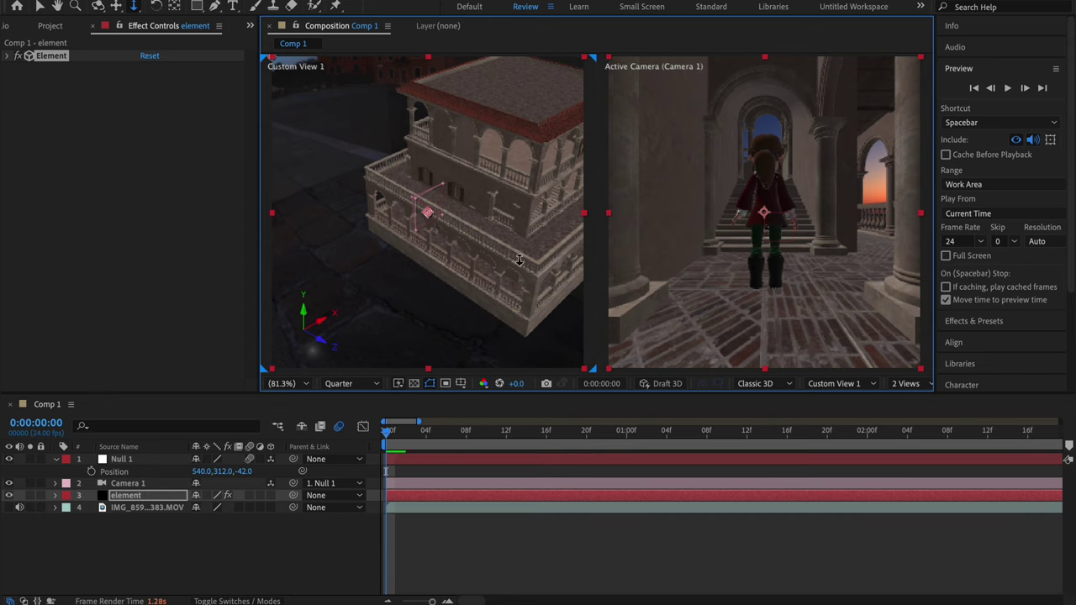
key(c)
key(c)
drag(528, 235, 474, 227)
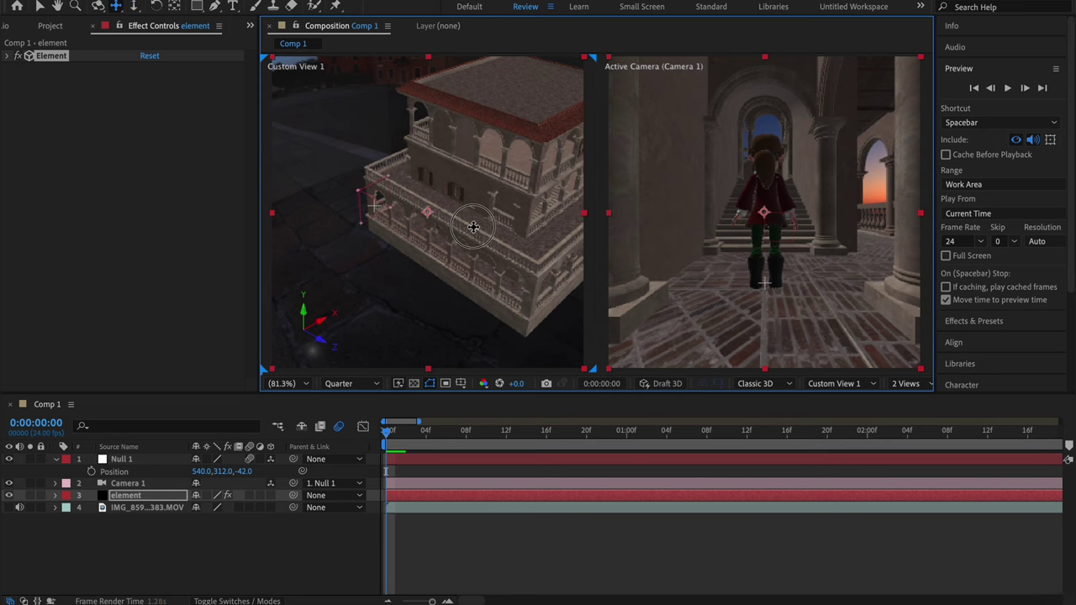
drag(474, 227, 447, 162)
key(c)
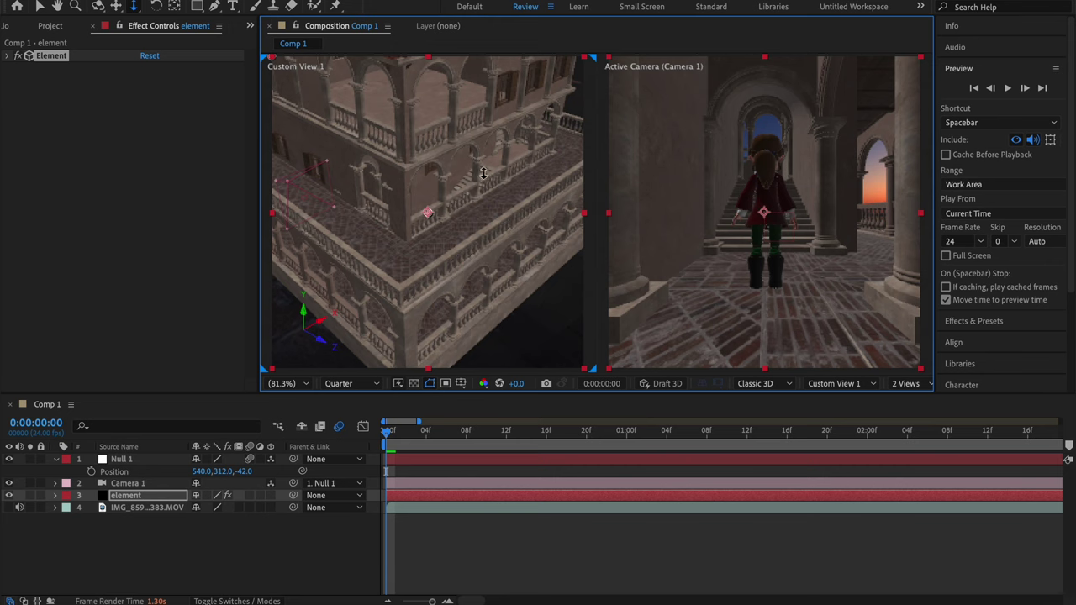
key(v)
key(super+s)
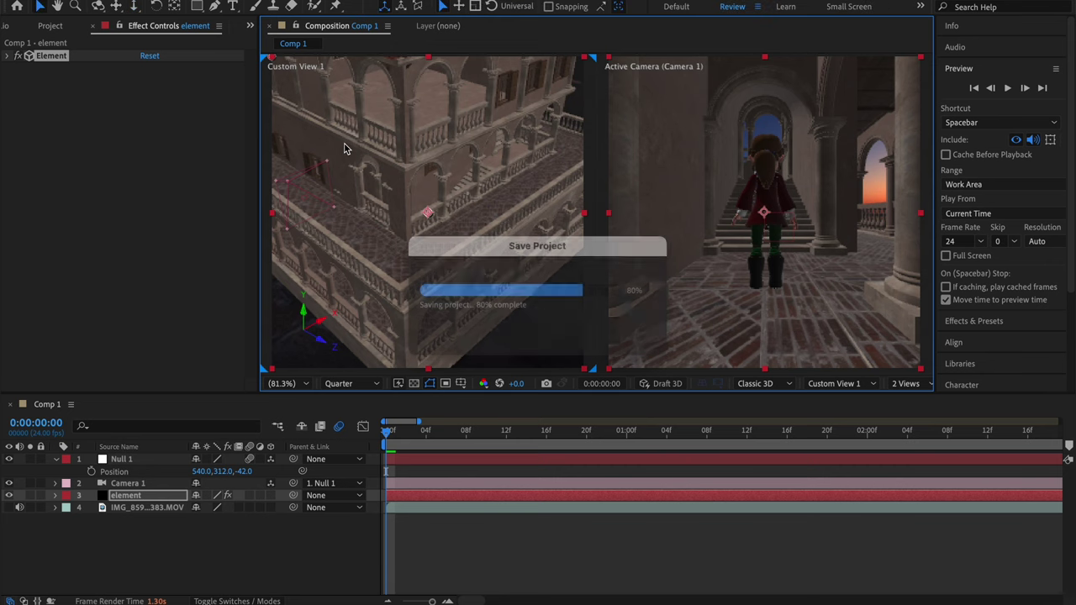
Add a white point light at 100% intensity with Casts Shadows enabled
click(236, 0)
mouse_move(277, 0)
click(490, 28)
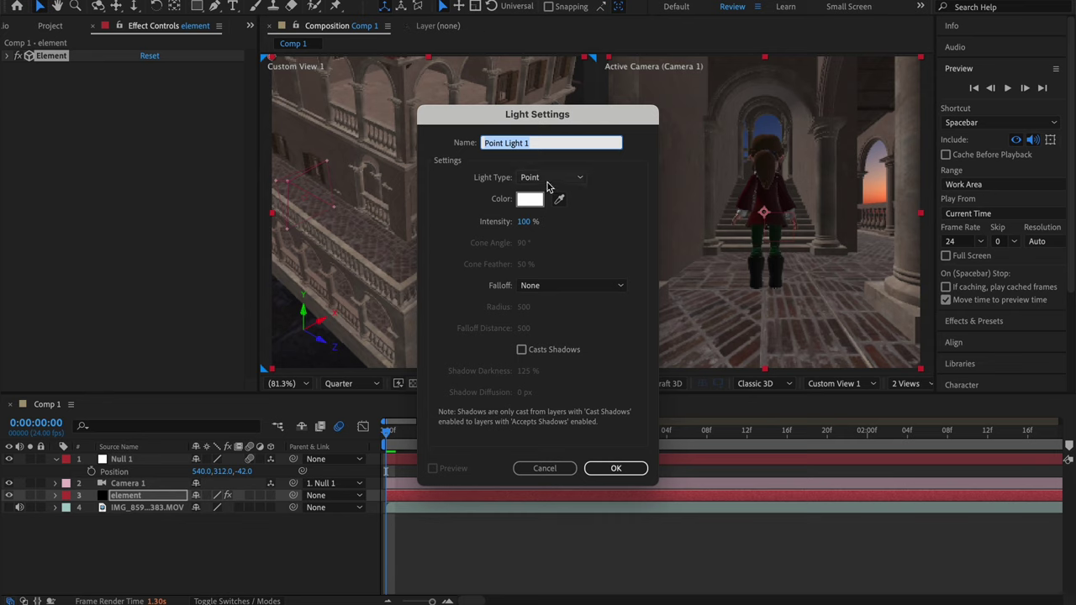
click(547, 180)
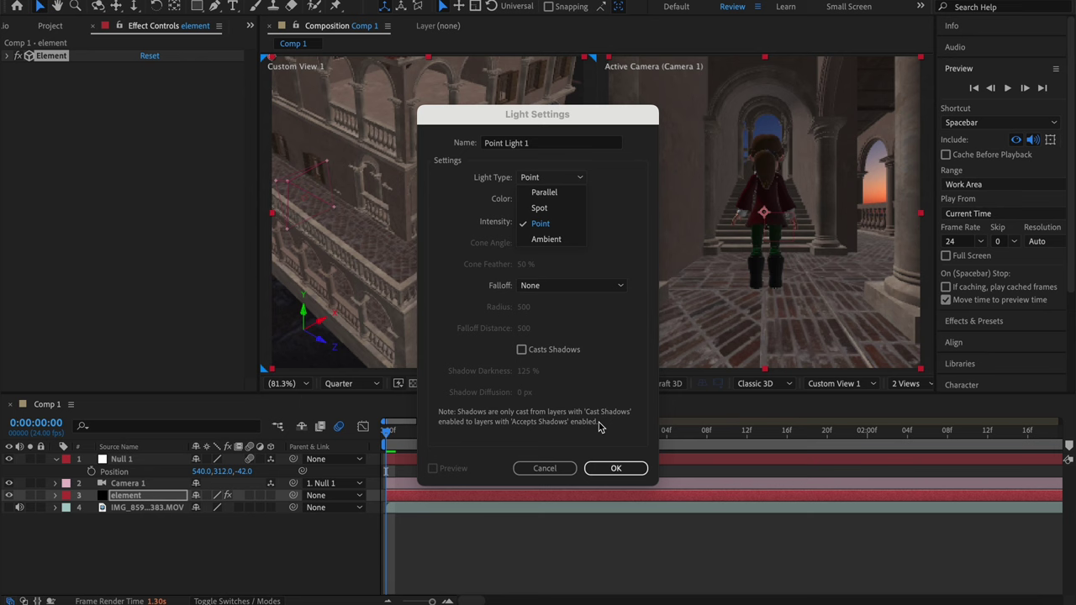
click(521, 350)
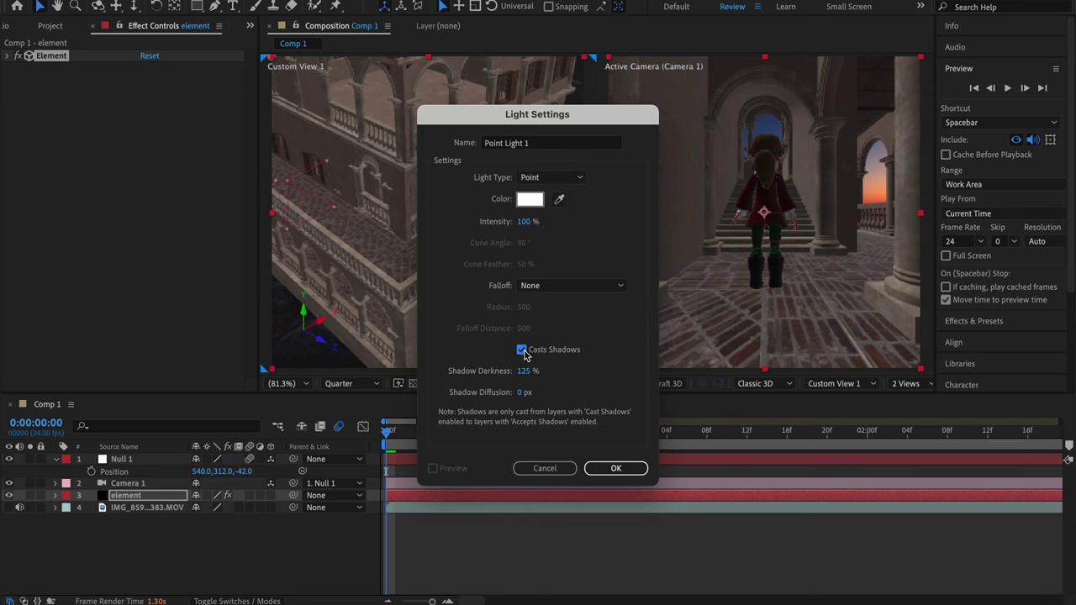
click(616, 470)
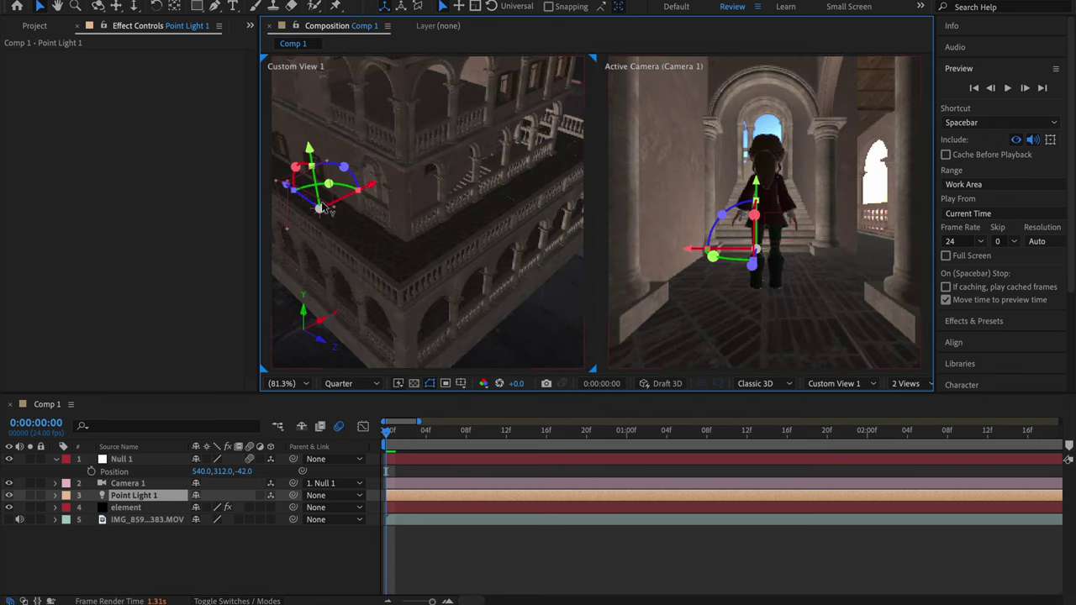
Move Point Light 1 above the character, shifting it along Z and centering it along X in the hallway
drag(290, 189, 392, 116)
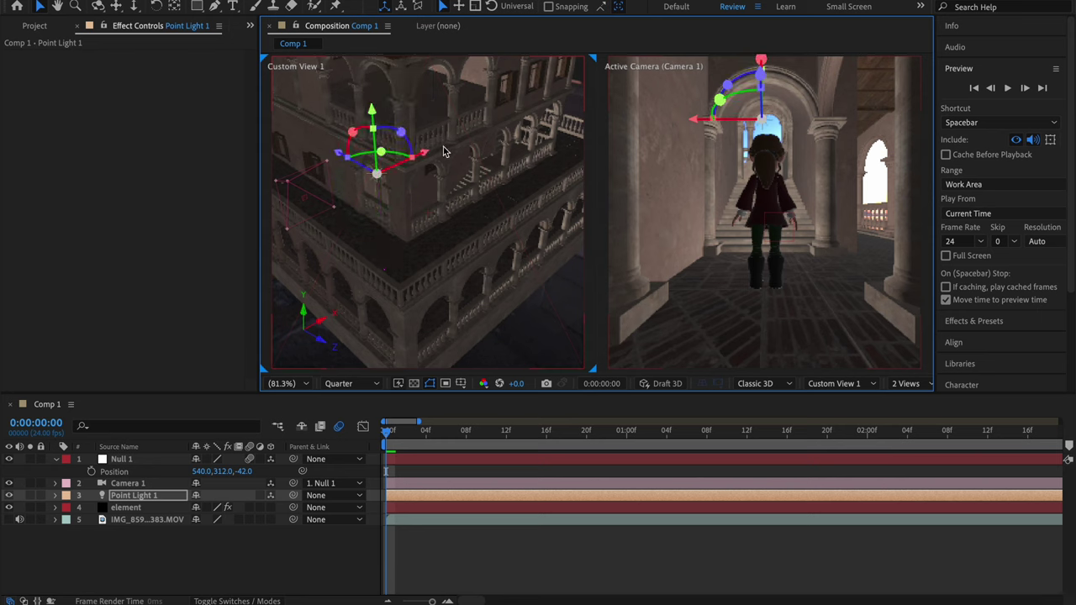
key(c)
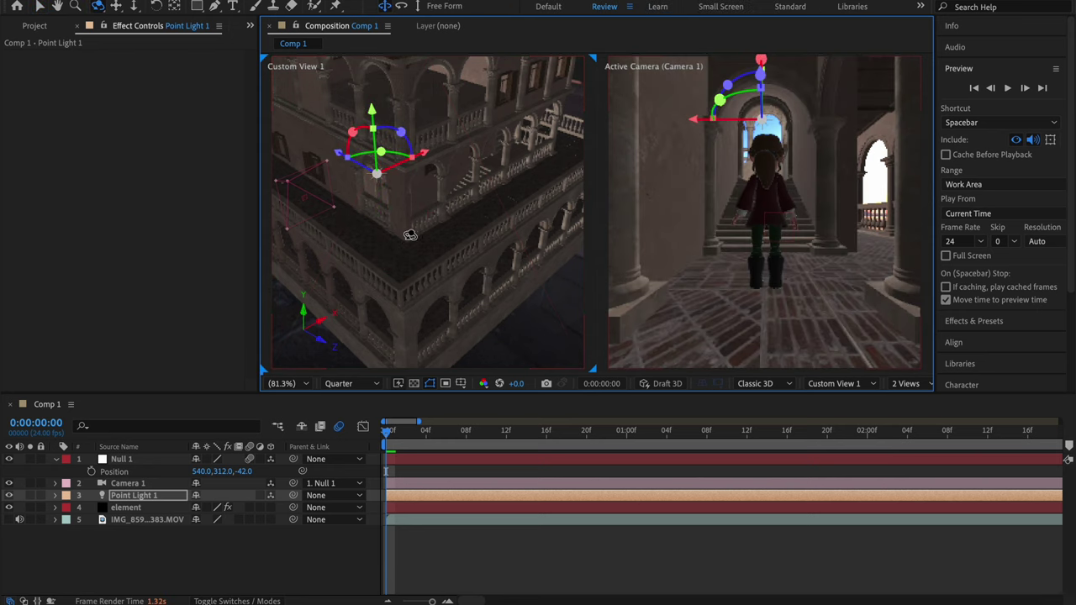
drag(413, 235, 538, 217)
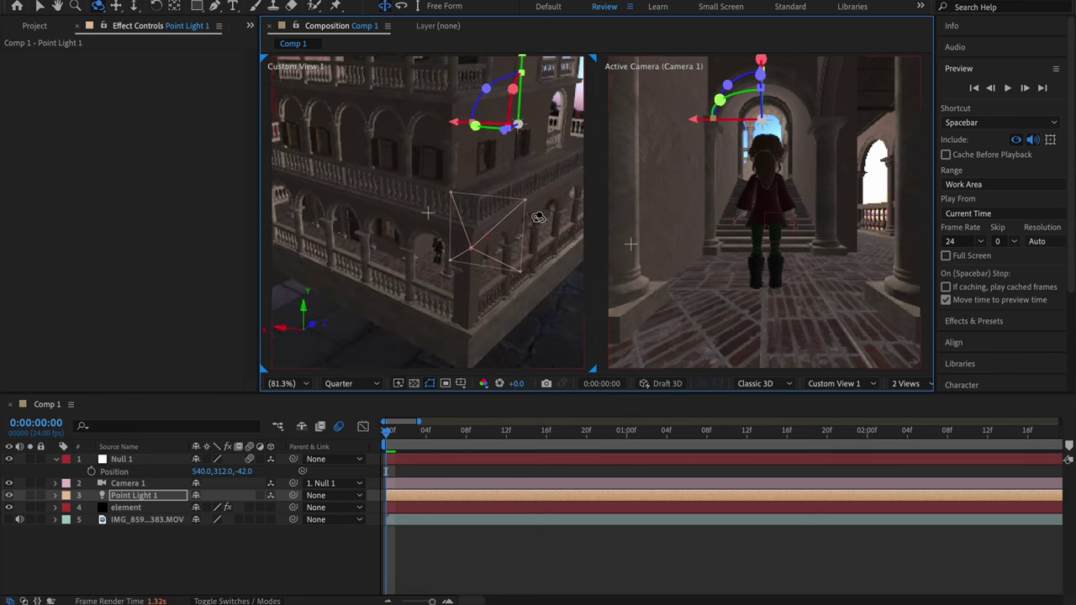
drag(538, 218, 521, 222)
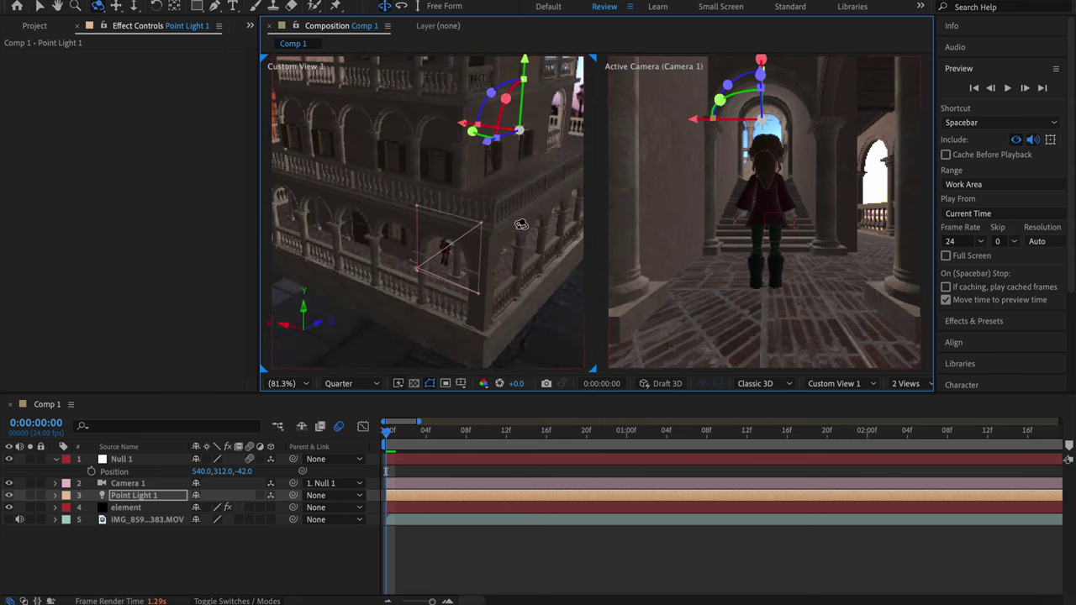
key(v)
drag(525, 76, 528, 115)
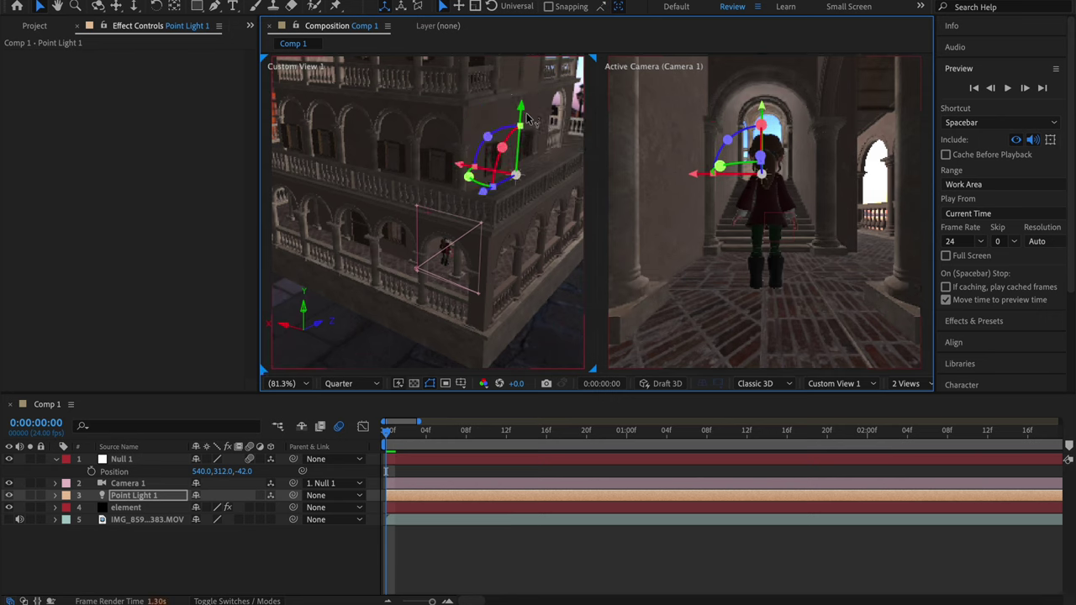
drag(487, 194, 420, 234)
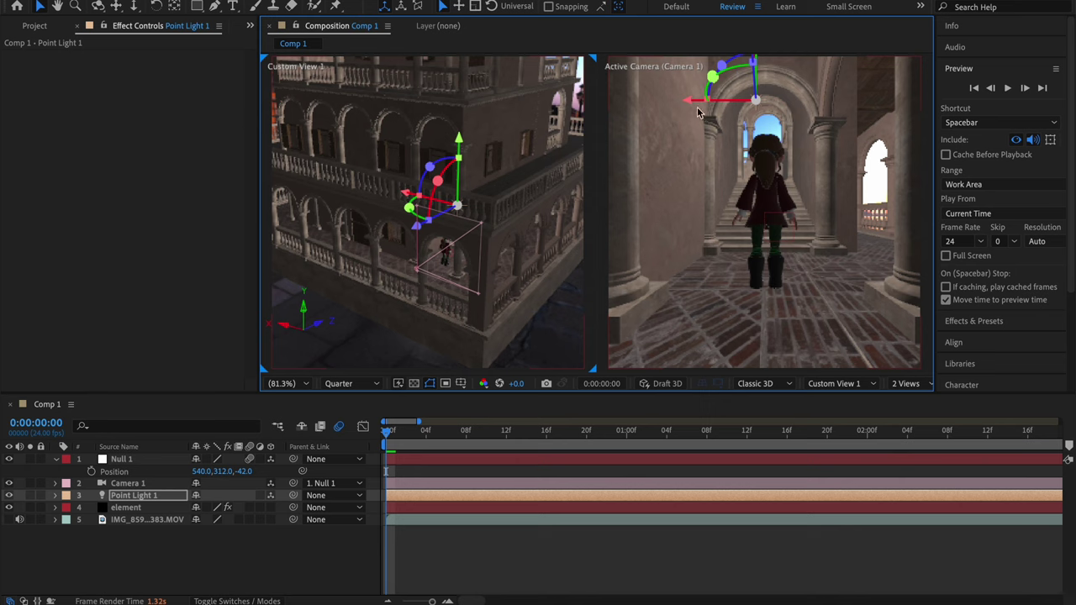
drag(695, 100, 695, 102)
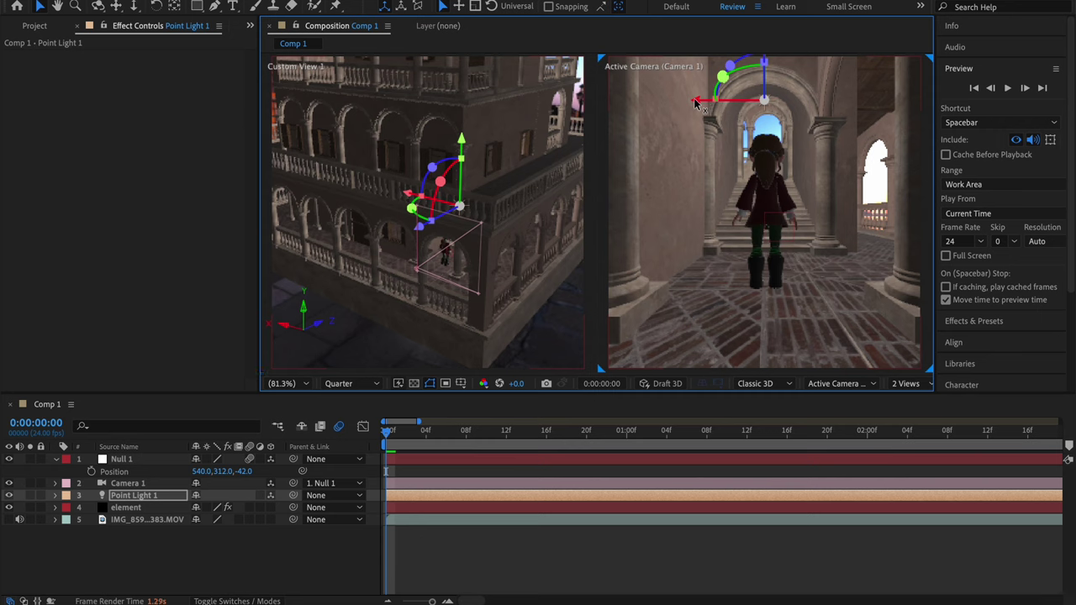
Push Point Light 1 deeper into the hallway along Z and raise it slightly
drag(421, 221, 429, 224)
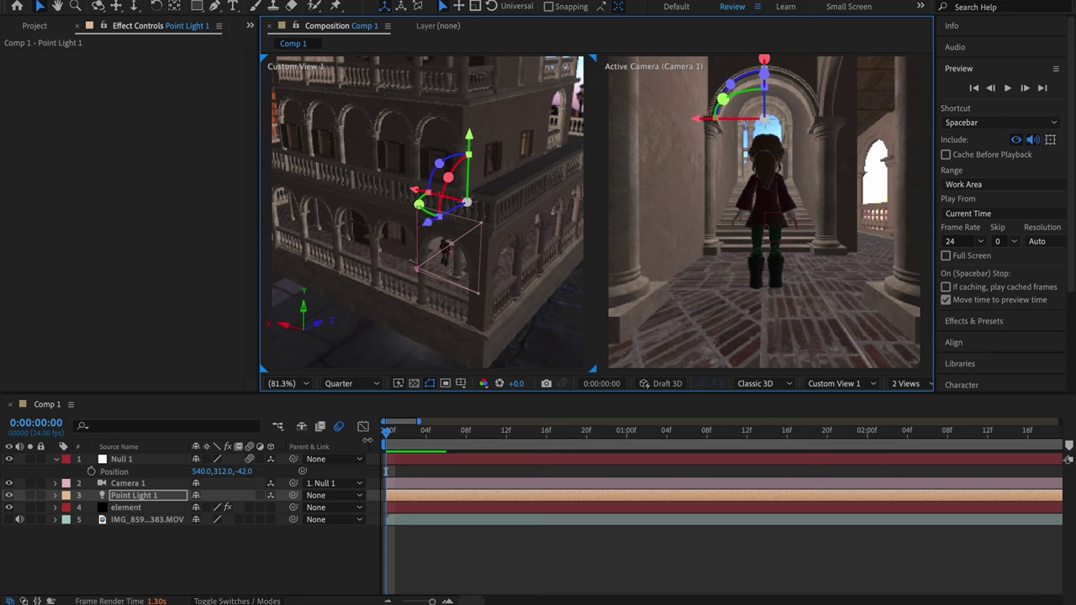
drag(388, 441, 364, 451)
drag(428, 221, 433, 222)
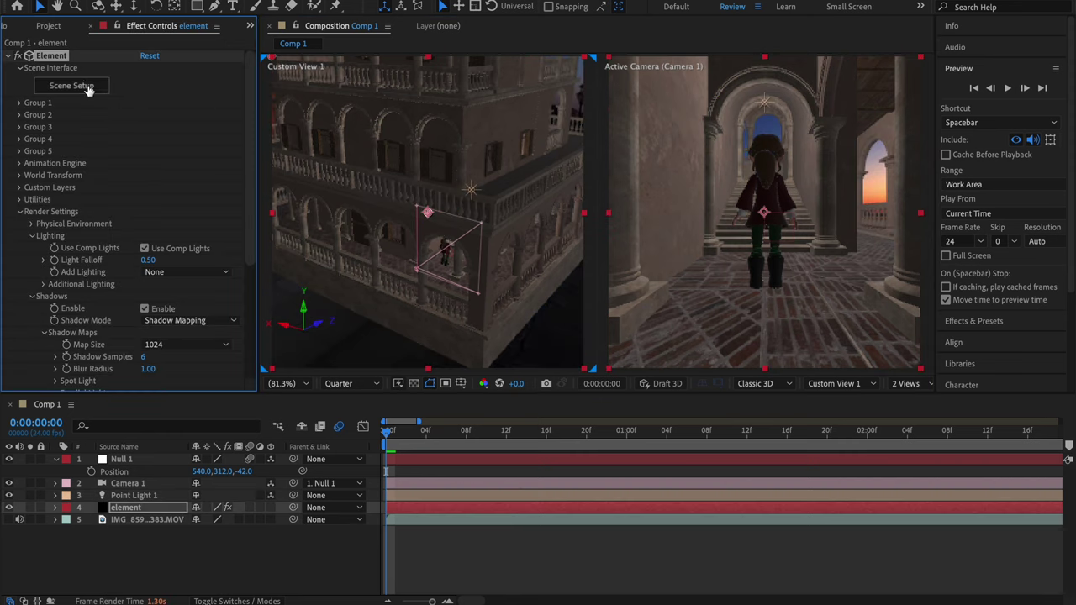
Open the element layer's Scene Setup, hide the comeonpleasework1 model and choose the Winged Victory model file for import
click(89, 87)
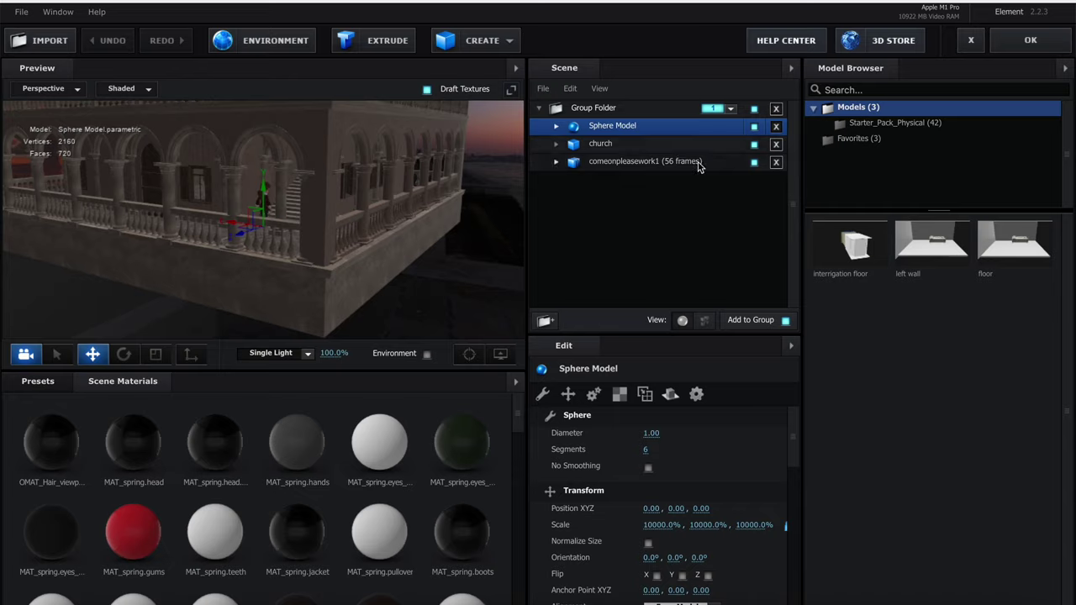
click(39, 40)
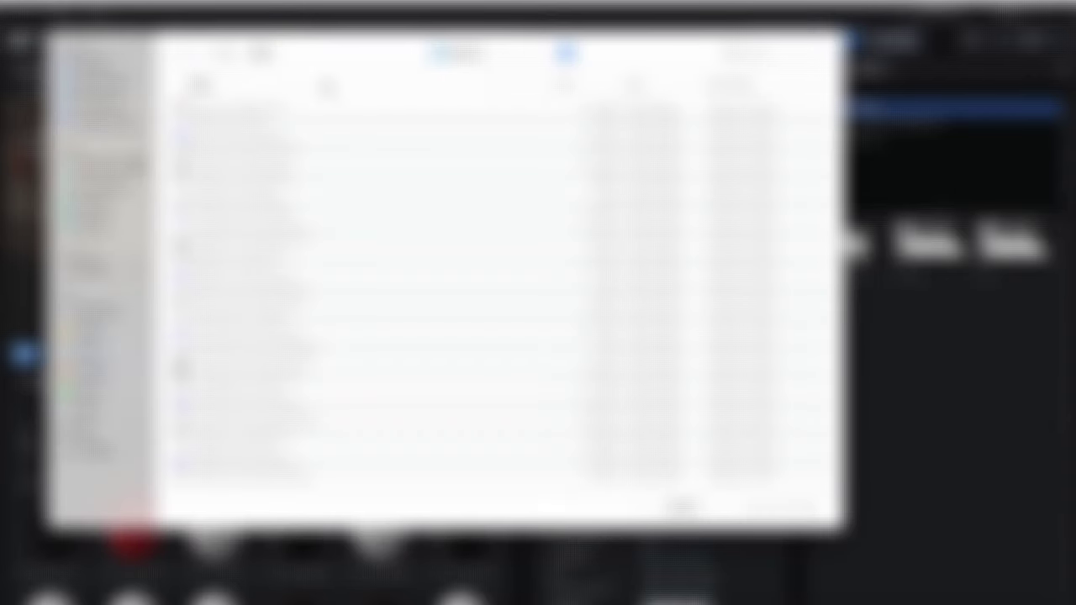
click(471, 58)
click(475, 84)
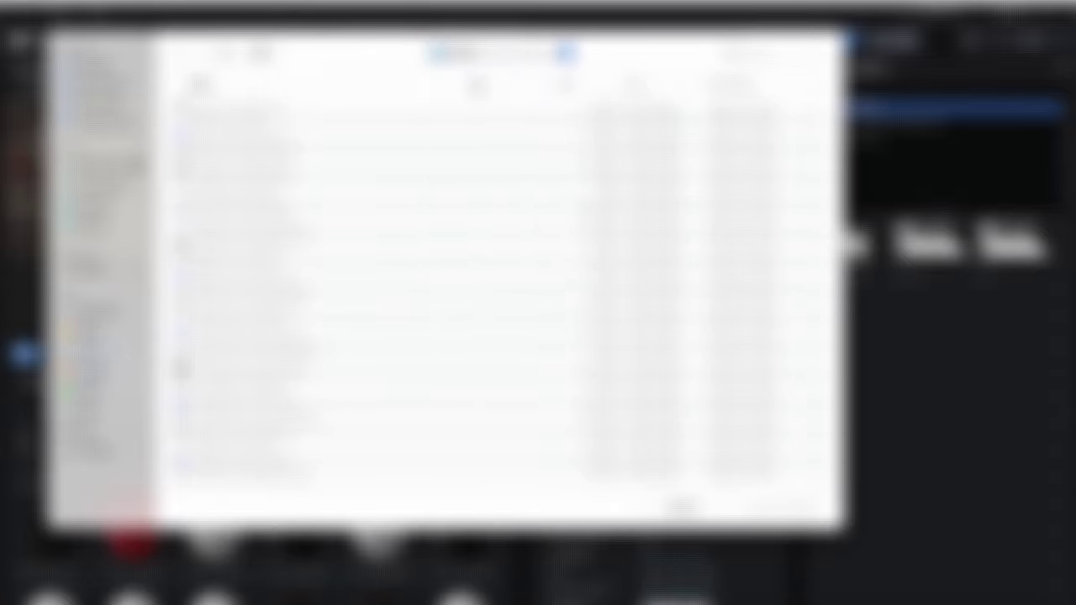
click(224, 109)
double_click(231, 108)
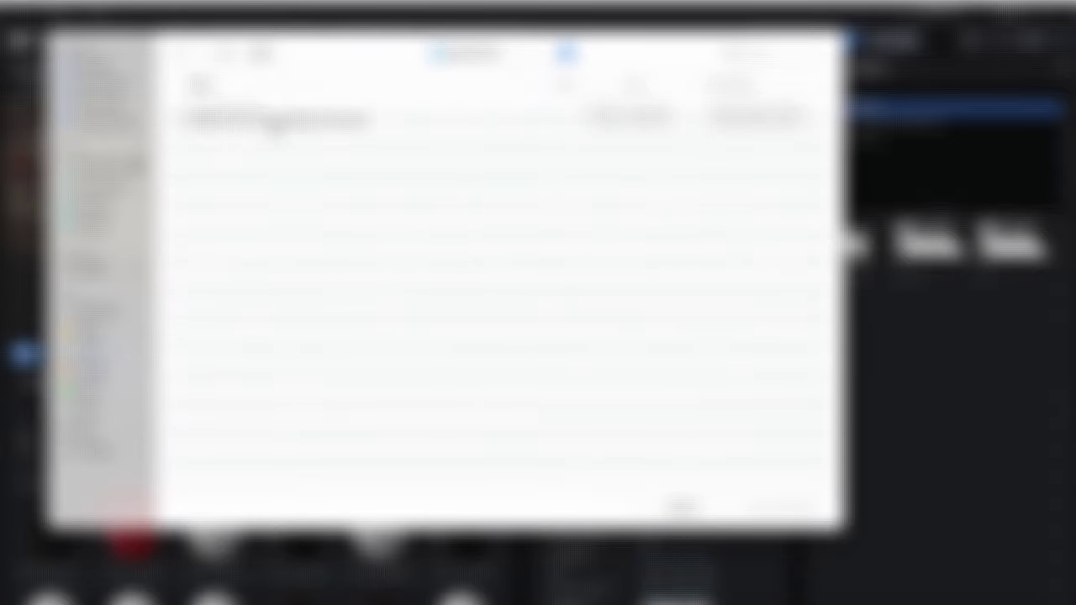
click(275, 125)
click(762, 501)
click(780, 508)
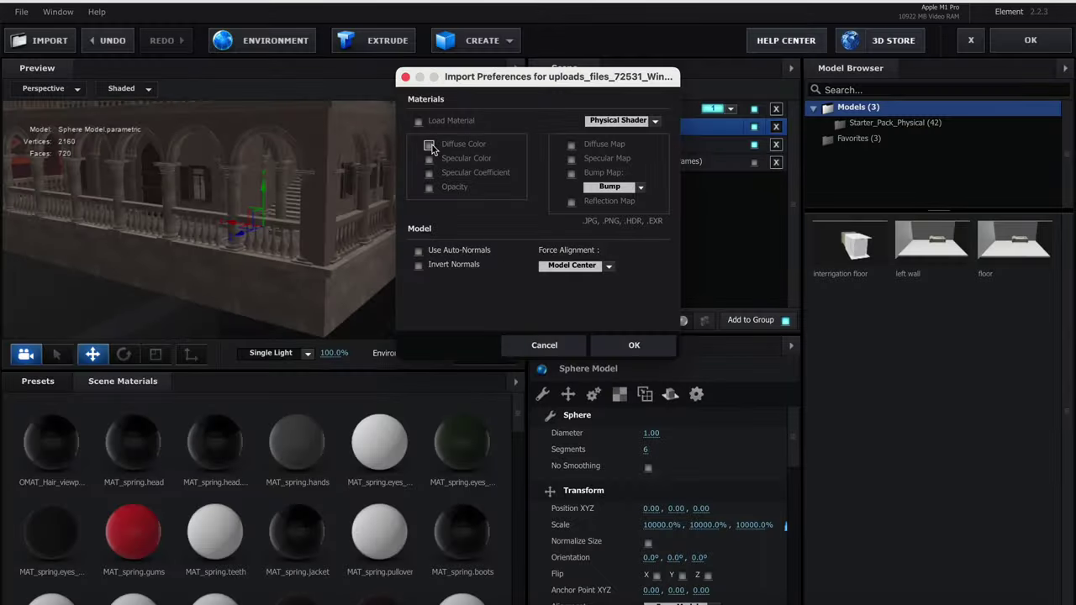
Import the Winged Victory statue with Load Material, all colour, opacity and map options enabled, and Force Alignment set to Bottom
click(418, 122)
click(429, 145)
click(429, 159)
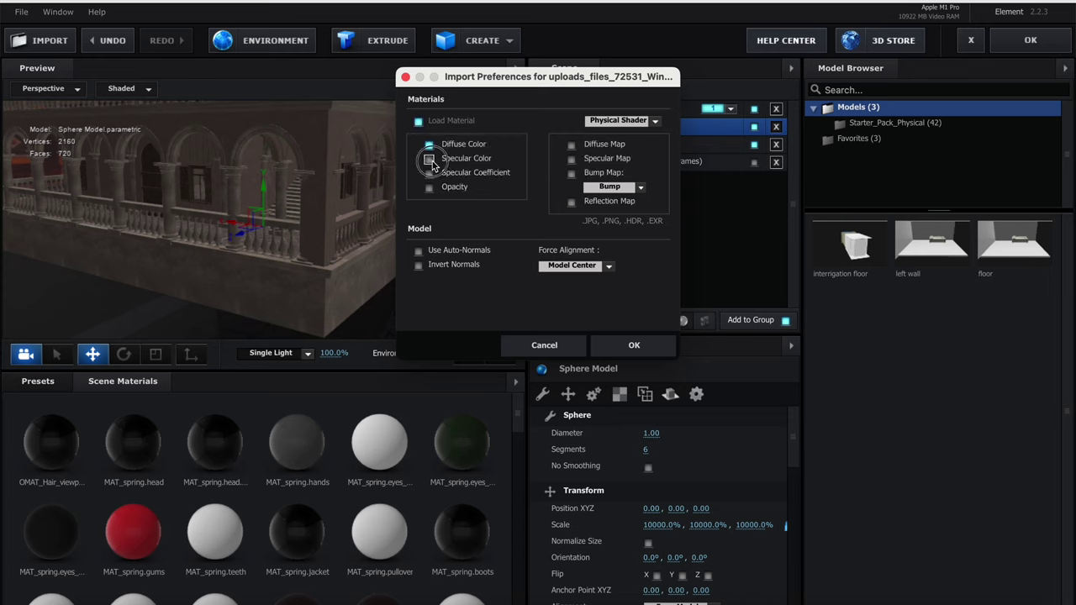
click(429, 173)
click(429, 188)
click(572, 145)
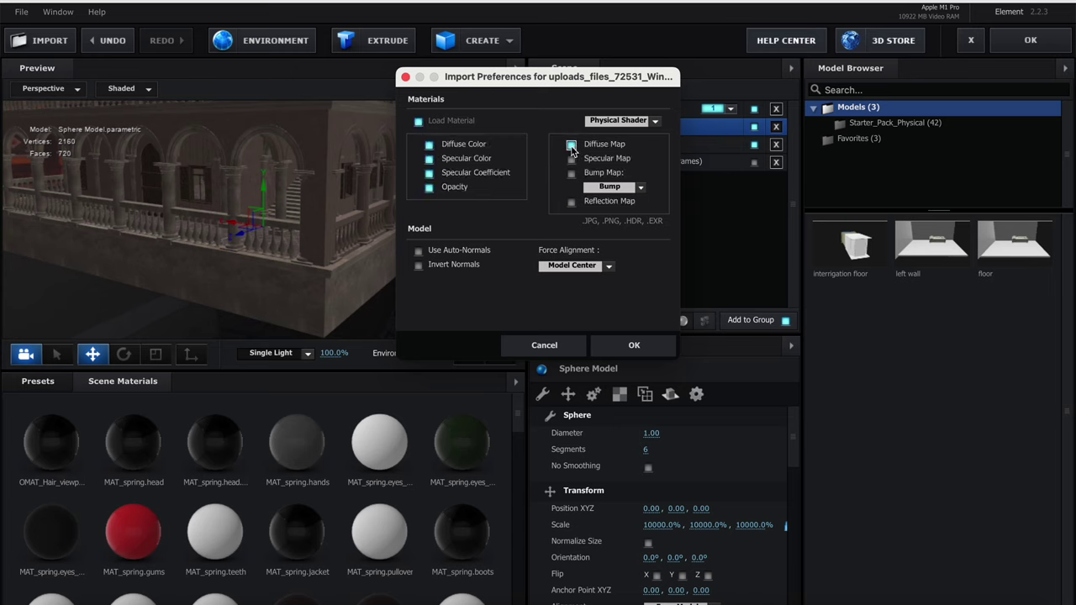
click(572, 159)
click(571, 174)
click(572, 203)
click(593, 266)
click(579, 331)
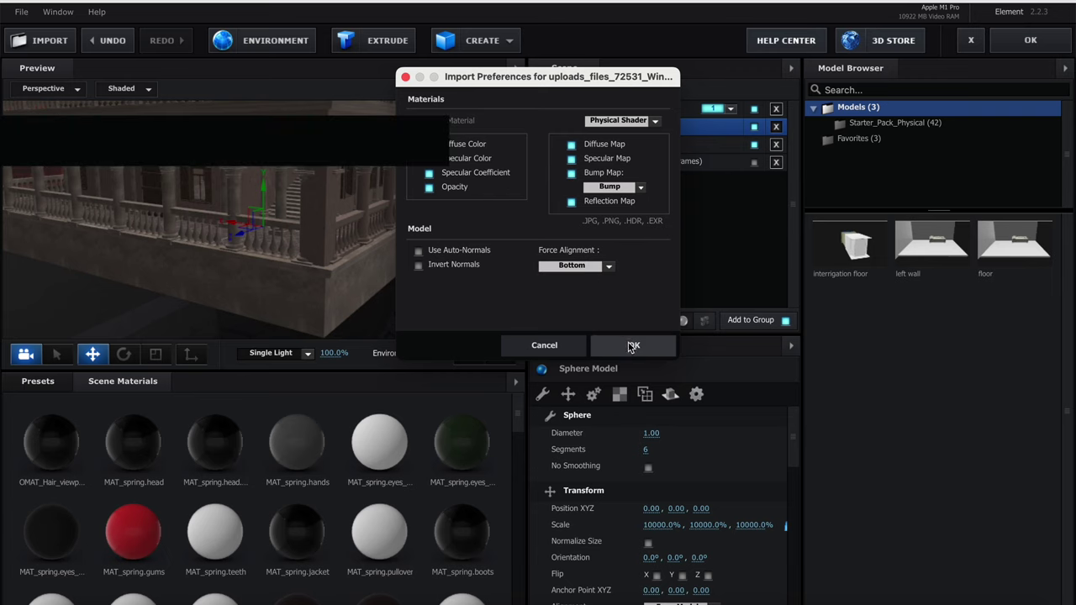
click(632, 344)
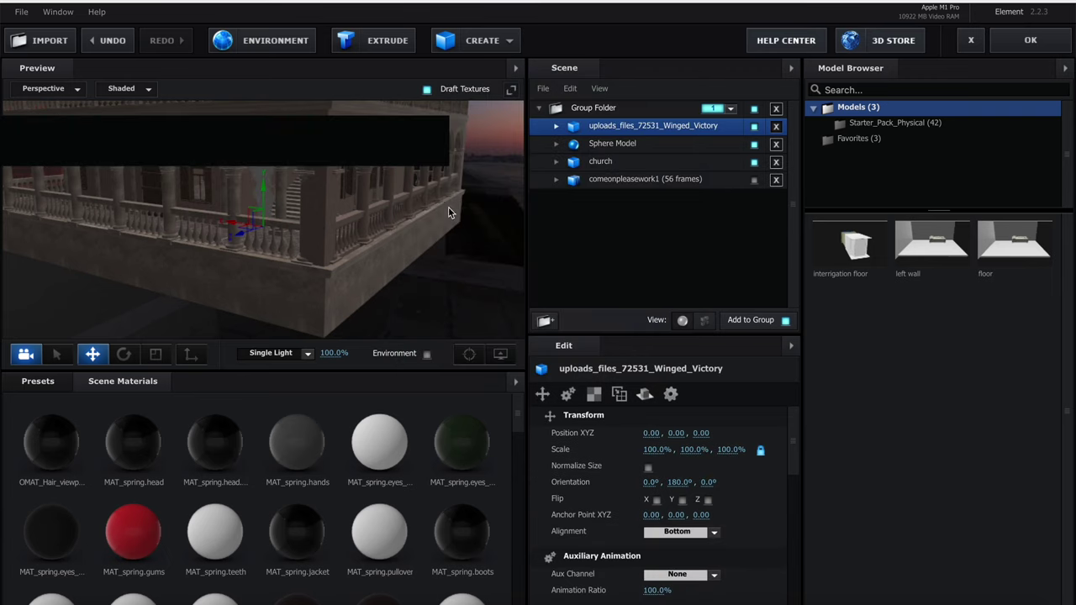
Hide the Sphere Model and church in the scene and view the imported statue on its own
click(755, 151)
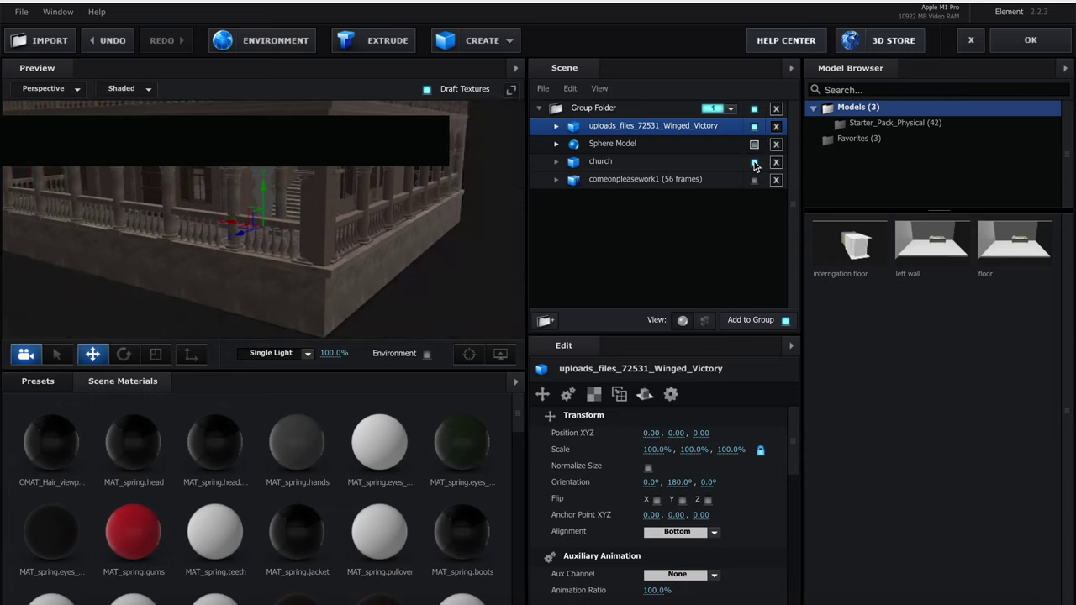
click(755, 162)
scroll(290, 210, up, 5)
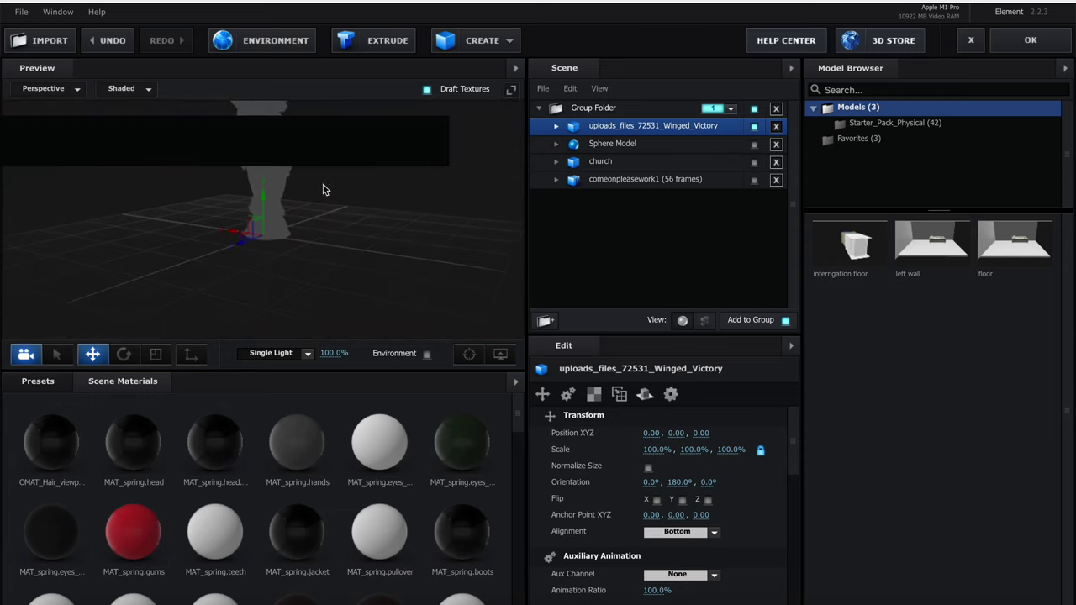
drag(325, 186, 583, 229)
drag(394, 185, 278, 181)
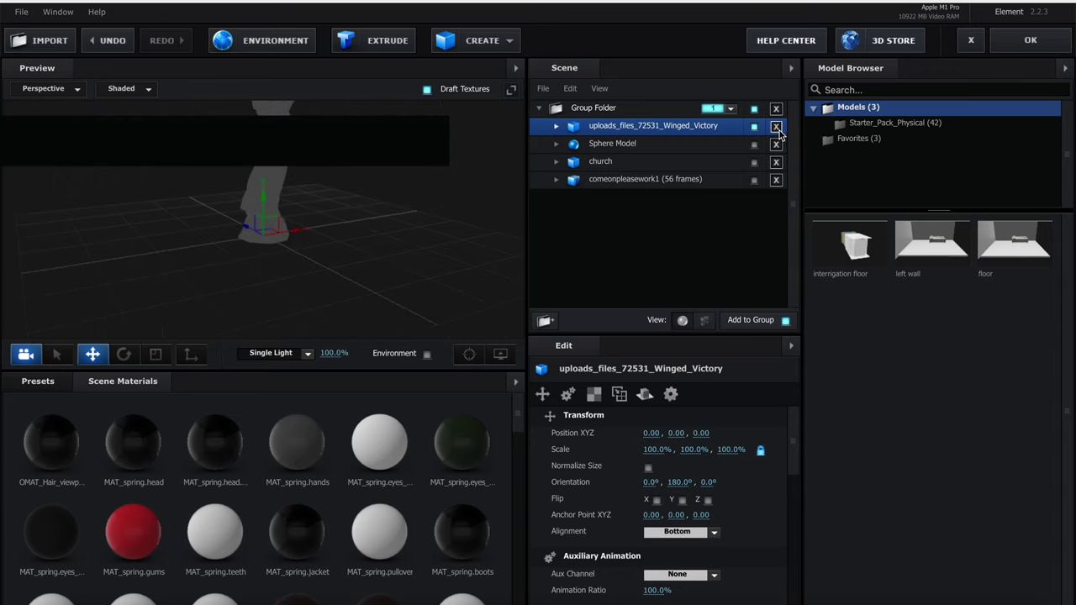
Remove the Winged Victory model and re-import it with the material and map options enabled, keeping Model Center alignment
click(776, 126)
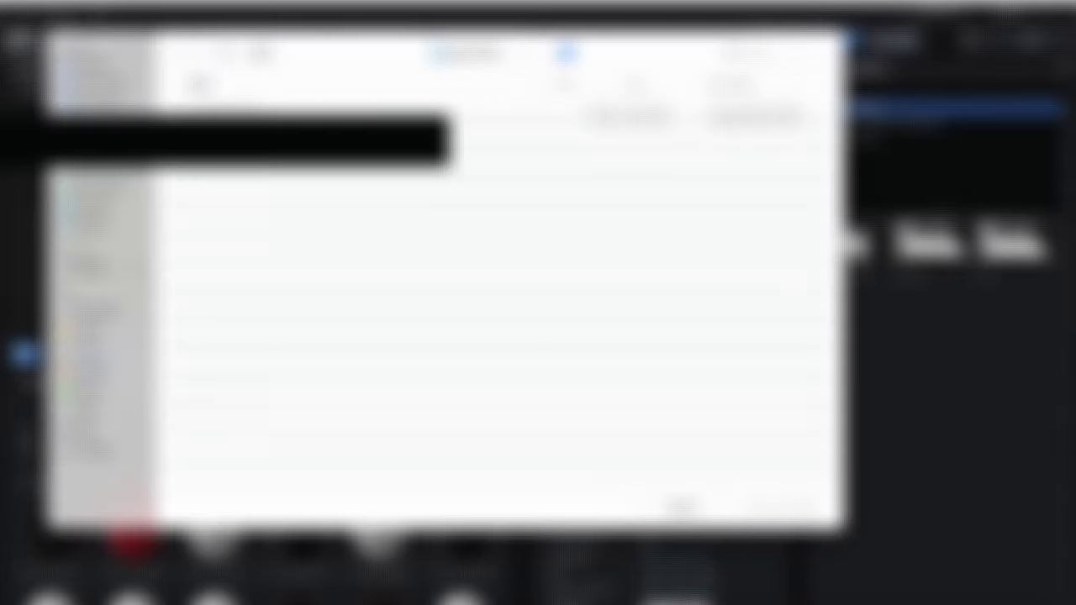
click(299, 115)
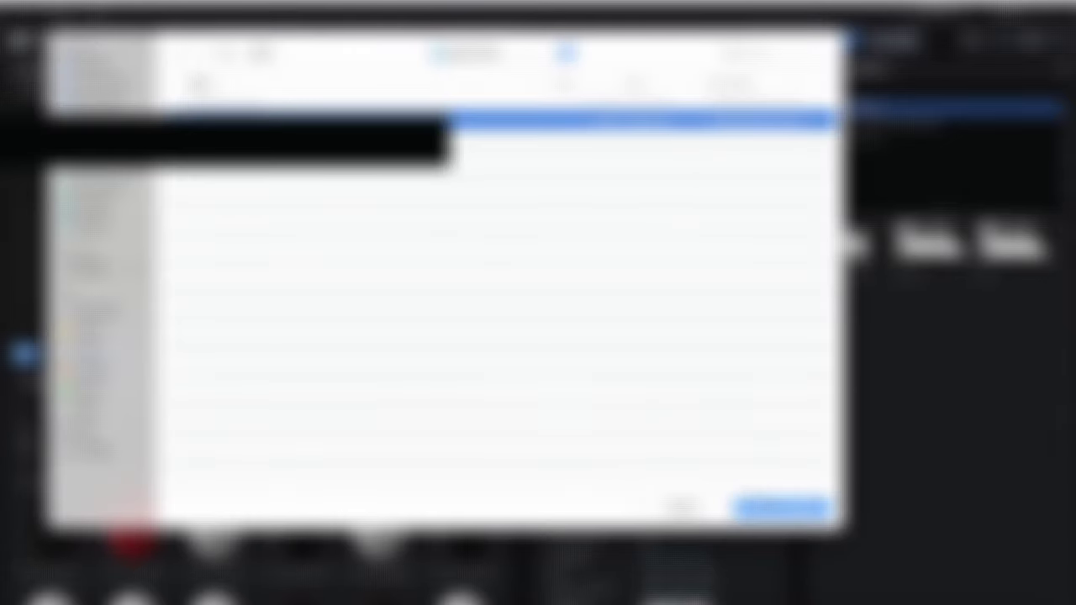
click(782, 508)
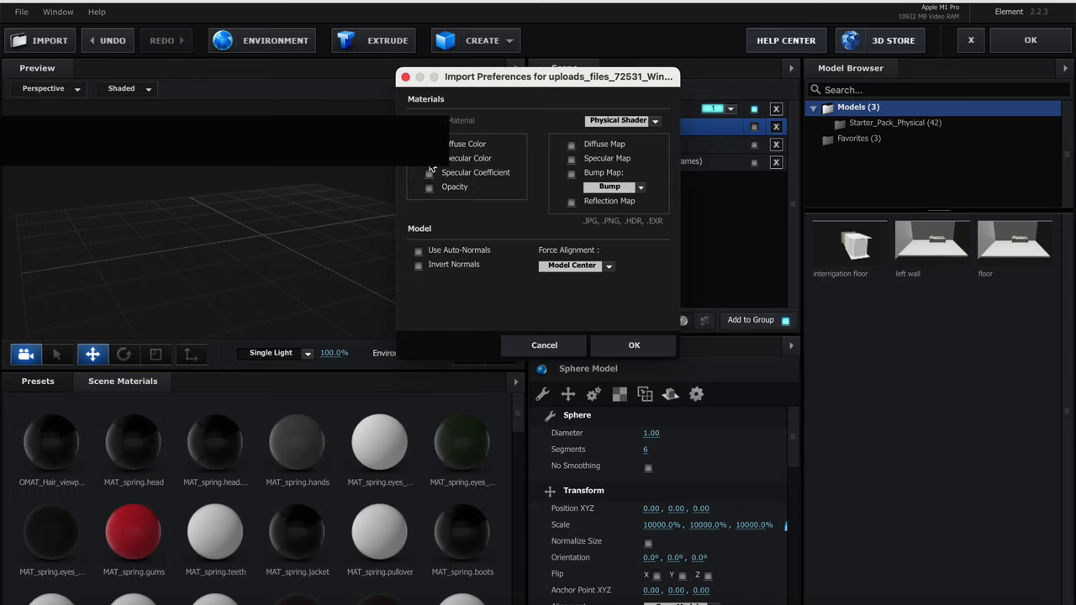
click(429, 172)
click(429, 187)
click(571, 144)
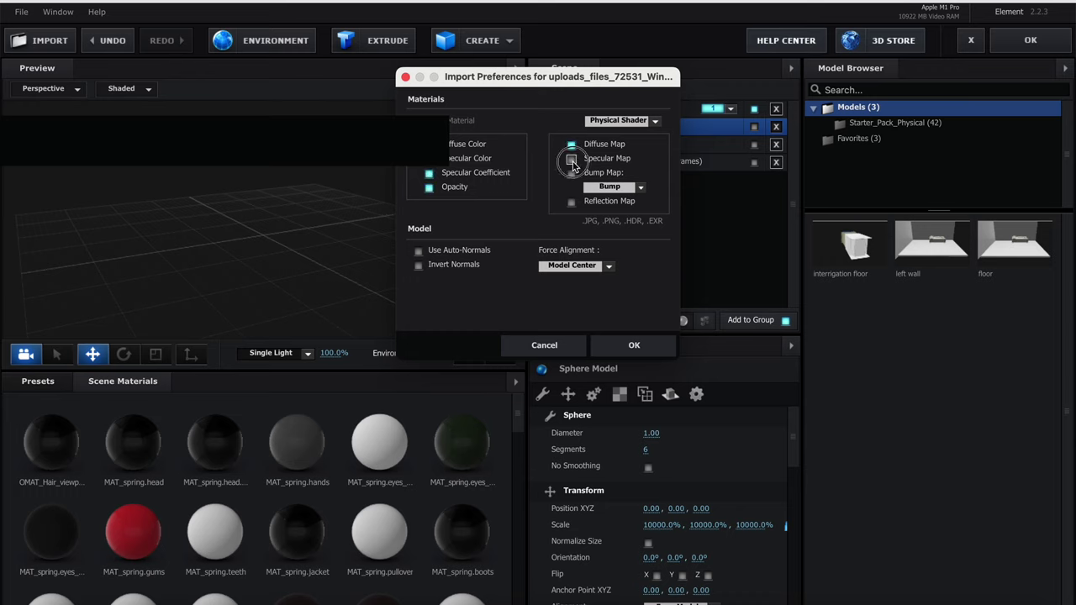
click(572, 159)
click(572, 174)
click(572, 201)
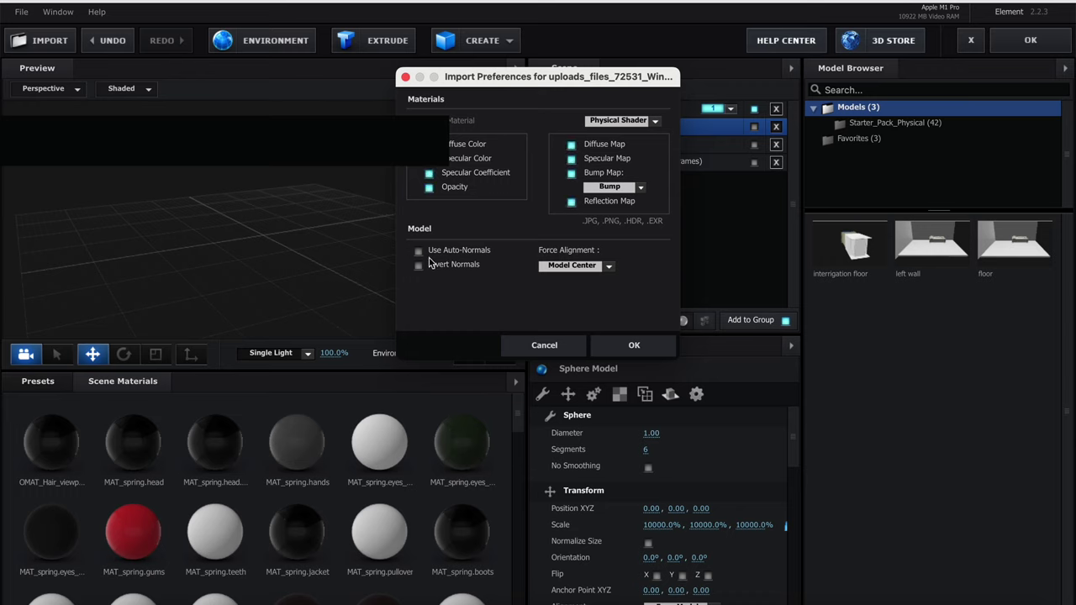
click(634, 345)
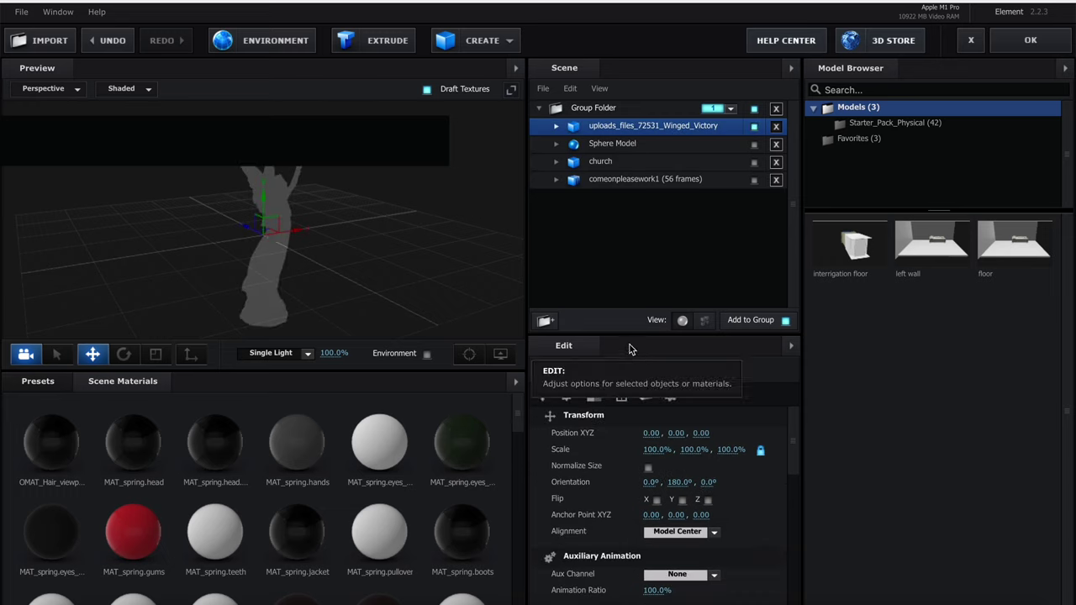
Replace the Winged Victory import with a fresh one that has the material and map options and Use Auto-Normals enabled
click(776, 126)
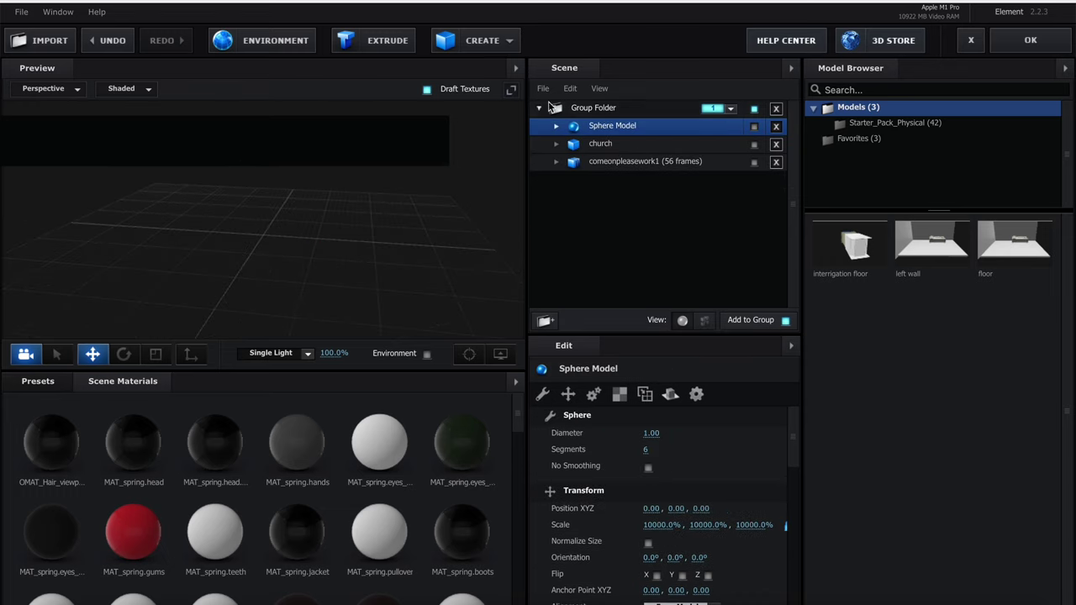
click(70, 49)
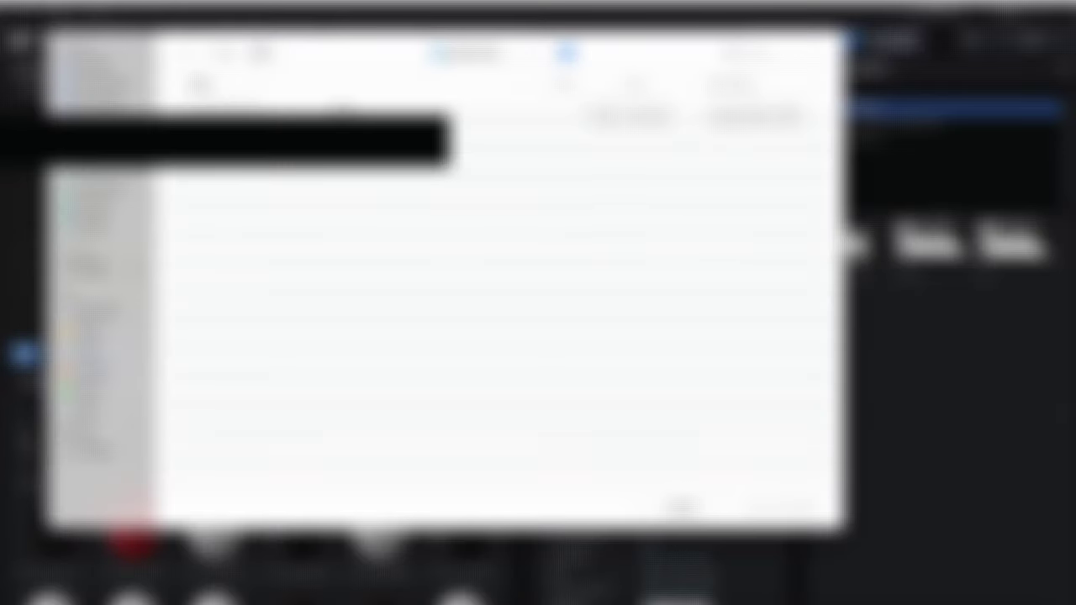
click(342, 115)
click(785, 509)
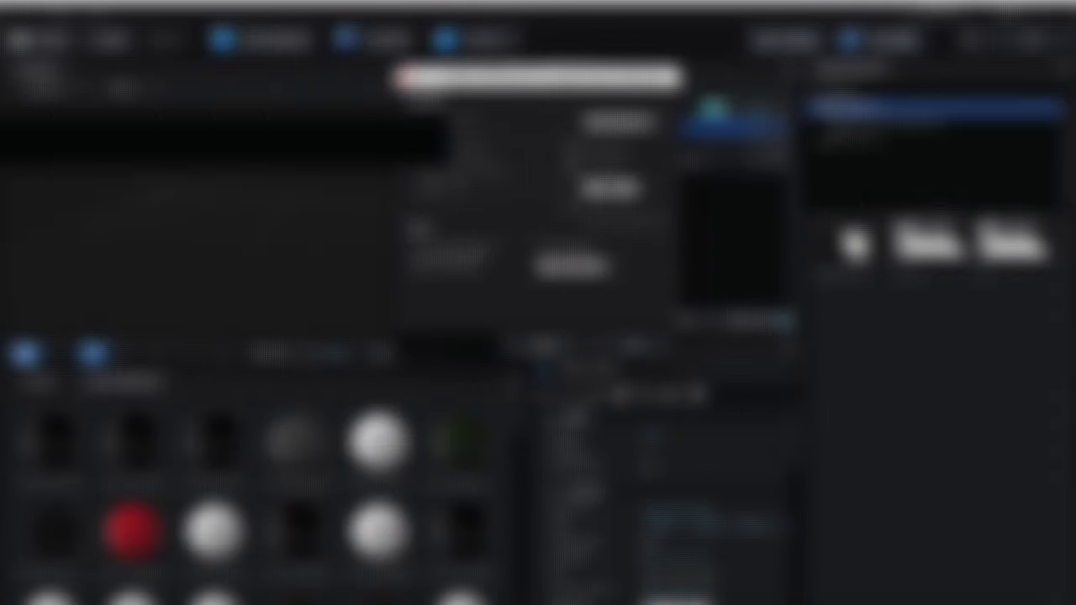
click(430, 173)
click(429, 190)
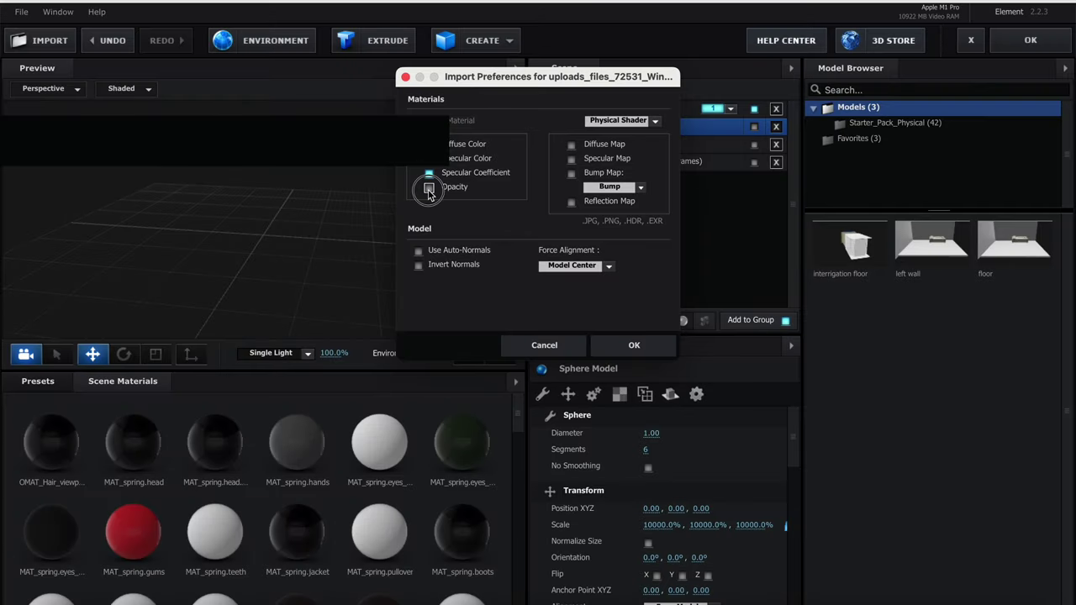
click(571, 144)
click(571, 159)
click(572, 174)
click(571, 202)
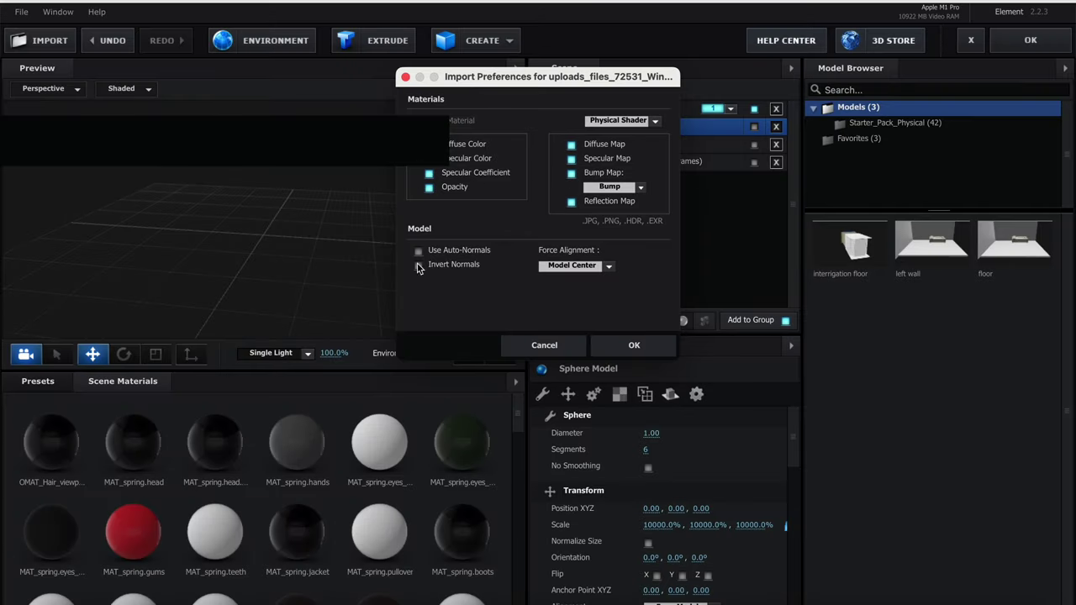
click(418, 251)
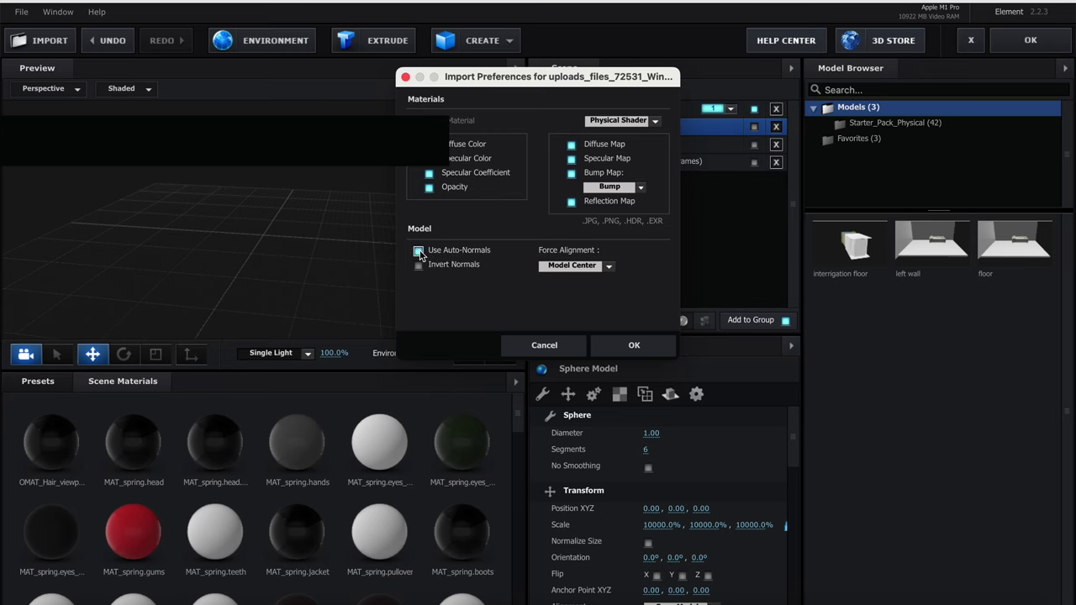
click(609, 338)
Set the Winged Victory statue's alignment to Bottom
drag(349, 190, 473, 196)
click(693, 533)
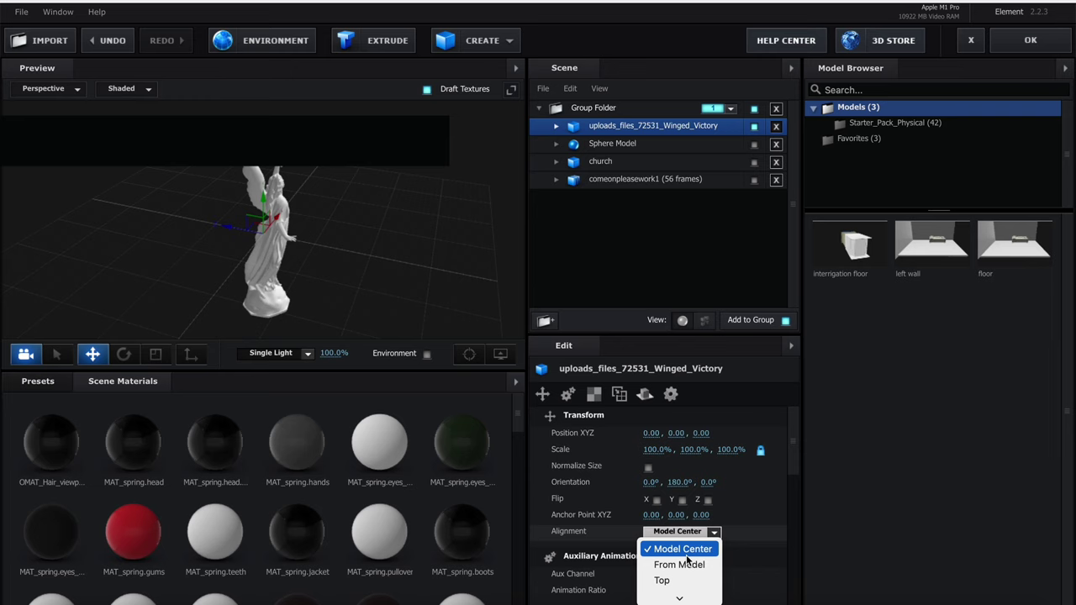
click(688, 547)
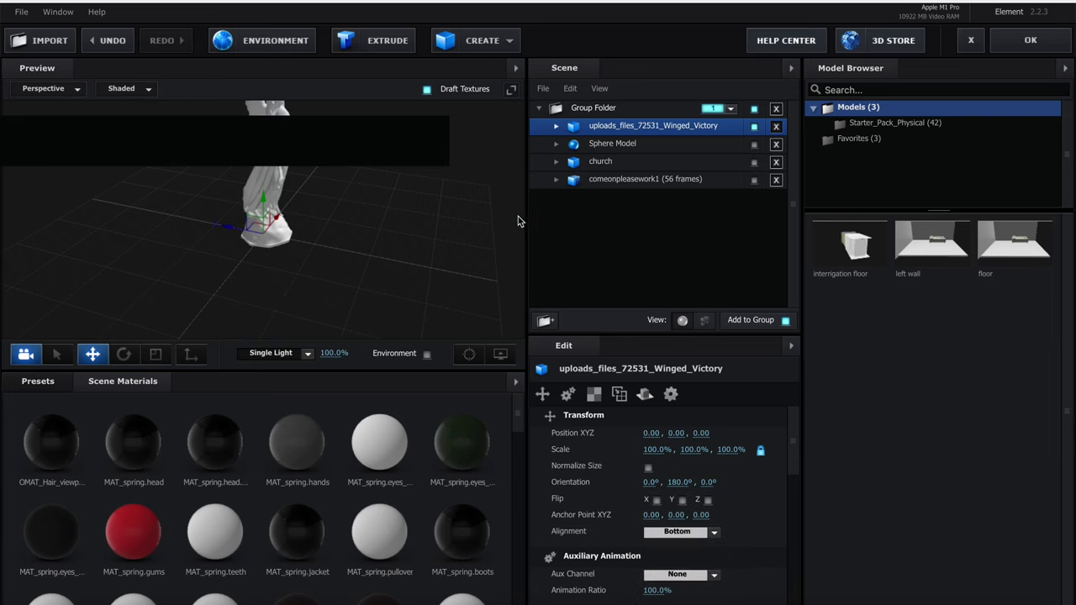
right_click(680, 128)
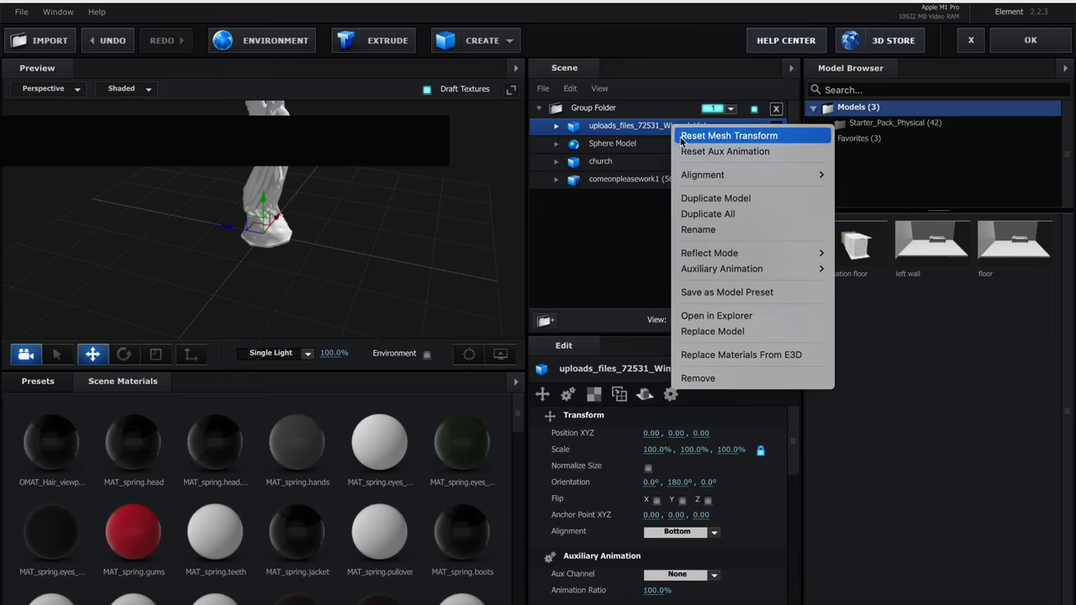
click(720, 236)
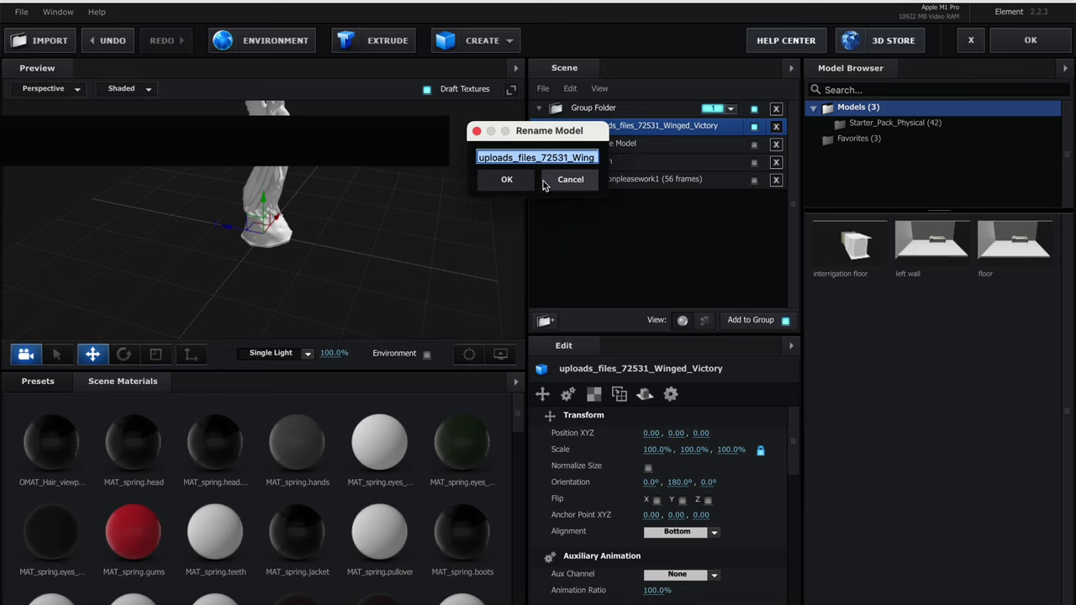
click(571, 181)
Check the statue from above, remove it from the group folder and leave Scene Setup
drag(338, 187, 273, 160)
drag(353, 168, 247, 213)
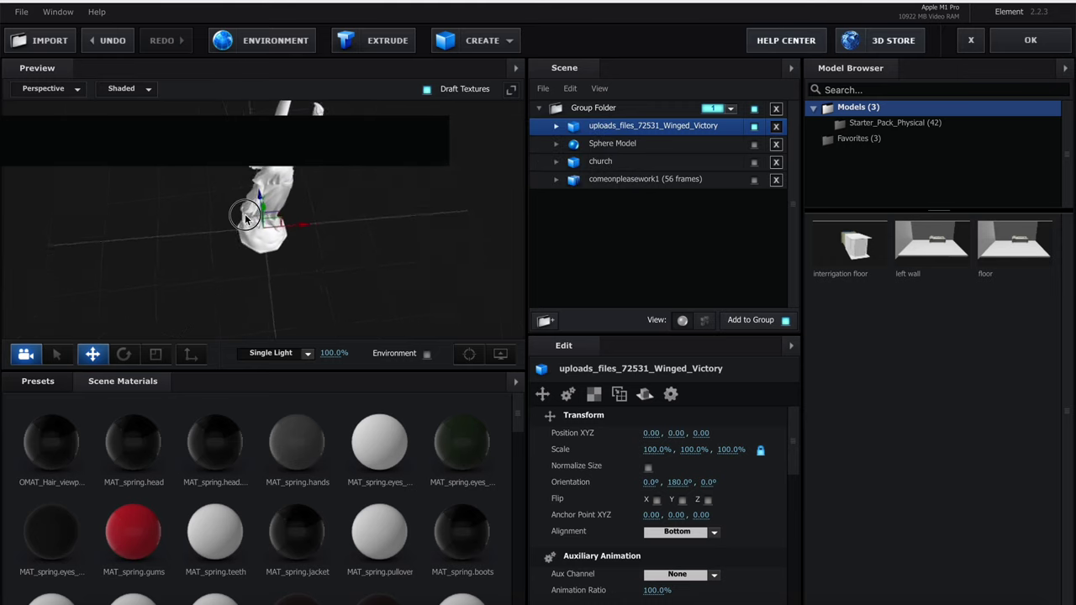
click(776, 127)
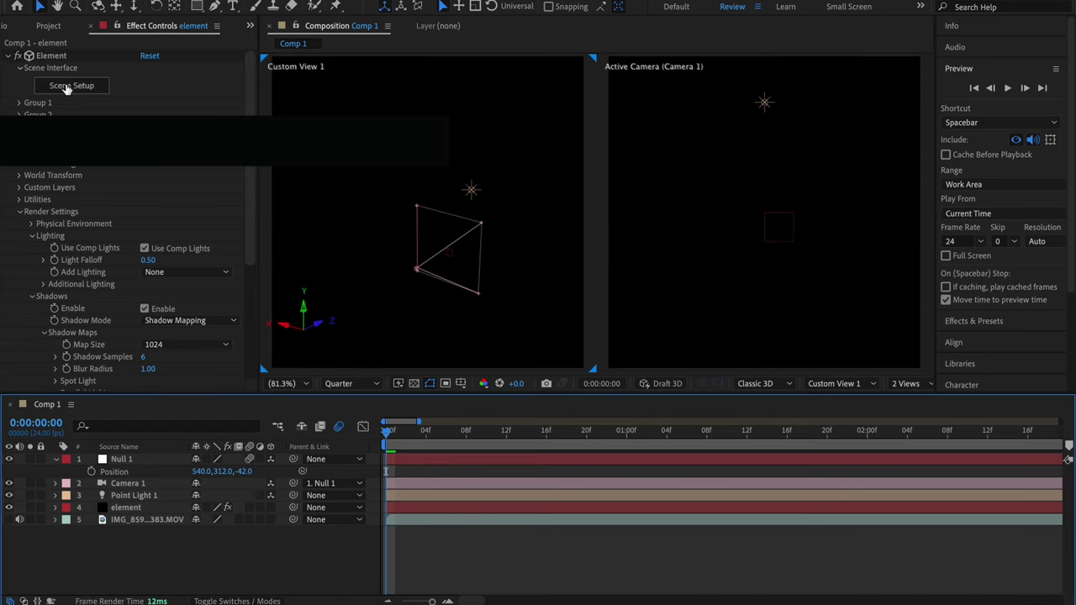
Reopen Scene Setup, import the churchagain11 model into the group folder and enable its Normalize Size option
click(68, 86)
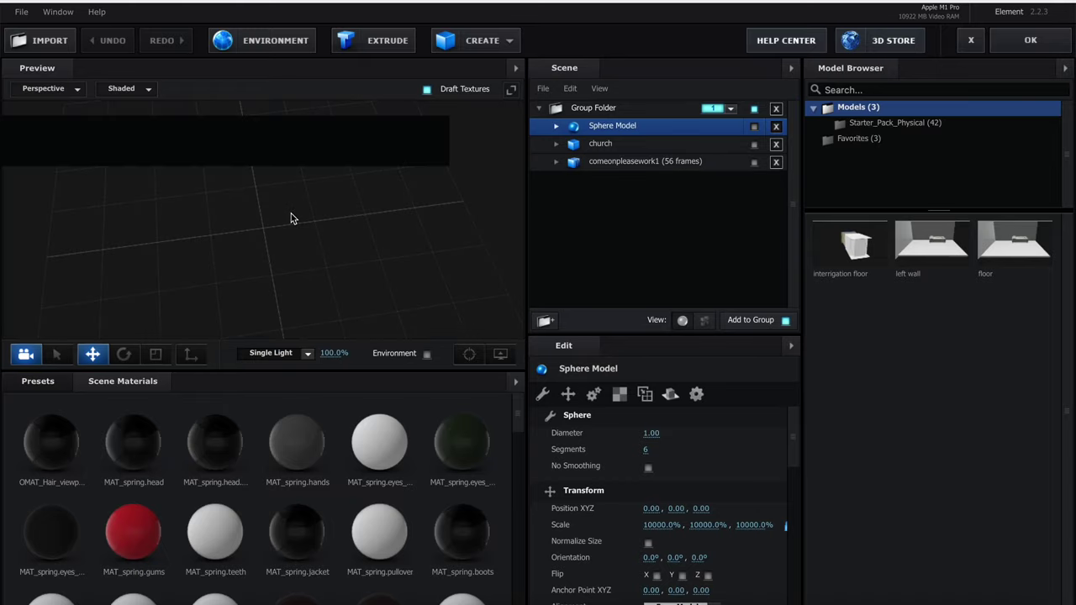
click(50, 40)
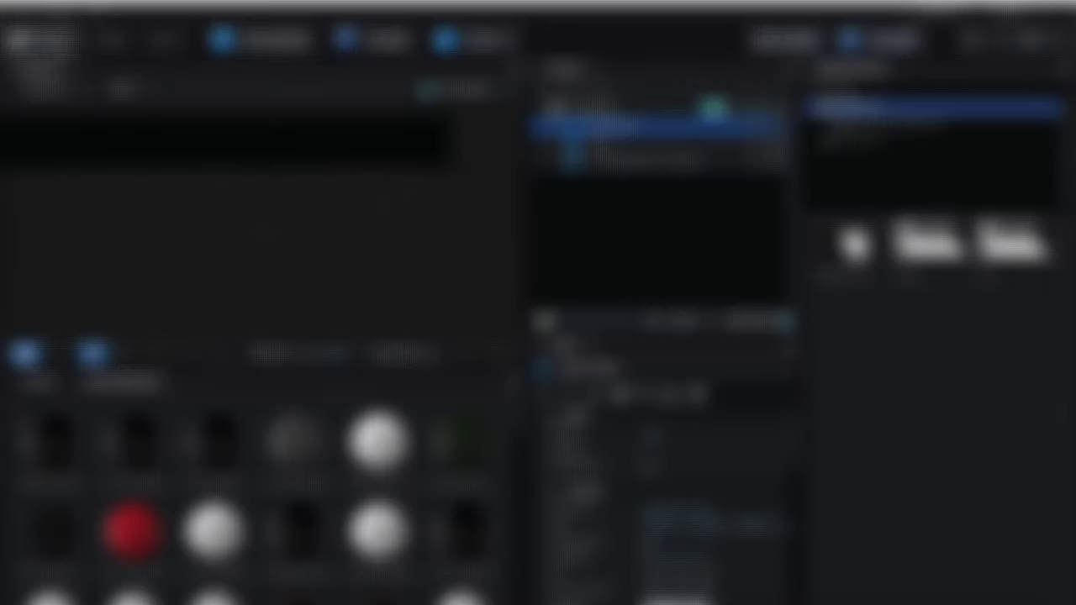
click(493, 56)
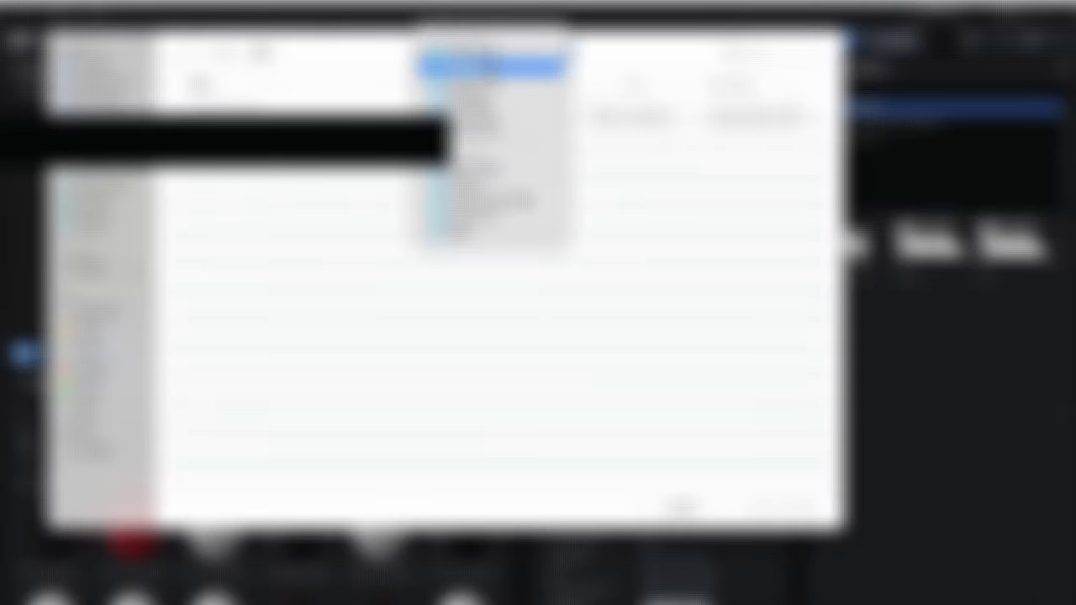
click(486, 66)
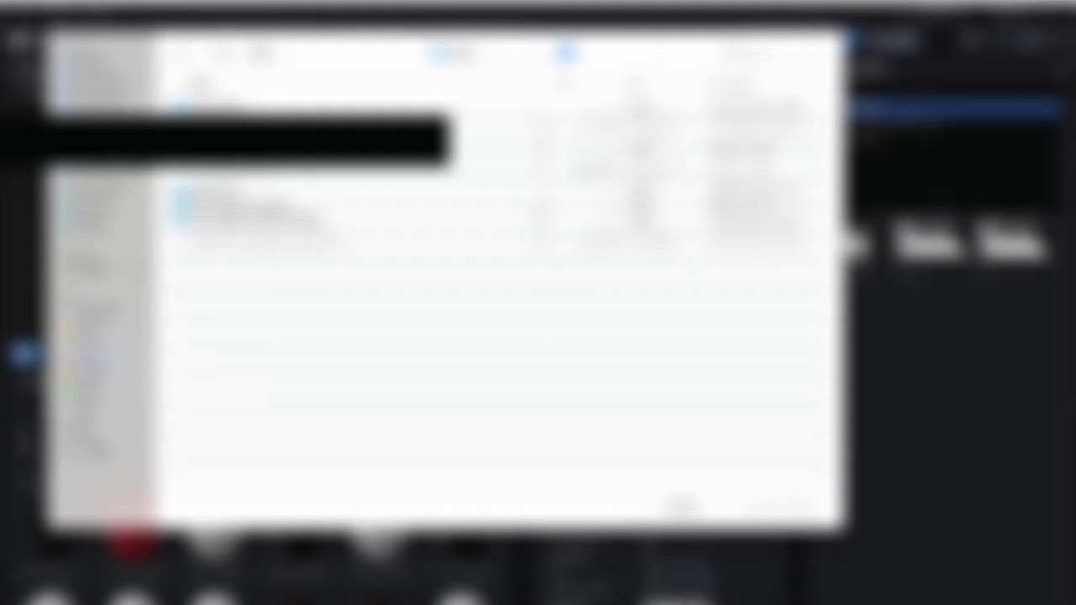
double_click(222, 192)
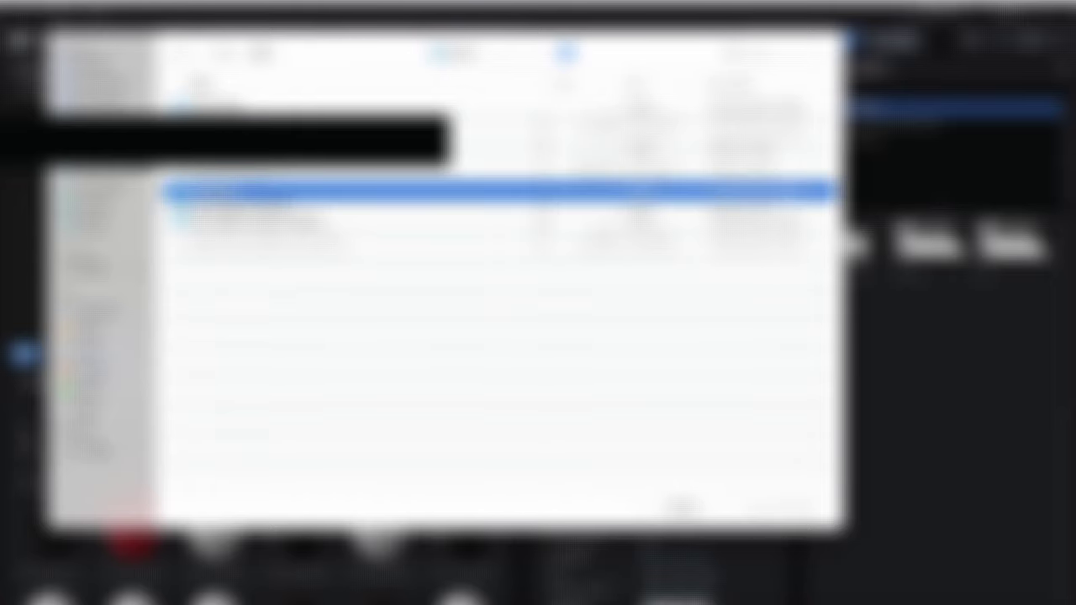
click(229, 119)
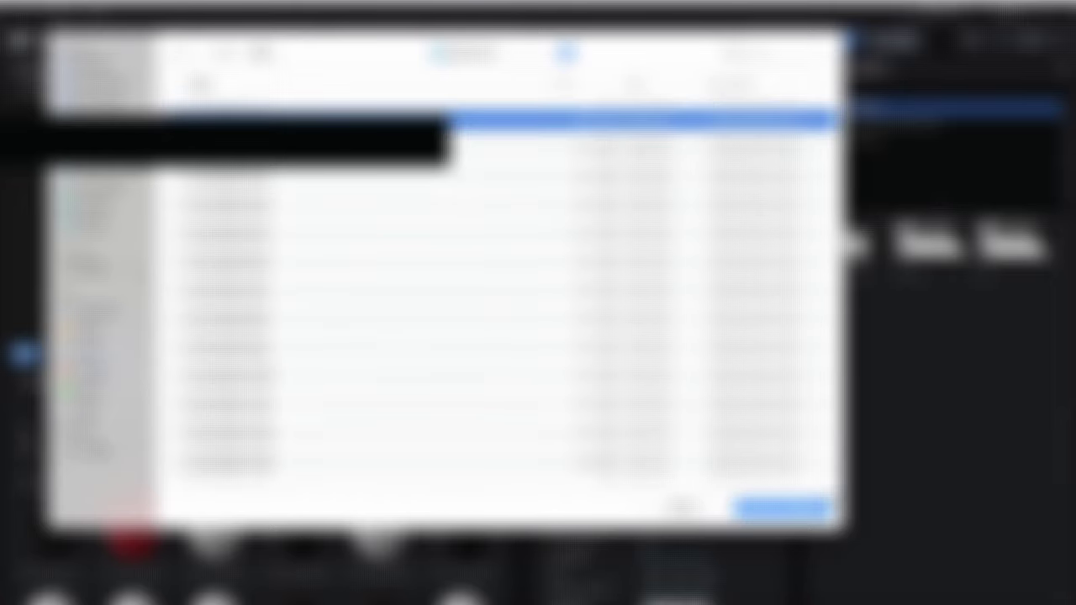
click(794, 506)
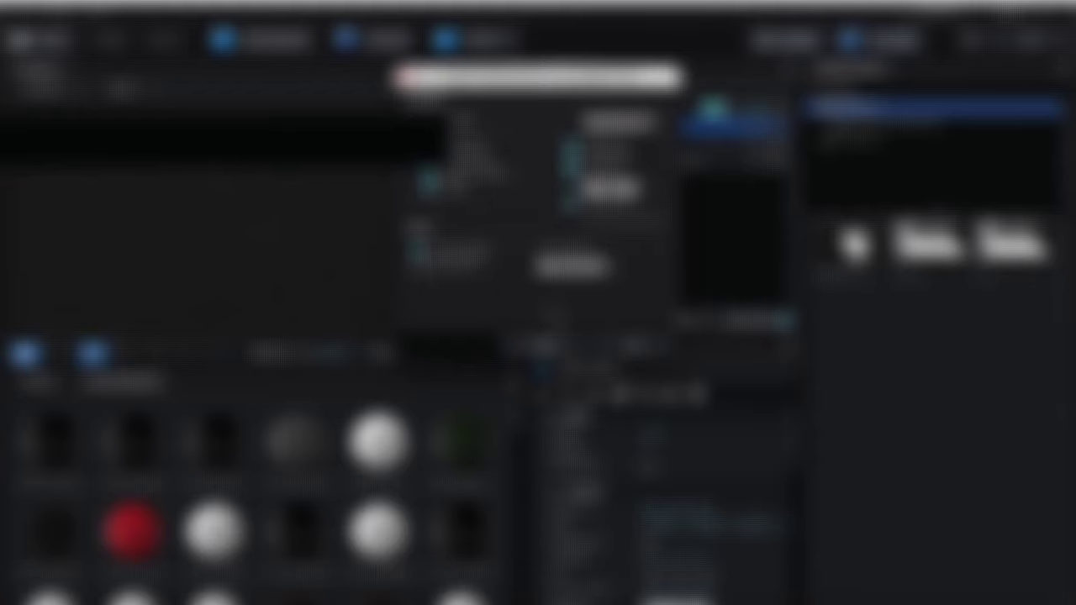
click(635, 346)
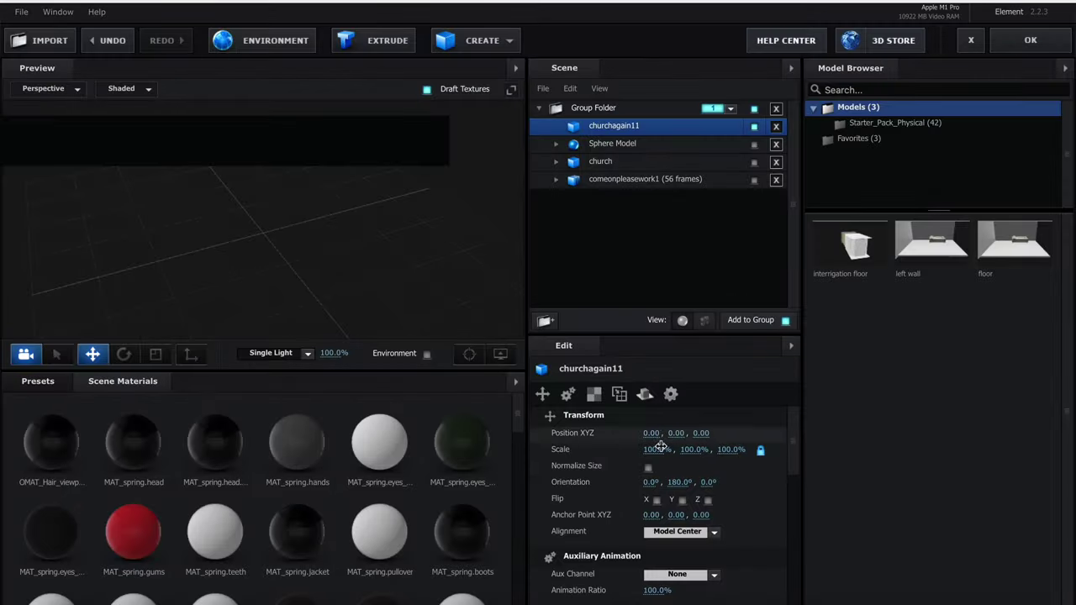
click(648, 467)
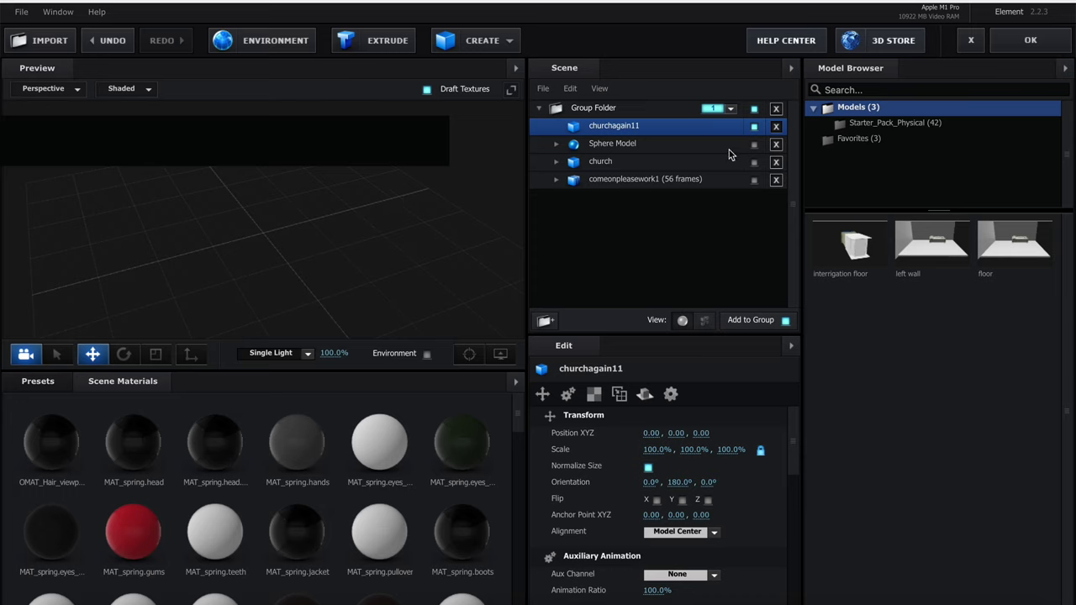
Remove the churchagain11 import, select the church model and leave Scene Setup
click(777, 127)
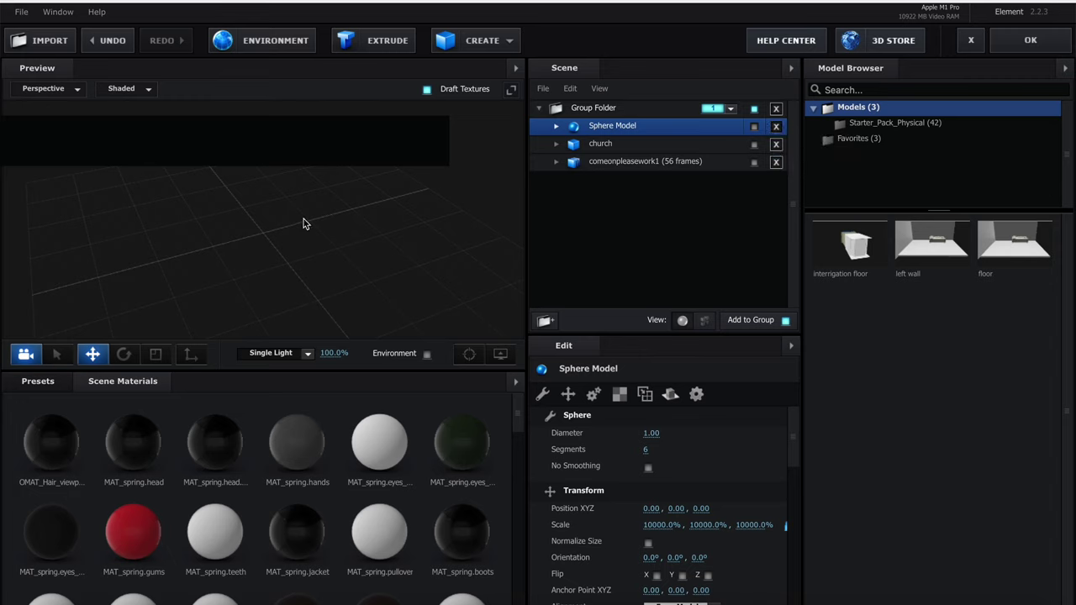
click(608, 147)
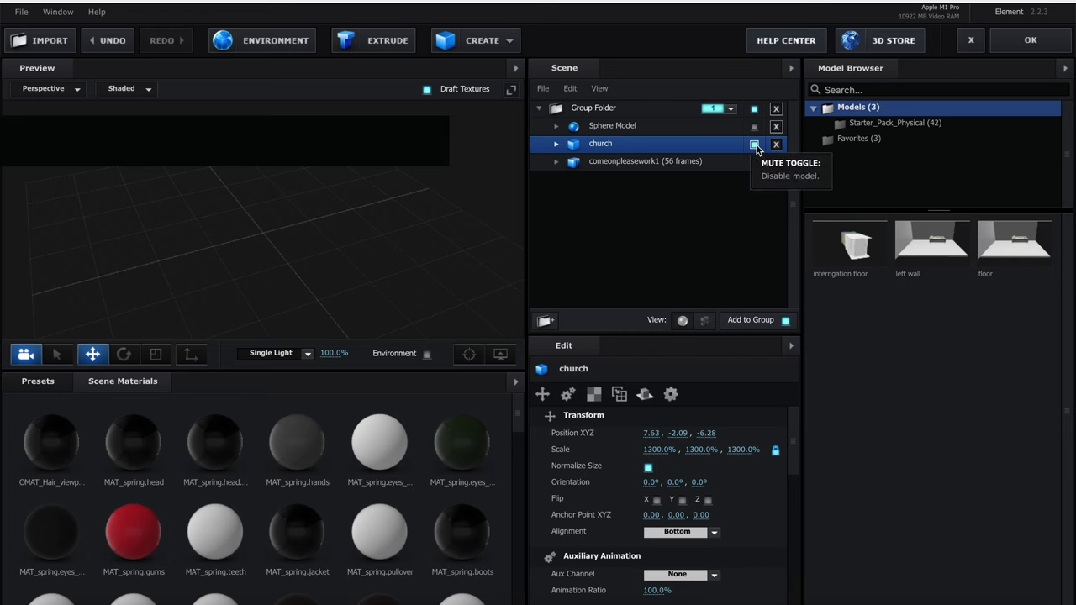
click(1065, 38)
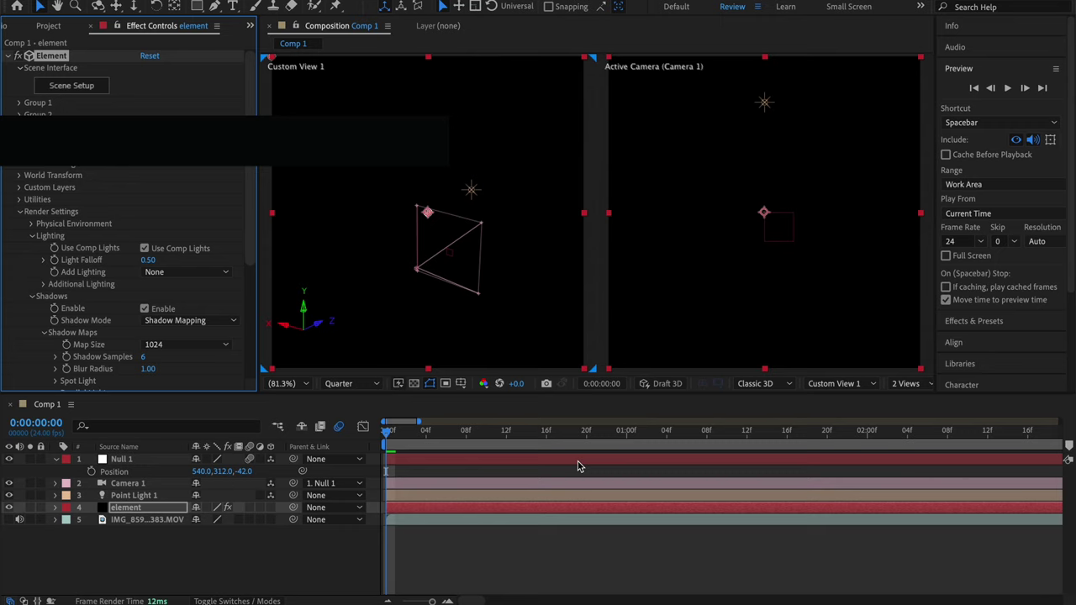
Check the running applications in the Force Quit window, close it and save the project
key(super+alt+Escape)
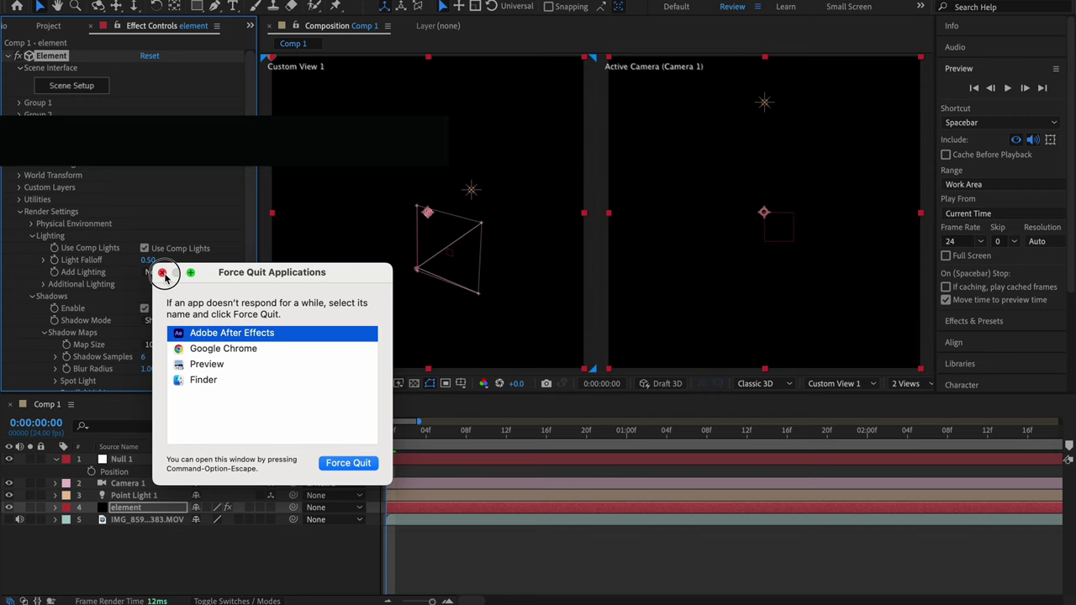
click(163, 272)
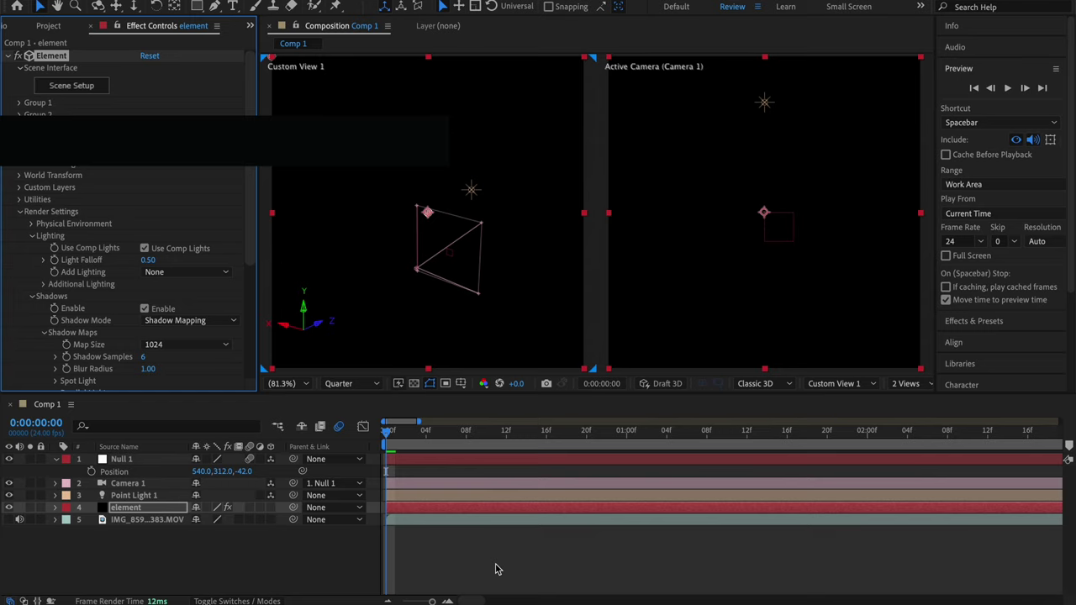
key(ctrl+s)
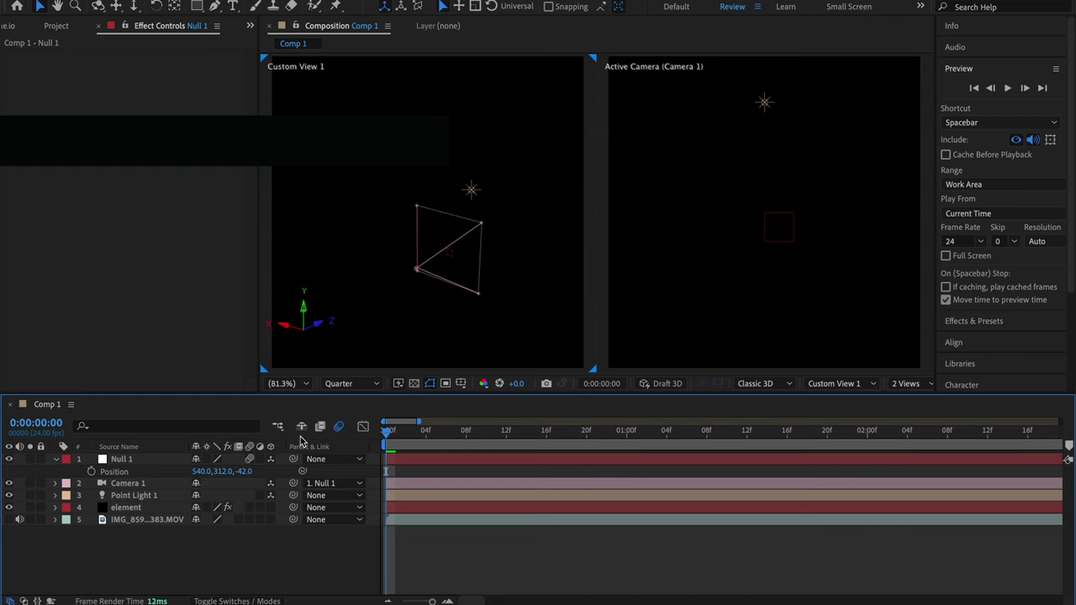
Reopen Scene Setup from the element layer and view the empty grid from above
click(126, 507)
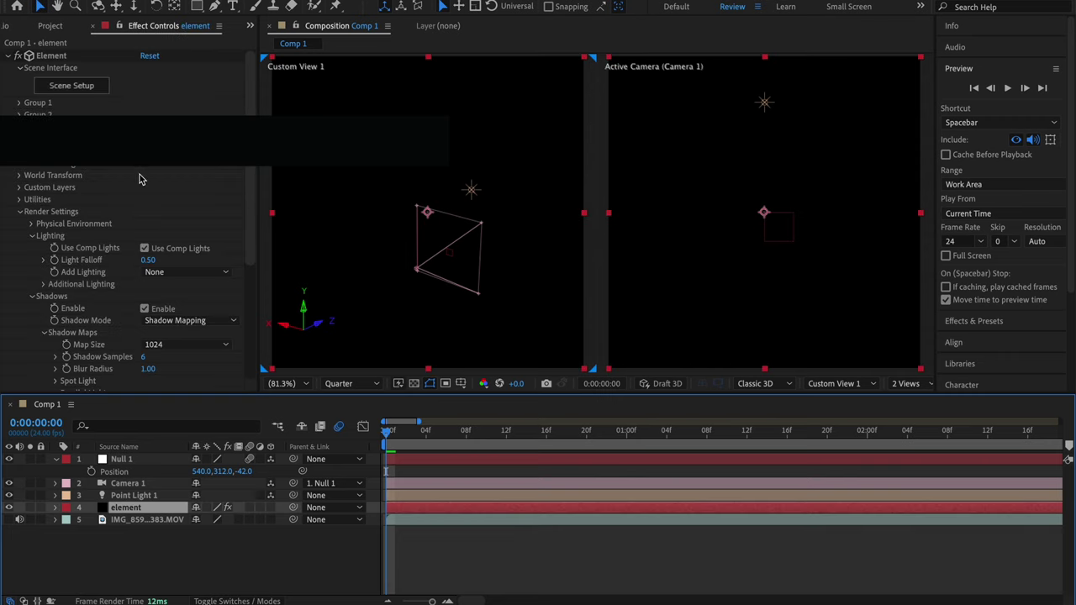
click(75, 86)
click(75, 87)
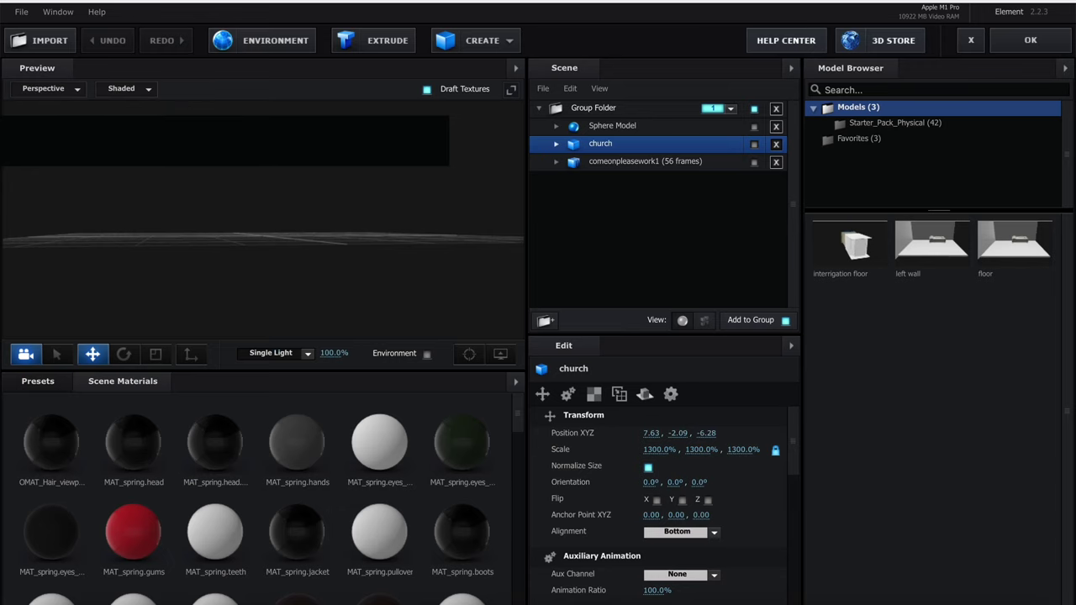
drag(343, 192, 336, 217)
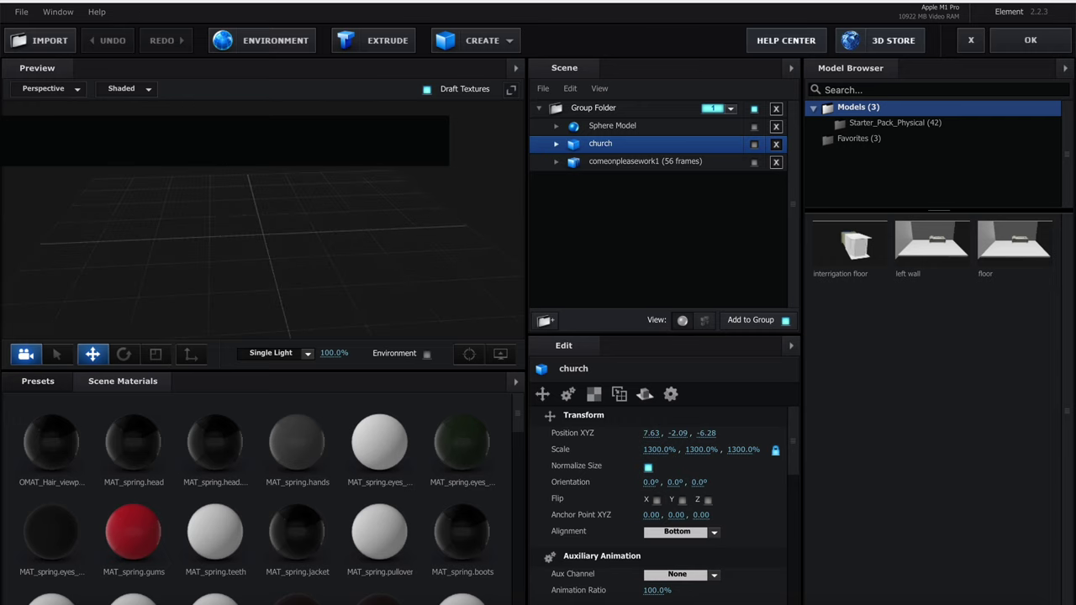
Unmute the church and comeonpleasework1 models to check them, and mute all models in the group folder again
click(754, 144)
click(754, 161)
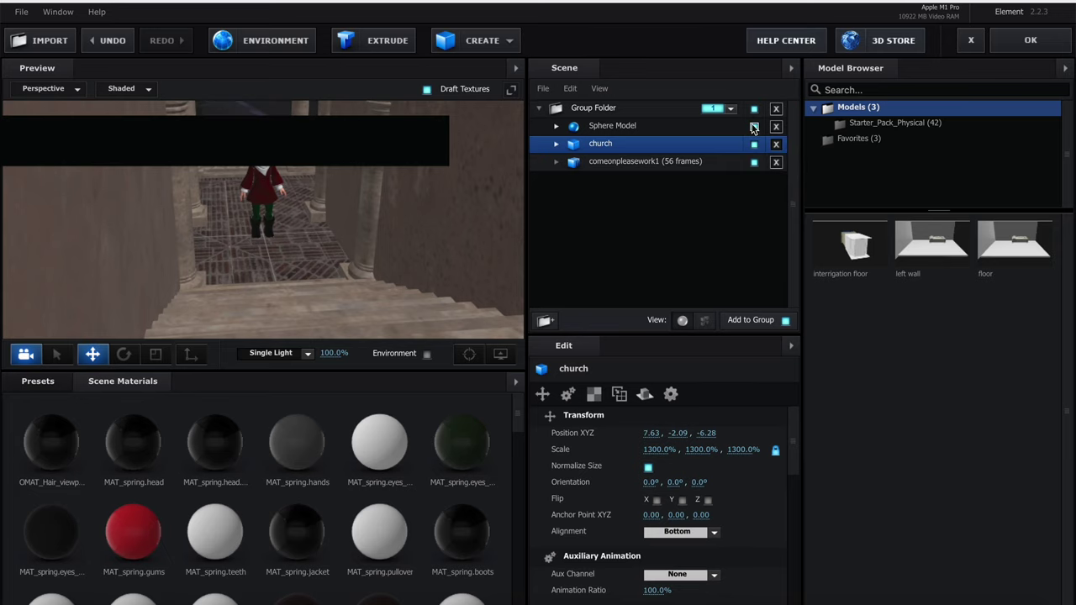
click(754, 126)
click(755, 143)
click(754, 161)
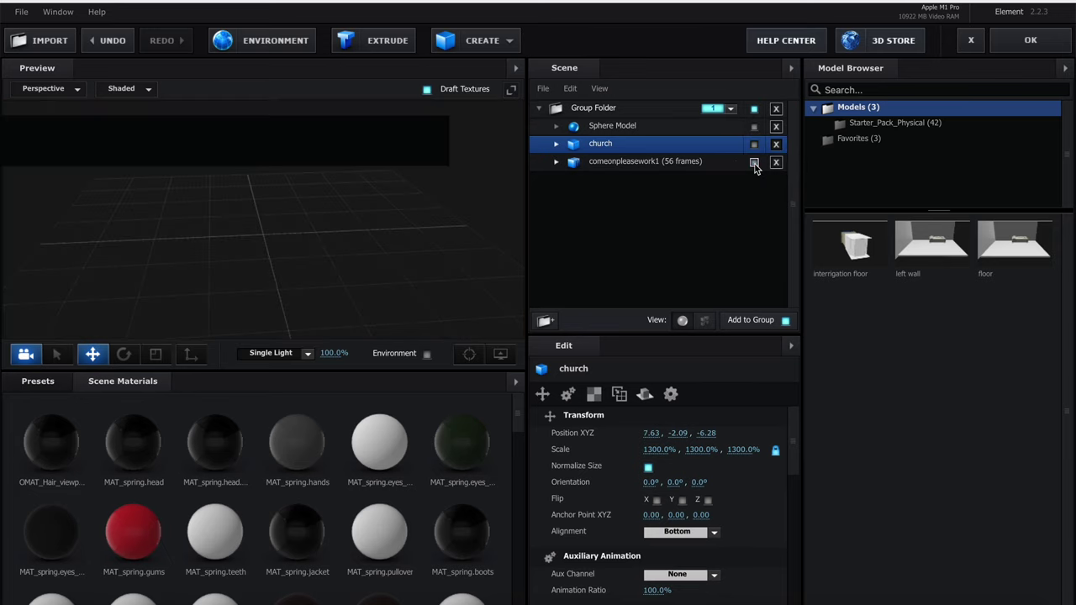
Import the churchagain11 model again with the additional import option enabled, and enable its Normalize Size option
click(50, 42)
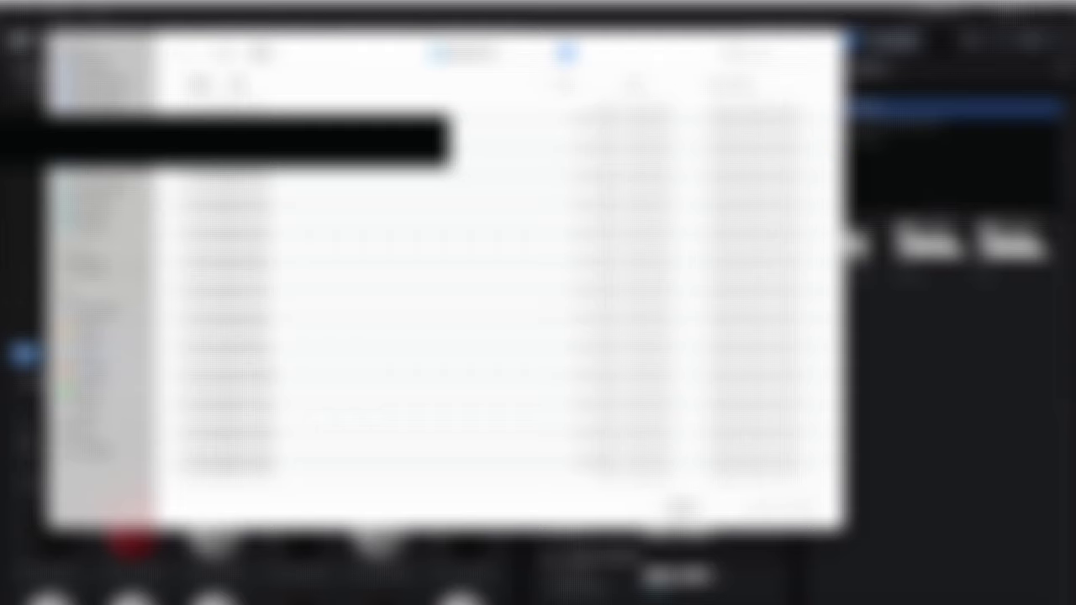
click(265, 114)
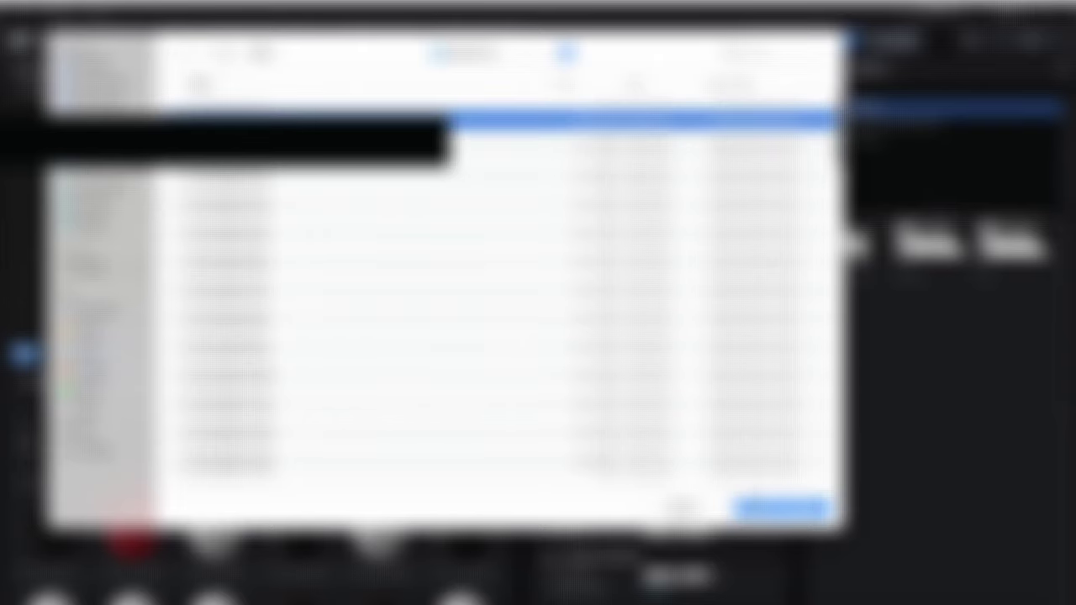
click(757, 508)
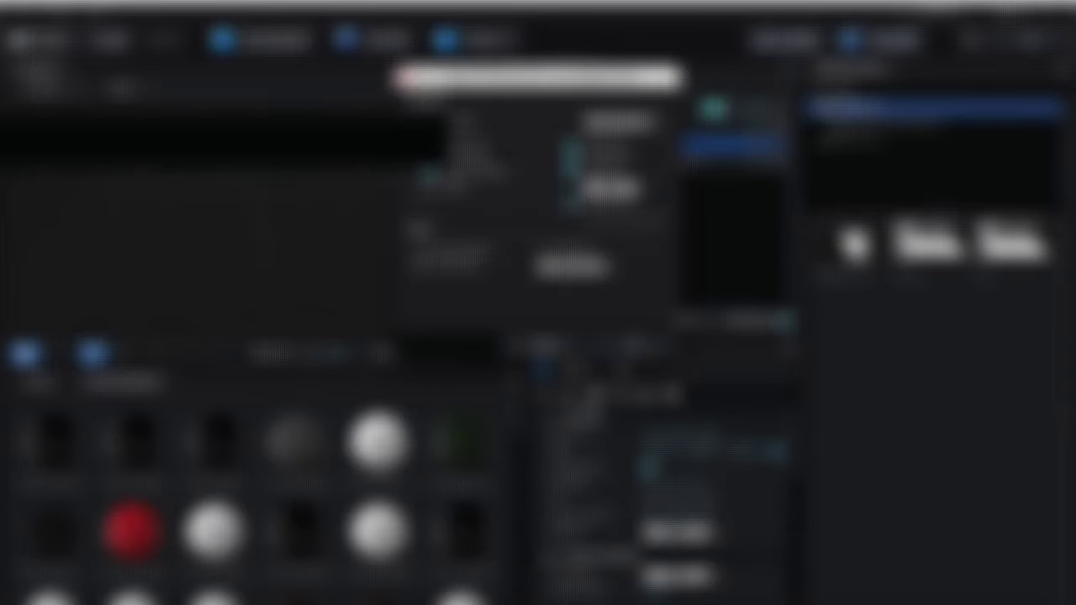
click(430, 187)
click(638, 348)
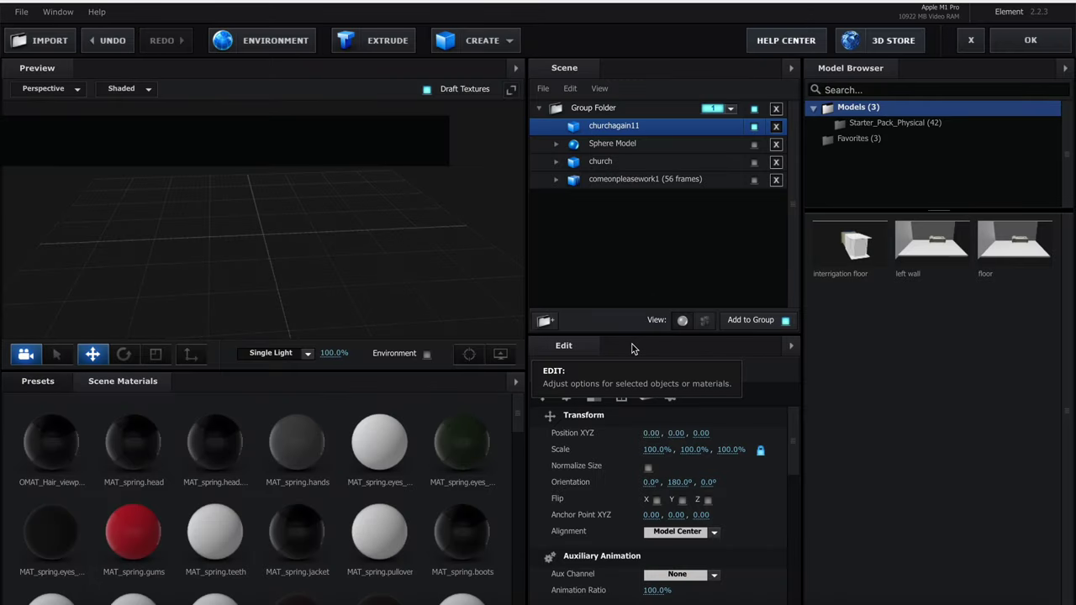
click(648, 466)
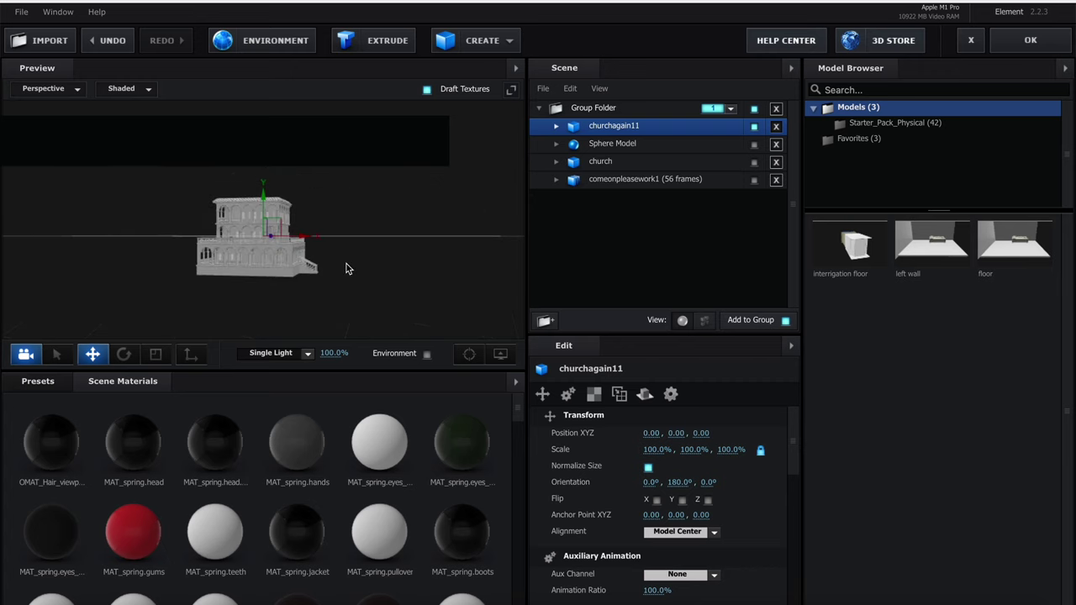
Set the churchagain11 model's alignment to Bottom and inspect the building up close
scroll(349, 265, up, 10)
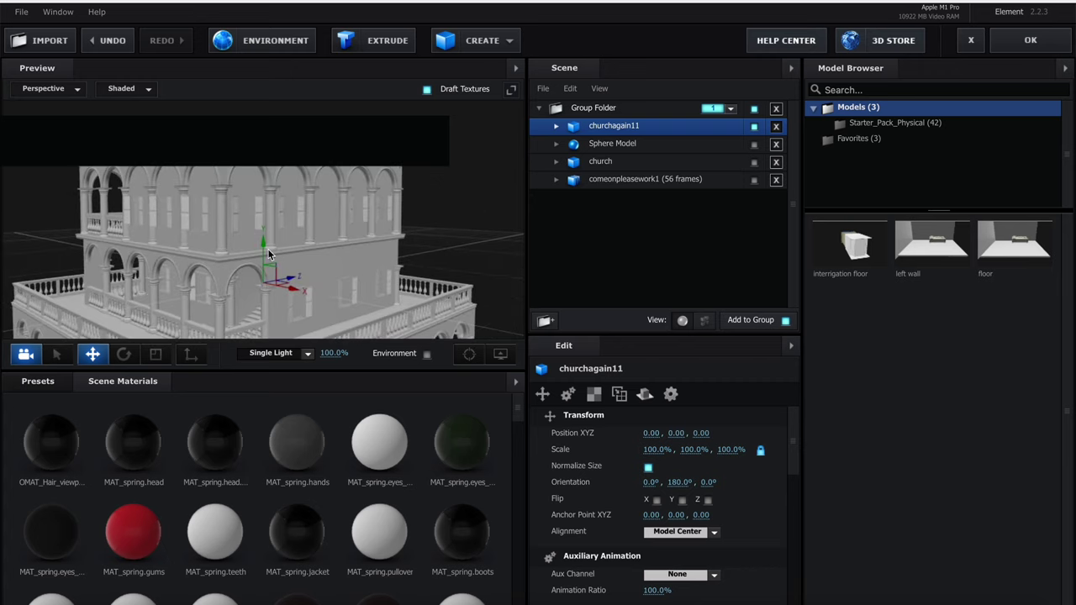
click(678, 531)
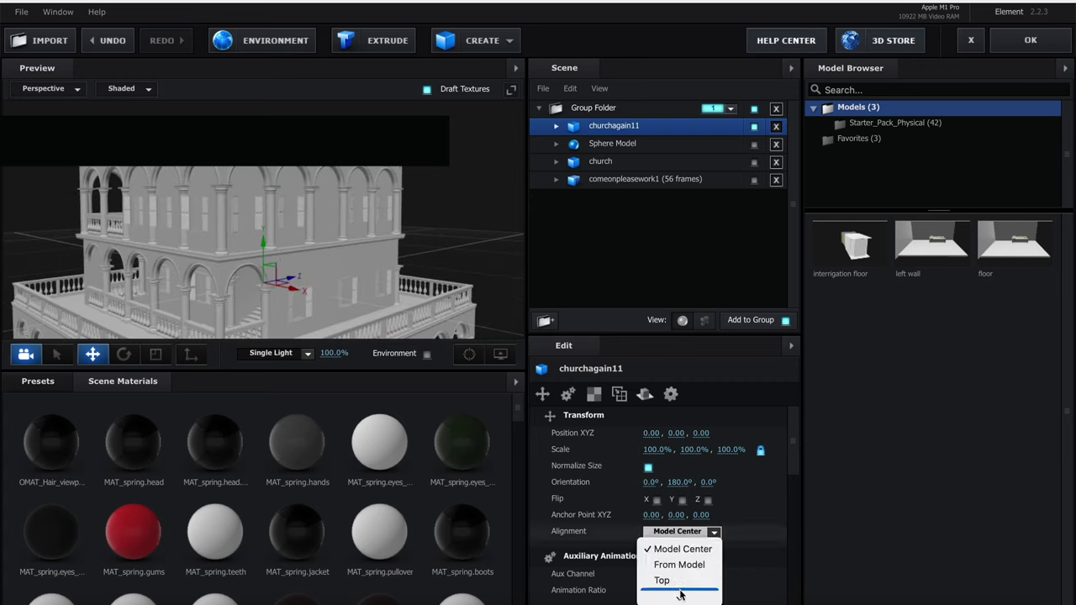
click(677, 532)
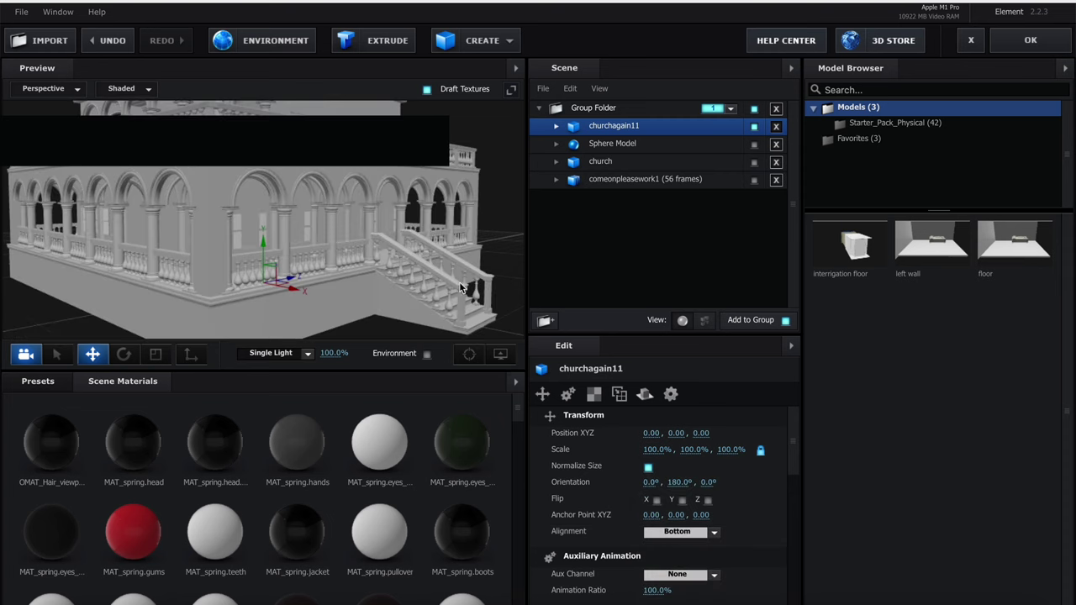
scroll(413, 225, up, 5)
scroll(413, 225, up, 10)
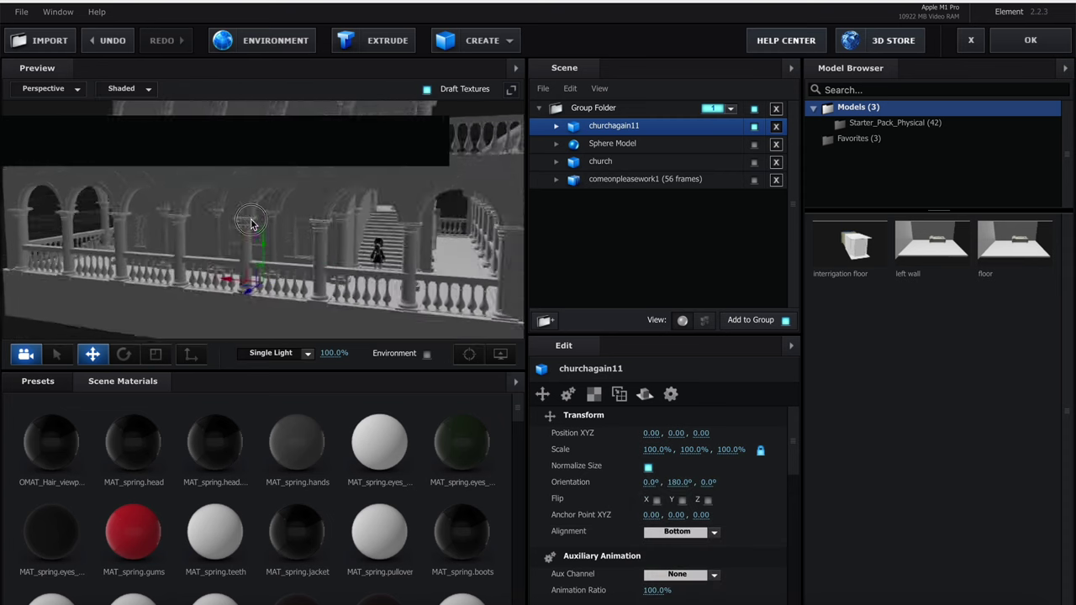
scroll(257, 219, up, 5)
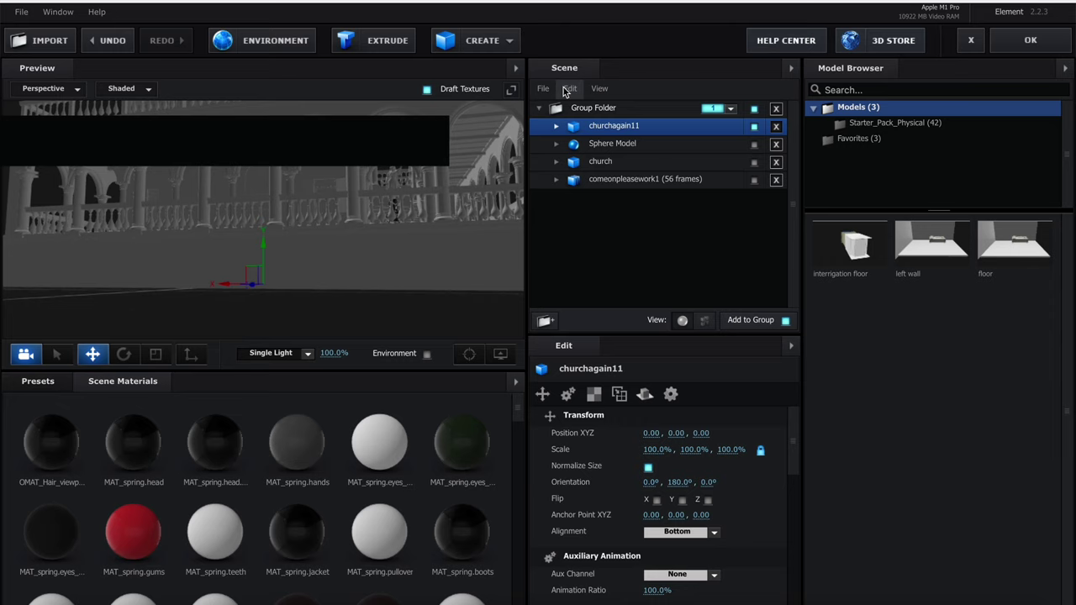
Hide the churchagain11 materials from OMAT_Hair_viewport through MAT_spring.gums, keeping Winged_Victory_Stamdard enabled
click(557, 126)
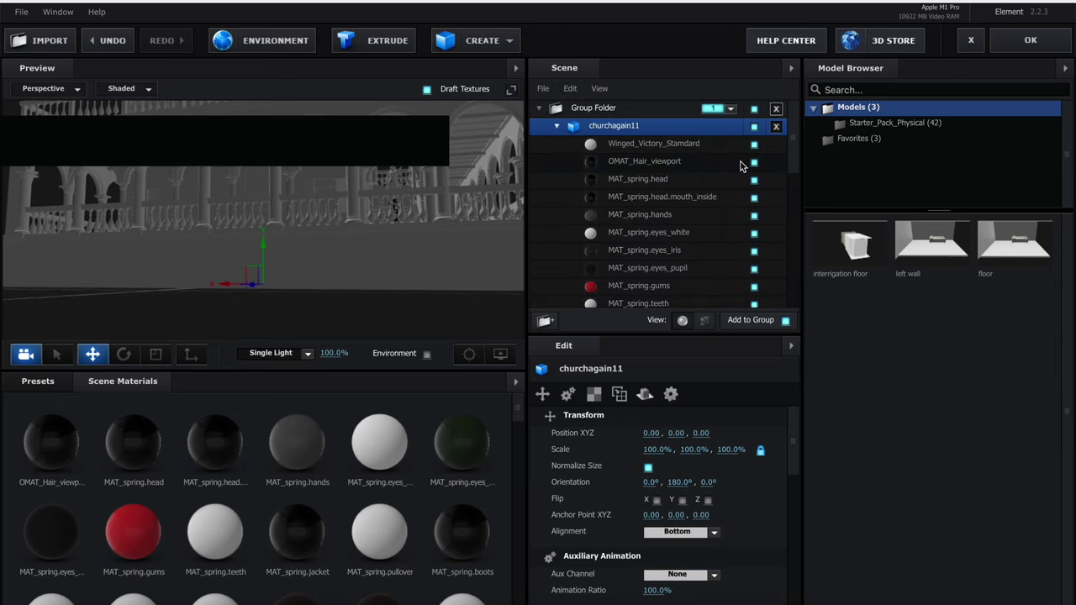
click(754, 161)
click(755, 179)
click(754, 197)
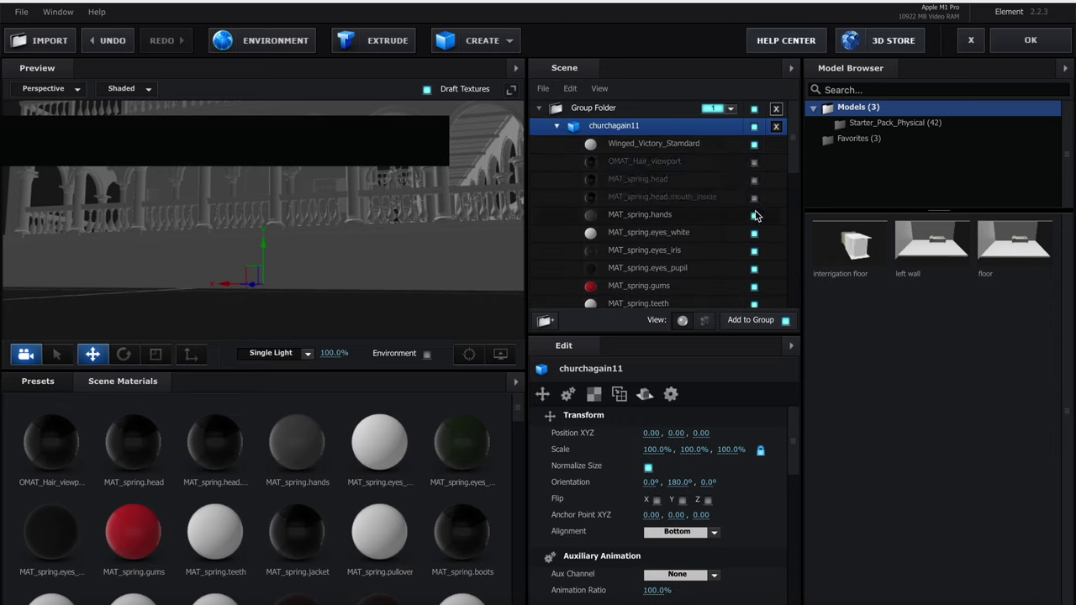
click(754, 214)
click(754, 232)
click(754, 250)
click(755, 267)
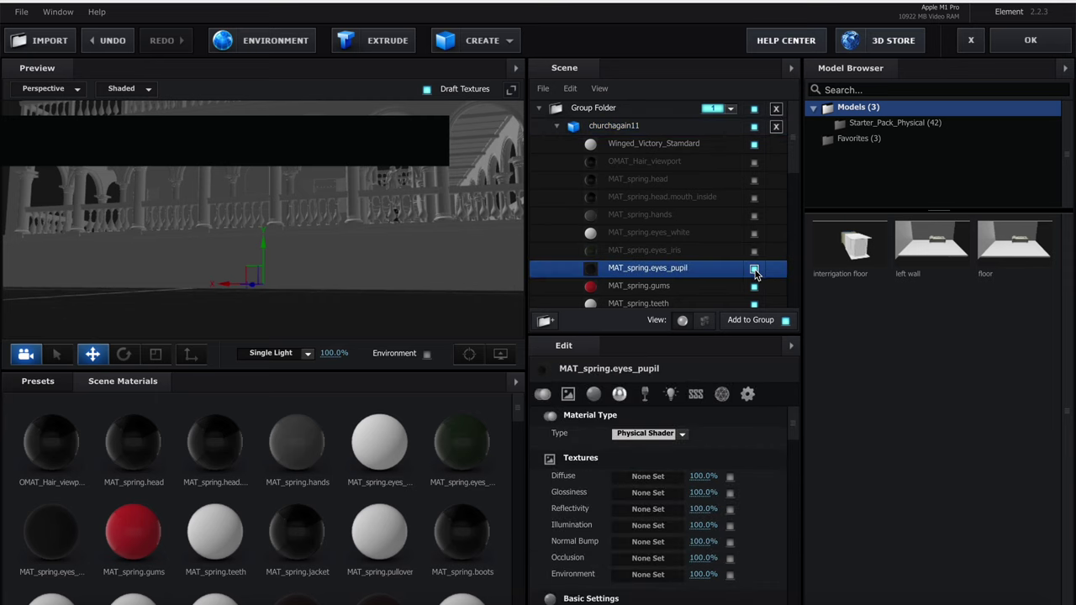
click(754, 269)
click(754, 286)
scroll(754, 278, down, 2)
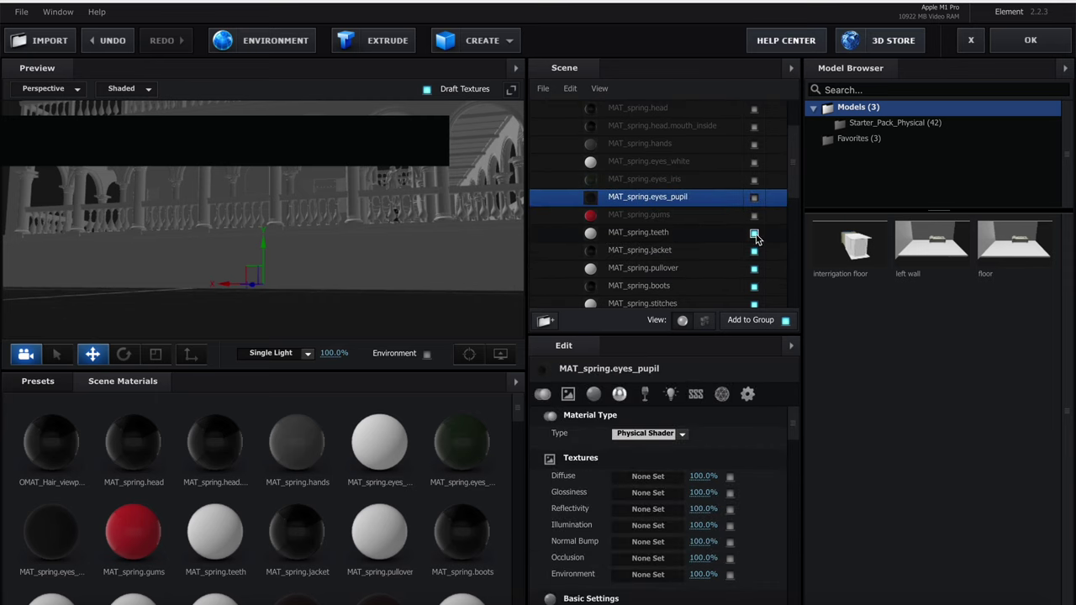
Hide the remaining character materials of churchagain11, from MAT_spring.teeth through MAT_spring.scarf
click(755, 233)
click(755, 250)
click(754, 269)
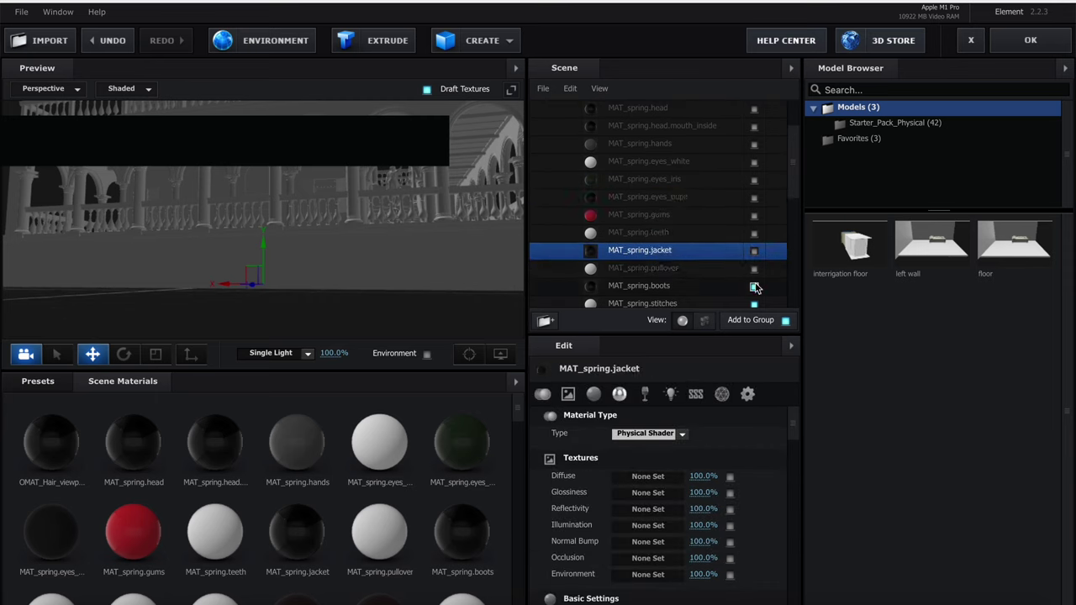
click(755, 288)
scroll(751, 194, down, 3)
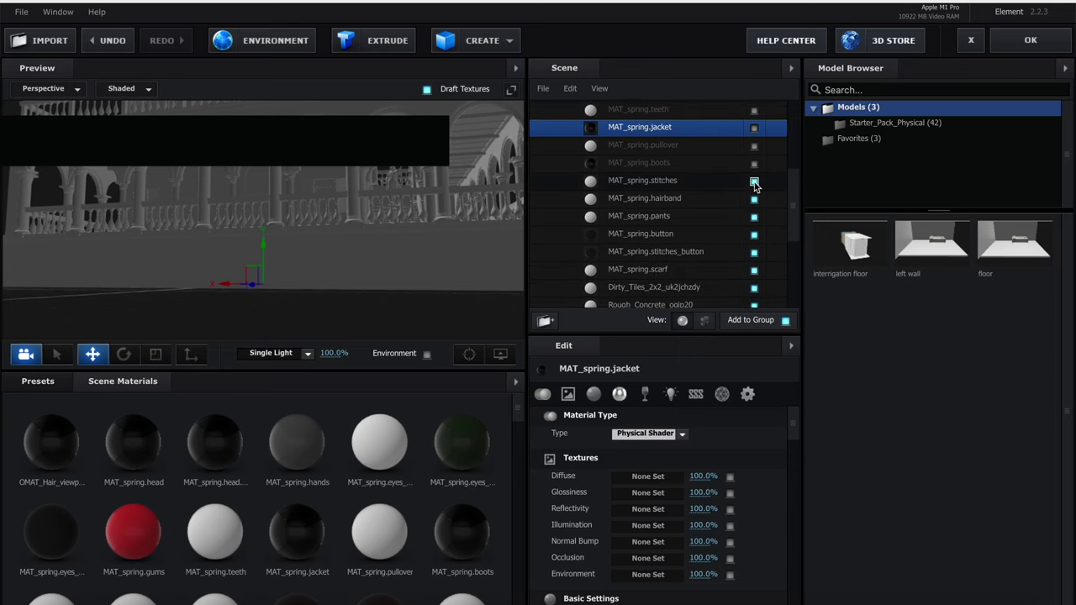
click(755, 180)
click(754, 199)
click(754, 216)
click(754, 234)
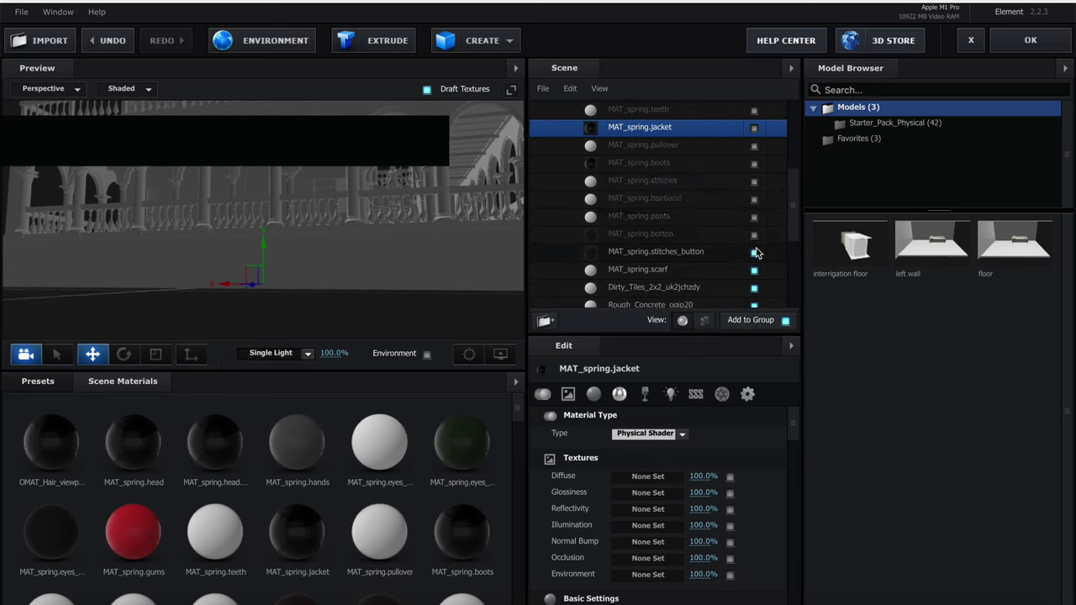
click(755, 252)
click(755, 269)
scroll(754, 241, down, 2)
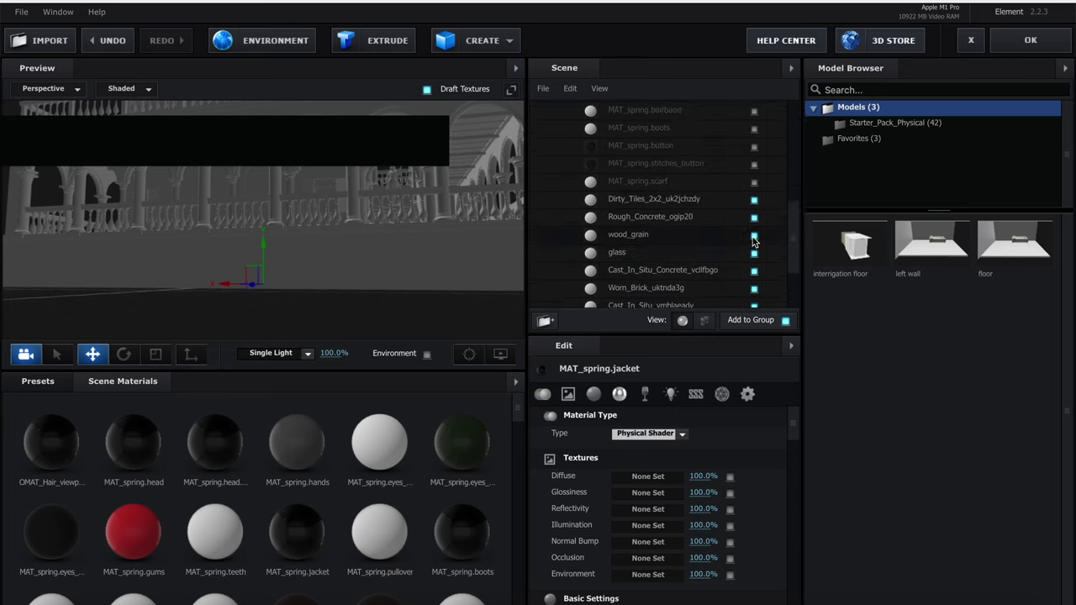
Hide churchagain11's building materials from Dirty_Tiles_2x2_uk2jchzdy through Worn_Roof_Tiles_2x1_tfrneges so only the statue shows
scroll(754, 241, down, 1)
click(755, 158)
click(754, 175)
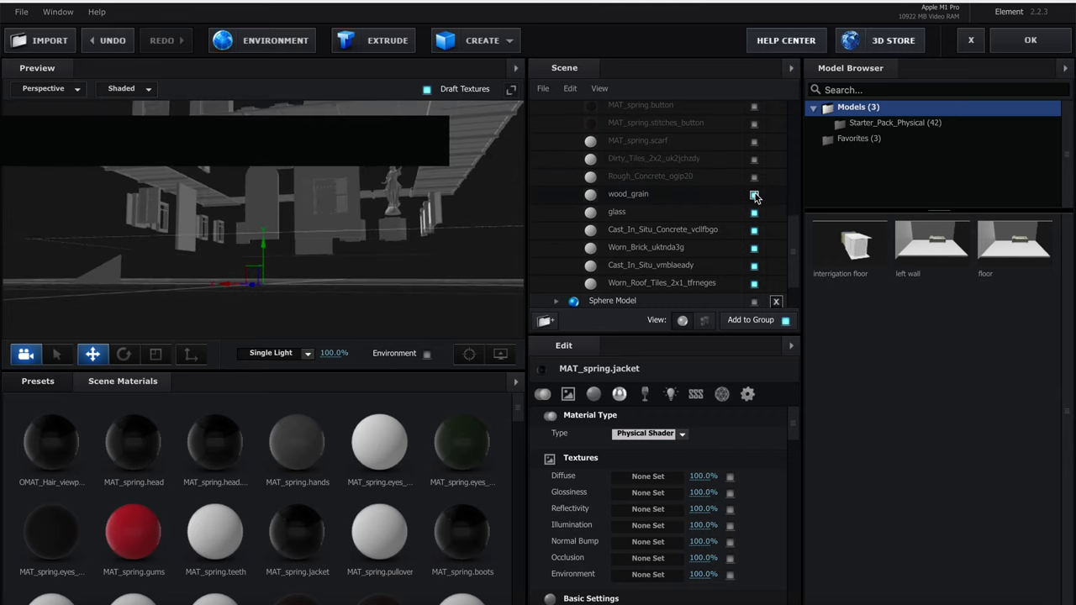
click(754, 195)
click(754, 212)
click(755, 230)
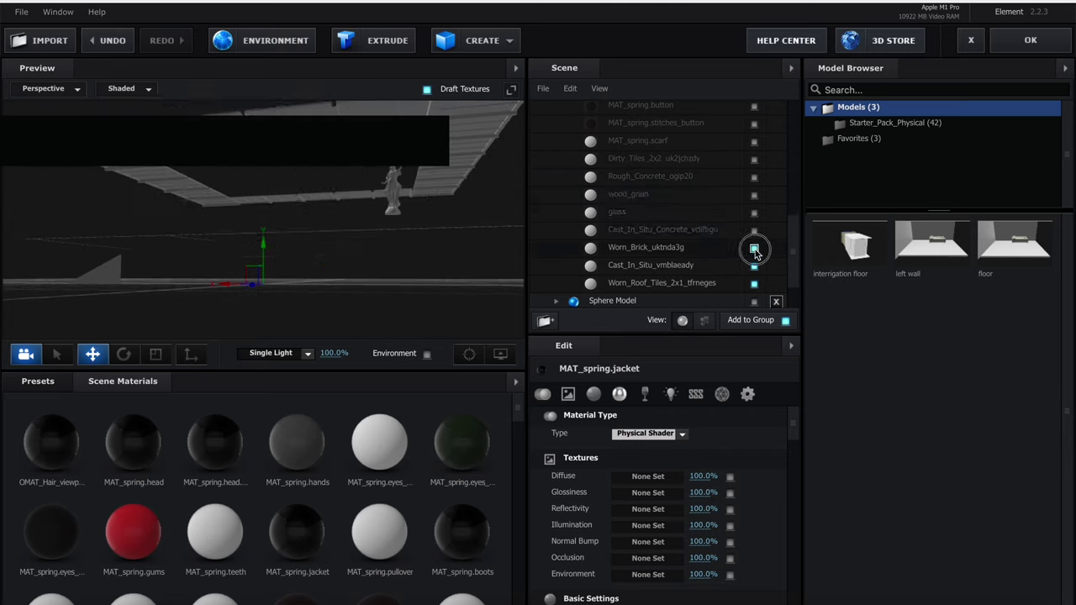
click(754, 248)
click(754, 265)
scroll(755, 244, down, 1)
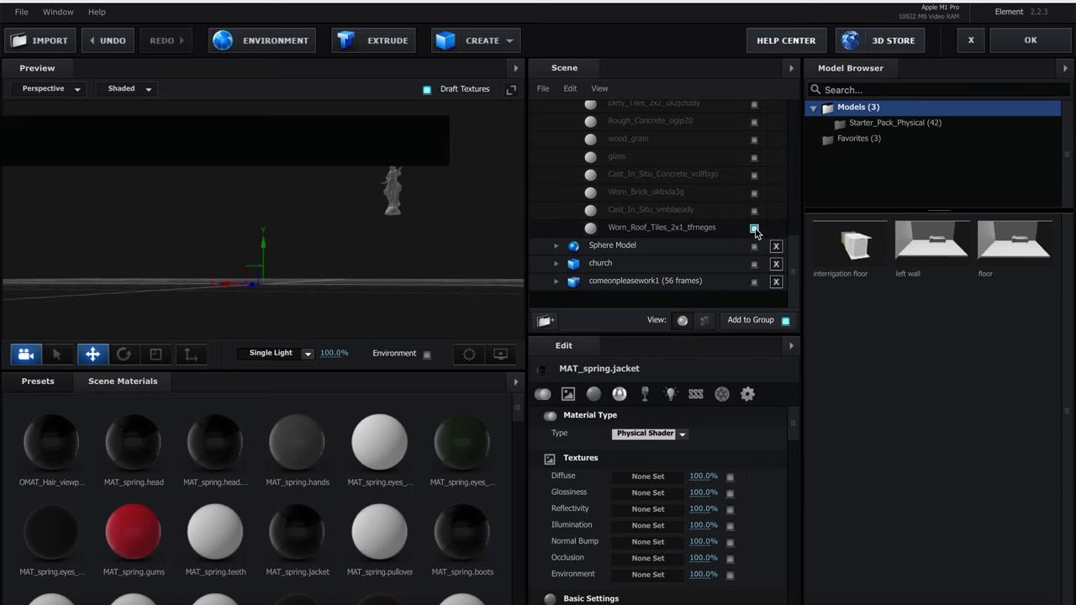
click(755, 228)
scroll(694, 194, up, 10)
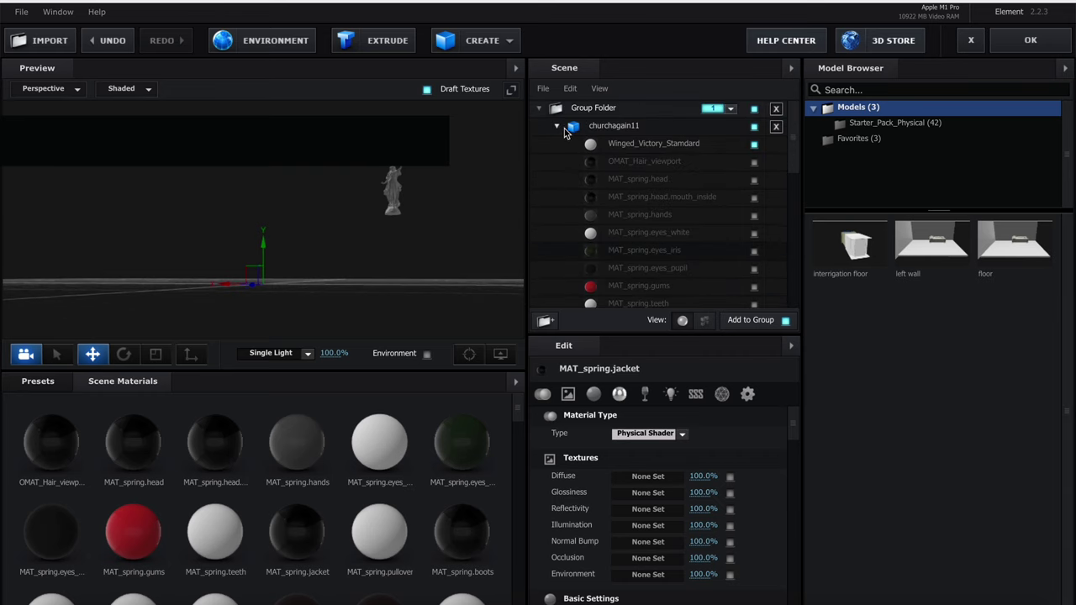
Collapse the churchagain11 material list and rename the model to statue
click(564, 128)
right_click(595, 131)
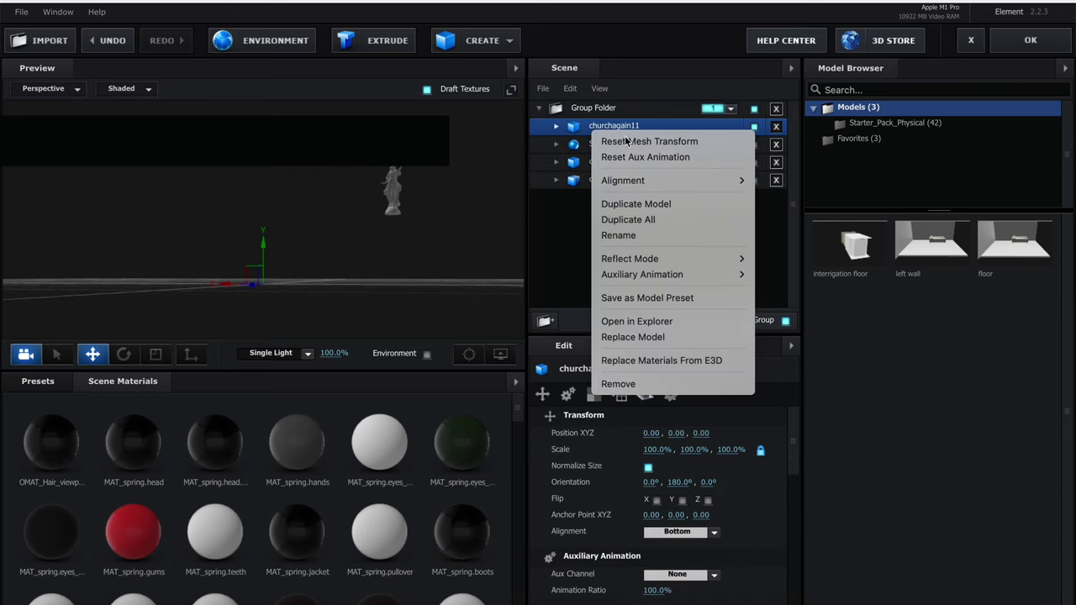
click(650, 235)
text(s)
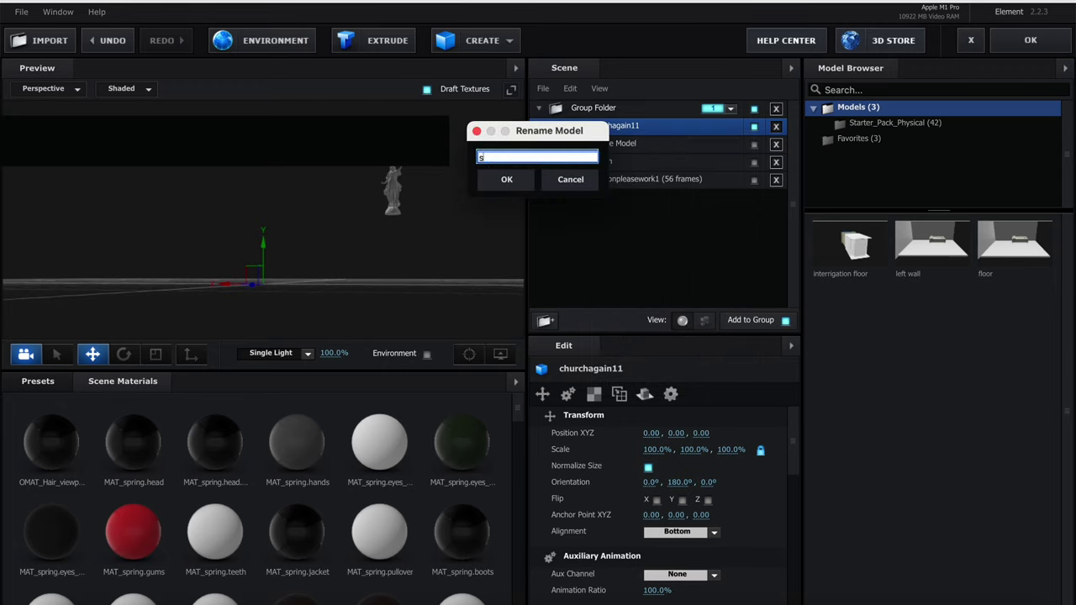
text(tatue)
key(Return)
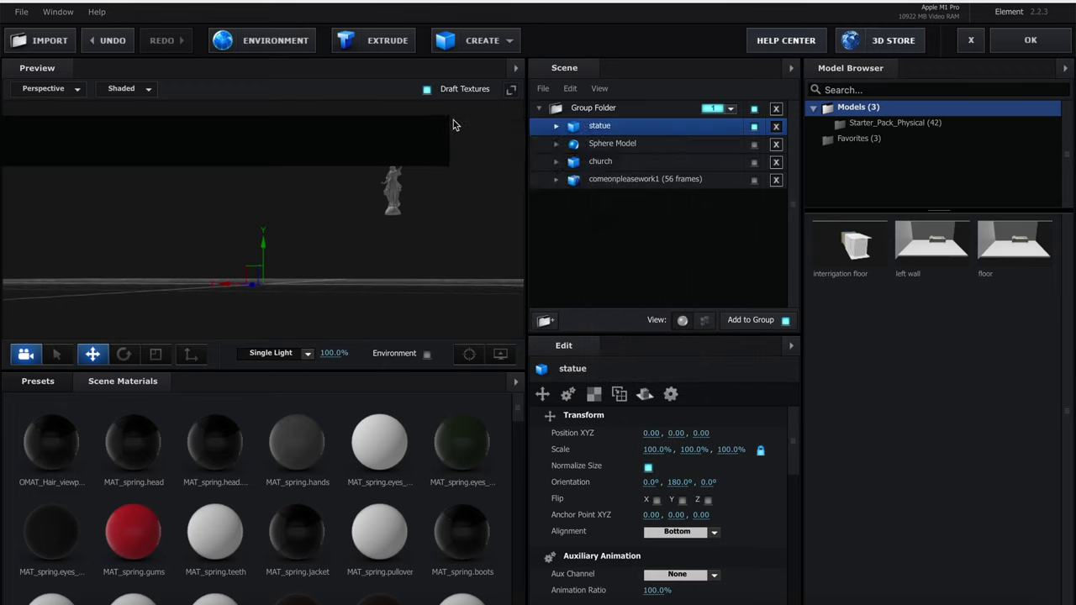
Unmute the Sphere Model and church models and inspect the statue in front of the church steps
drag(452, 125, 451, 149)
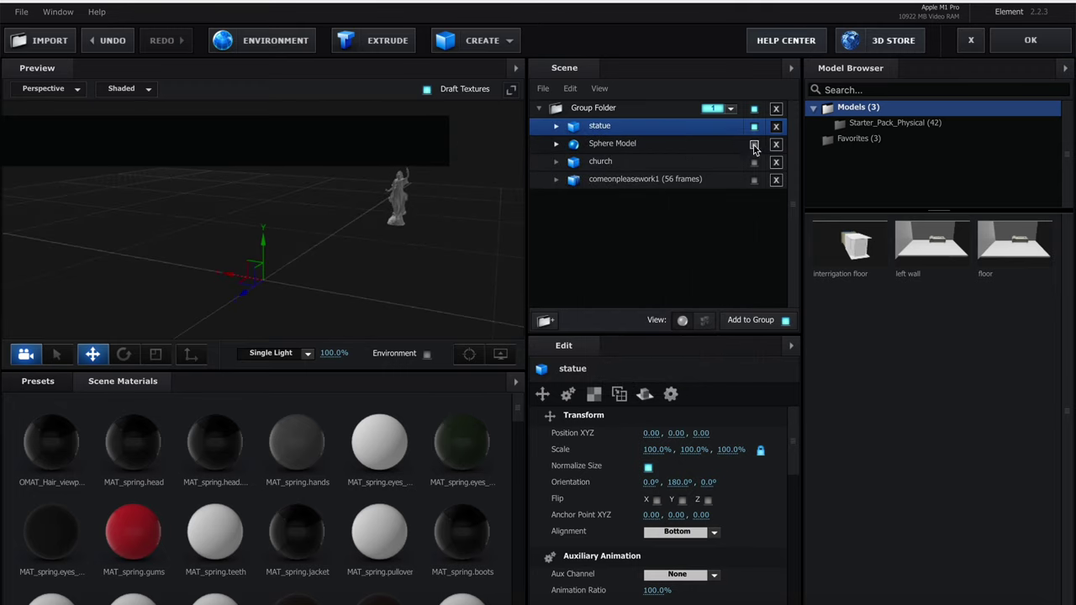
click(754, 145)
click(755, 161)
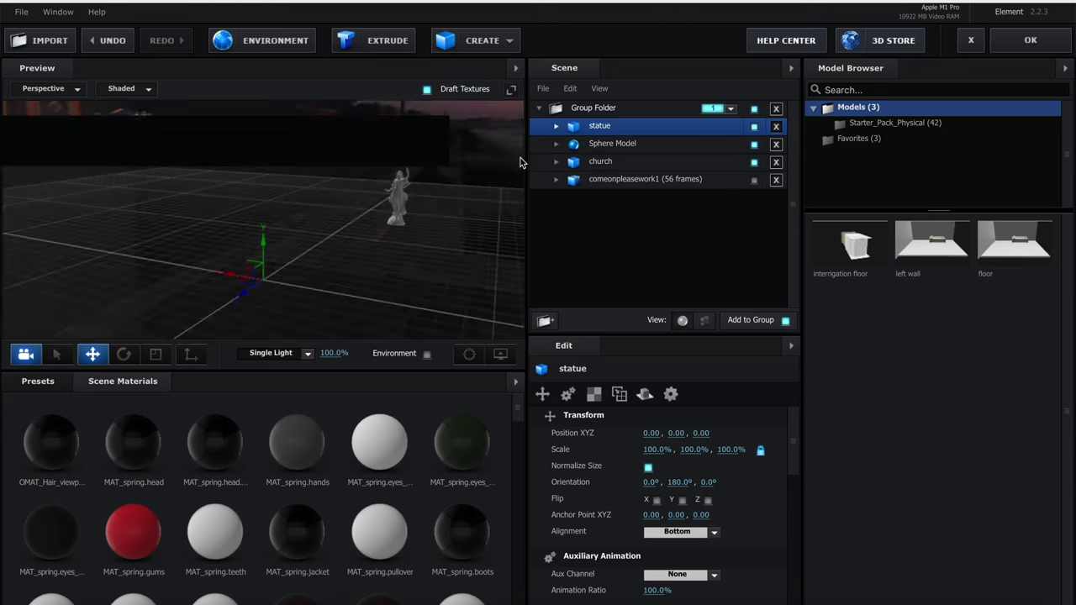
drag(475, 169, 469, 150)
drag(485, 120, 402, 177)
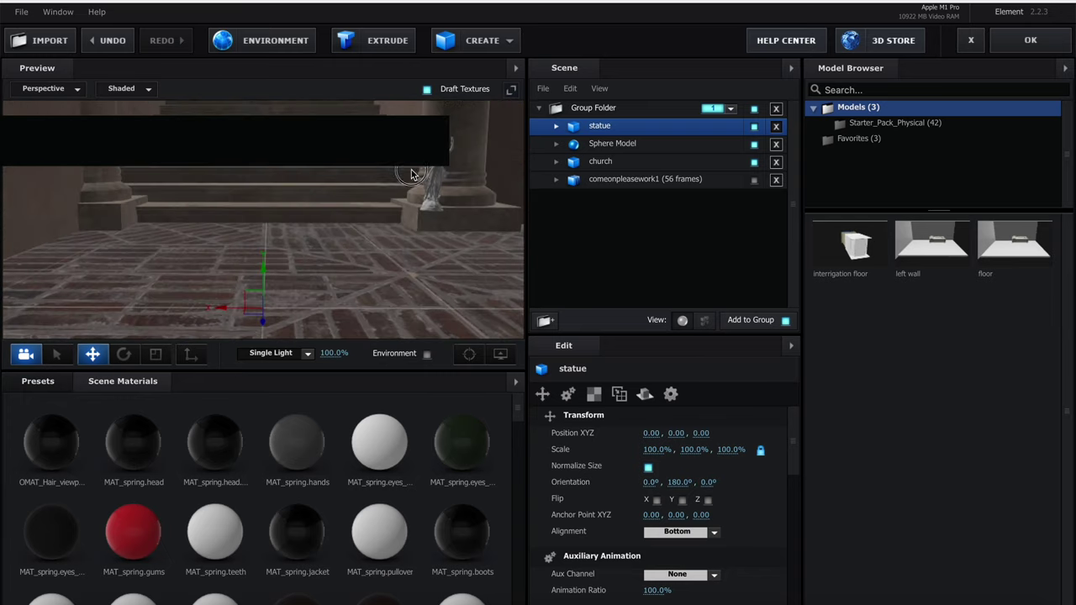
Set the statue model's scale to 700% on all axes and check its placement against the building
click(686, 451)
text(700)
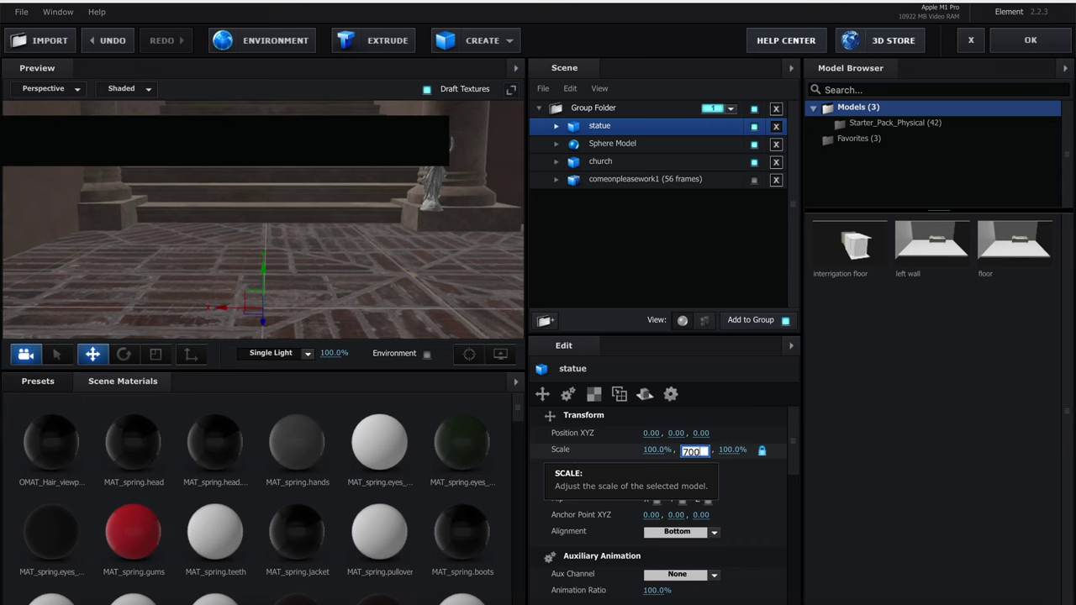
key(Return)
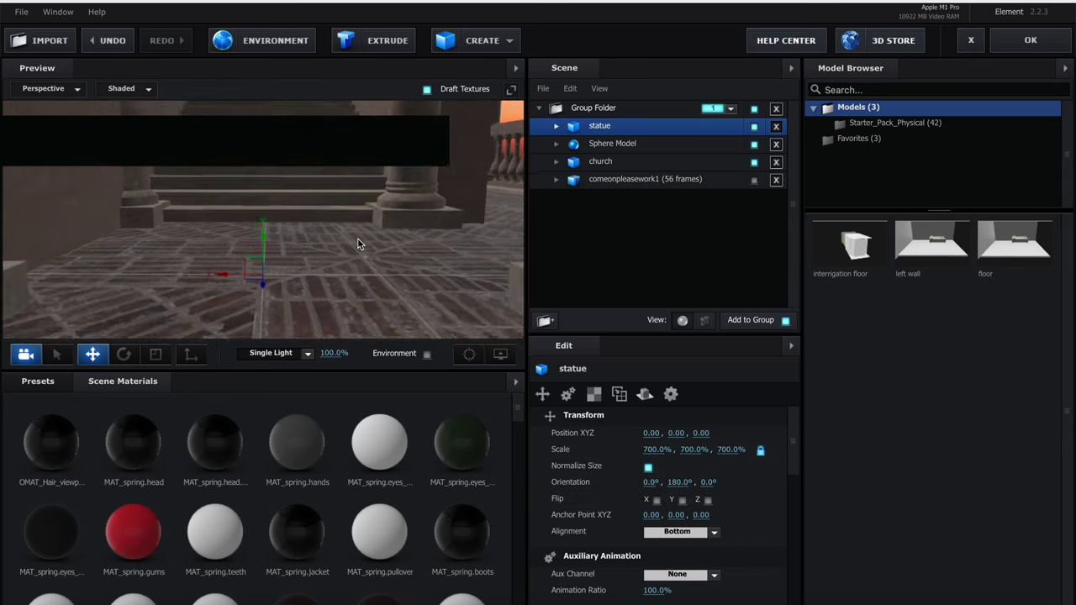
scroll(358, 242, down, 8)
scroll(359, 240, up, 3)
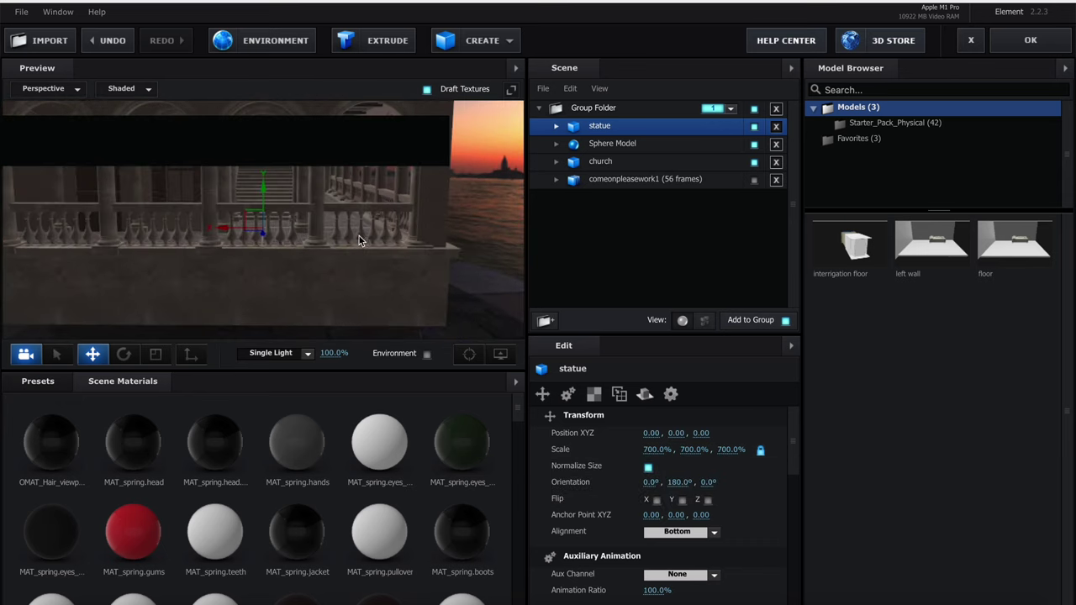
mouse_move(357, 200)
mouse_down()
mouse_move(353, 224)
mouse_move(358, 199)
mouse_up()
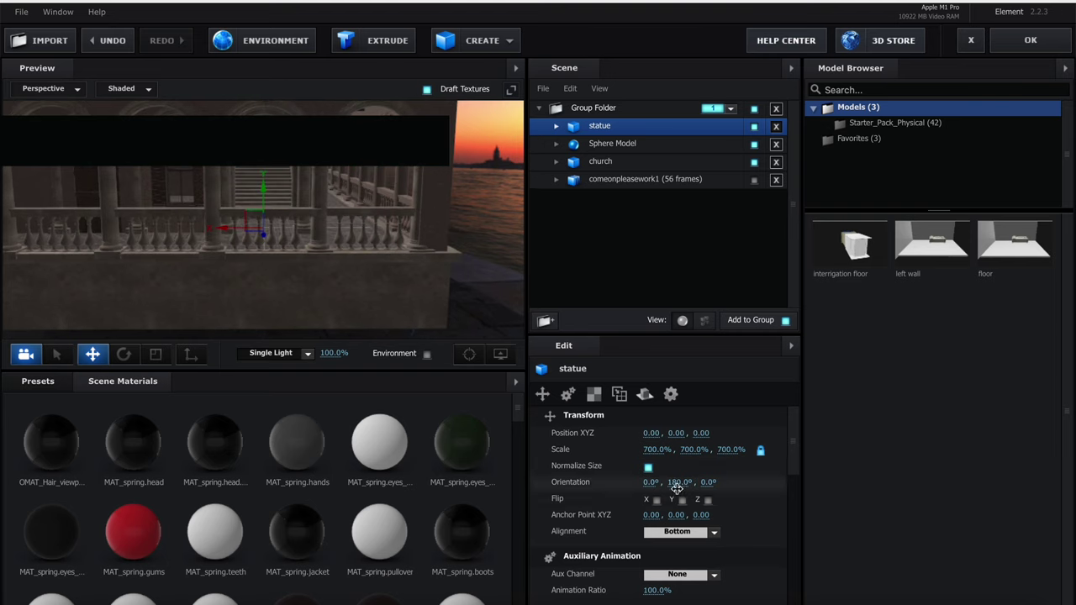
Shift the statue's anchor point to 0.56, 0.33, 0.00 and move the model to about -0.44, 1.95, 0.00
drag(651, 513, 369, 508)
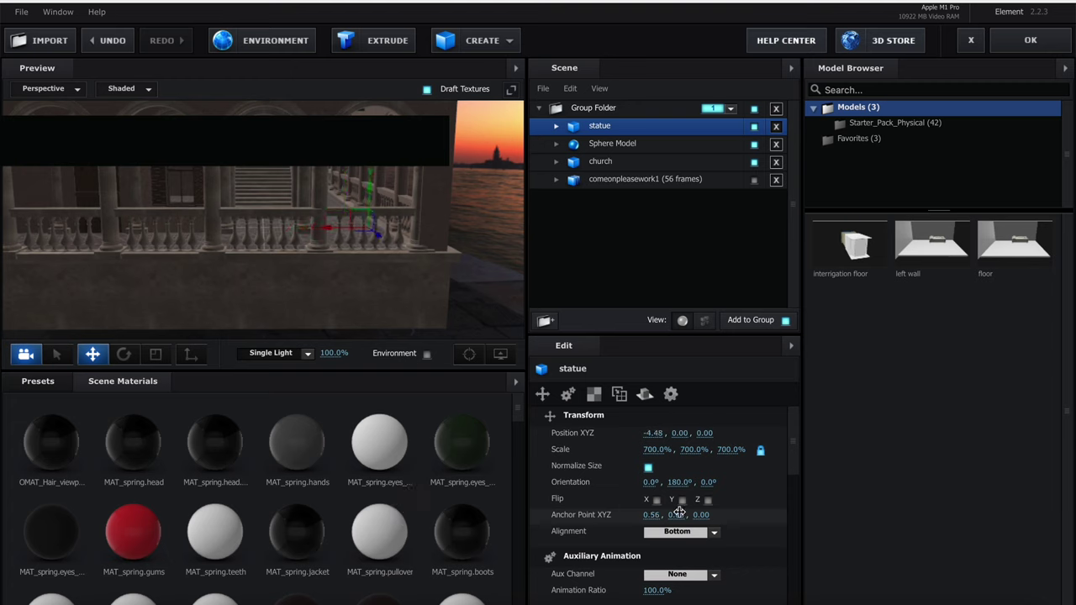
drag(679, 514, 808, 480)
drag(338, 171, 220, 199)
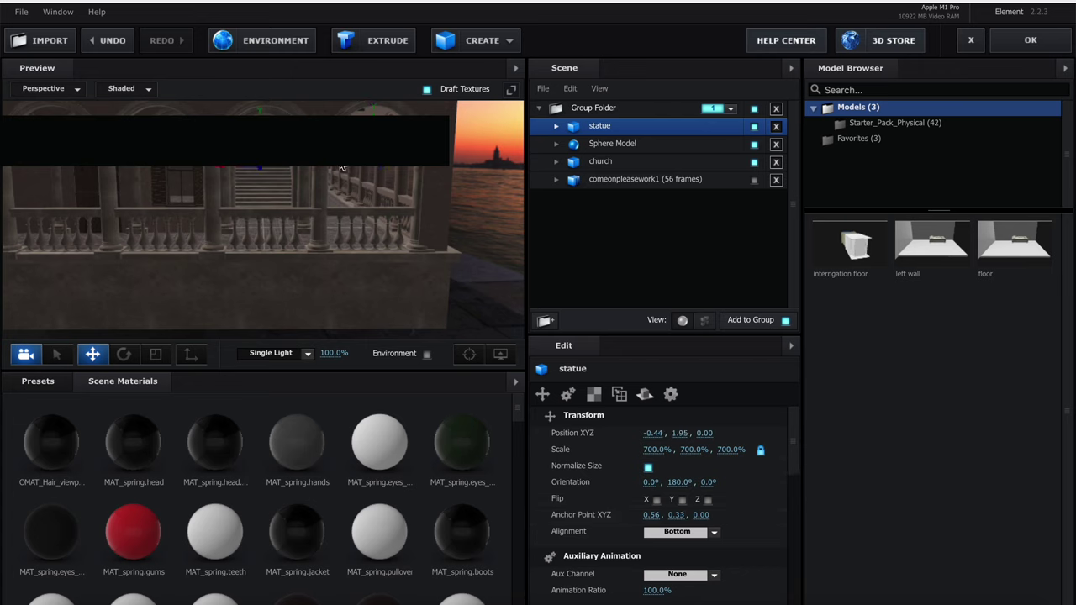
Move the statue back along the Z axis to a position of about -0.81, 1.95, -11.13
mouse_move(351, 143)
mouse_down()
mouse_move(356, 170)
mouse_move(353, 126)
mouse_up()
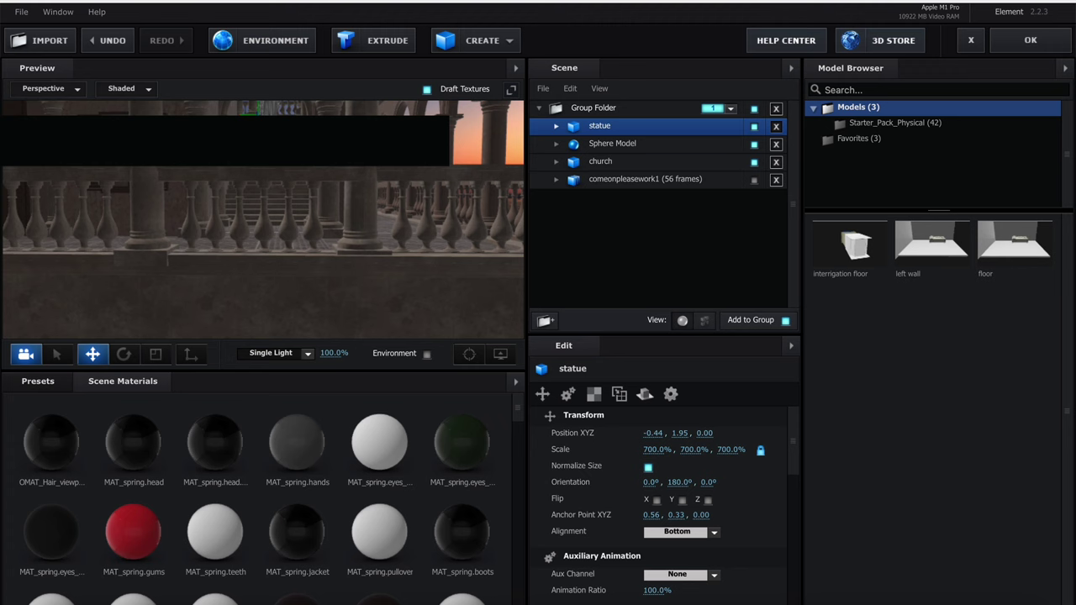
drag(335, 176, 259, 89)
drag(400, 205, 373, 171)
drag(244, 125, 270, 122)
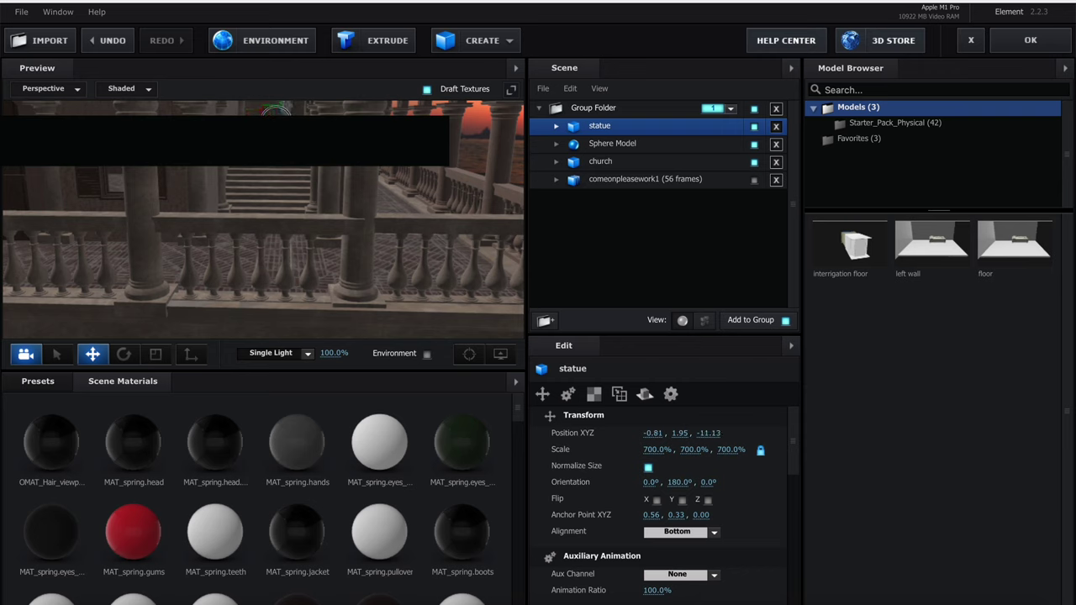
Set the statue's scale to 1500% and shift it along X to about -0.01
click(695, 450)
text(1)
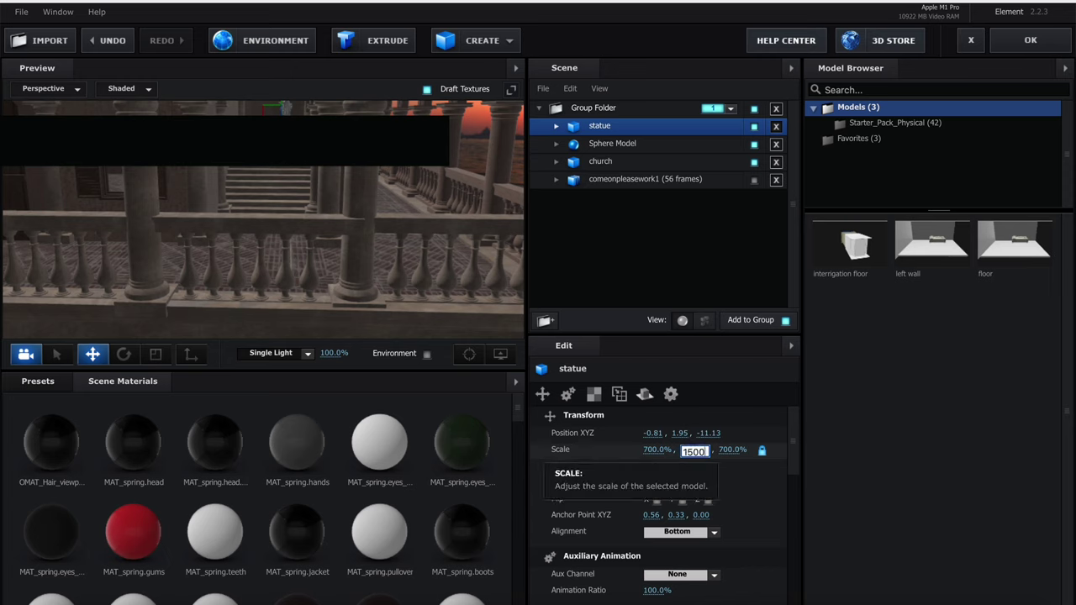
text(500)
key(Return)
drag(336, 275, 362, 197)
drag(251, 168, 235, 171)
Set the statue's scale to 1700% and move it to a position of about 0.25, 1.74, -11.13
click(702, 450)
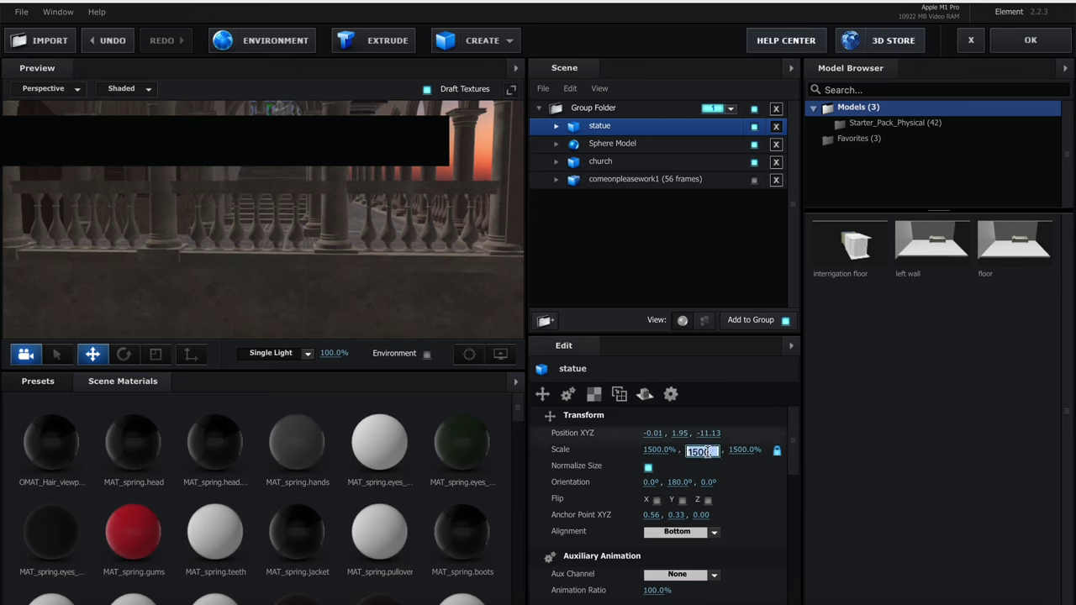
text(1700)
key(Return)
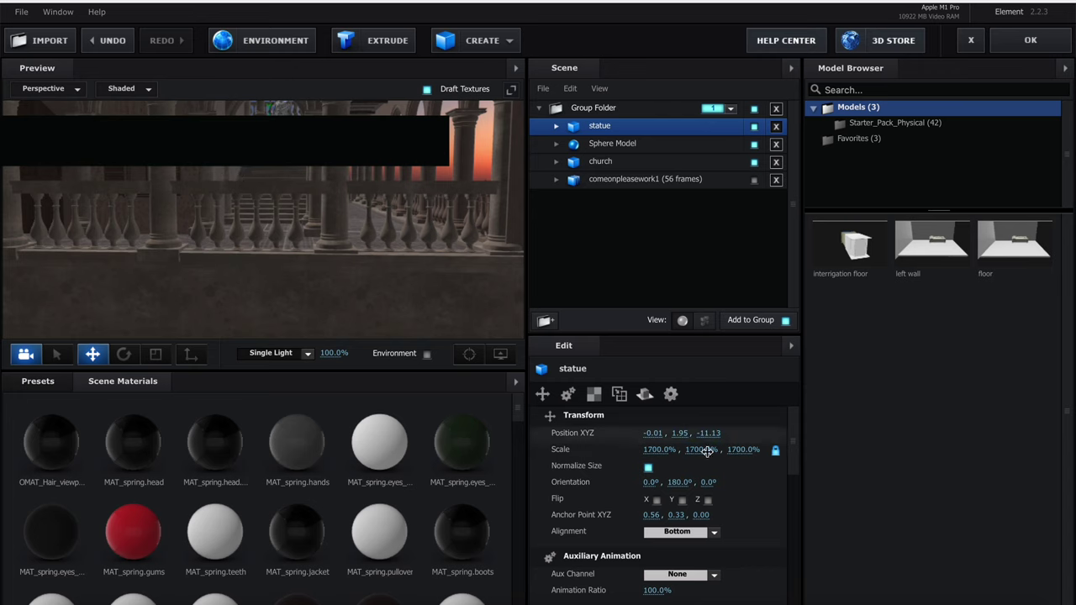
drag(229, 166, 278, 136)
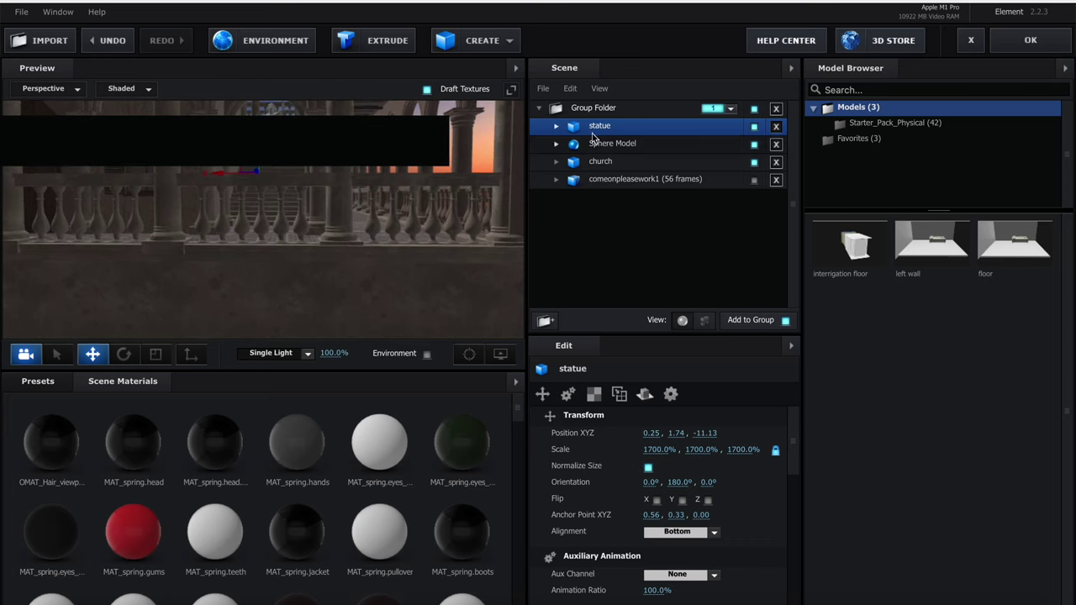
Open the diffuse texture slot of the statue's Winged_Victory_Stamdard material and browse to the folder holding the texture images
click(555, 125)
click(639, 144)
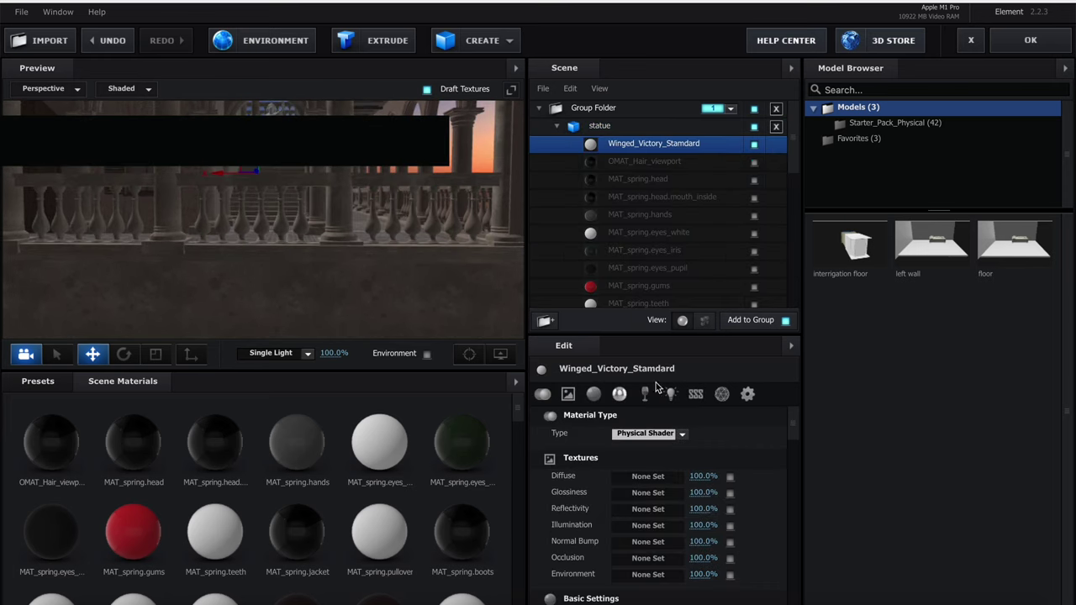
scroll(661, 504, down, 3)
scroll(651, 488, up, 3)
click(648, 476)
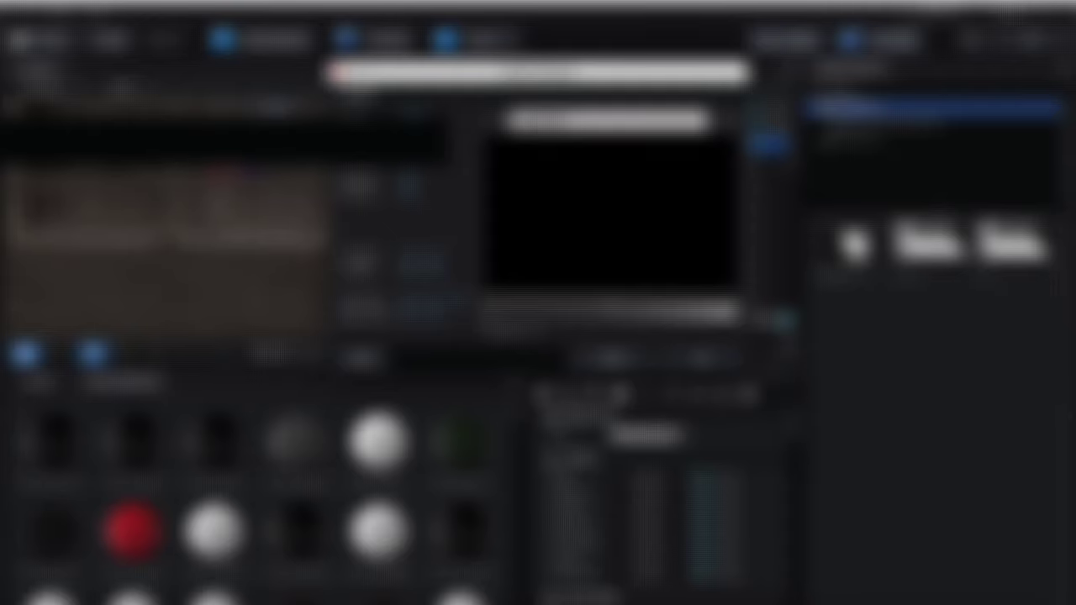
click(531, 125)
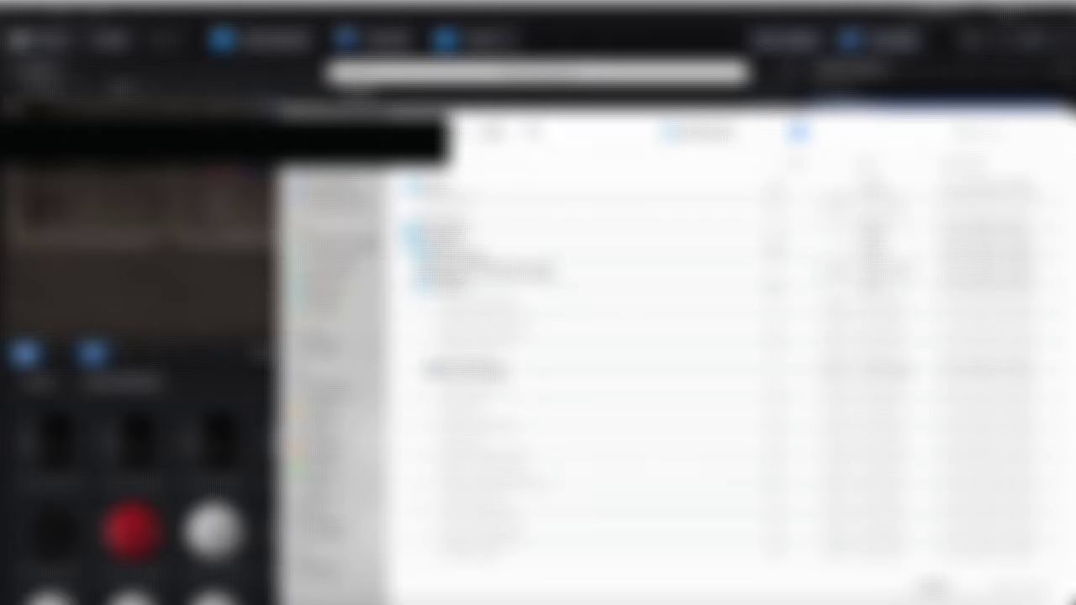
click(706, 135)
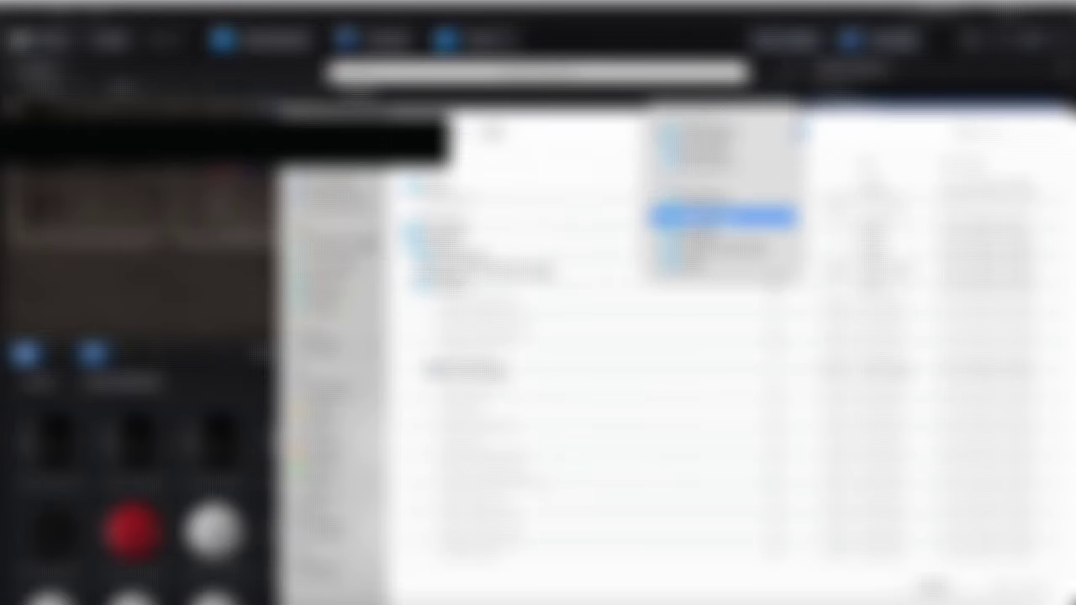
click(716, 237)
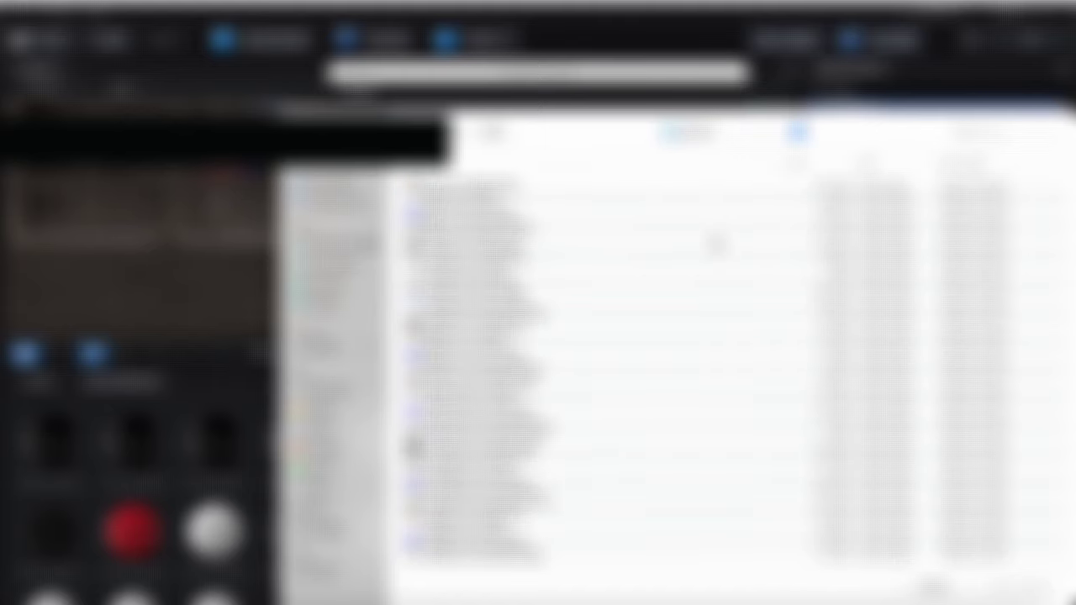
Select the slnnejbc_4K_Gloss image and preview it in Finder to check the texture
click(438, 241)
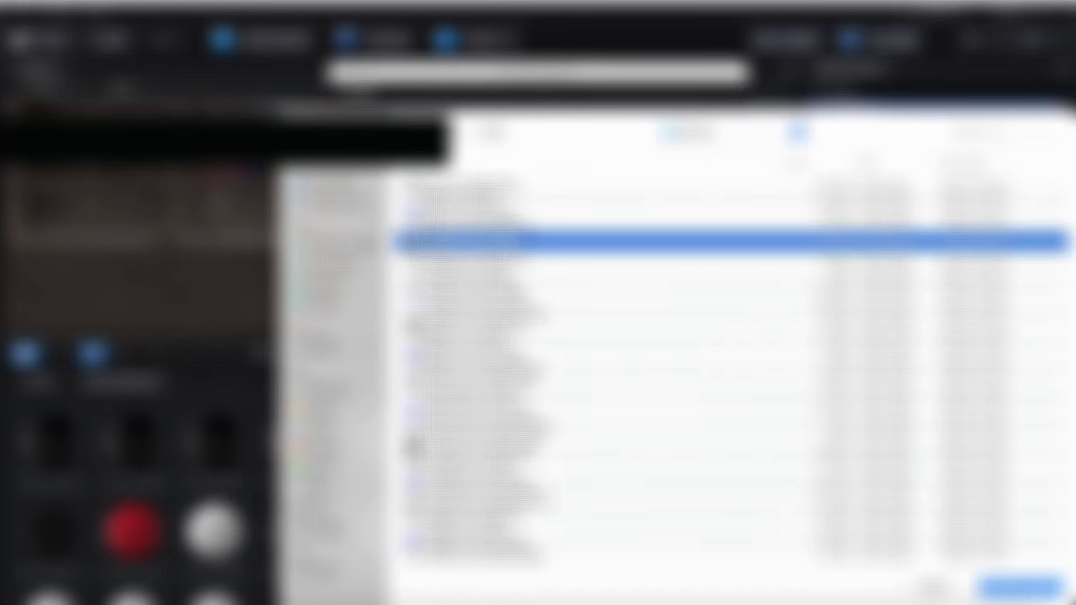
click(45, 602)
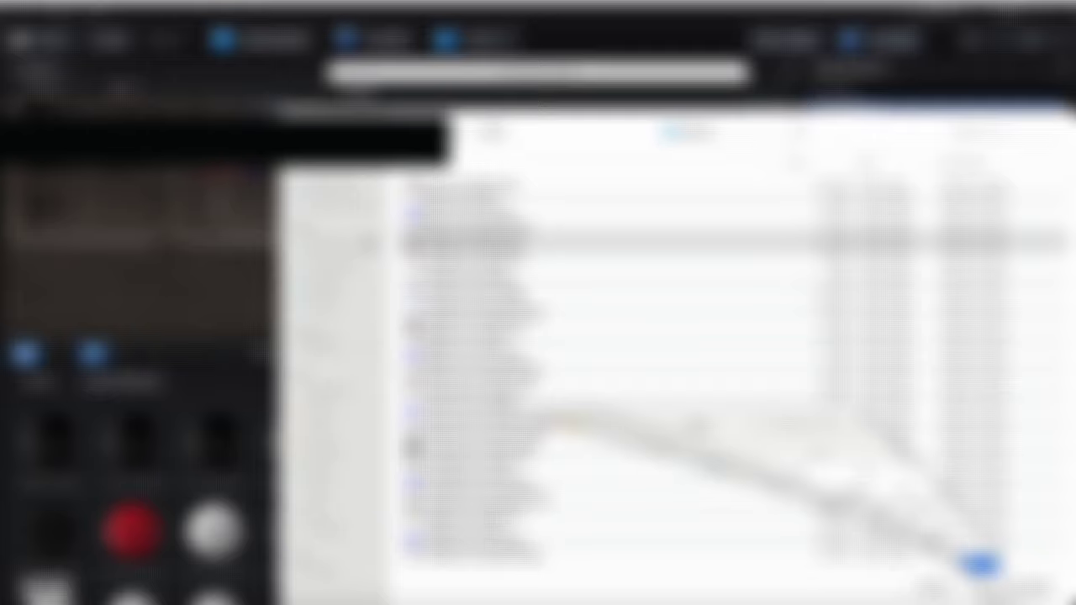
click(332, 355)
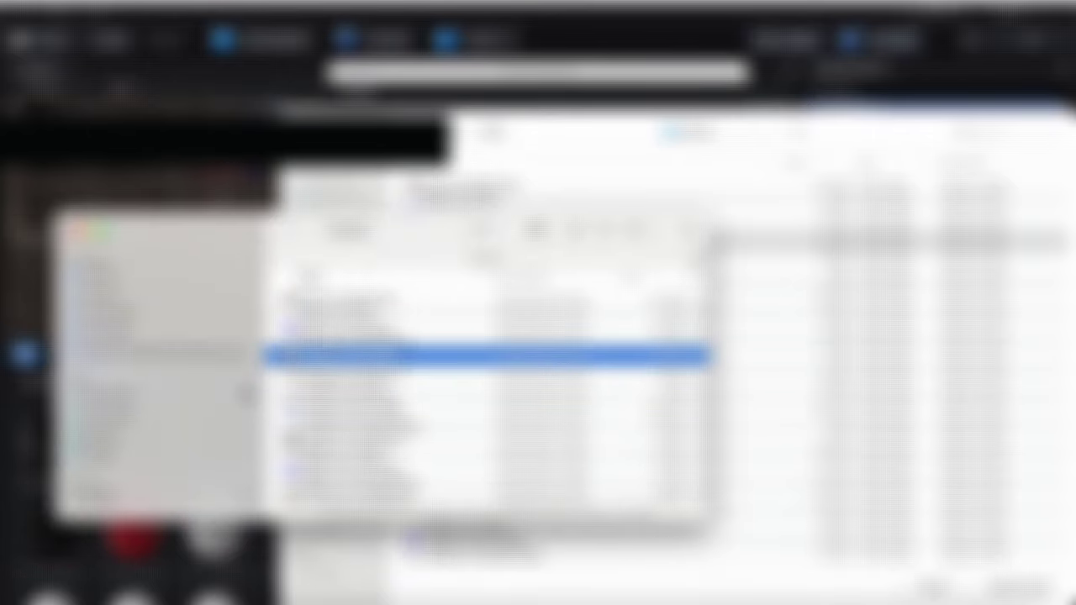
key(space)
key(space)
click(89, 231)
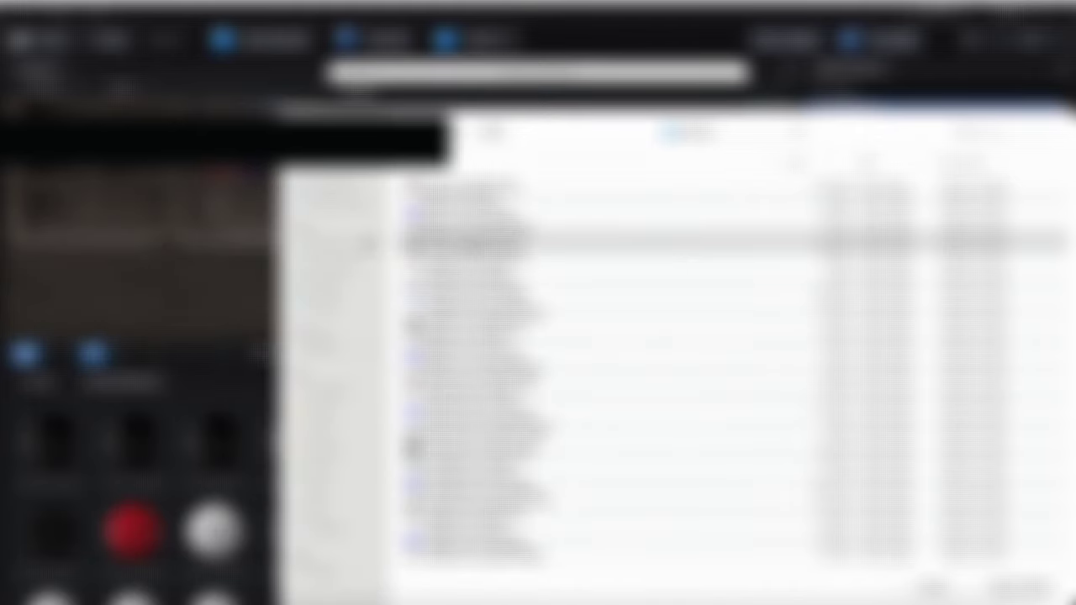
Load the slnnejbc_4K_Gloss image as the statue material's diffuse texture
click(1037, 340)
click(1020, 588)
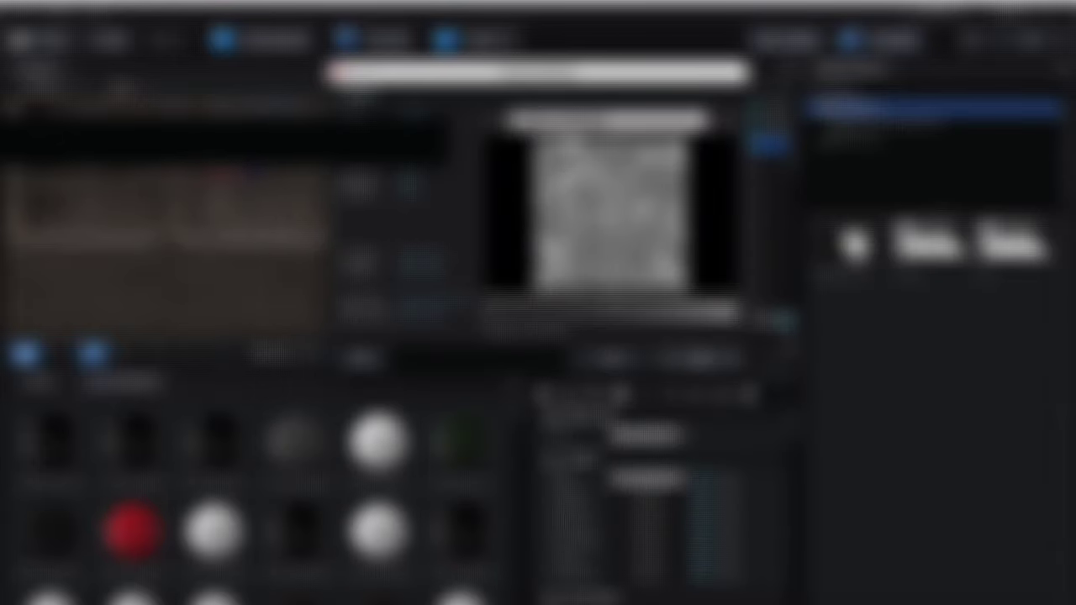
click(702, 360)
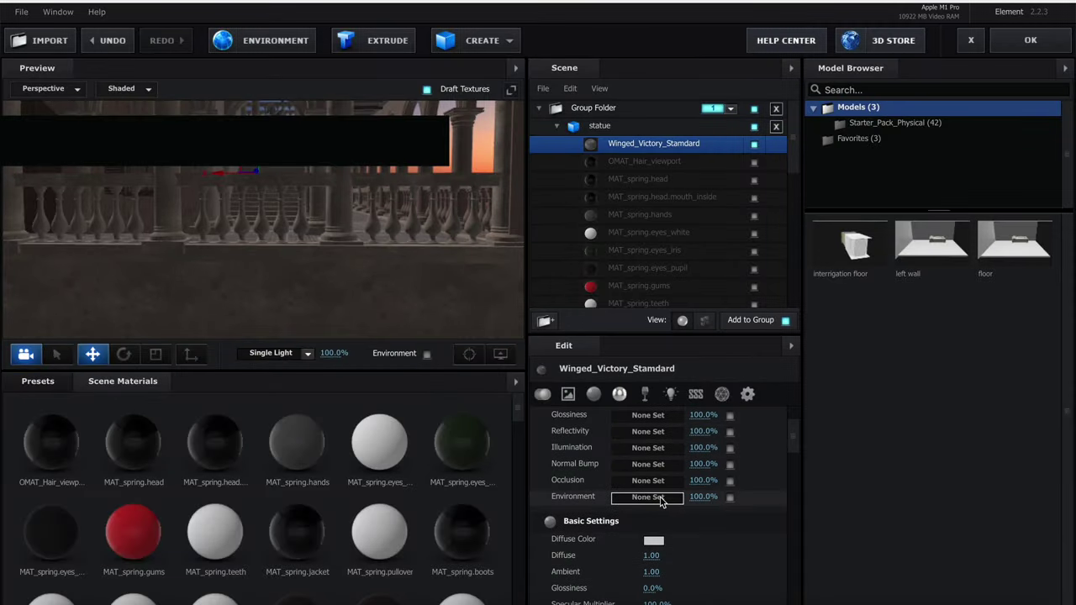
Set the statue material's diffuse color to white (FFFFFF) and lower its diffuse texture strength to about 51%
scroll(665, 504, up, 2)
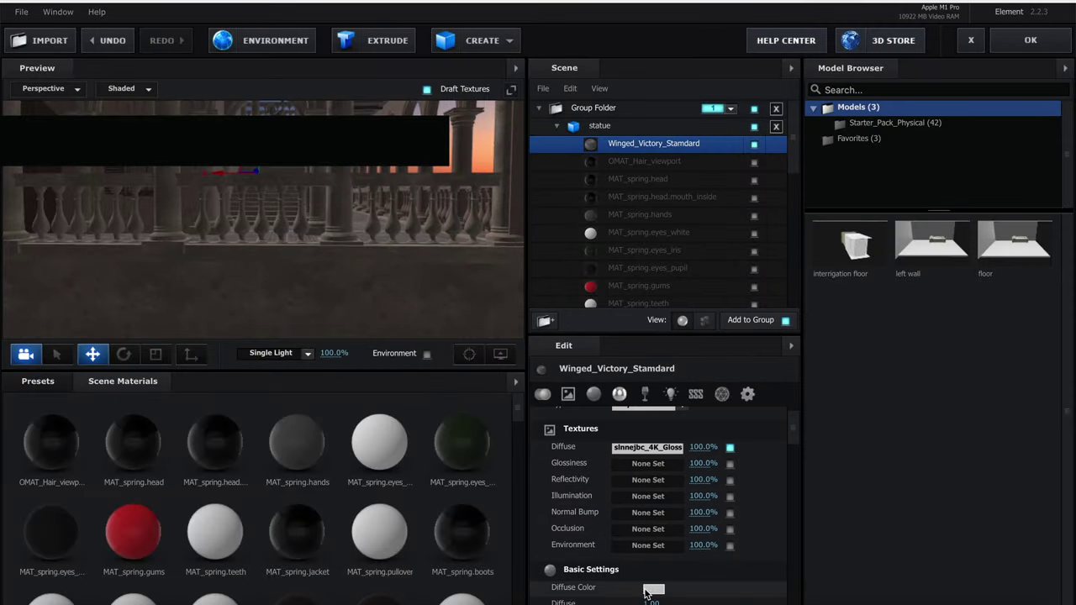
click(653, 589)
drag(435, 160, 360, 96)
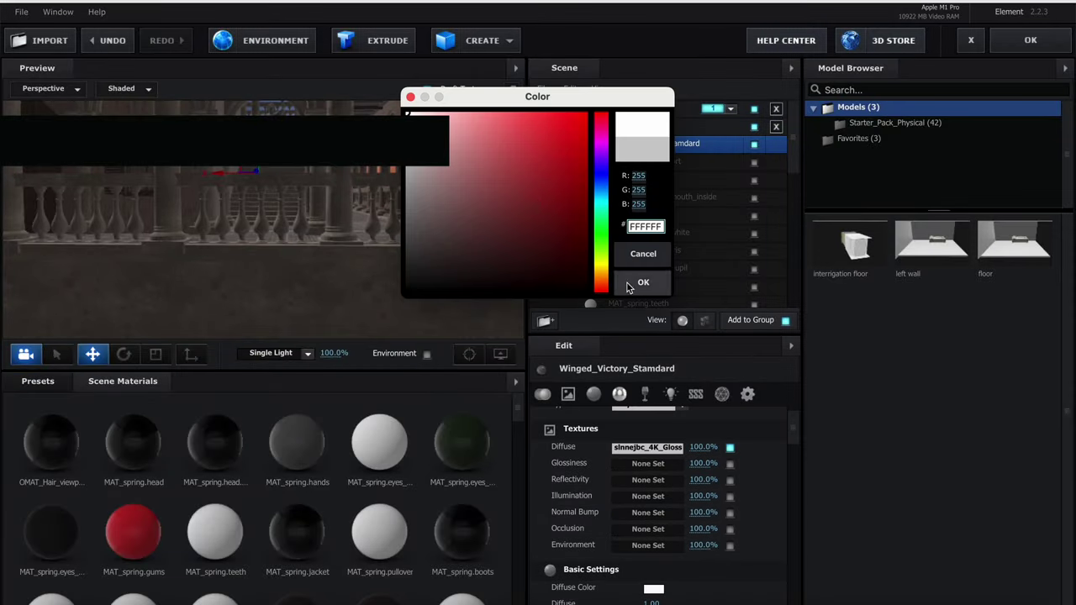
click(644, 283)
drag(699, 448, 678, 456)
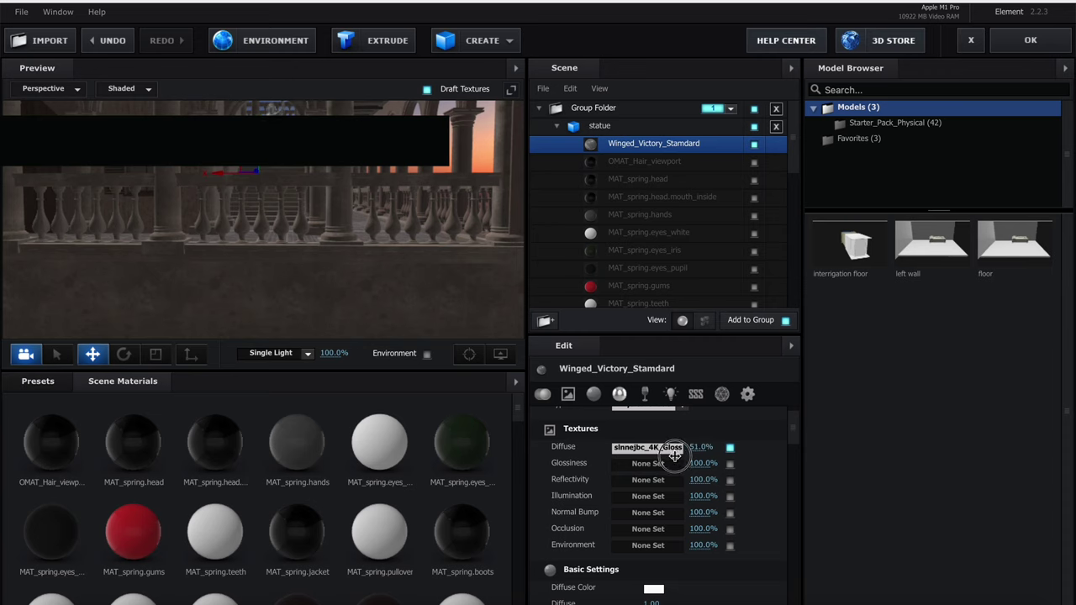
Collapse the statue's material list, apply the Element scene changes and render the statue in the composition
click(557, 126)
click(1020, 43)
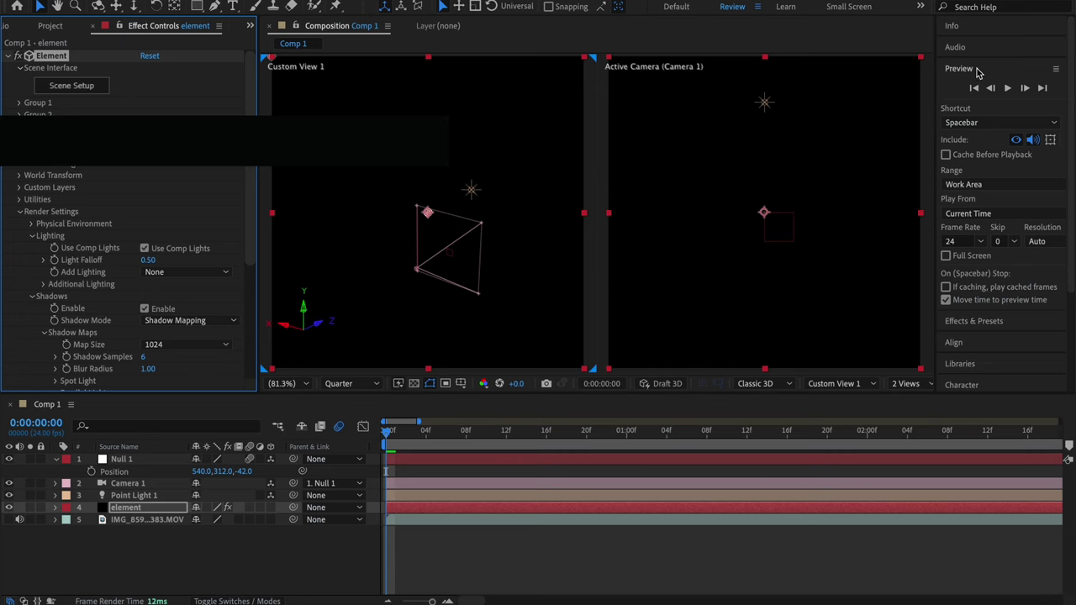
click(577, 476)
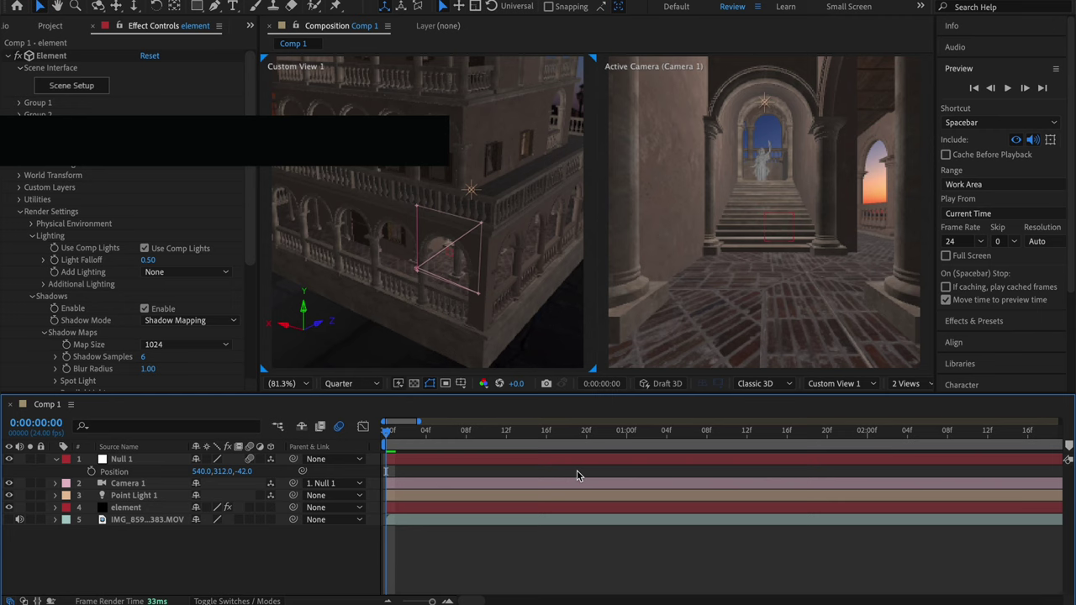
Enable the comeonpleasework1 (56 frames) character model in the Element scene, apply the change and save the project
click(86, 91)
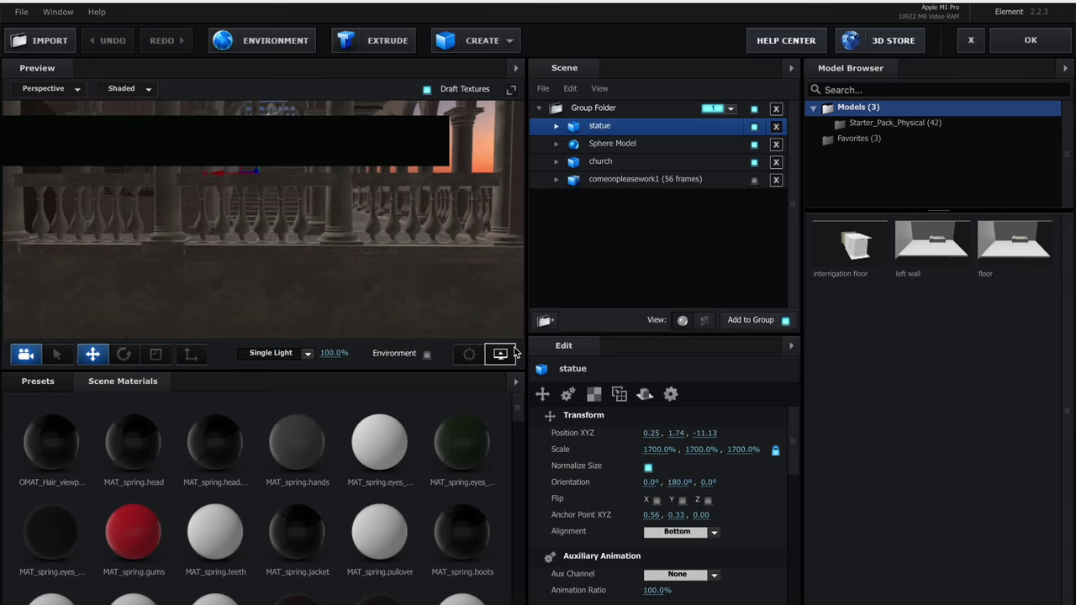
click(754, 182)
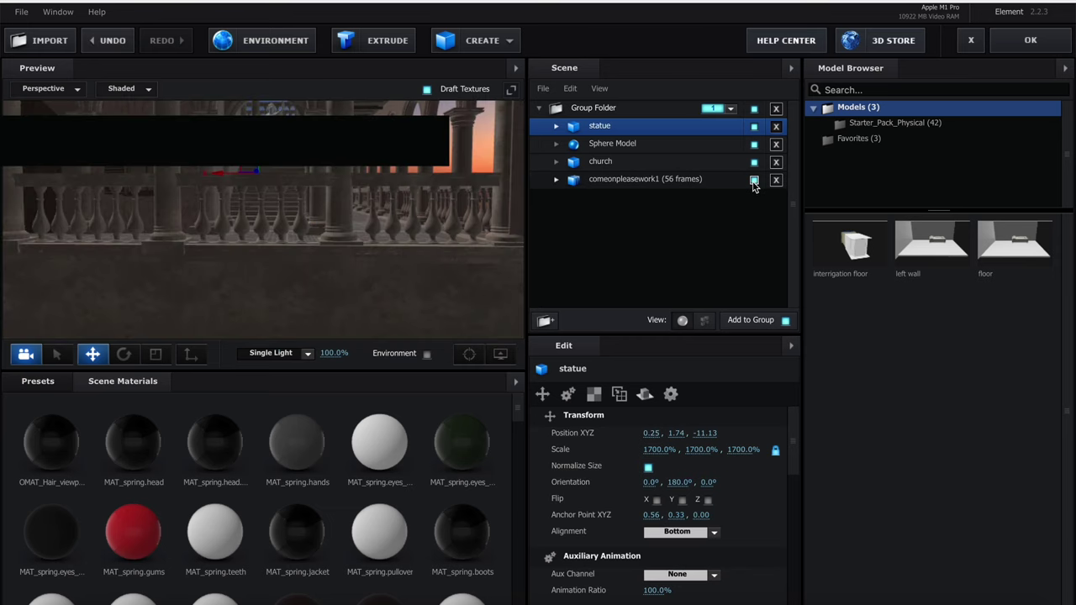
click(1003, 46)
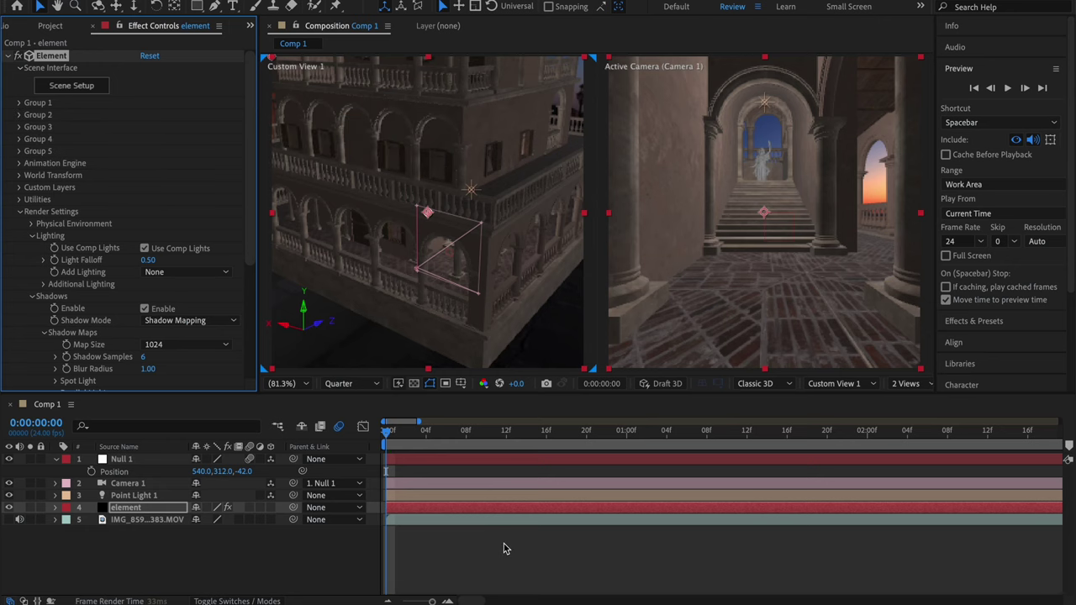
click(505, 549)
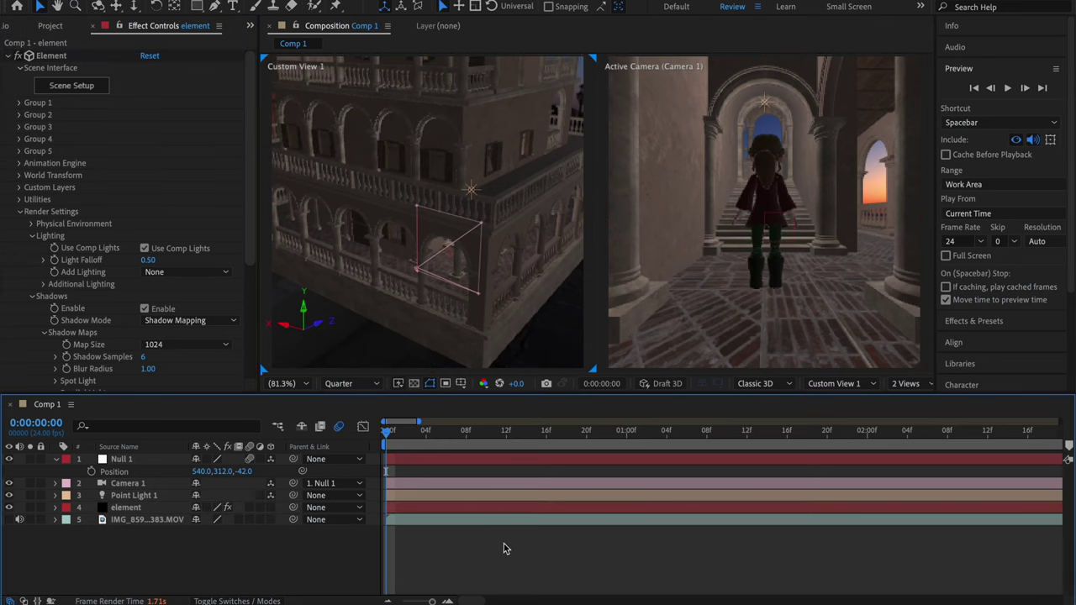
key(super+s)
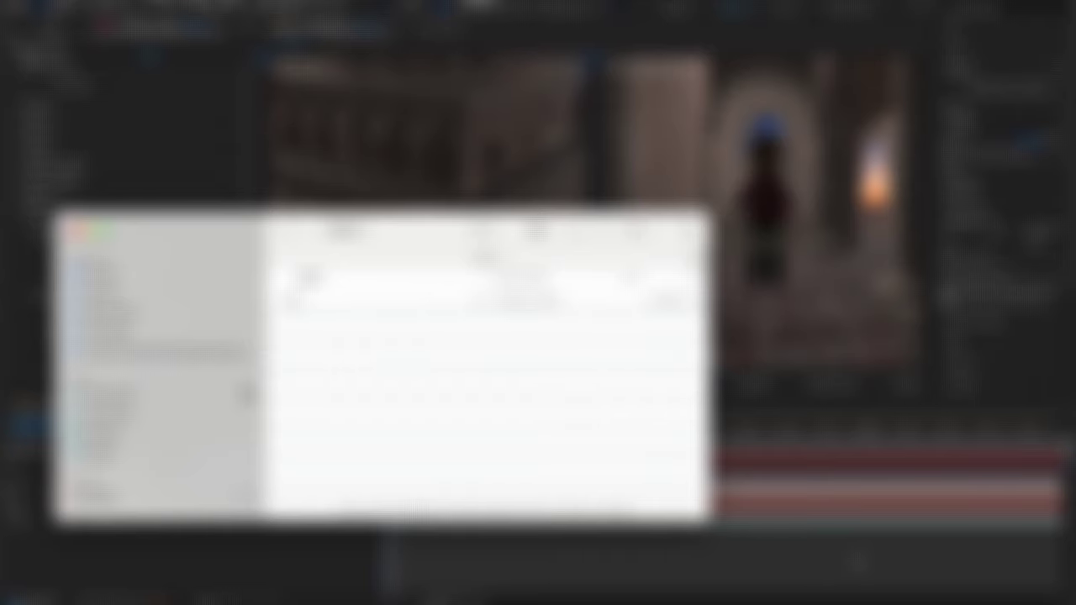